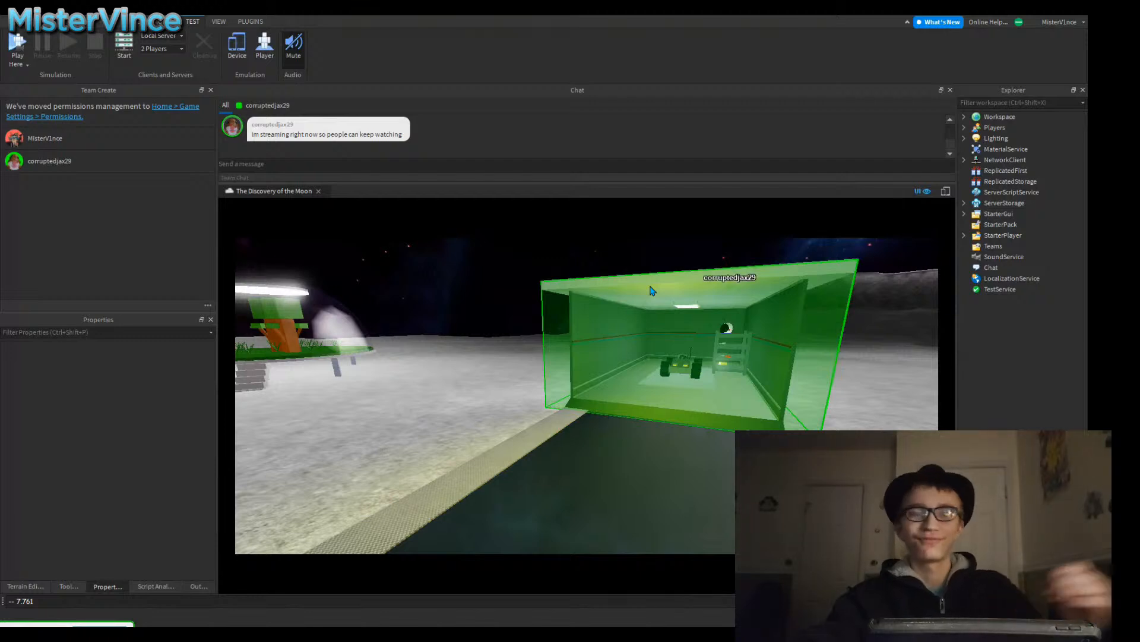
Step: Start a playtest of The Discovery of the Moon and walk the character along the road into the rover garage
right_drag(652, 291, 650, 288)
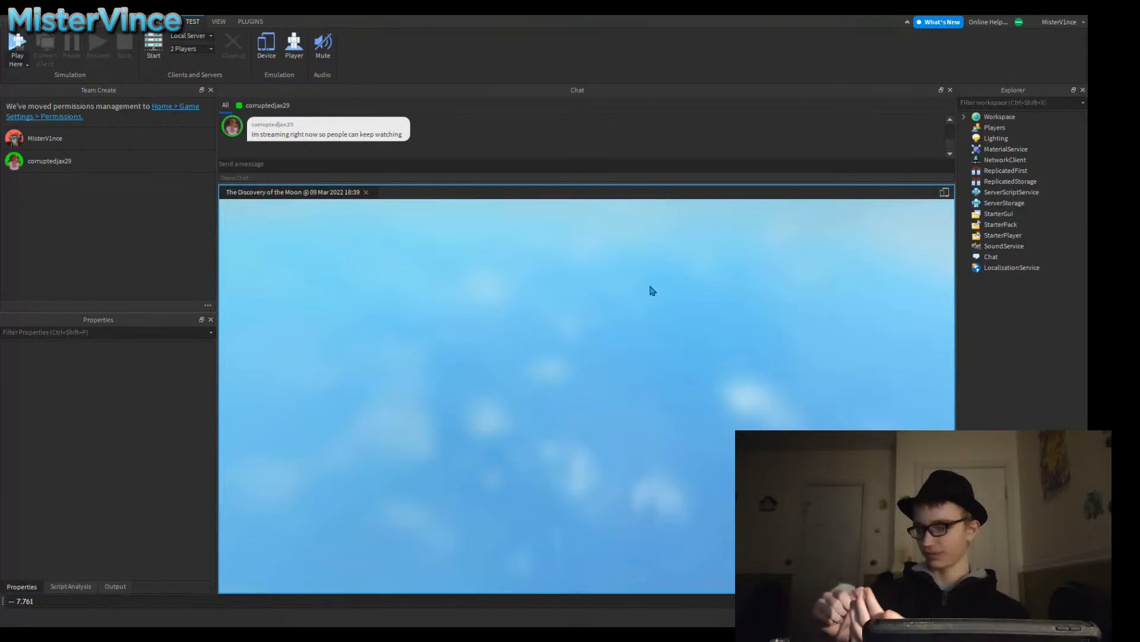
key(F5)
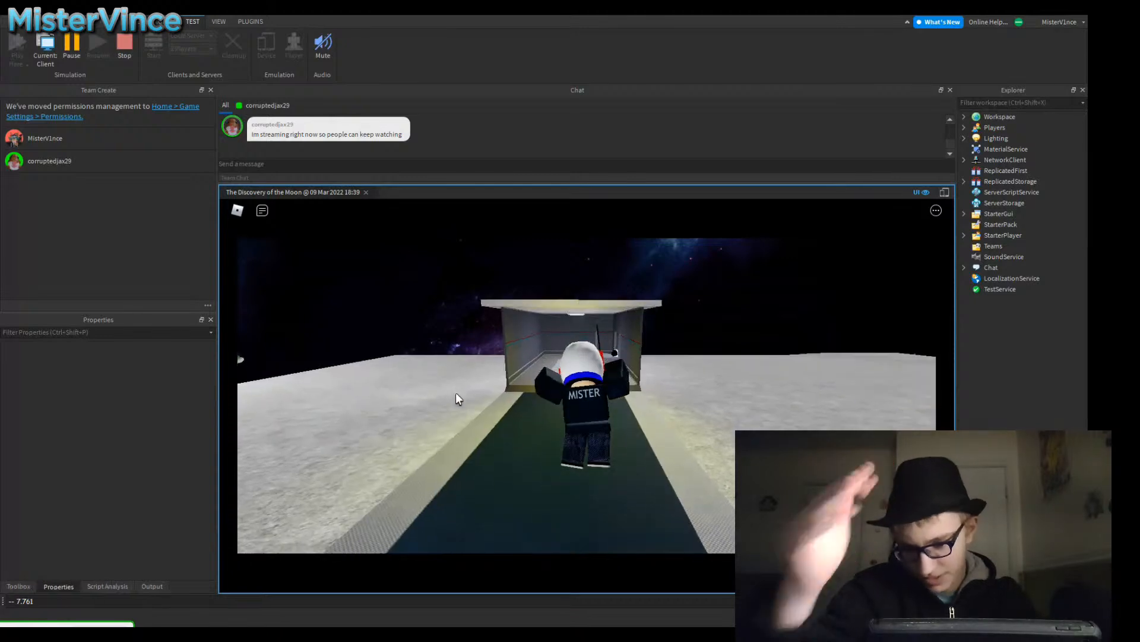
key(w)
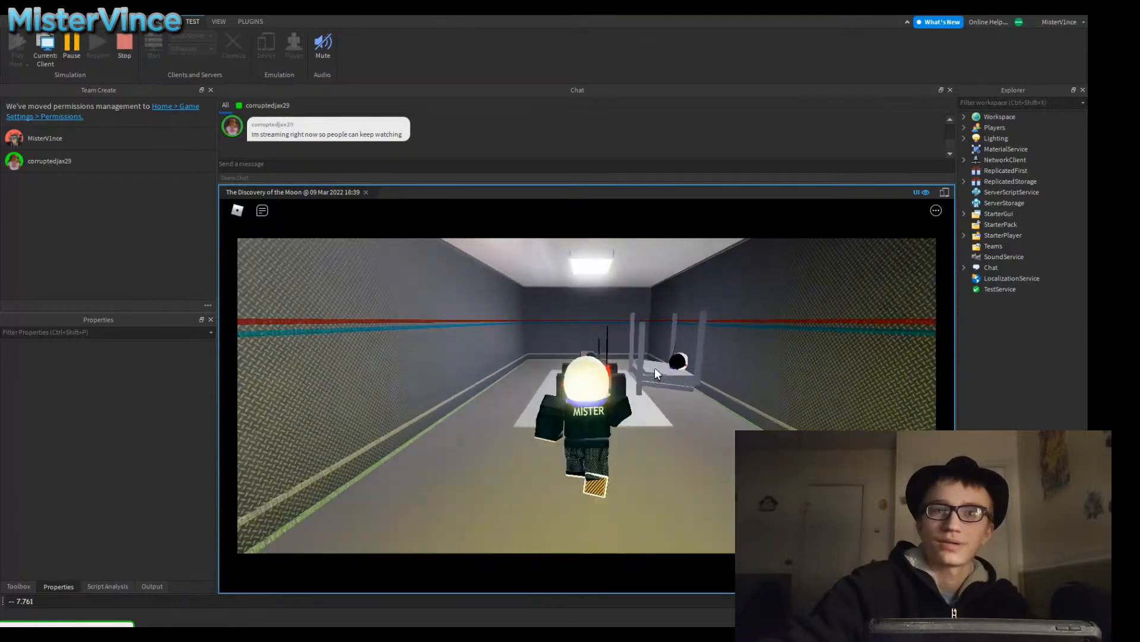
right_drag(654, 367, 664, 312)
key(s)
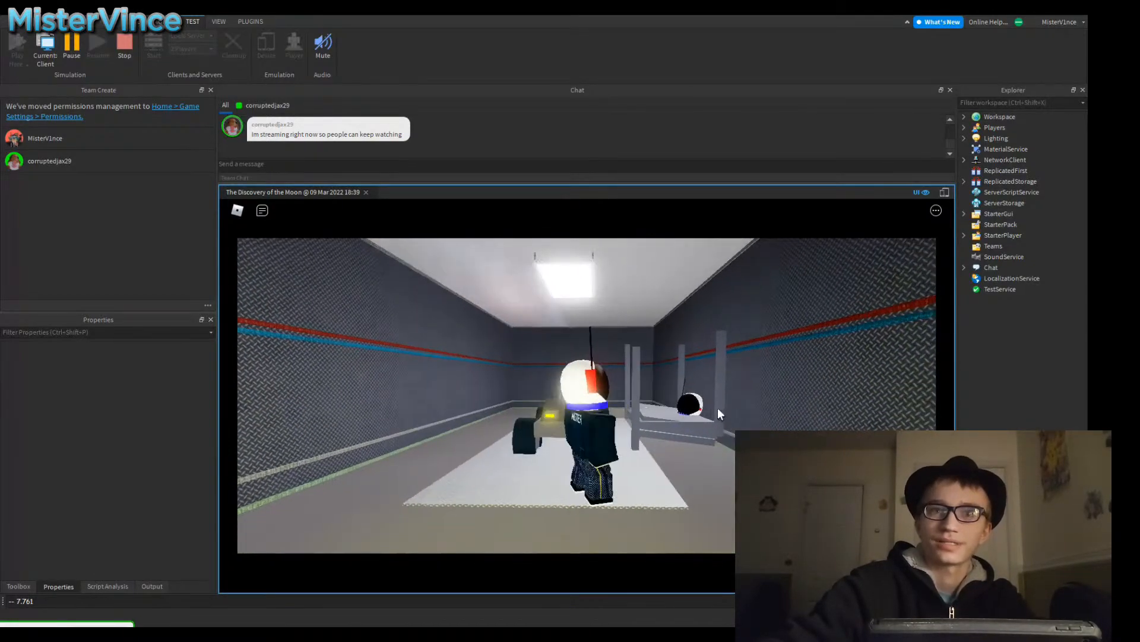
Step: Jump around the parked rover inside the garage and enter its driver seat
key(space)
right_drag(718, 408, 717, 407)
key(space)
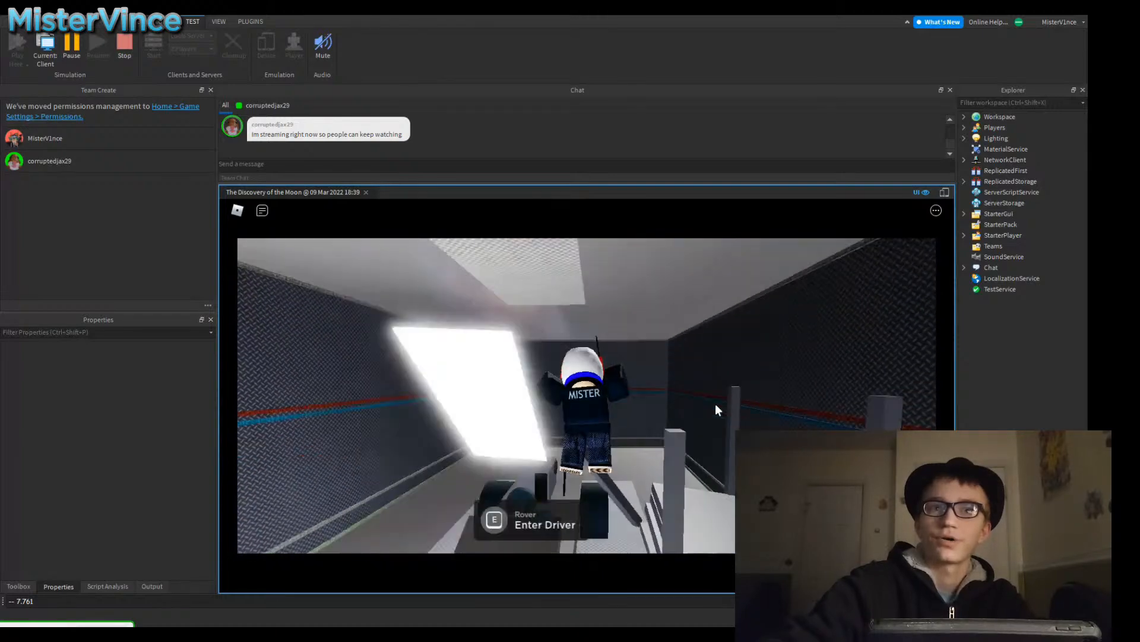
key(s)
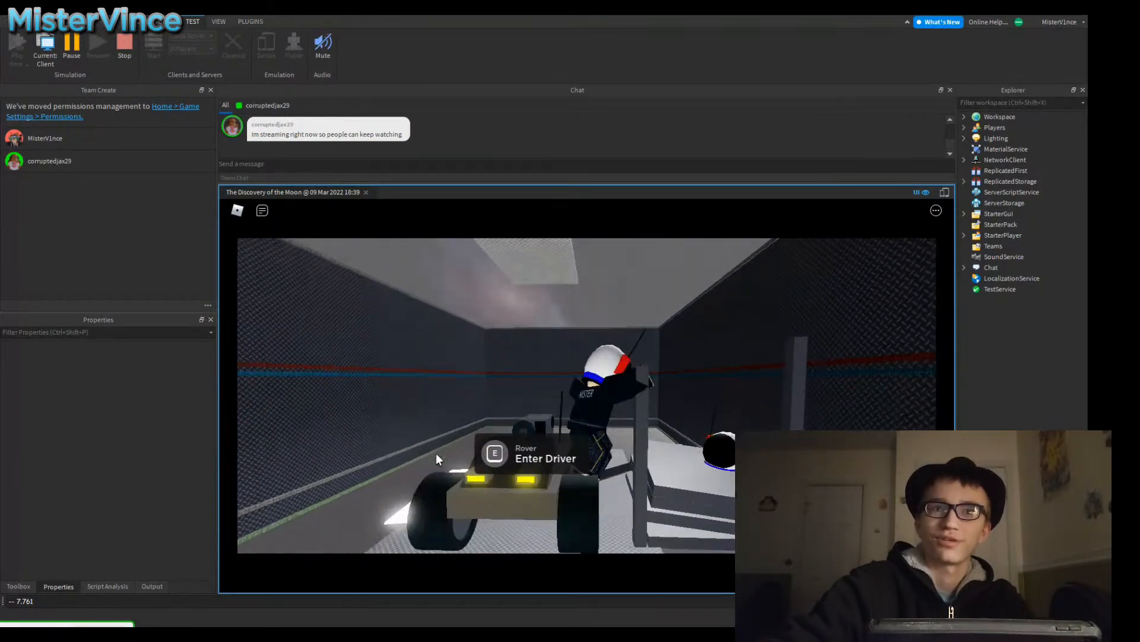
key(w)
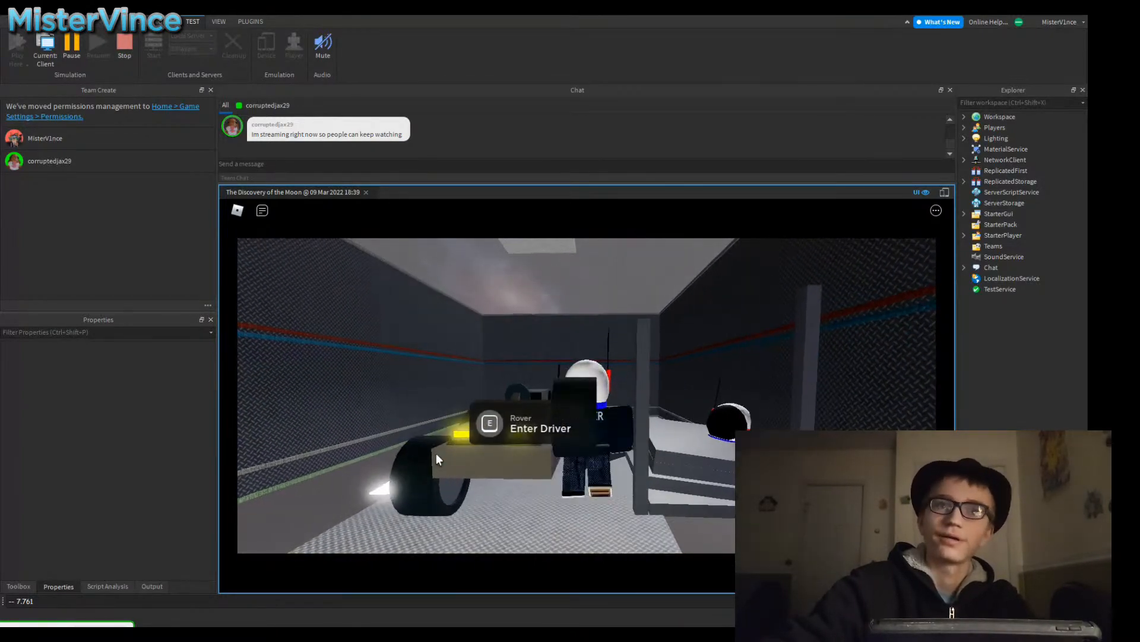
key(e)
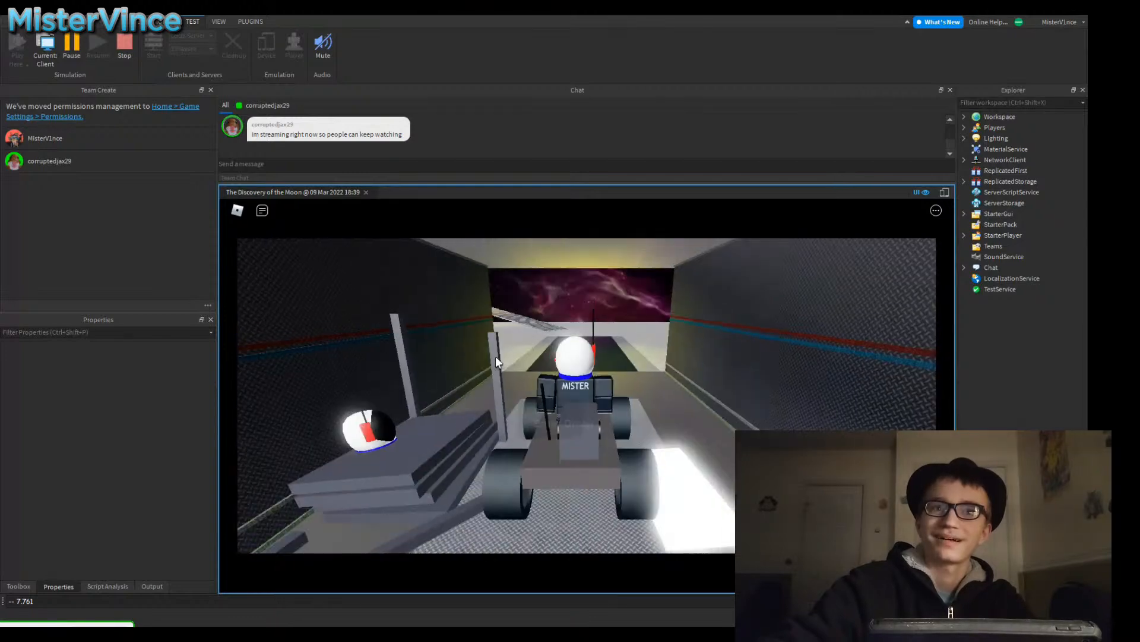
Step: Drive the rover out of the garage, along the terrain edge, past the spaceship landing pad and back to the road
key(w)
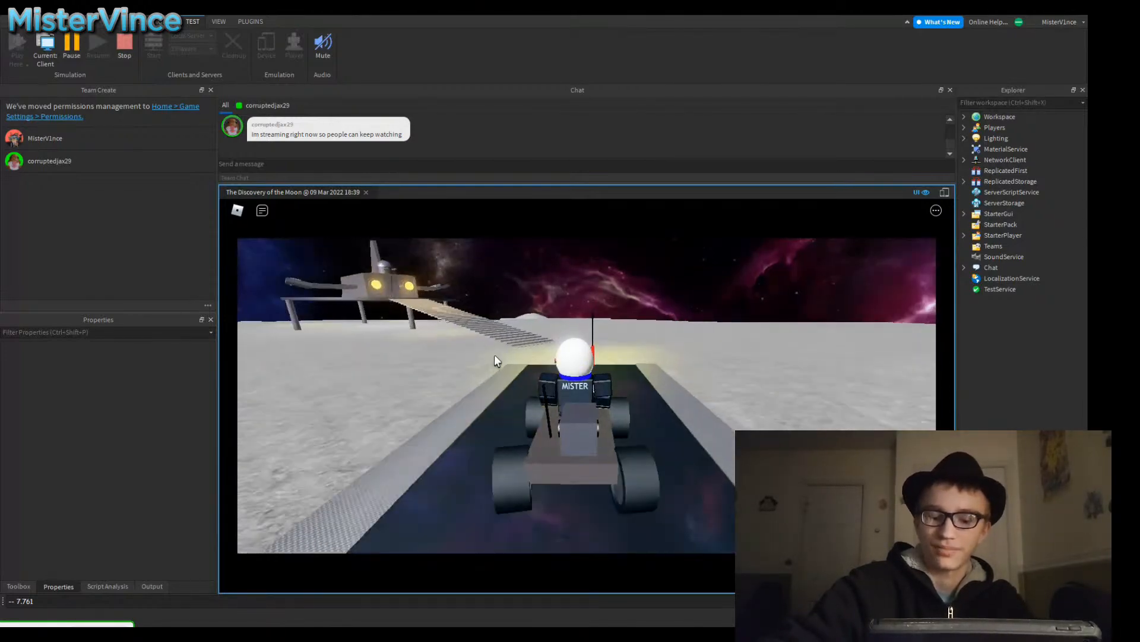
key(w)
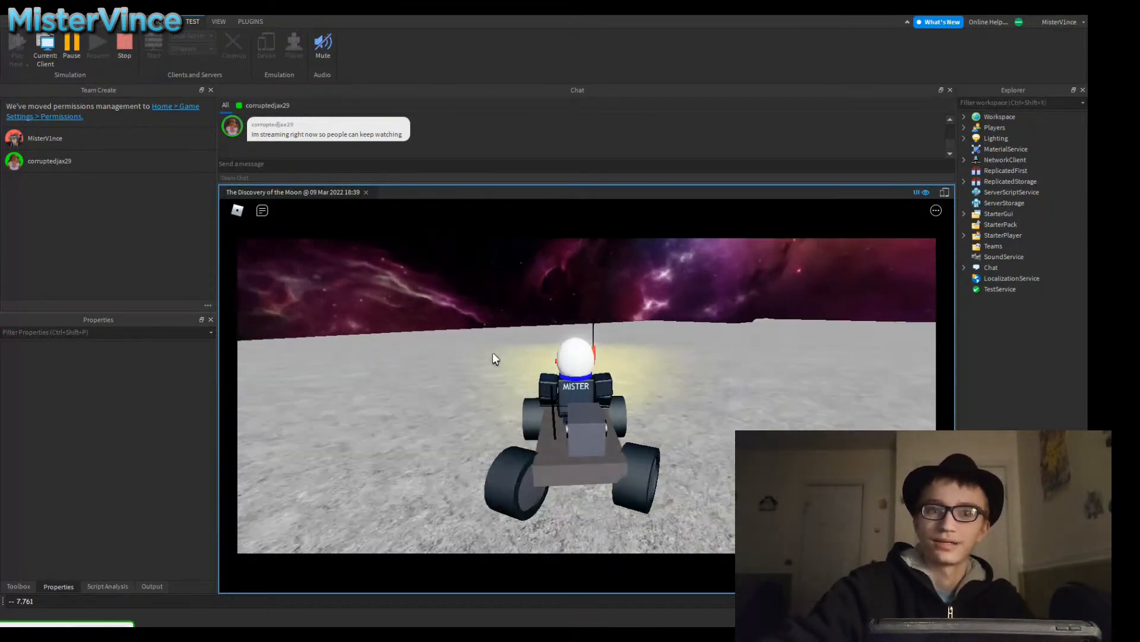
key(w)
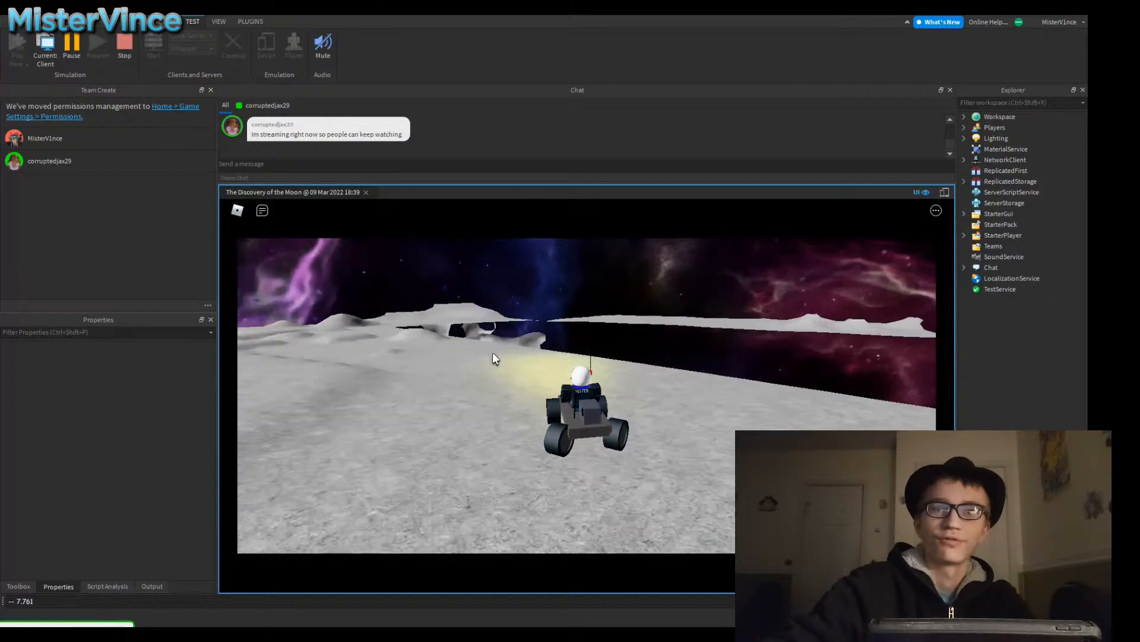
key(w)
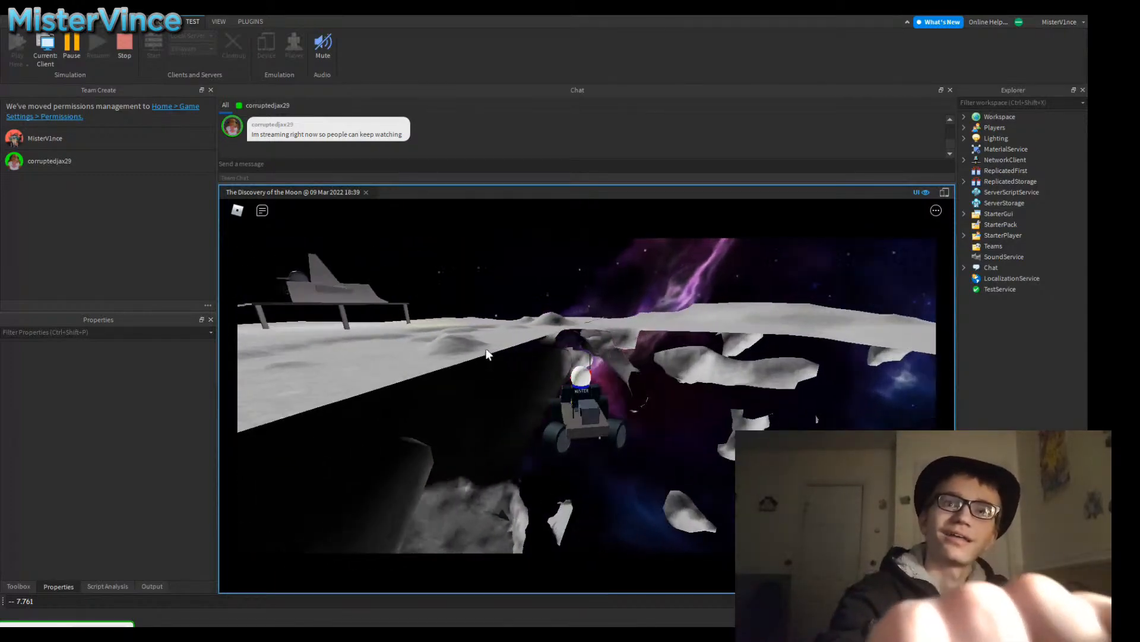
key(w)
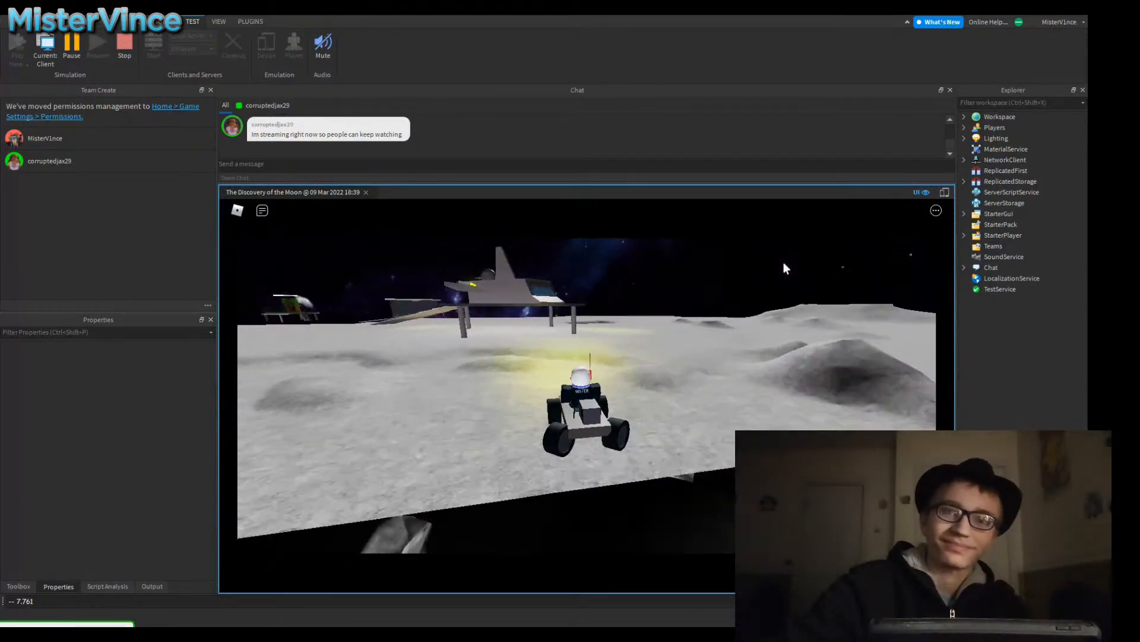
key(w)
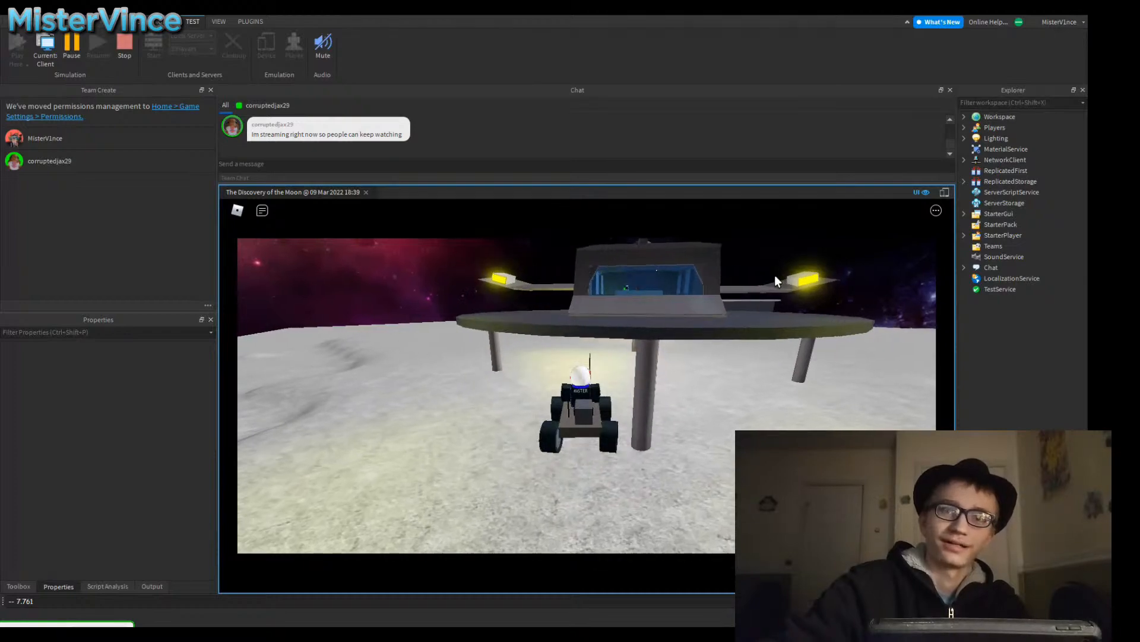
key(w)
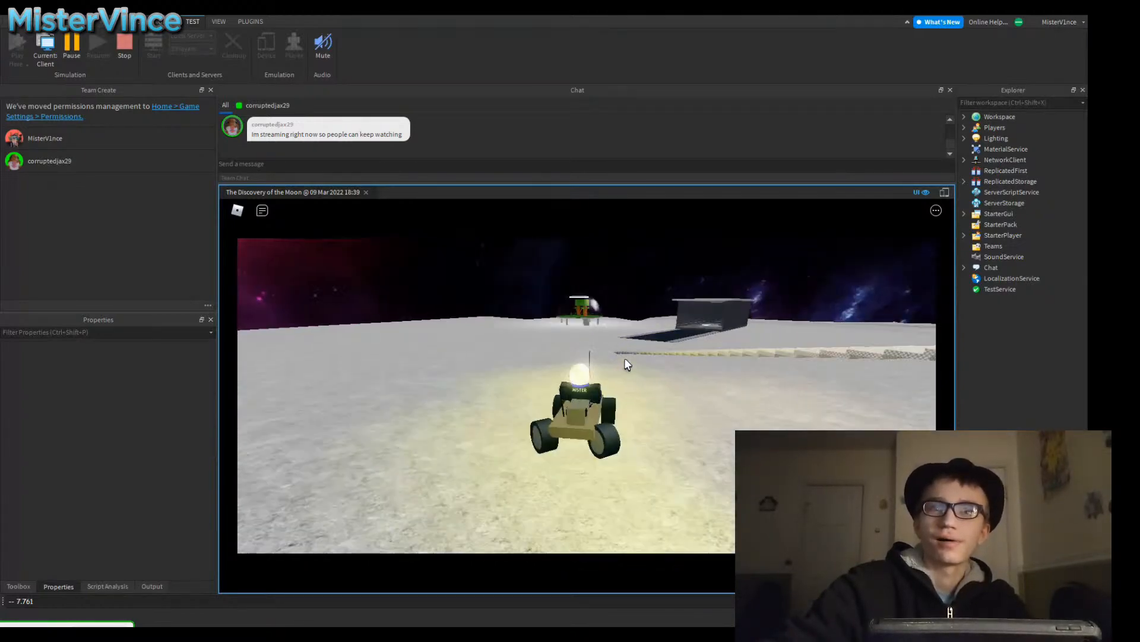
key(d)
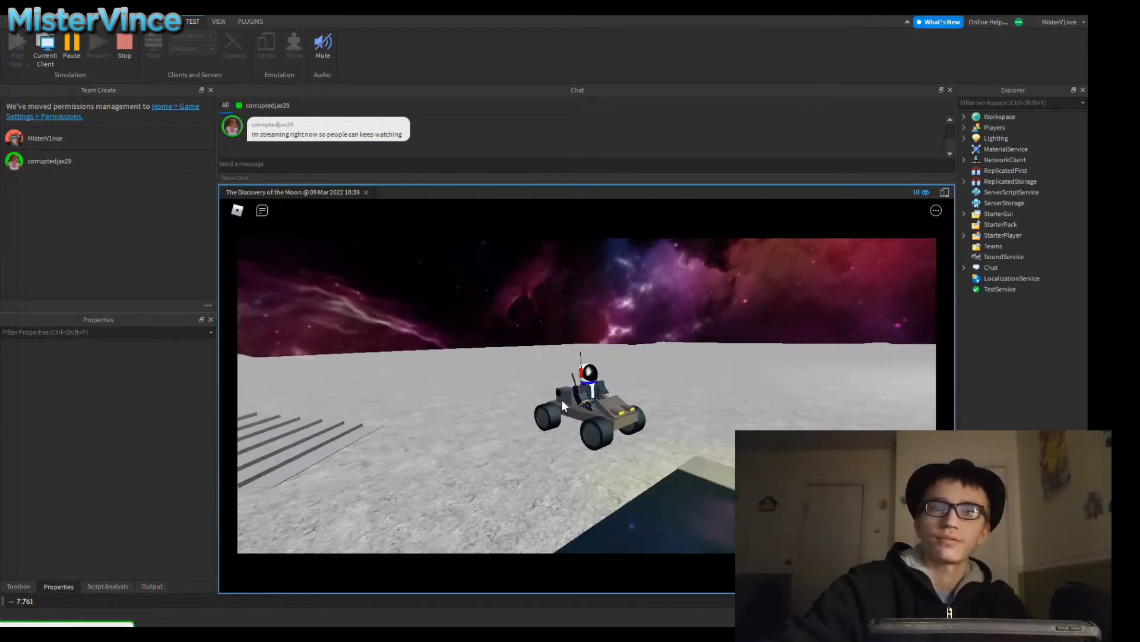
Step: Test leaving the rover and jumping on foot across the lunar surface, returning to the driver seat
scroll(569, 404, up, 4)
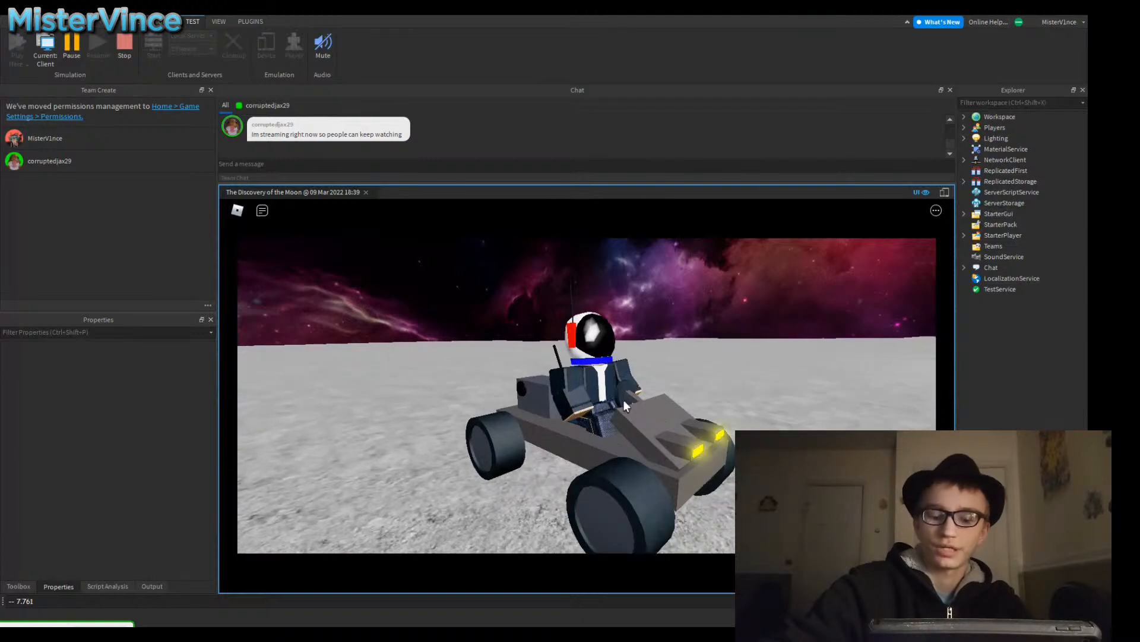
key(space)
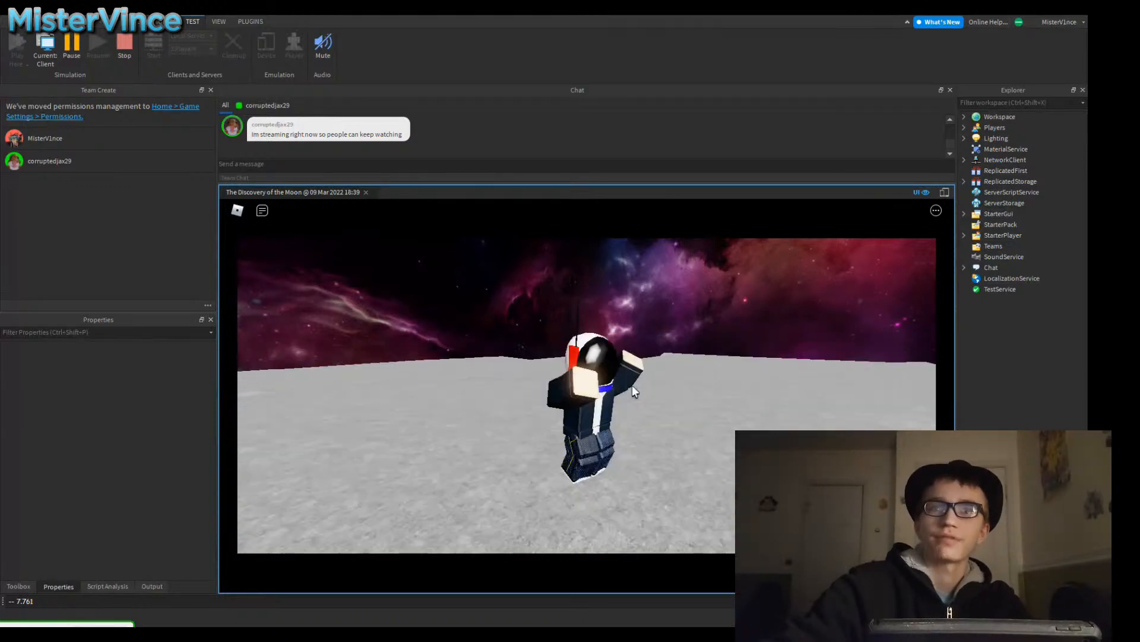
right_drag(633, 386, 633, 386)
key(w)
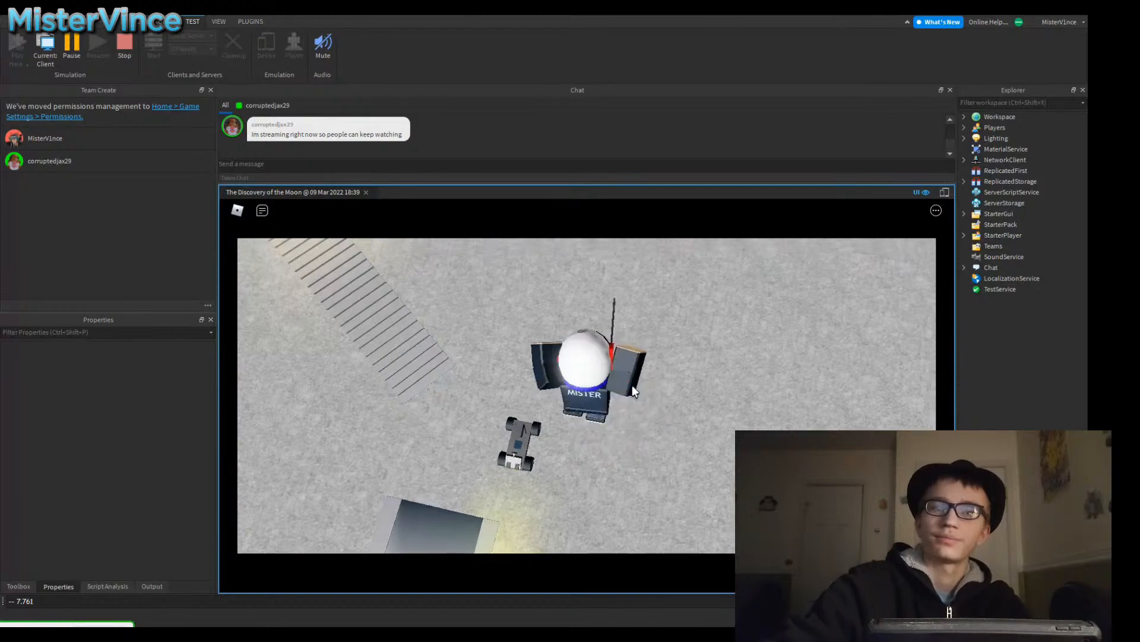
key(a)
key(space)
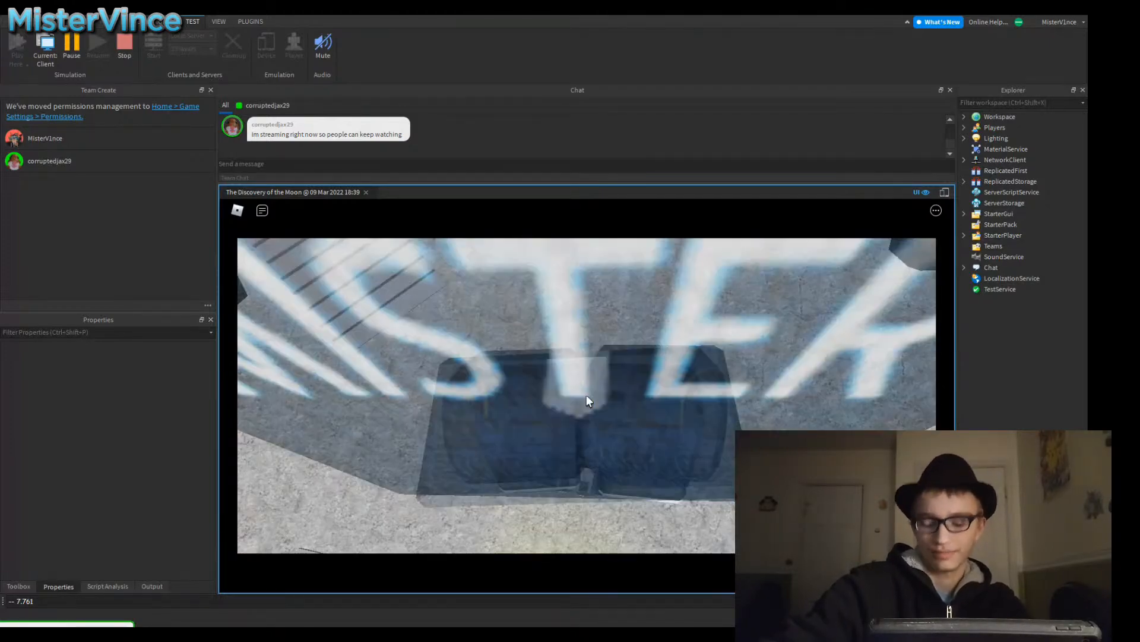
Step: Drive the rover up the road to the garage entrance and turn it around
right_drag(586, 394, 584, 371)
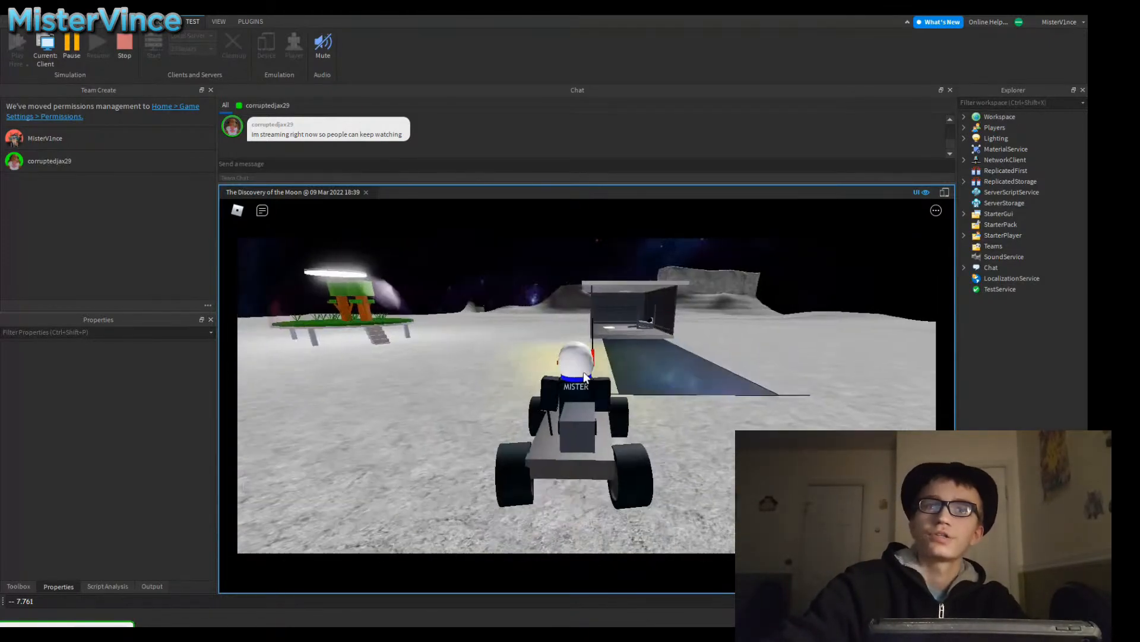
key(w)
key(w)
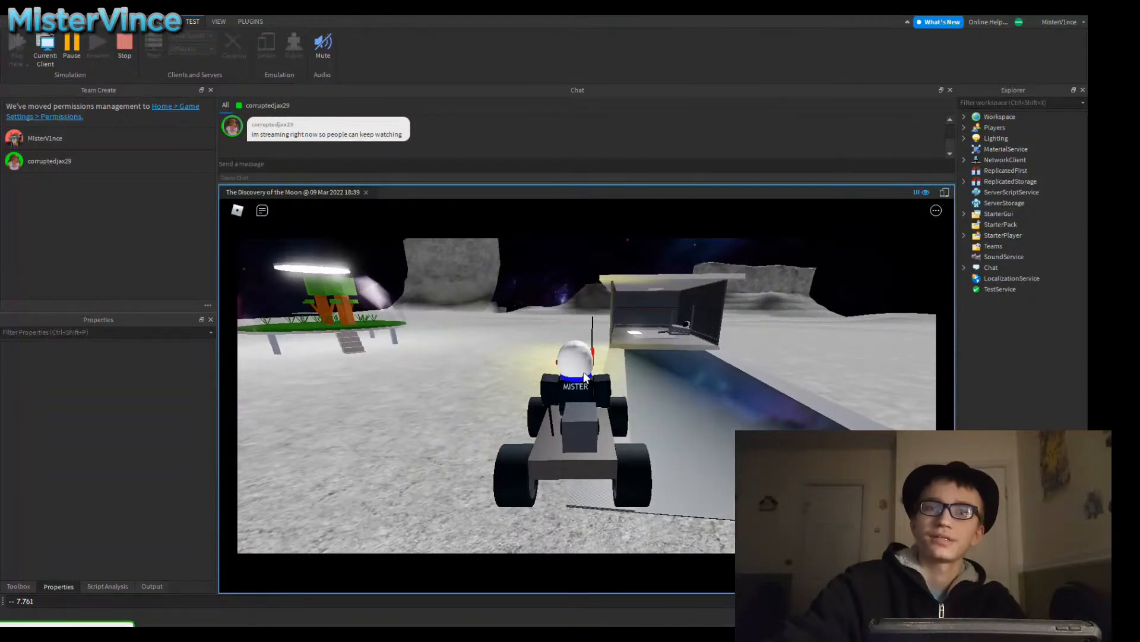
key(d)
key(w)
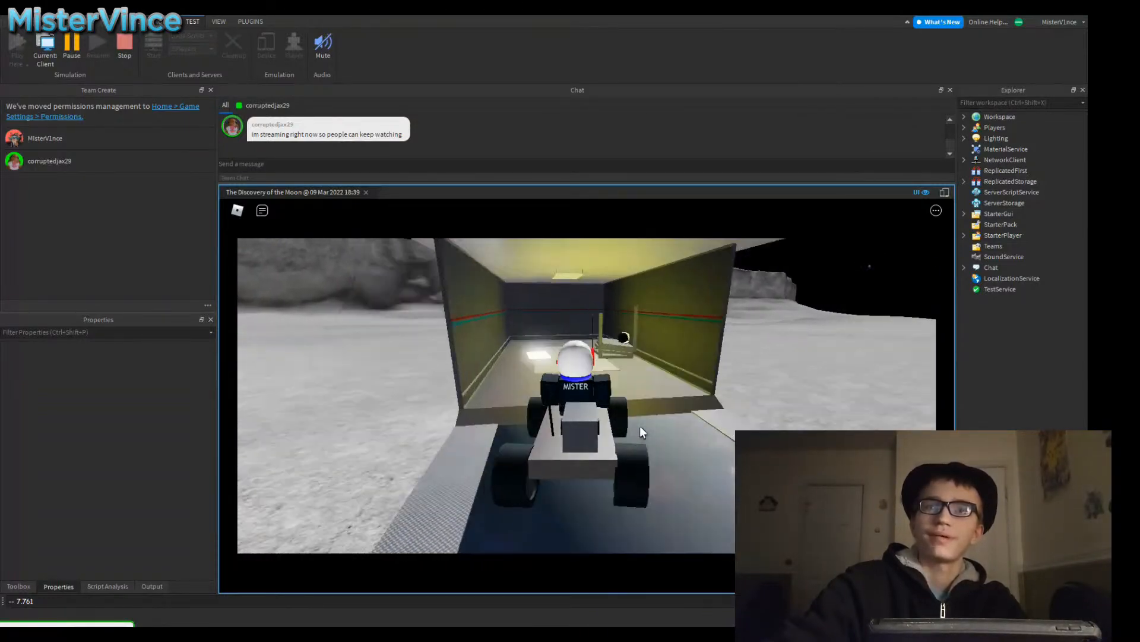
key(a)
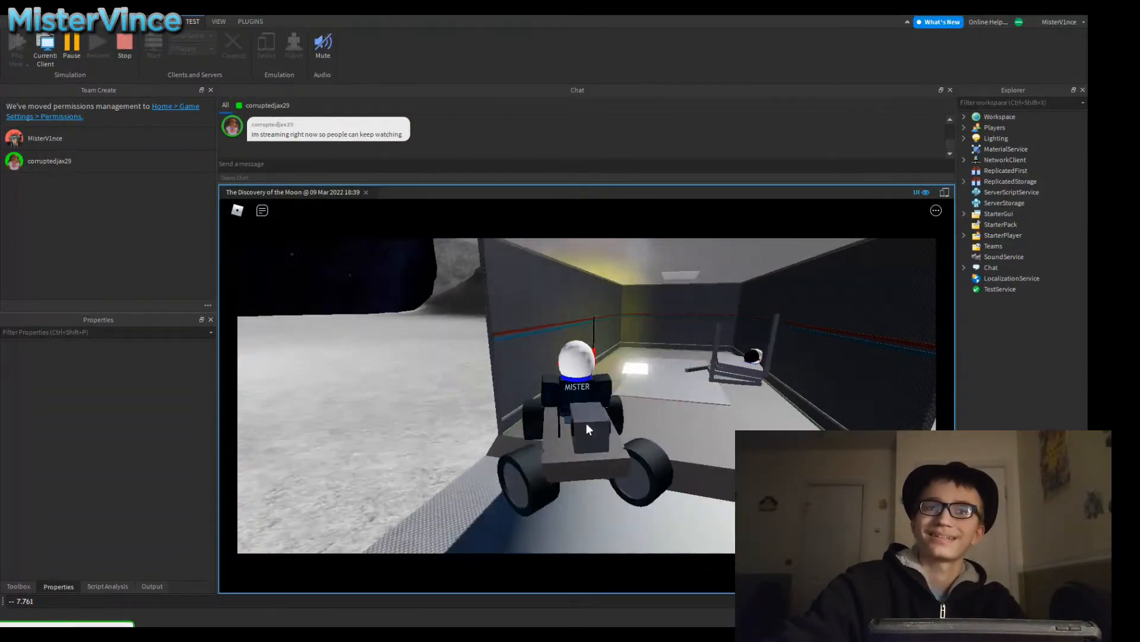
key(a)
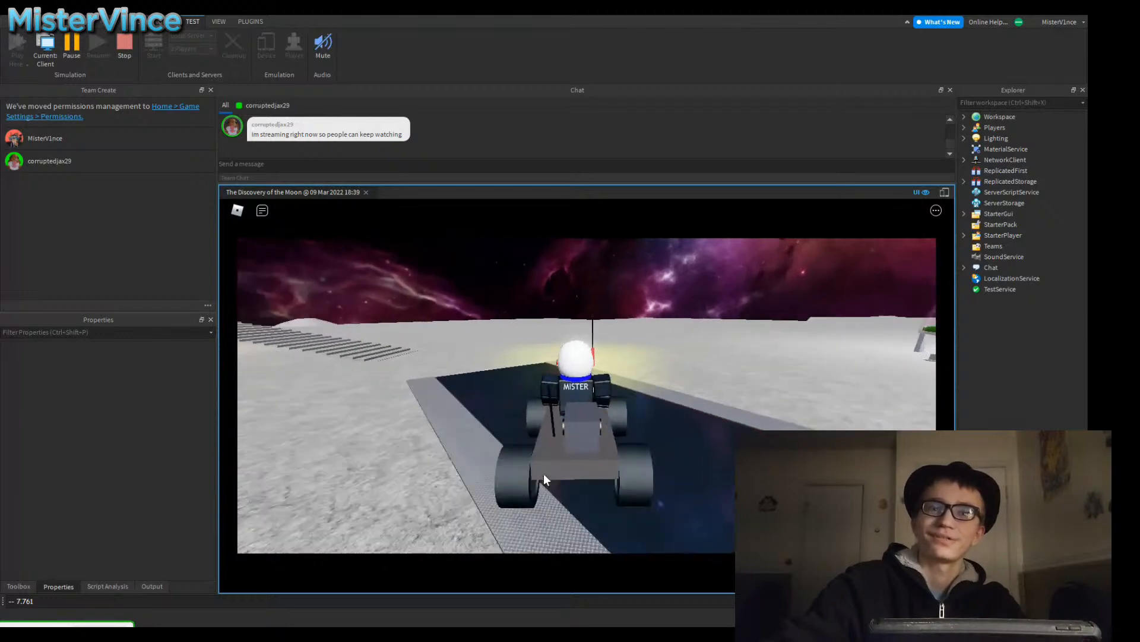
Step: Manoeuvre the rover back down the road and steer it to the foot of the spaceship staircase
key(w)
key(s)
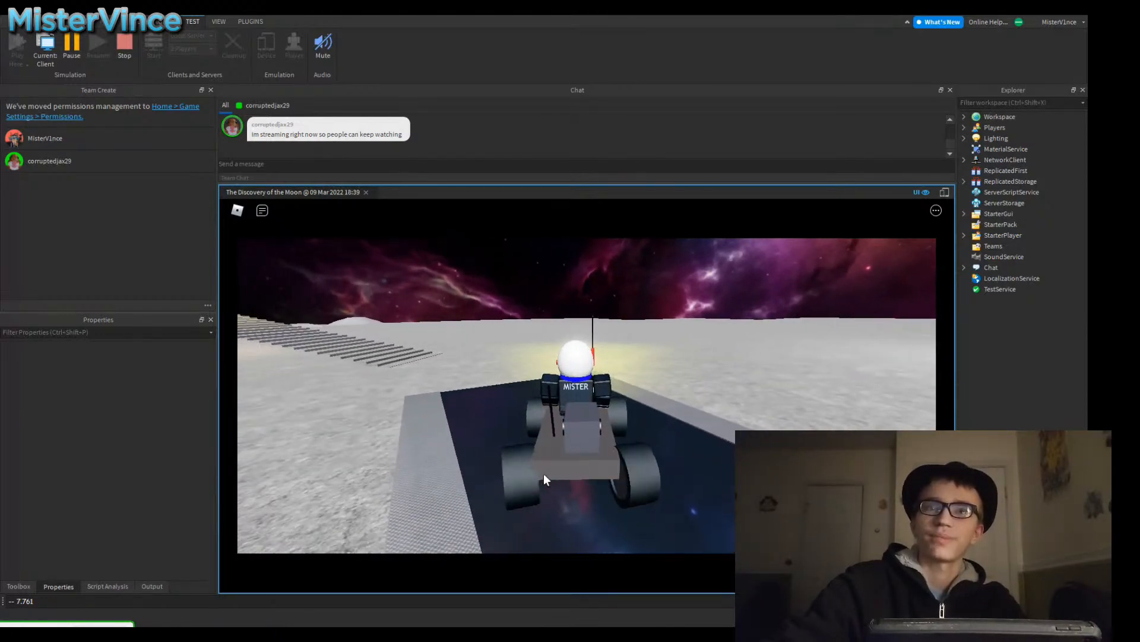
key(d)
key(s)
key(d)
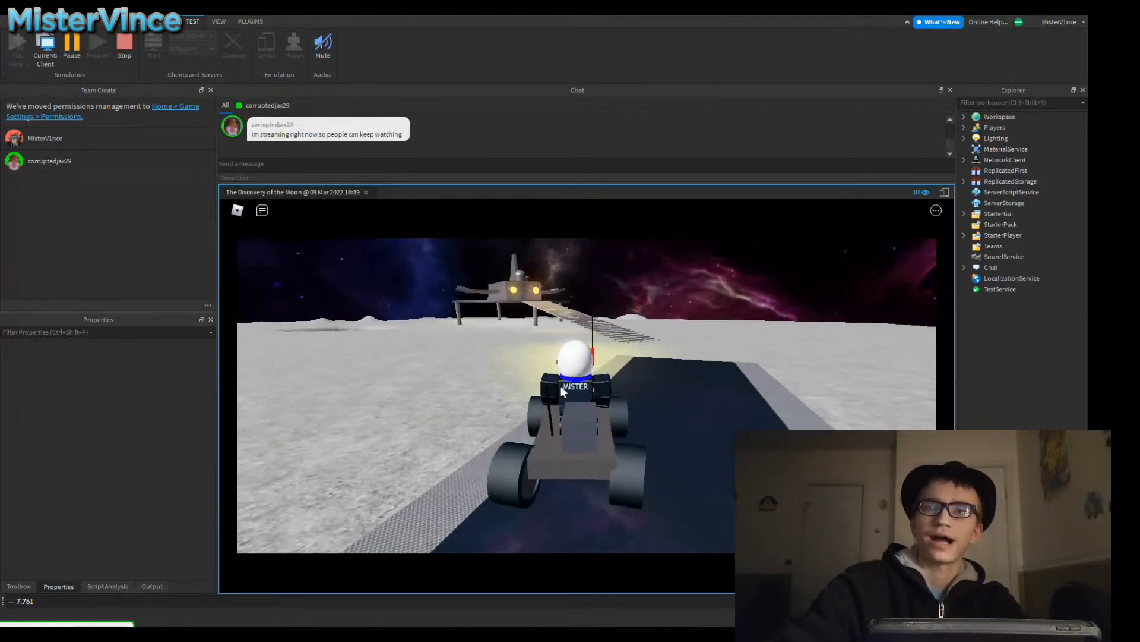
key(a)
key(w)
right_drag(650, 396, 543, 384)
key(w)
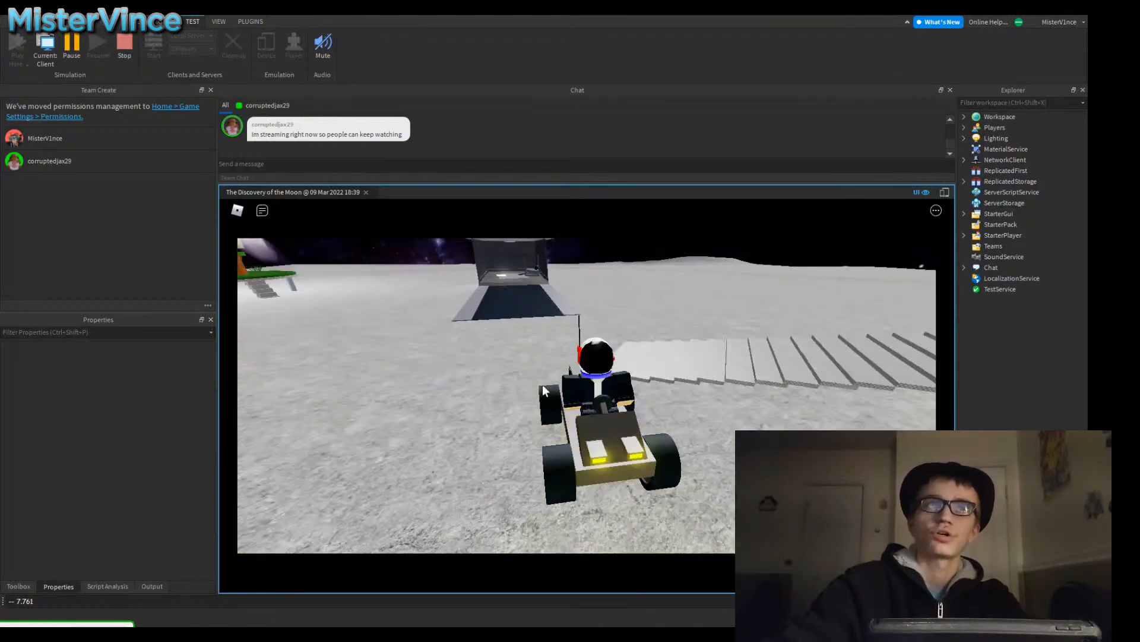
key(d)
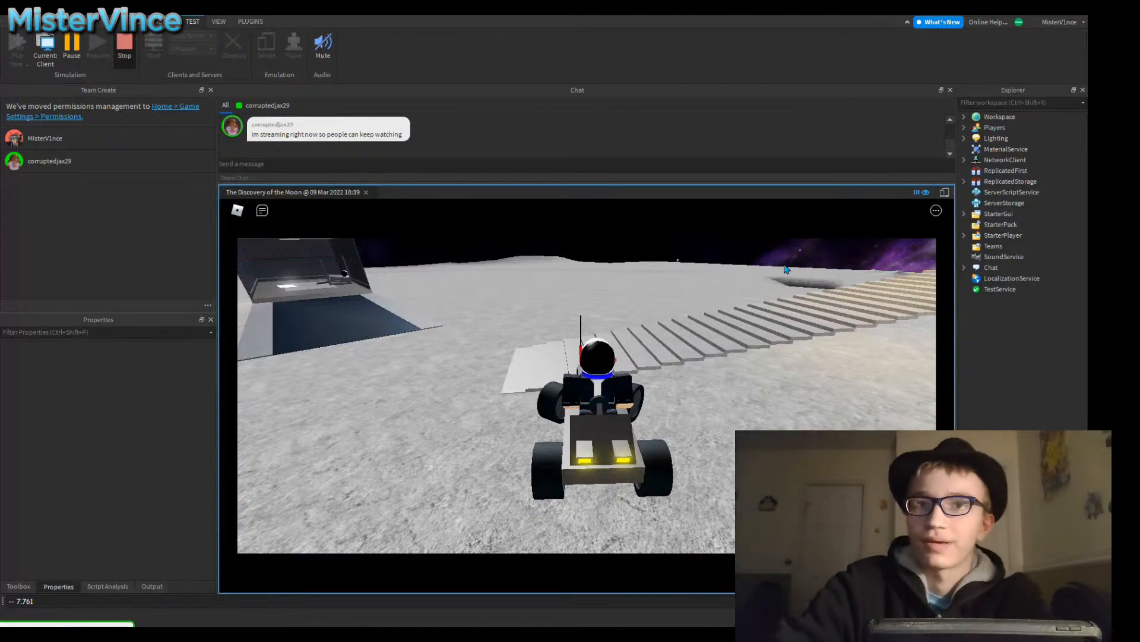
Step: Stop the playtest and select the staircase model that leads up to the spaceship landing pad
right_drag(822, 333, 823, 338)
key(s)
key(s)
click(821, 332)
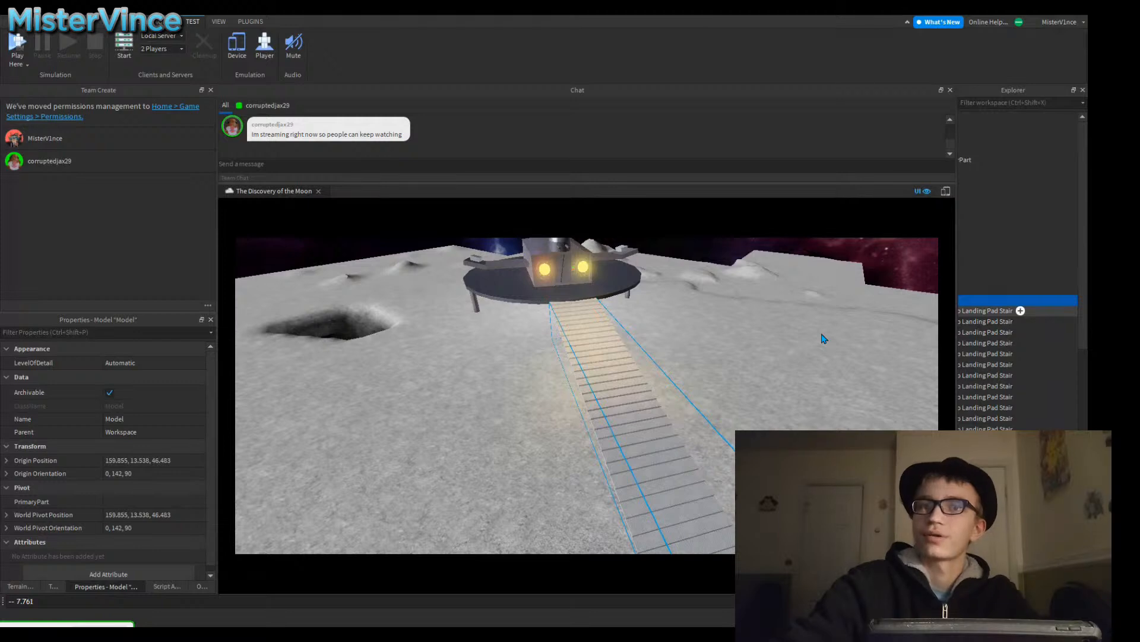
Step: Select all the Spaceship Landing Pad Stair parts inside the staircase model and union them into one part
drag(1053, 309, 1069, 428)
scroll(1069, 428, down, 6)
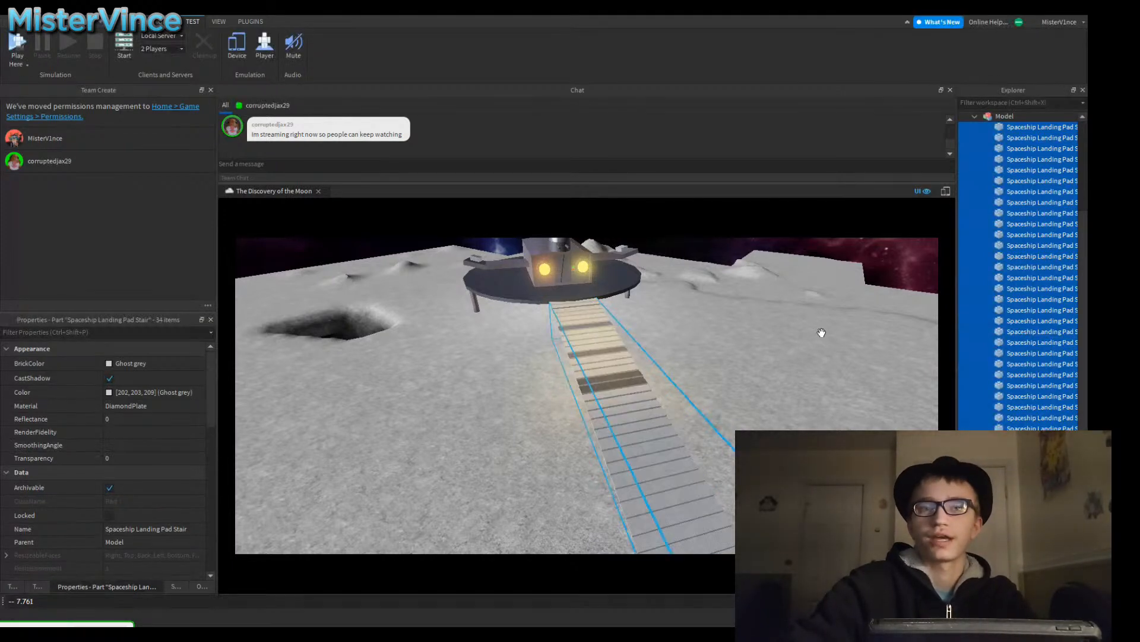
right_drag(821, 333, 822, 334)
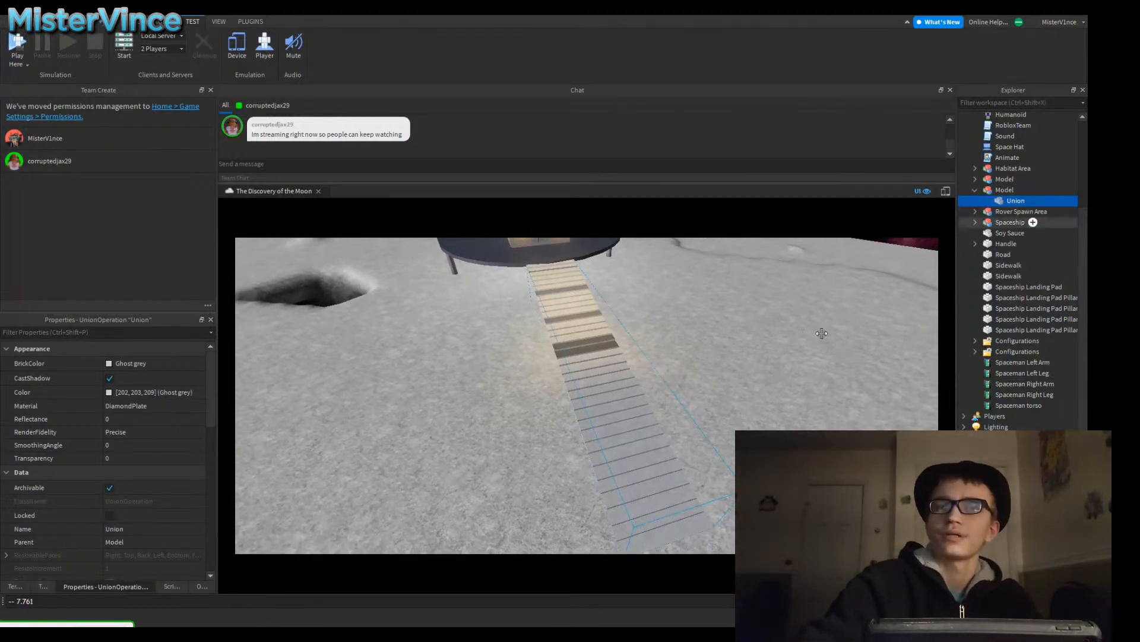
Step: Rename the stair union as Spaceship Staircase and set its CollisionFidelity to PreciseConvexDecomposition
key(F2)
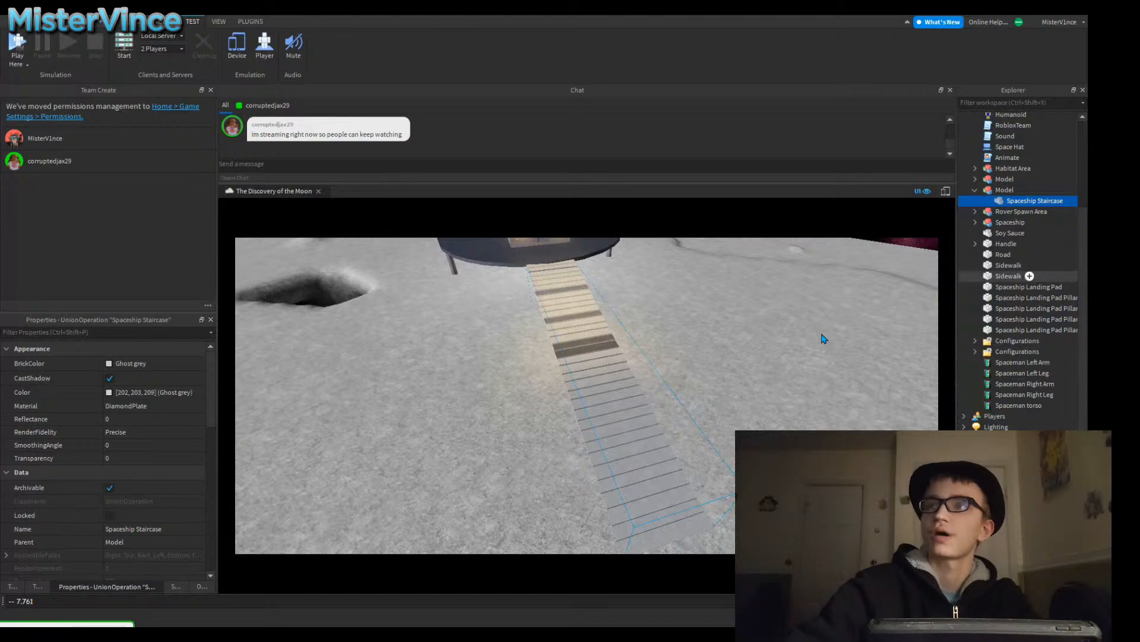
scroll(1018, 276, up, 2)
scroll(103, 487, down, 5)
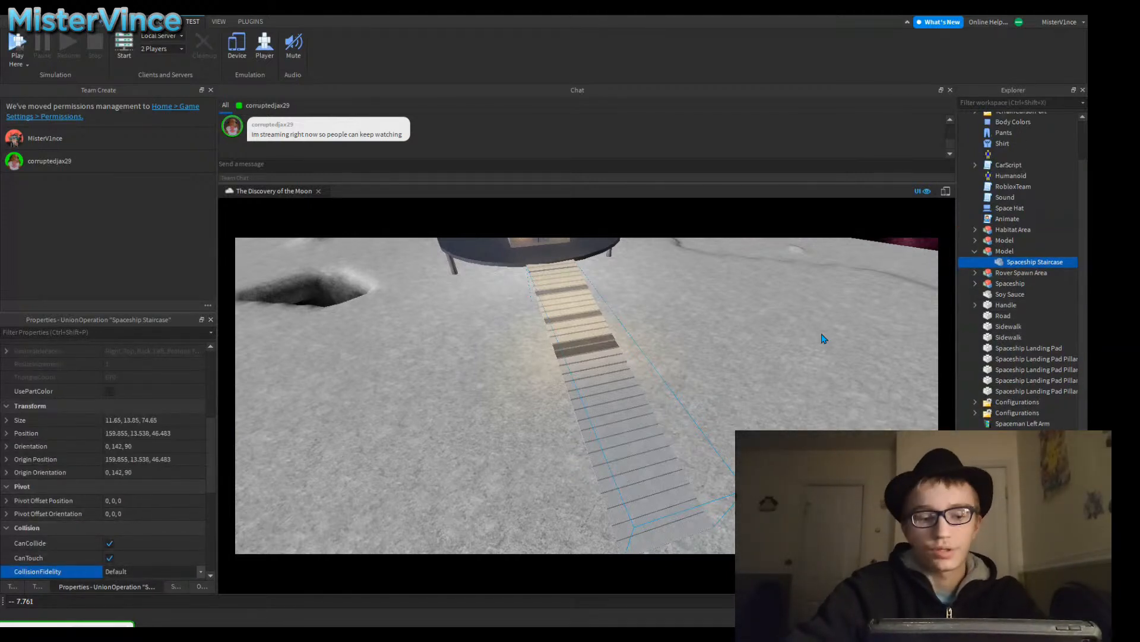
scroll(104, 488, up, 4)
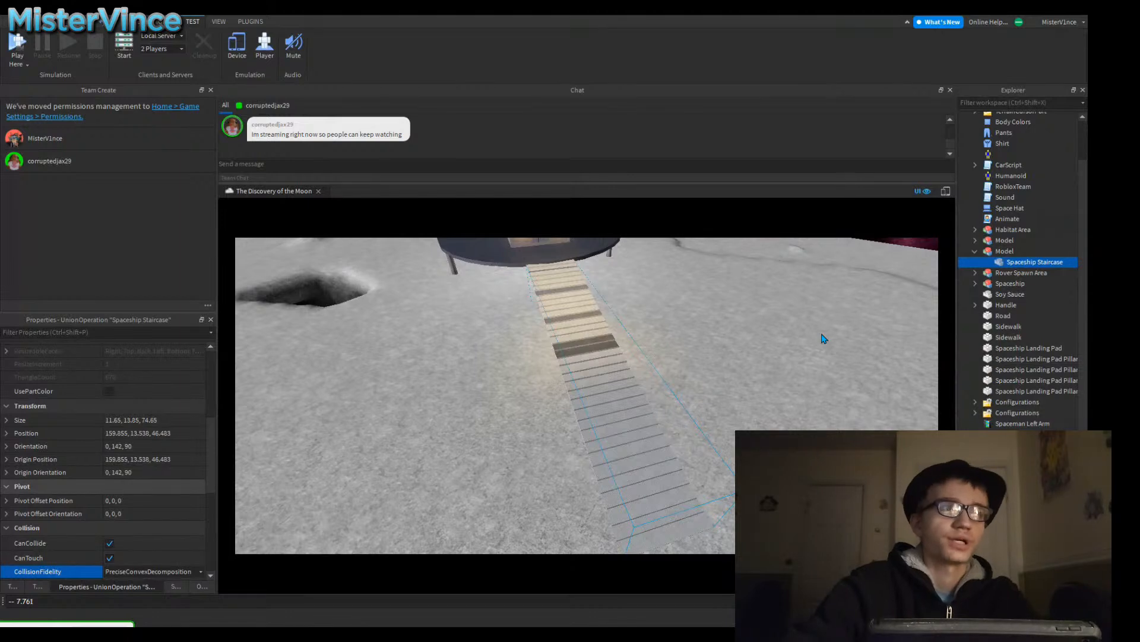
Step: Examine the Spaceship Staircase union and the landing pad above it from farther back
scroll(104, 493, down, 4)
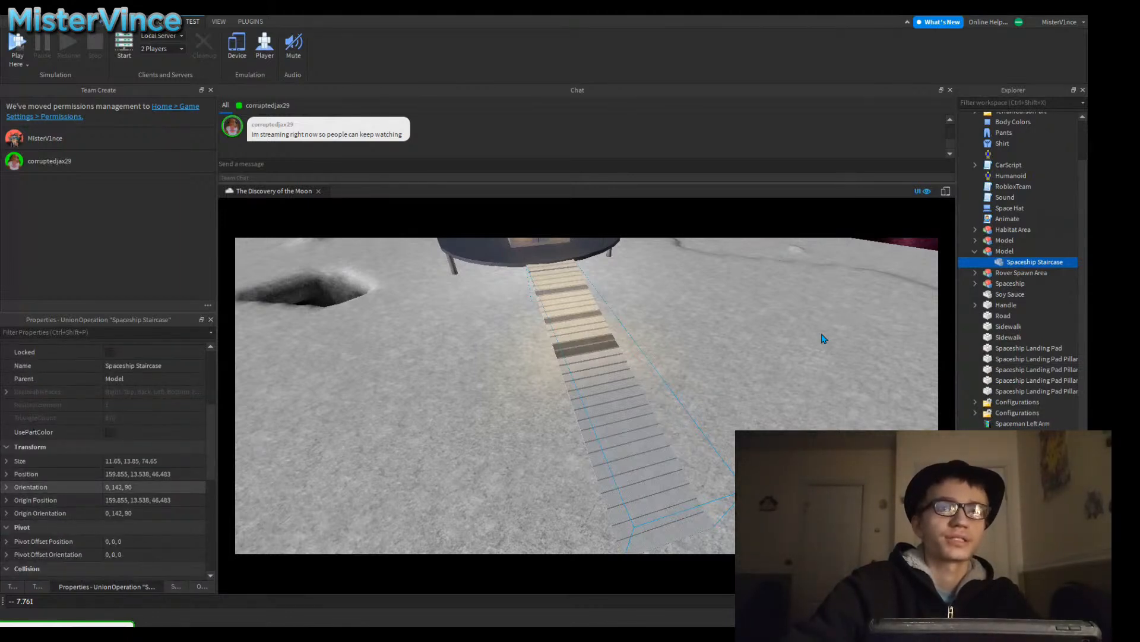
scroll(824, 338, down, 4)
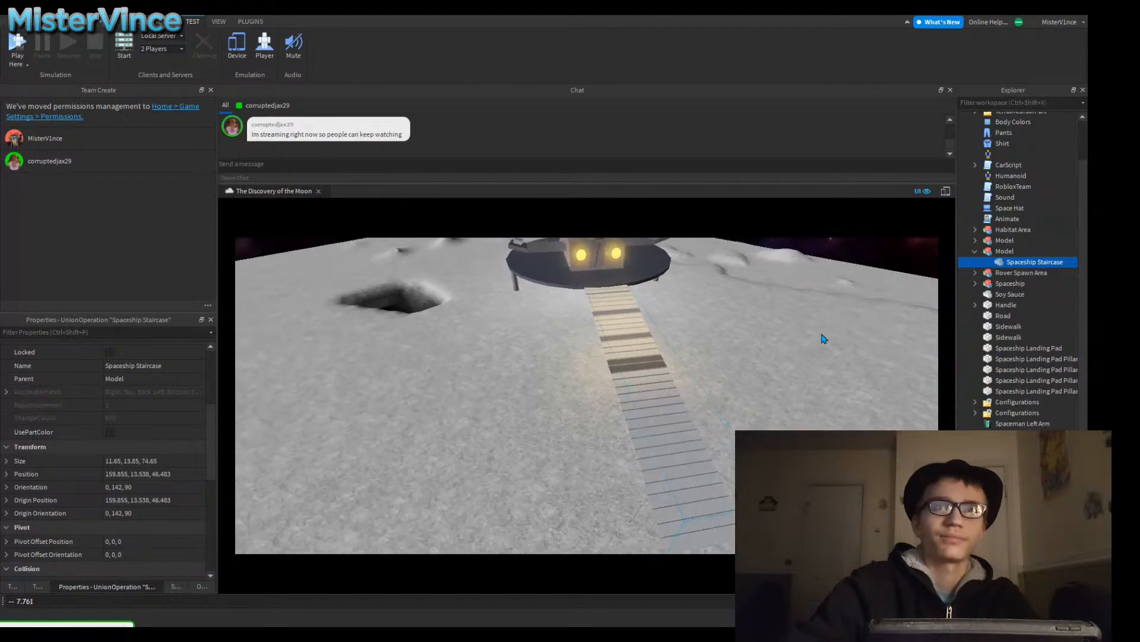
key(d)
key(e)
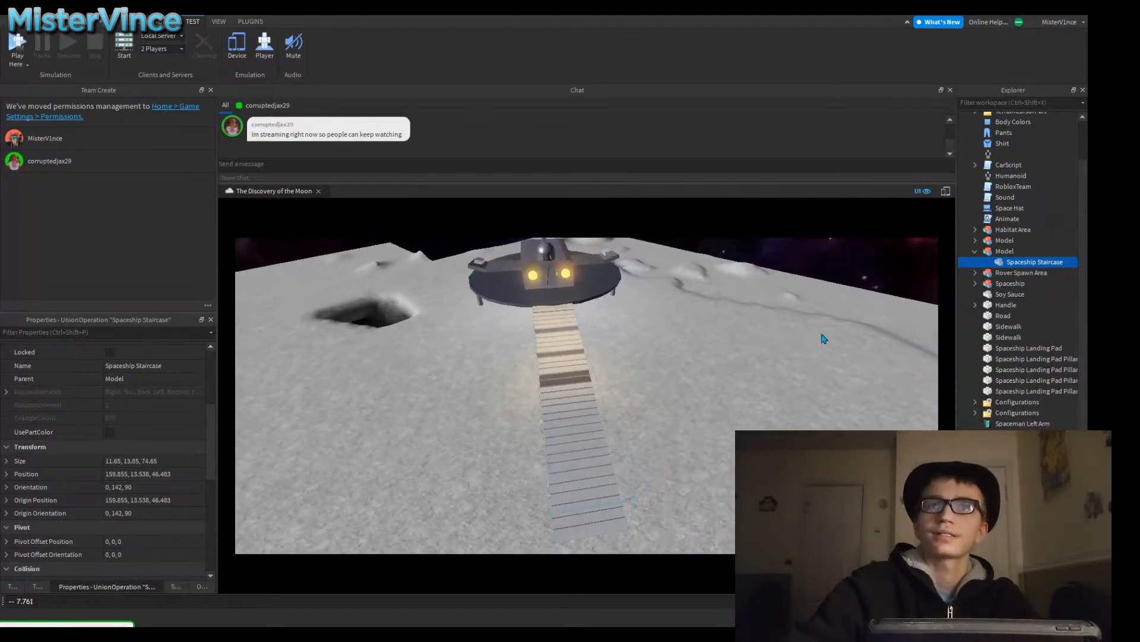
key(a)
key(w)
key(w)
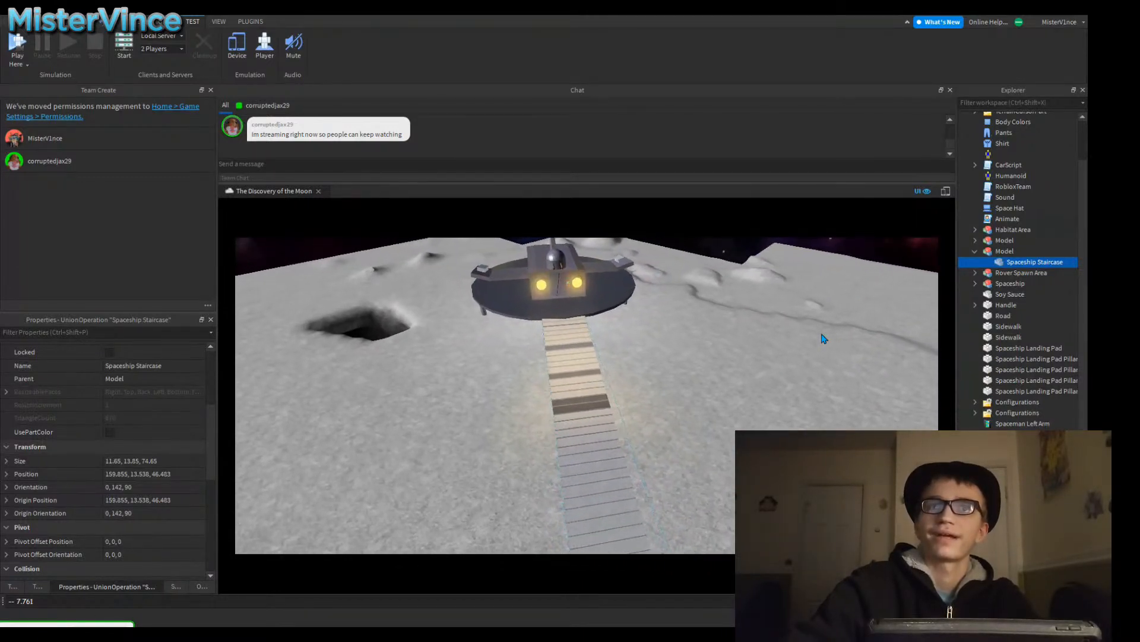
key(a)
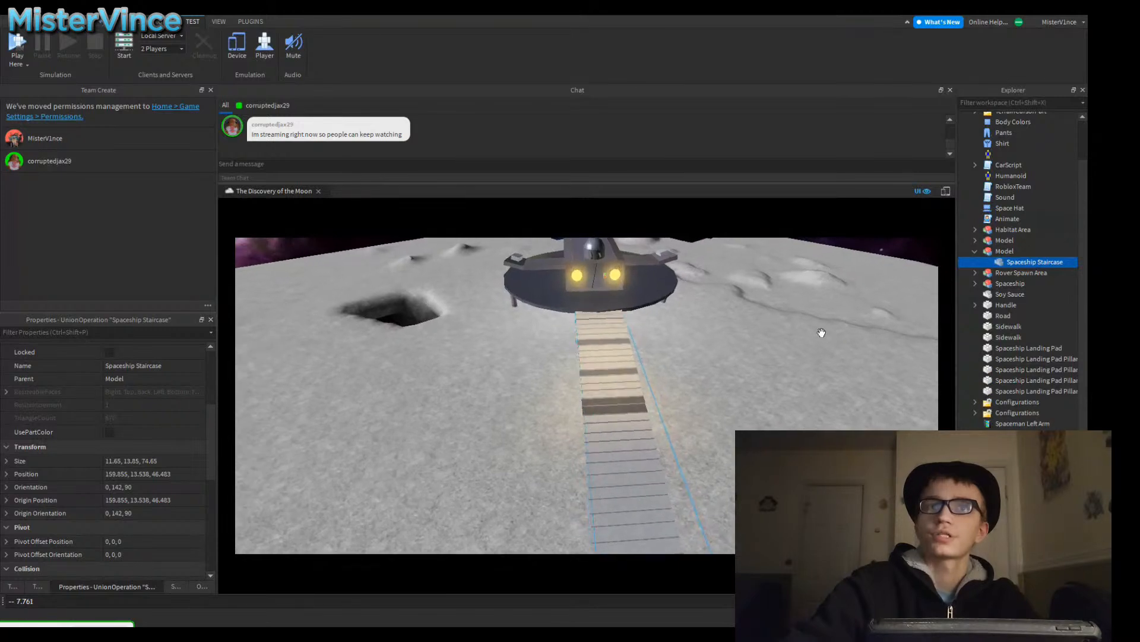
key(w)
scroll(824, 339, down, 3)
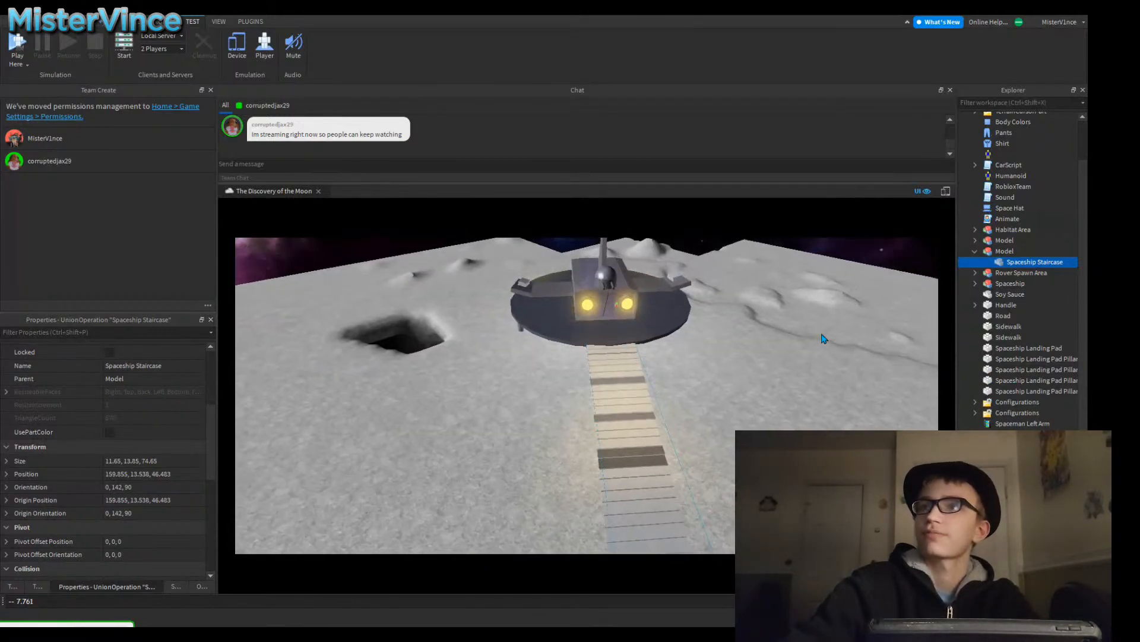
drag(824, 339, 824, 338)
Step: Move the Spaceship Landing Pad and its four pillar parts into the model that holds the Spaceship Staircase
click(1029, 397)
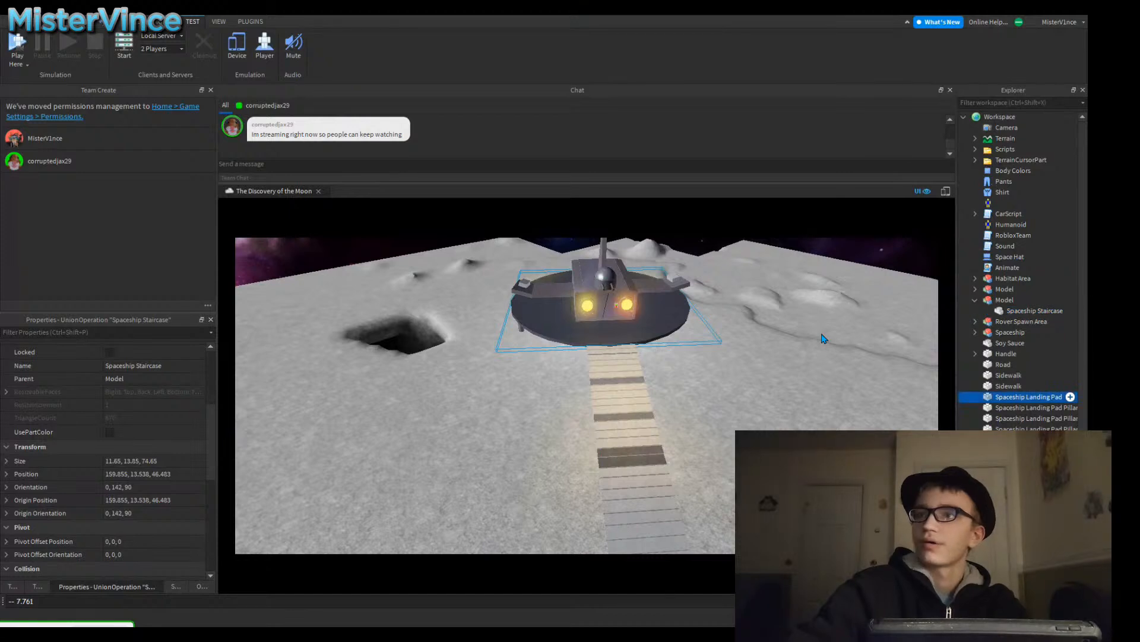
ctrl+click(1034, 408)
ctrl+click(1033, 418)
key(shift+Down)
key(shift+Down)
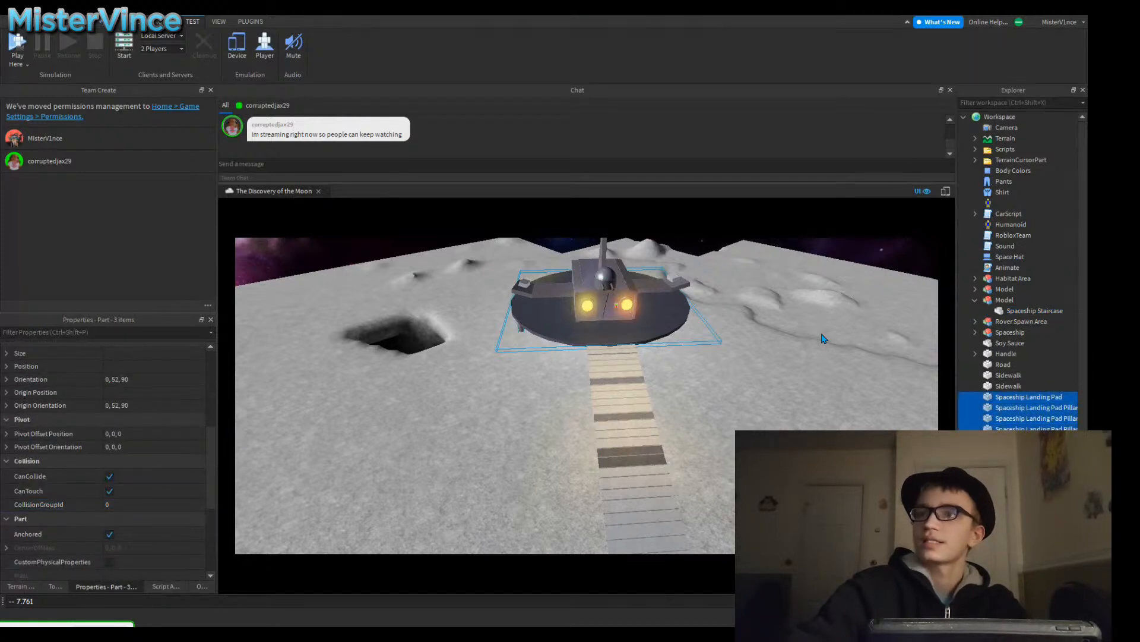
drag(1029, 397, 1005, 301)
click(1035, 310)
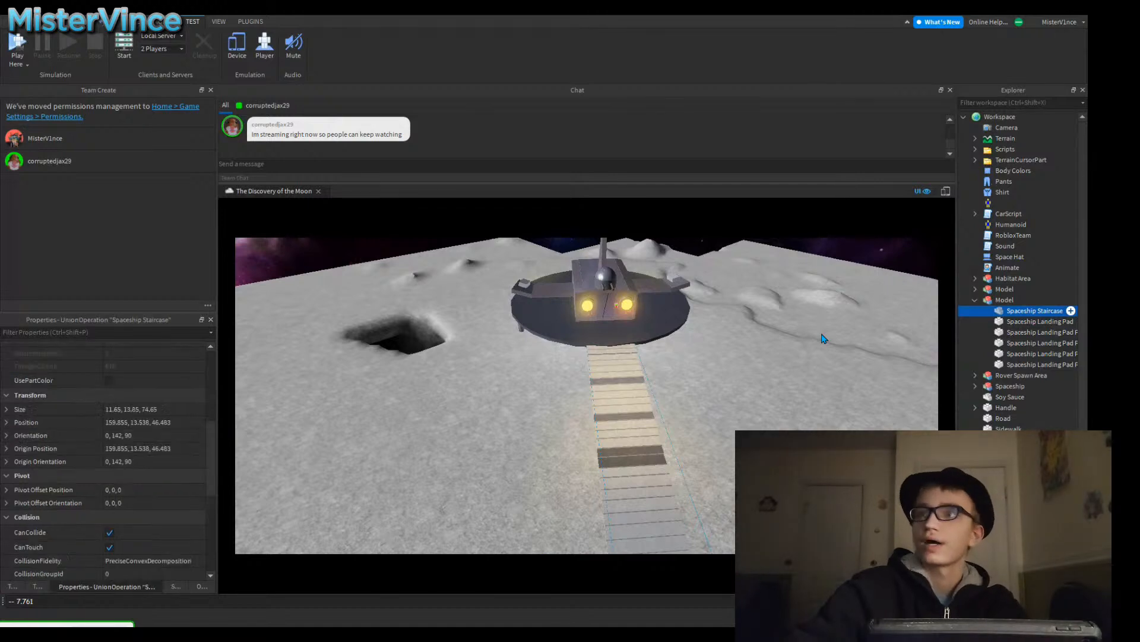
Step: Union the four Spaceship Landing Pad Pillar parts and rename the union as Spaceship Pillars
click(1036, 364)
shift+click(1037, 343)
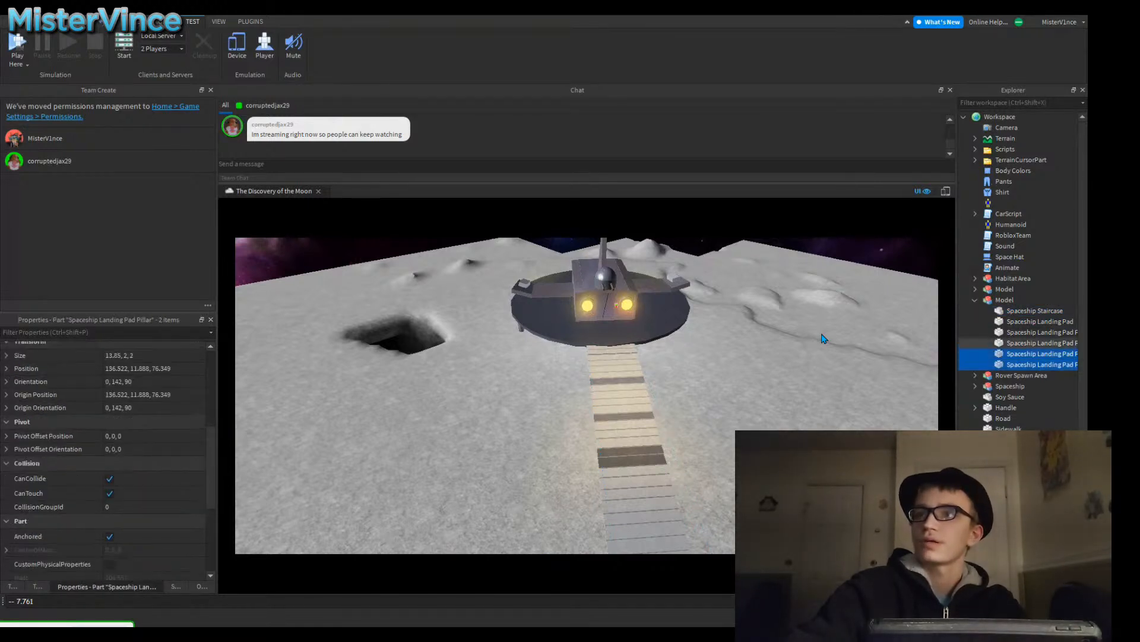
shift+click(1037, 332)
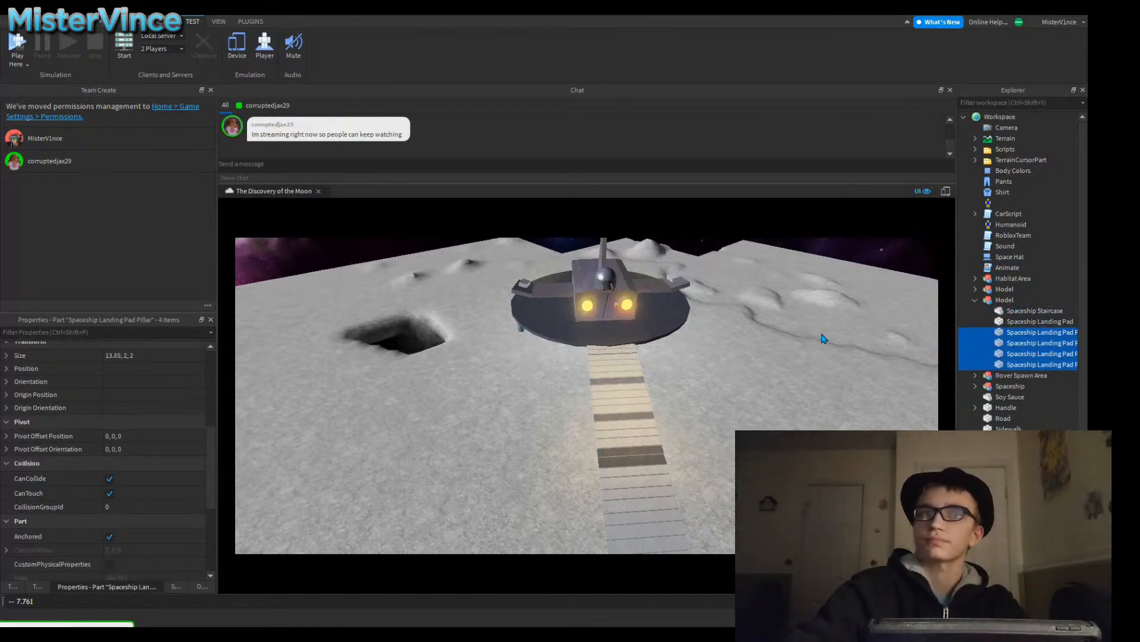
key(ctrl+shift+g)
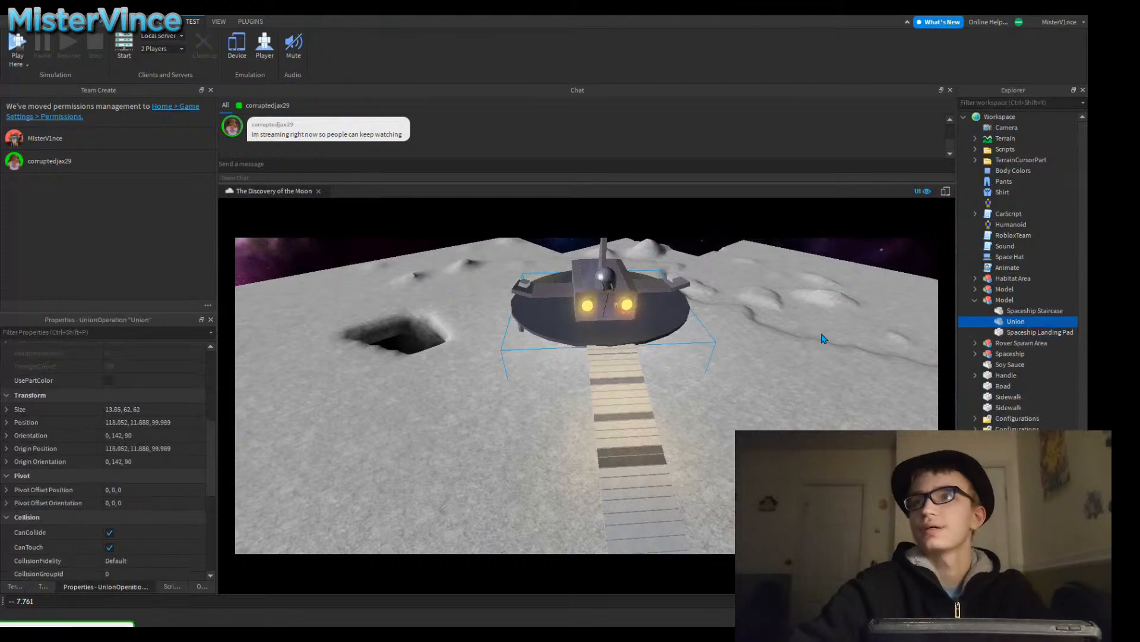
key(F2)
text(Spaceshipo)
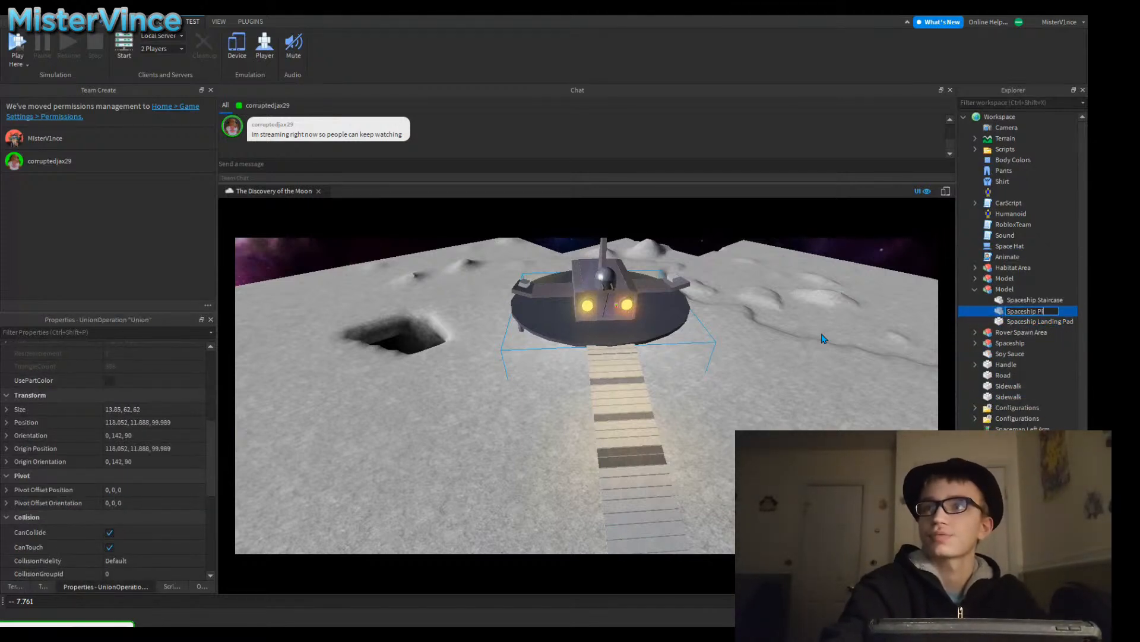
text(llars)
key(Return)
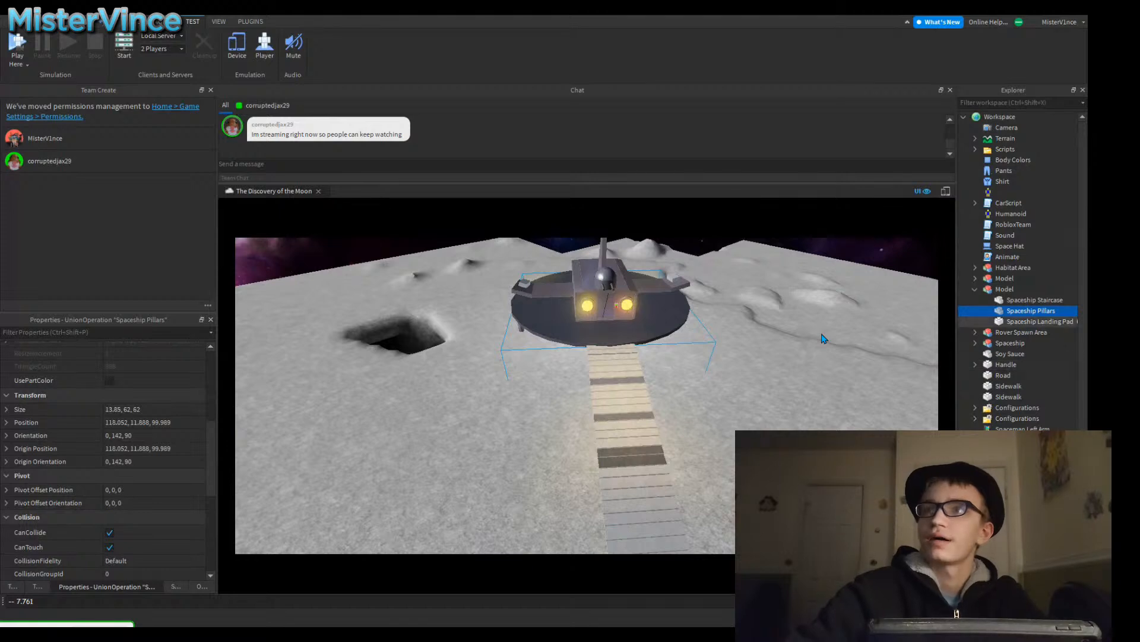
Step: Move the Spaceship model into the model with the staircase and pillars, and rename that parent model as Spaceship Area
key(Down)
key(Down)
key(Down)
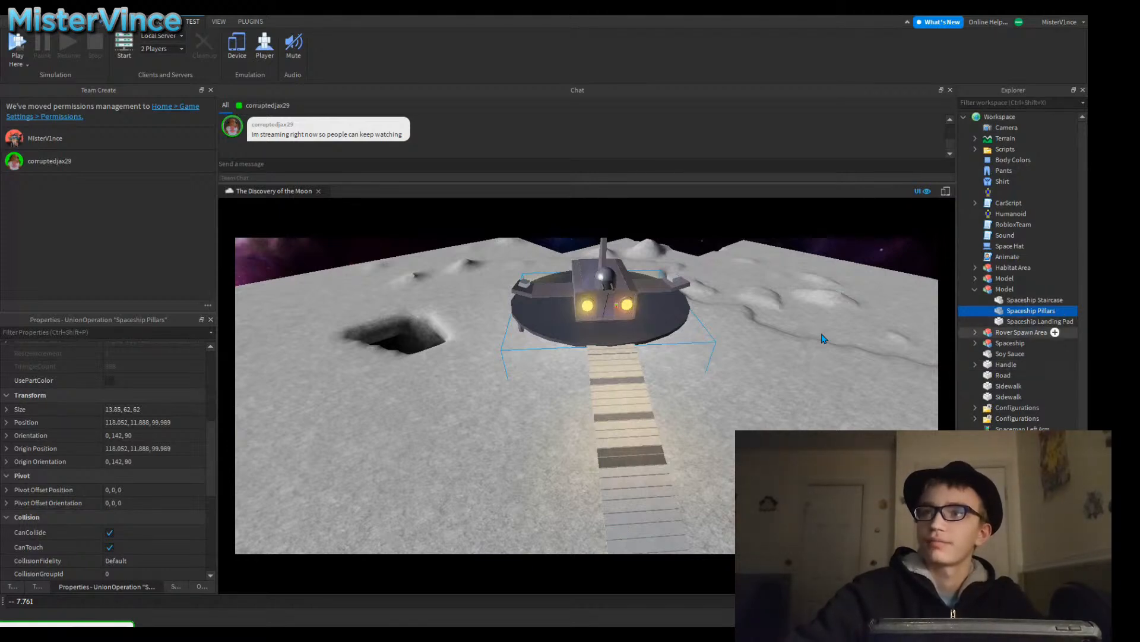
drag(1009, 342, 1004, 288)
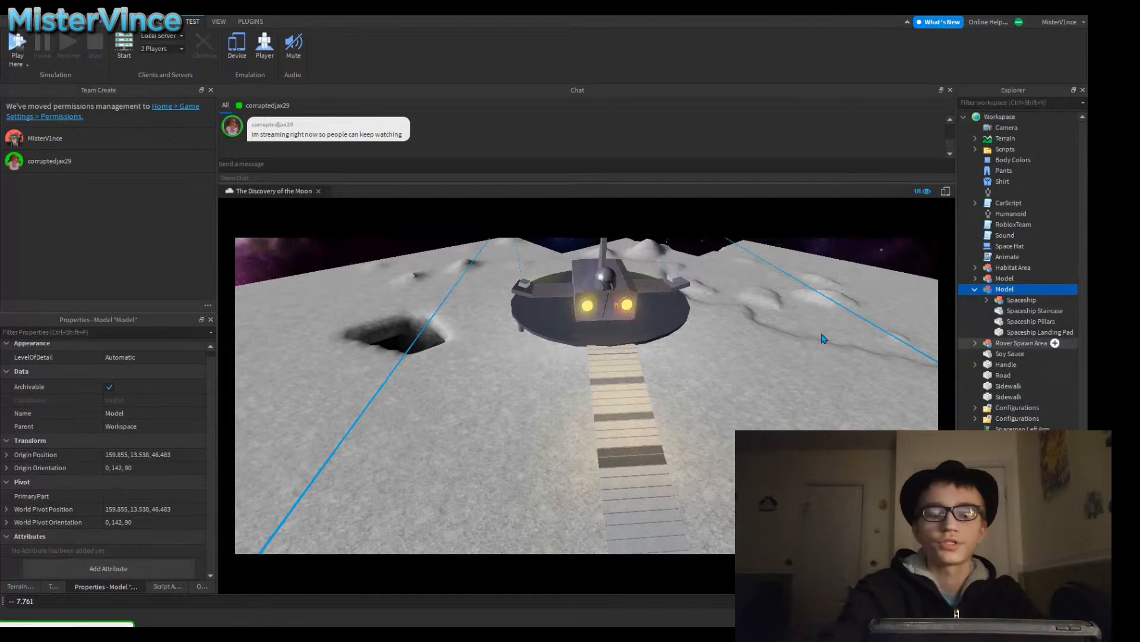
key(F2)
text(Spaceship Area)
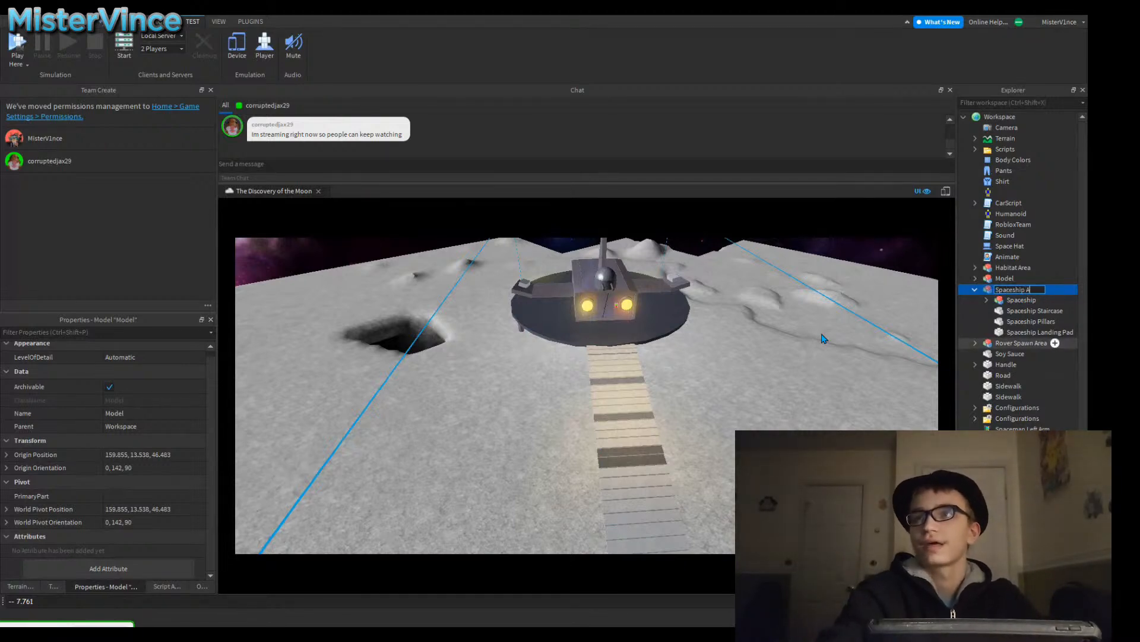
key(Return)
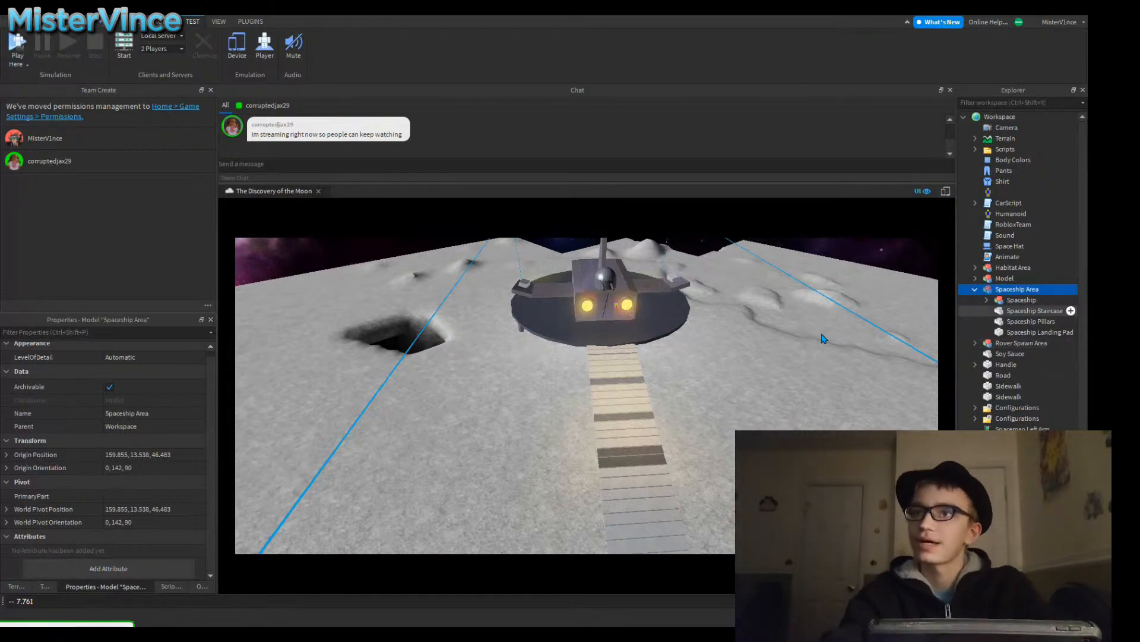
Step: Select the shelf model standing beside the rover inside the Rover Spawn Area garage
scroll(824, 339, up, 5)
right_drag(824, 339, 824, 339)
scroll(822, 333, up, 8)
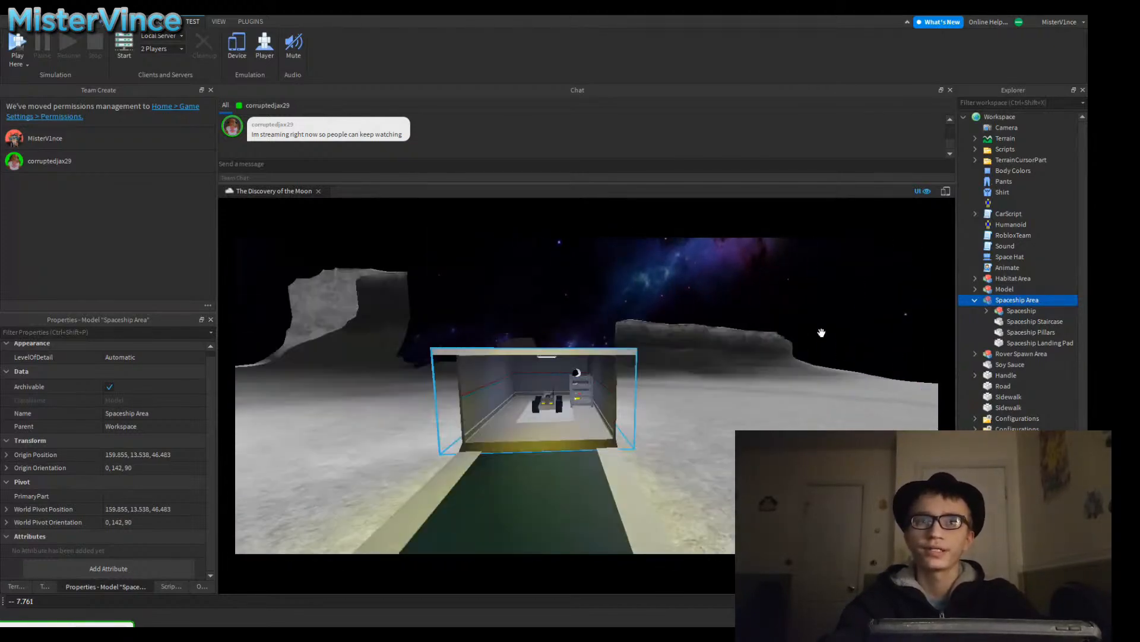
click(821, 332)
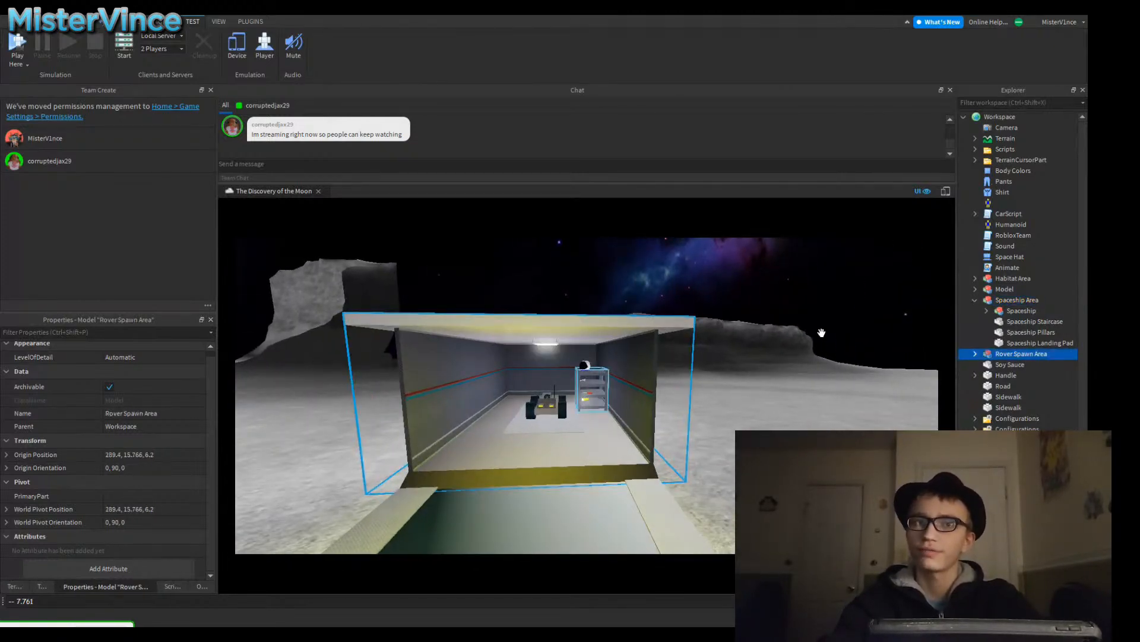
scroll(822, 333, up, 10)
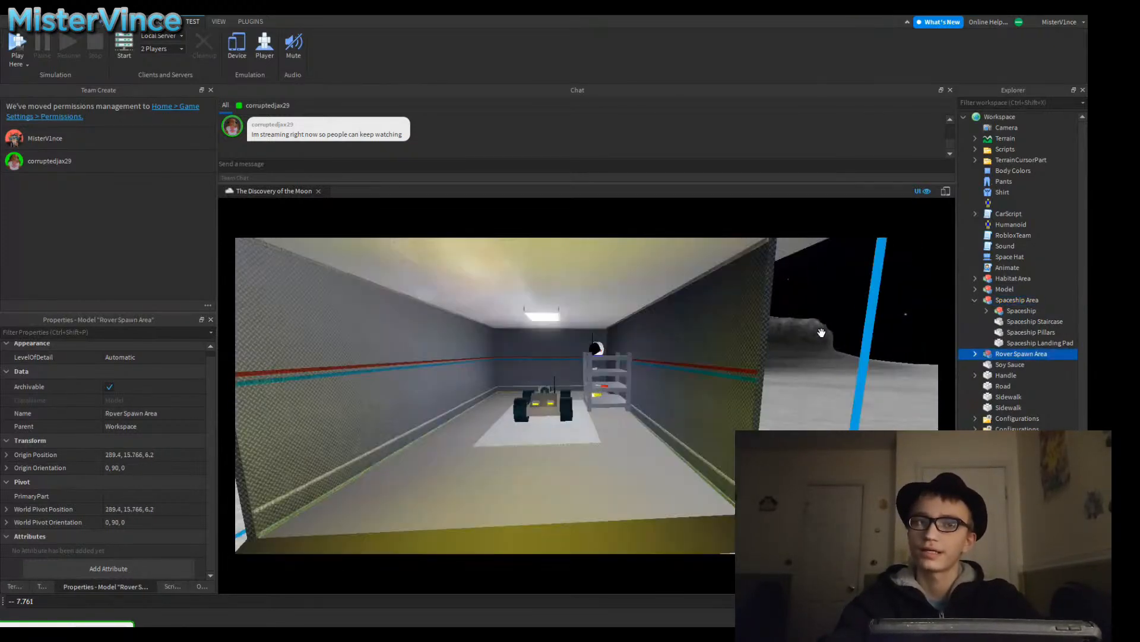
scroll(822, 332, up, 4)
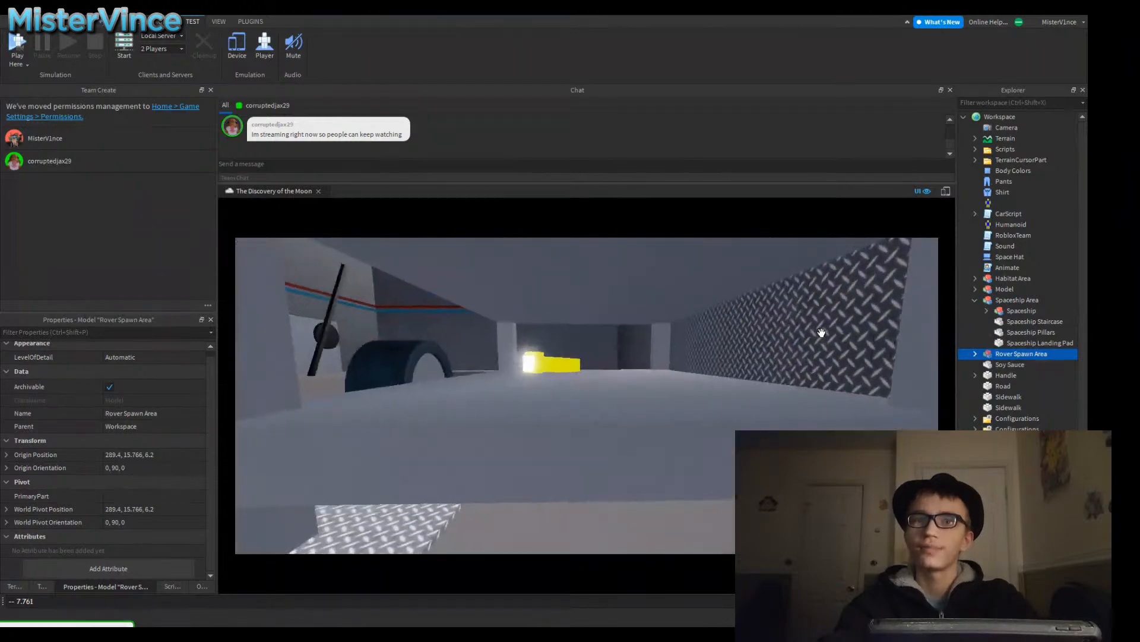
scroll(822, 333, down, 5)
right_drag(822, 332, 821, 333)
scroll(822, 333, up, 6)
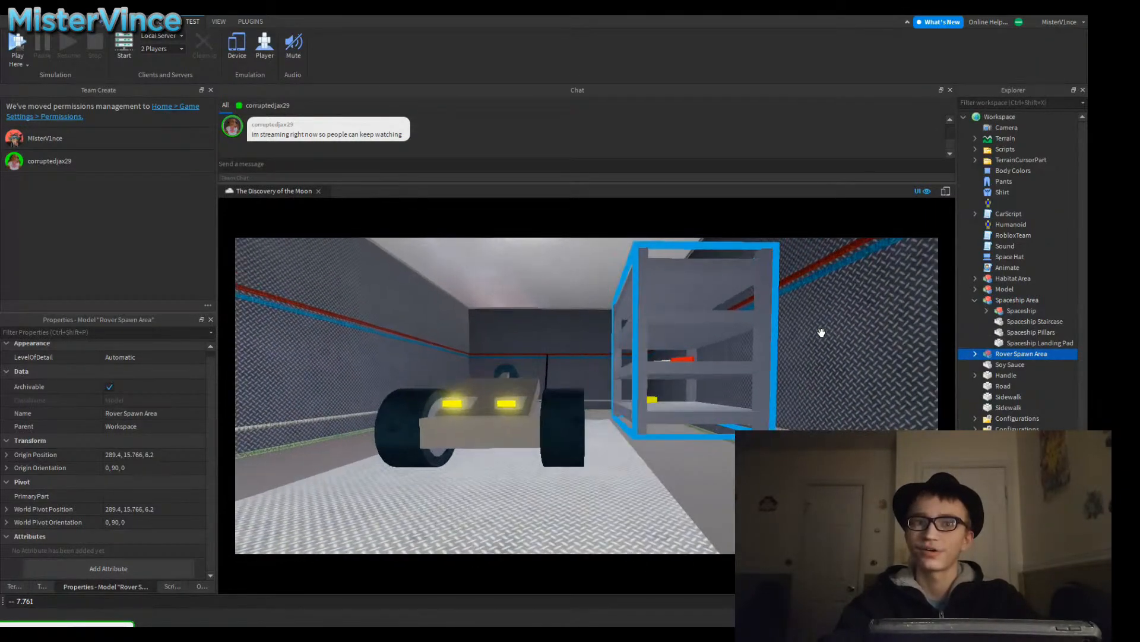
click(821, 333)
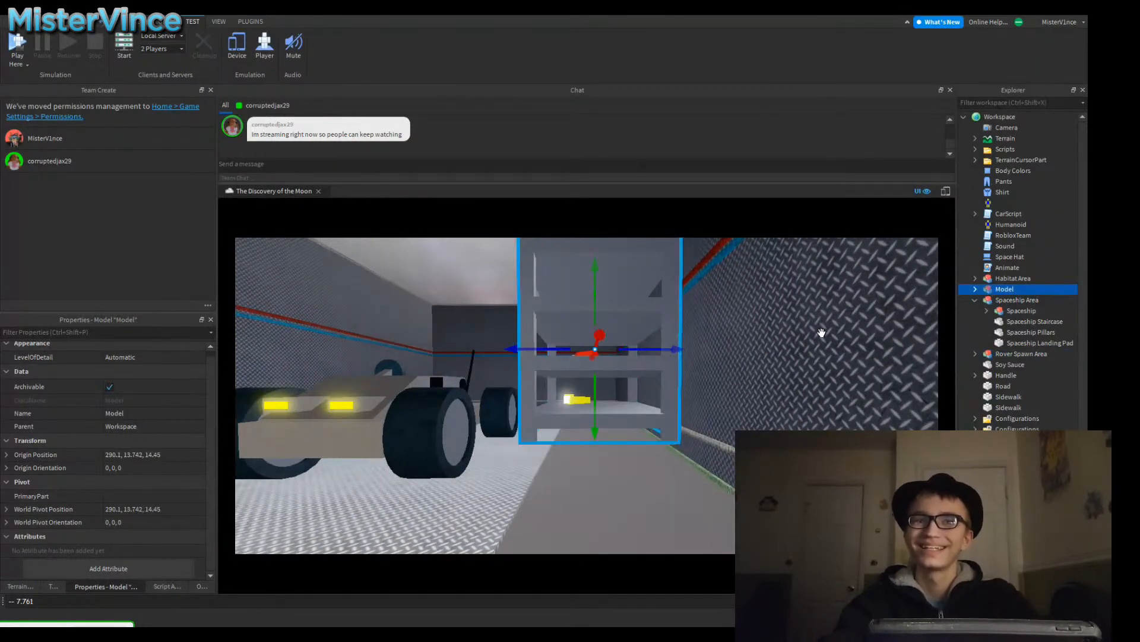
Step: Try to lower the shelf model beside the rover
key(q)
key(a)
key(w)
drag(631, 377, 631, 418)
key(ctrl+z)
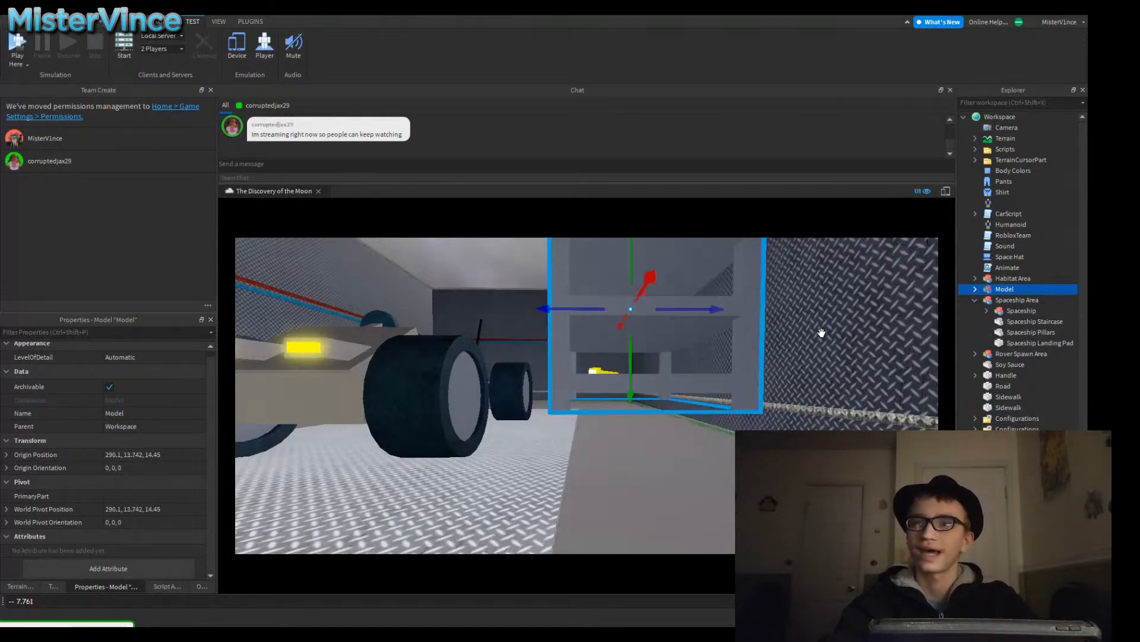
Step: Check the helmet on top of the shelf and delete the Space Hat object from the Workspace
key(e)
key(w)
key(s)
key(e)
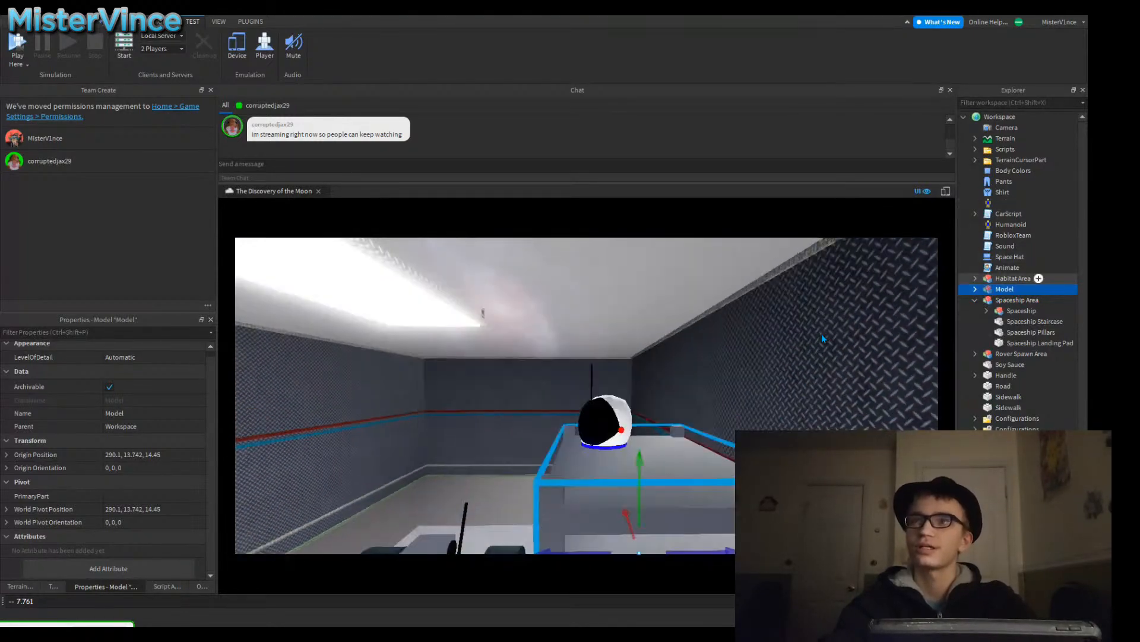
click(1009, 257)
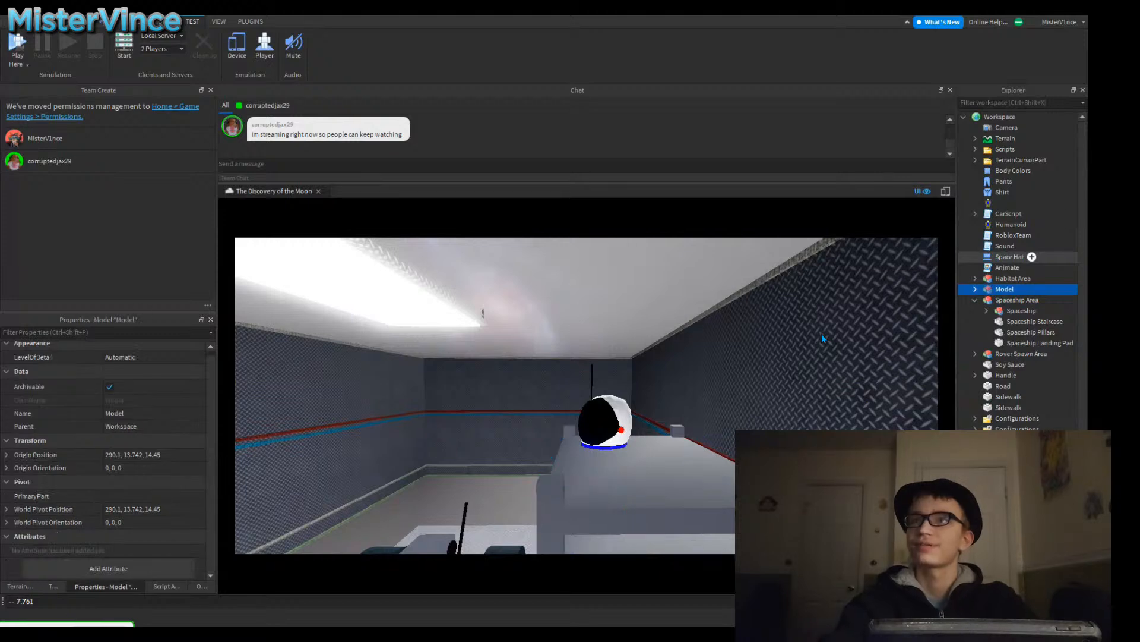
key(Delete)
Step: Rename the garage shelf model as Shelf
click(822, 334)
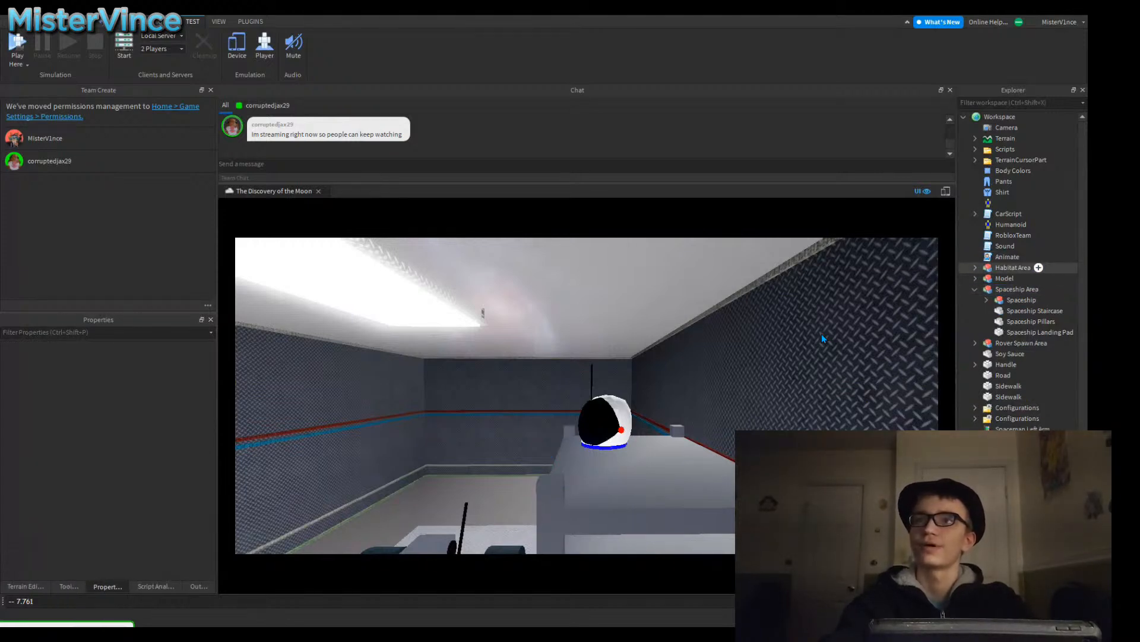
key(F2)
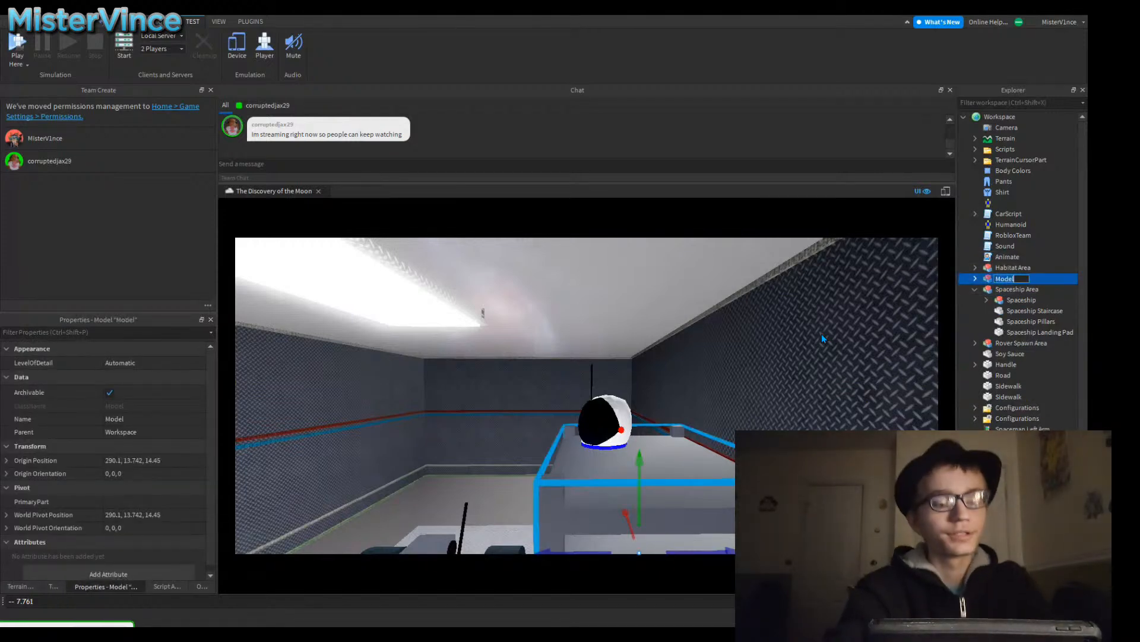
text(Shelf)
key(Return)
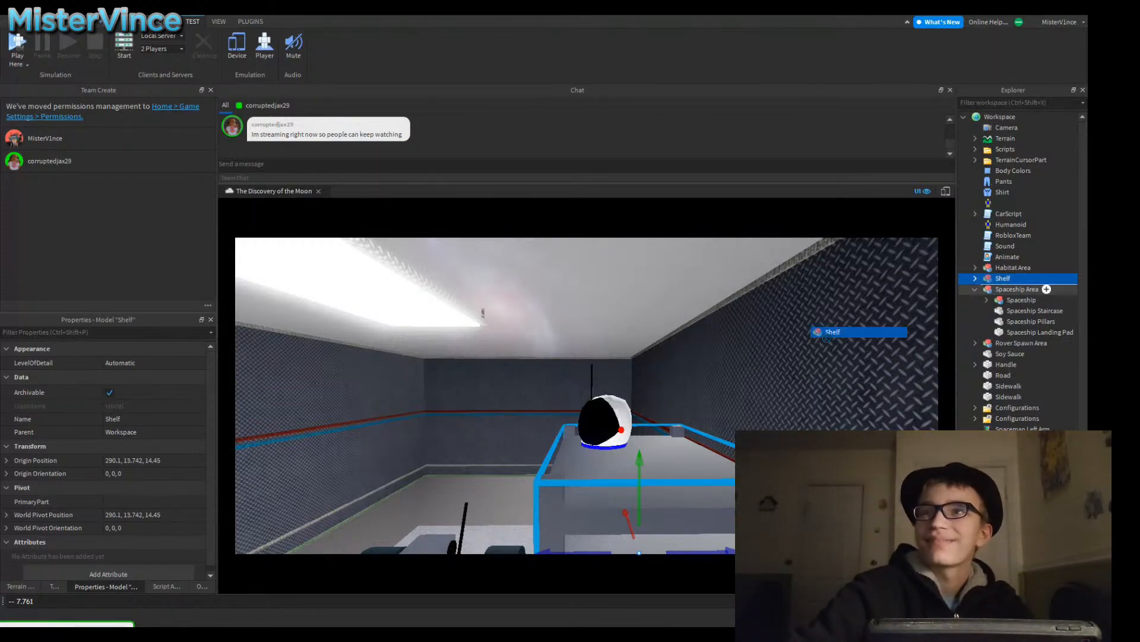
click(1006, 364)
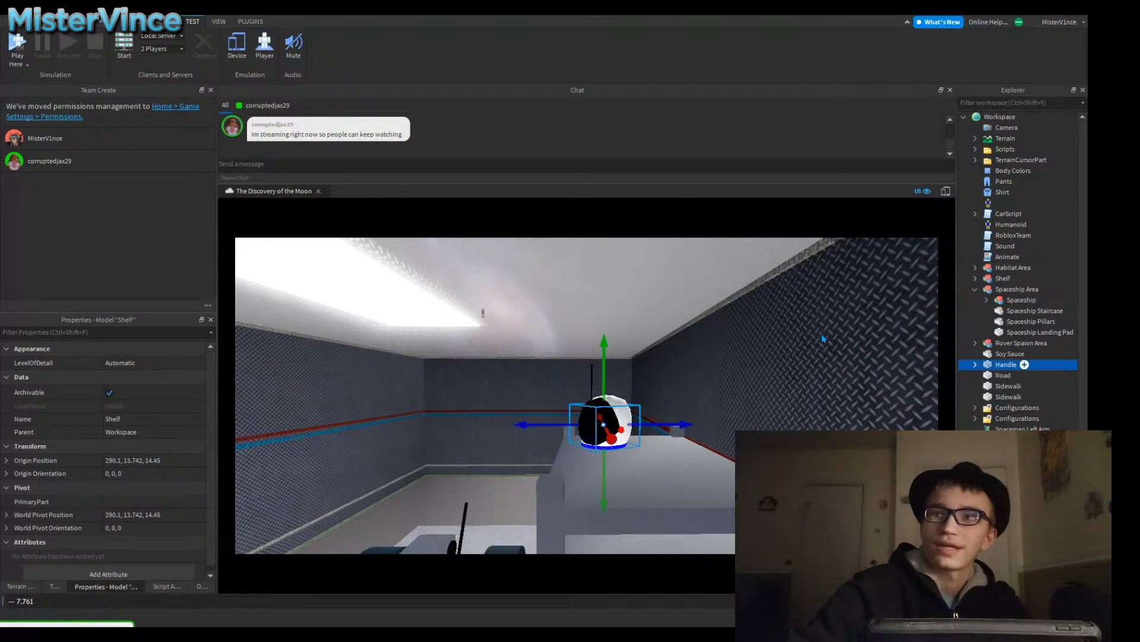
key(F2)
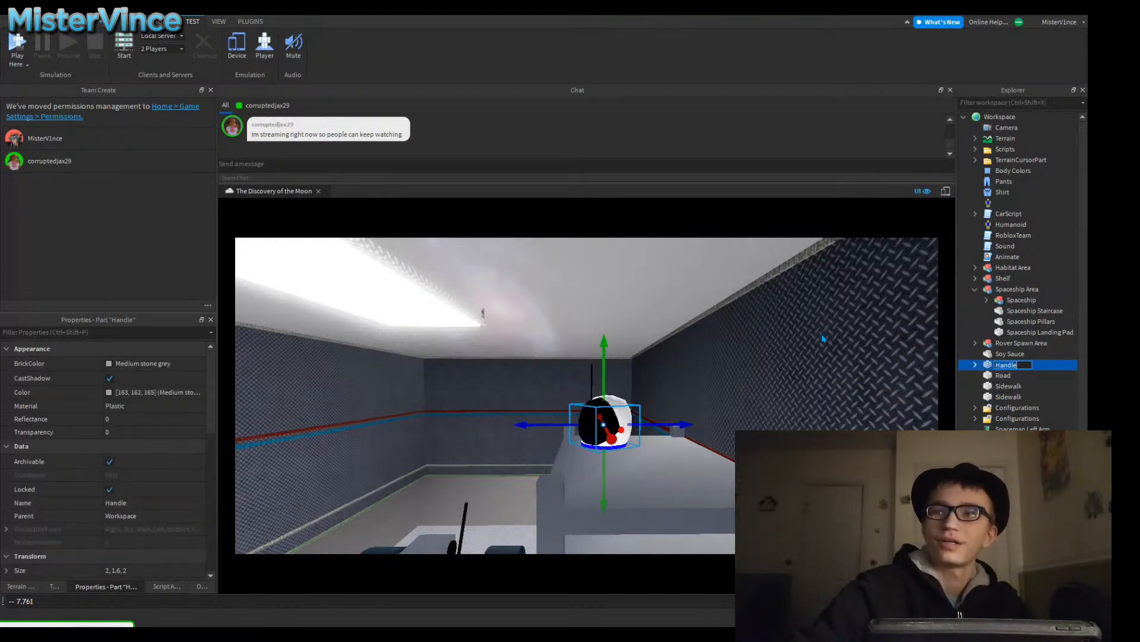
click(1010, 353)
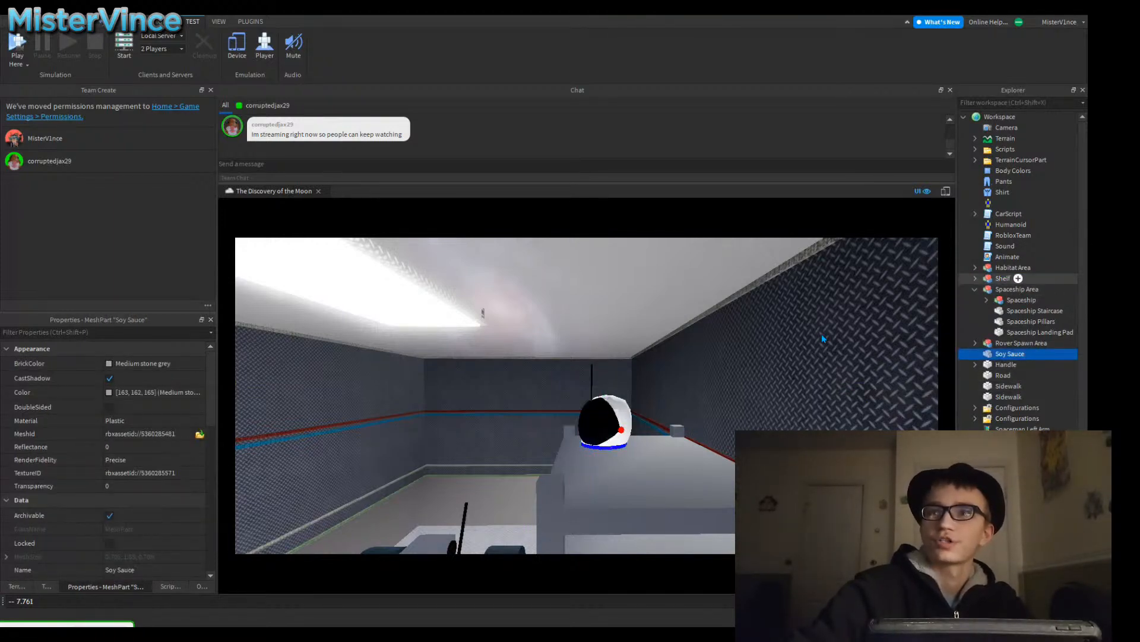
Step: Paste the copied SpotLight into the white neon lens part of the yellow flashlight on the Shelf
right_drag(822, 333, 823, 339)
key(q)
key(f)
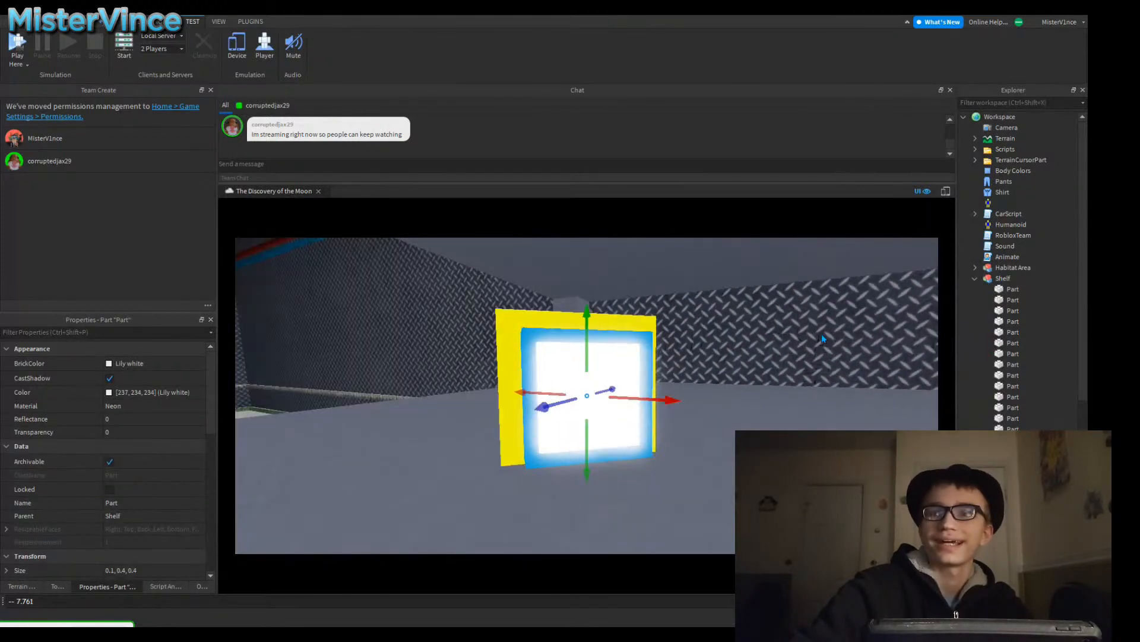
key(ctrl+shift+v)
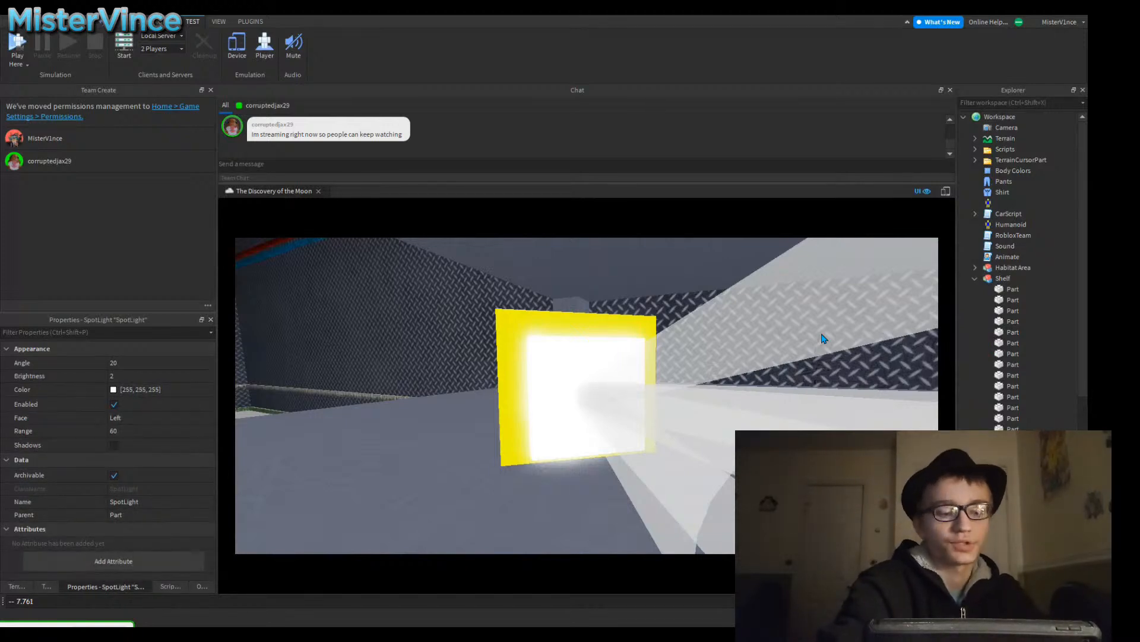
Step: Rename the flashlight's SpotLight as Light Source and enable its Shadows property
key(Return)
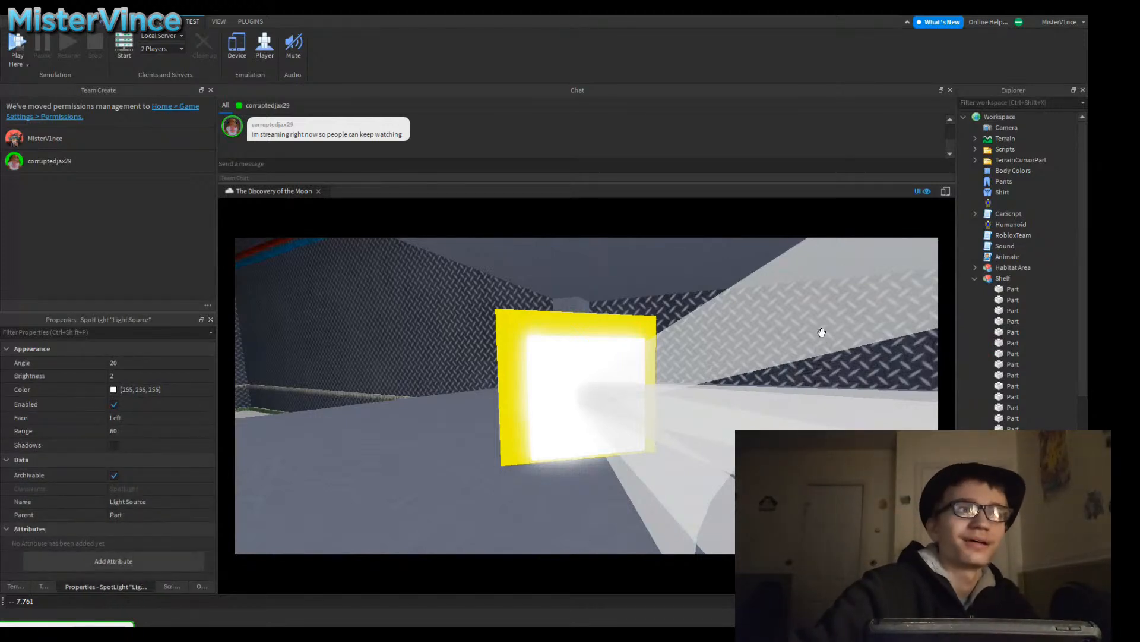
click(114, 445)
right_drag(822, 332, 821, 332)
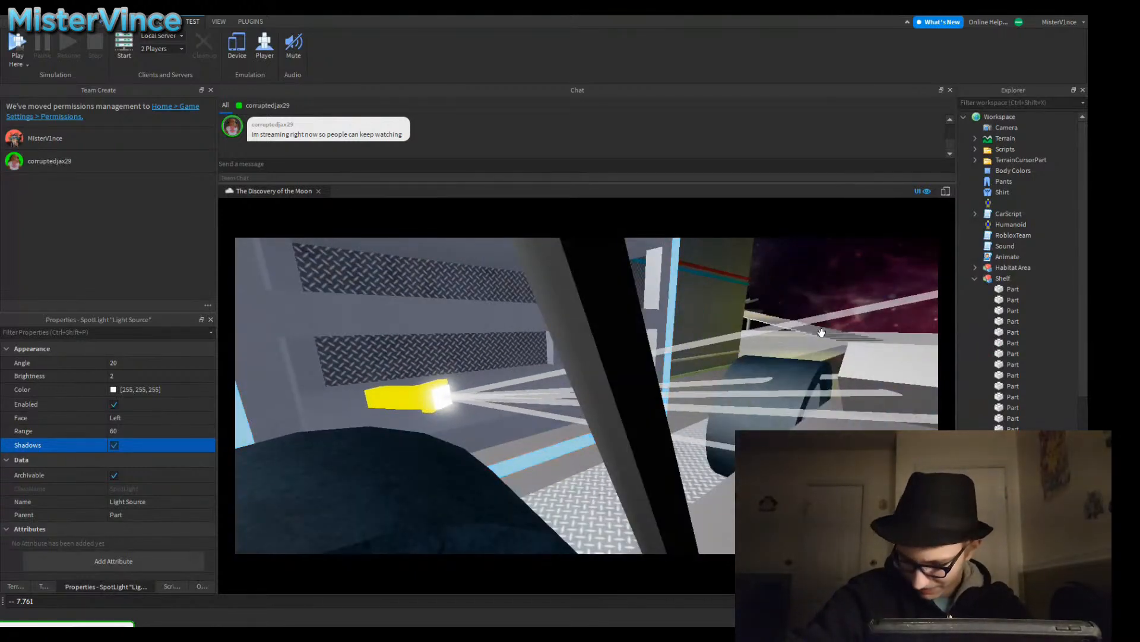
right_drag(821, 333, 822, 333)
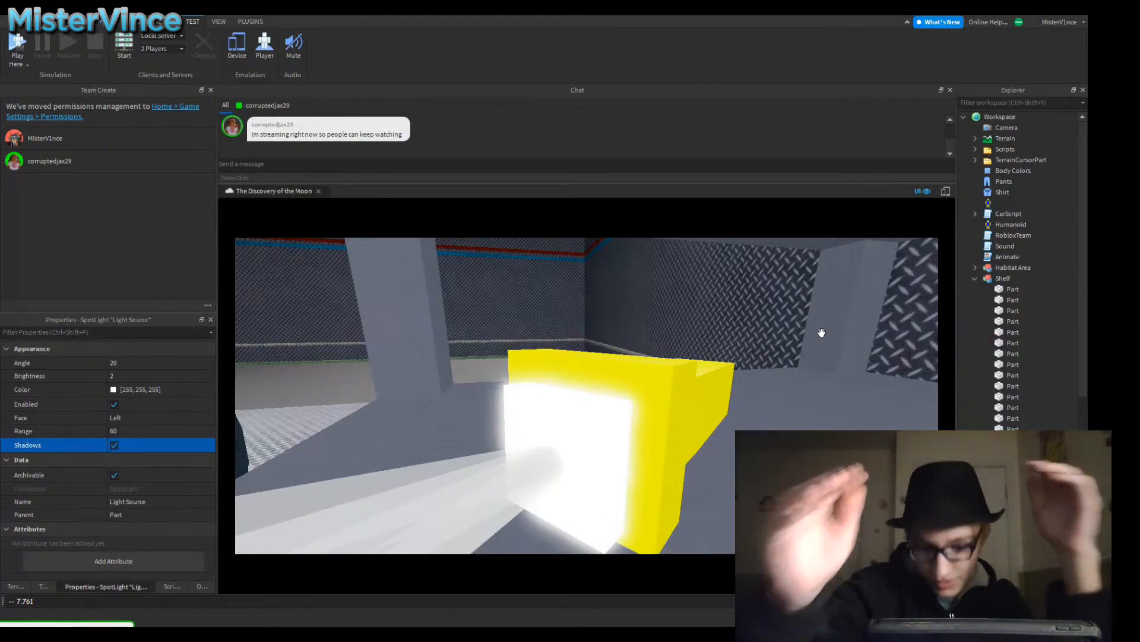
Step: Set the shape of the flashlight's white neon lens part to Cylinder
click(577, 475)
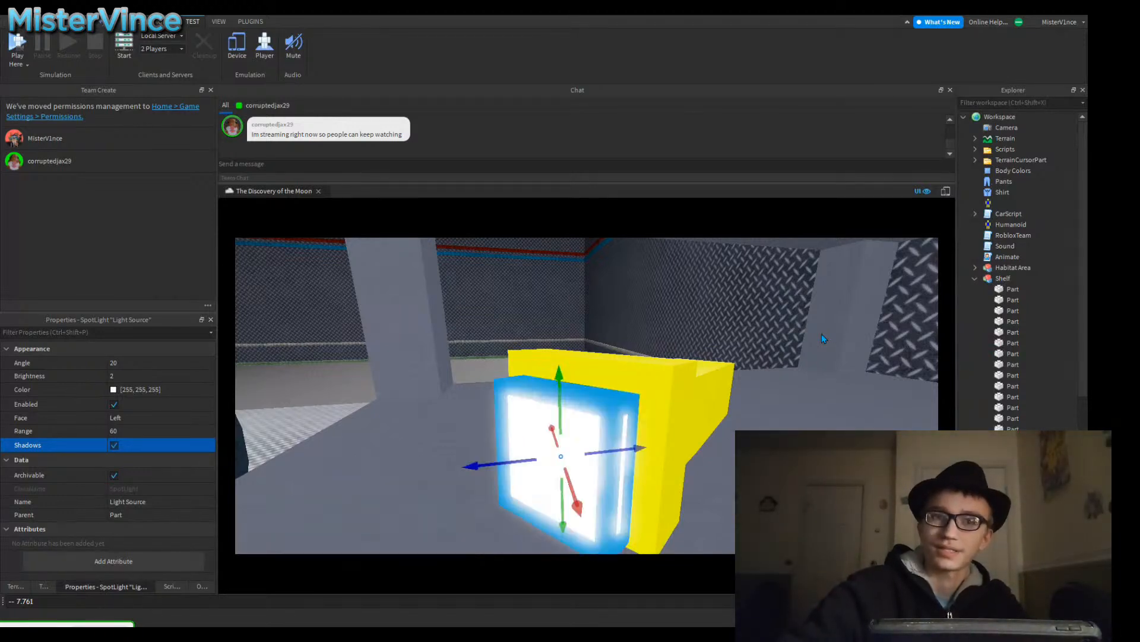
scroll(109, 504, down, 5)
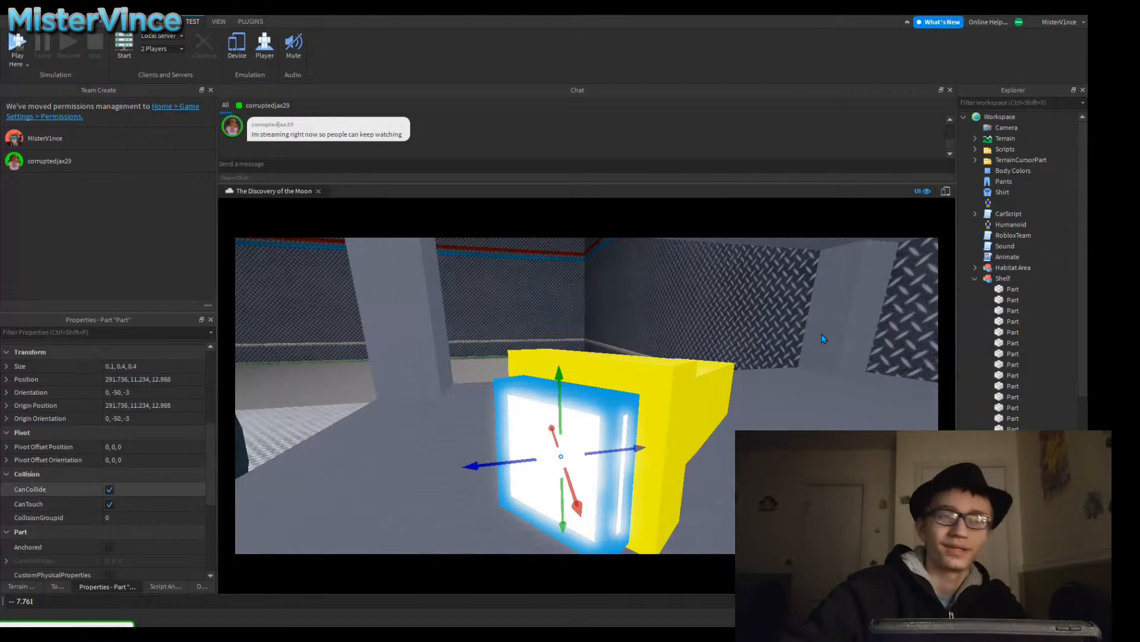
scroll(110, 418, down, 5)
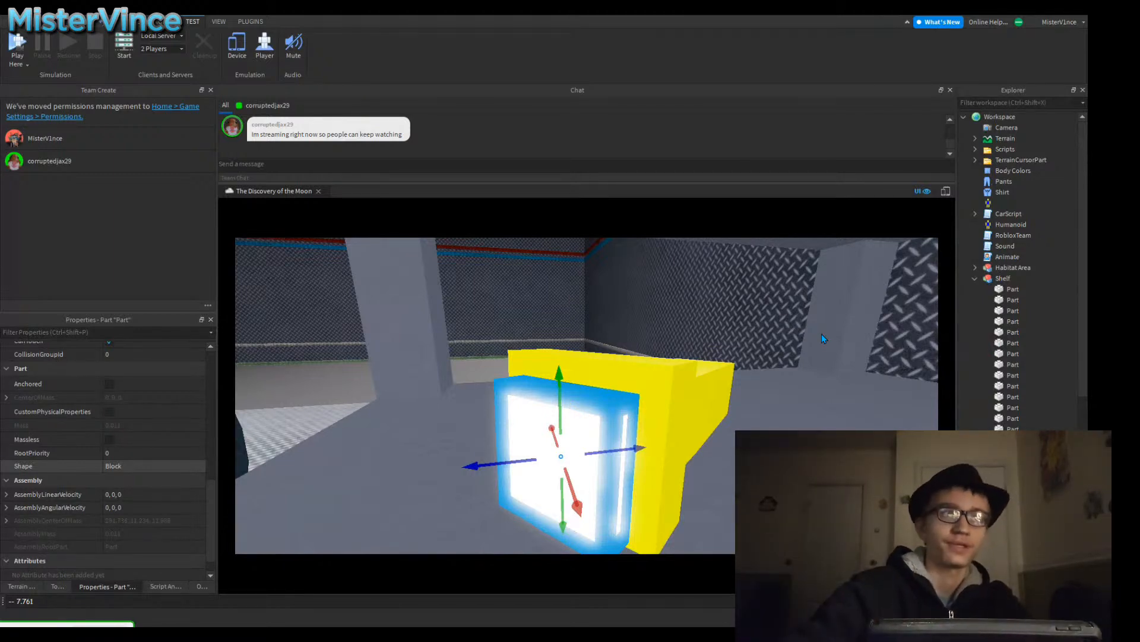
key(Down)
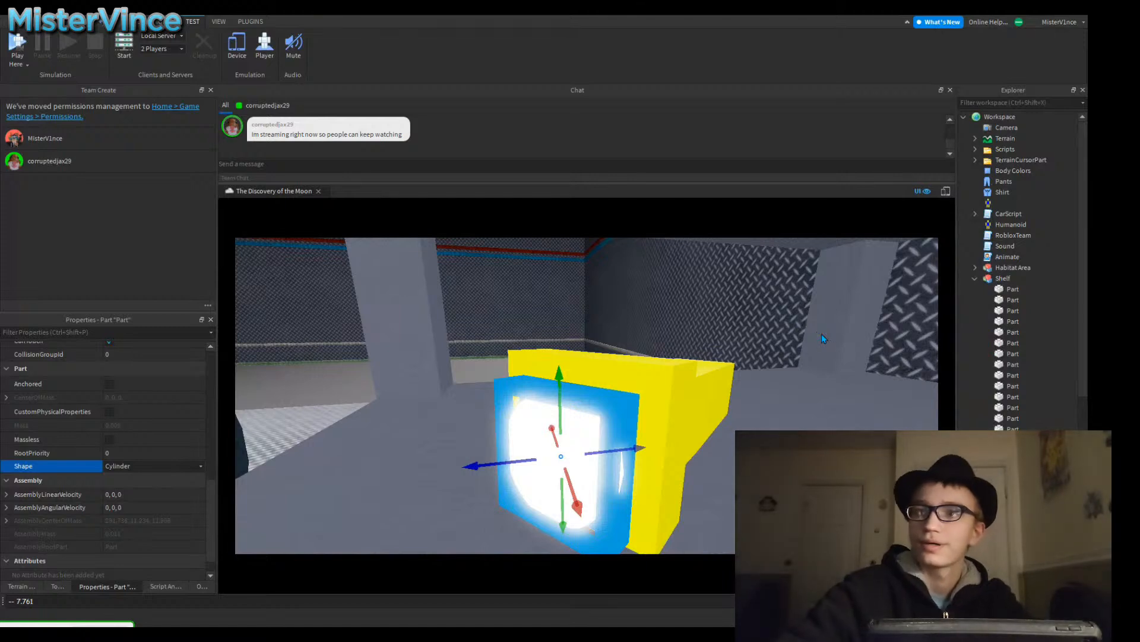
click(822, 333)
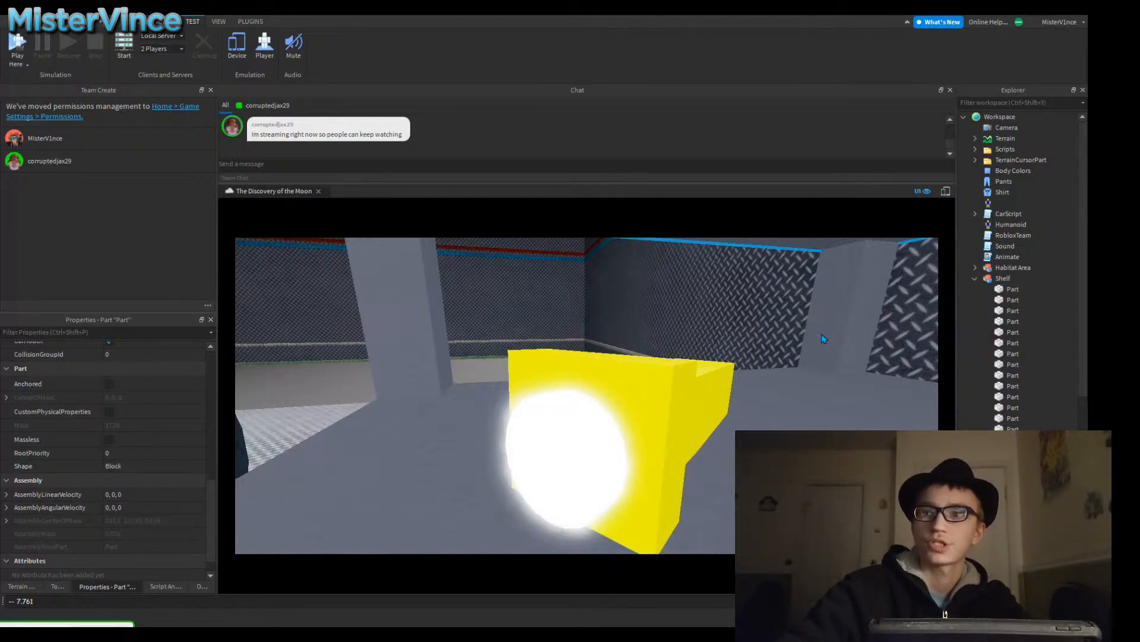
Step: Go through the Shelf's child parts to identify the flashlight's lens part
click(1014, 428)
click(823, 337)
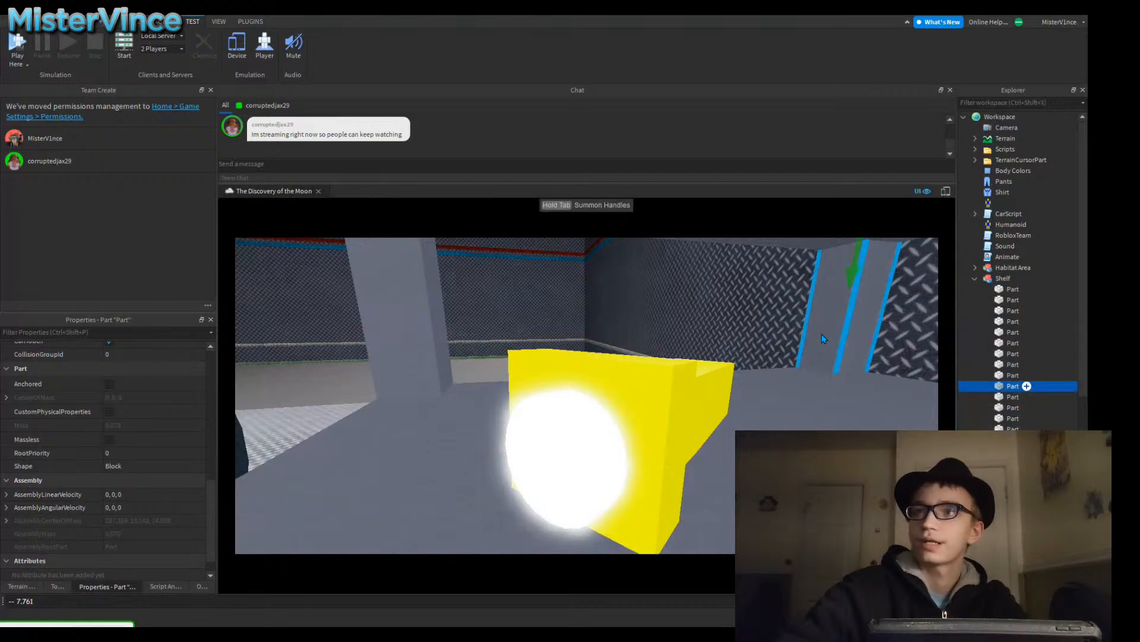
click(1013, 364)
click(1014, 407)
click(1013, 439)
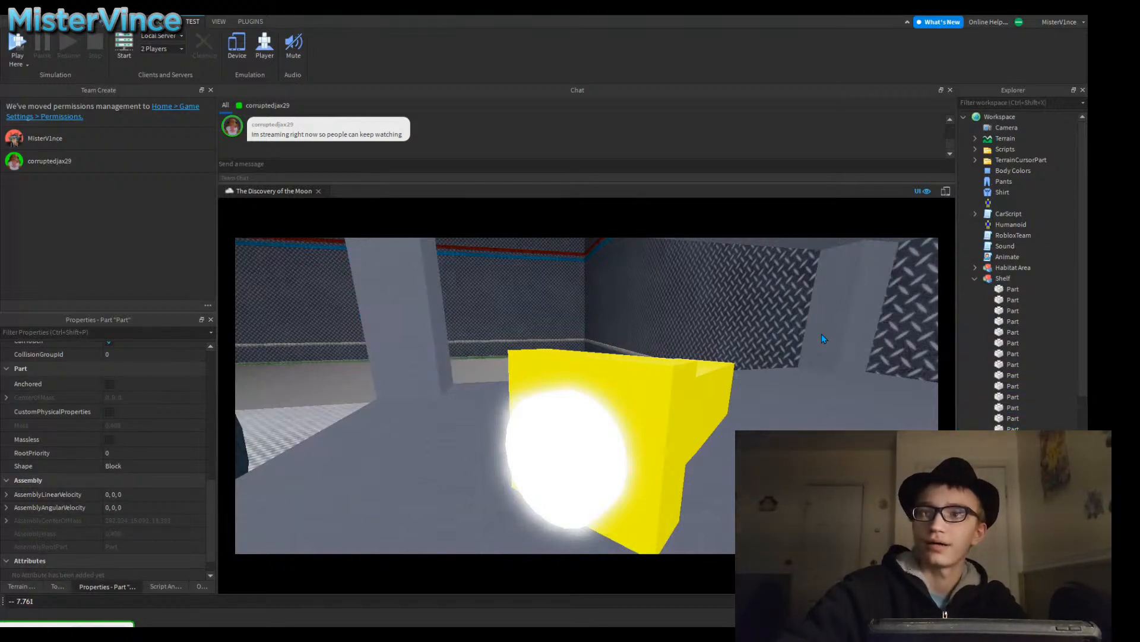
click(1014, 450)
click(1014, 461)
click(1014, 471)
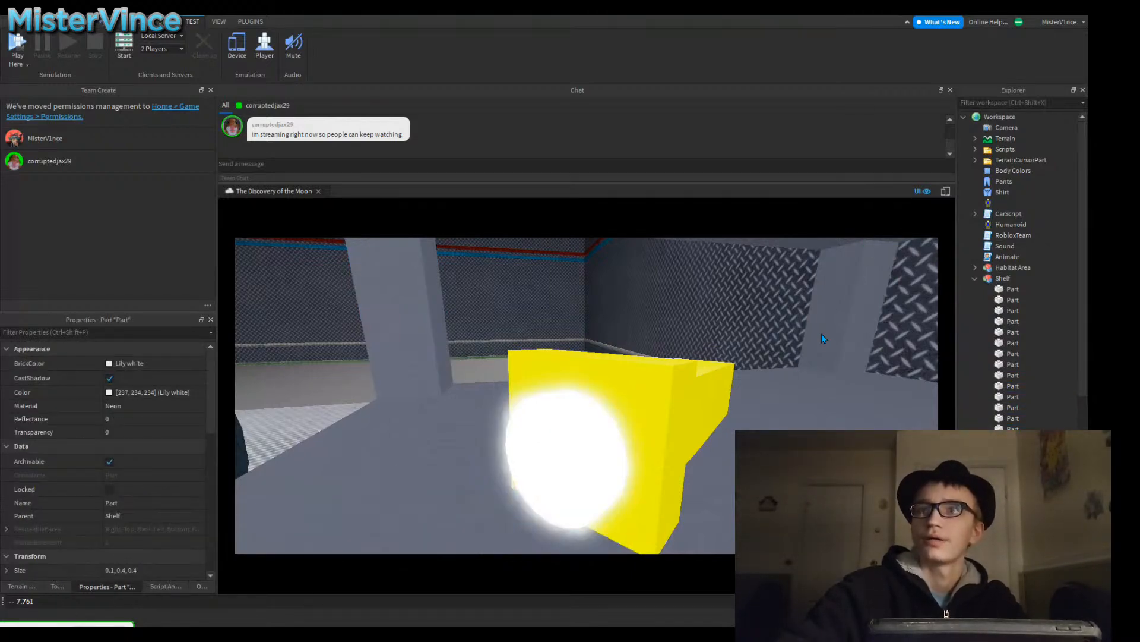
click(1013, 483)
click(1014, 321)
click(1013, 289)
click(1013, 439)
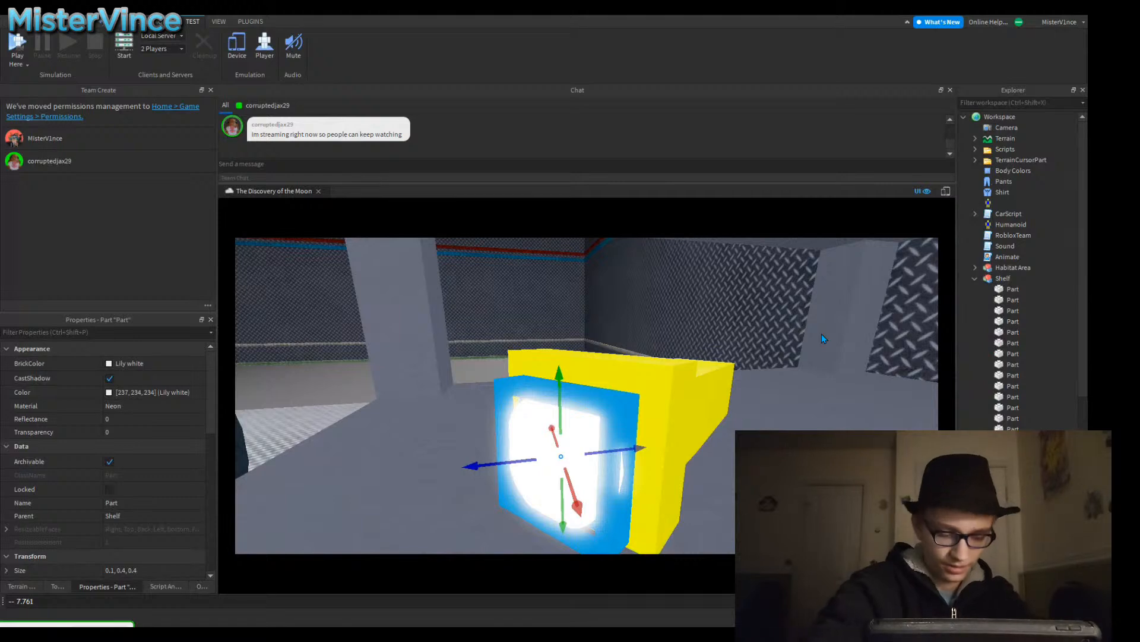
Step: Rename the flashlight's lens part as Flashlight Lightbulb and set its color to 255, 255, 255
key(Return)
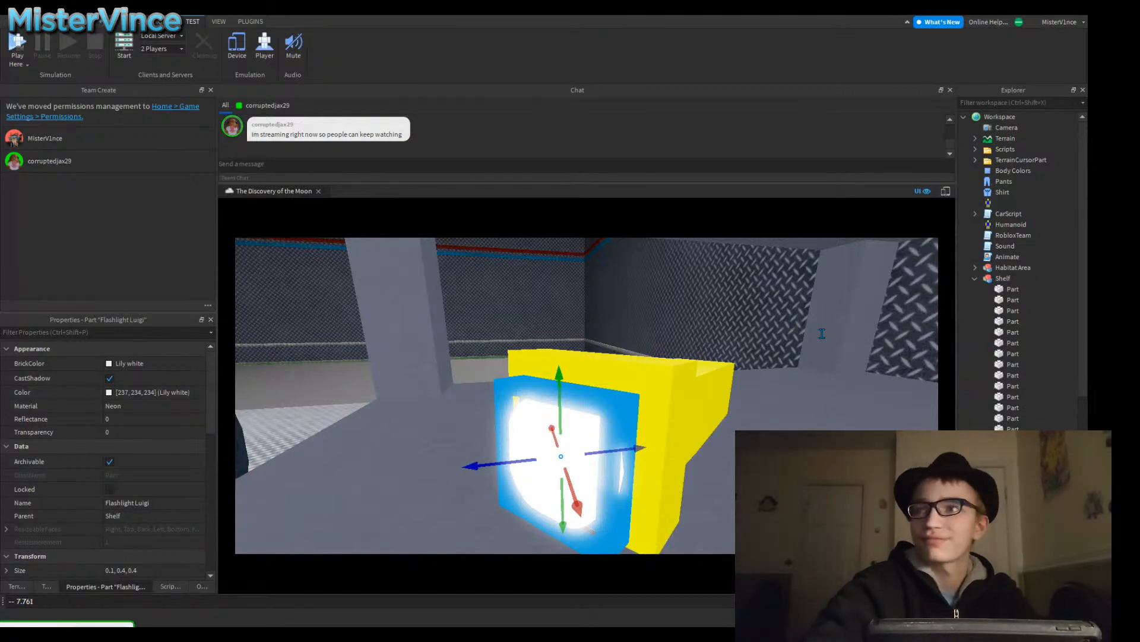
click(822, 333)
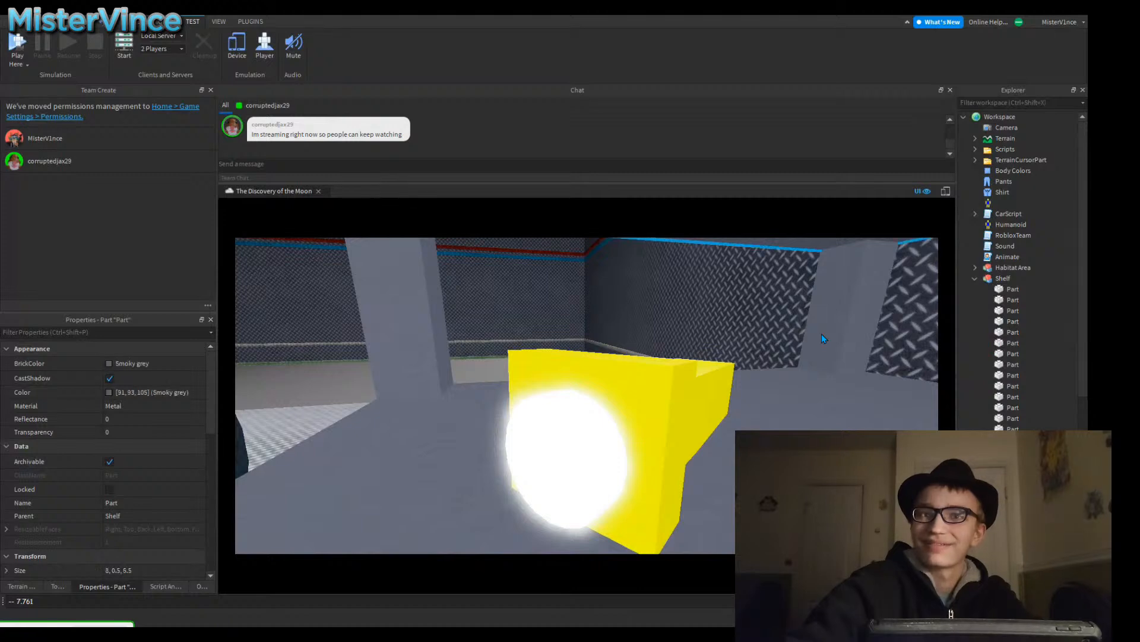
key(ctrl+z)
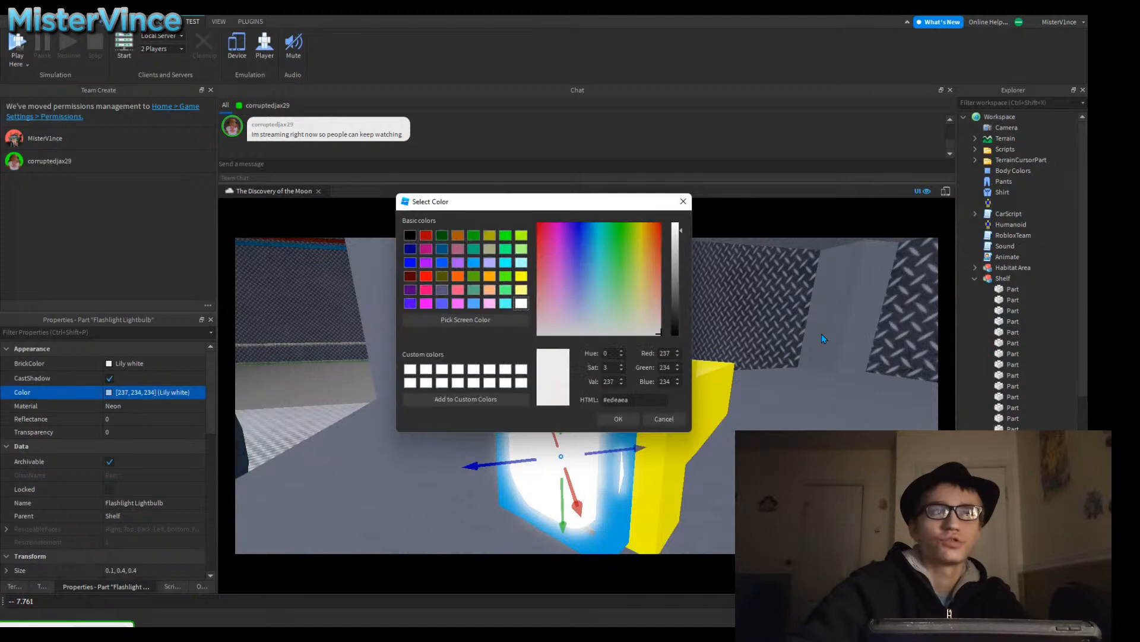
key(Return)
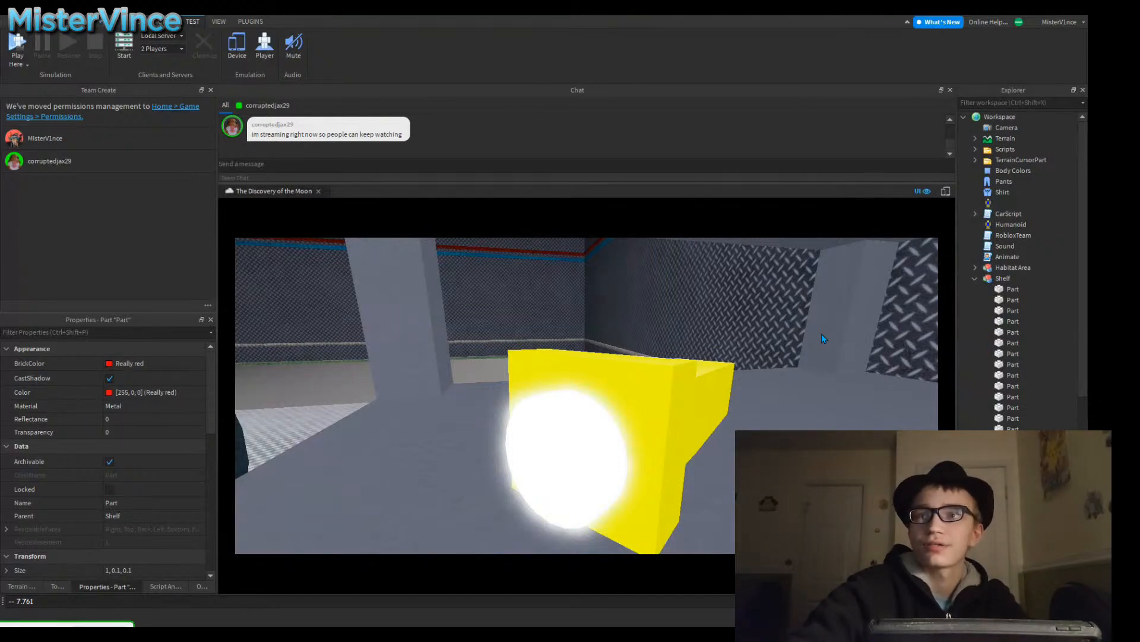
Step: Find the flashlight's yellow head part among the Shelf's parts and set its shape to Cylinder
key(Up)
key(Up)
key(Up)
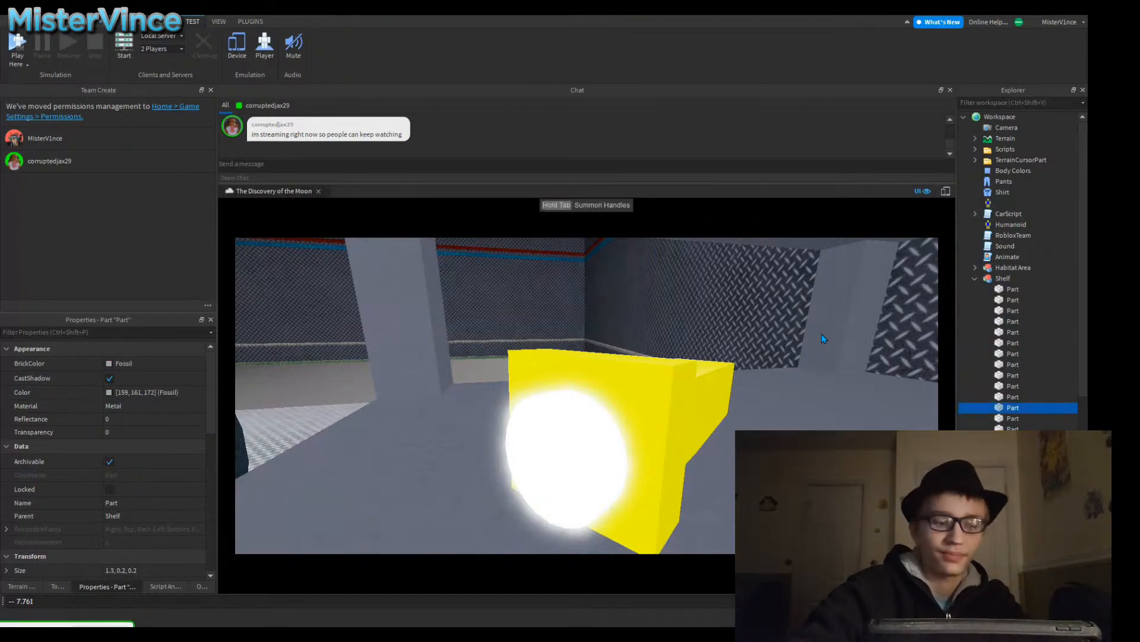
key(Up)
key(Up)
key(Up)
key(Up)
key(Up)
key(Up)
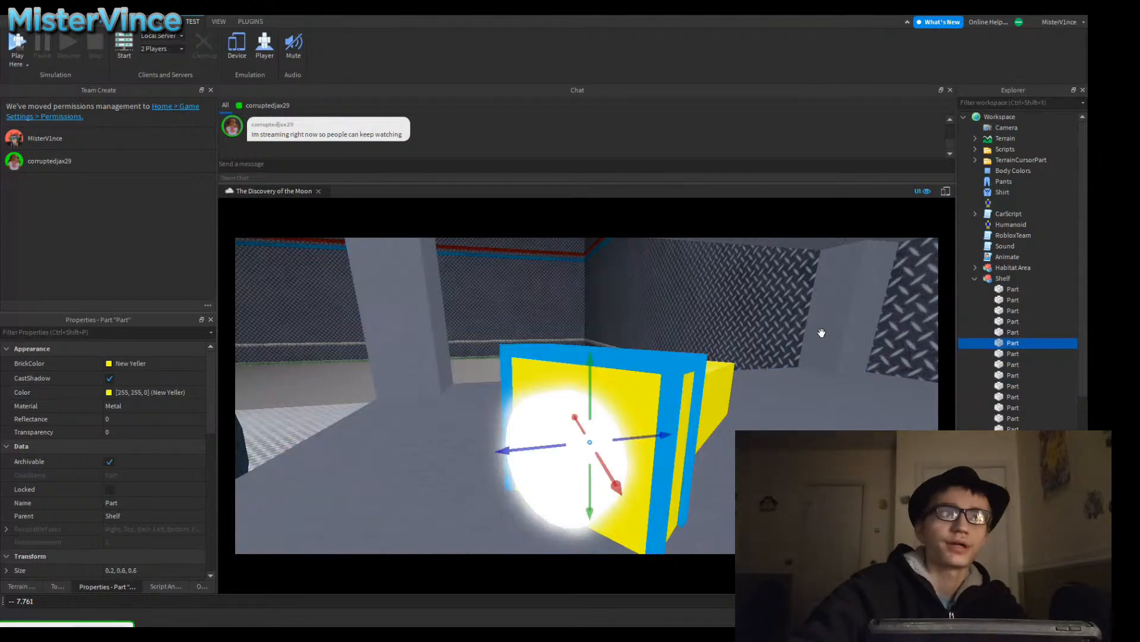
scroll(89, 475, down, 10)
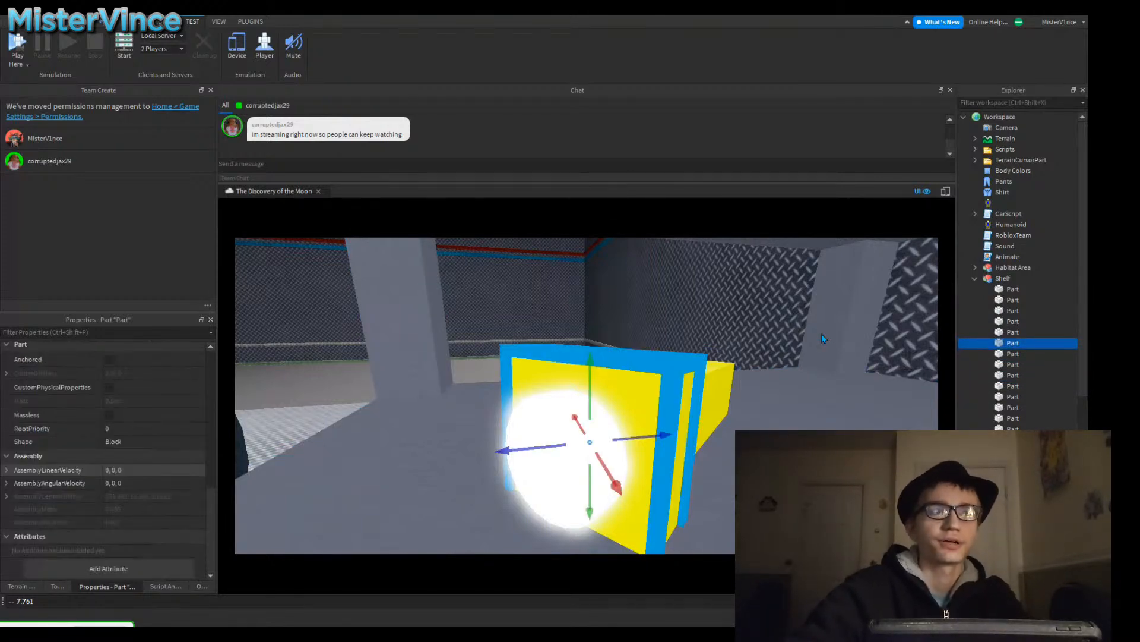
click(115, 441)
click(117, 453)
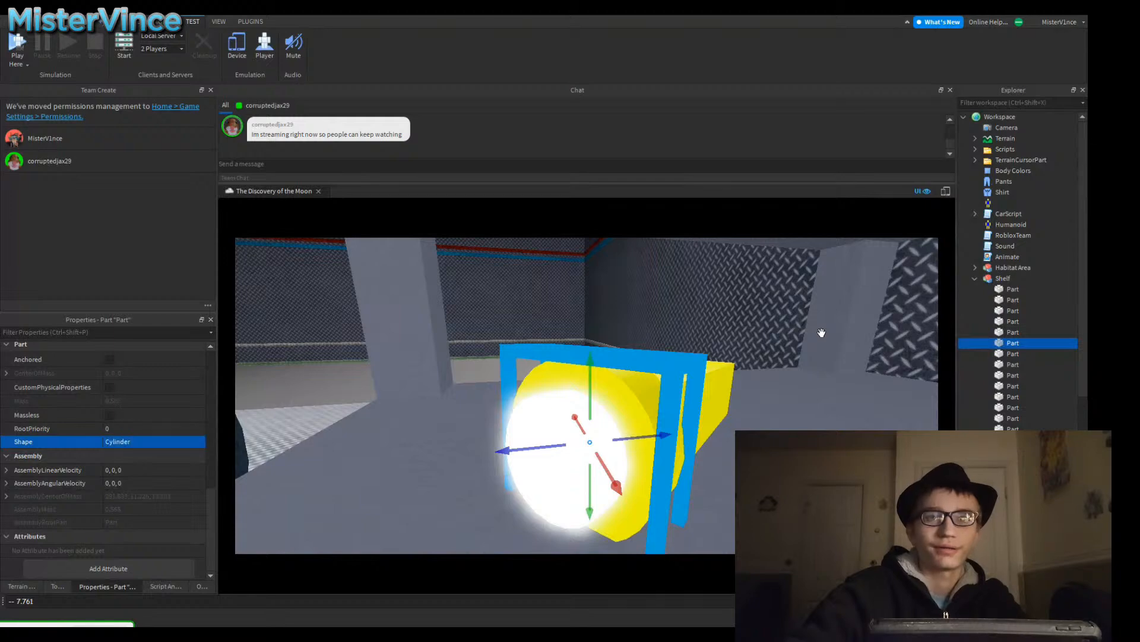
Step: Rename the flashlight's yellow head part as Flashlight Piece
key(a)
right_drag(821, 333, 822, 333)
key(w)
key(a)
key(s)
key(d)
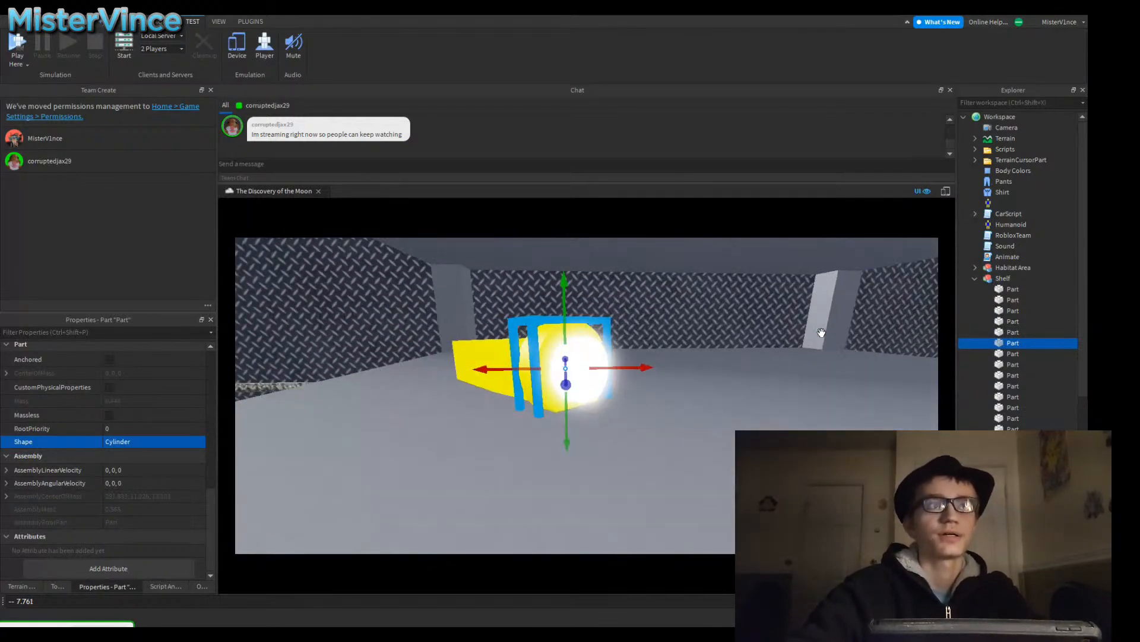
scroll(119, 436, up, 8)
click(119, 397)
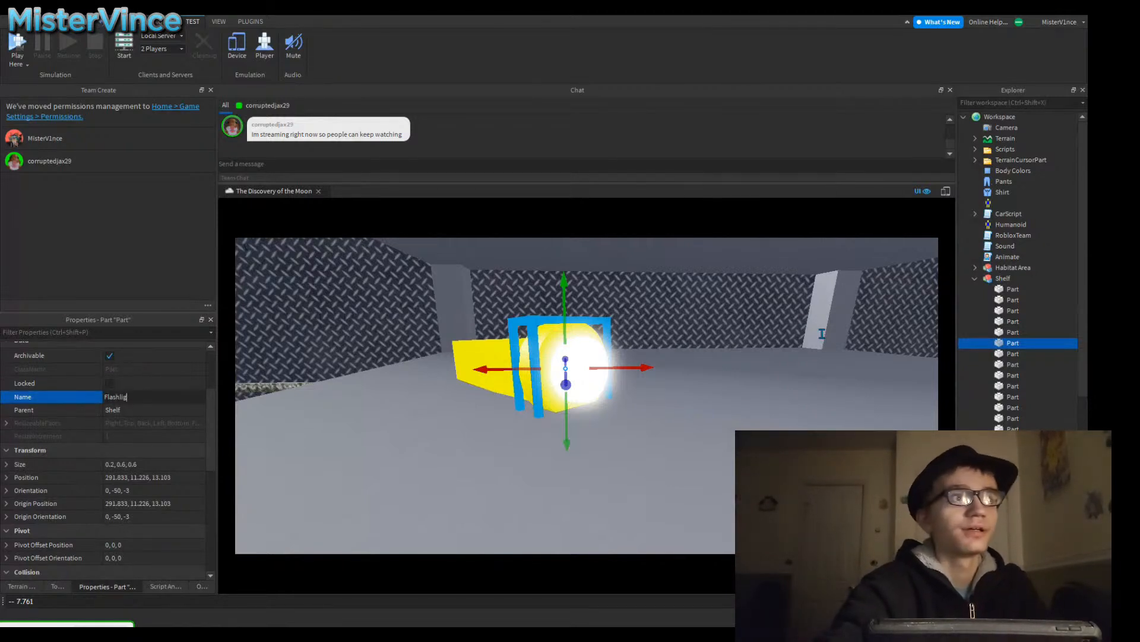
text(Flashlight P)
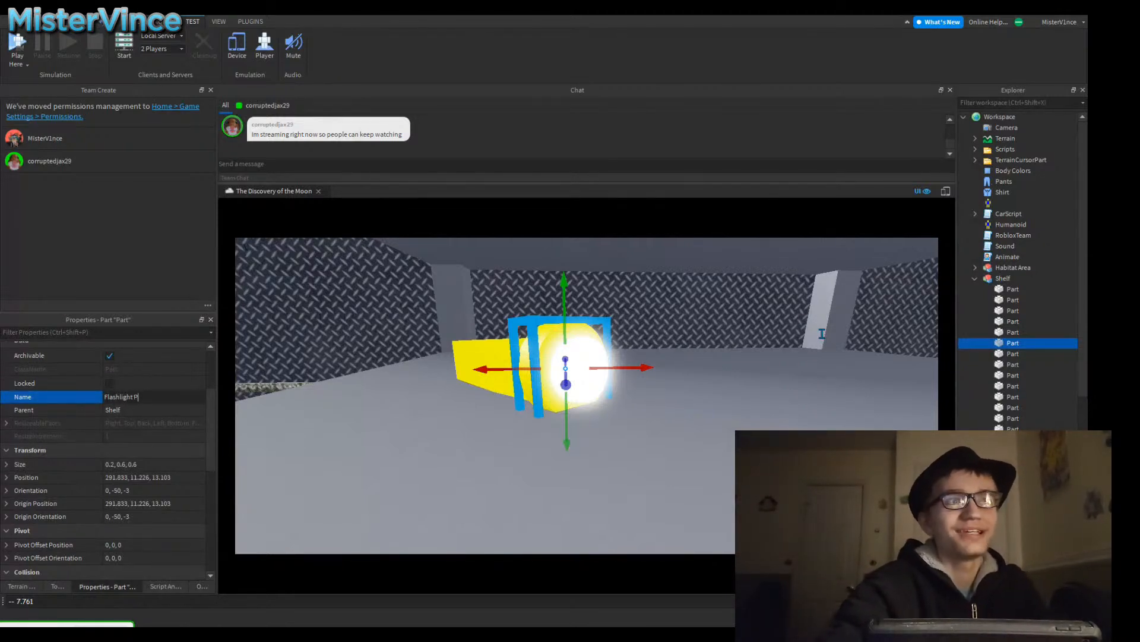
text(iece)
key(Return)
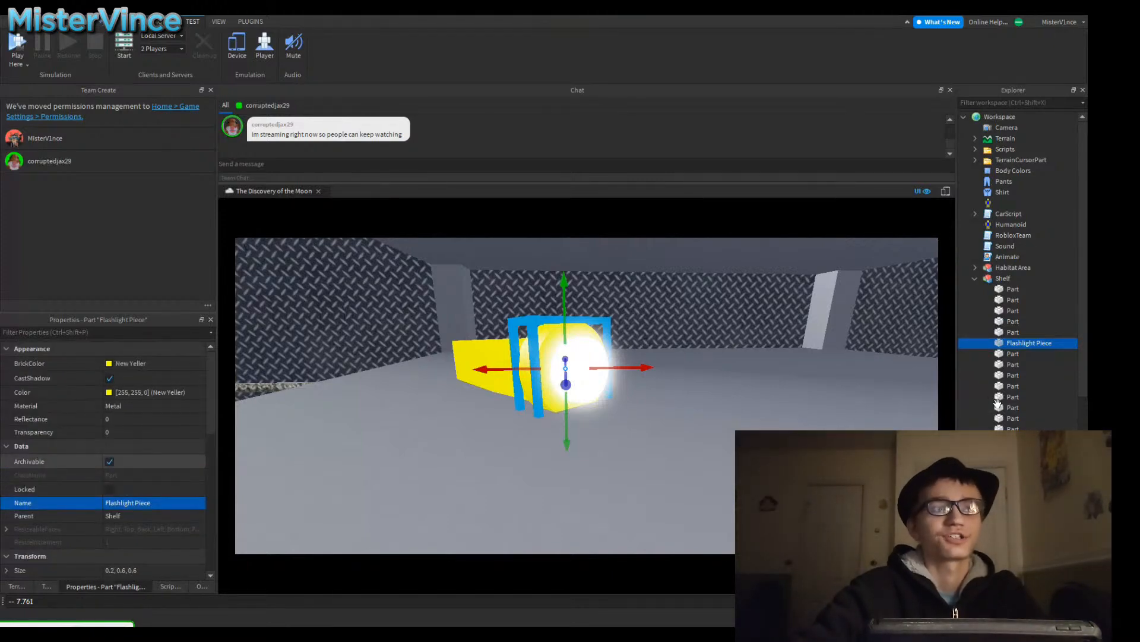
Step: Prepare the Flashlight Lightbulb for scaling and set the move snapping increment to 0.05 studs
right_drag(566, 368, 634, 357)
click(772, 291)
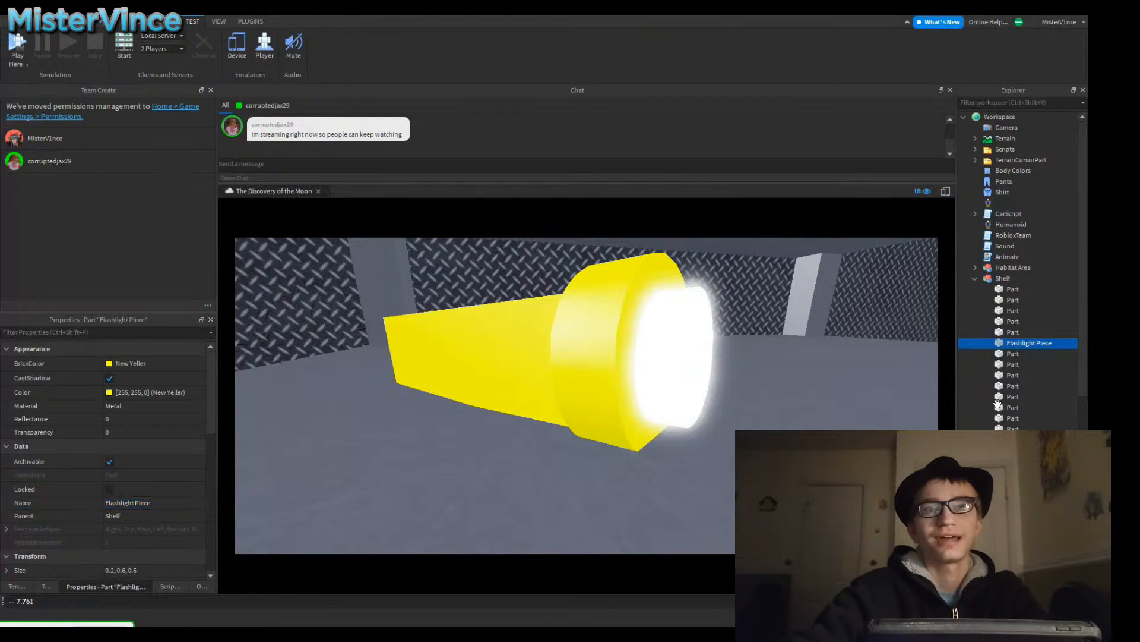
right_drag(772, 291, 867, 291)
right_drag(998, 403, 997, 403)
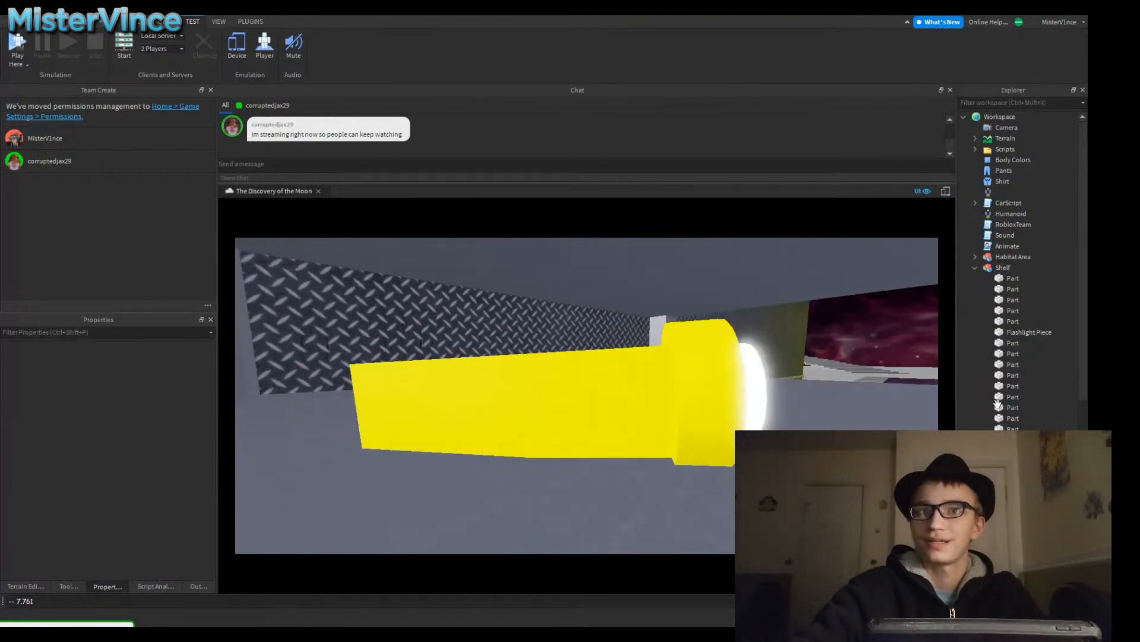
right_drag(998, 403, 1000, 408)
click(1000, 409)
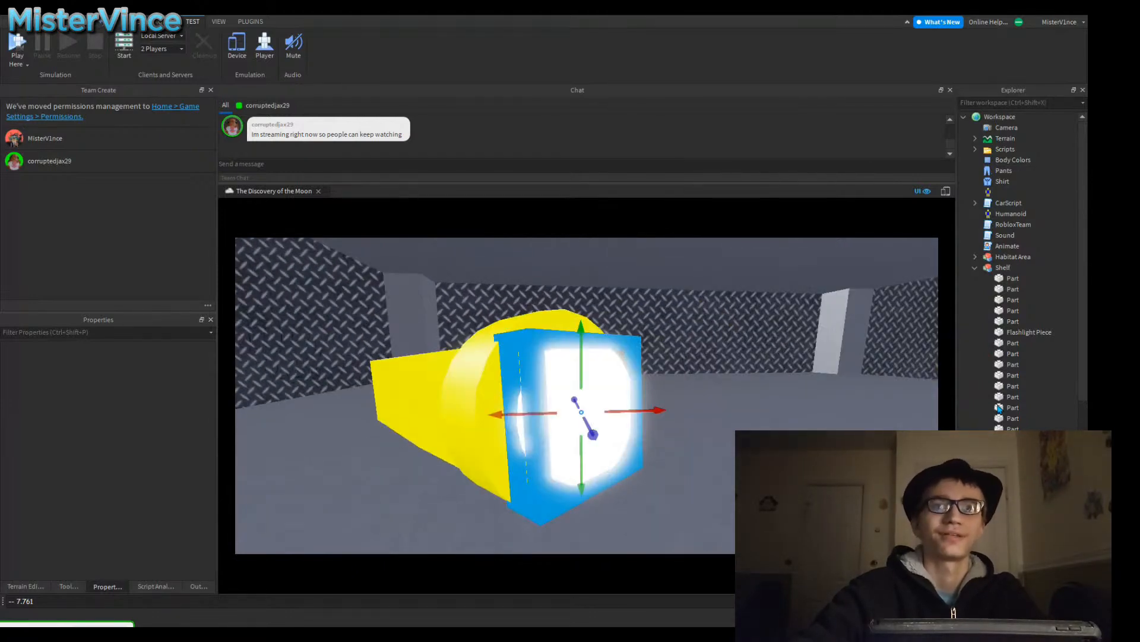
key(ctrl+3)
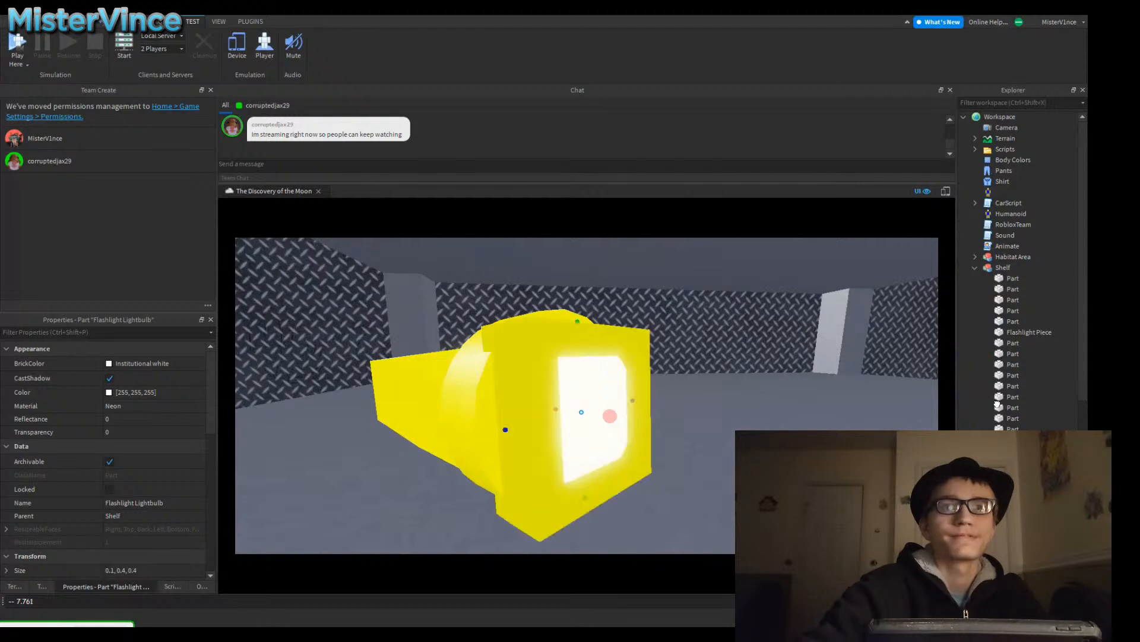
right_drag(609, 416, 786, 410)
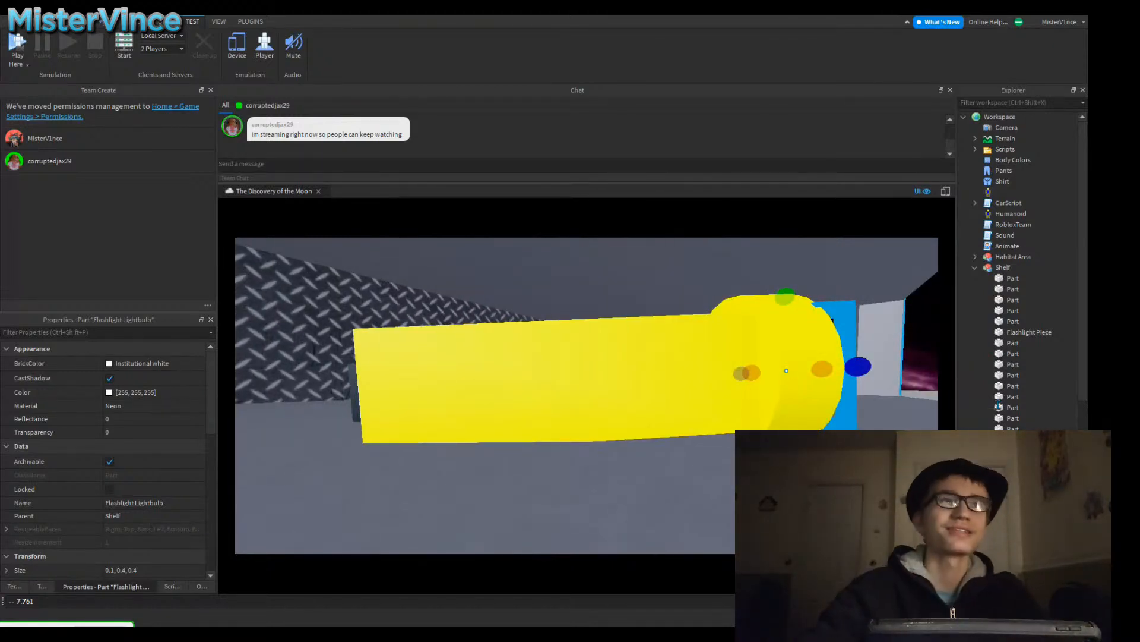
click(268, 56)
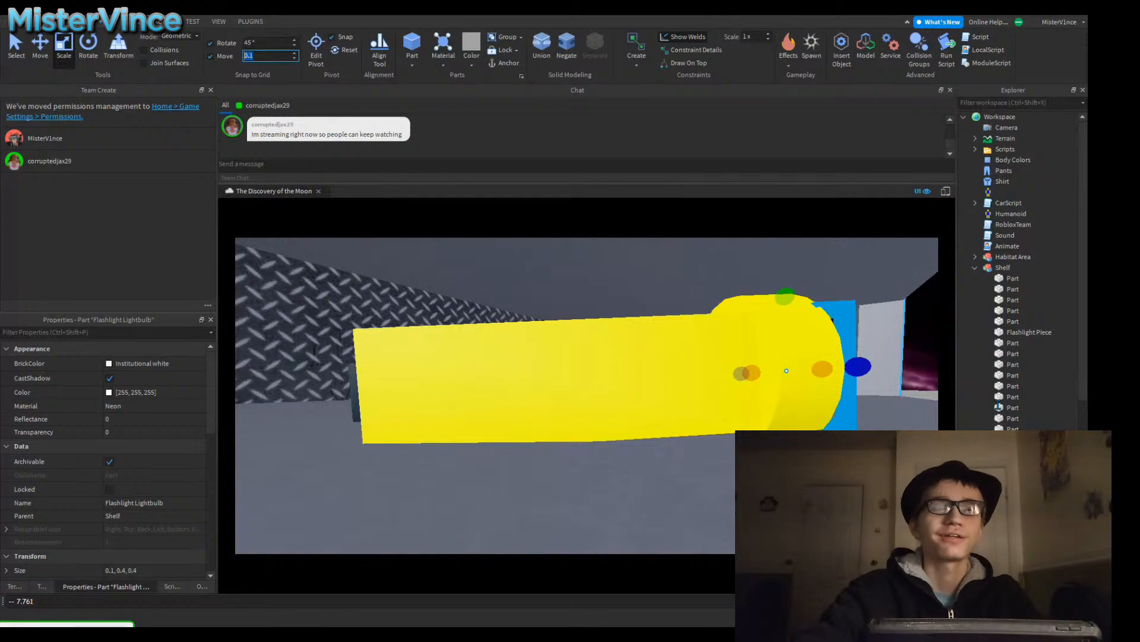
text(0.05)
key(Return)
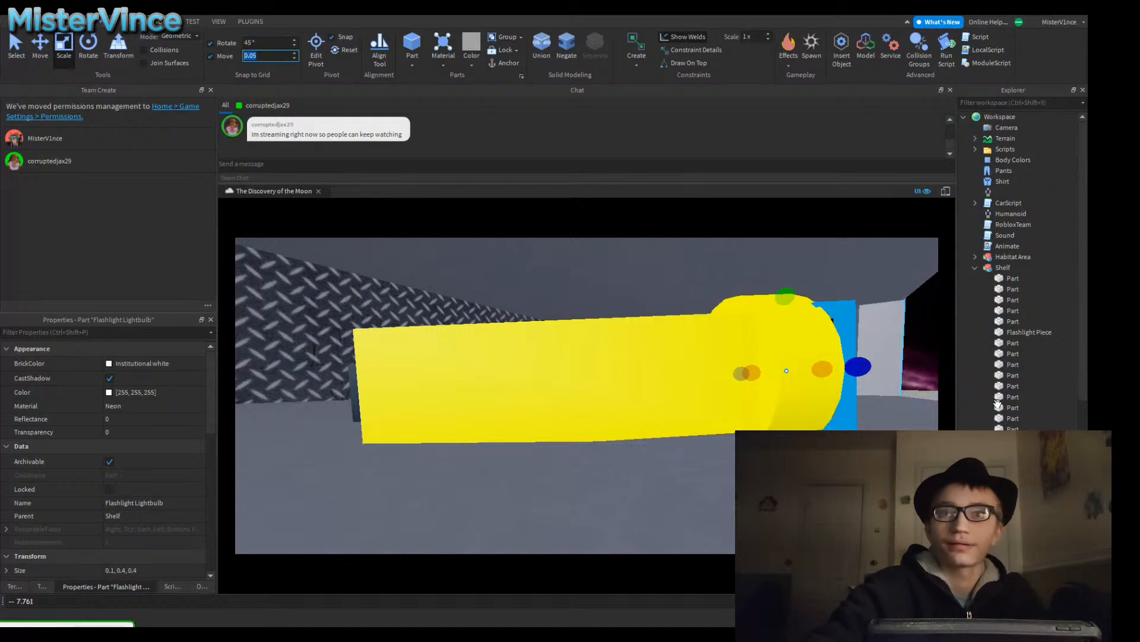
Step: Scale the Flashlight Lightbulb's thickness down to 0.05 studs
key(f)
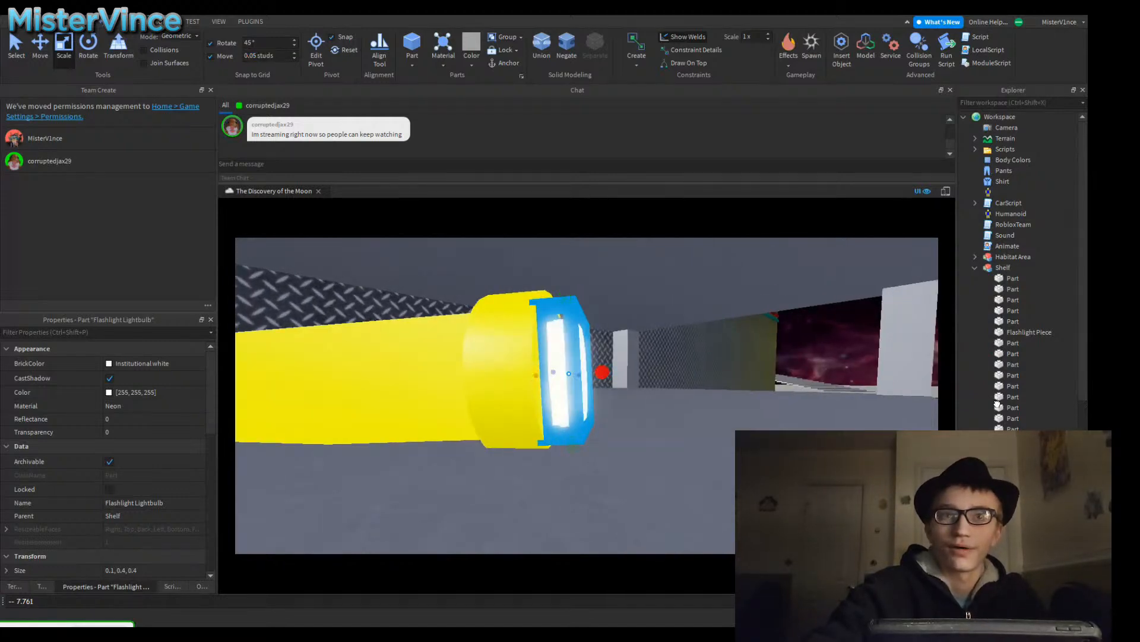
drag(601, 372, 589, 372)
click(999, 409)
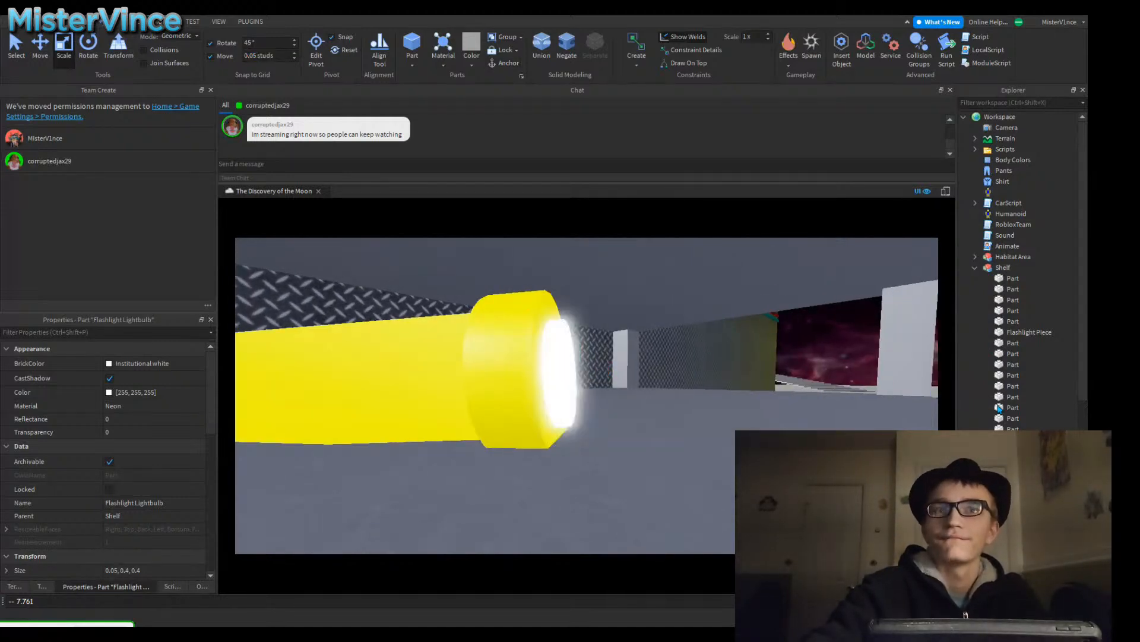
right_drag(998, 405, 998, 405)
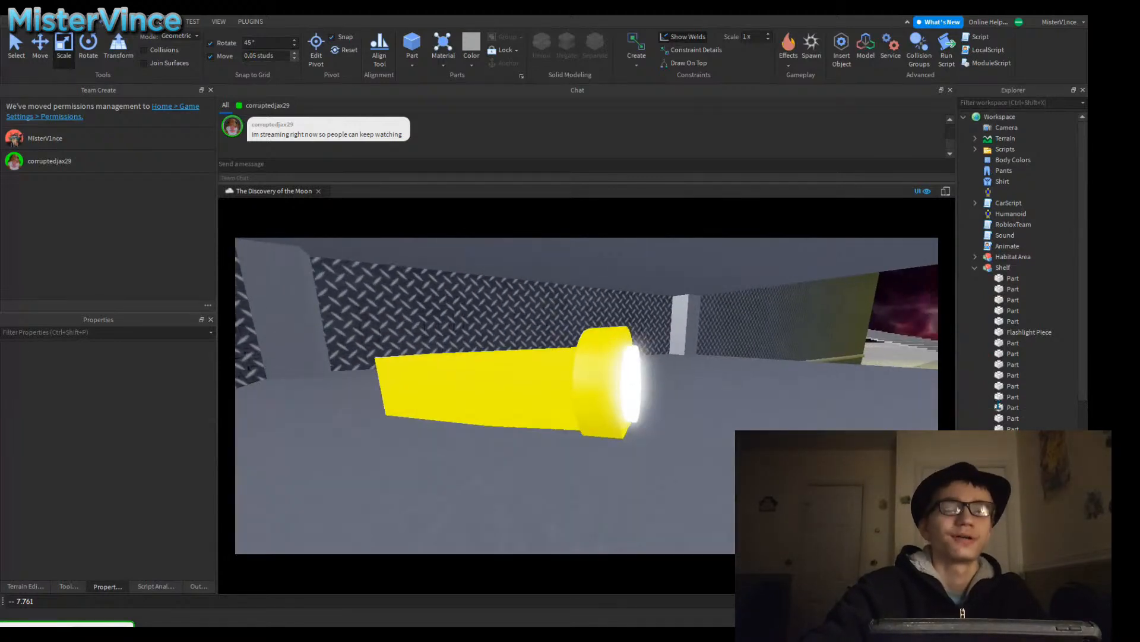
Step: Set the move snapping increment to 0.1 studs and select the Flashlight Lightbulb
click(261, 56)
key(BackSpace)
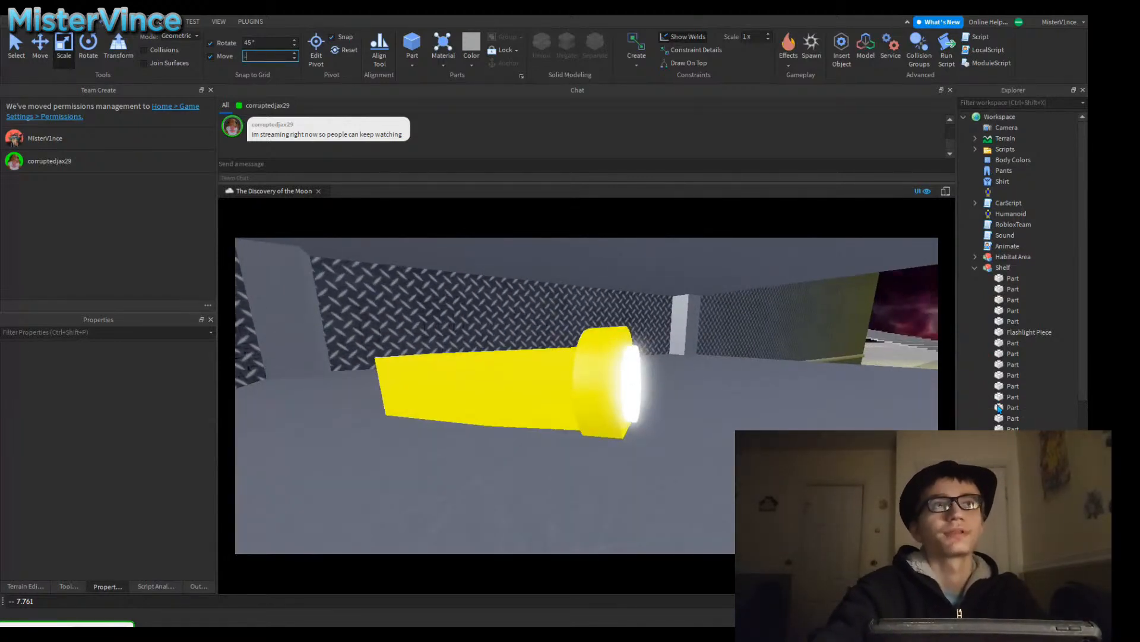
text(0.1)
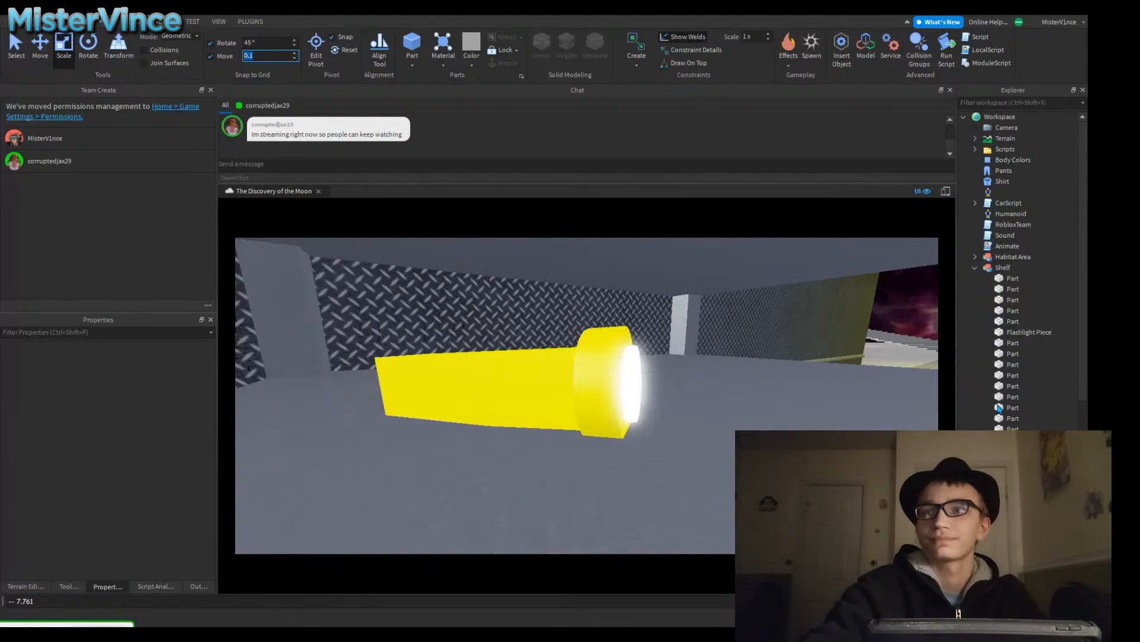
click(633, 383)
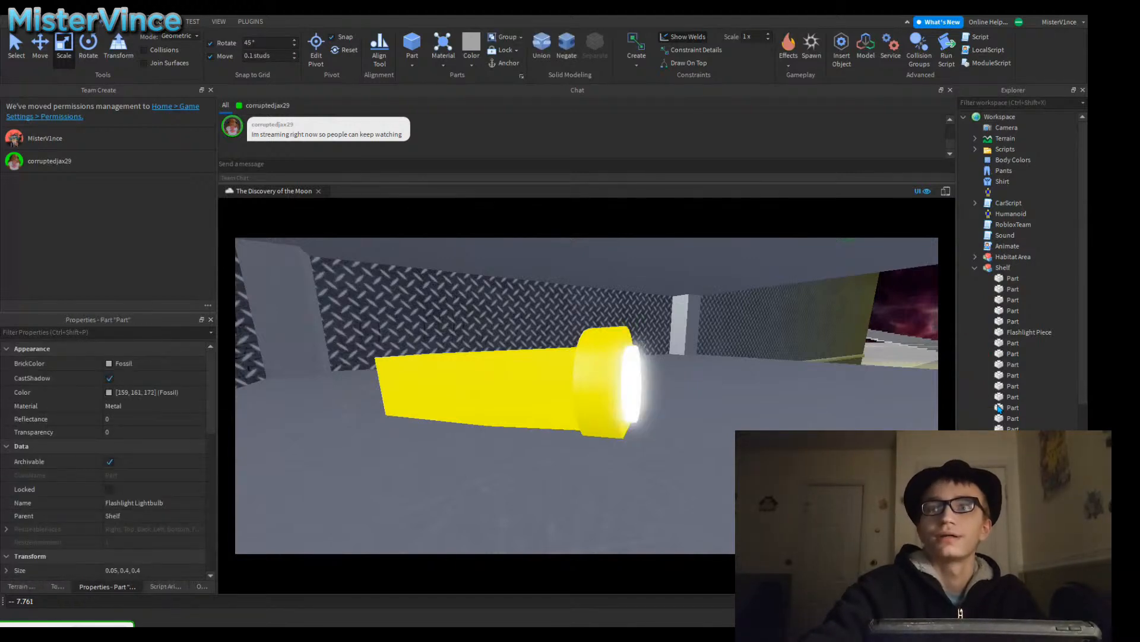
Step: Find the small black part at the flashlight's rear among the Shelf's parts and rename it Flashlight Back Piece
click(999, 409)
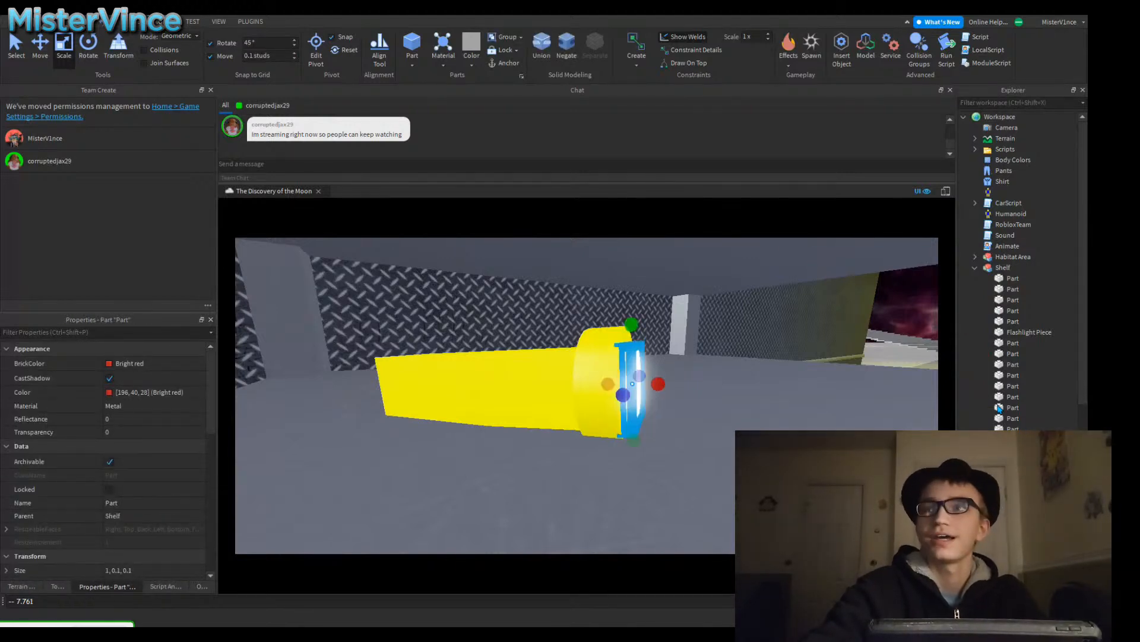
click(1013, 321)
click(1013, 300)
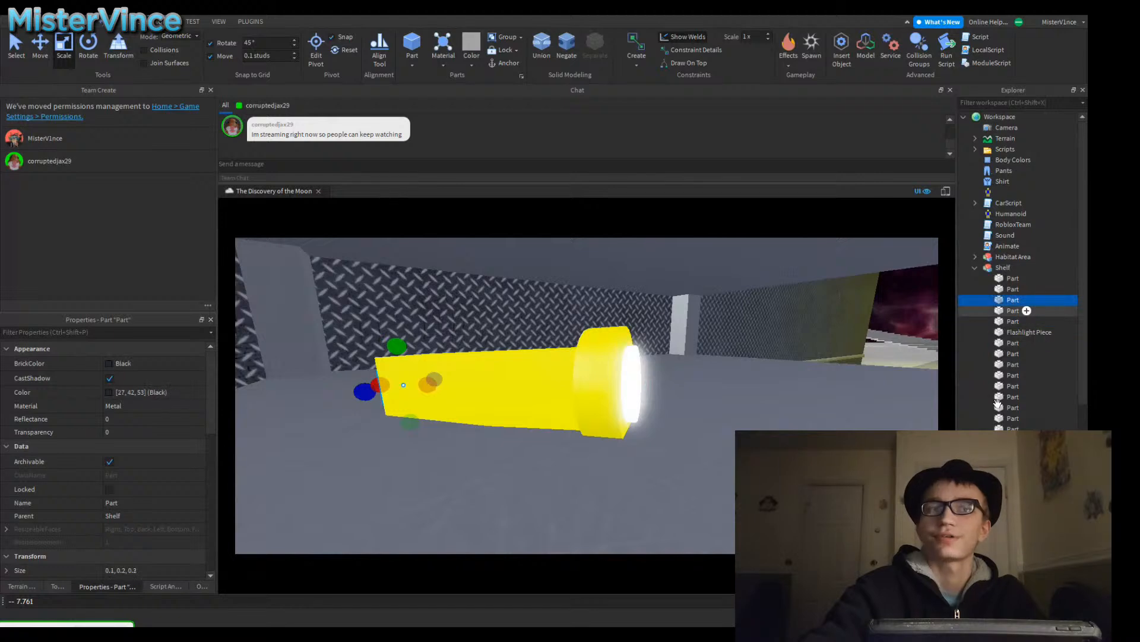
key(f)
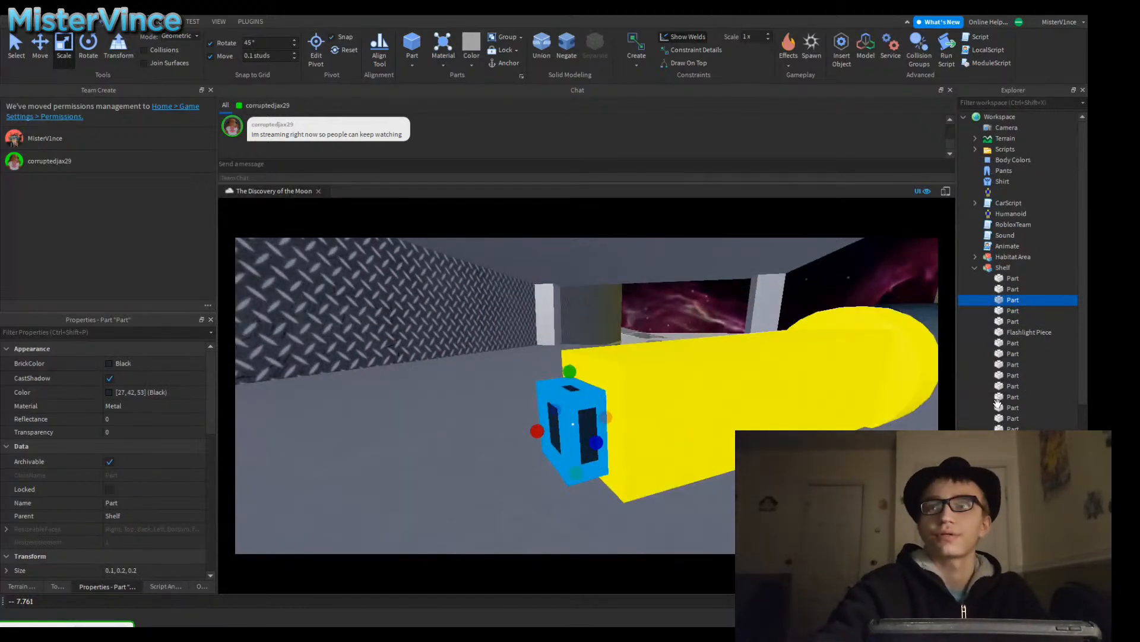
key(F2)
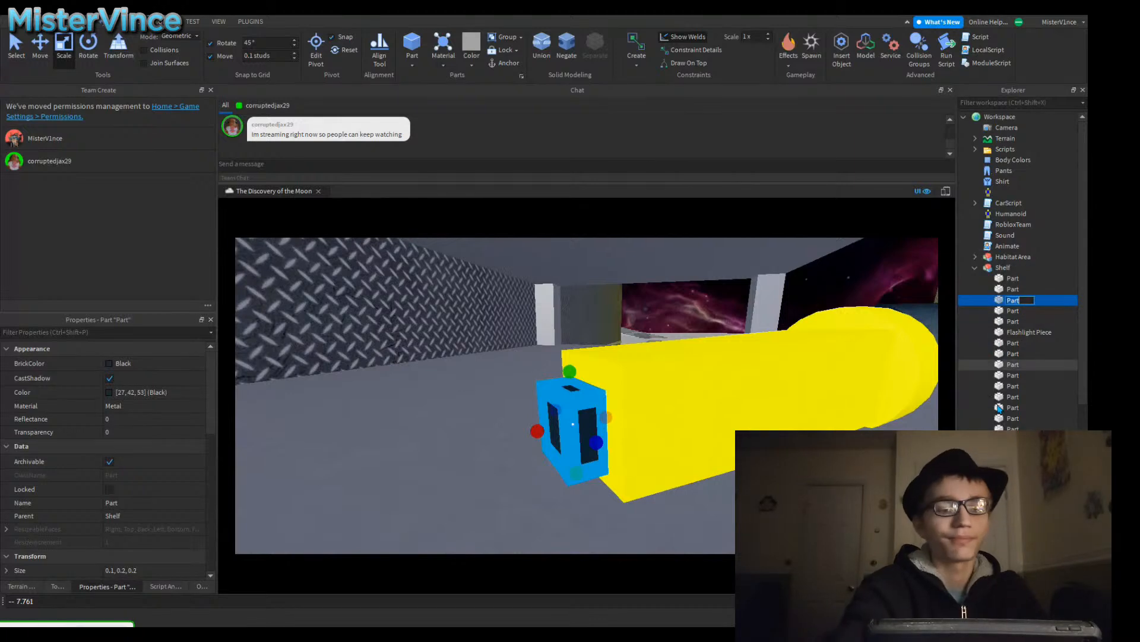
text(Flashlight B)
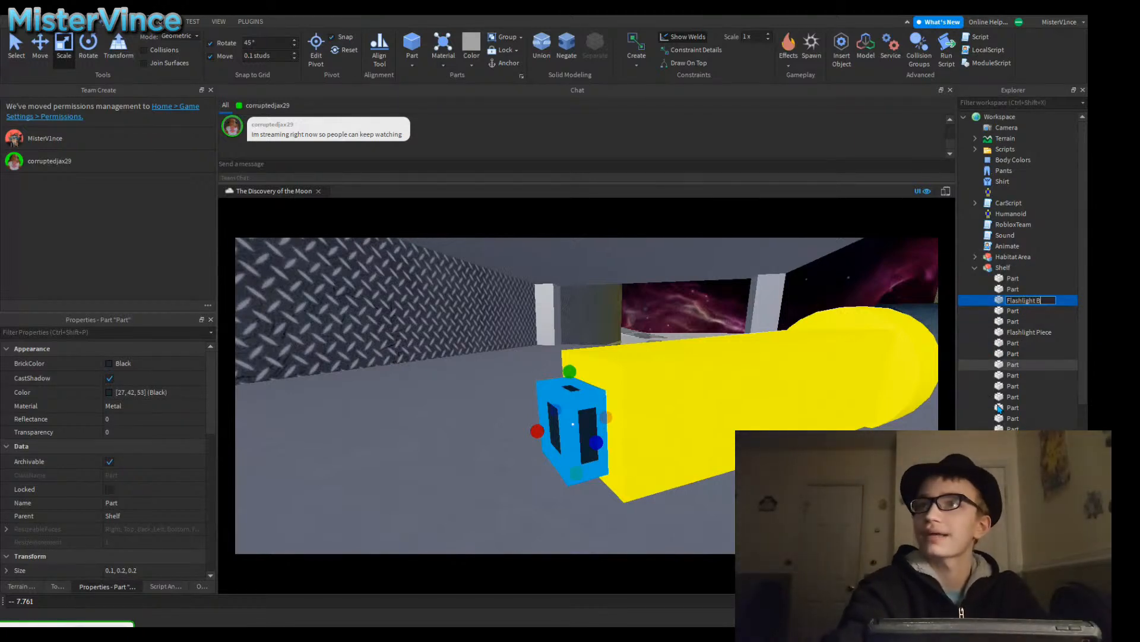
text(ack Piece)
key(Return)
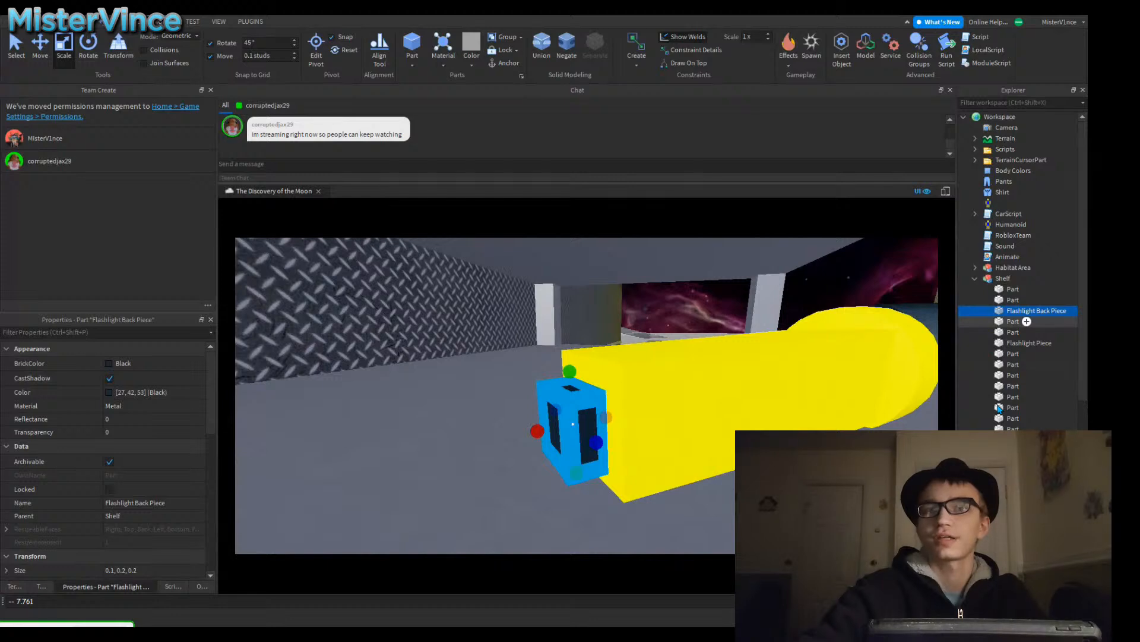
Step: Set the Flashlight Back Piece's shape to Cylinder
key(d)
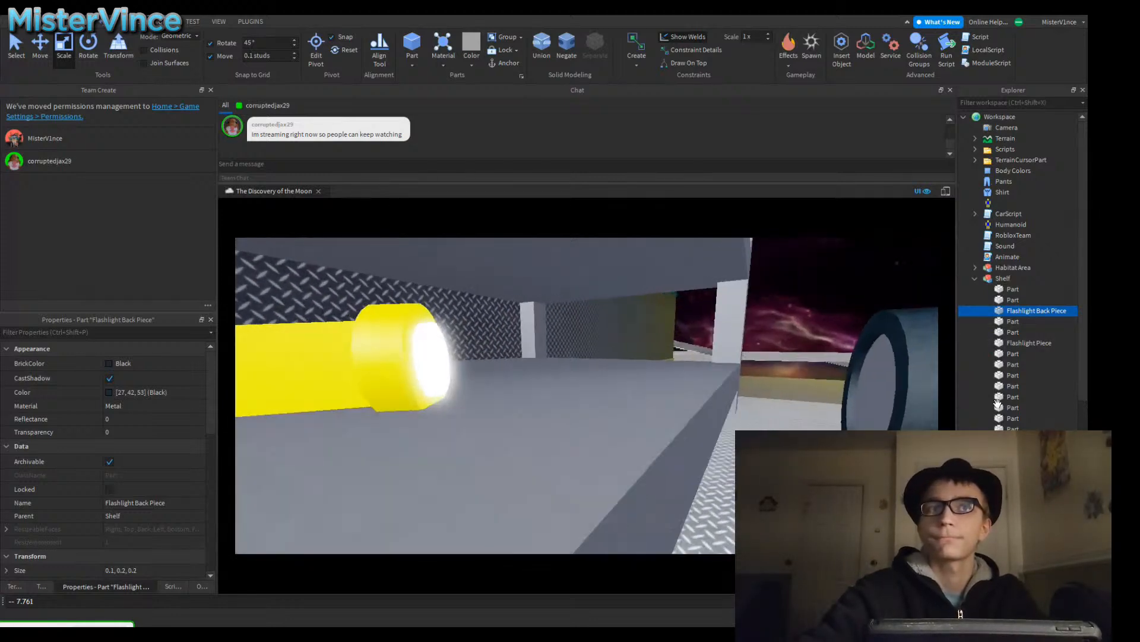
key(a)
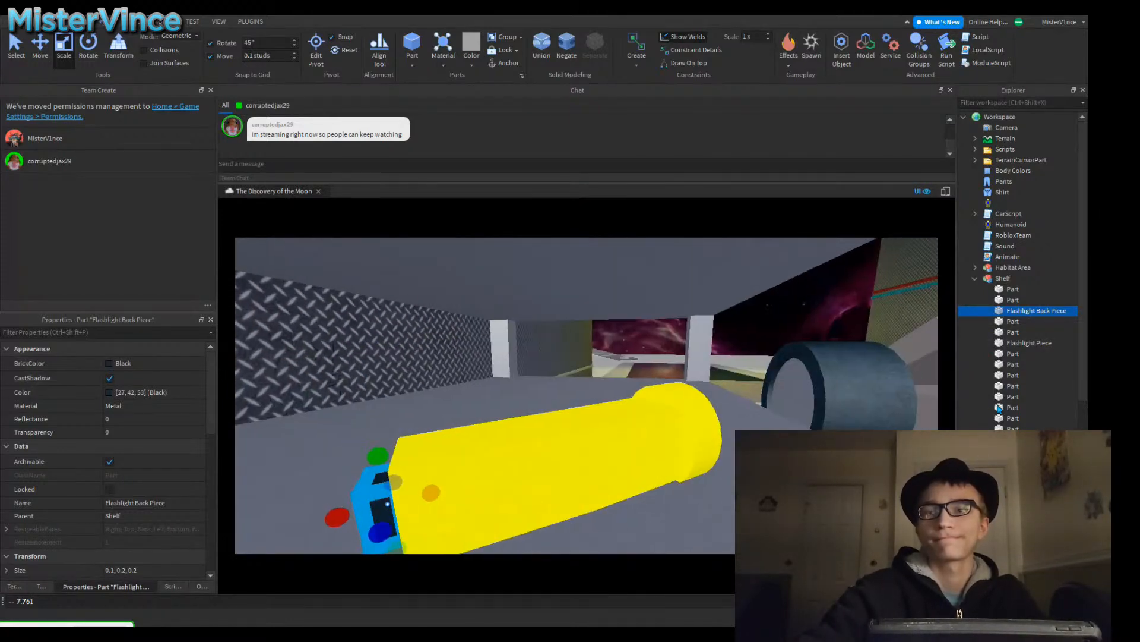
key(q)
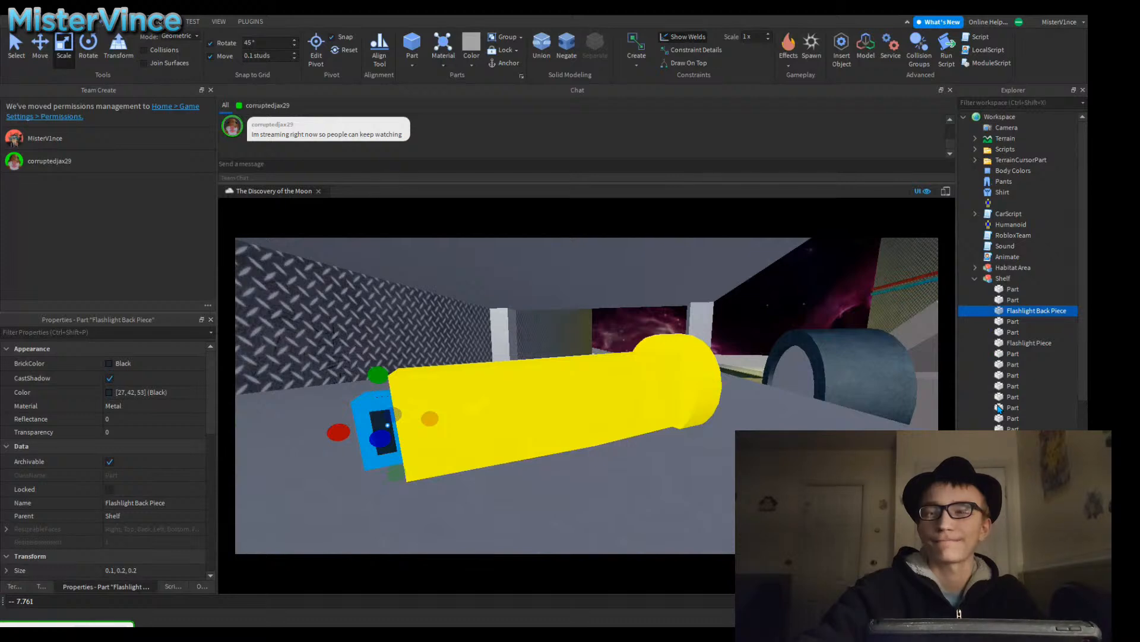
key(w)
key(s)
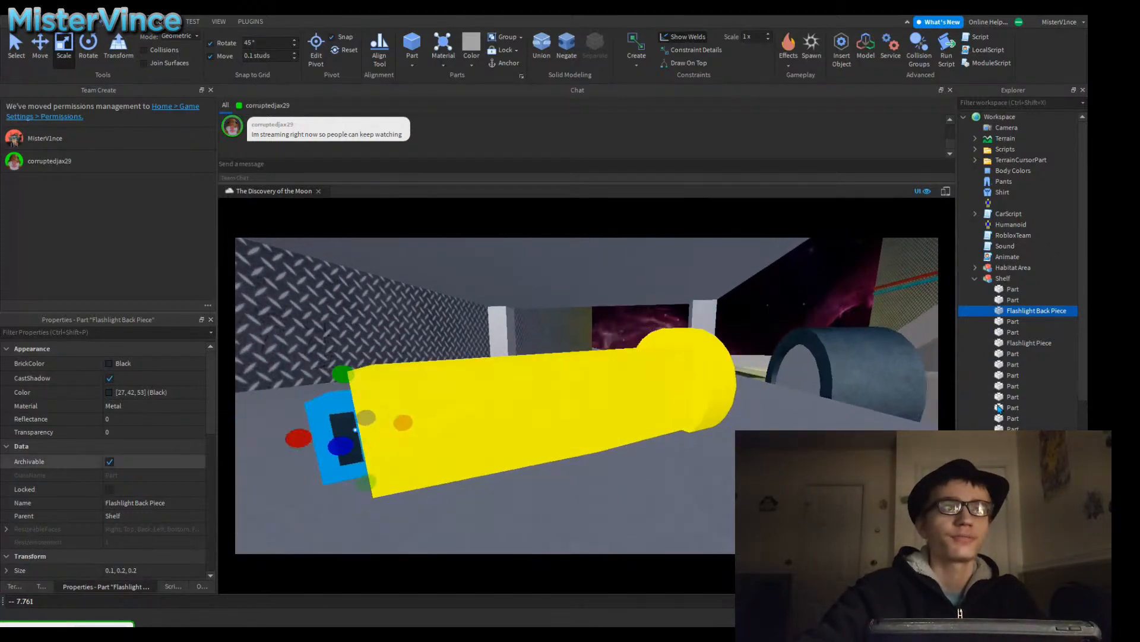
scroll(107, 463, down, 10)
click(149, 442)
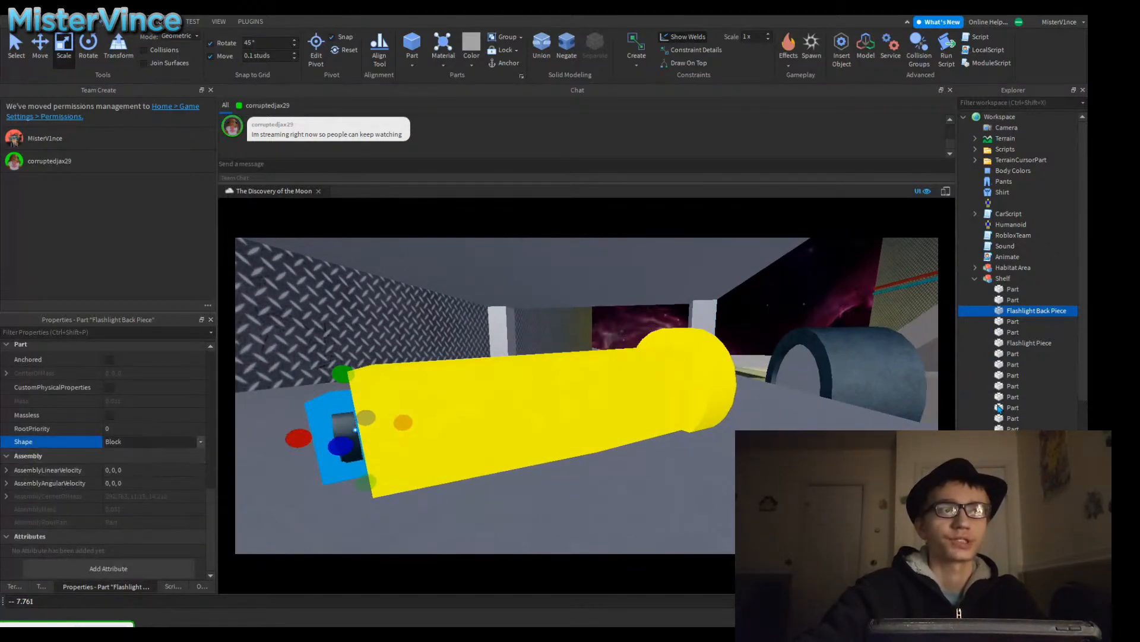
Step: Set the move snapping increment to 0.05 studs and scale the Flashlight Back Piece thinner against the yellow body
key(s)
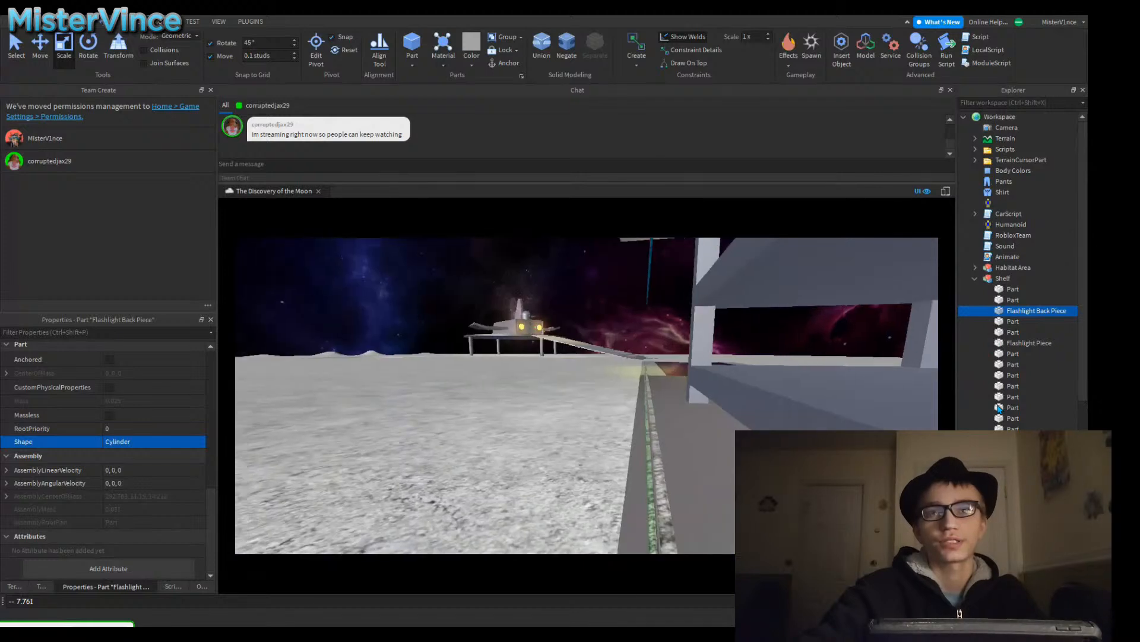
key(w)
key(s)
key(s)
key(w)
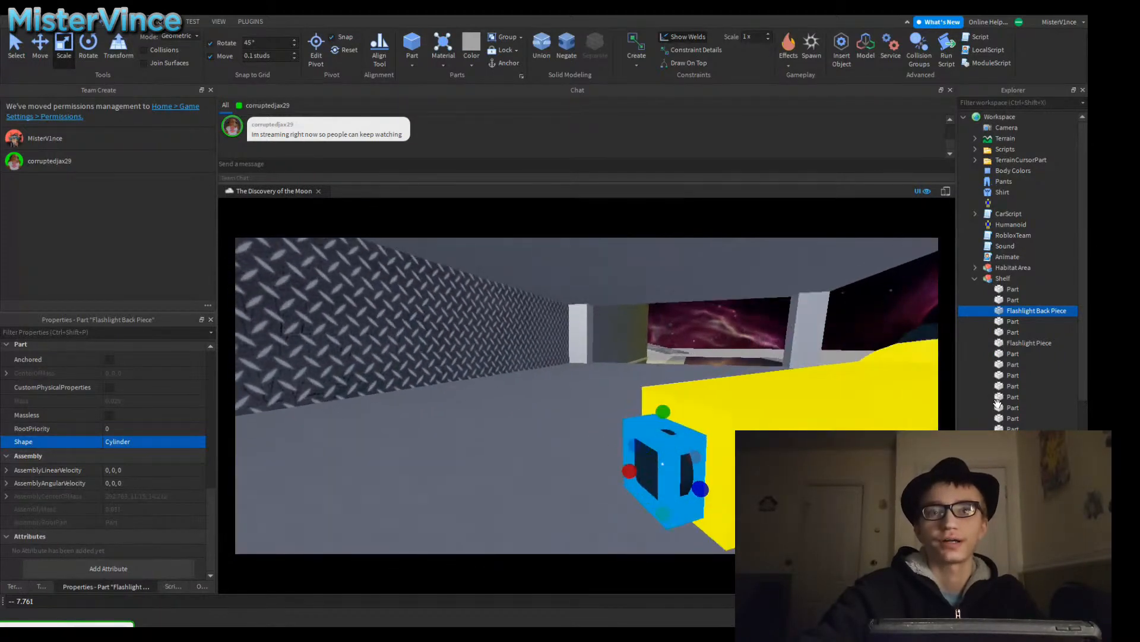
key(d)
drag(568, 441, 569, 441)
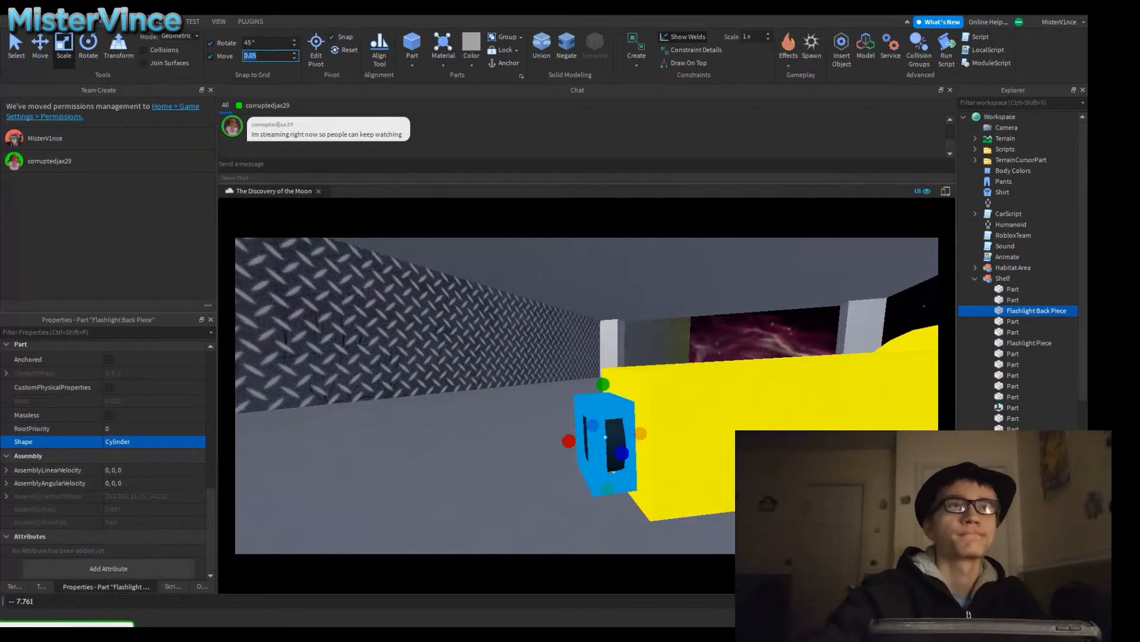
drag(568, 441, 585, 439)
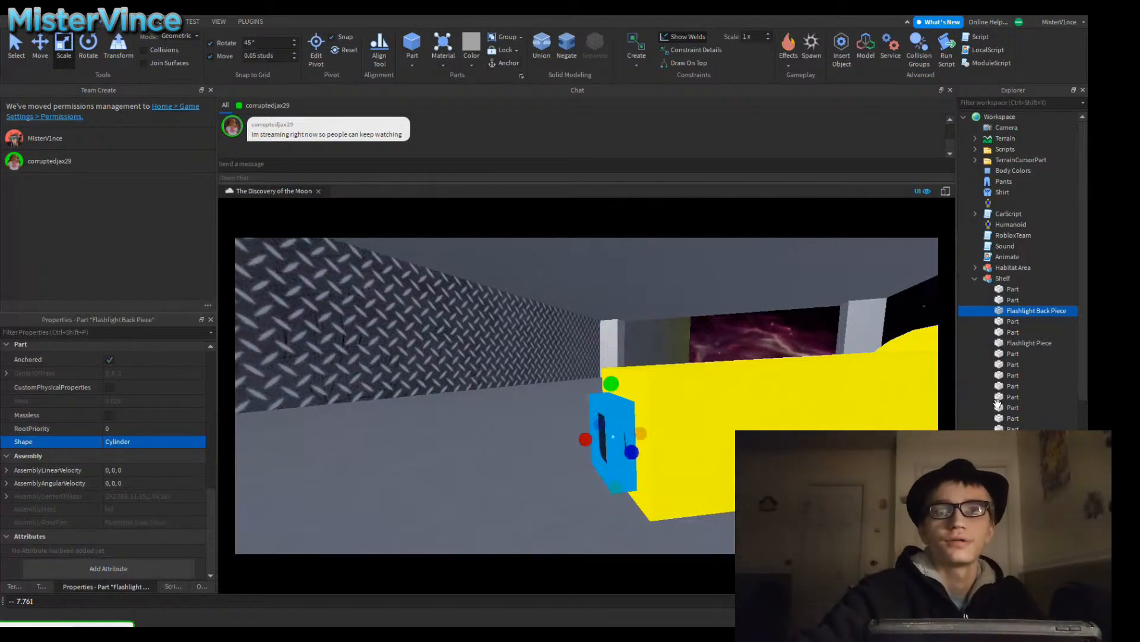
Step: Scale the Flashlight Back Piece wider on both sides and downward to nearly cover the yellow body's rear face
key(d)
key(w)
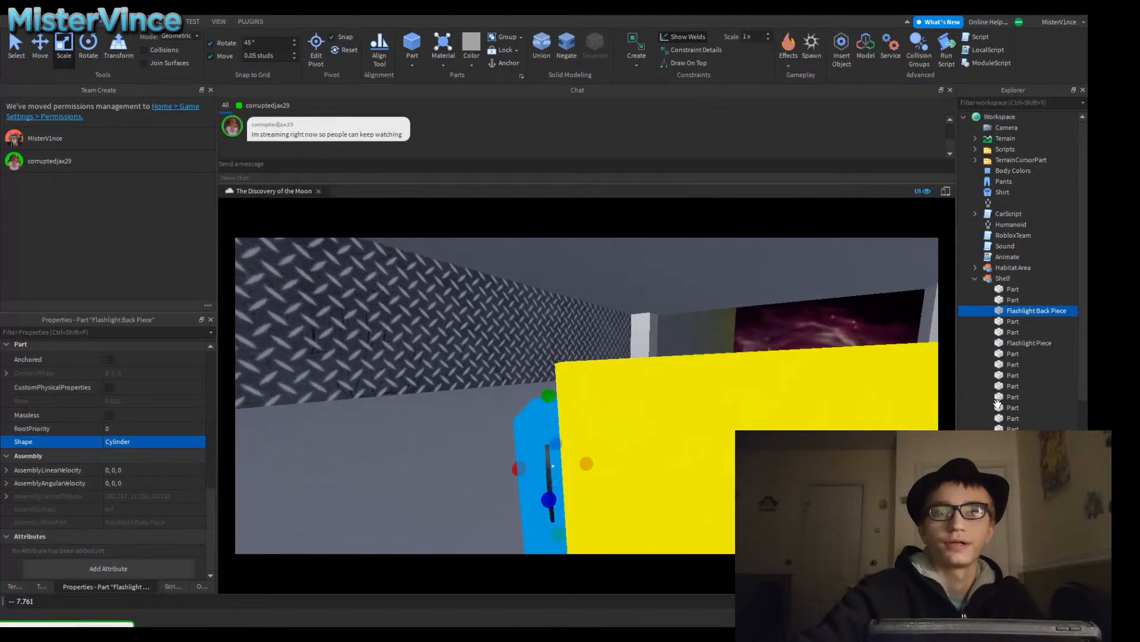
key(f)
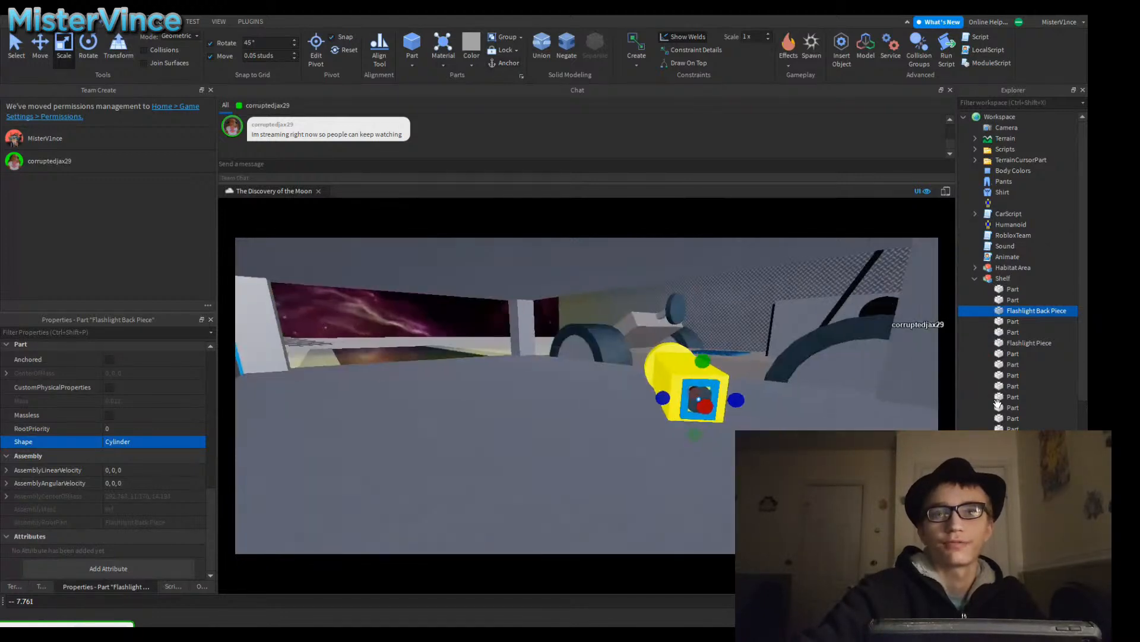
drag(557, 397, 544, 396)
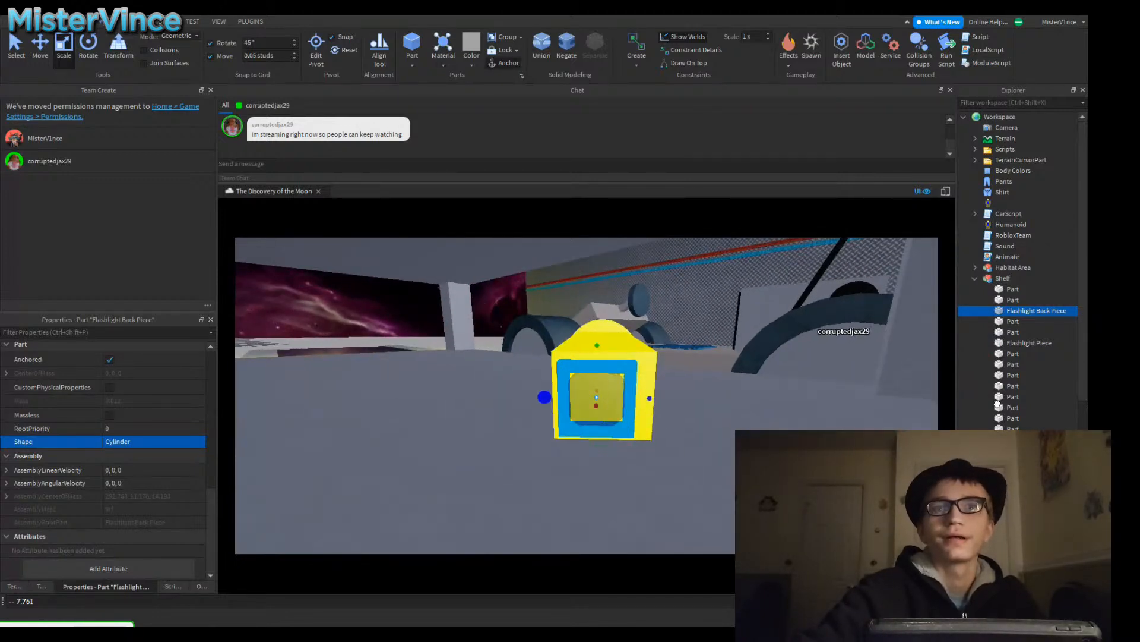
drag(650, 398, 663, 398)
drag(603, 446, 602, 457)
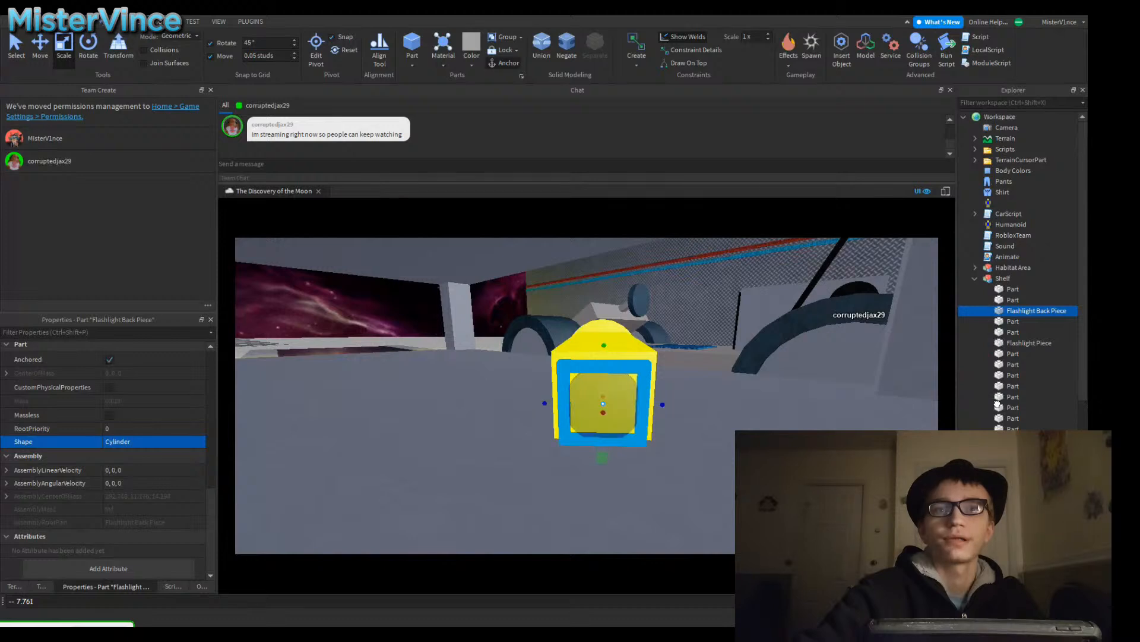
right_drag(603, 456, 505, 455)
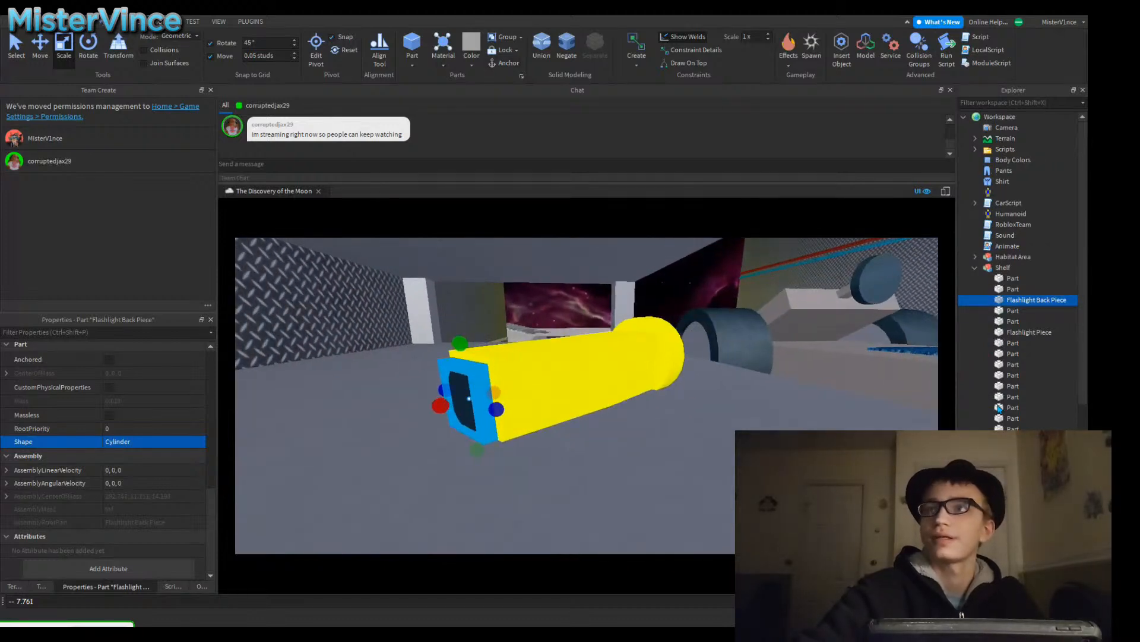
Step: Find the flashlight's long yellow body among the Shelf's parts and rename it Flashlight Main Piece
click(1014, 322)
click(1013, 310)
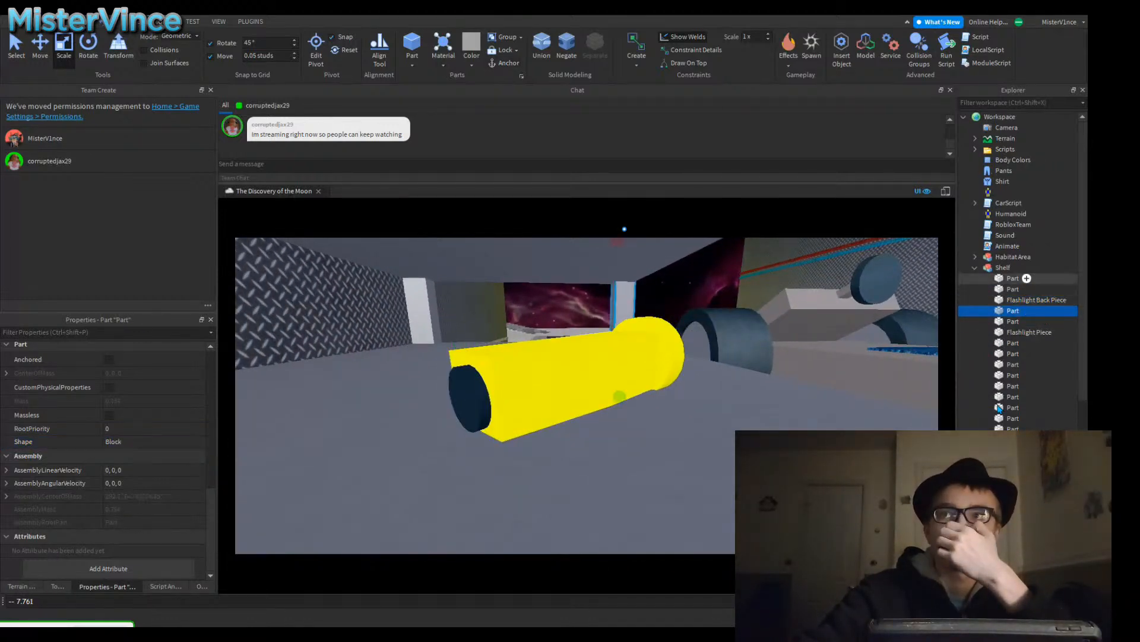
click(1014, 278)
click(1014, 288)
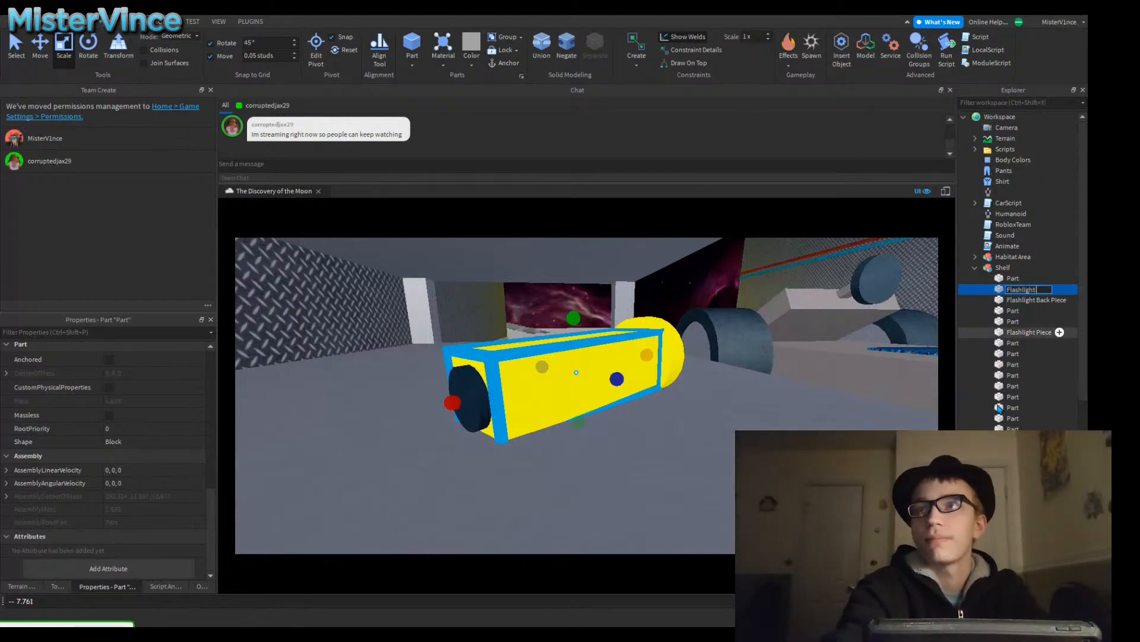
key(Return)
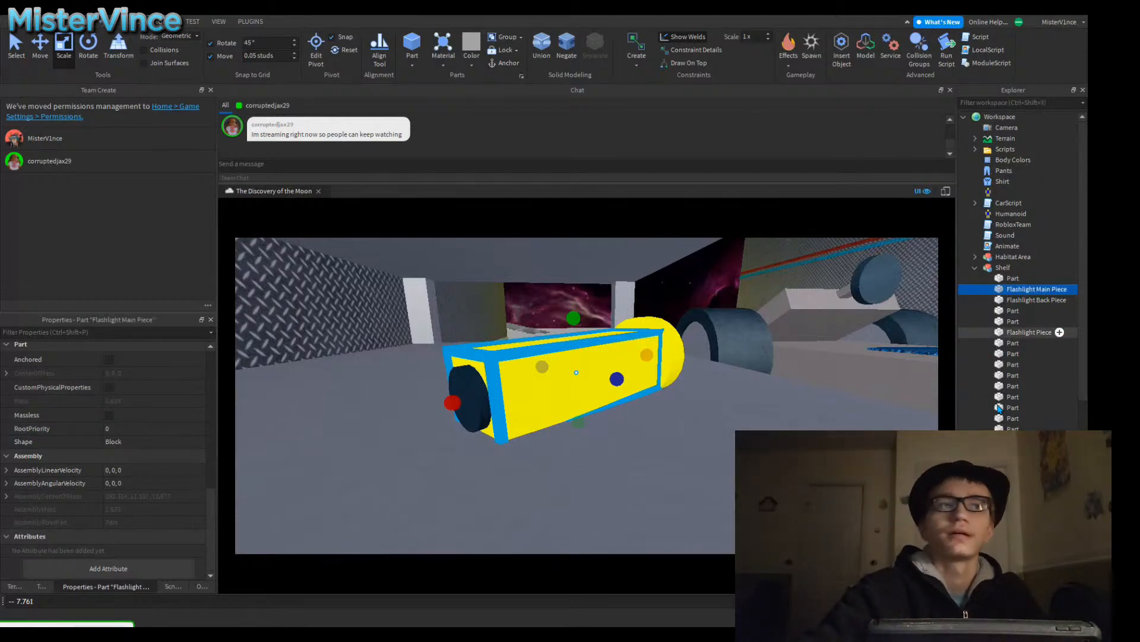
Step: Set the Flashlight Main Piece's shape to Cylinder and scale it slightly toward the flashlight's head
click(128, 441)
click(127, 469)
right_drag(582, 410, 520, 407)
key(w)
drag(676, 344, 690, 344)
right_drag(692, 416, 715, 421)
click(715, 451)
key(a)
mouse_move(594, 409)
right_down()
mouse_move(683, 410)
mouse_move(606, 410)
right_up()
key(d)
Step: Select the Flashlight Main Piece and Flashlight Piece together and change their BrickColor to Gold
click(1013, 310)
click(1036, 299)
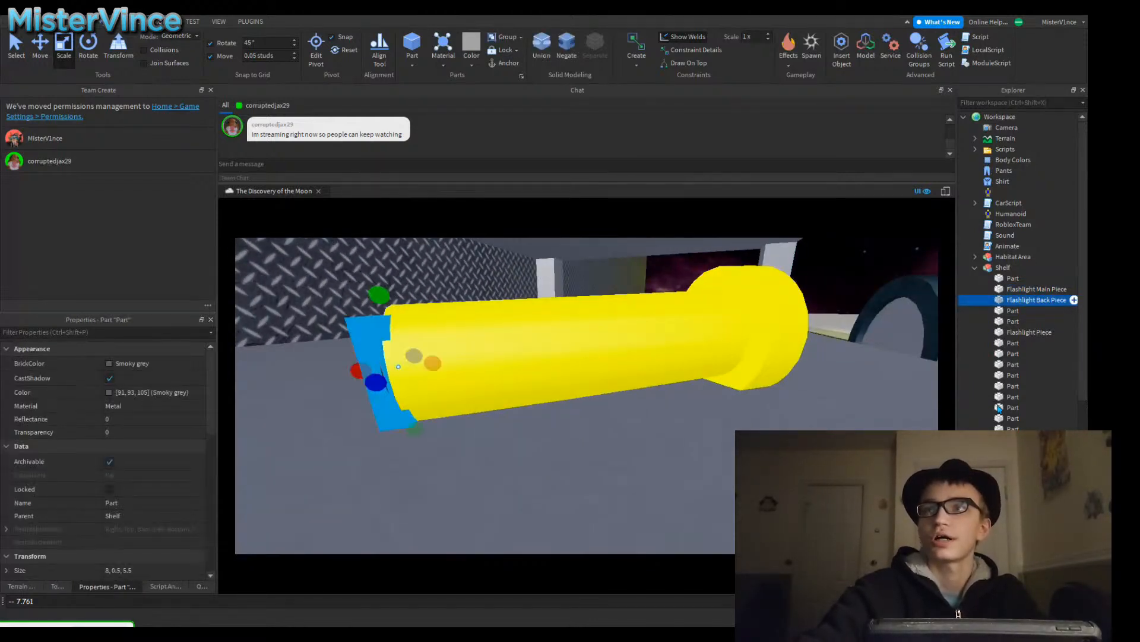
ctrl+click(1036, 289)
ctrl+click(1037, 299)
ctrl+click(1029, 332)
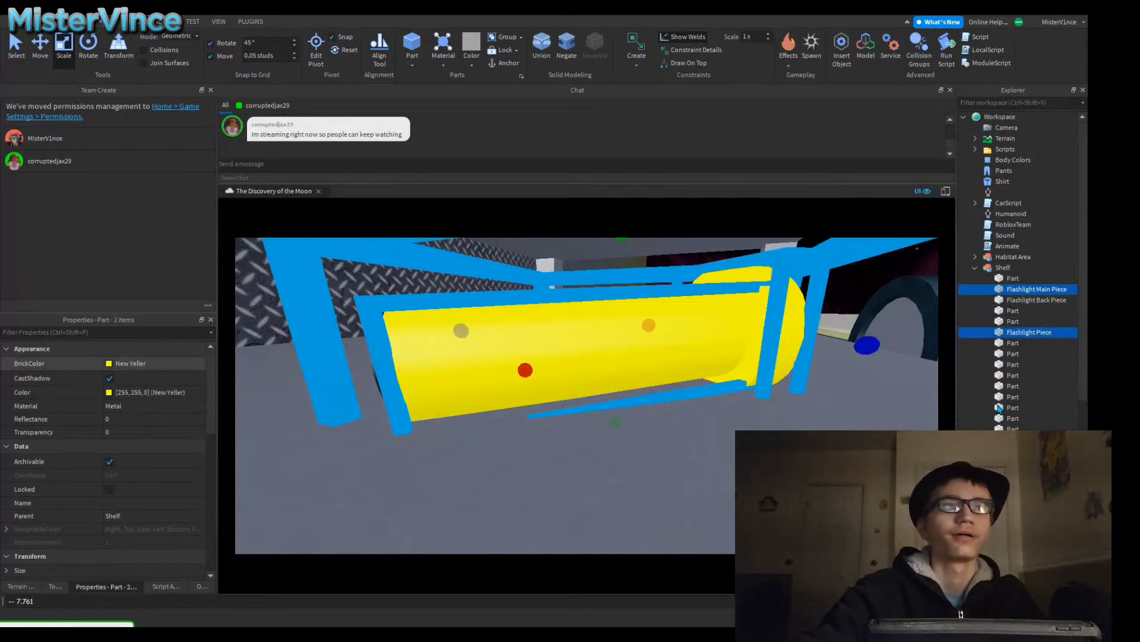
click(131, 363)
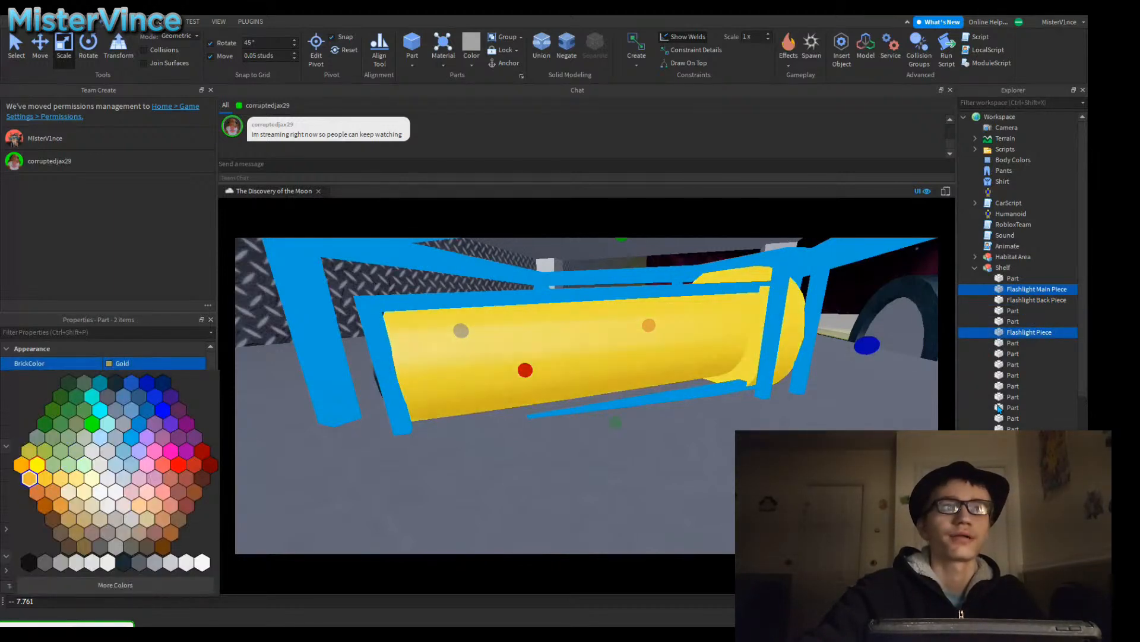
click(999, 406)
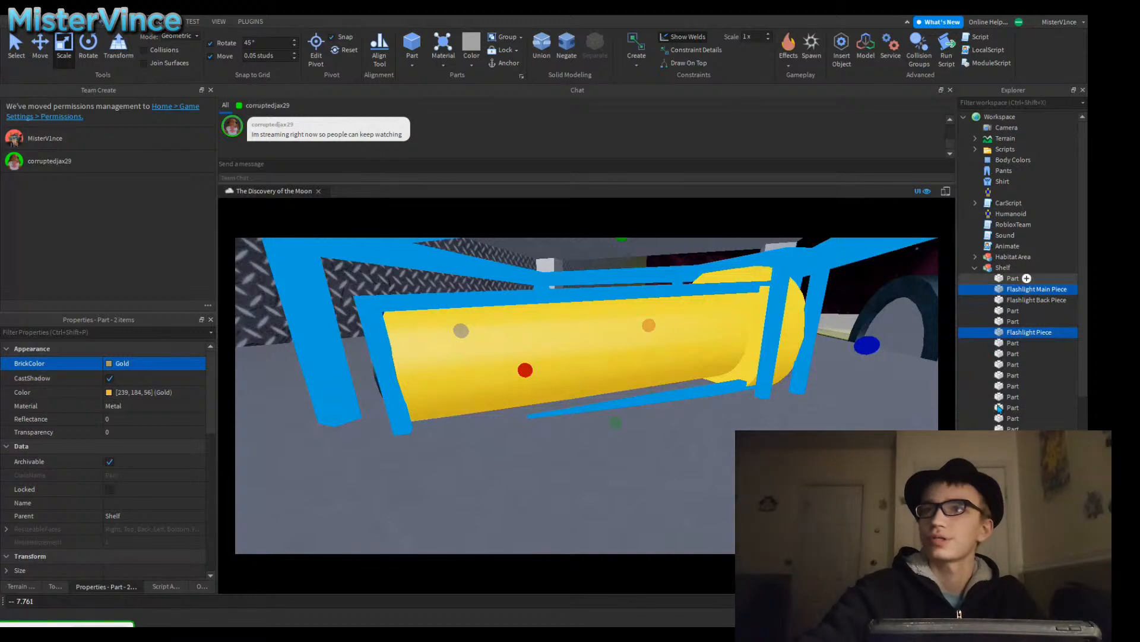
Step: Union the Flashlight Main Piece, Flashlight Back Piece and Flashlight Piece, and rename the union as Flashlight
ctrl+click(1037, 300)
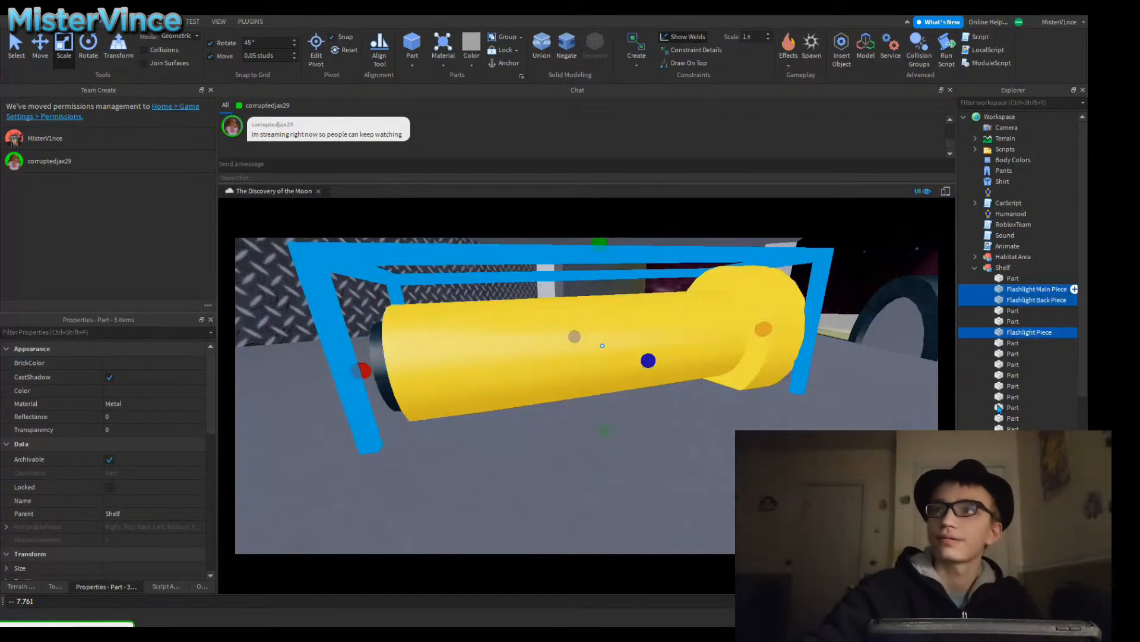
key(ctrl+shift+g)
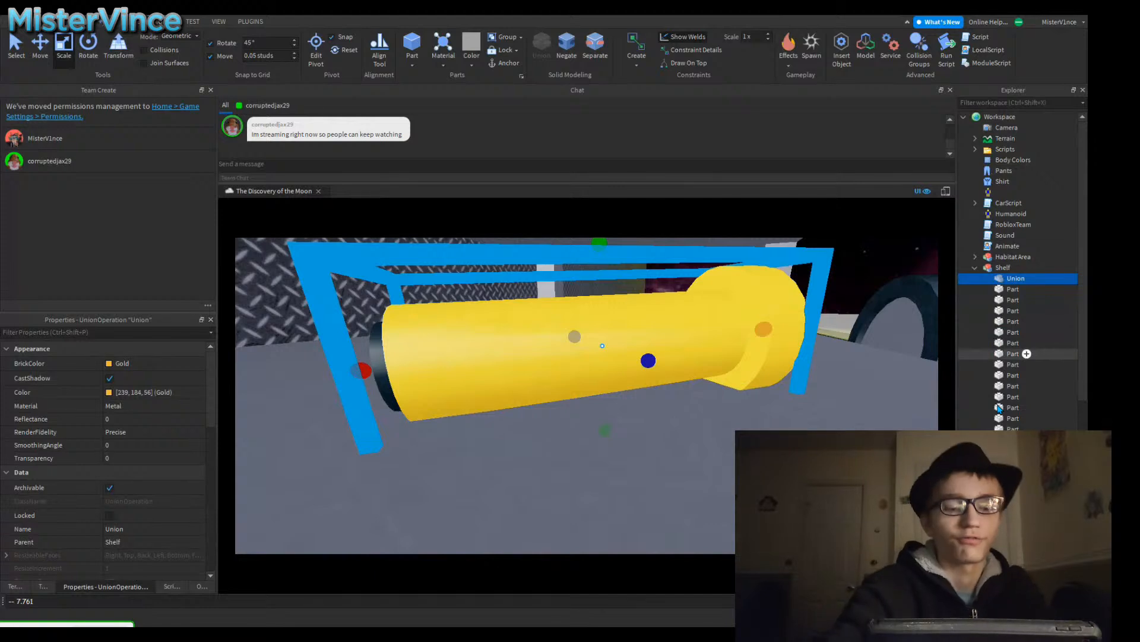
text(lashl)
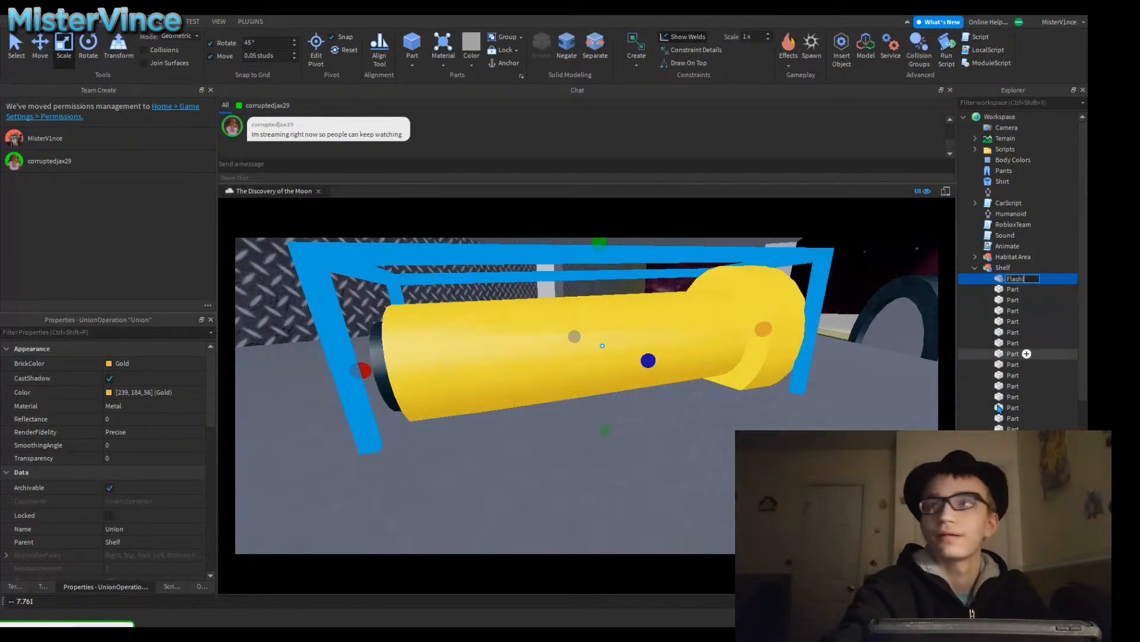
text(ight)
key(Return)
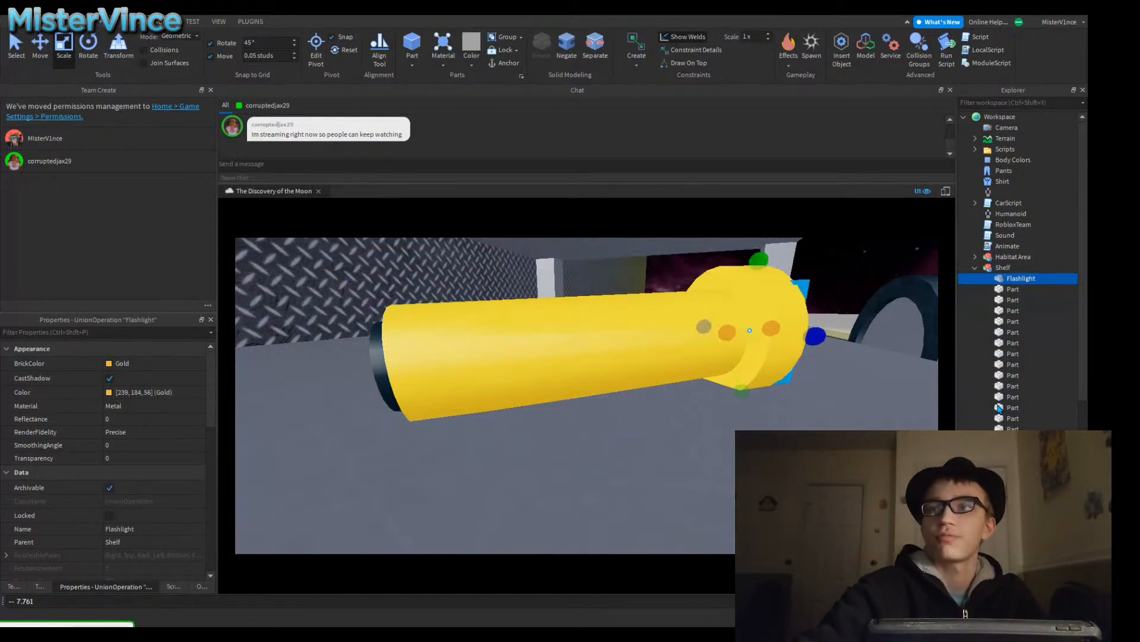
Step: Parent the Flashlight Lightbulb to the Flashlight union inside the Shelf
drag(999, 407, 1021, 278)
click(1021, 279)
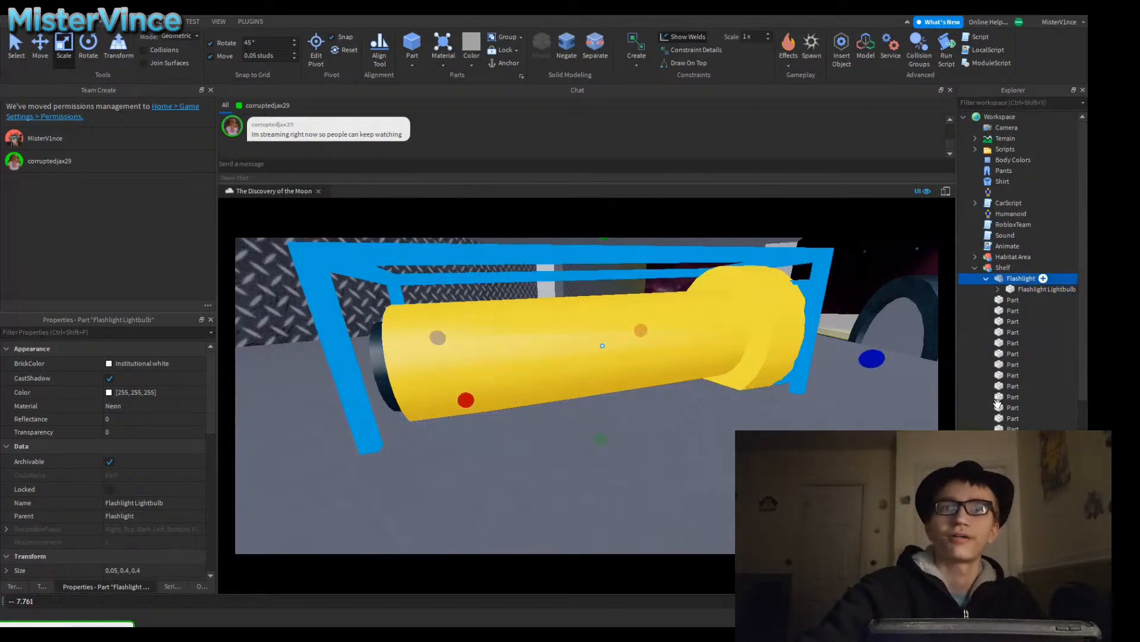
Step: Set the Flashlight union's Y position to 11.288, close to the shelf board
key(ctrl+2)
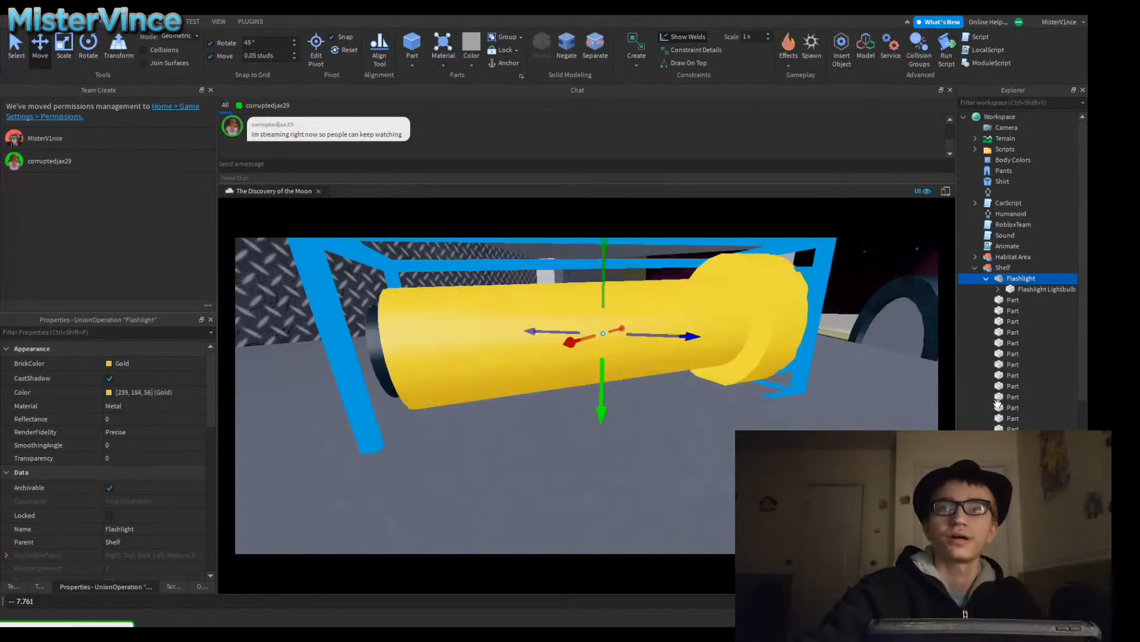
right_drag(601, 404, 499, 344)
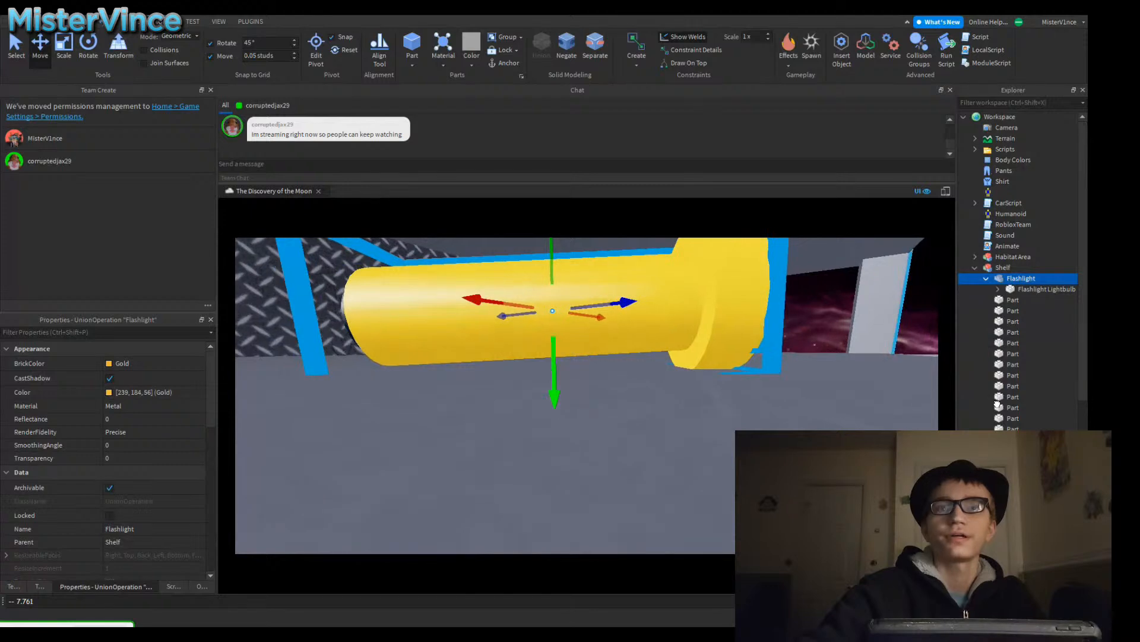
key(w)
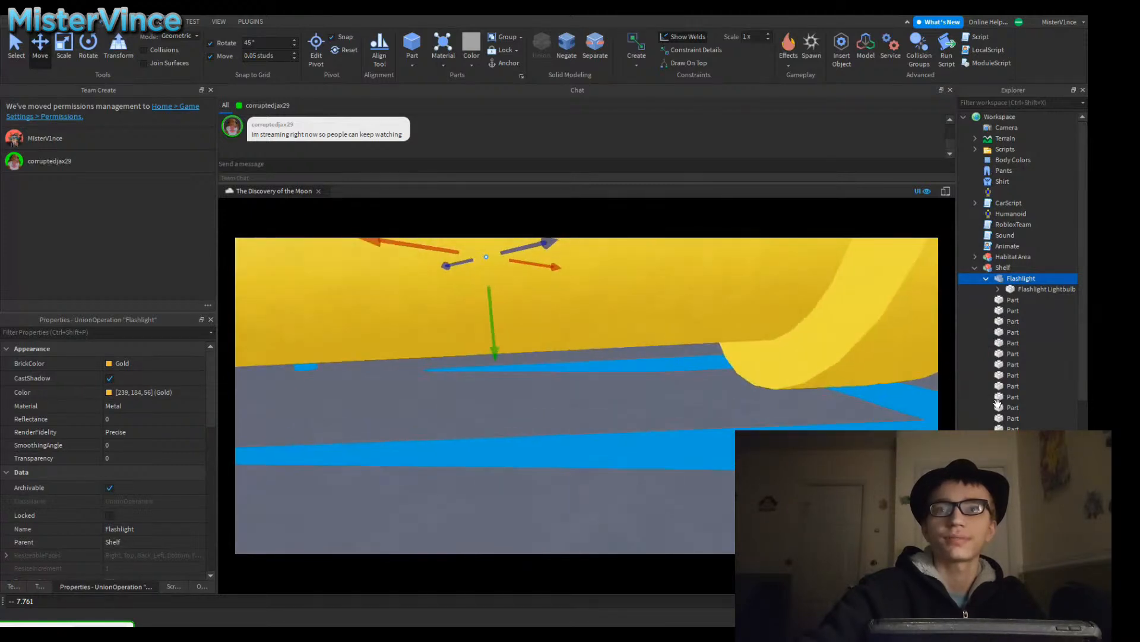
key(d)
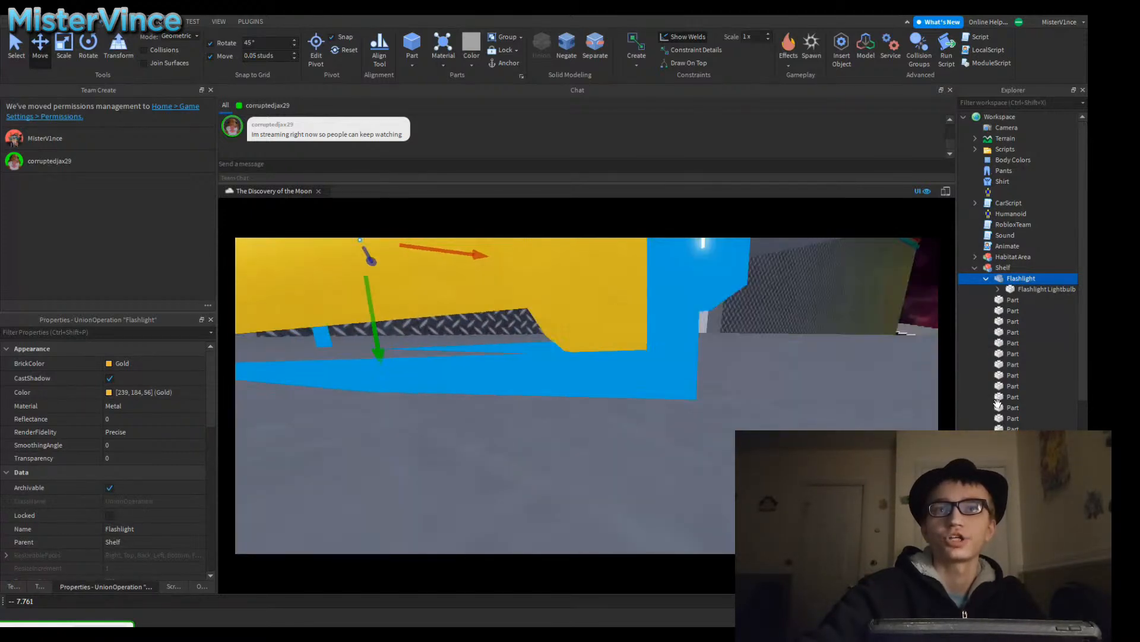
key(w)
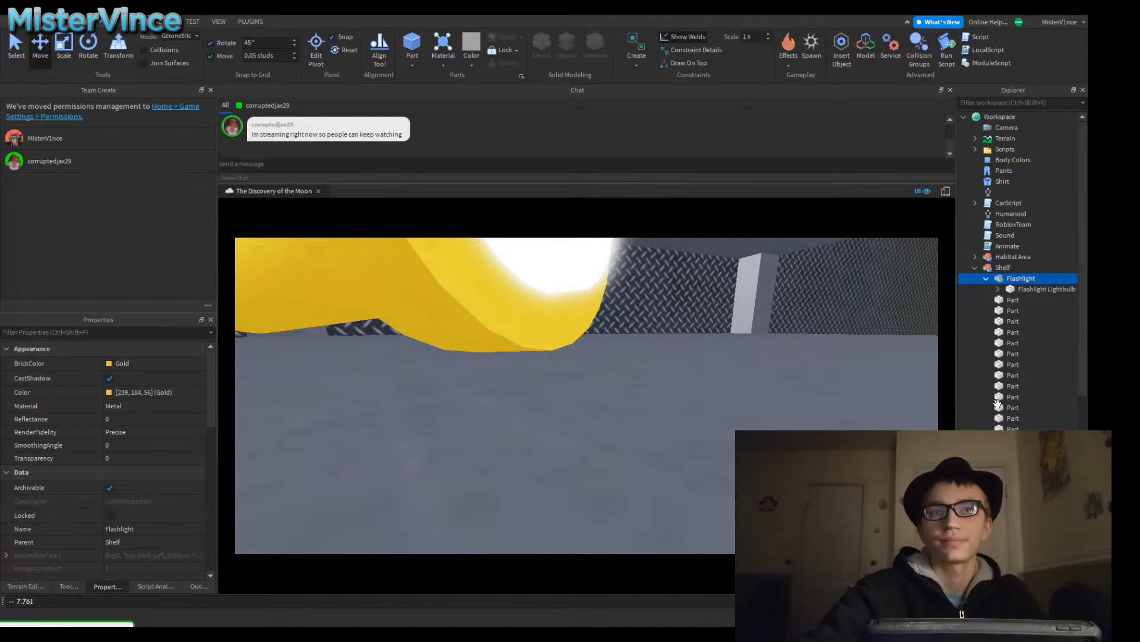
key(s)
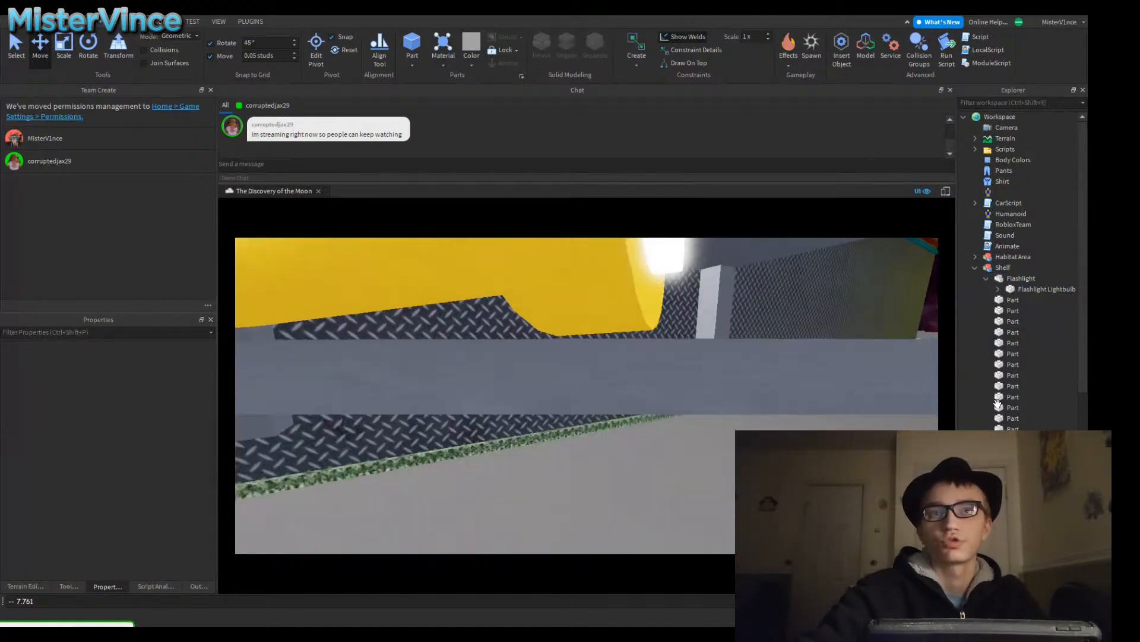
key(ctrl+z)
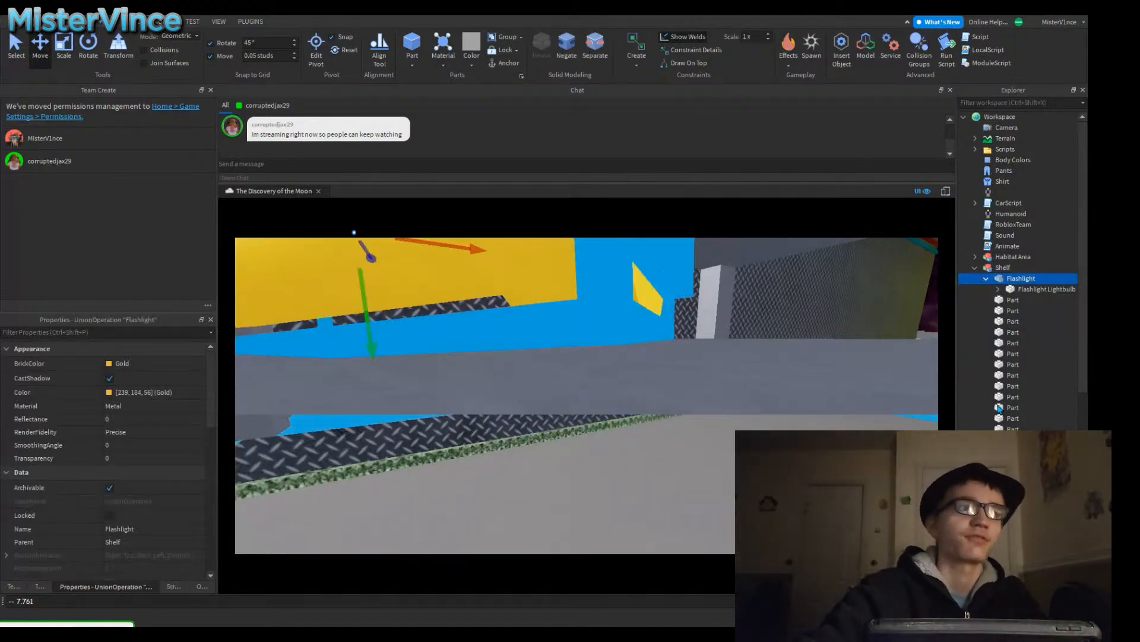
double_click(139, 515)
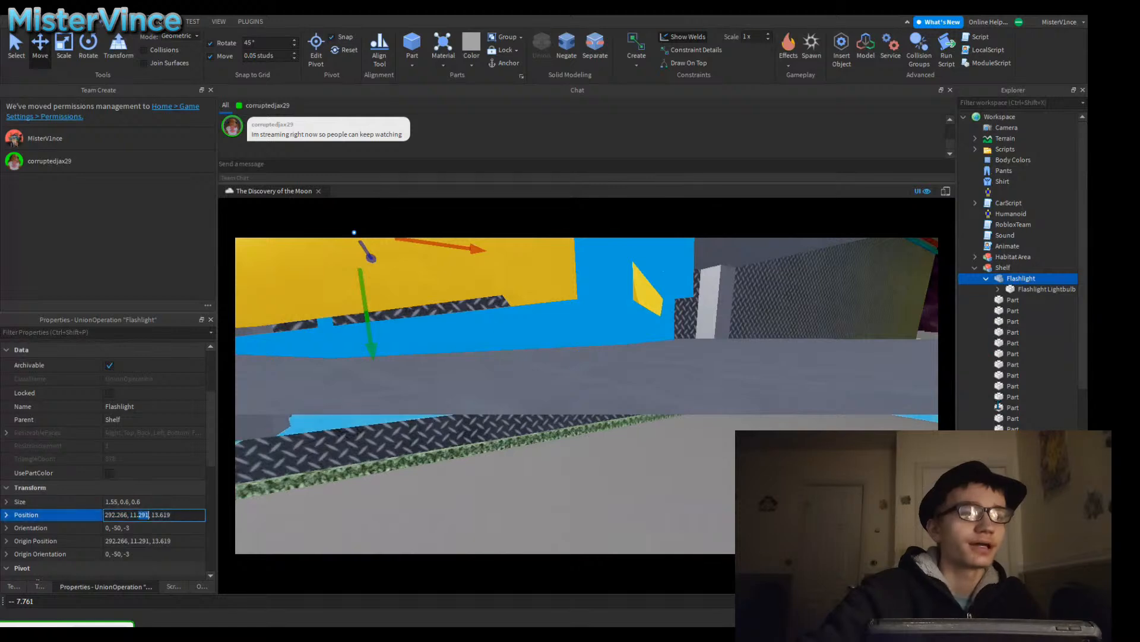
key(Return)
key(f)
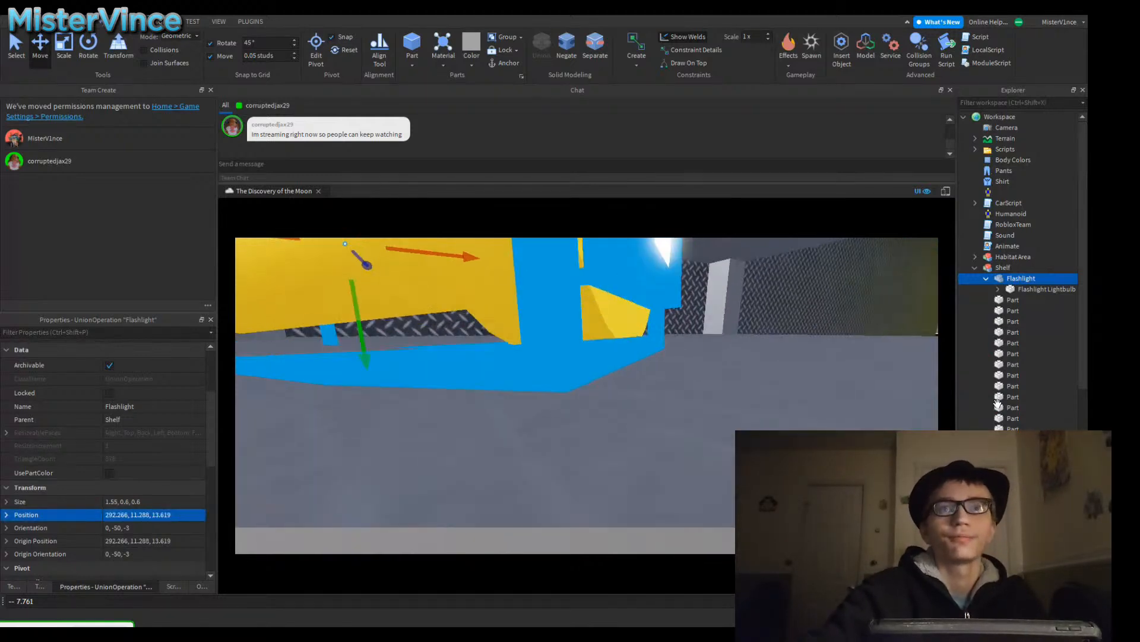
Step: Lower the Flashlight union further by setting its Y position to 11.283
key(a)
key(s)
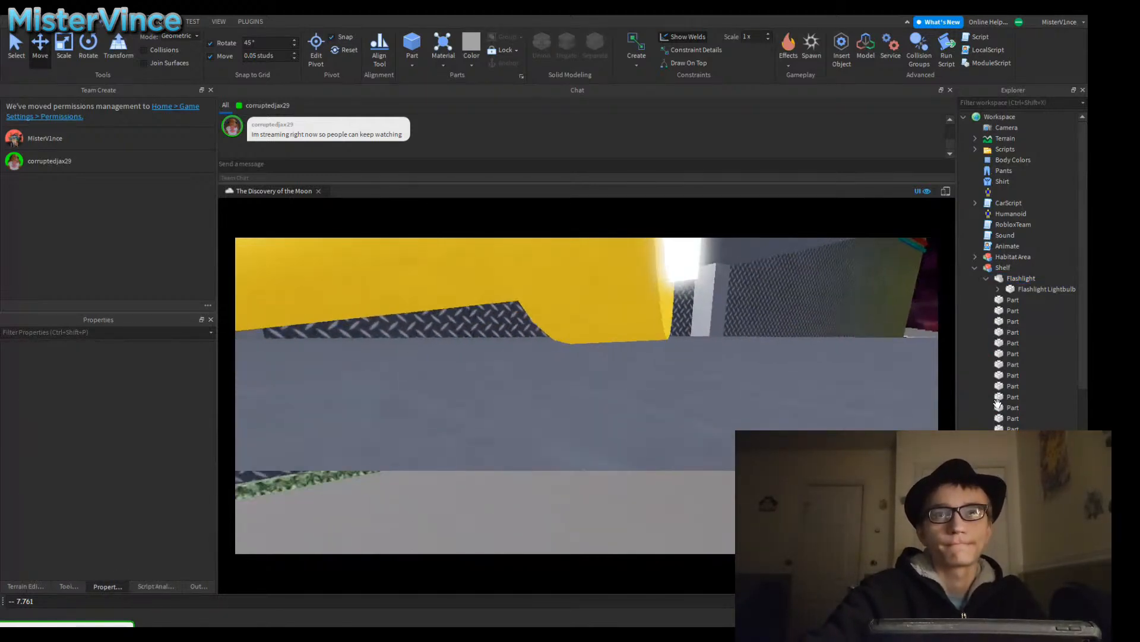
key(a)
key(s)
key(d)
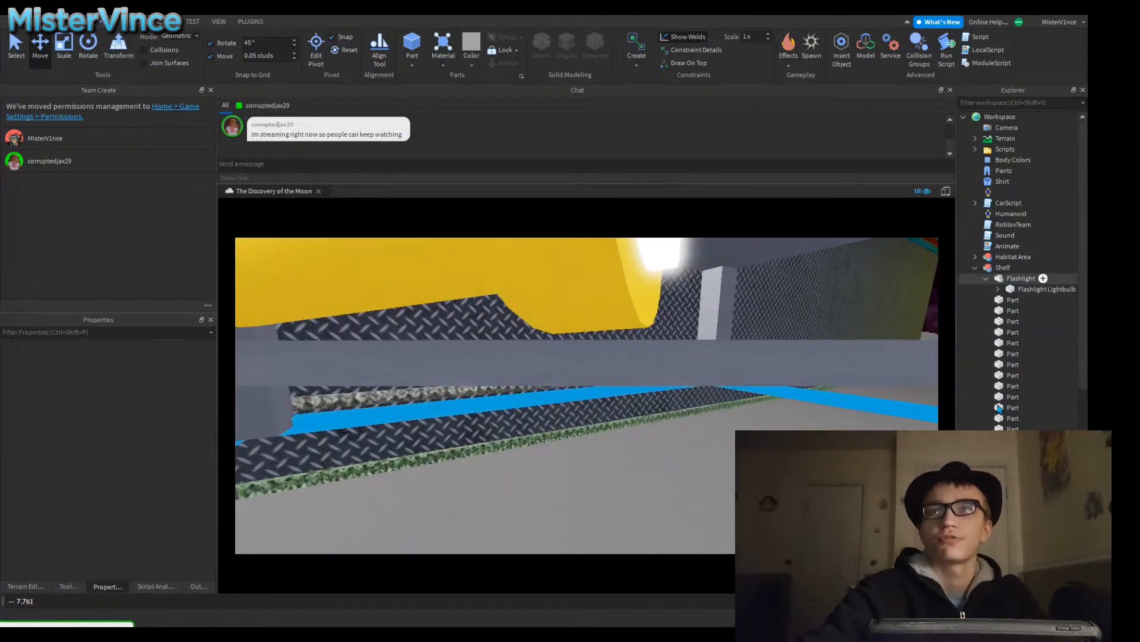
key(ctrl+z)
scroll(144, 474, down, 5)
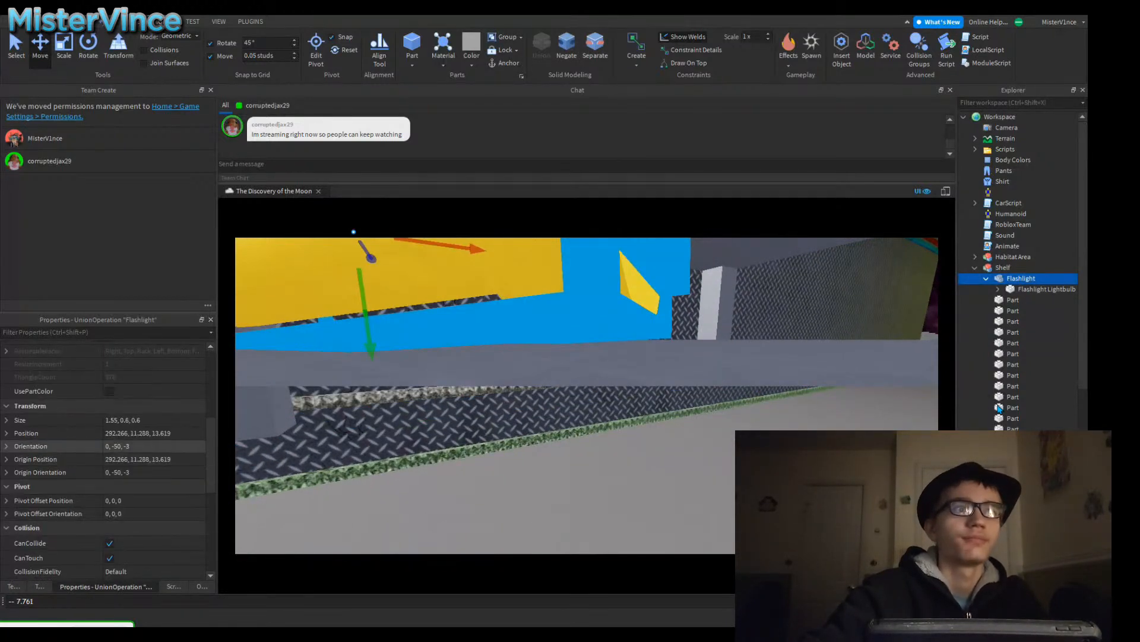
double_click(144, 433)
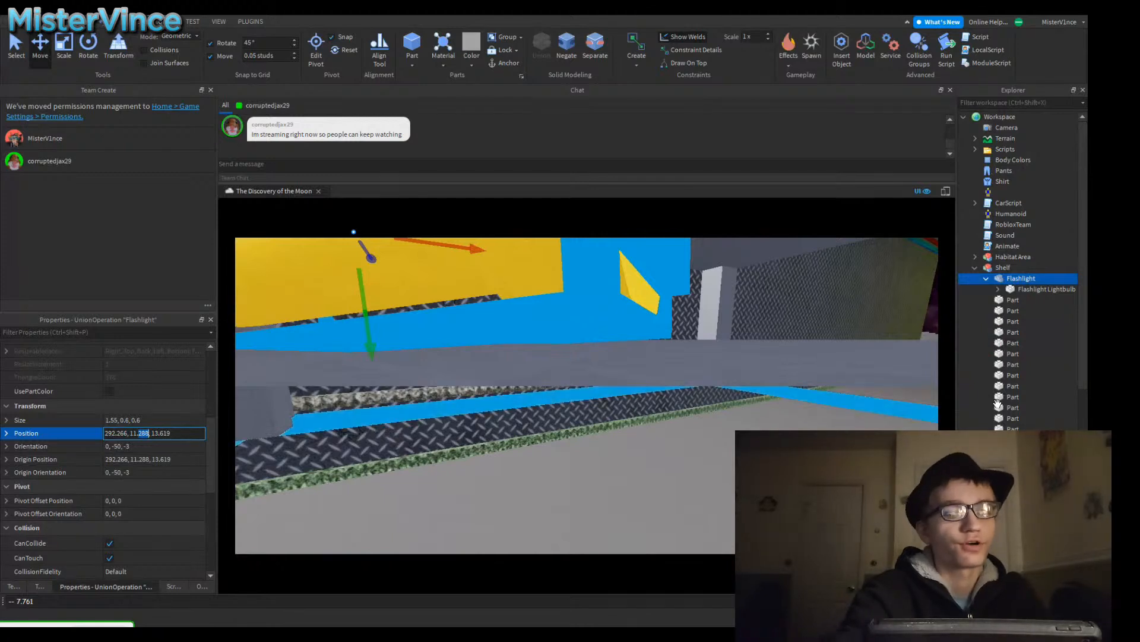
text(83)
key(Return)
double_click(142, 433)
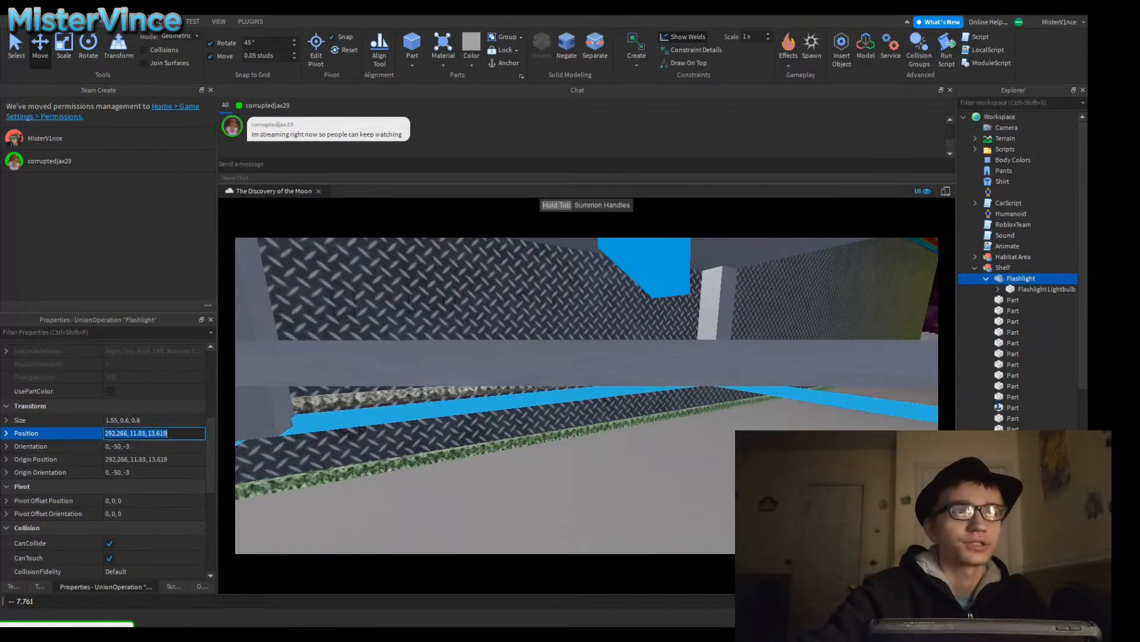
text(283)
key(Return)
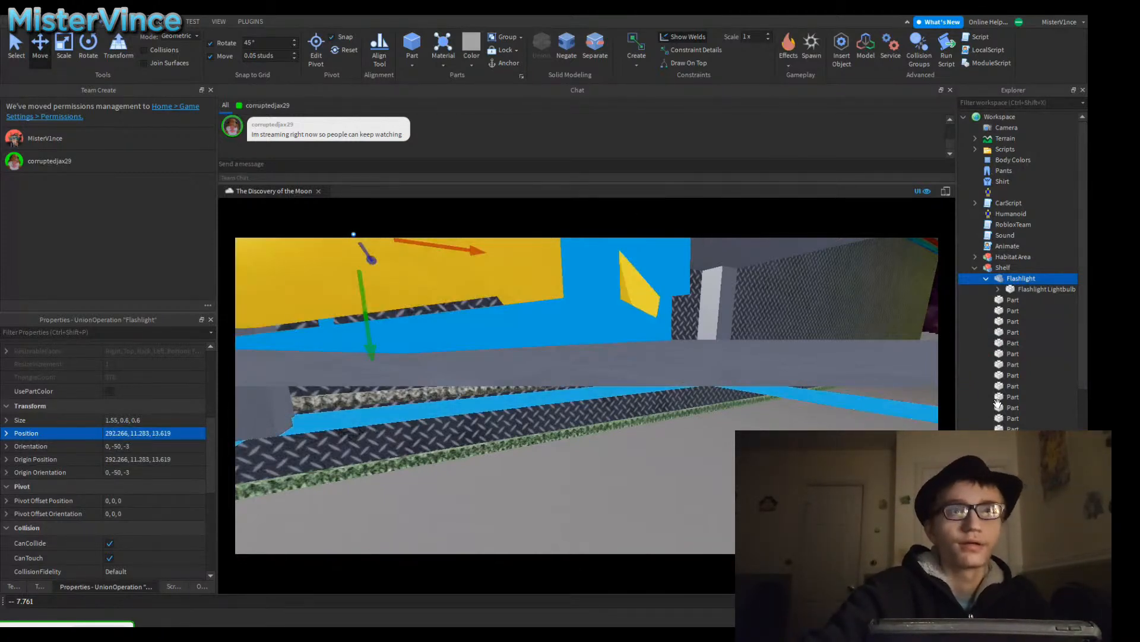
Step: Set the Flashlight union's Y position to 11.26 so it rests on the shelf board
click(534, 475)
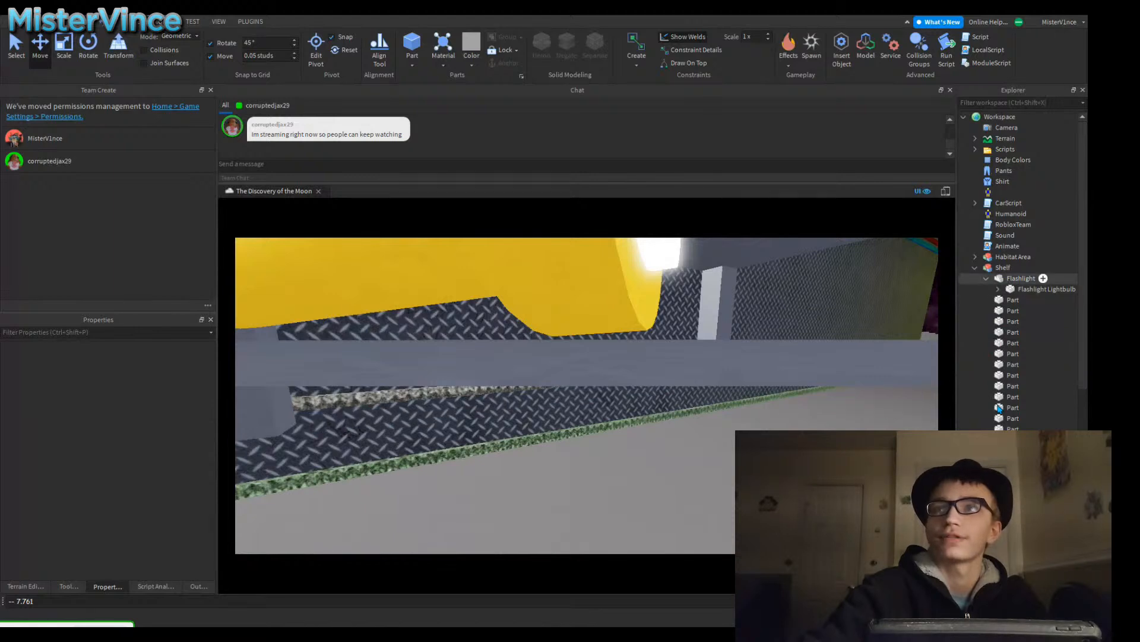
click(1021, 278)
scroll(142, 419, down, 4)
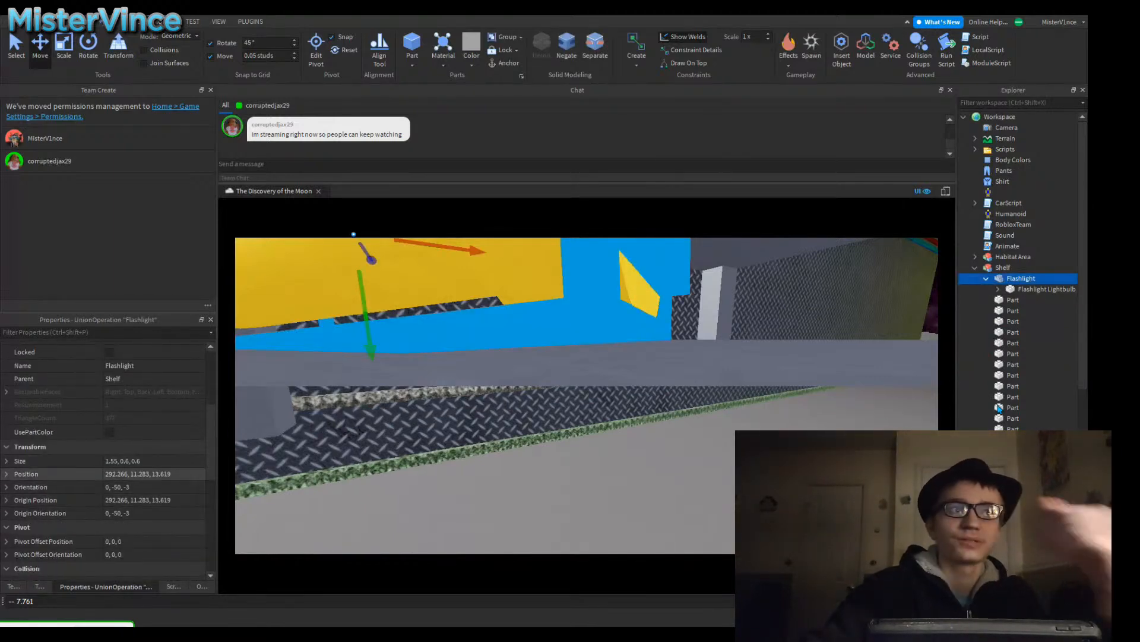
click(143, 474)
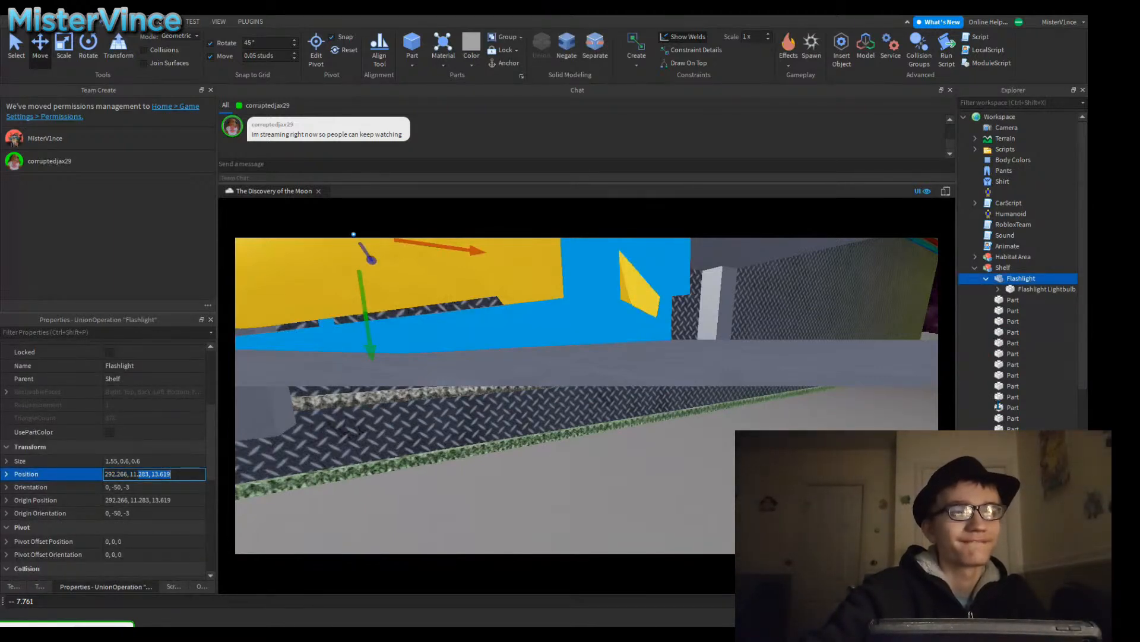
text(6)
key(Return)
click(535, 475)
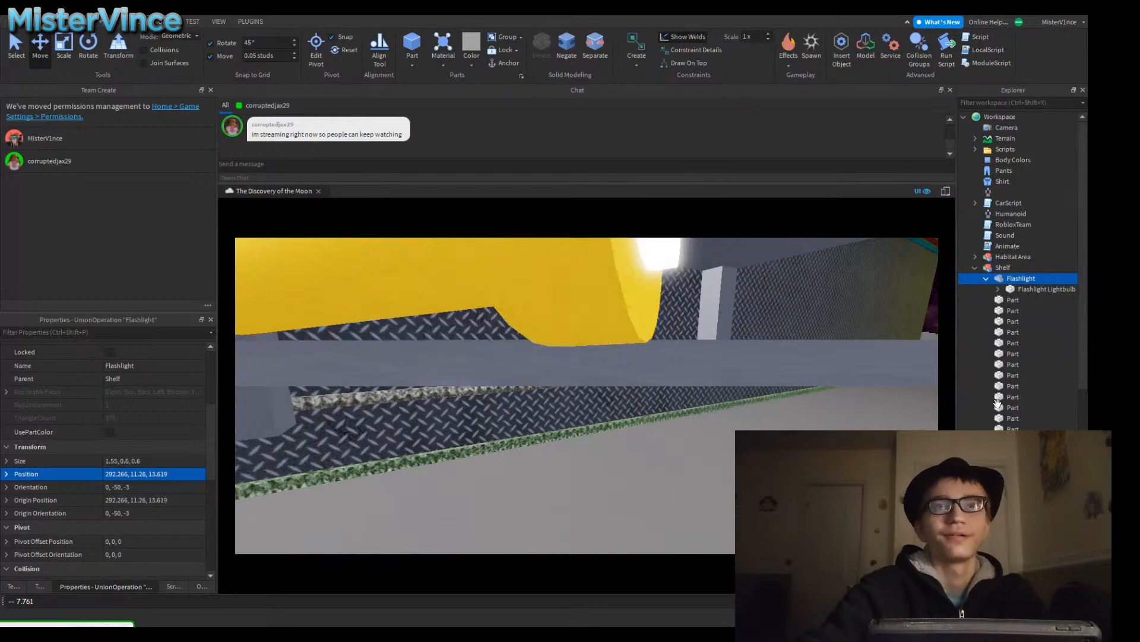
Step: Try to raise the Flashlight union off the shelf, and undo the move
right_drag(534, 476, 513, 490)
right_drag(998, 403, 997, 406)
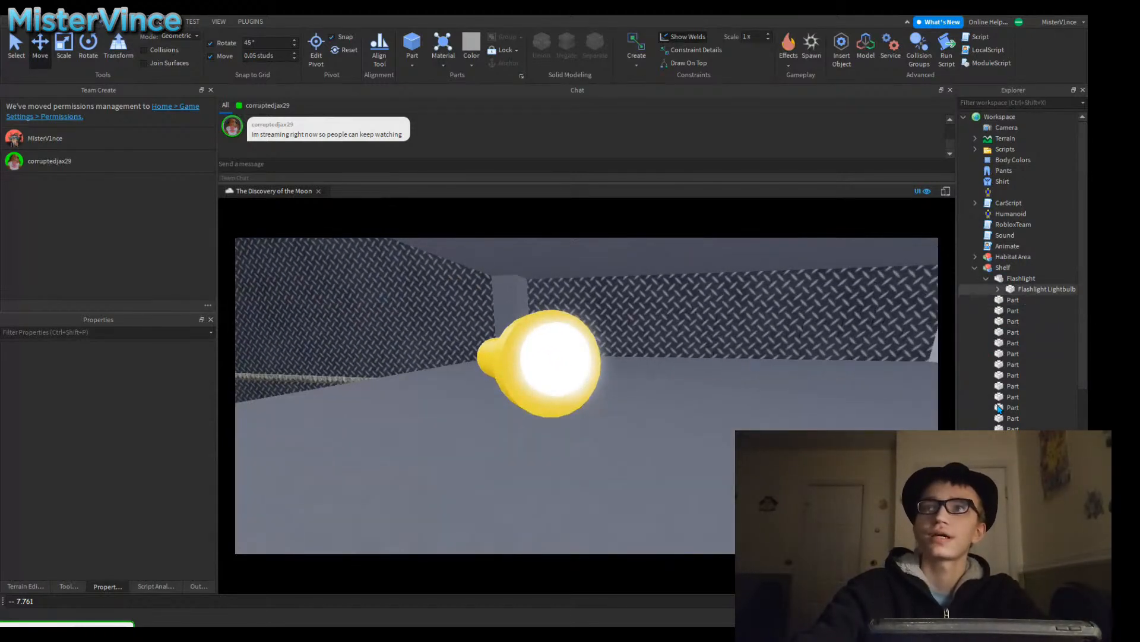
click(1036, 289)
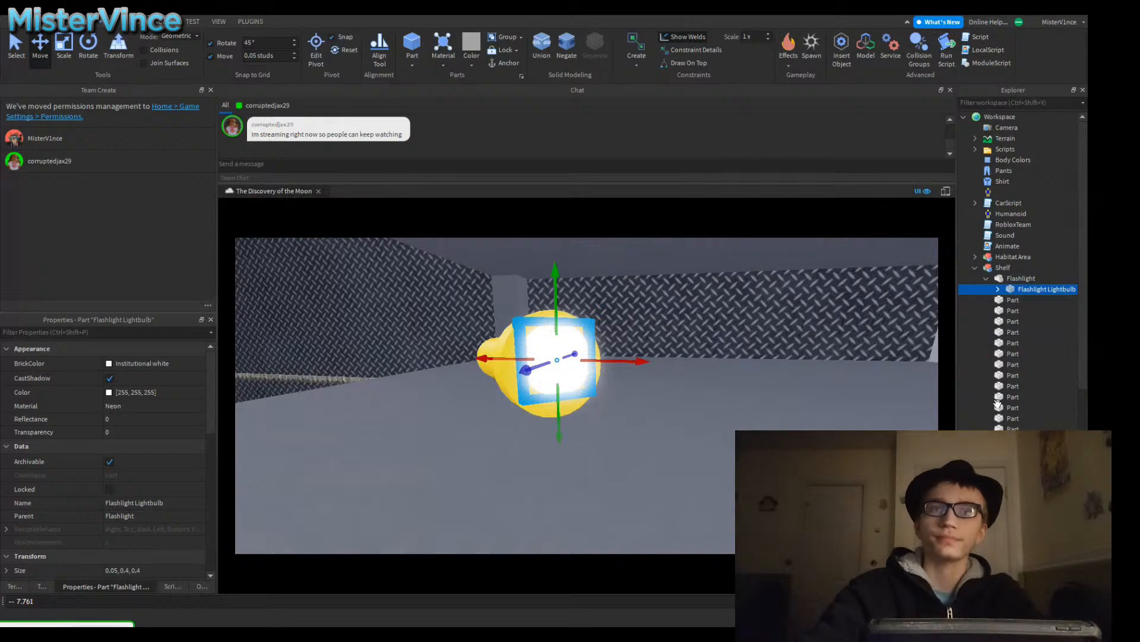
click(505, 344)
drag(512, 268, 512, 195)
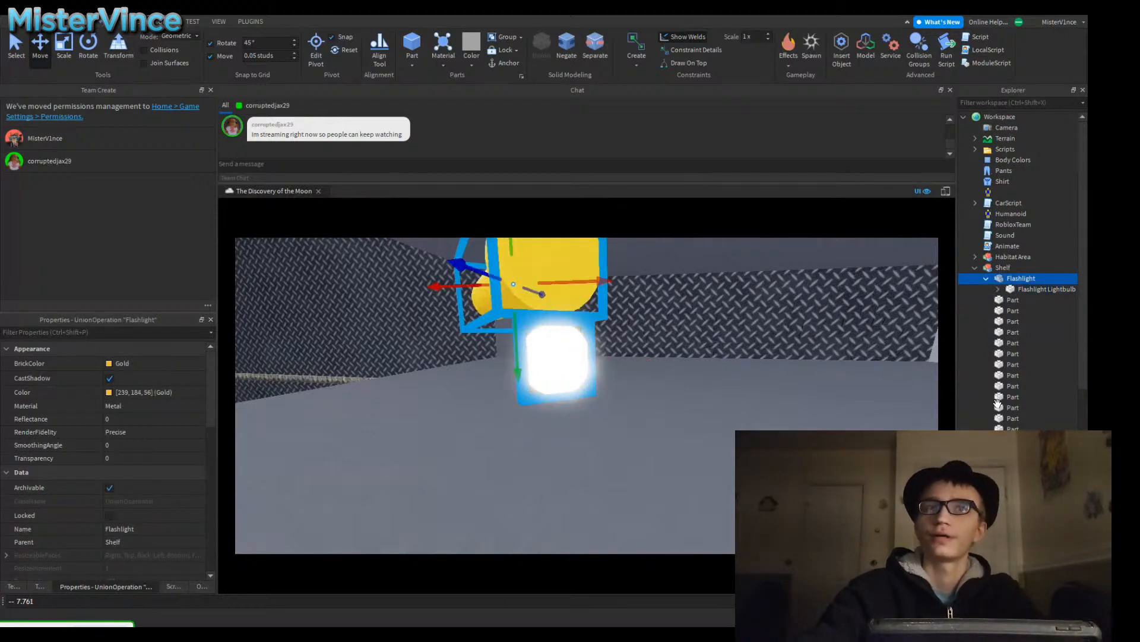
key(ctrl+z)
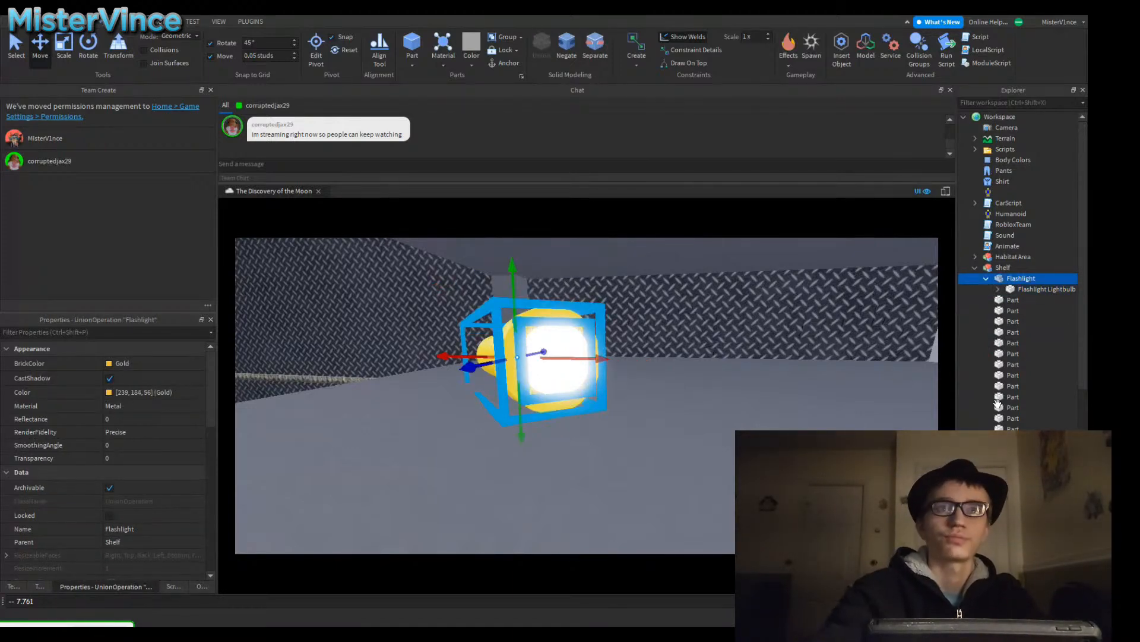
Step: Examine the Flashlight Lightbulb's alignment inside the flashlight's head from the front
click(552, 359)
right_drag(552, 359, 485, 360)
key(w)
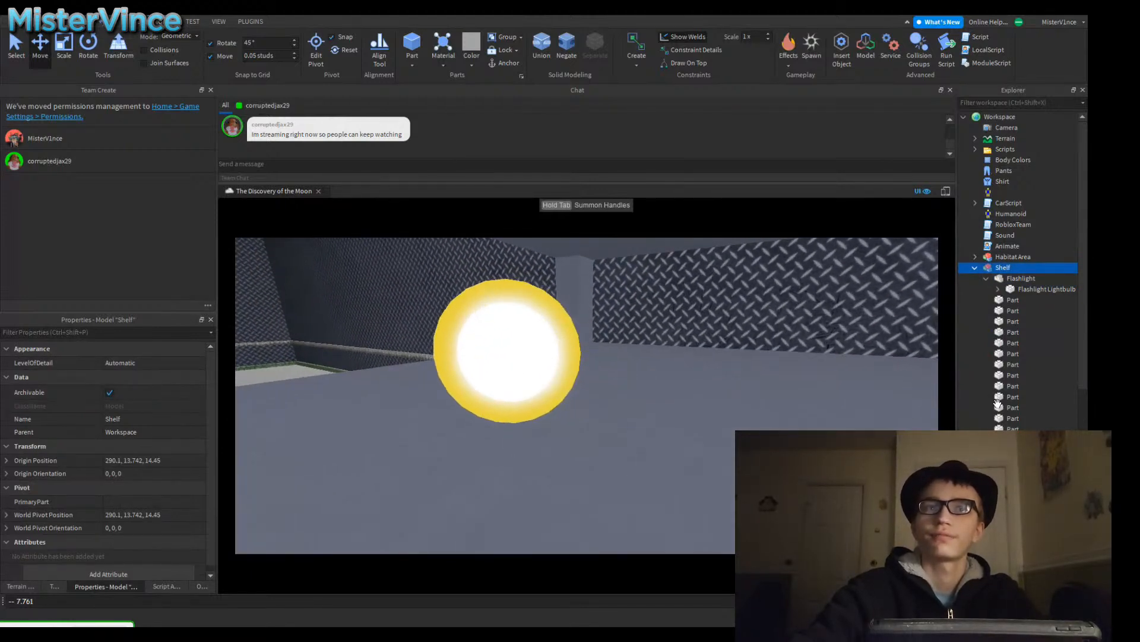
right_drag(998, 403, 1000, 408)
key(Down)
key(Down)
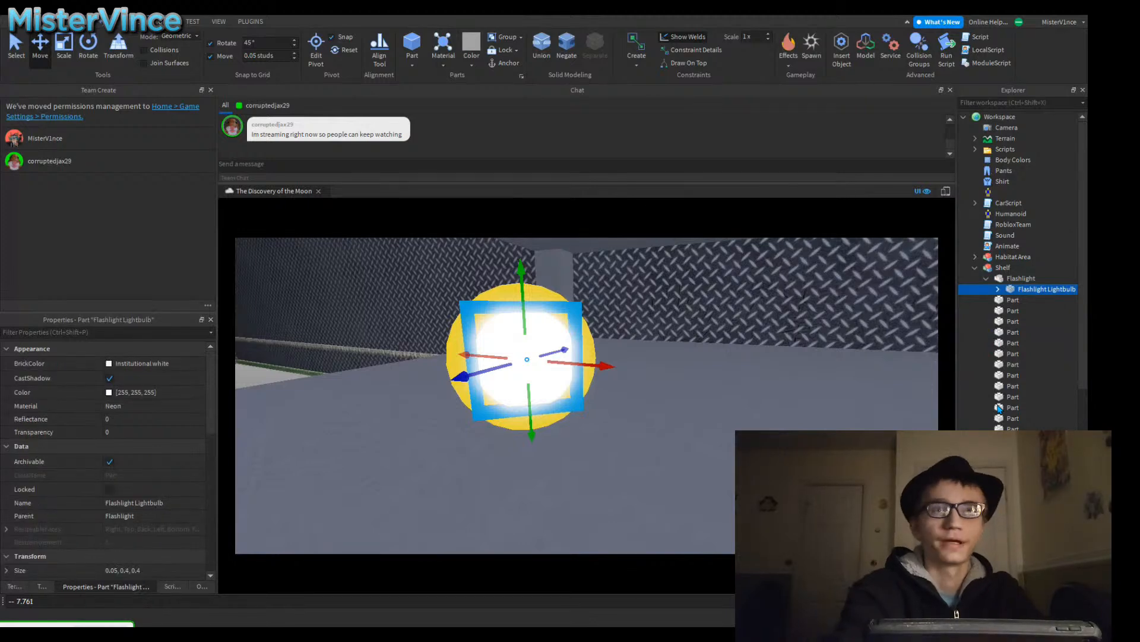
key(w)
Step: Copy the Flashlight union's position 292.266, 11.26, 13.619 and apply it to the Flashlight Lightbulb
key(Up)
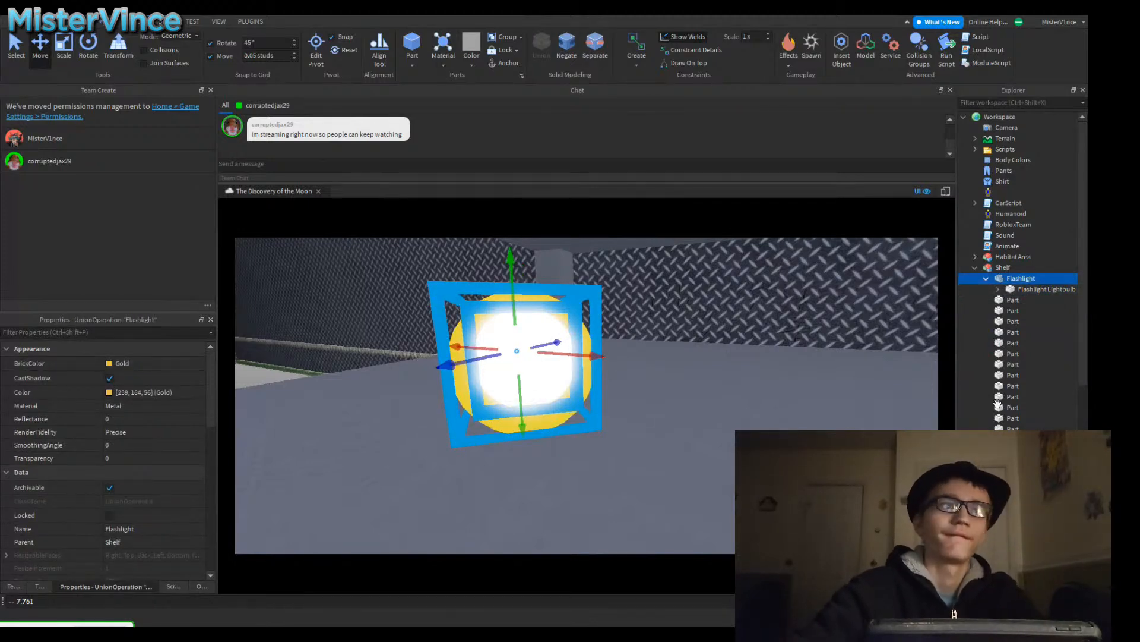
scroll(106, 487, down, 3)
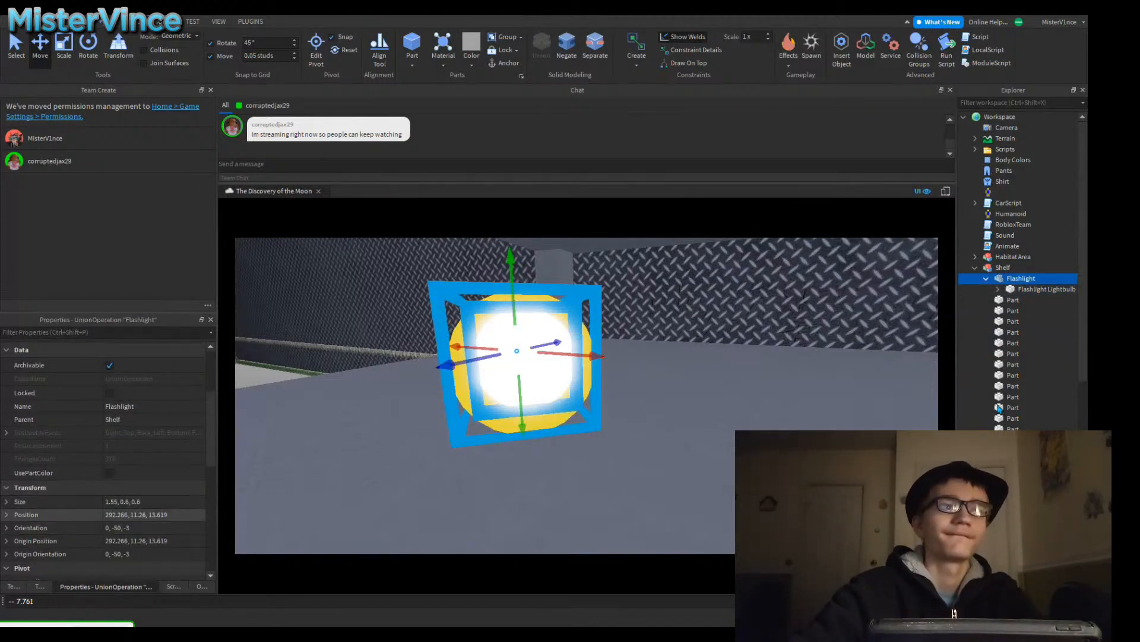
click(137, 514)
key(ctrl+c)
click(1045, 289)
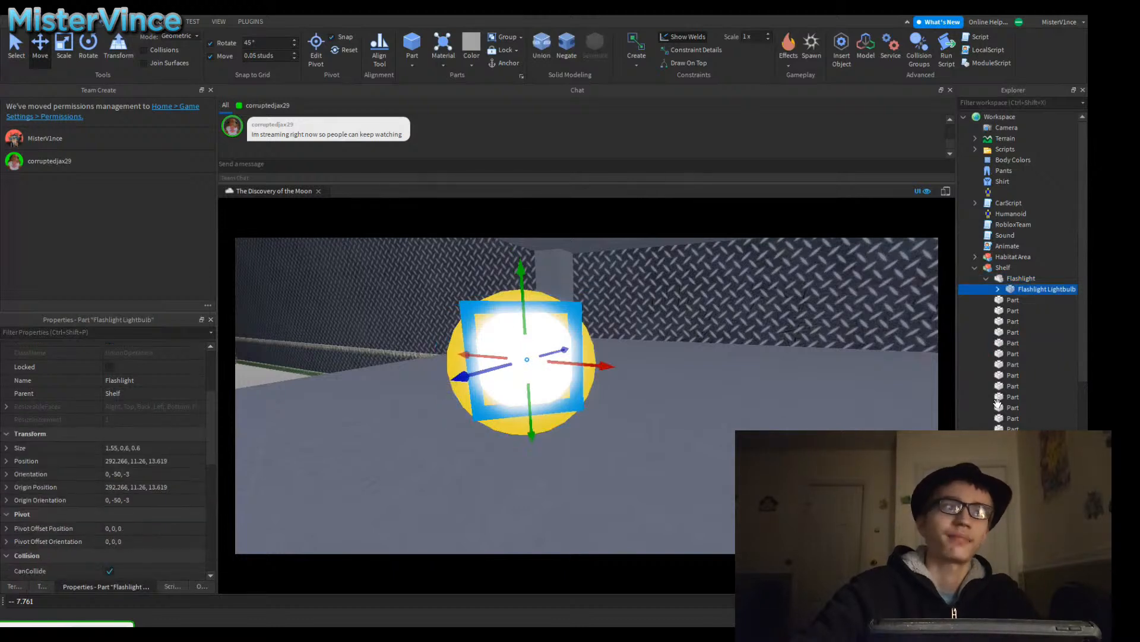
click(138, 461)
key(ctrl+v)
key(Return)
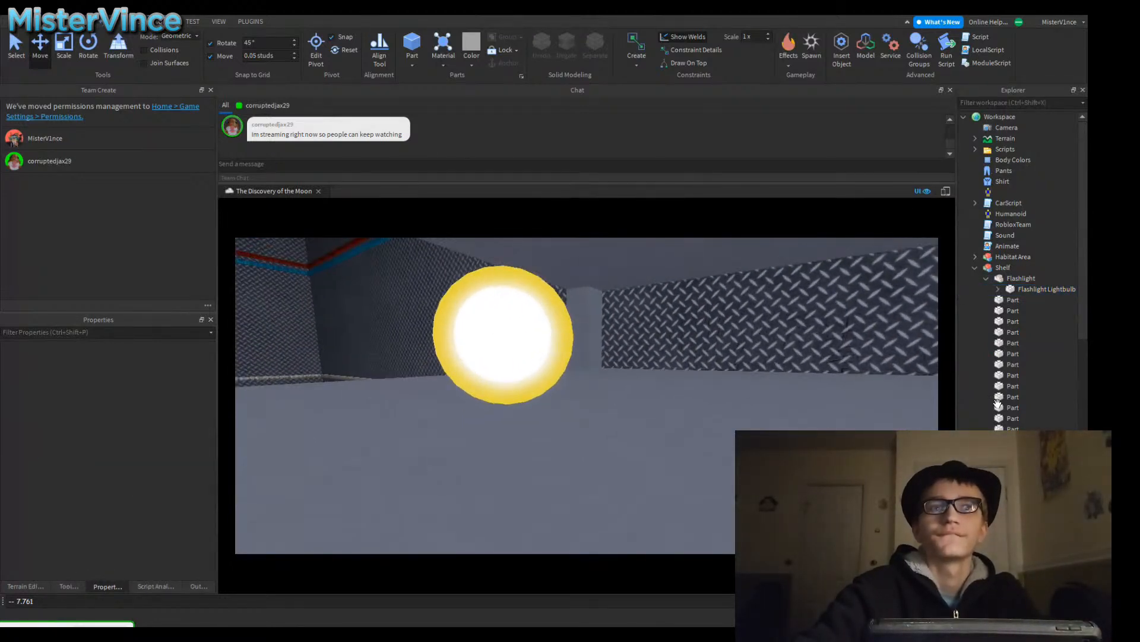
Step: Examine the finished flashlight in the shelf and the items above it, up to the astronaut helmet on the top board
right_drag(998, 404, 1000, 408)
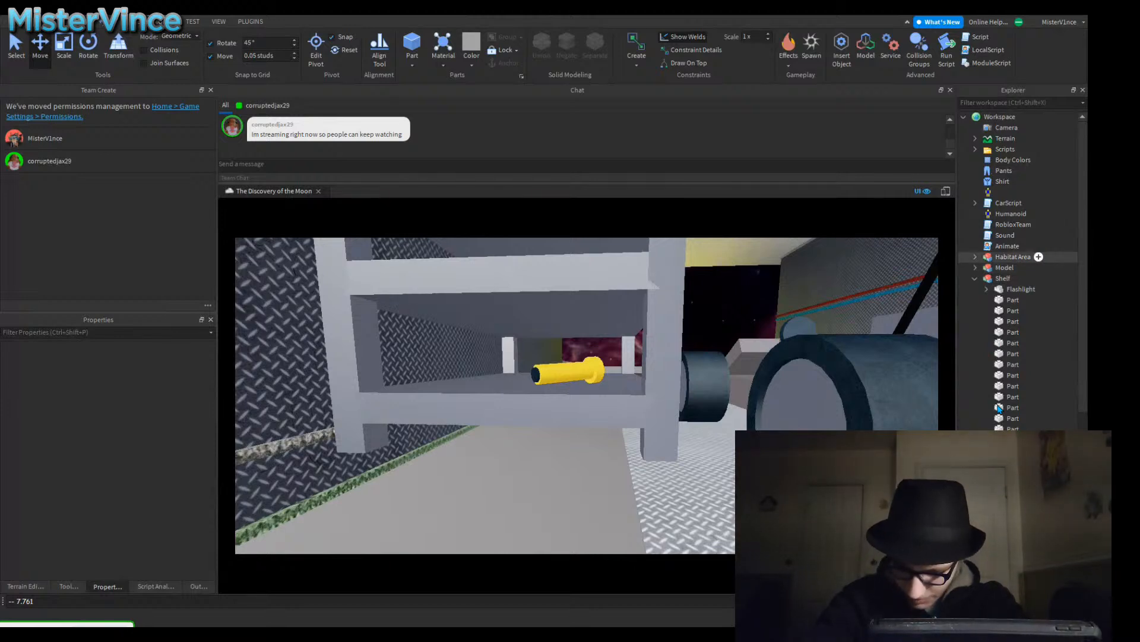
key(Down)
key(Down)
key(Down)
key(Down)
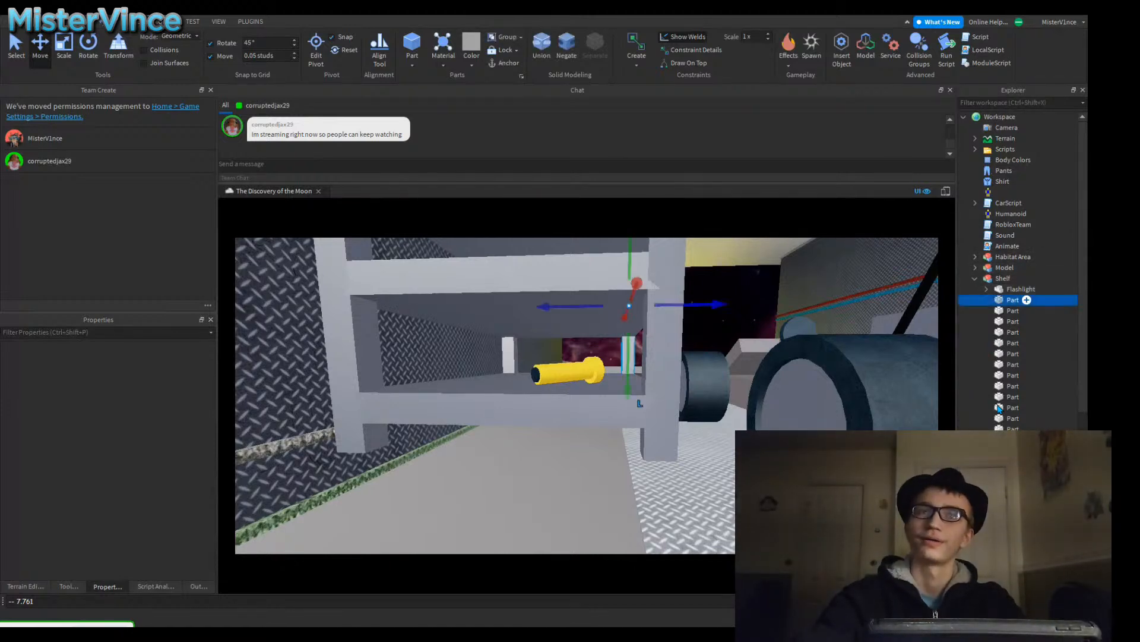
key(f)
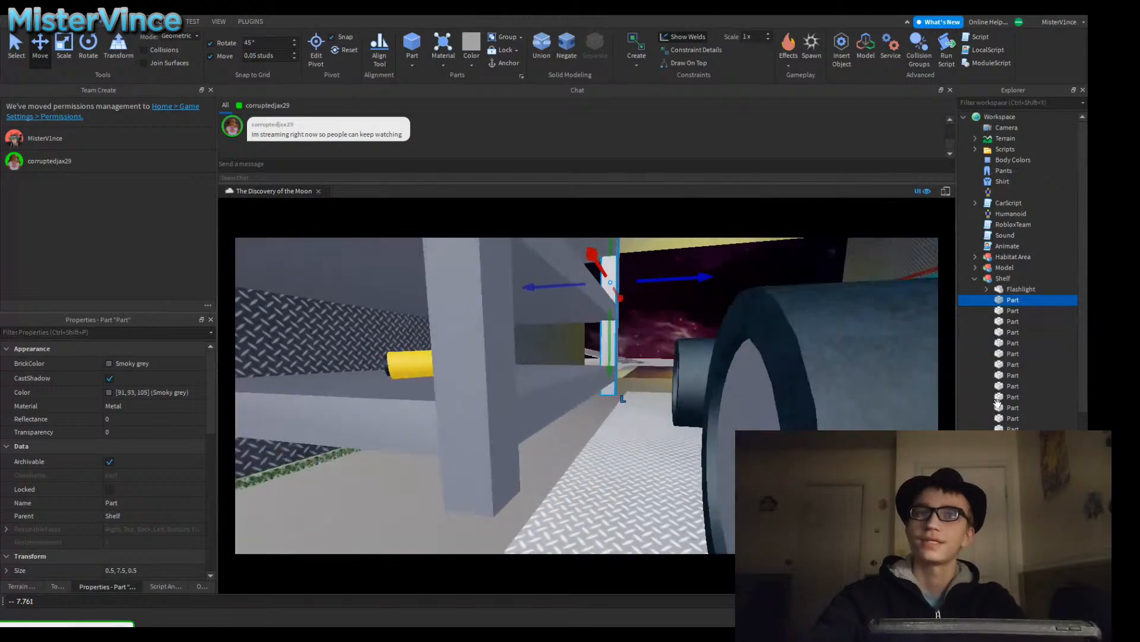
key(q)
key(e)
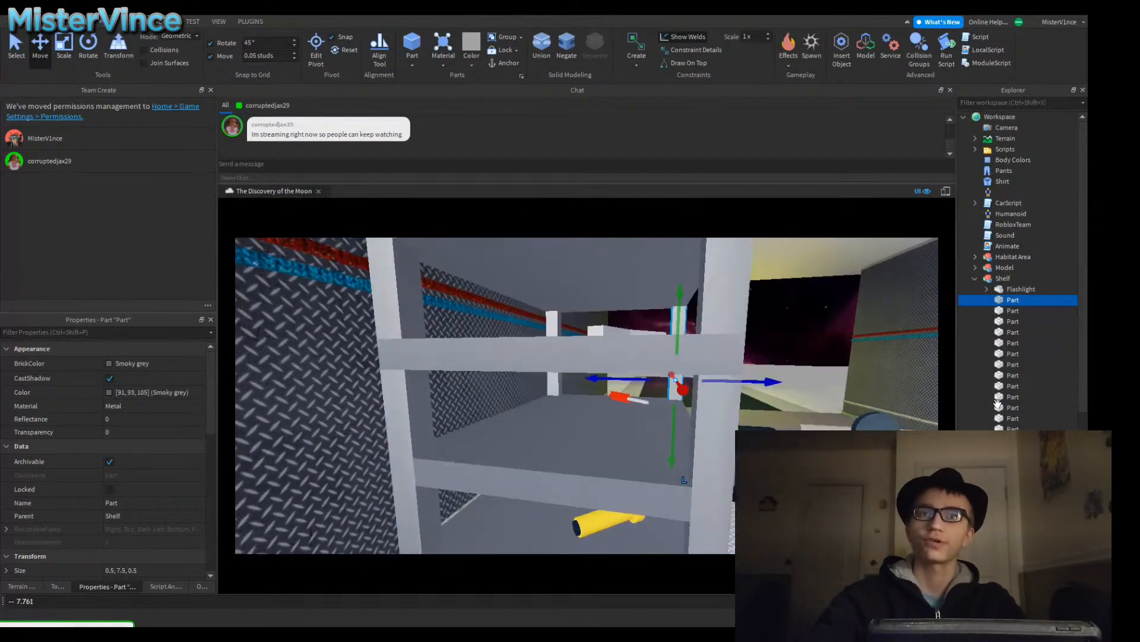
key(s)
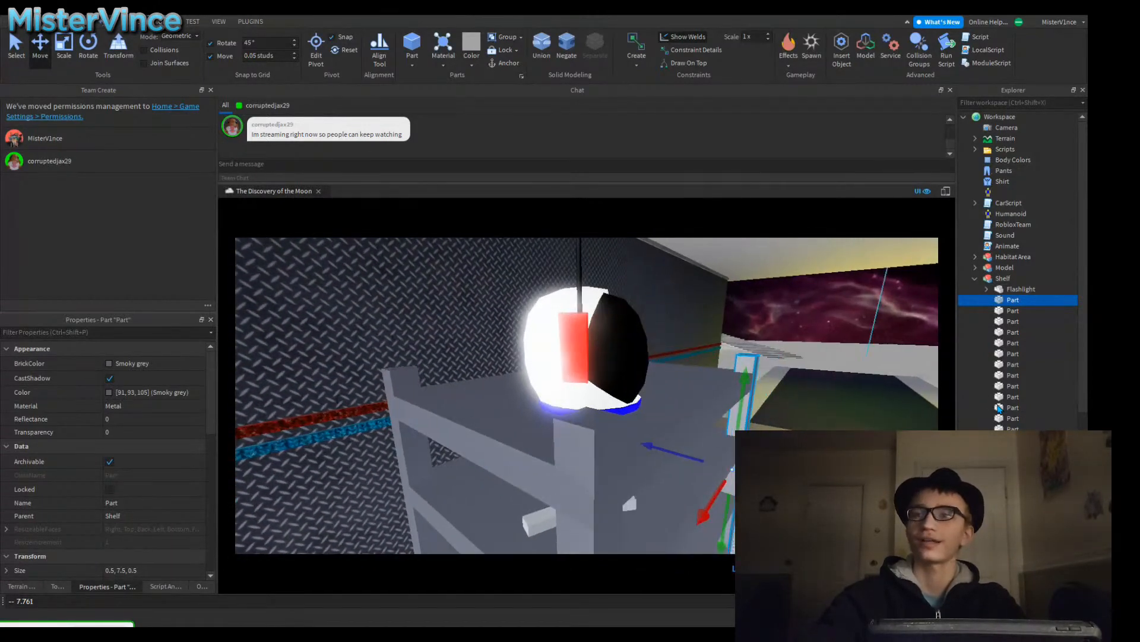
scroll(1000, 408, down, 1)
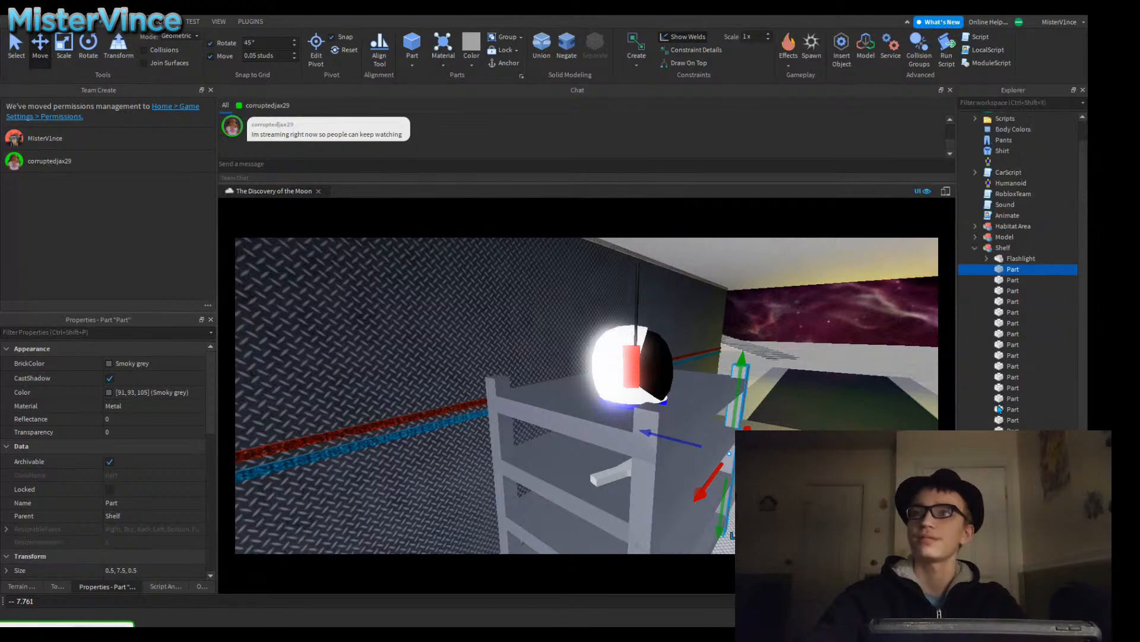
scroll(1000, 409, up, 5)
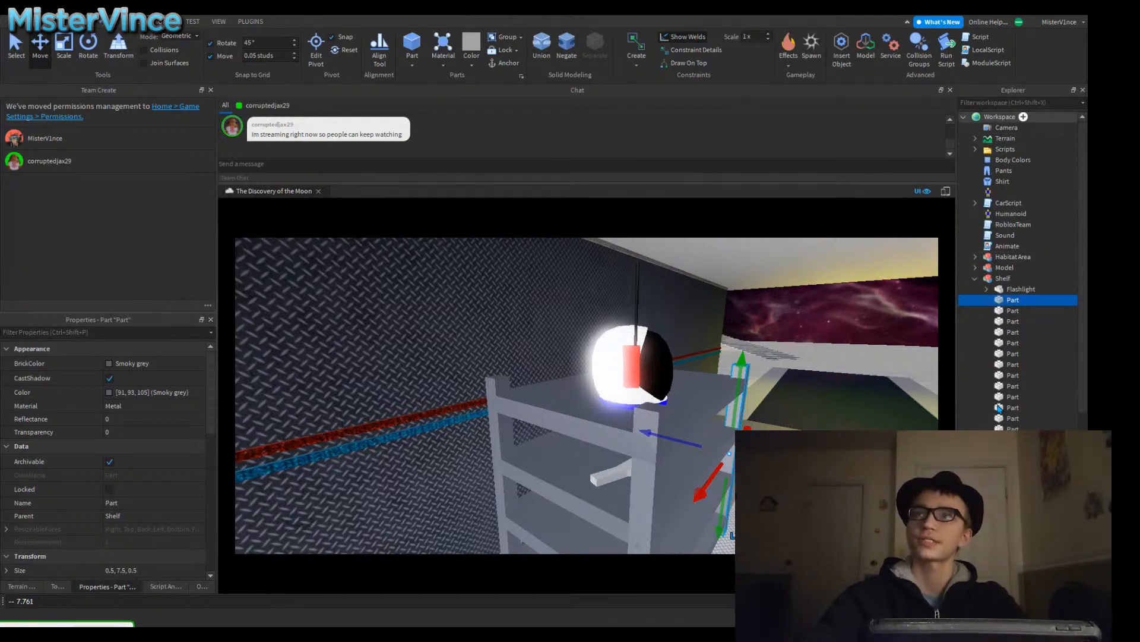
key(ctrl+i)
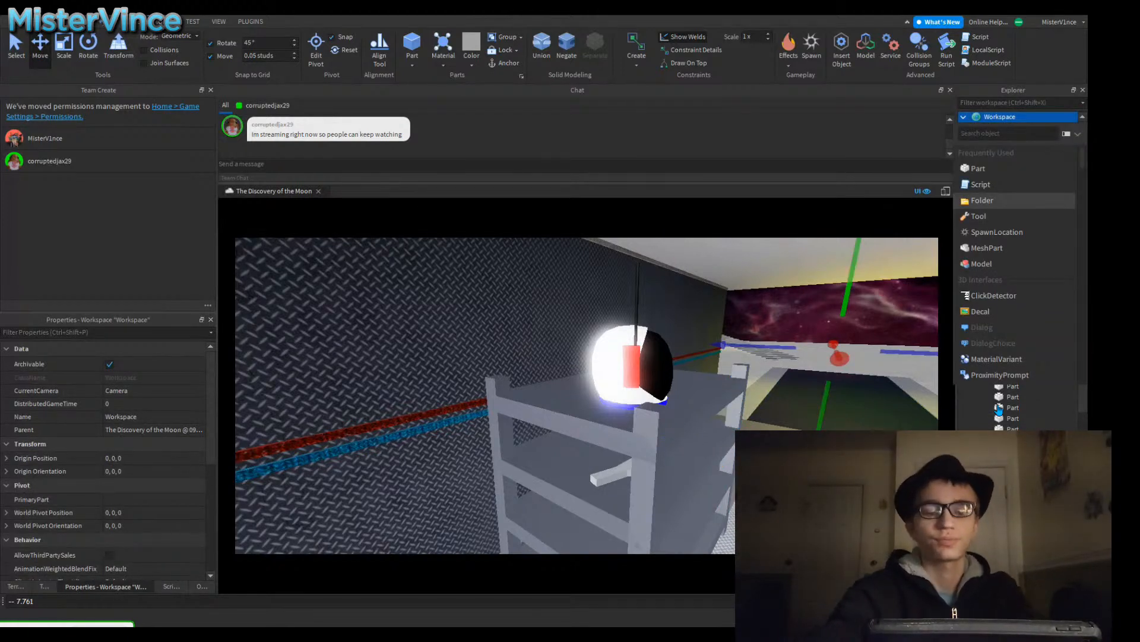
text(mes)
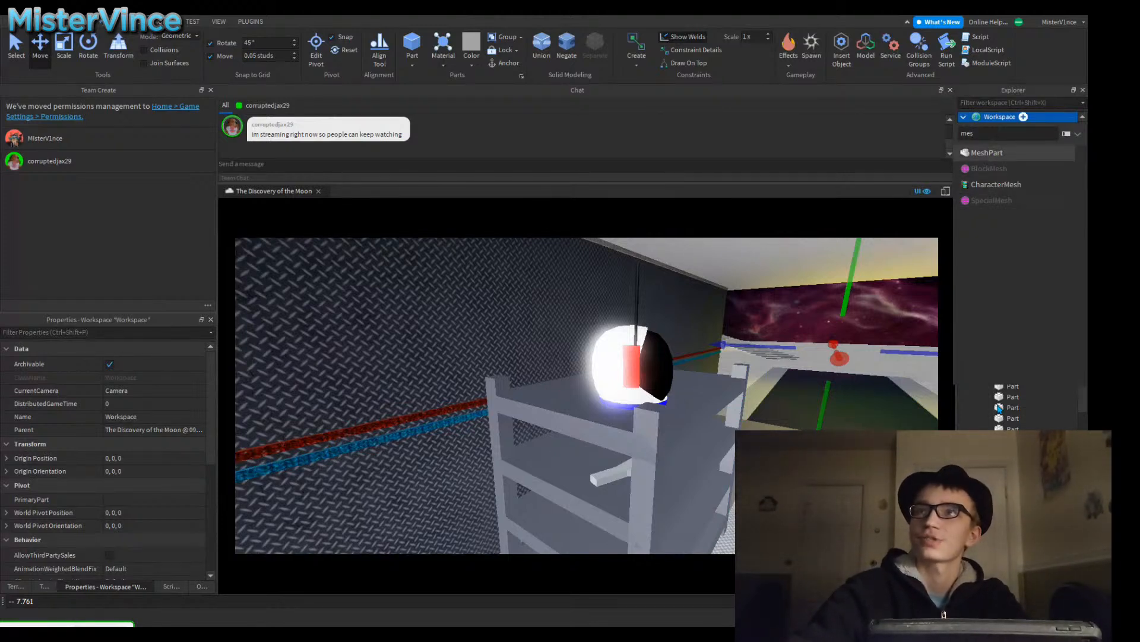
key(Escape)
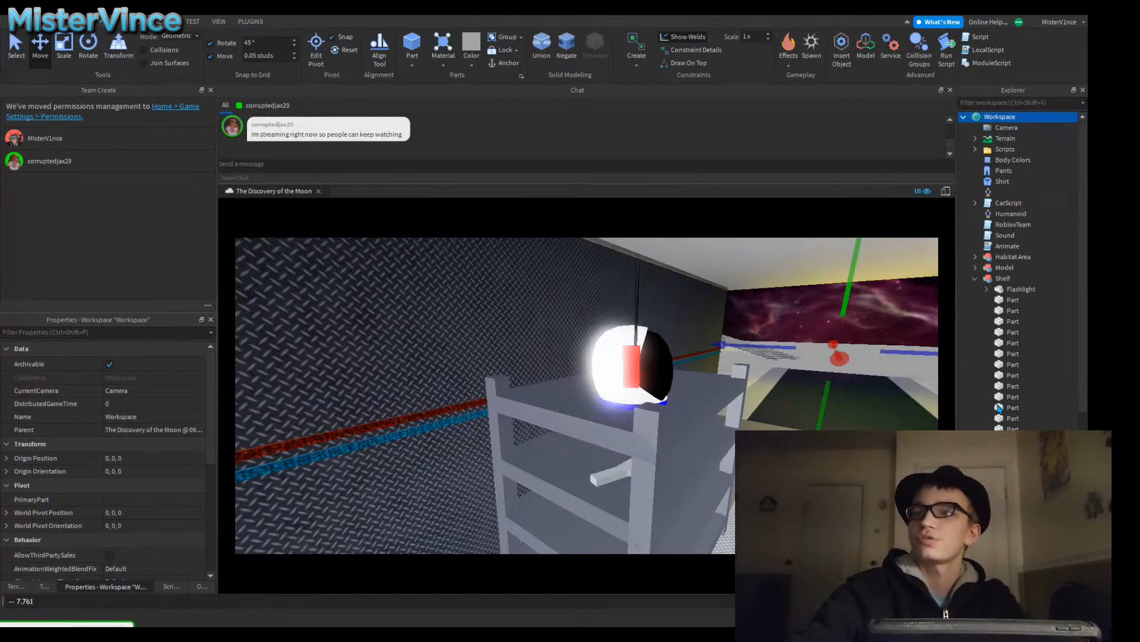
Step: Bring the Handle mesh part of the Astronaut's Helmet accessory into the Shelf model
scroll(999, 408, down, 5)
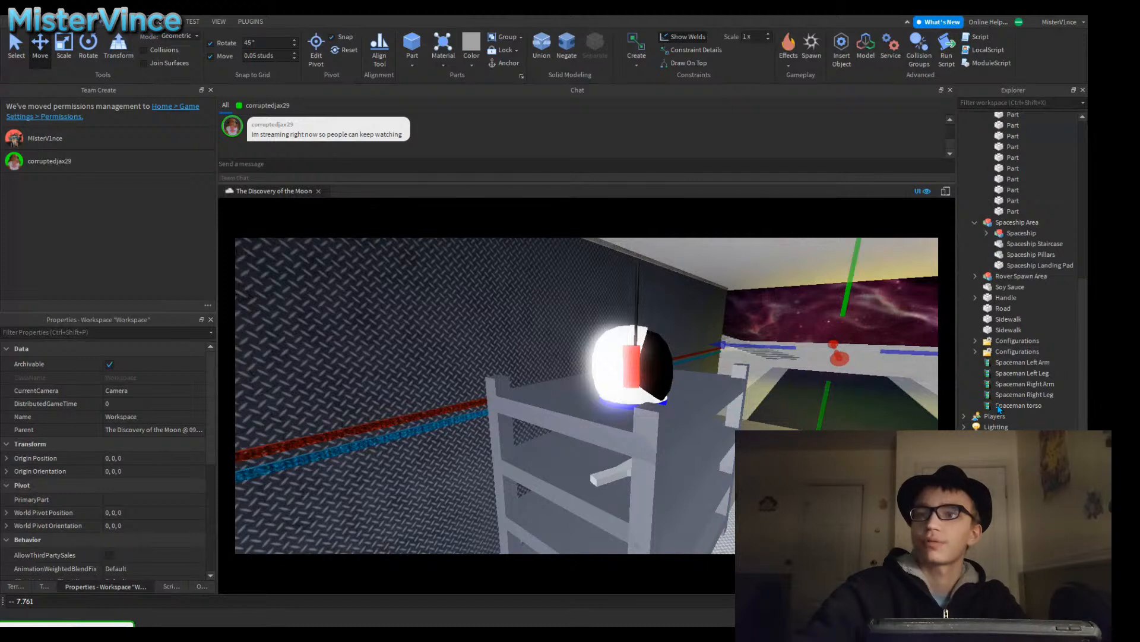
click(999, 409)
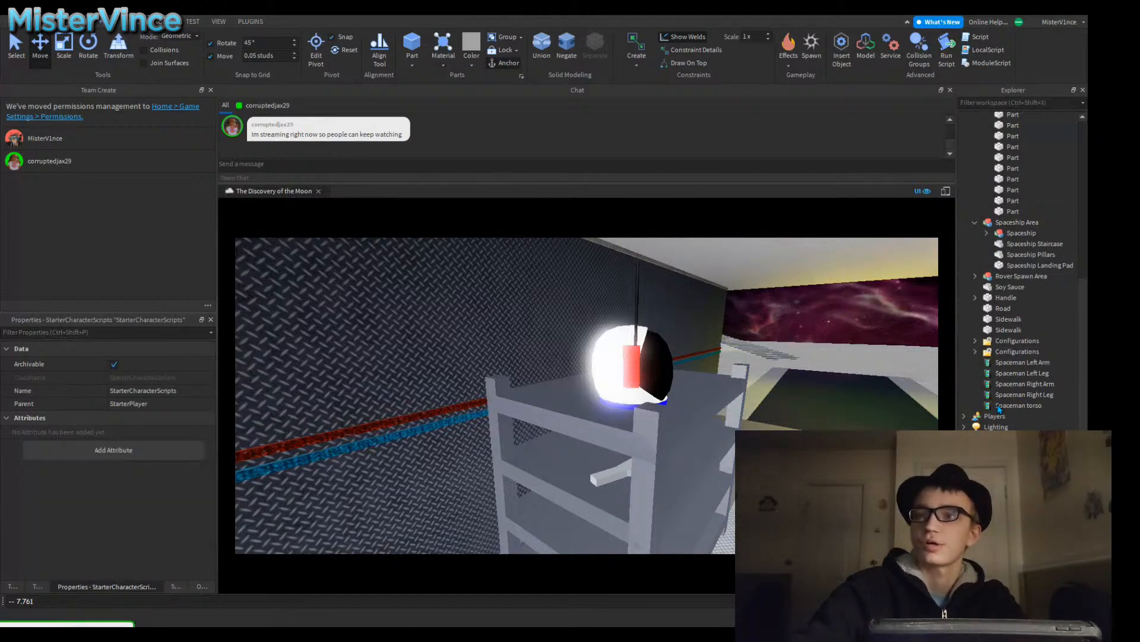
scroll(999, 409, down, 2)
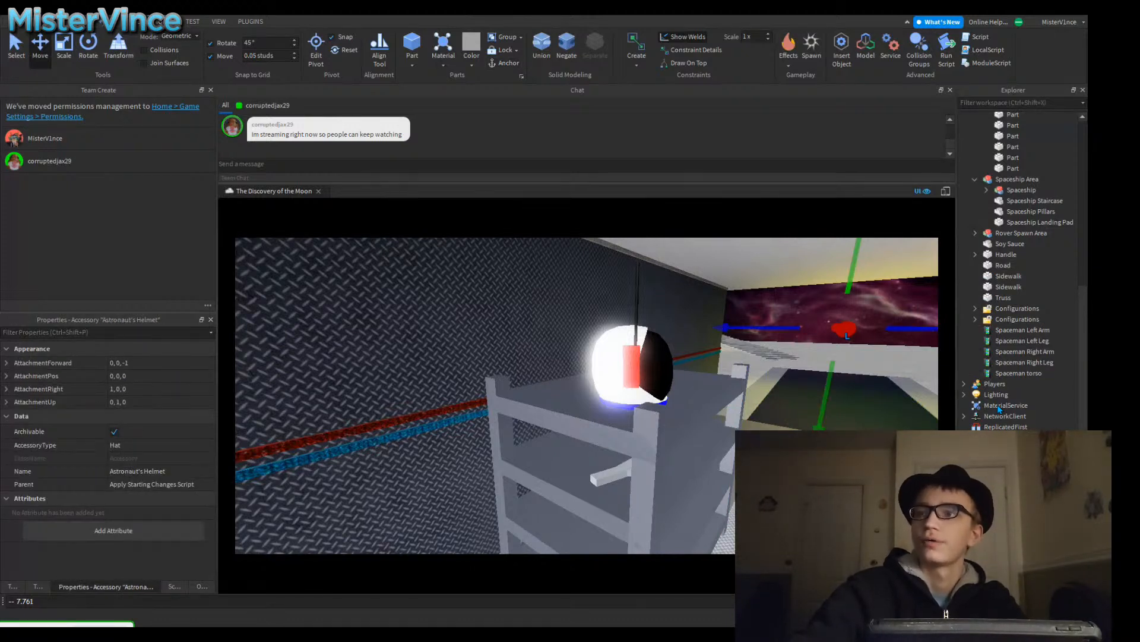
scroll(999, 404, up, 9)
drag(998, 408, 999, 278)
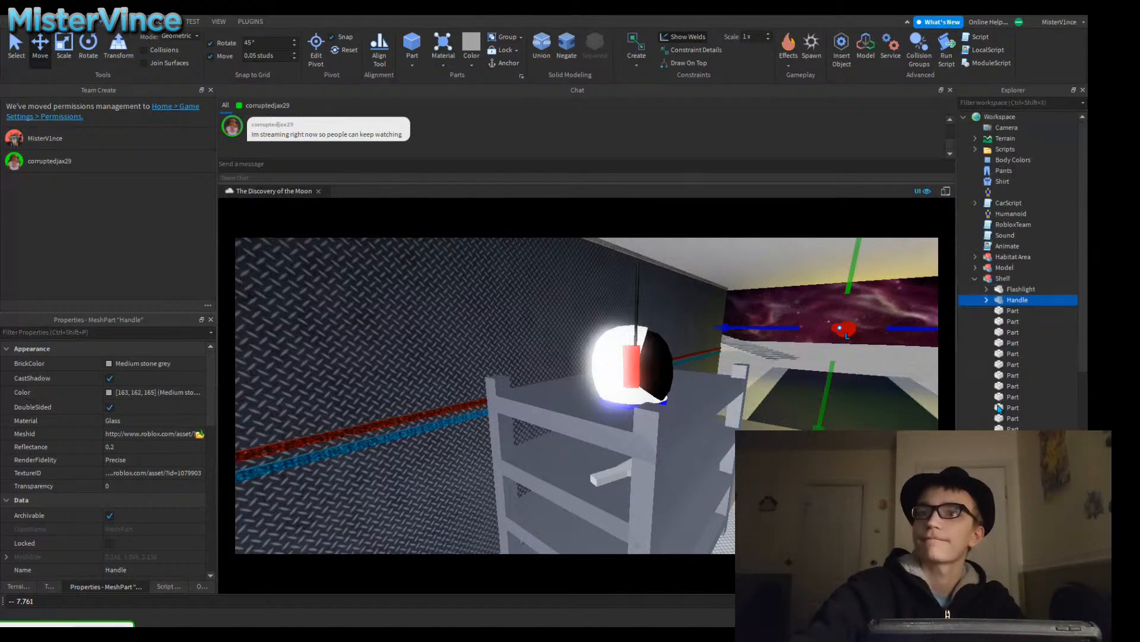
Step: Anchor the Handle mesh part in the Shelf model
scroll(107, 508, down, 5)
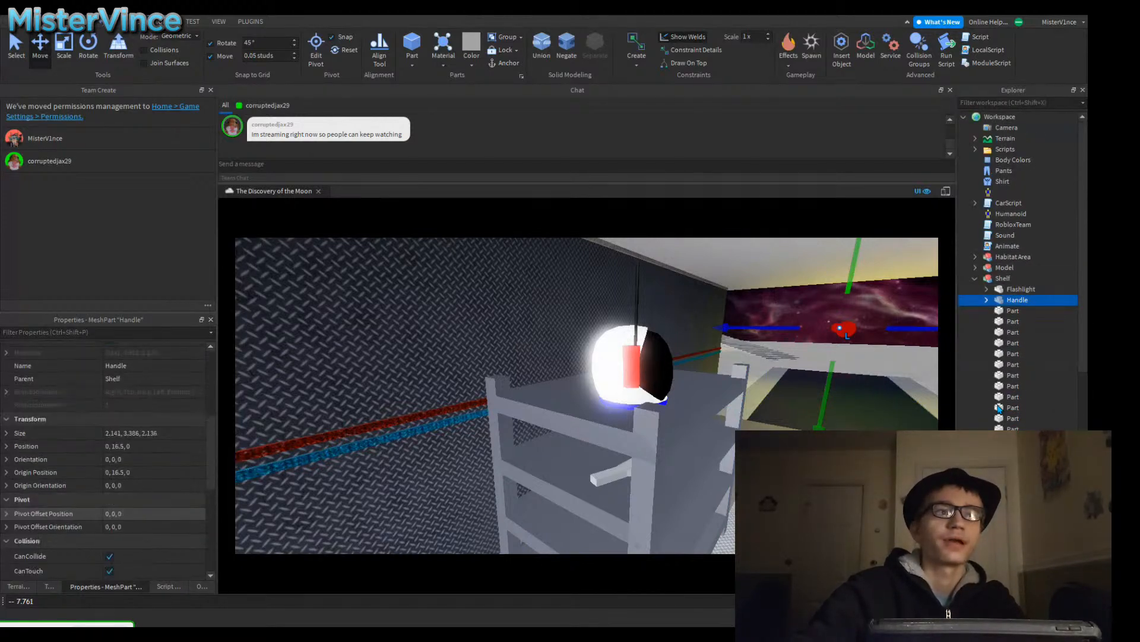
scroll(107, 522, down, 2)
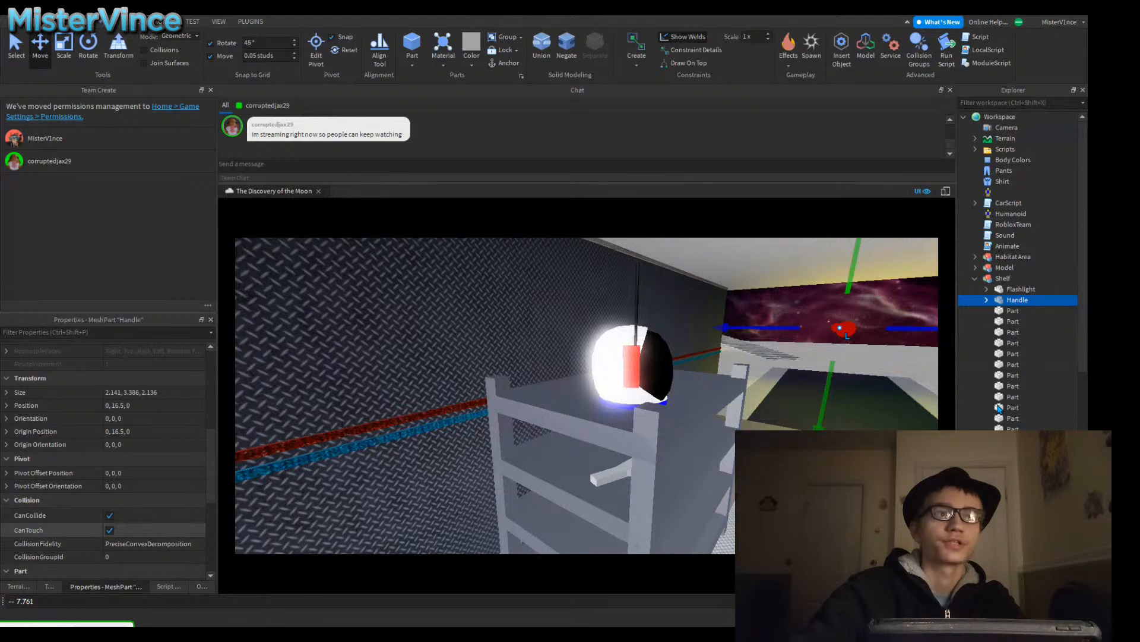
scroll(107, 522, down, 6)
click(53, 463)
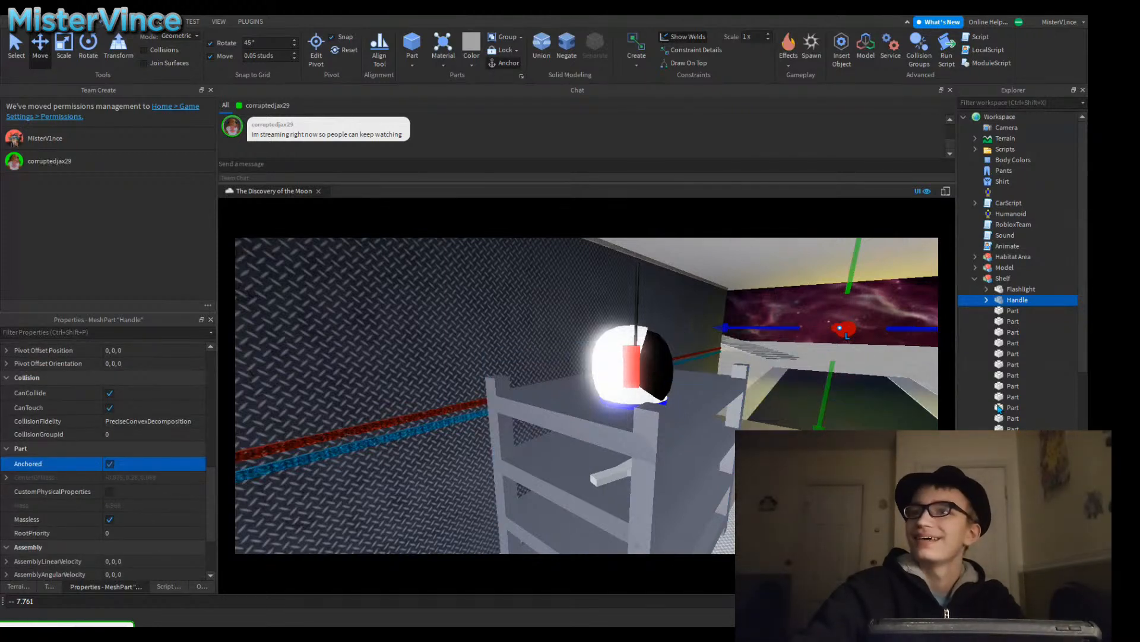
Step: Copy the old helmet part's origin position 292.004, 17.789, 13.403 and return to the Handle mesh part
scroll(1000, 408, down, 2)
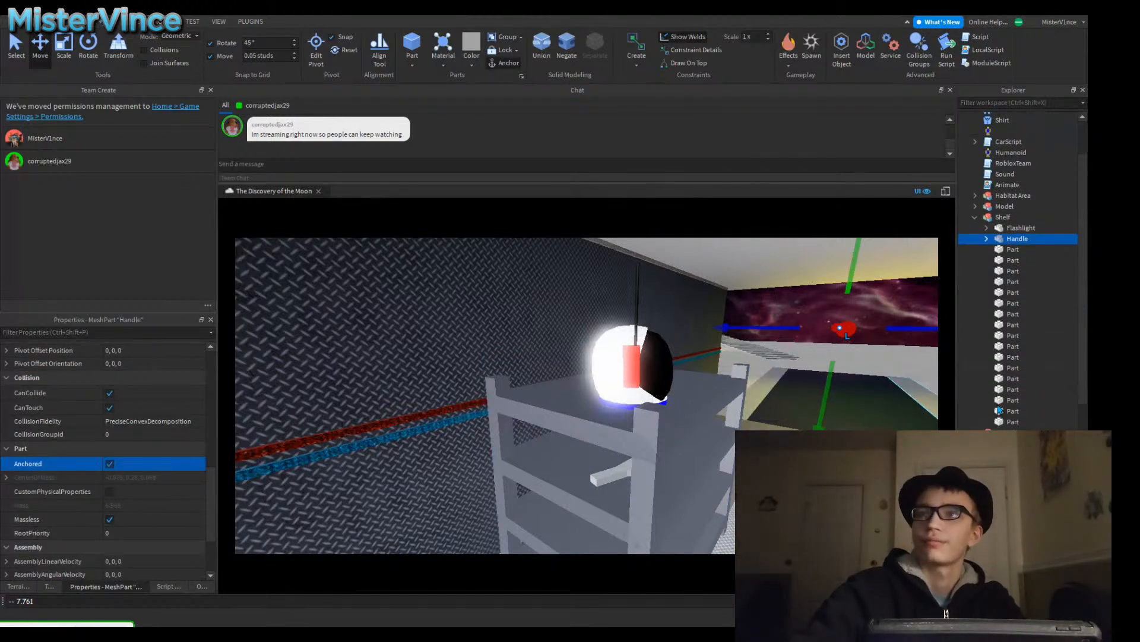
click(1010, 443)
scroll(107, 439, up, 2)
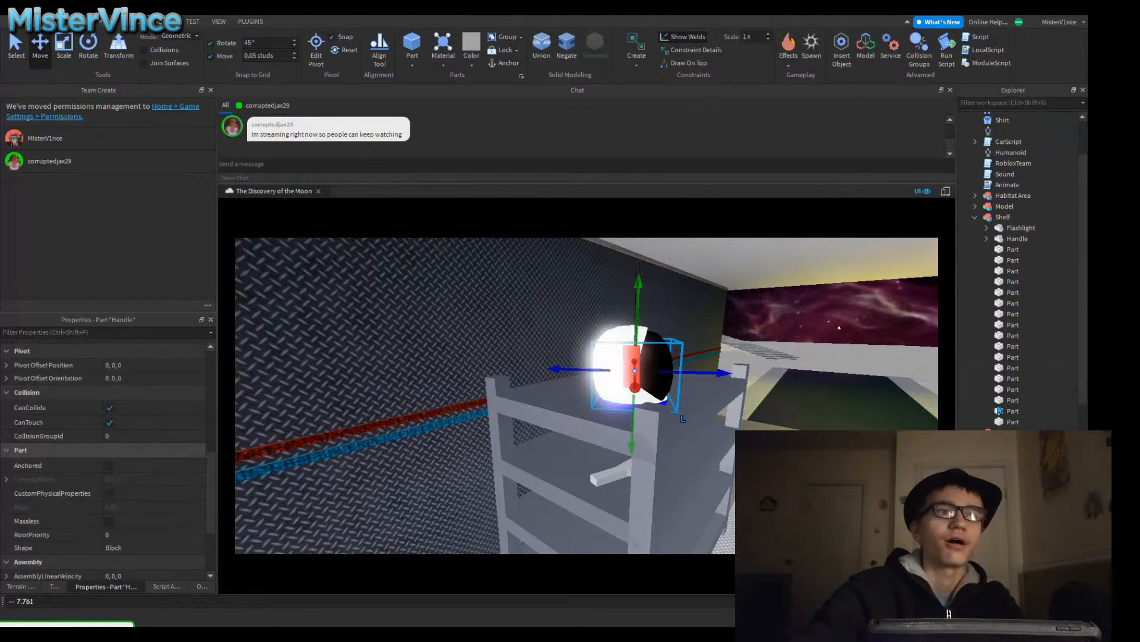
scroll(107, 448, up, 1)
click(138, 365)
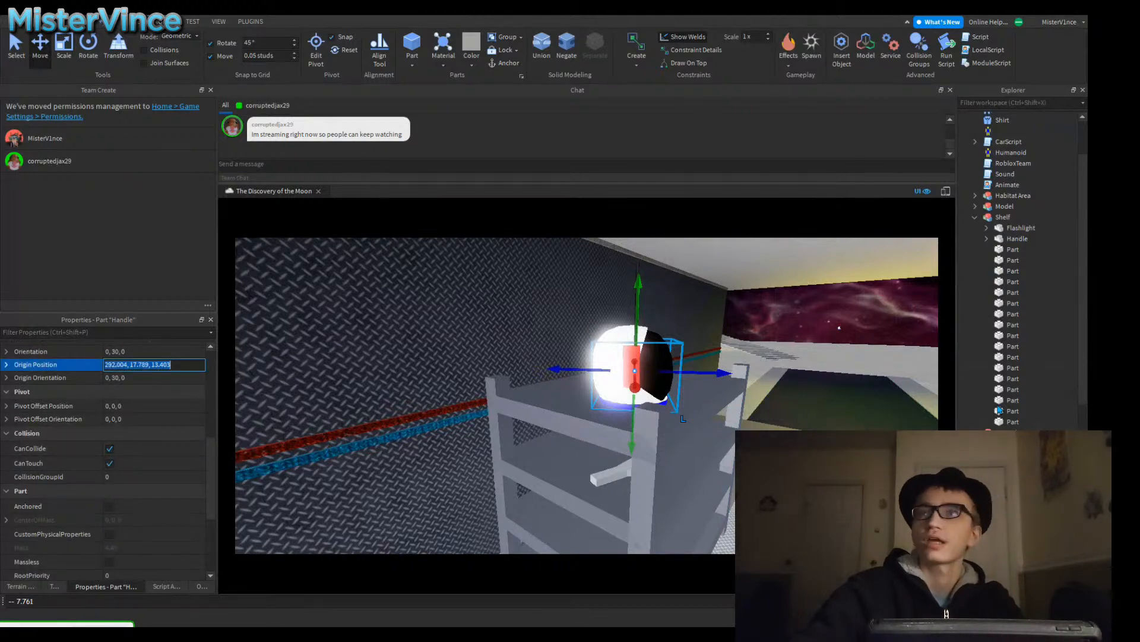
click(1017, 238)
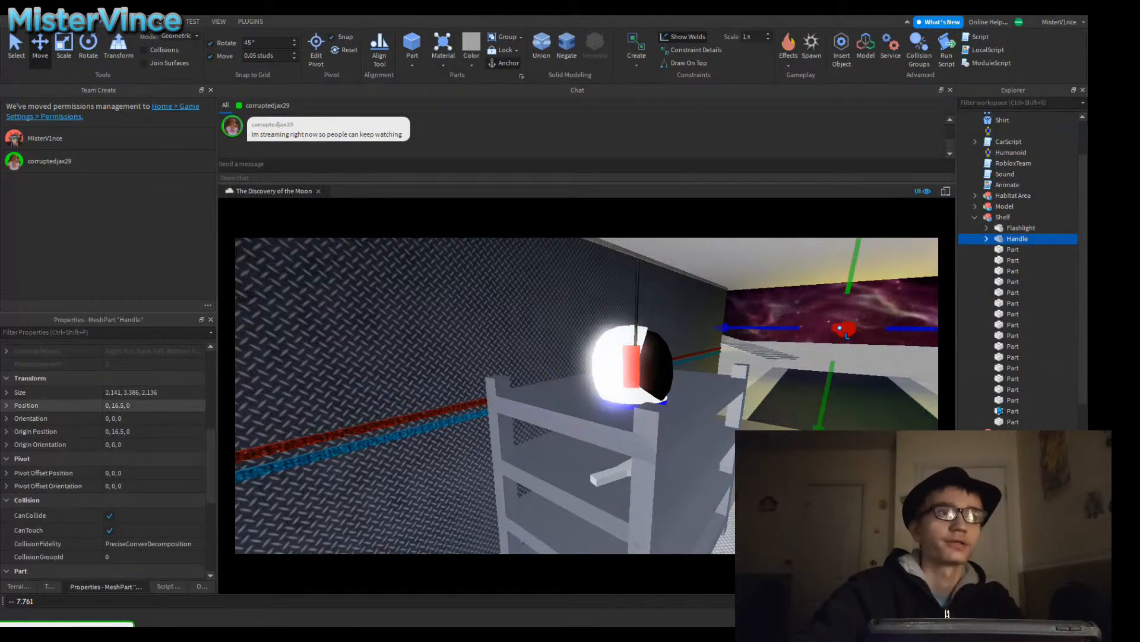
click(136, 392)
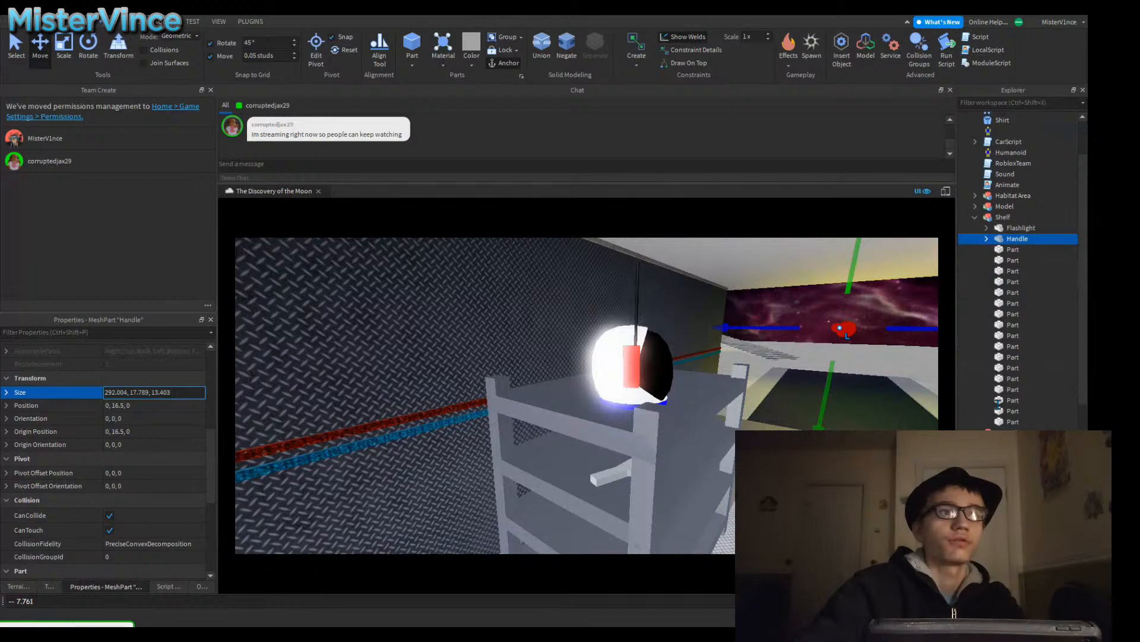
key(Return)
right_drag(357, 392, 333, 386)
key(ctrl+z)
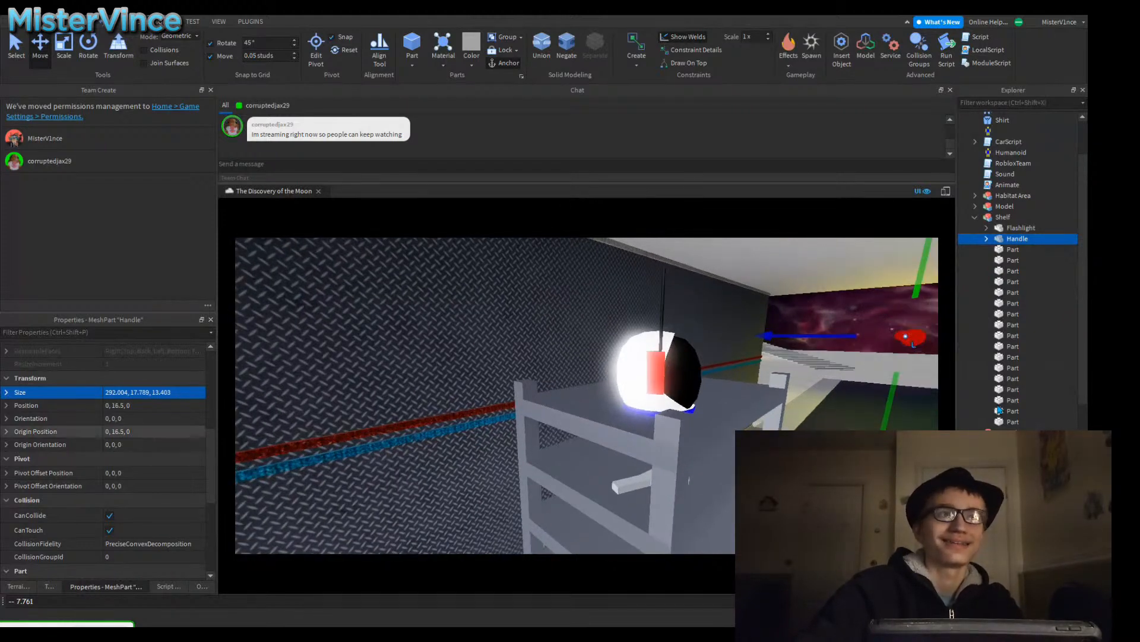
Step: Set the Handle mesh part's position to 292.004, 17.789, 13.403 and its orientation to 0, 30, 0, matching the old helmet part
key(ctrl+z)
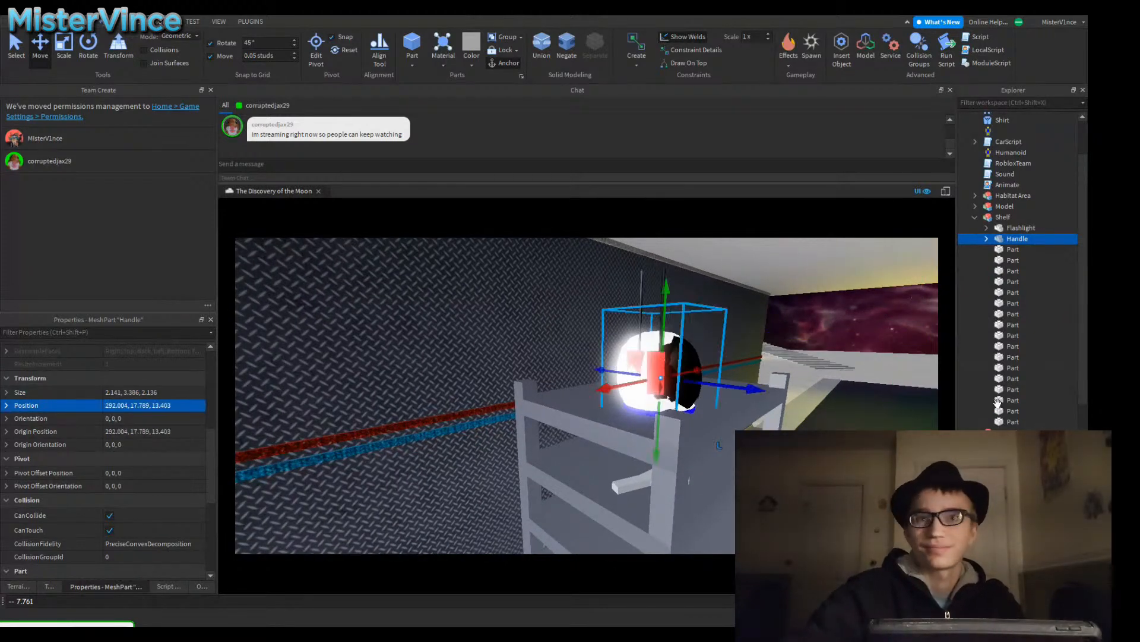
key(ctrl+z)
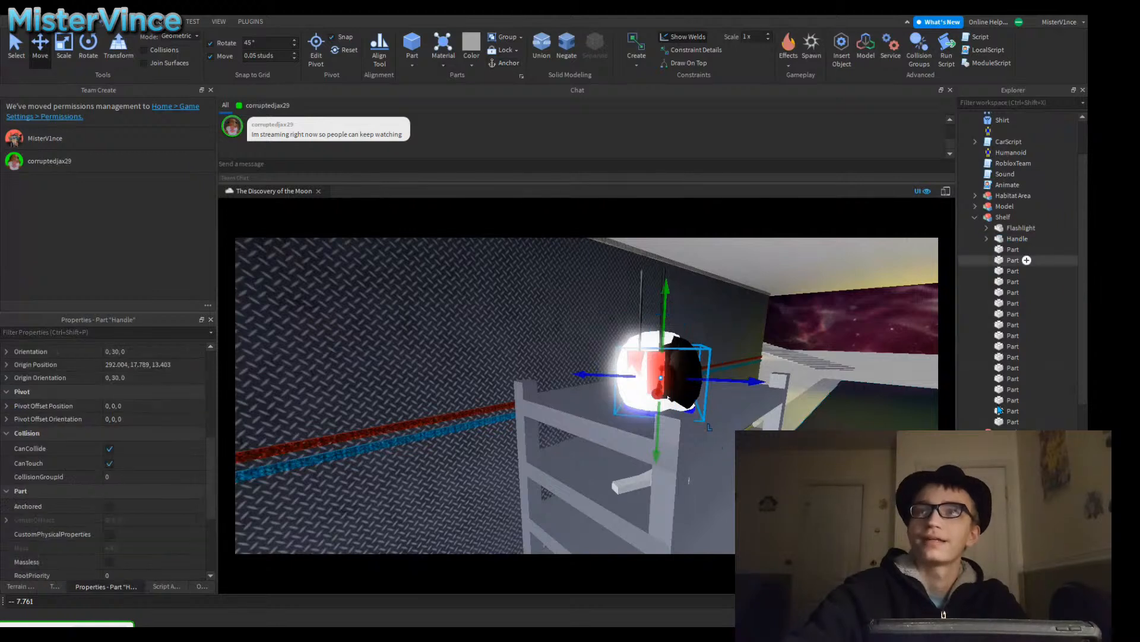
key(ctrl+y)
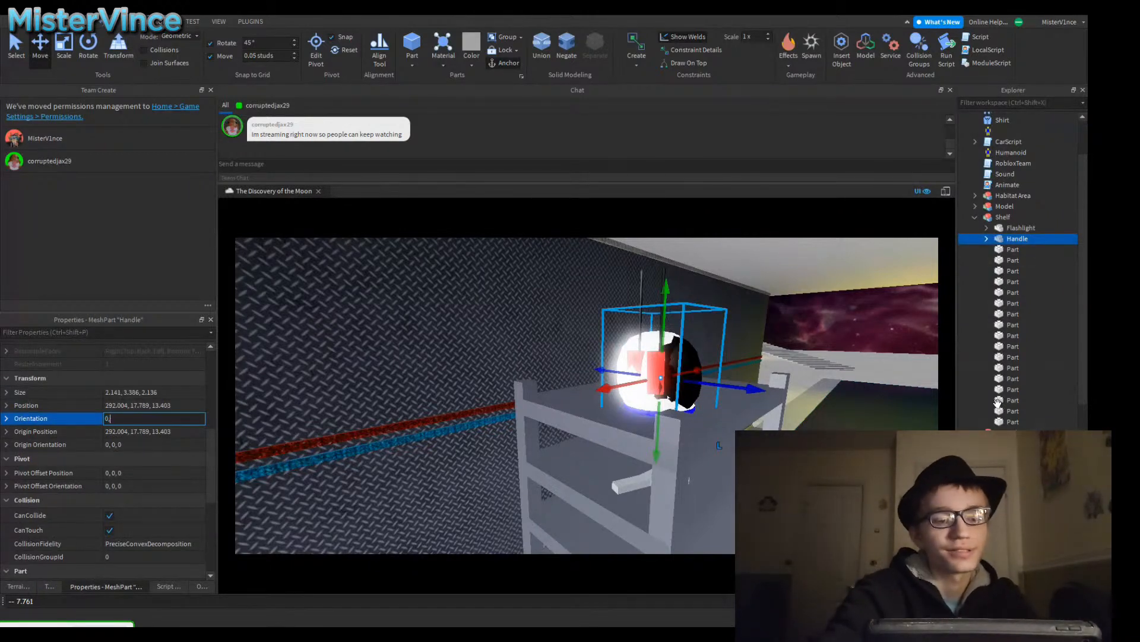
key(Return)
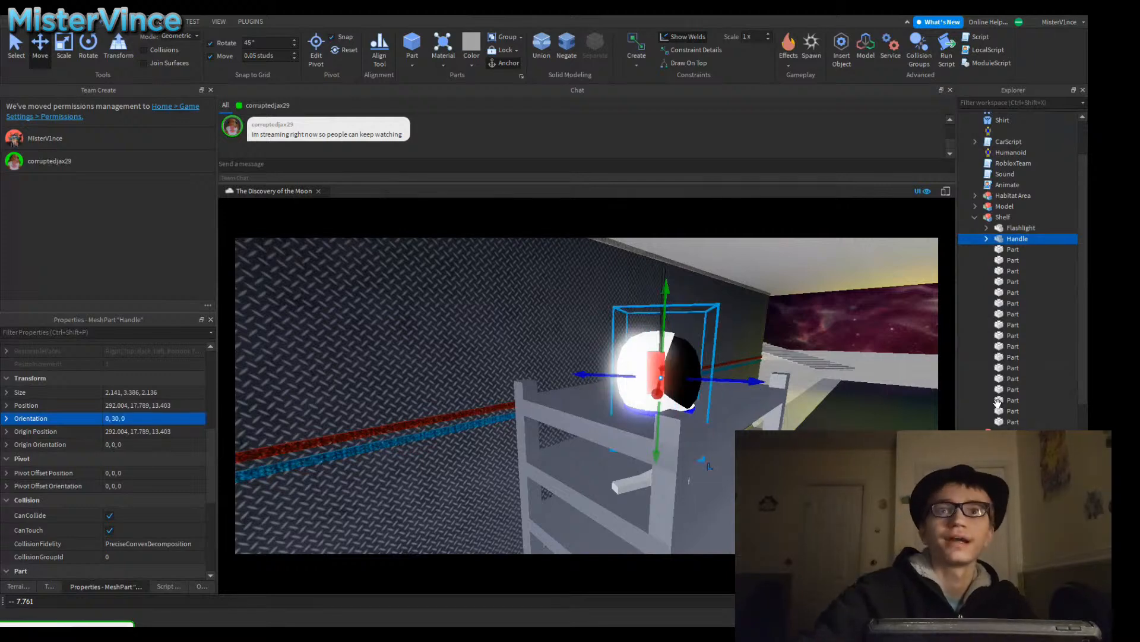
Step: Delete the old helmet Handle part that overlaps the new mesh part on top of the shelf
key(w)
key(w)
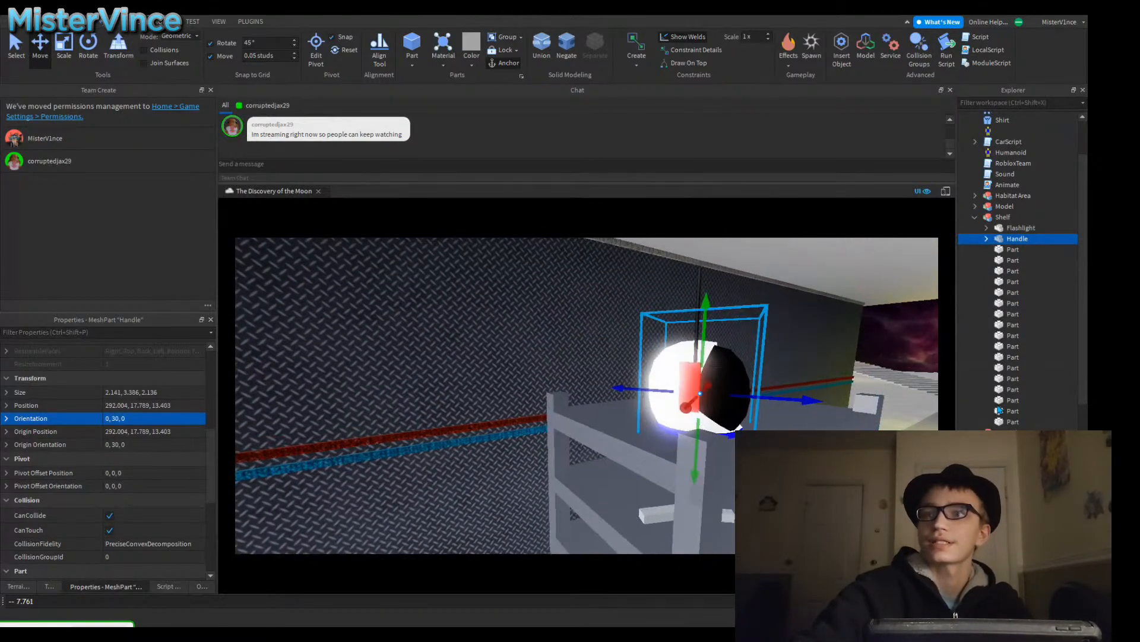
key(d)
click(1000, 410)
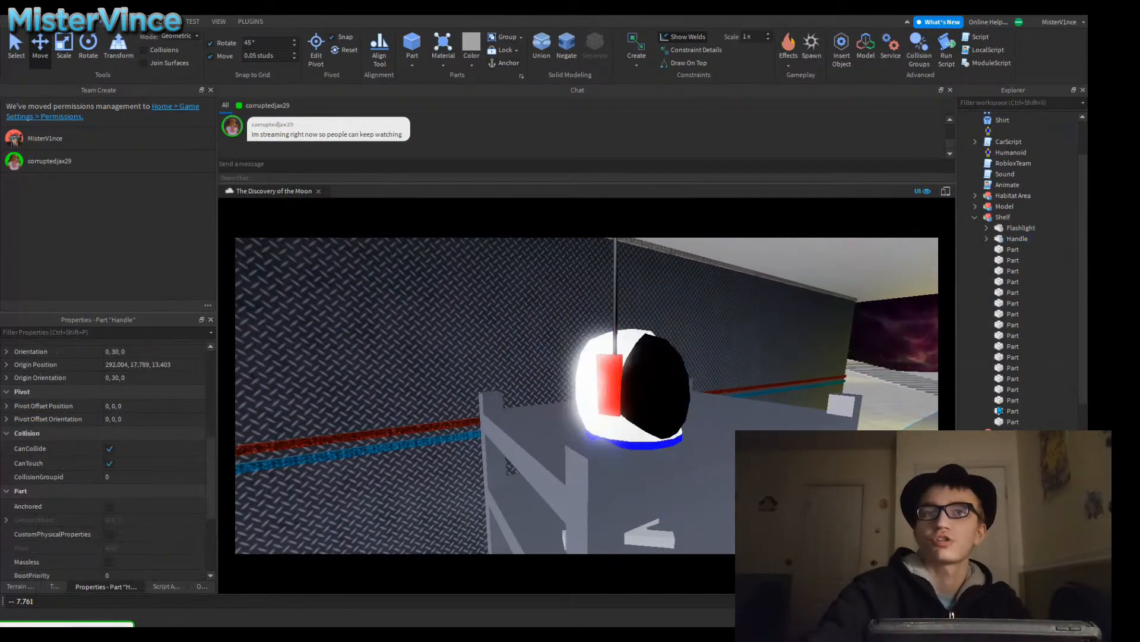
key(Delete)
Step: Raise the Handle mesh part slightly so the helmet's blue base rests on the shelf's top board
right_drag(997, 403, 998, 403)
key(d)
key(w)
key(a)
key(s)
key(w)
key(s)
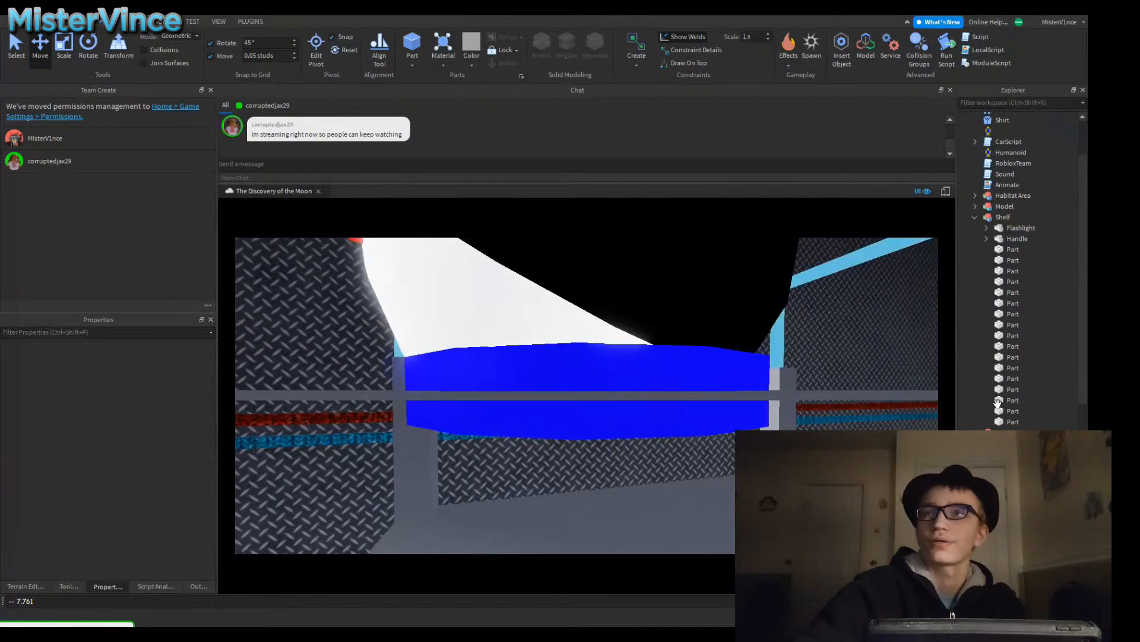
click(1017, 238)
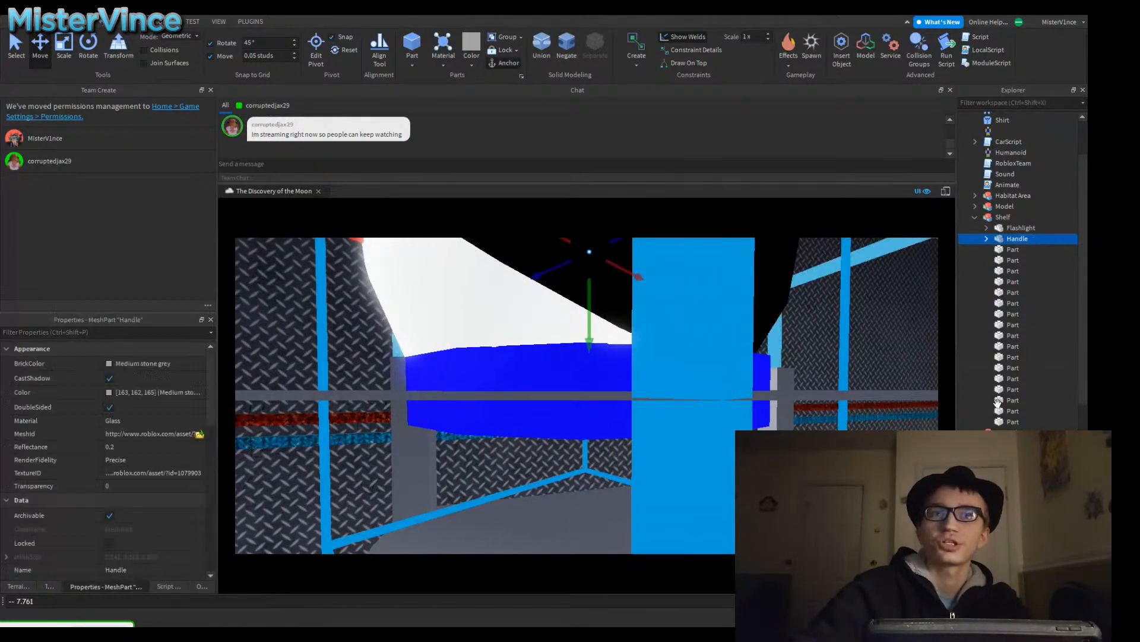
drag(589, 344, 590, 318)
right_drag(589, 317, 624, 314)
click(611, 303)
key(s)
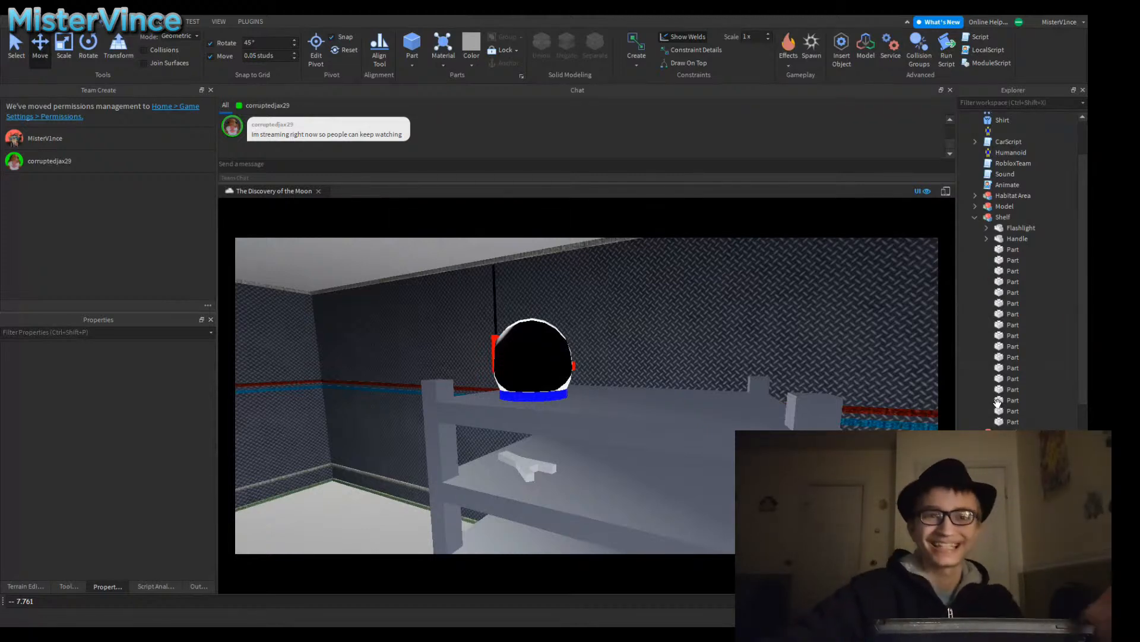
key(w)
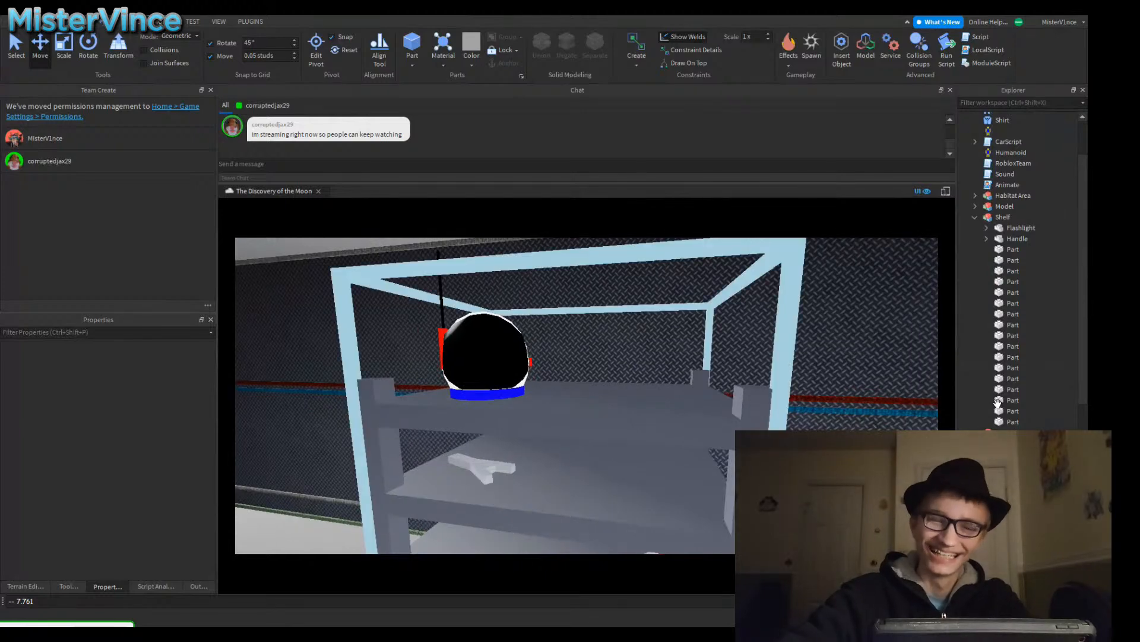
key(s)
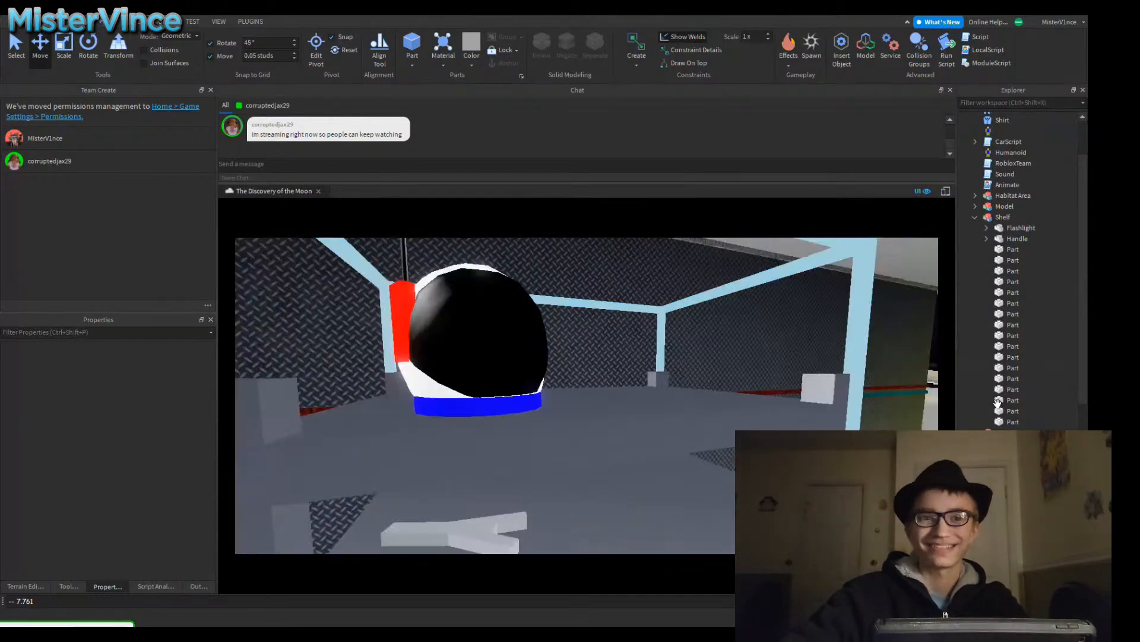
key(a)
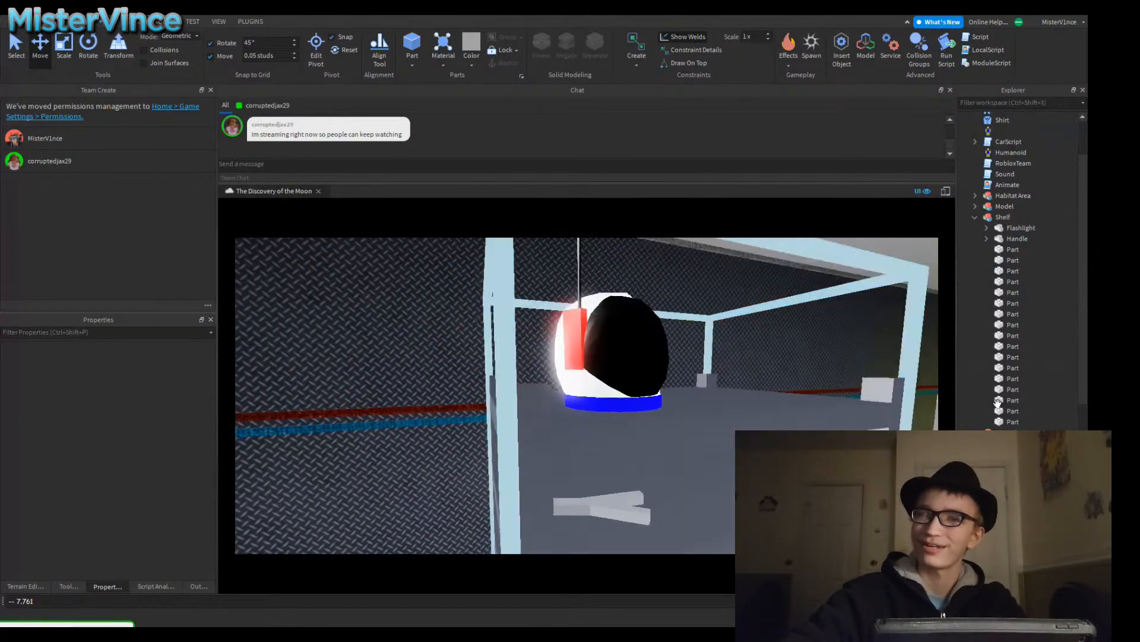
Step: Rename the Handle mesh part on the shelf as Astronaut's Helmet and delete the OriginalSize object inside it
key(d)
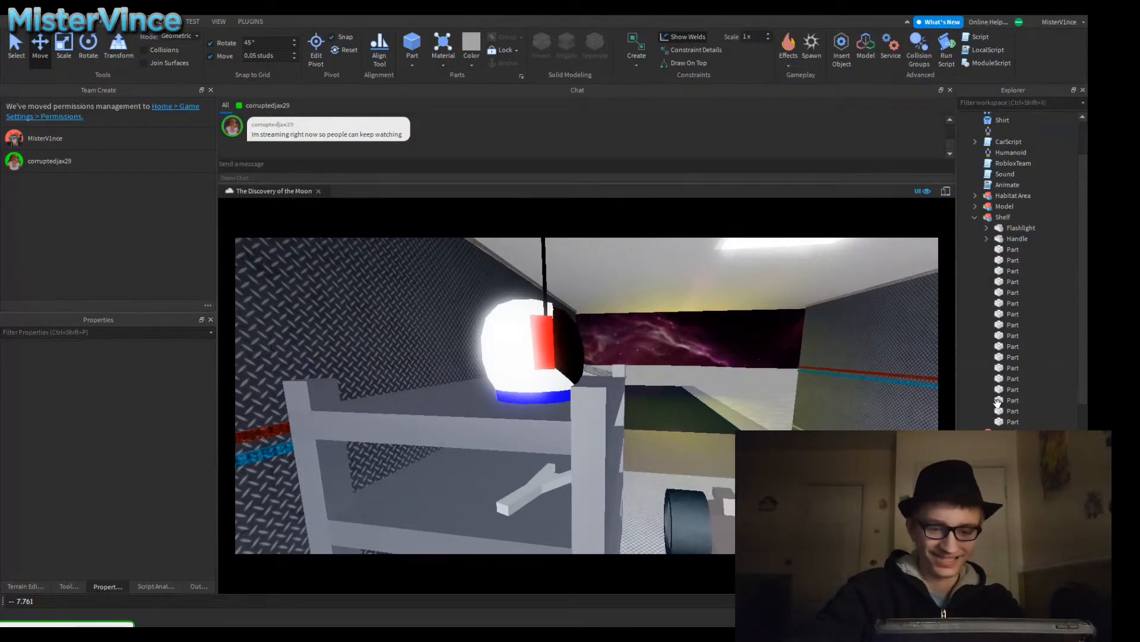
key(f)
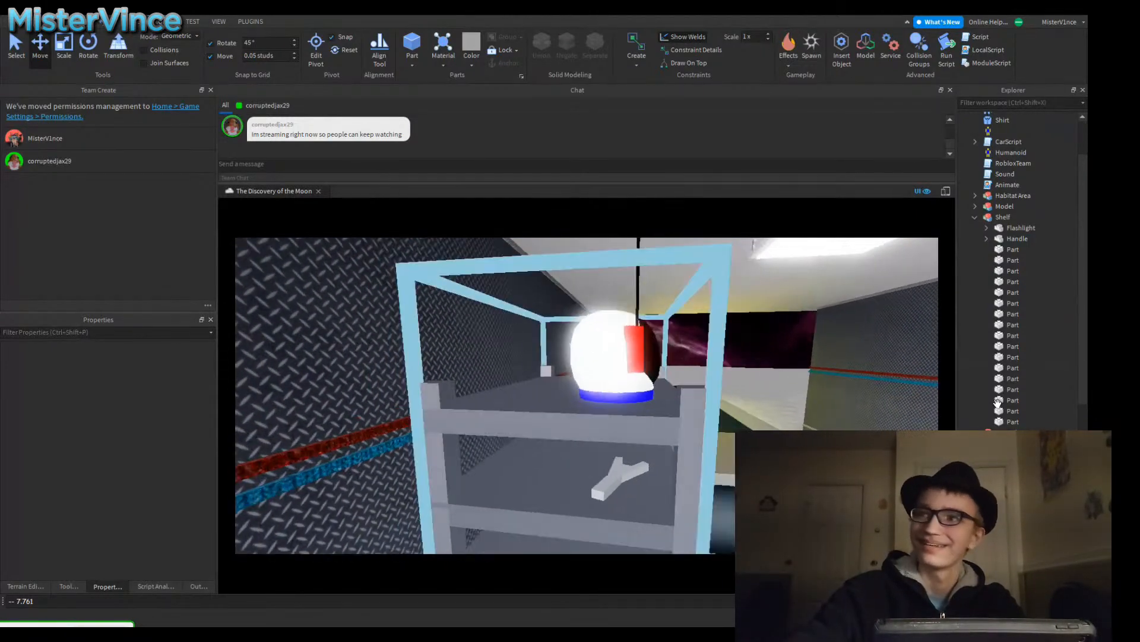
key(w)
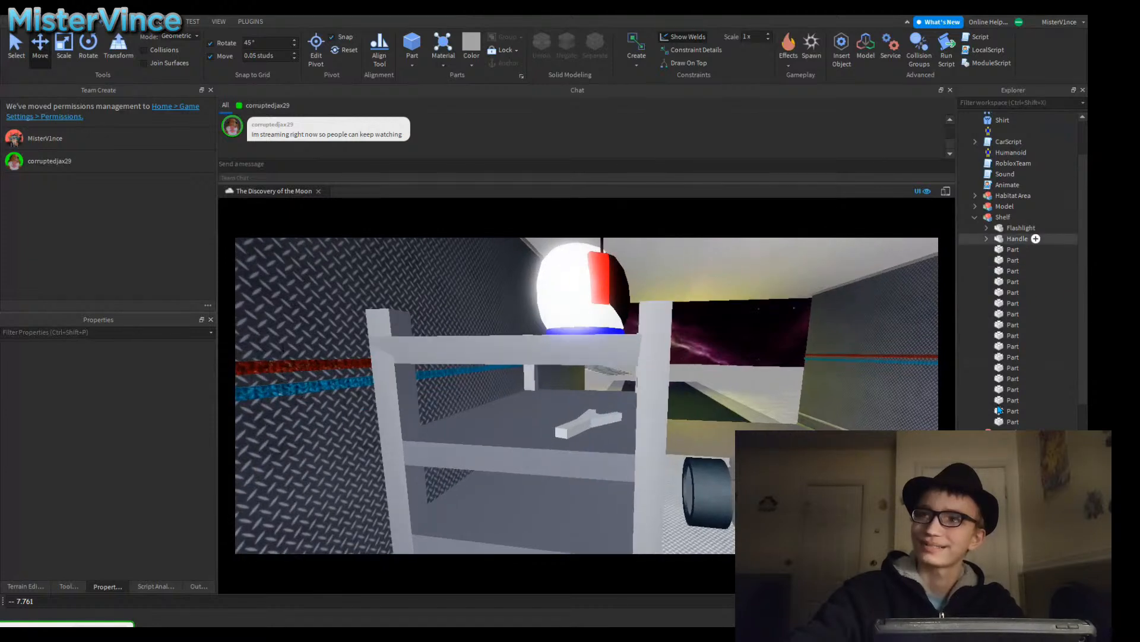
key(w)
click(1027, 249)
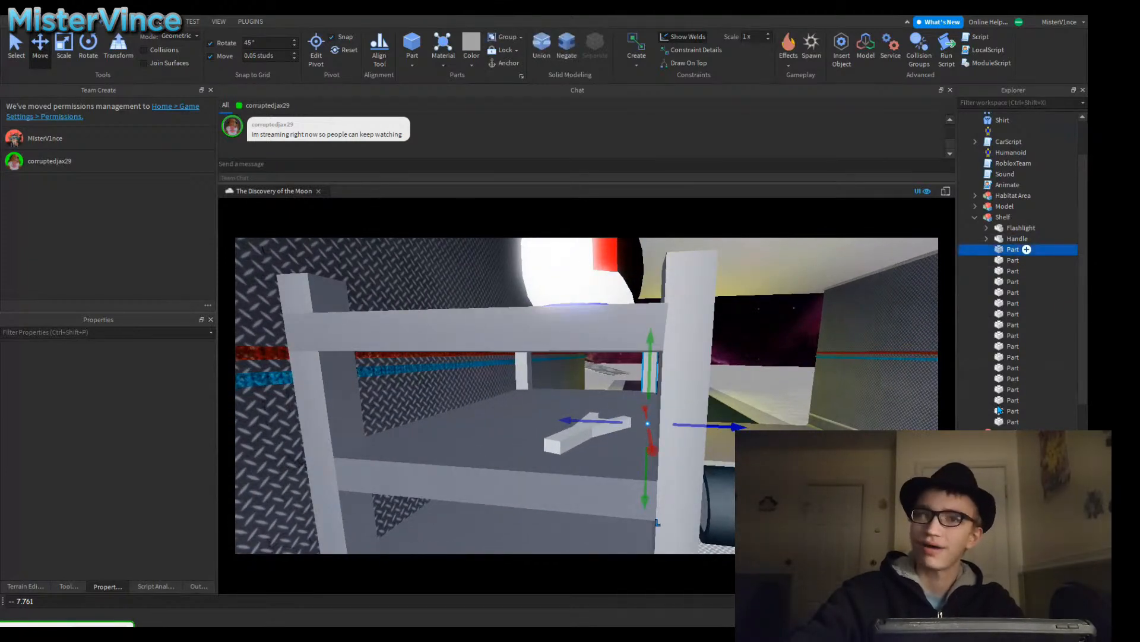
click(1034, 239)
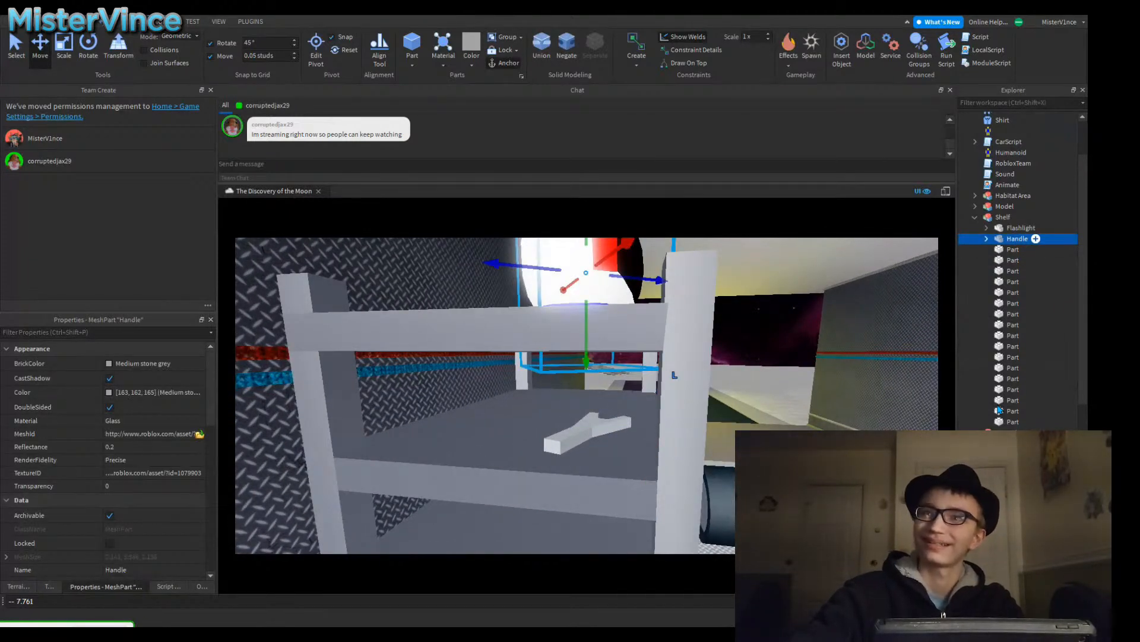
key(F2)
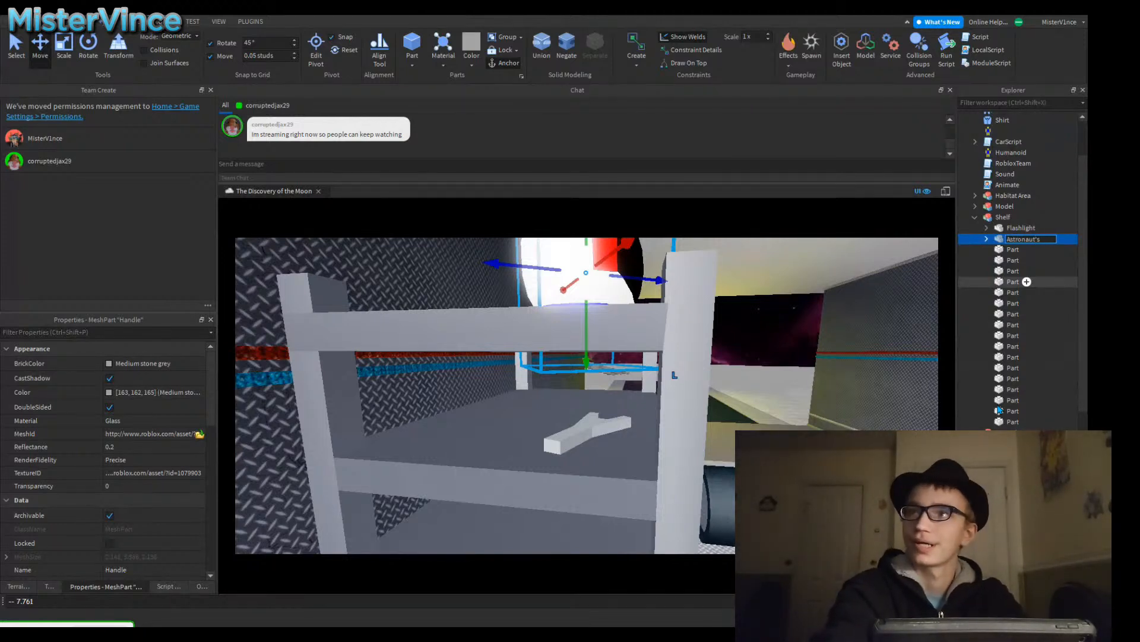
text('s Helmet)
key(Return)
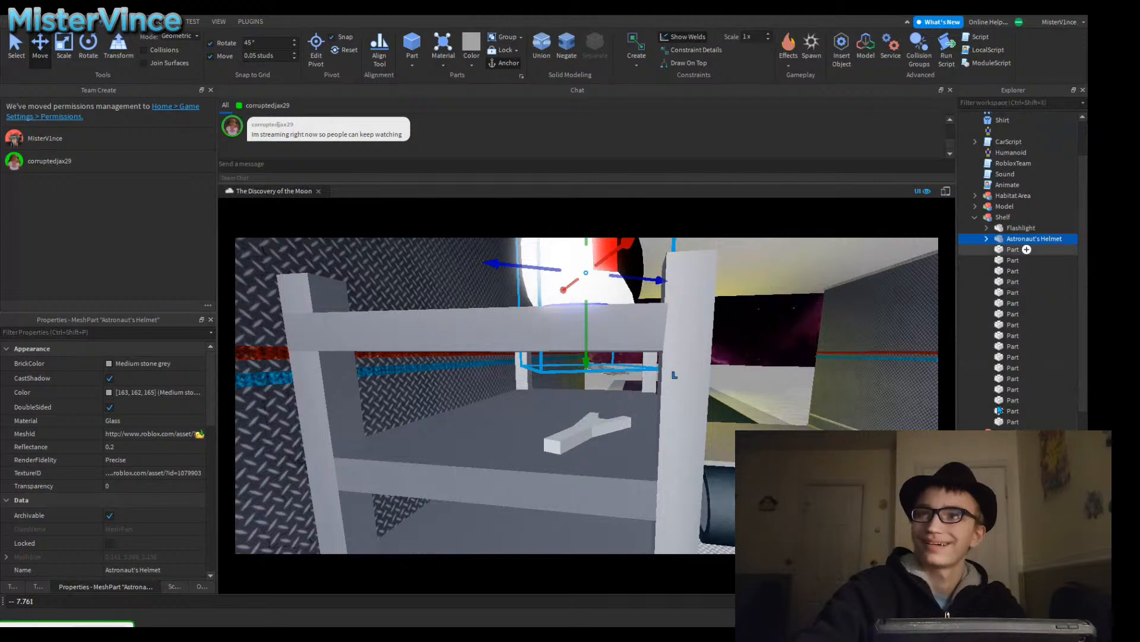
click(1012, 249)
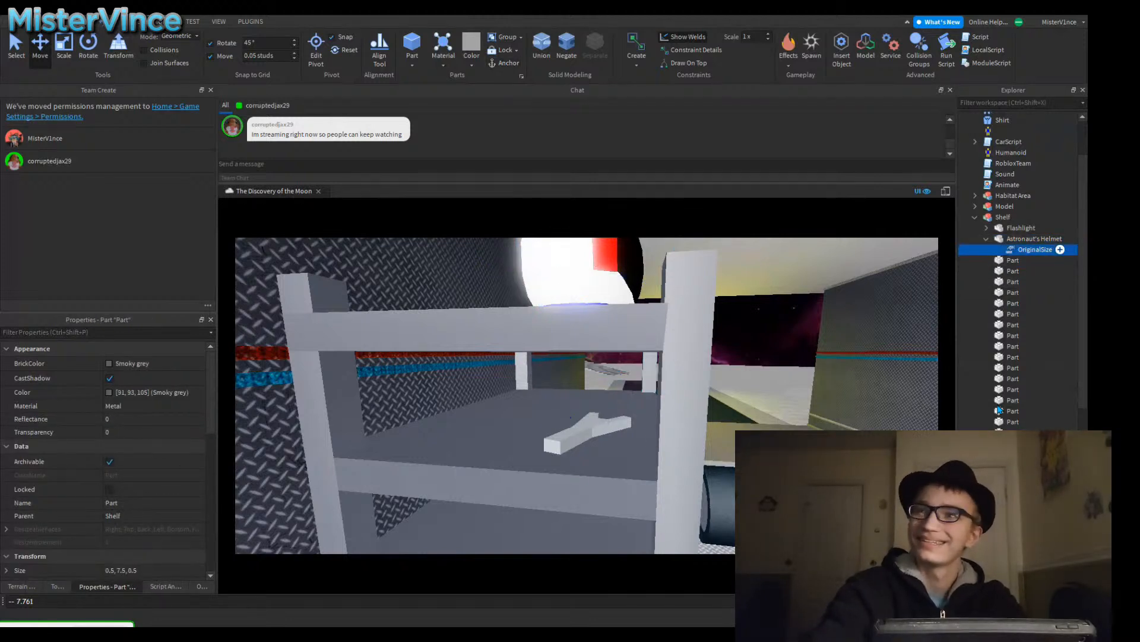
key(Delete)
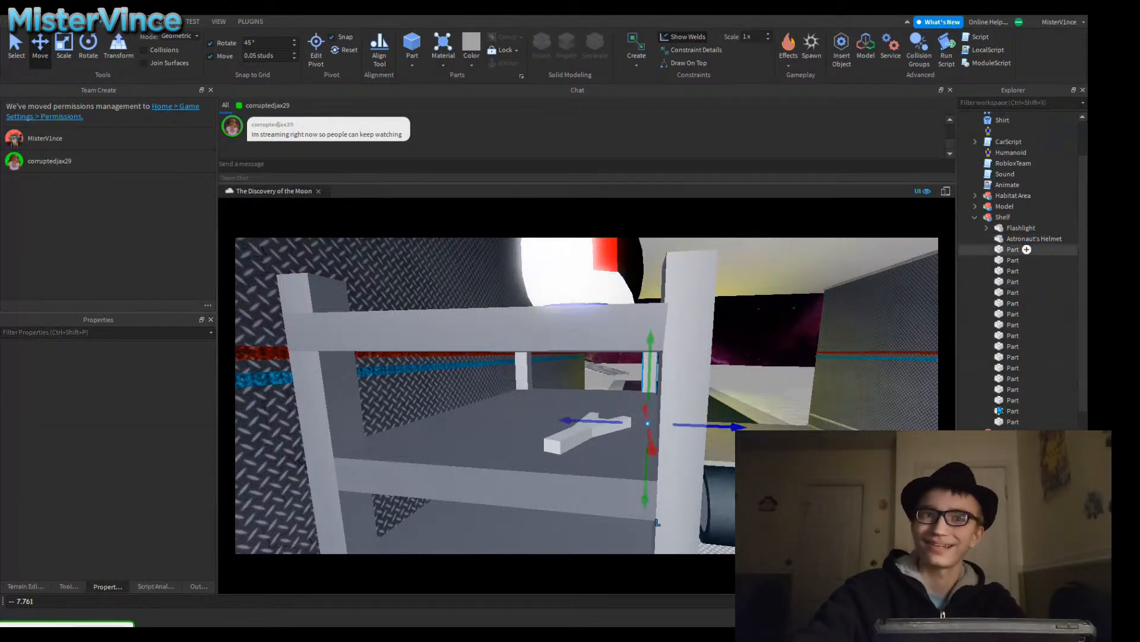
Step: Union the three Fossil-coloured metal parts that form the wrench on the shelf
key(Down)
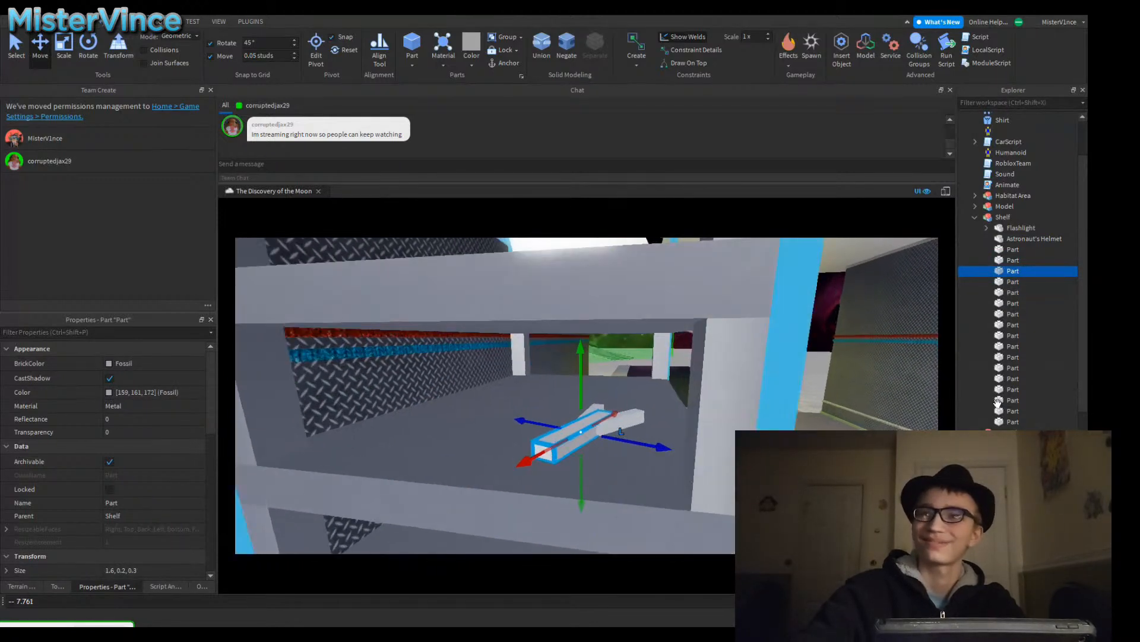
ctrl+click(1026, 292)
ctrl+click(1026, 292)
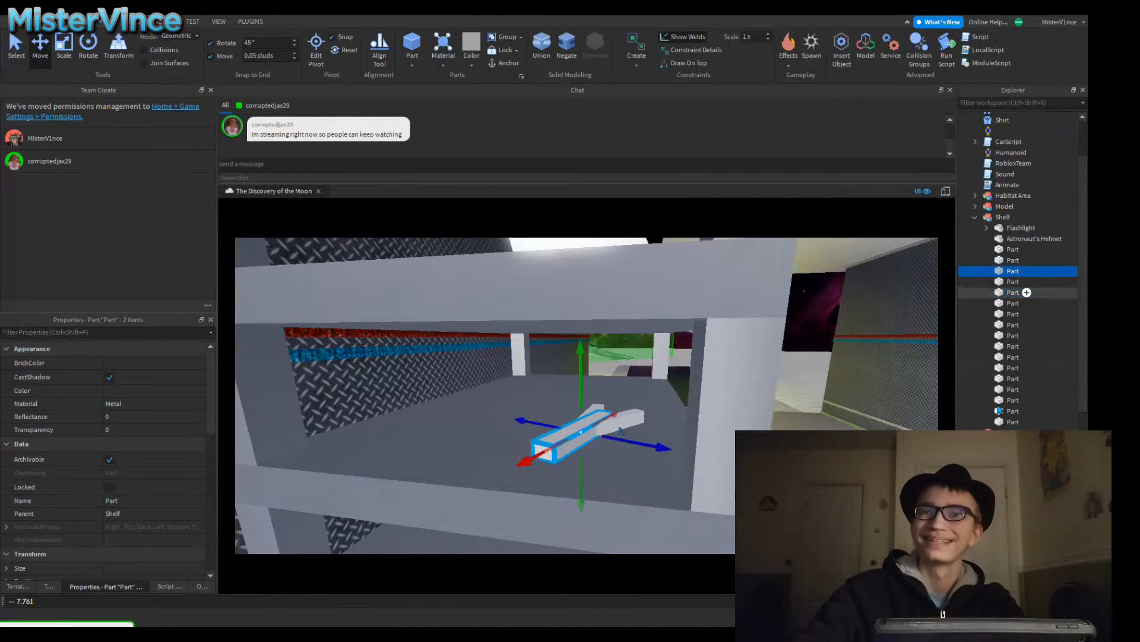
ctrl+click(1026, 303)
ctrl+click(1026, 303)
ctrl+click(1026, 313)
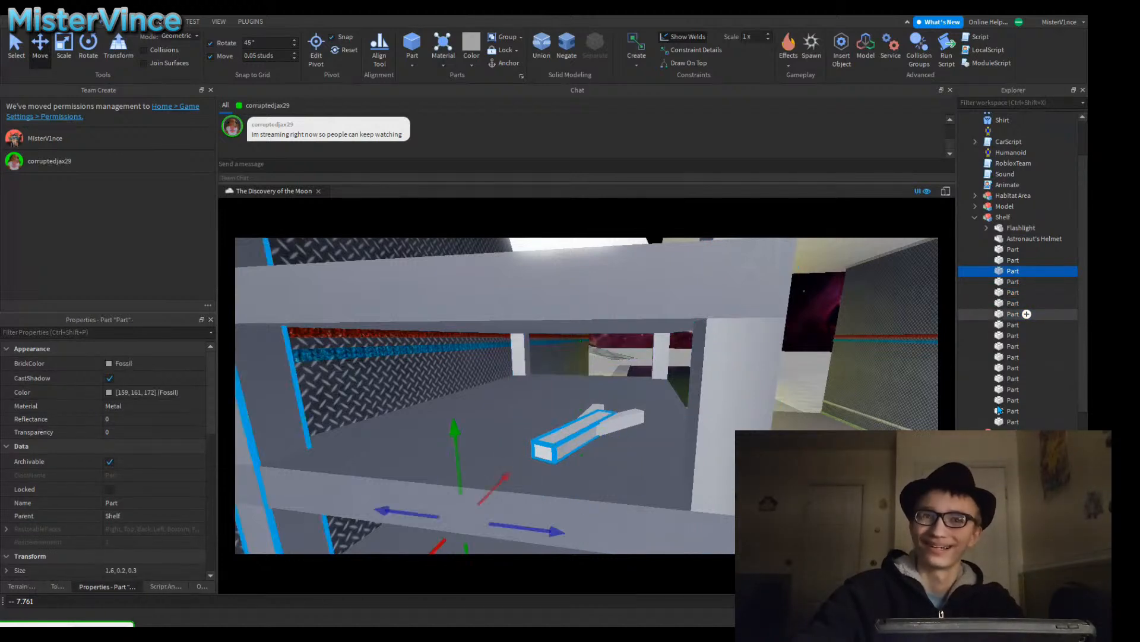
ctrl+click(1026, 313)
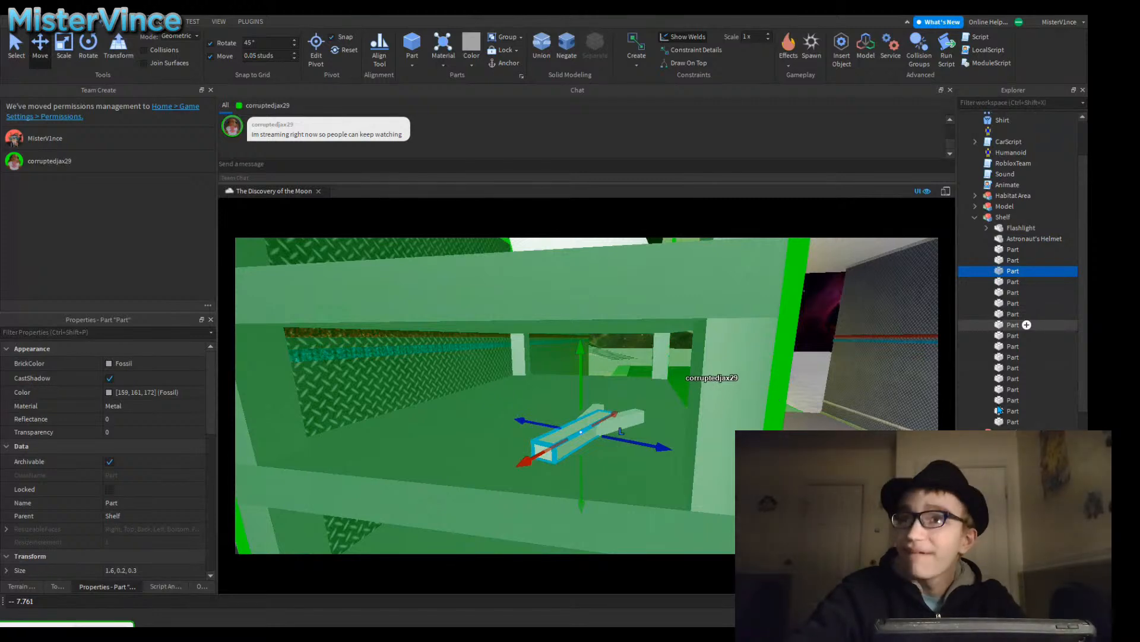
ctrl+click(1026, 324)
ctrl+click(1027, 325)
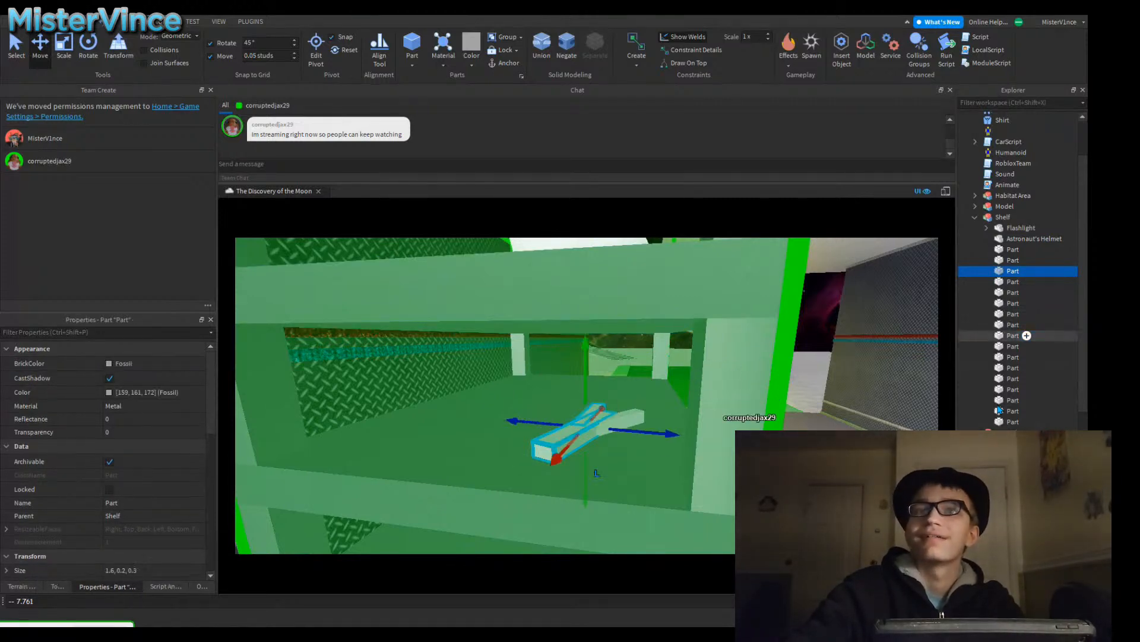
key(ctrl+r)
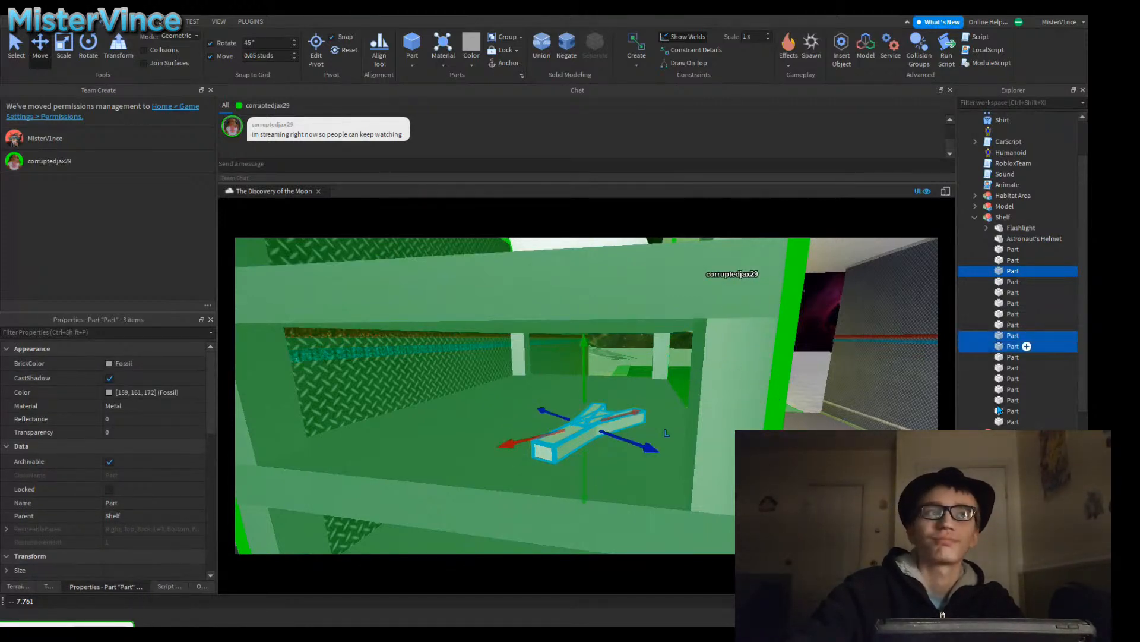
key(f)
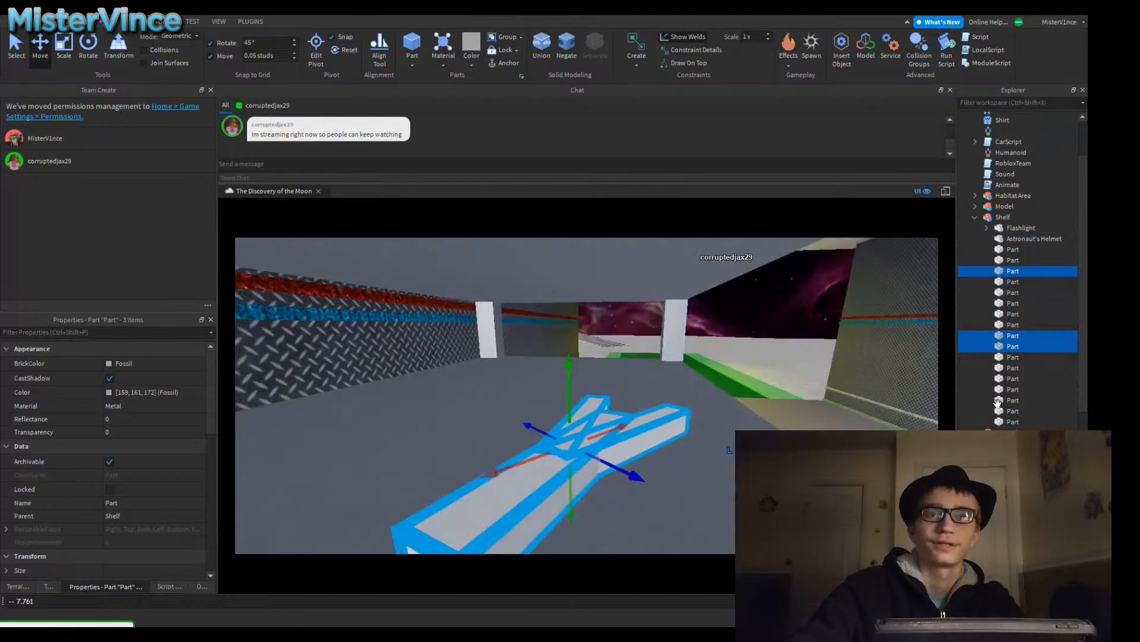
right_drag(998, 403, 998, 404)
key(w)
key(ctrl+shift+g)
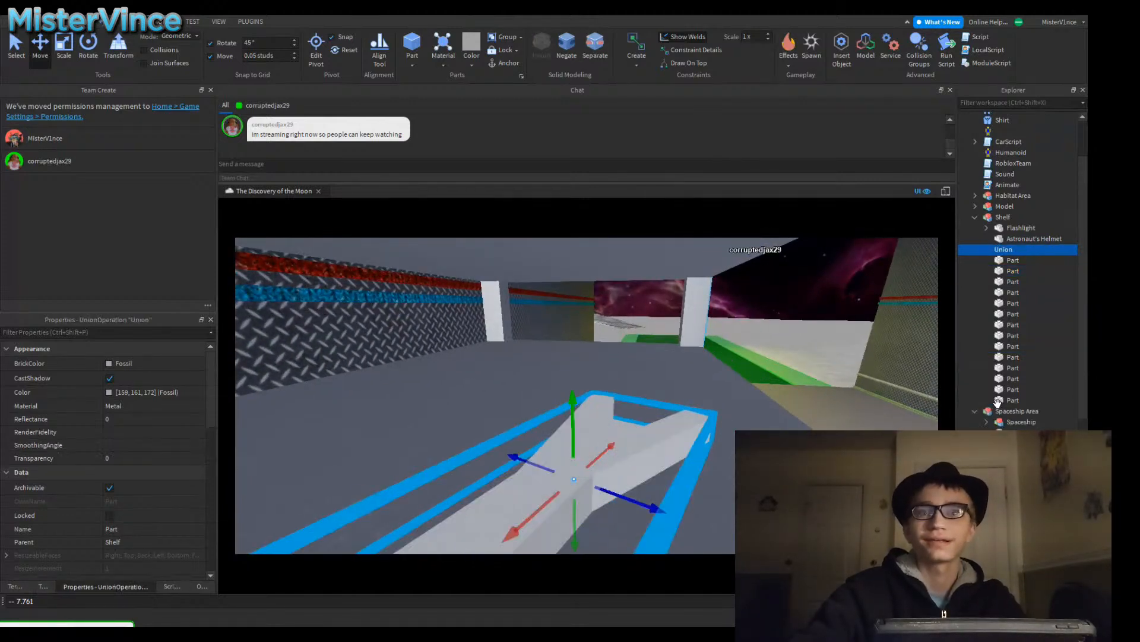
Step: Rename the new union as Wrench and anchor it
click(1034, 239)
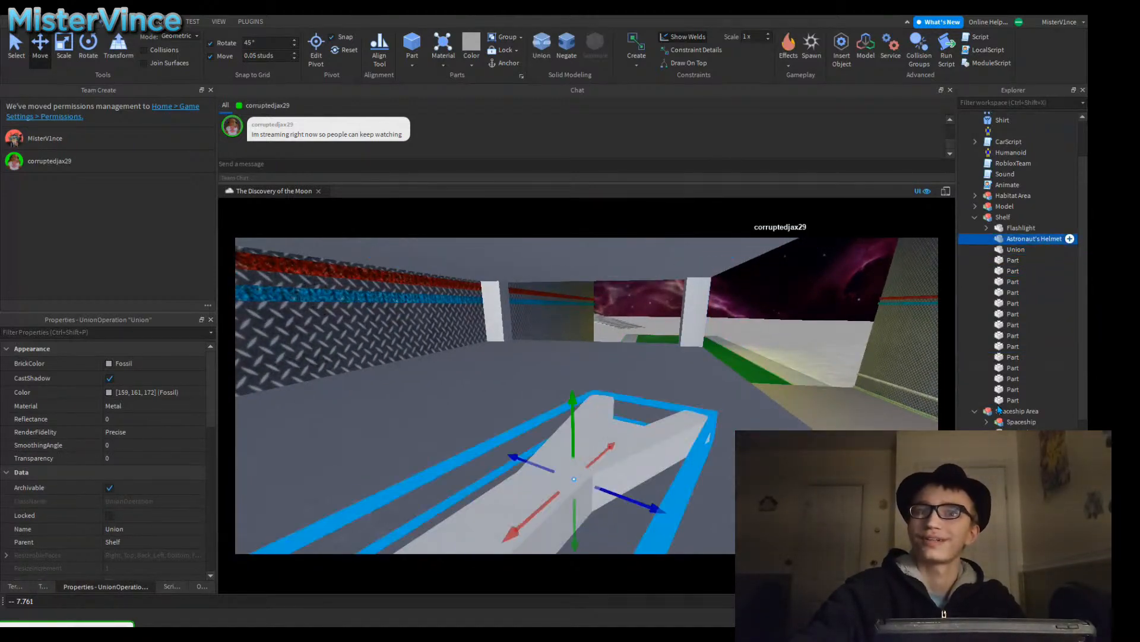
key(Down)
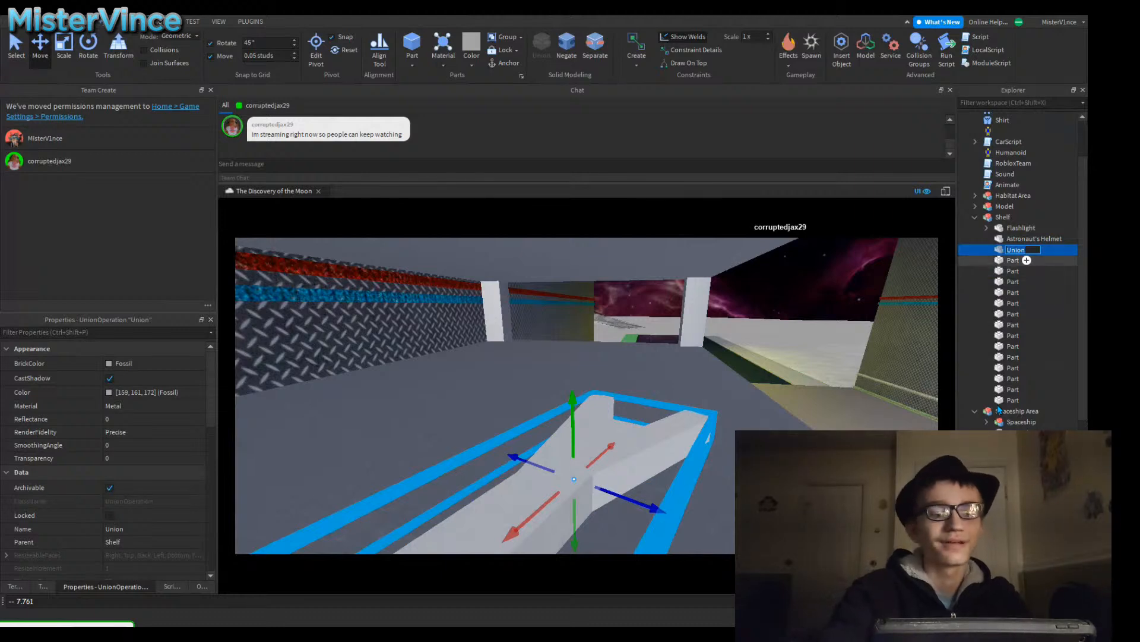
text(nch)
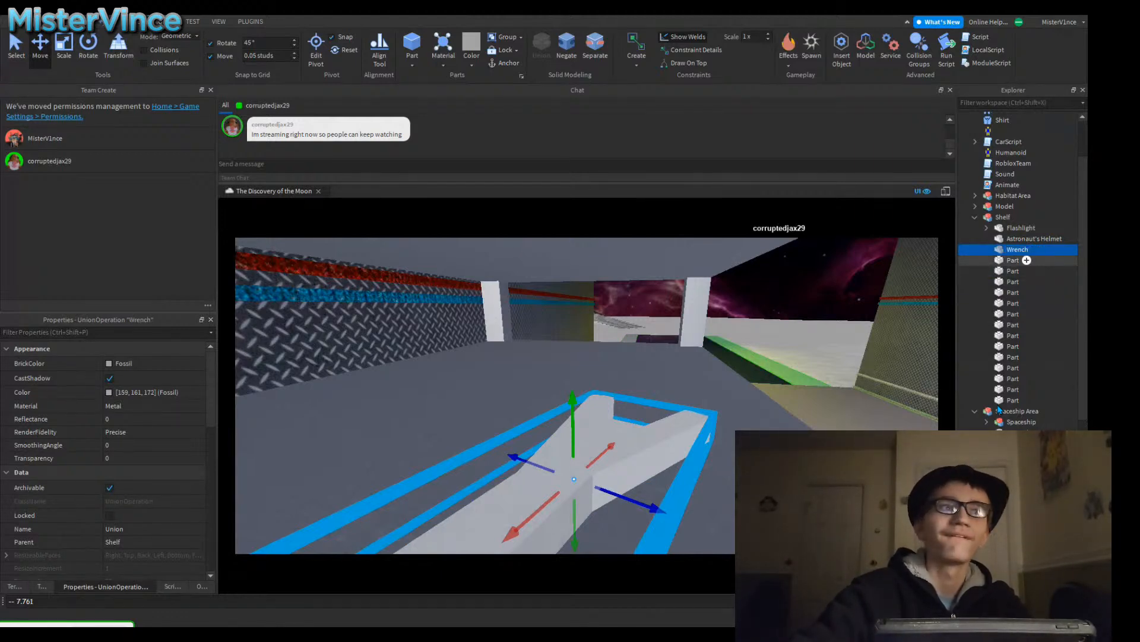
scroll(103, 419, down, 2)
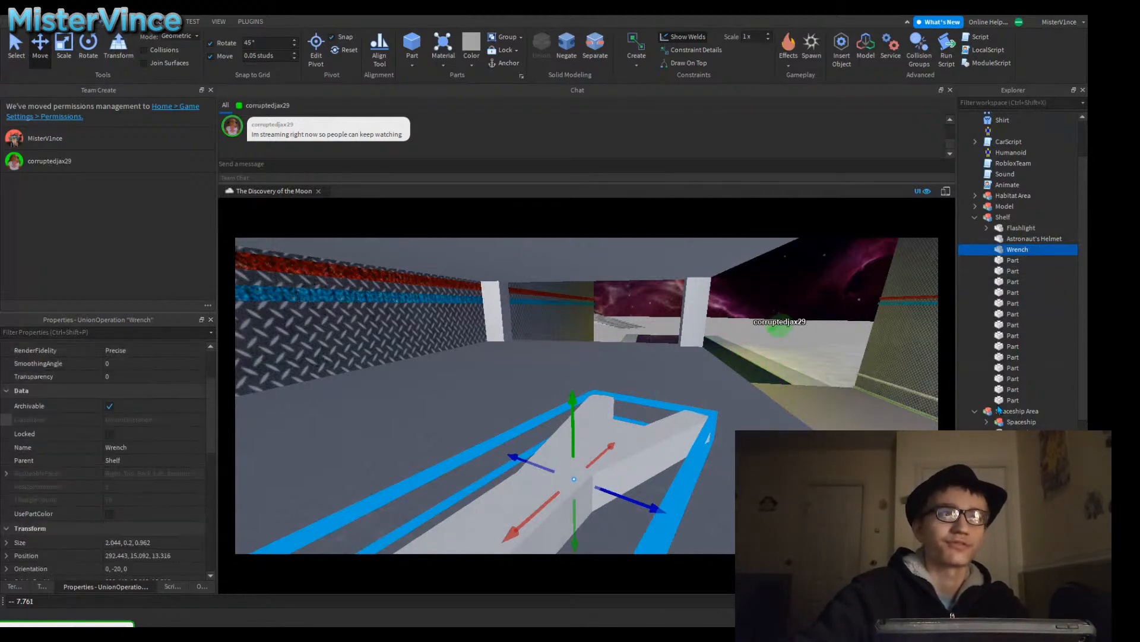
scroll(103, 503, down, 5)
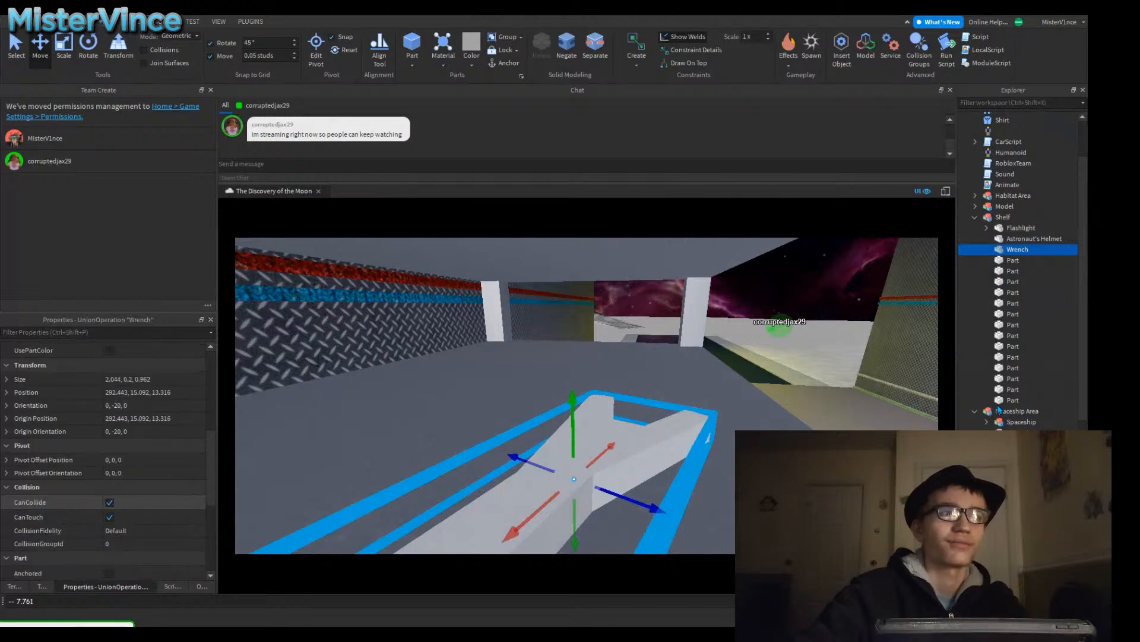
click(111, 490)
click(109, 532)
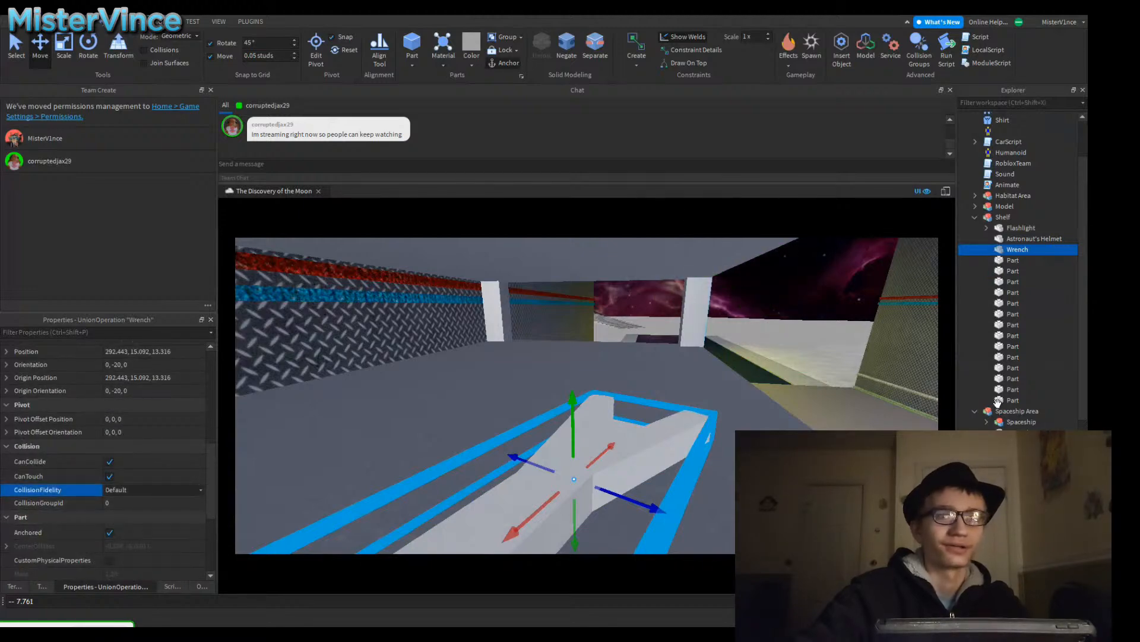
Step: Examine the shelf and the props on its boards from several angles
key(d)
mouse_move(587, 396)
right_down()
mouse_move(464, 392)
mouse_move(424, 378)
mouse_move(421, 360)
mouse_move(441, 336)
mouse_move(422, 367)
mouse_move(560, 368)
mouse_move(468, 369)
right_up()
key(d)
key(q)
click(422, 367)
key(a)
key(q)
key(q)
key(d)
key(w)
key(d)
key(q)
key(s)
key(w)
key(s)
right_drag(998, 403, 999, 410)
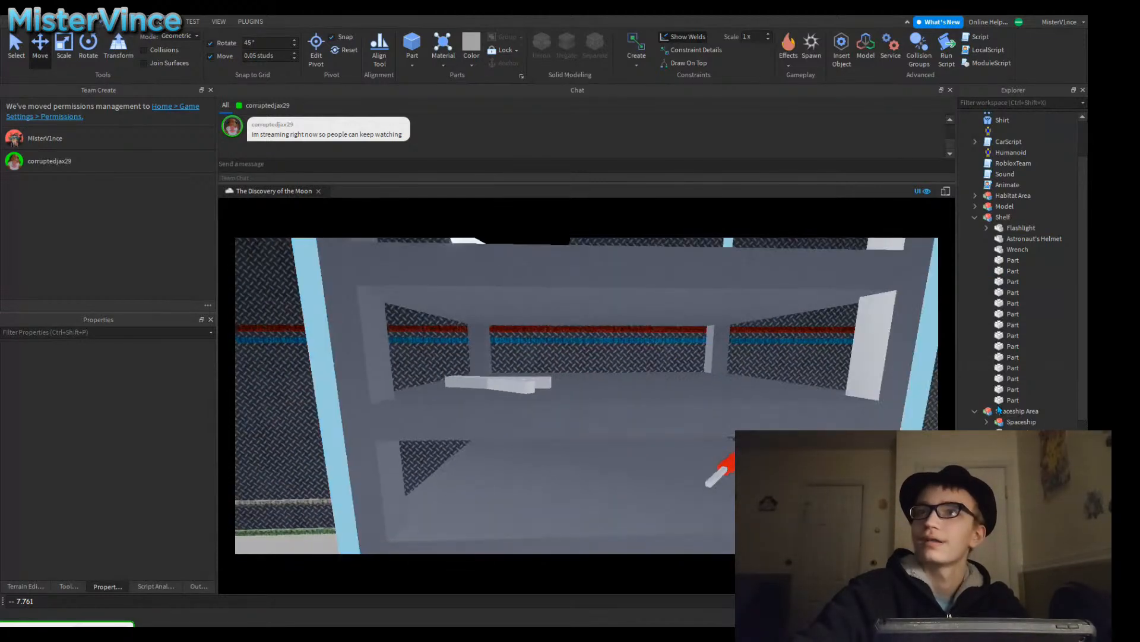
Step: Union the six parts that form the red-handled screwdriver on the shelf and name the union Screwdriver
key(s)
key(w)
click(1013, 261)
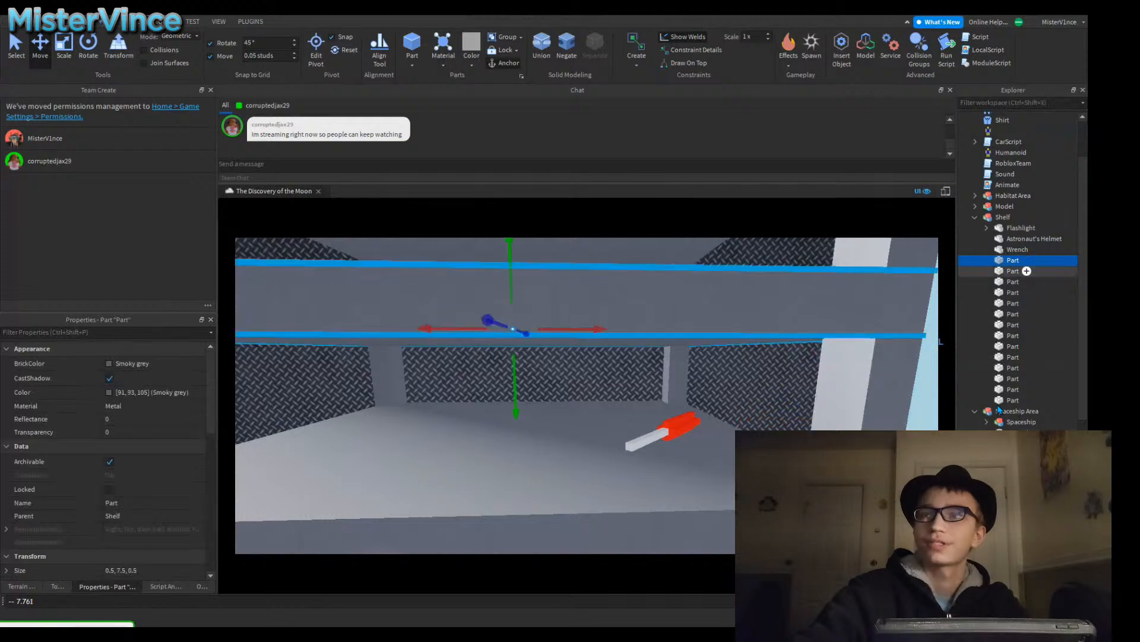
click(1013, 282)
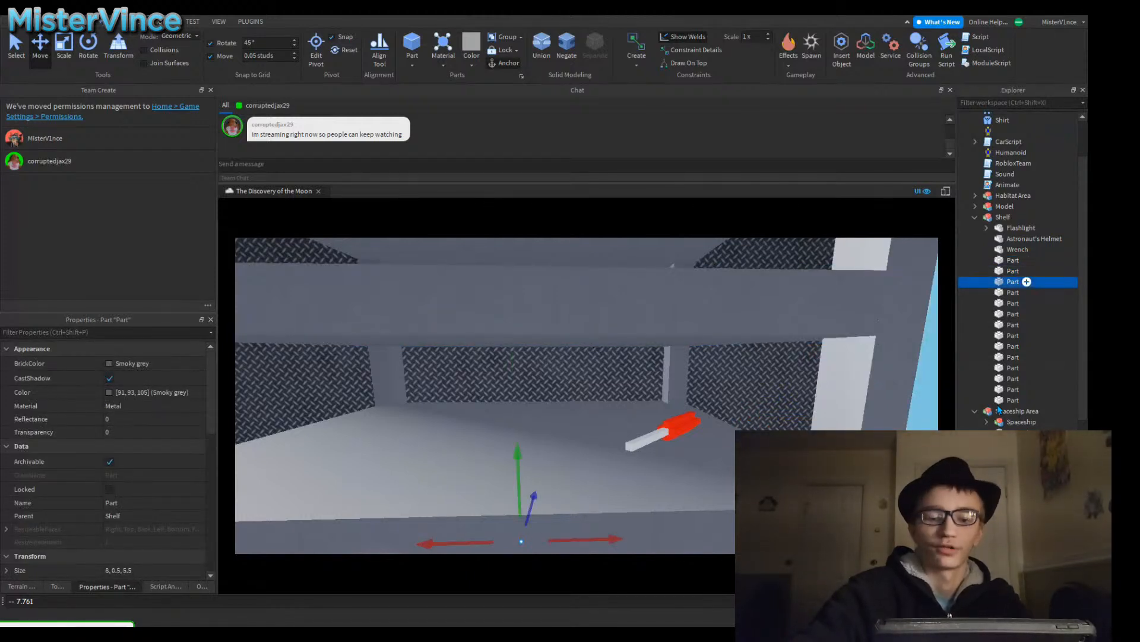
key(Down)
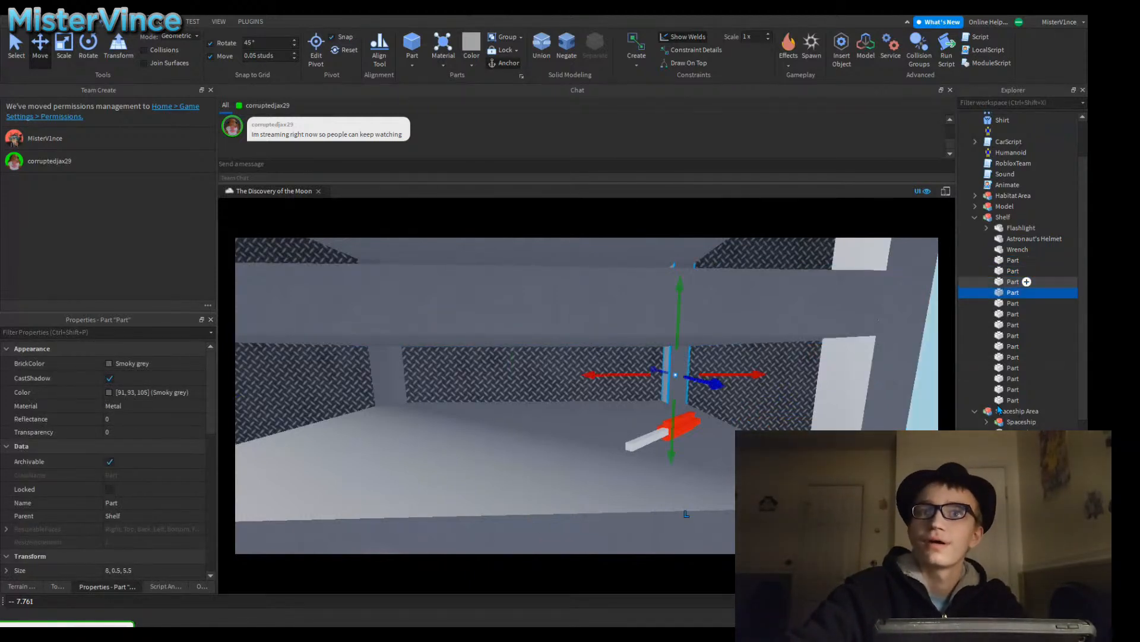
key(Down)
key(Down)
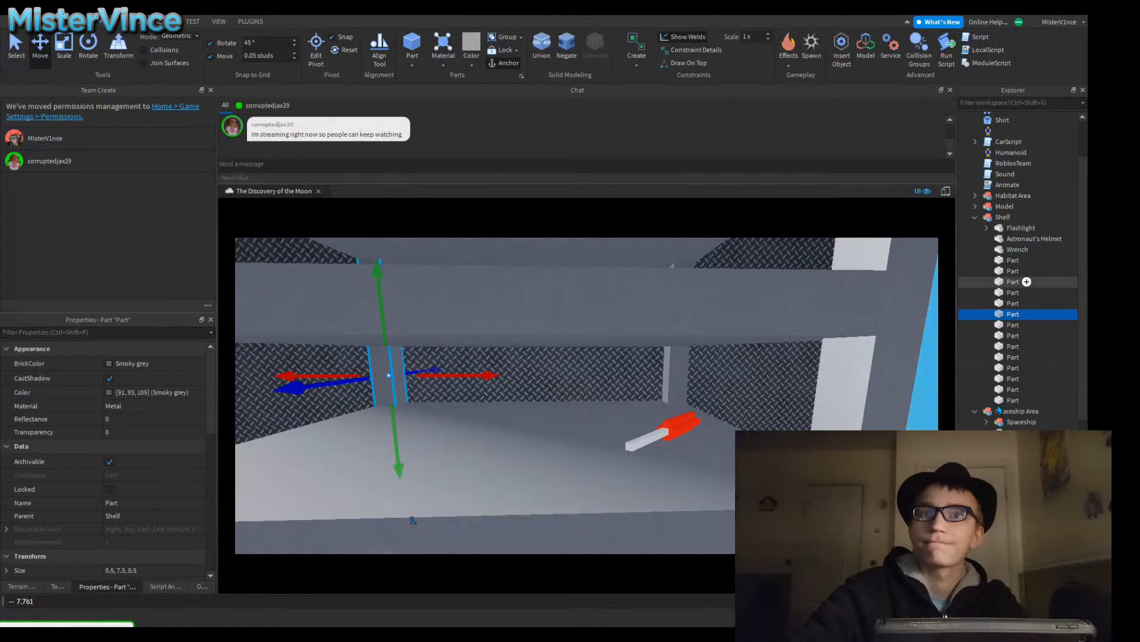
key(Down)
key(Down)
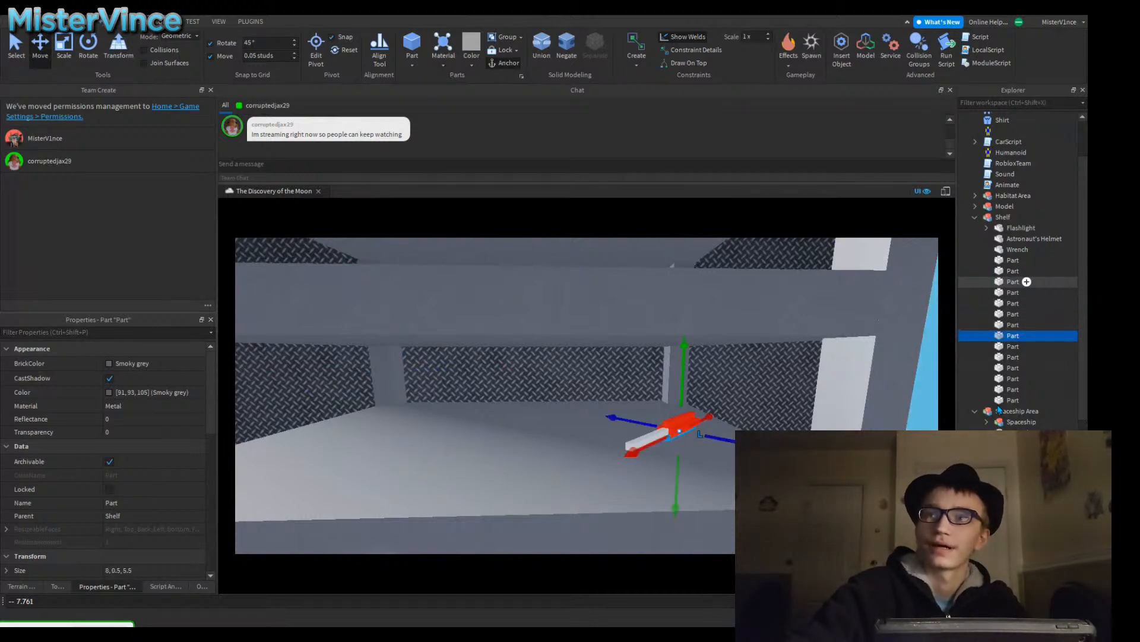
key(shift+Down)
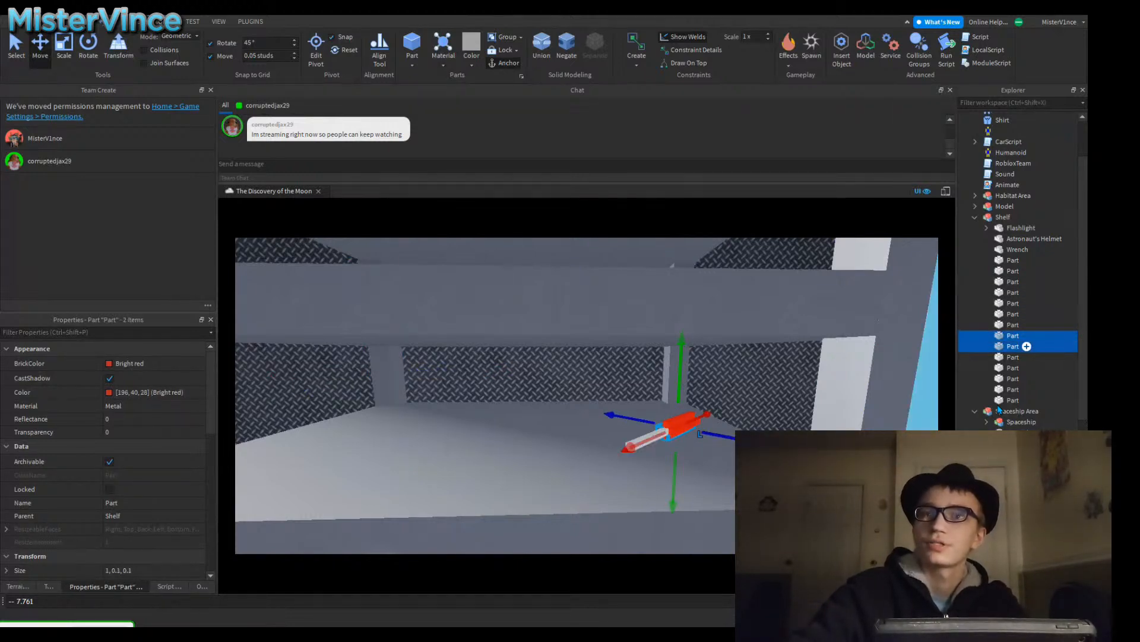
key(shift+Down)
key(shift+Down)
key(shift+Down)
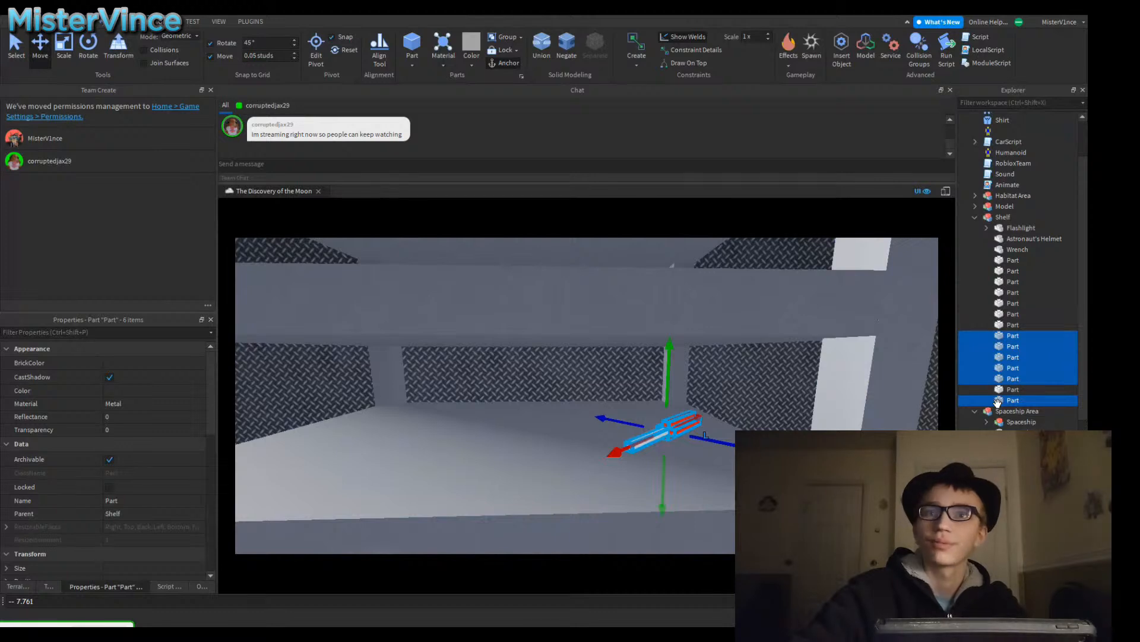
key(ctrl+shift+g)
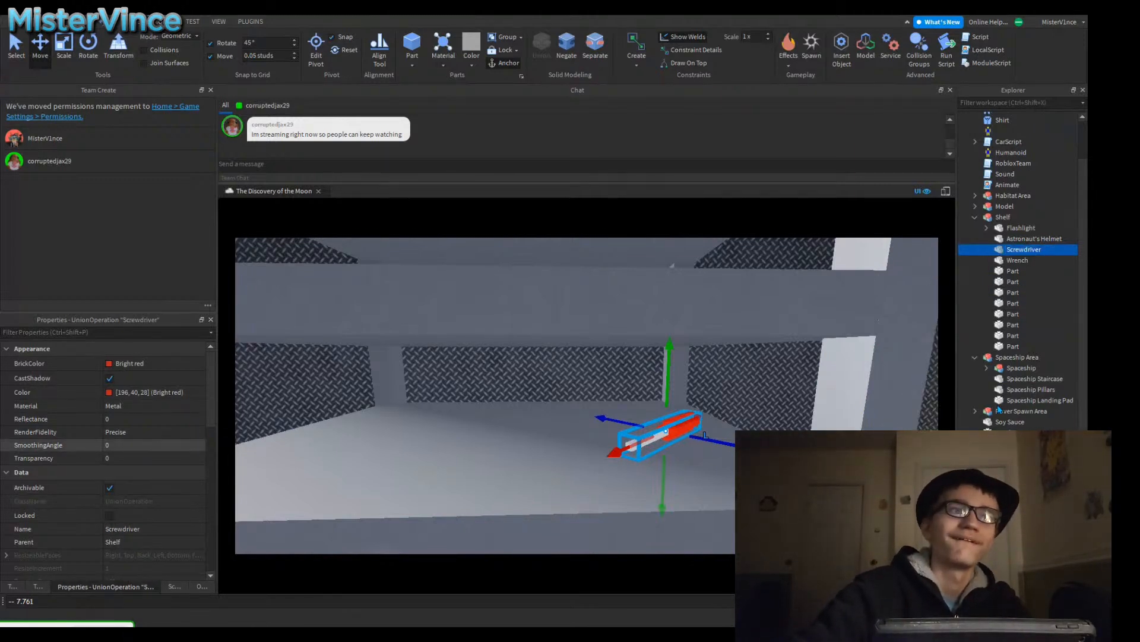
Step: Set the Screwdriver's CollisionFidelity to PreciseConvexDecomposition
scroll(107, 445, down, 6)
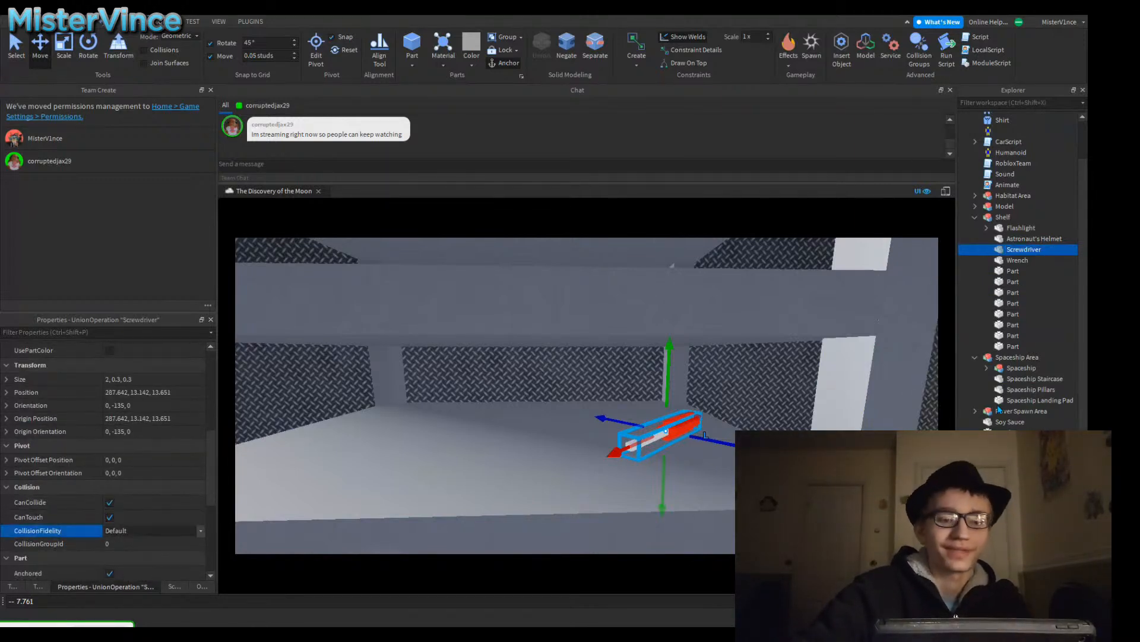
click(200, 531)
click(149, 570)
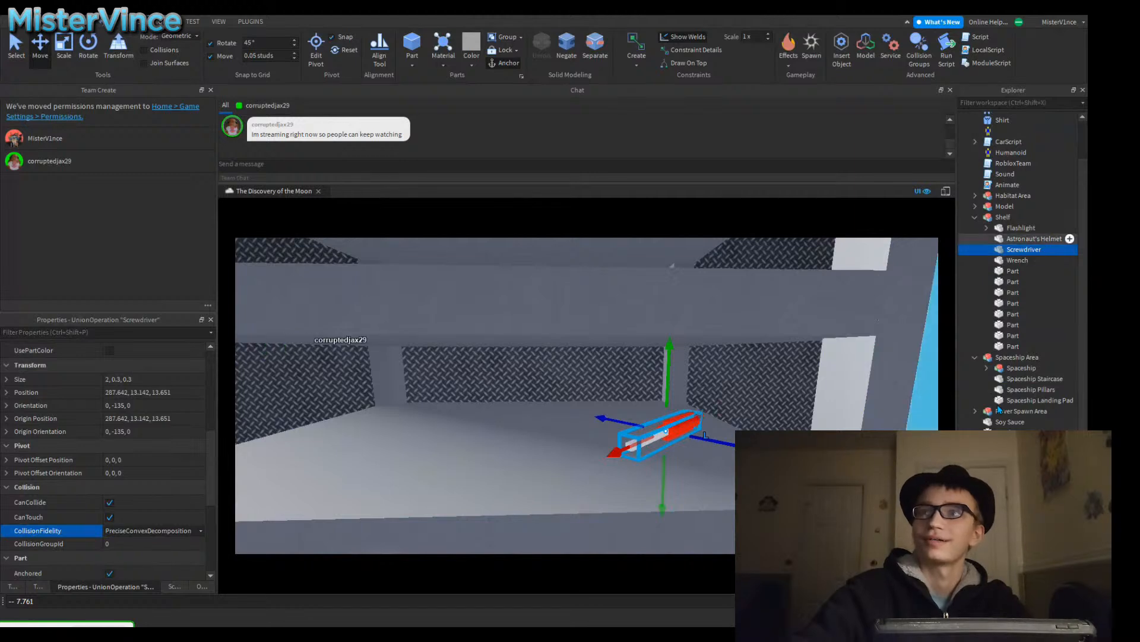
Step: Set the Wrench's CollisionFidelity to PreciseConvexDecomposition
click(1017, 260)
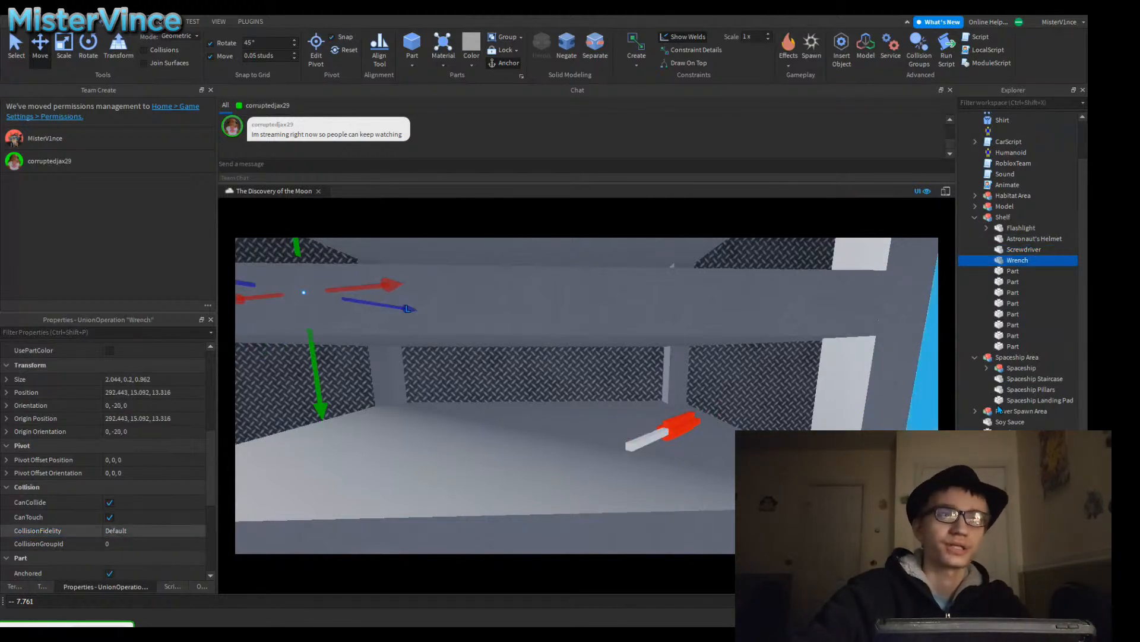
click(149, 530)
click(148, 570)
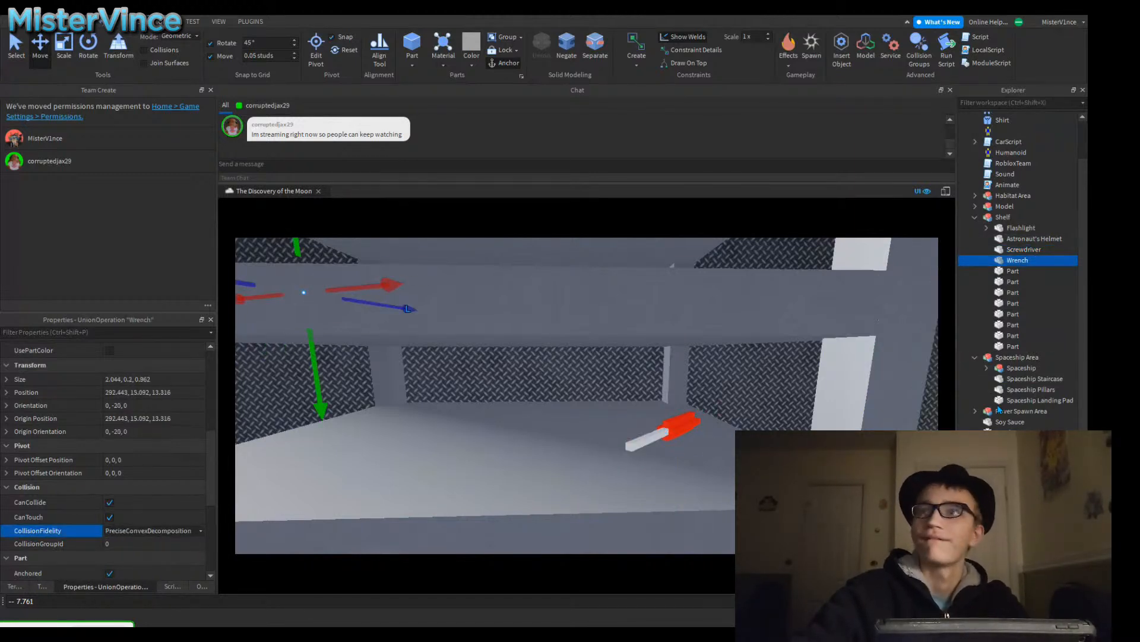
Step: Union the eight loose parts that form the shelf's frame and name the union Shelf
click(1027, 271)
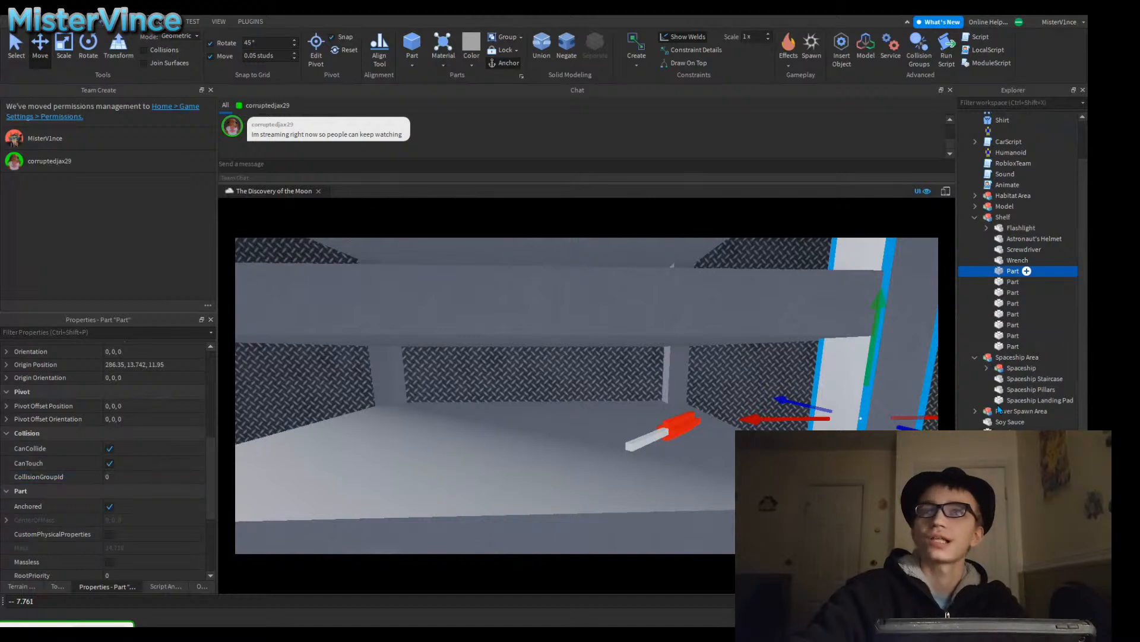
shift+click(1017, 357)
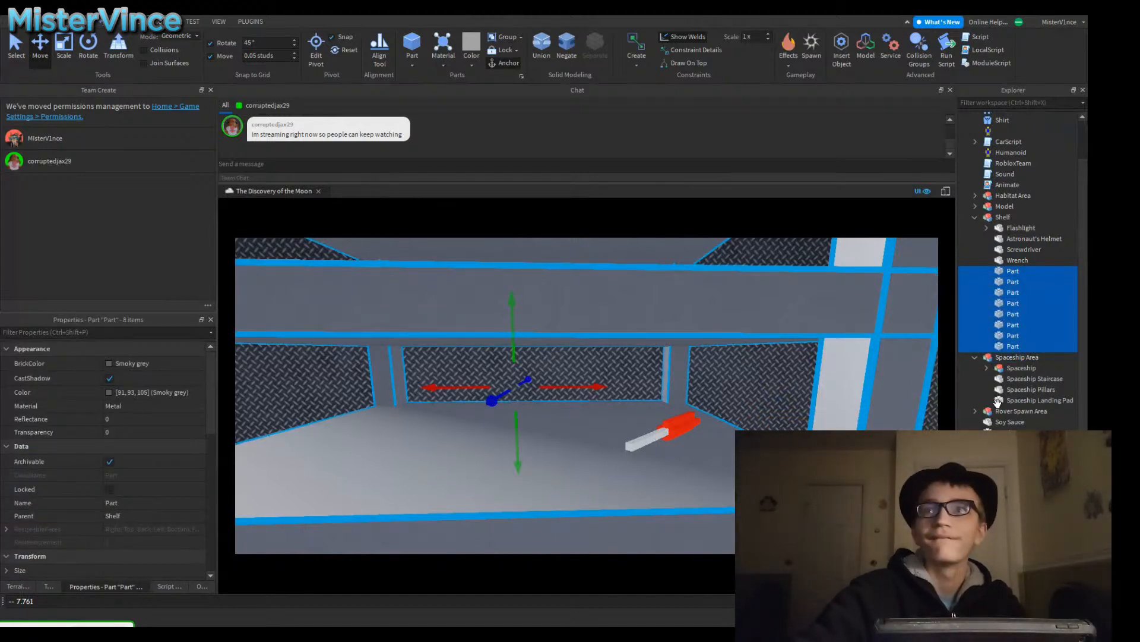
key(ctrl+shift+g)
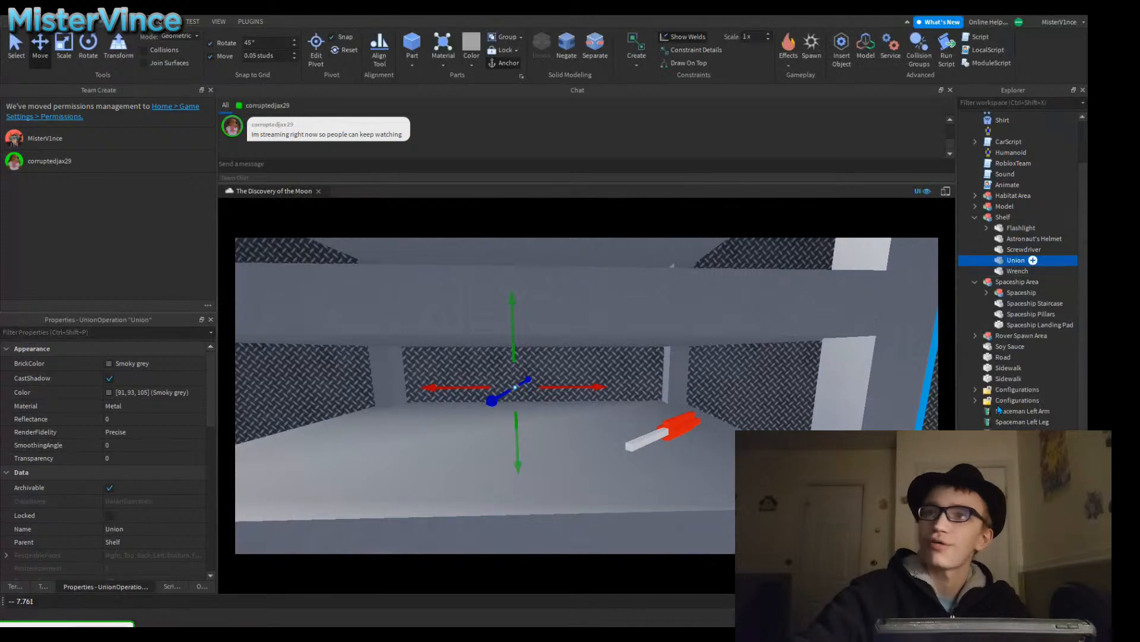
key(F2)
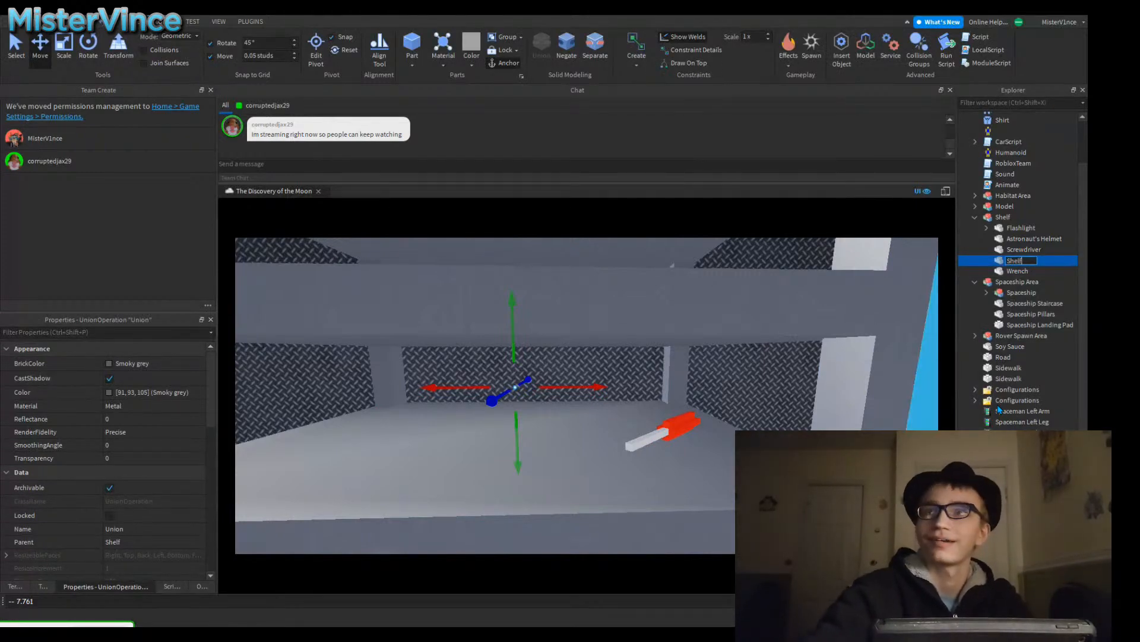
Step: Try the Box CollisionFidelity on the shelf frame union and restore it to Default
key(f)
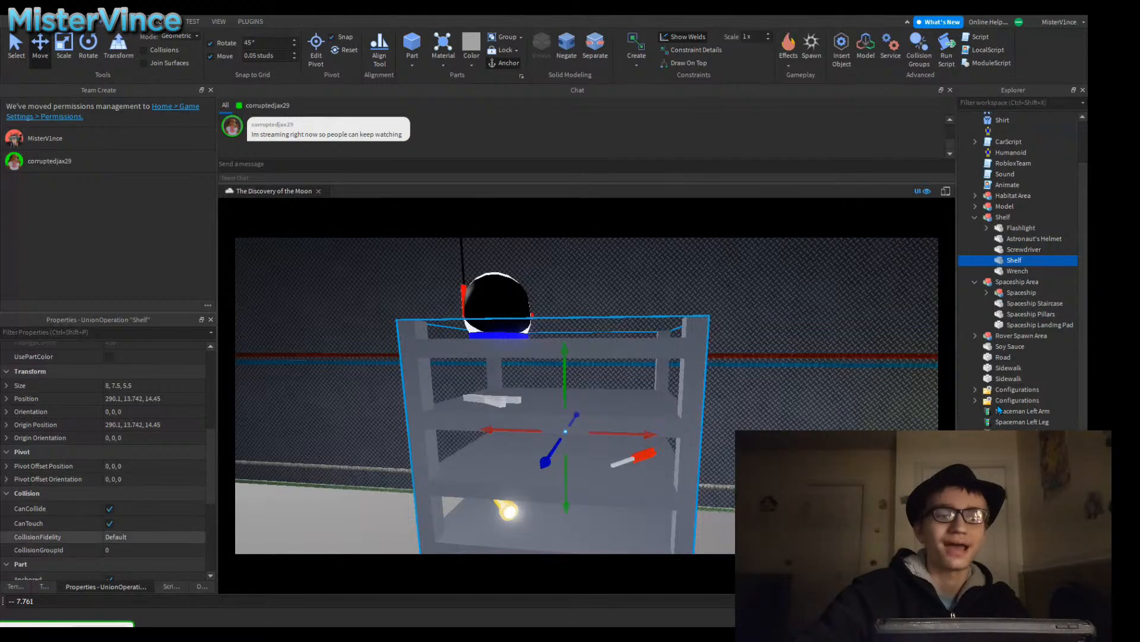
click(122, 565)
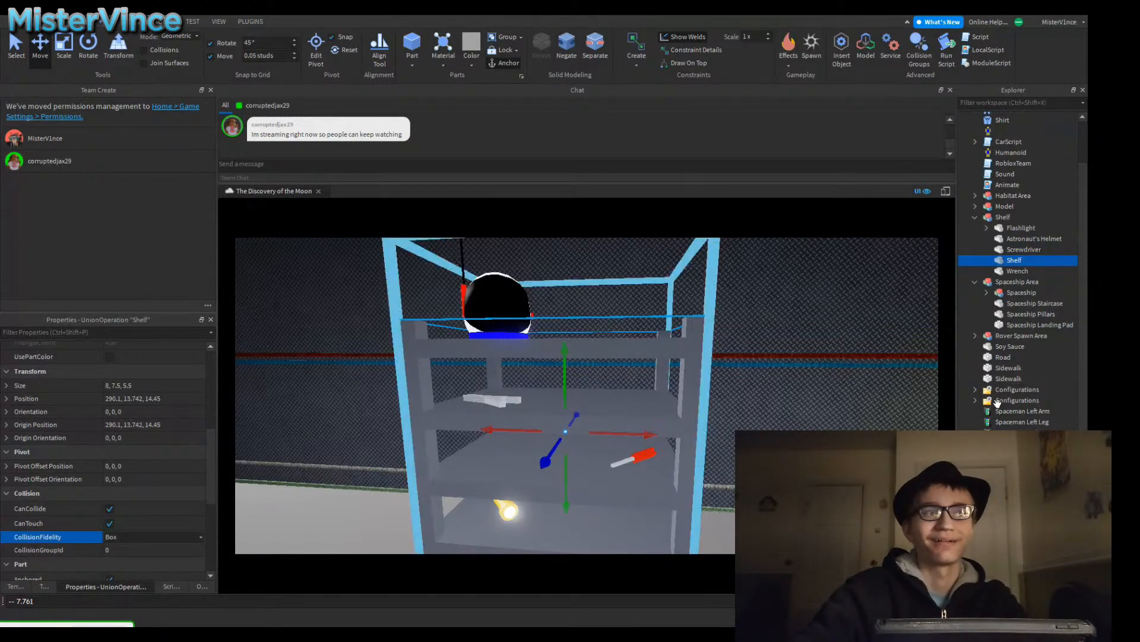
right_drag(505, 392, 484, 383)
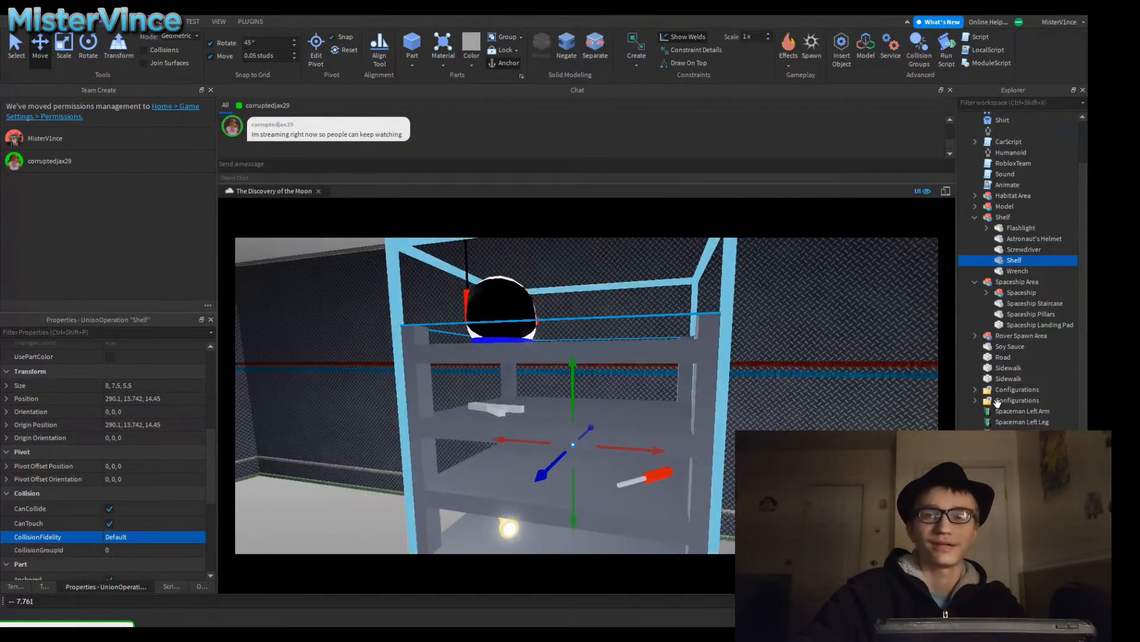
mouse_move(677, 435)
right_down()
mouse_move(650, 436)
mouse_move(677, 436)
right_up()
Step: Lower the whole Shelf model with its props to about 12.292 on the Y axis
key(s)
right_drag(998, 403, 997, 403)
right_drag(998, 403, 998, 403)
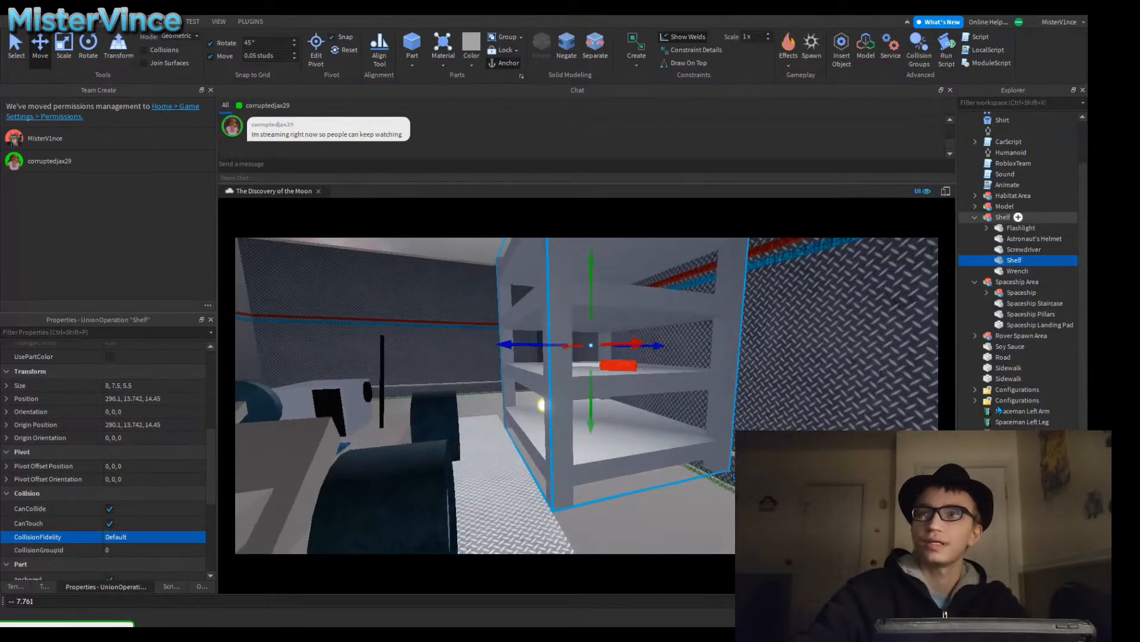
click(1004, 218)
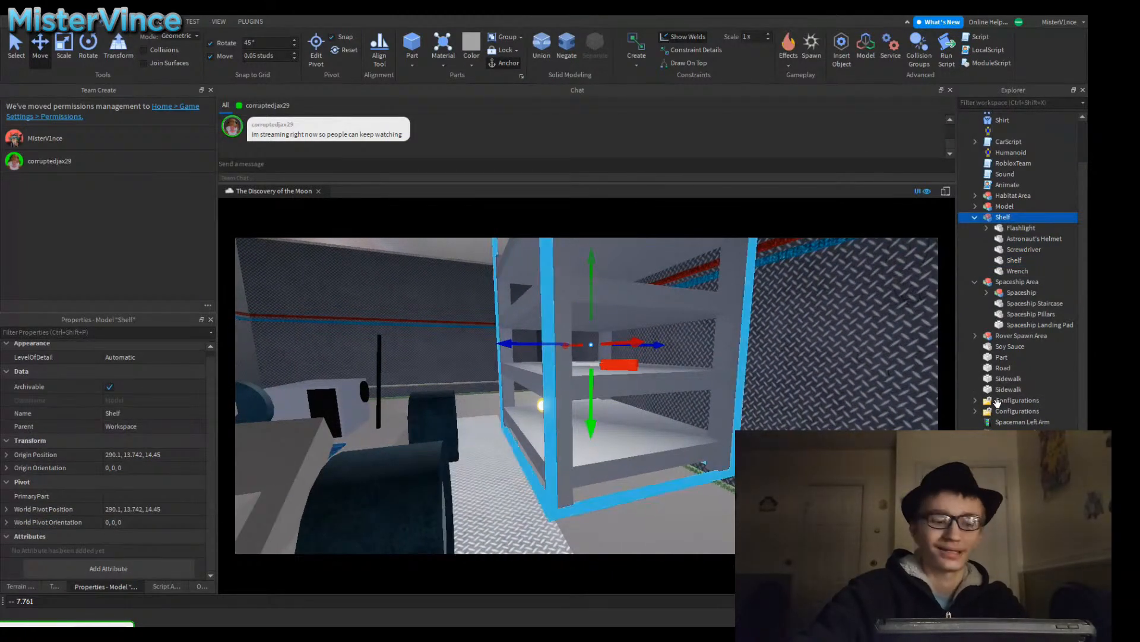
key(d)
right_drag(998, 403, 997, 403)
key(w)
drag(588, 353, 587, 362)
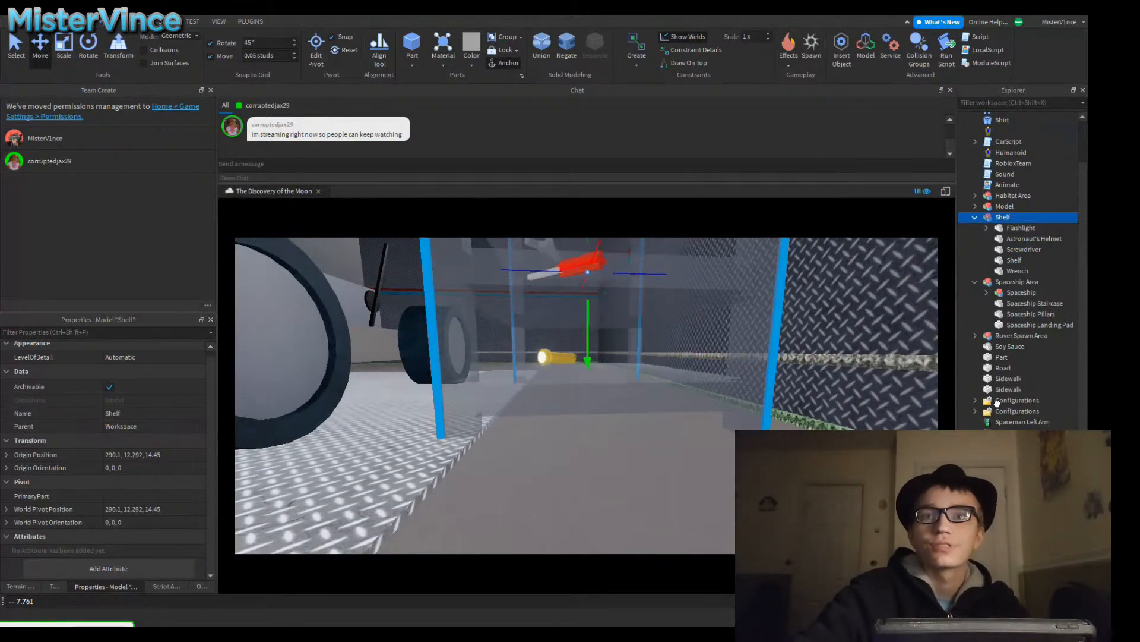
Step: Reposition the Shelf model beside the diamond-plate wall at about 12.492 on Y and 15.4 on Z, and deselect it
key(s)
right_drag(997, 403, 998, 403)
key(d)
key(s)
key(a)
drag(535, 392, 558, 392)
key(d)
right_drag(997, 403, 998, 403)
key(w)
key(w)
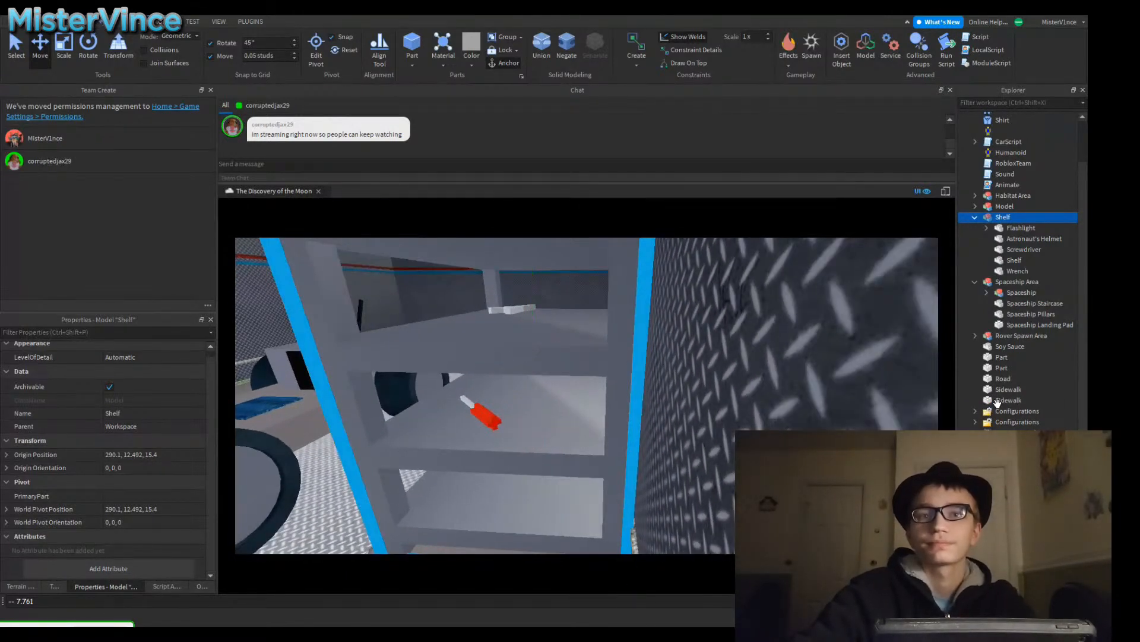
click(701, 392)
right_drag(998, 403, 998, 402)
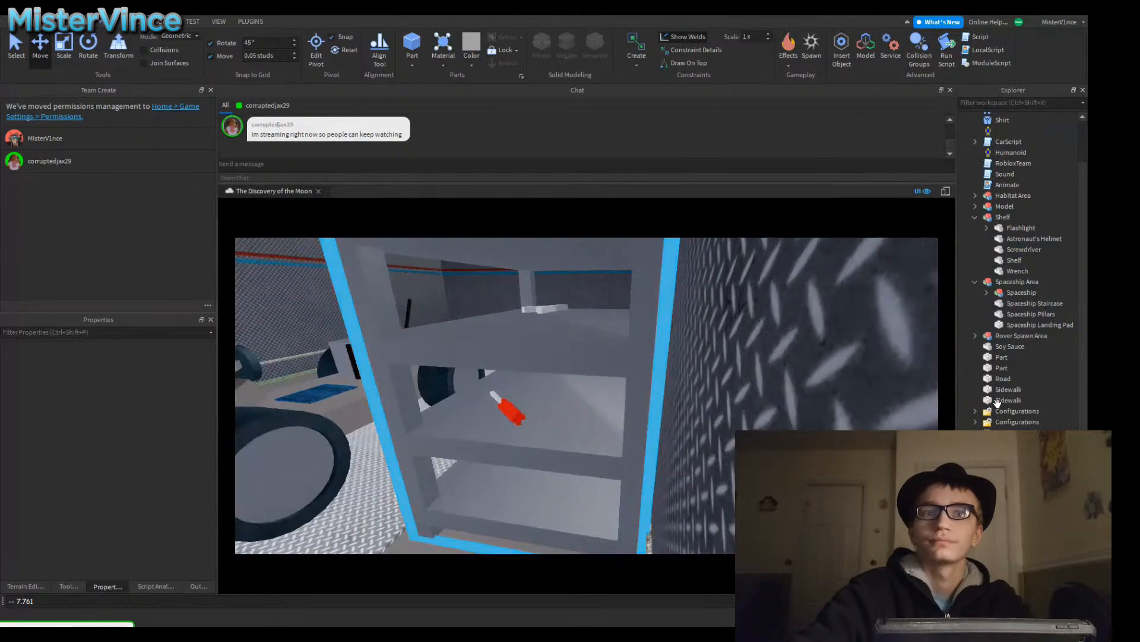
Step: Examine the shelf, its props and the rover room from close up and from the room's entrance
key(q)
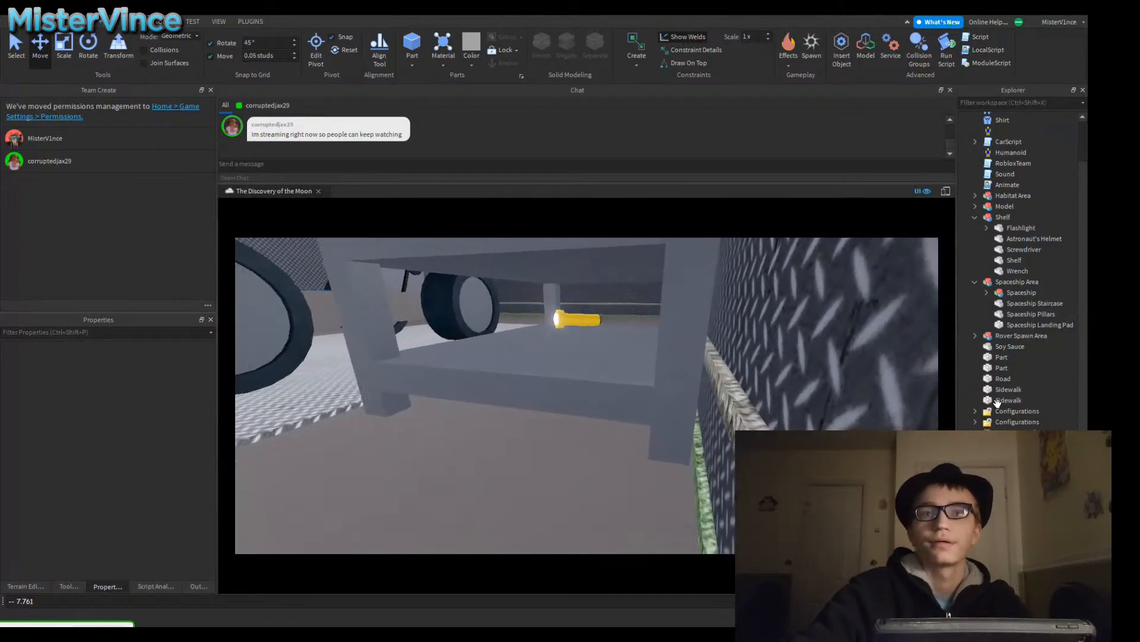
key(e)
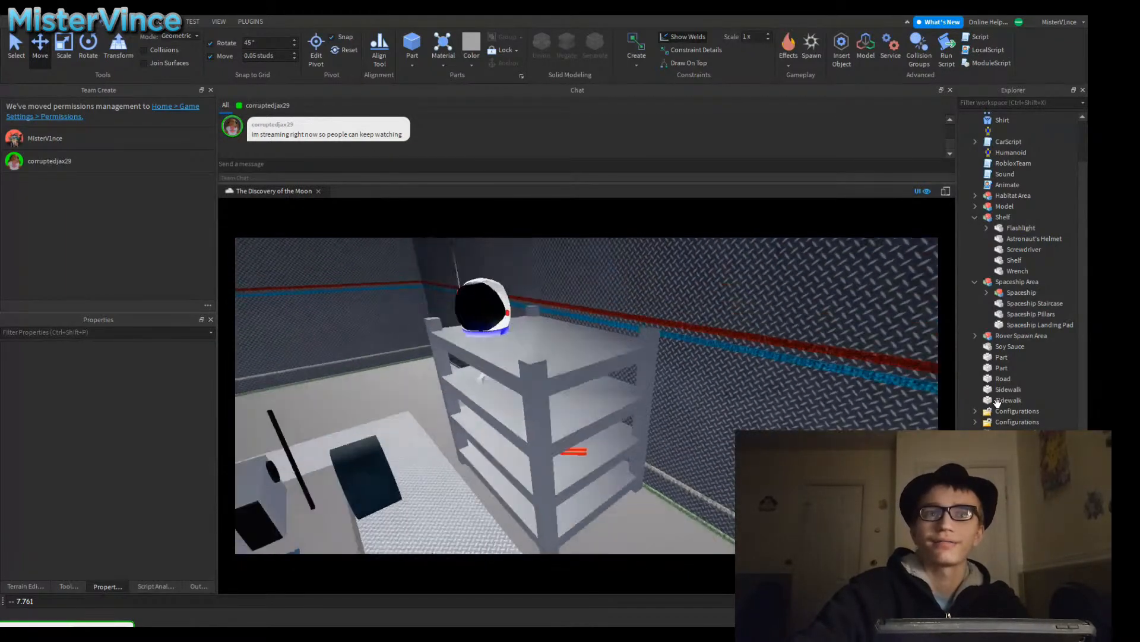
key(w)
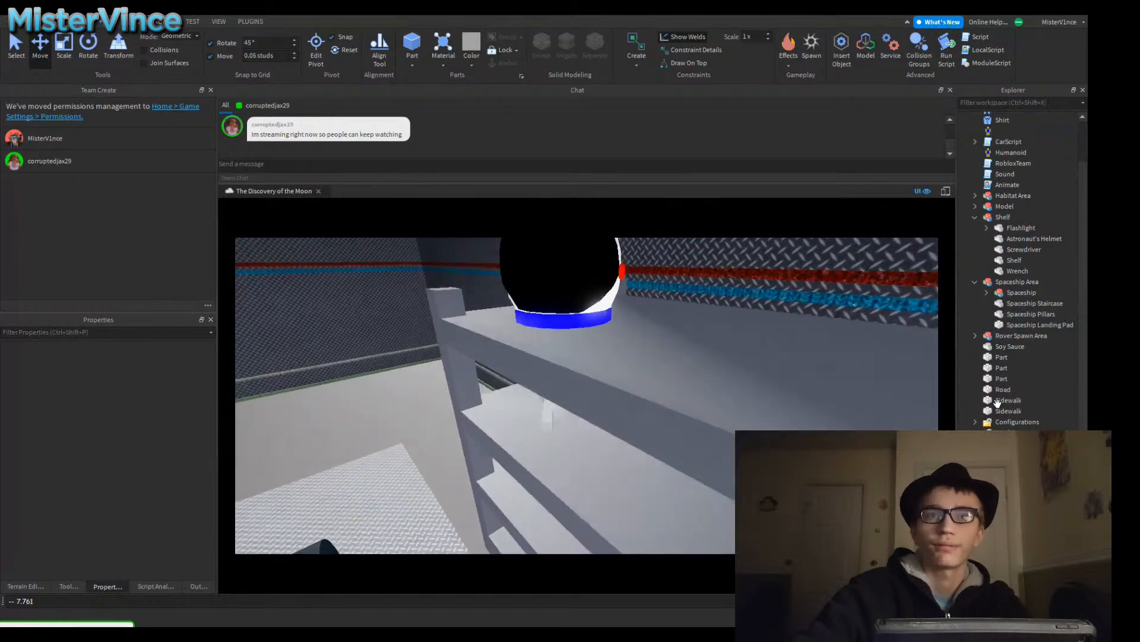
key(q)
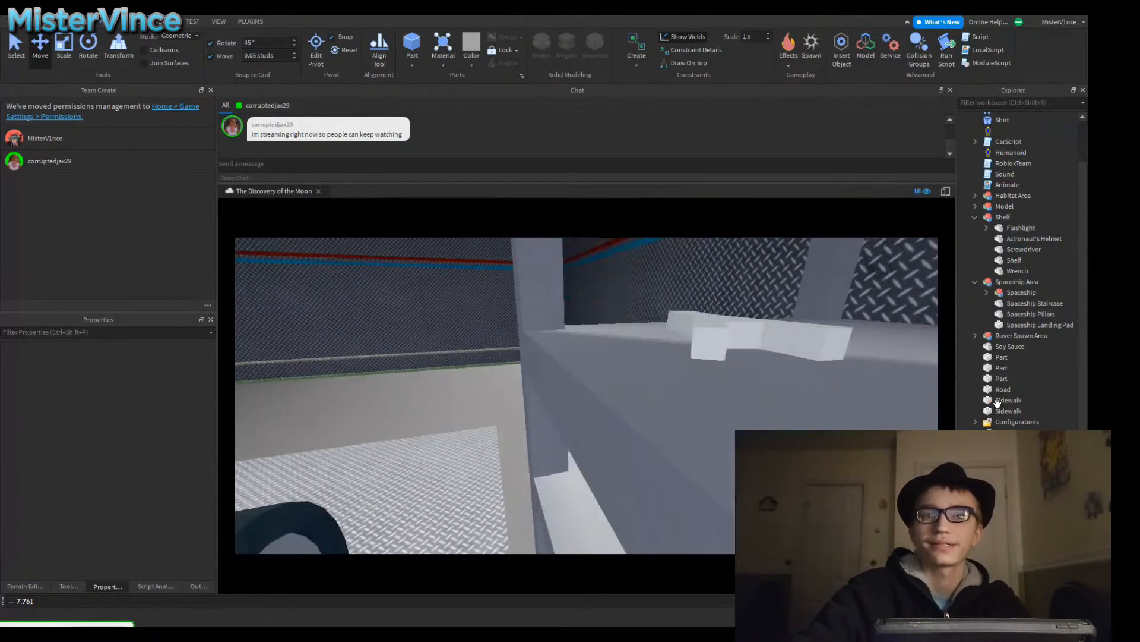
key(s)
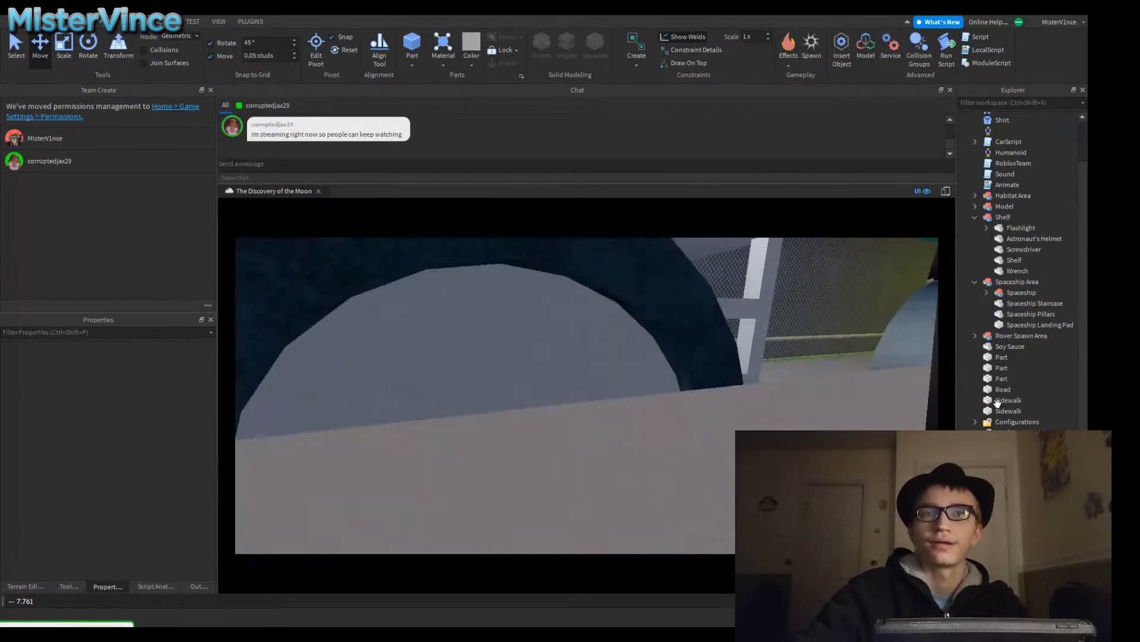
key(w)
key(e)
key(s)
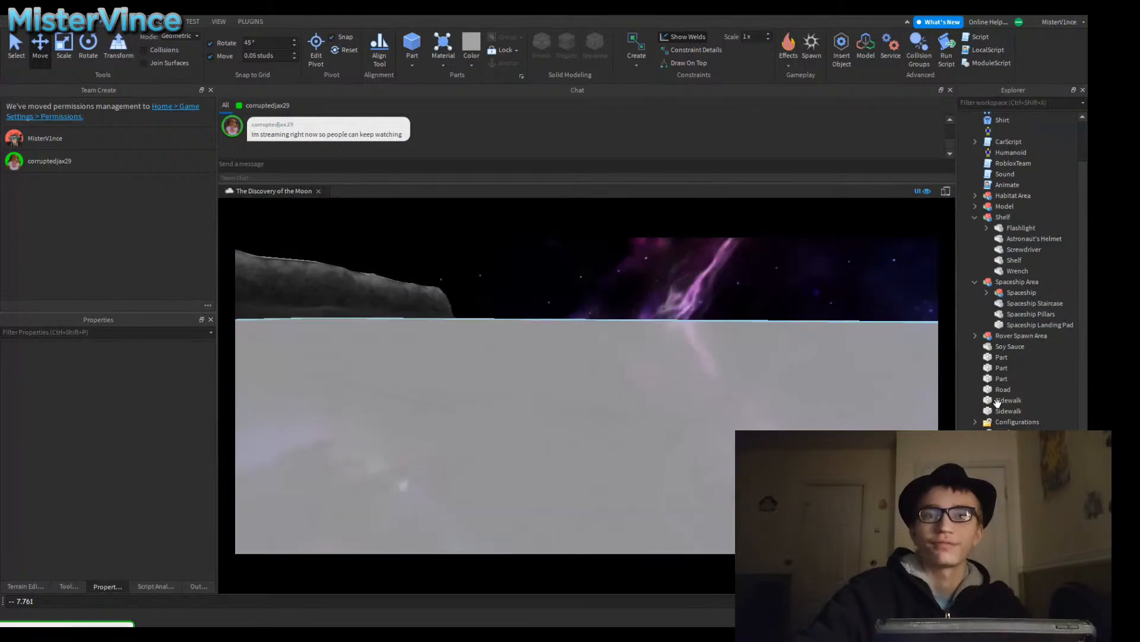
key(q)
key(d)
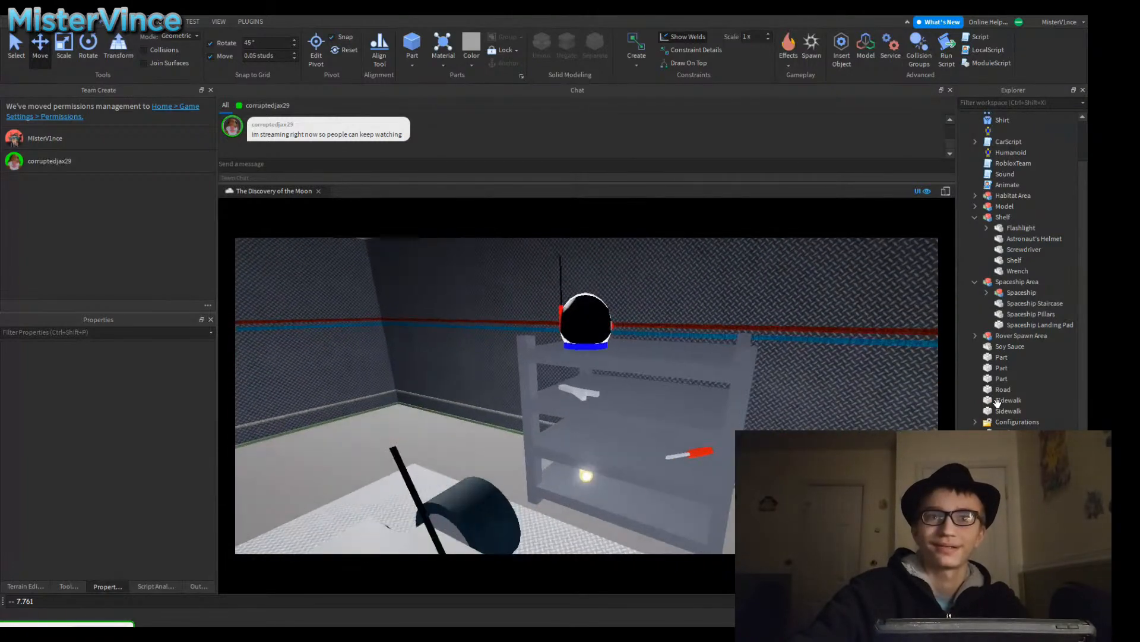
key(w)
key(s)
key(w)
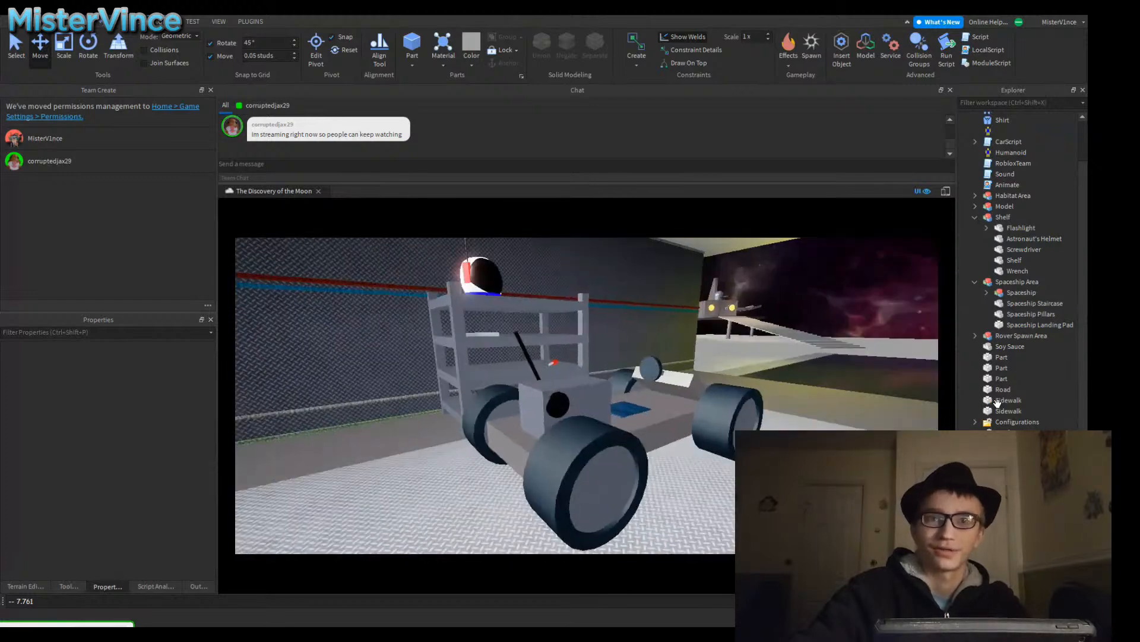
key(s)
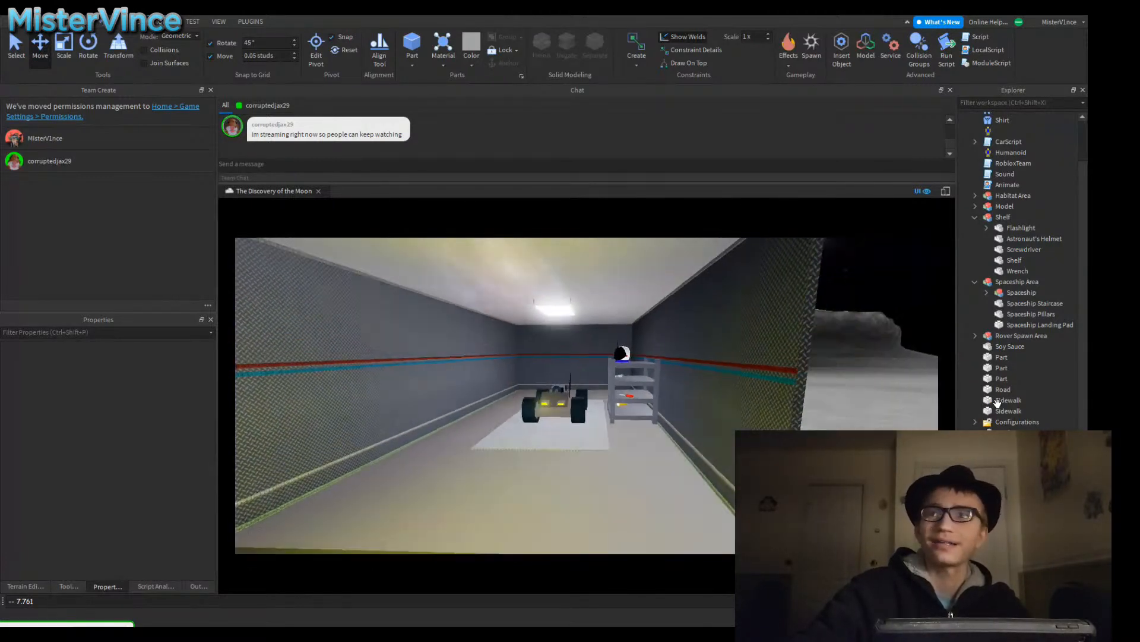
key(w)
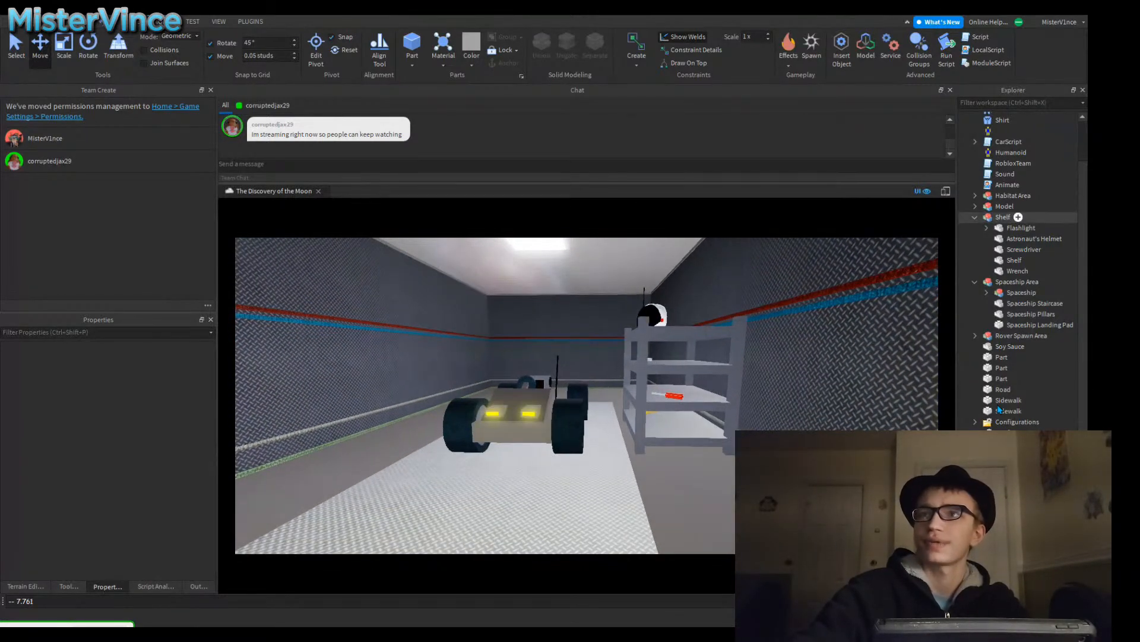
key(w)
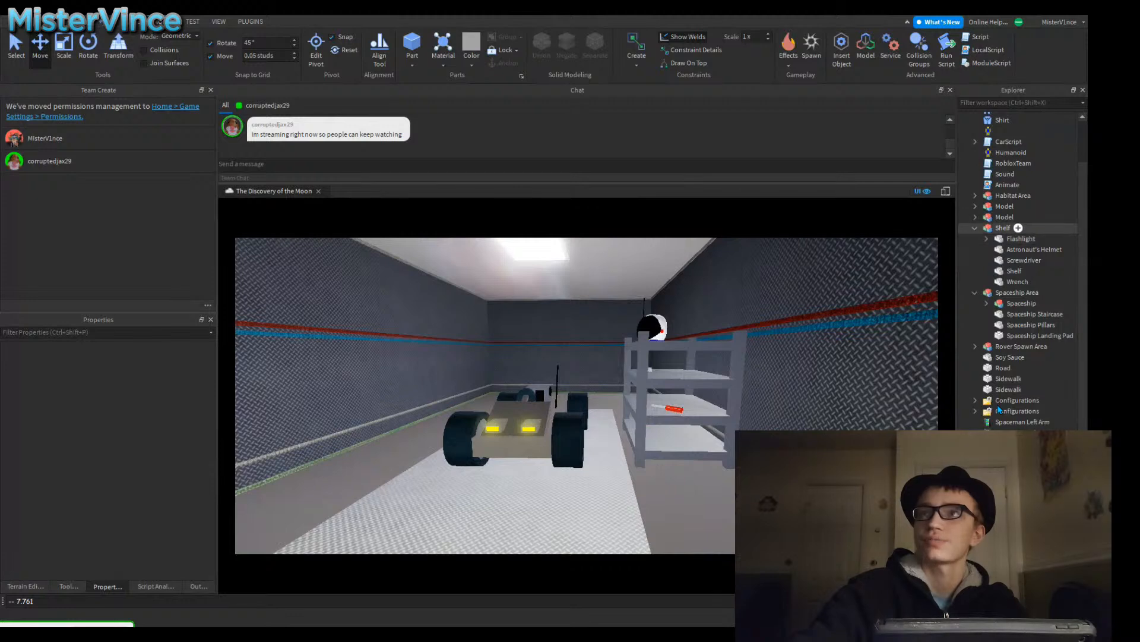
Step: Move the Shelf model into the Rover Spawn Area model and collapse its contents
drag(1003, 228, 1001, 409)
key(Down)
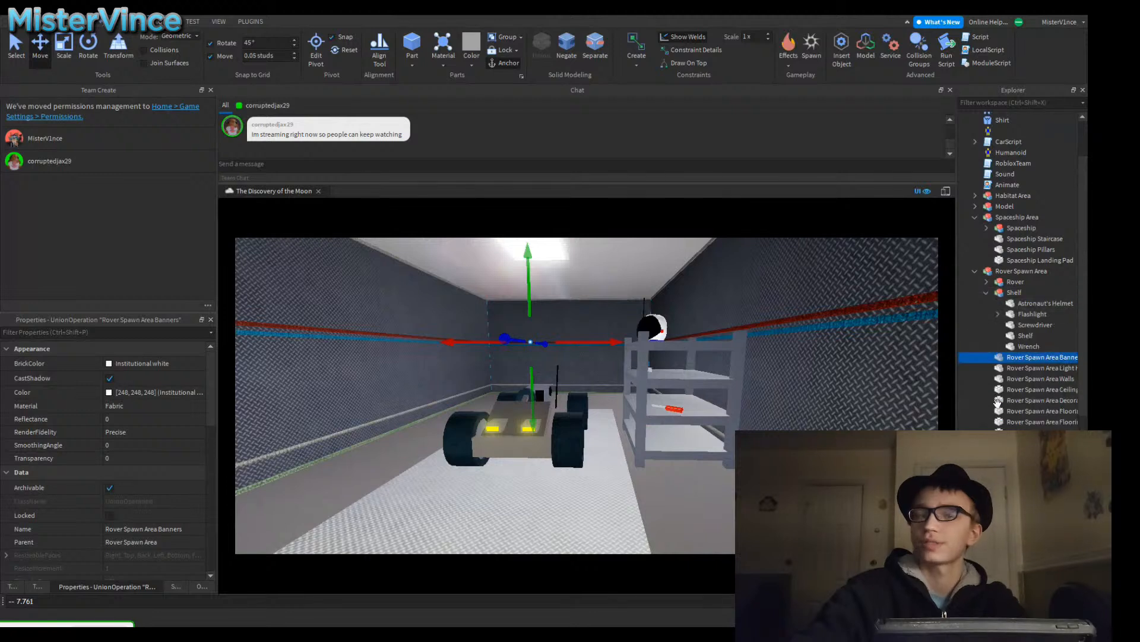
click(986, 292)
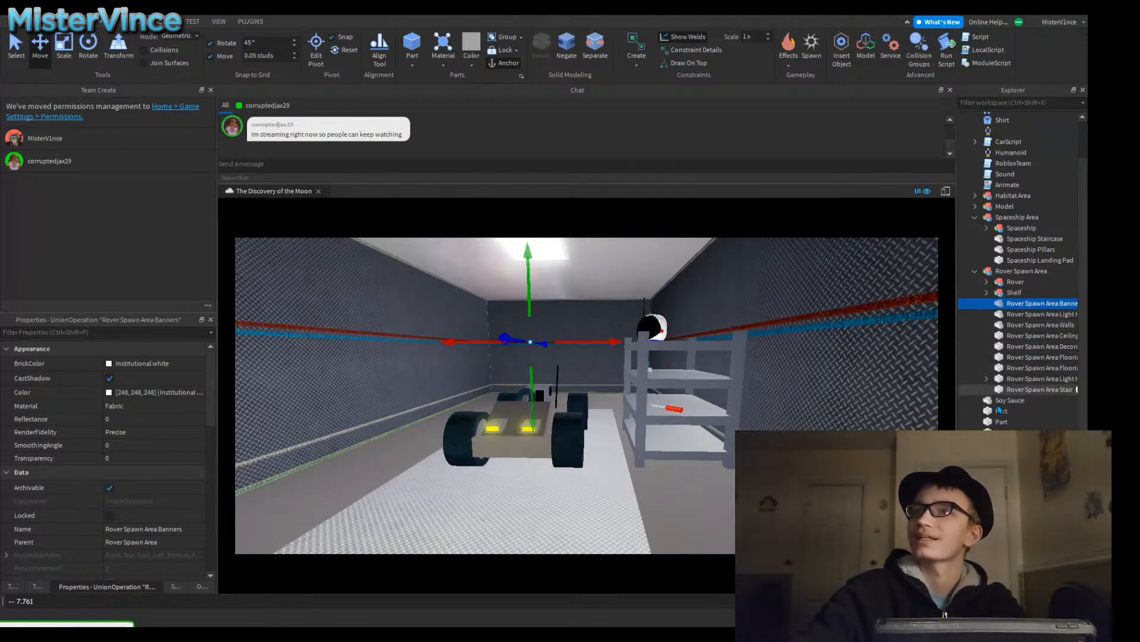
Step: Check the stair, light, flooring, wall and ceiling objects of the Rover Spawn Area one by one
click(1033, 389)
click(1033, 378)
click(1033, 368)
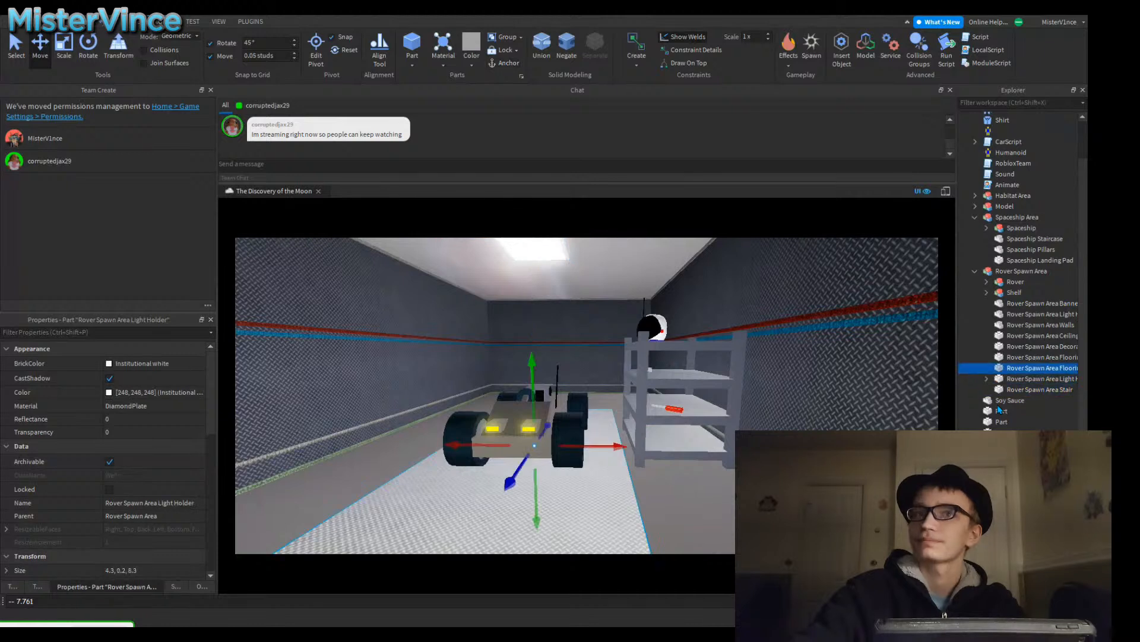
key(Up)
key(Up)
key(Up)
key(Up)
key(Up)
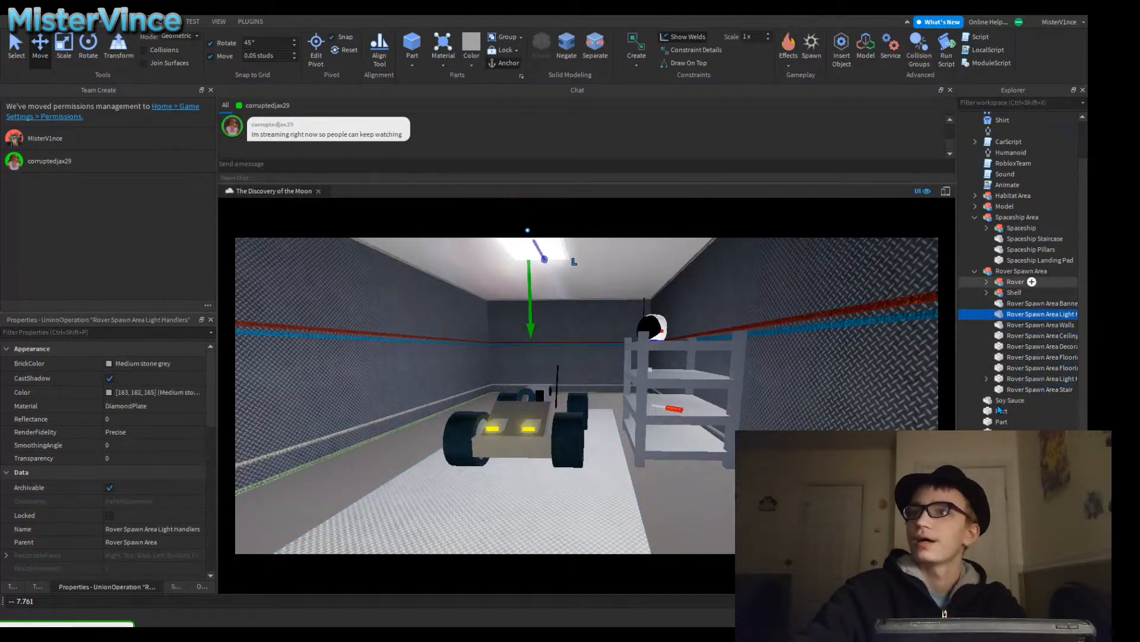
Step: Add a folder to ReplicatedStorage and name it Vehicles
scroll(999, 409, down, 3)
scroll(1000, 409, down, 1)
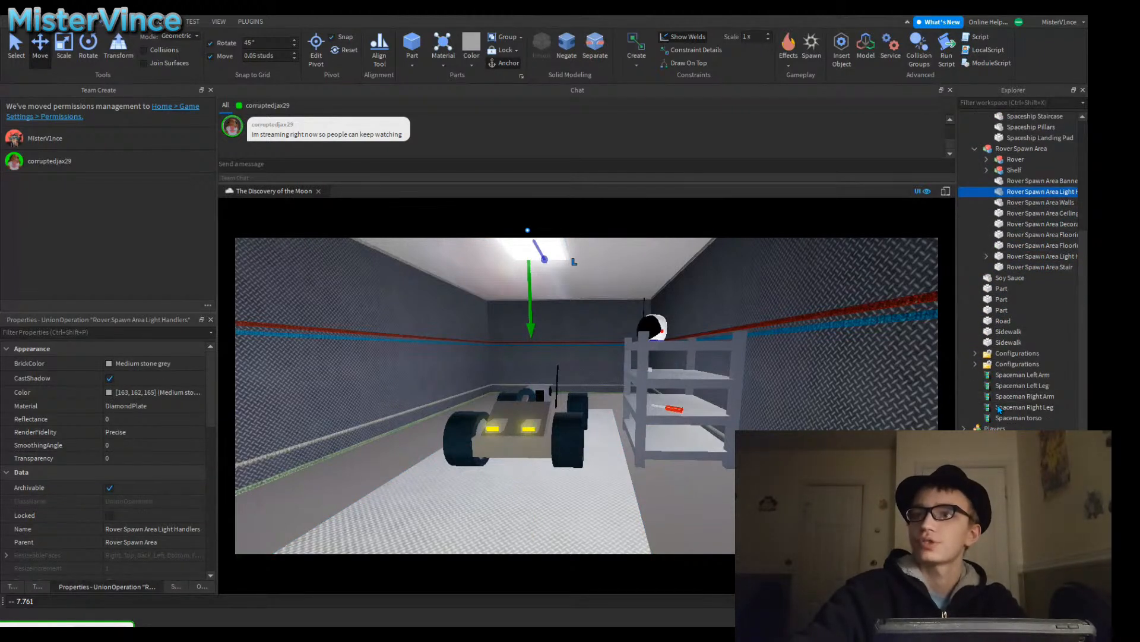
click(1021, 471)
click(1068, 471)
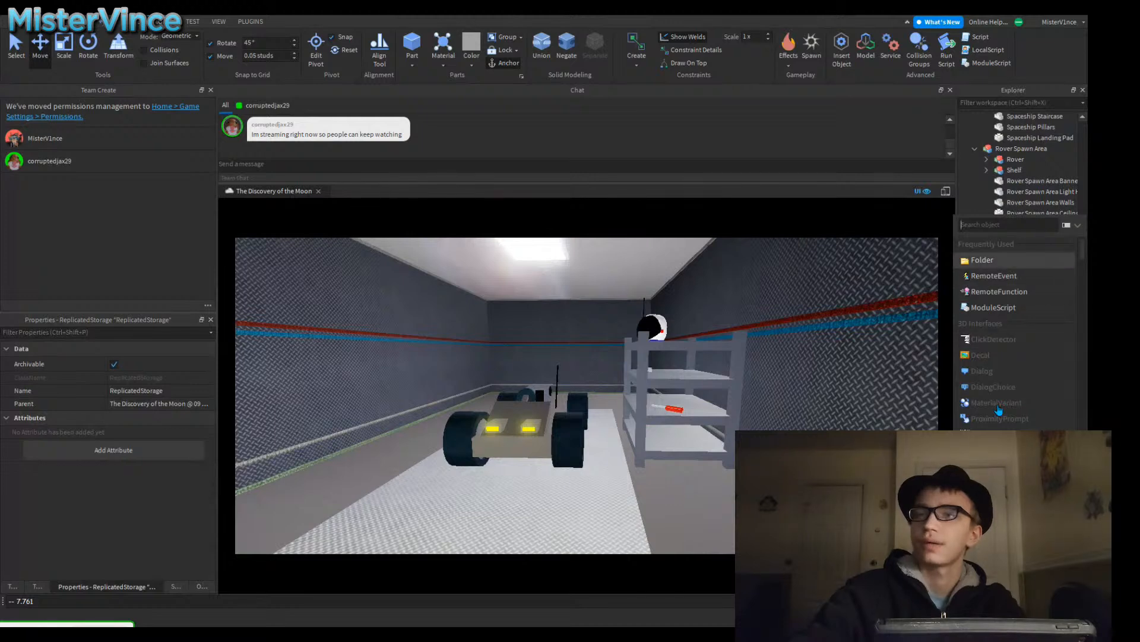
key(Escape)
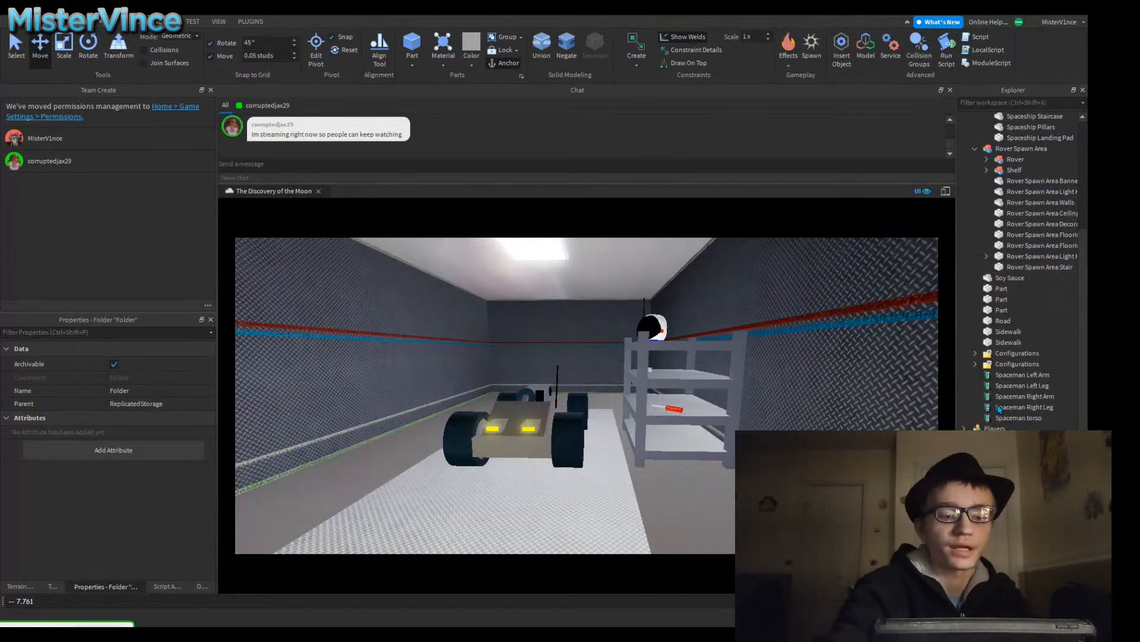
text(Vehicles)
key(Return)
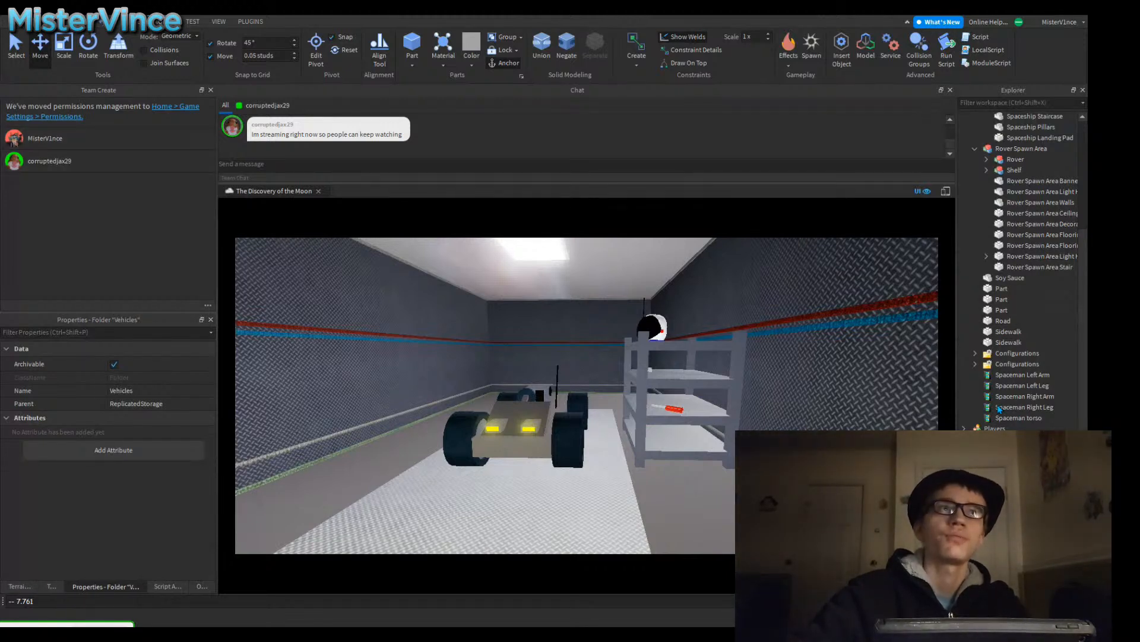
Step: Switch to the Life on the Moon 1.1 Testing place and copy the CarSpawn model from Bloxmart inside MoonbloxCity
key(alt+f)
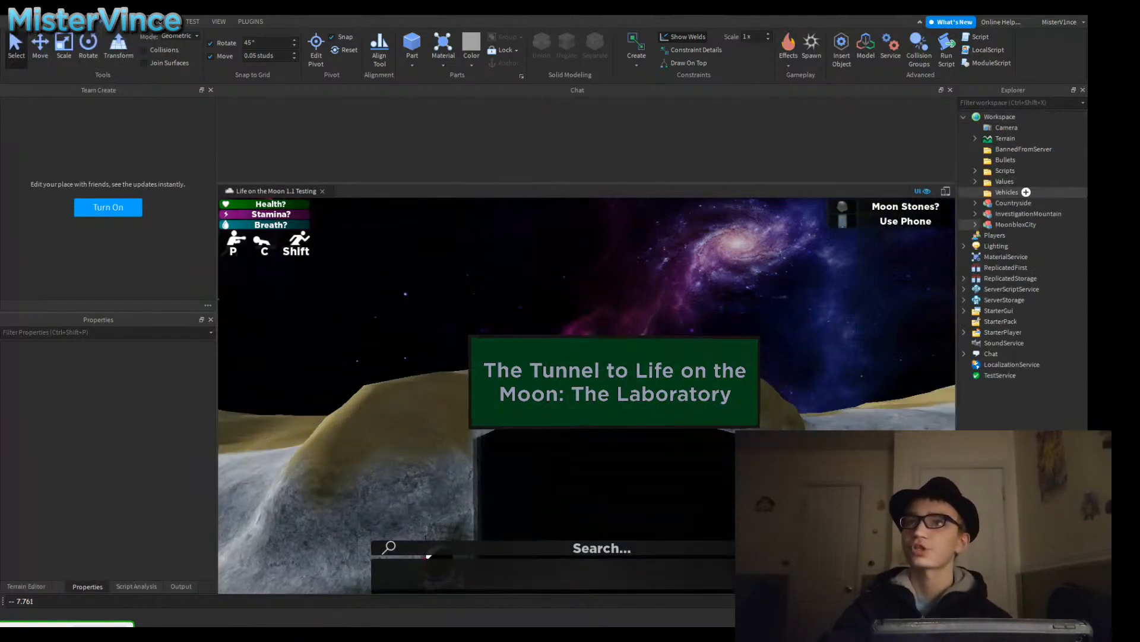
click(975, 224)
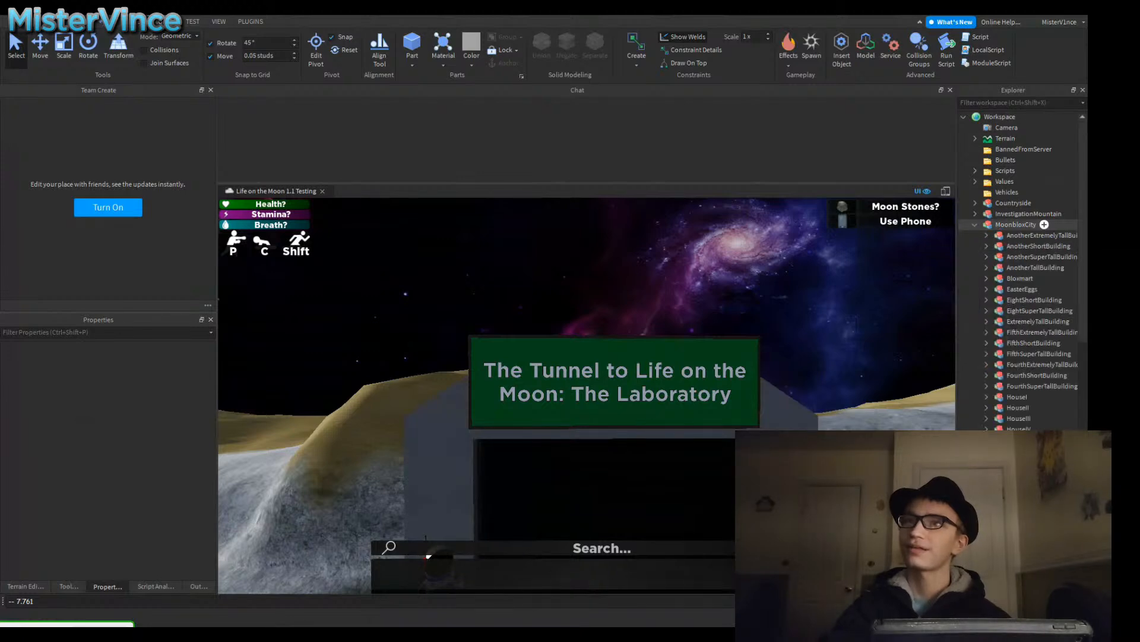
click(986, 278)
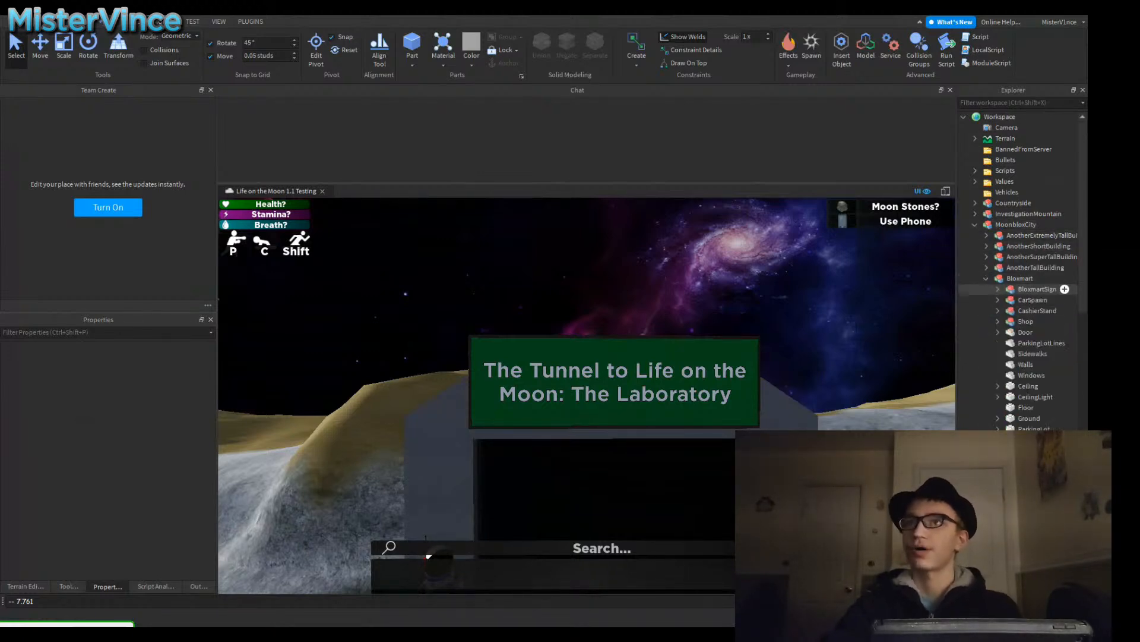
click(1034, 300)
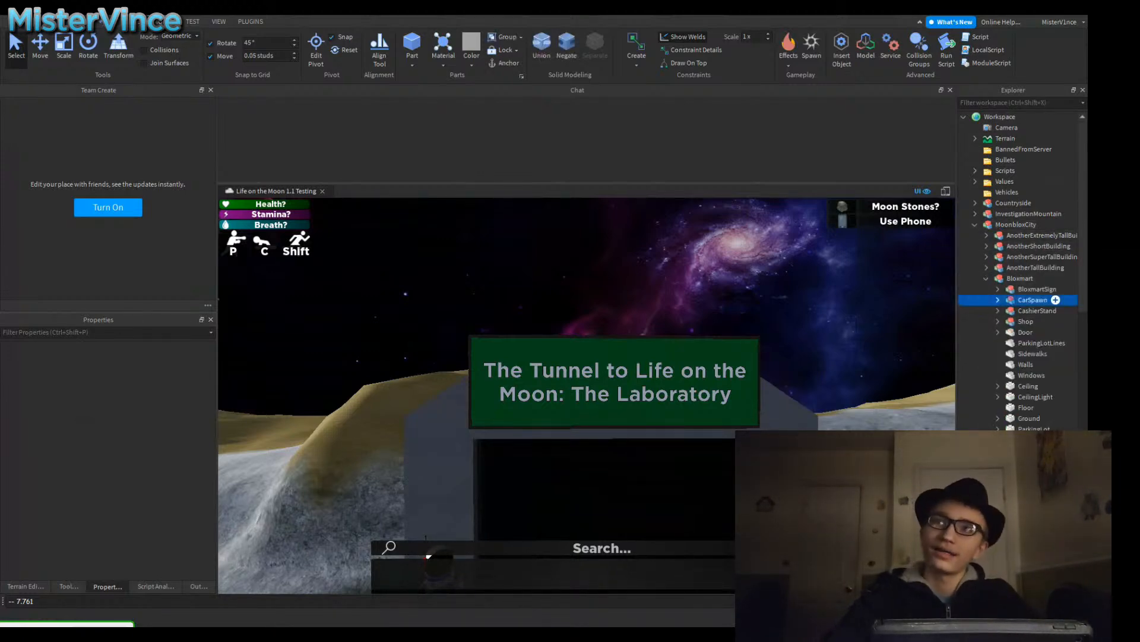
right_click(1033, 300)
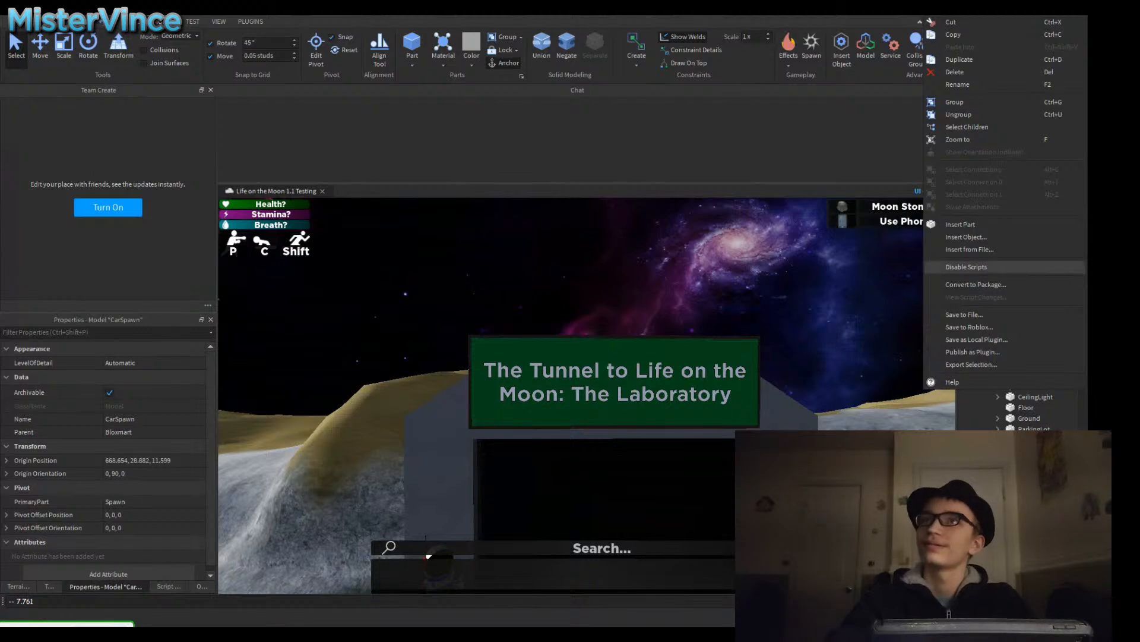
click(962, 35)
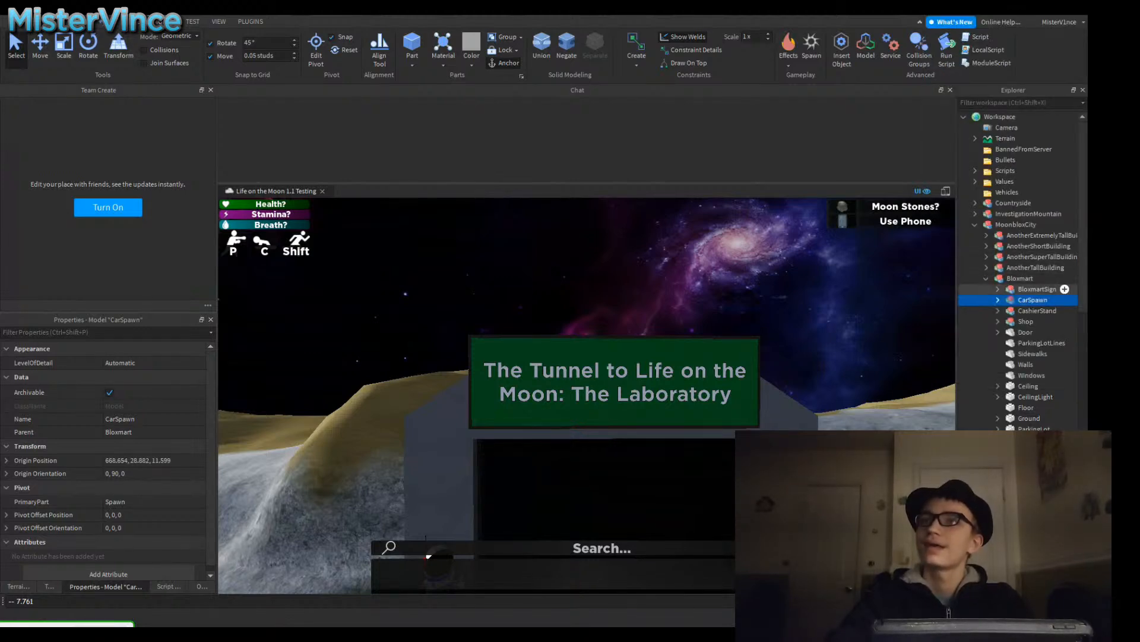
right_click(965, 267)
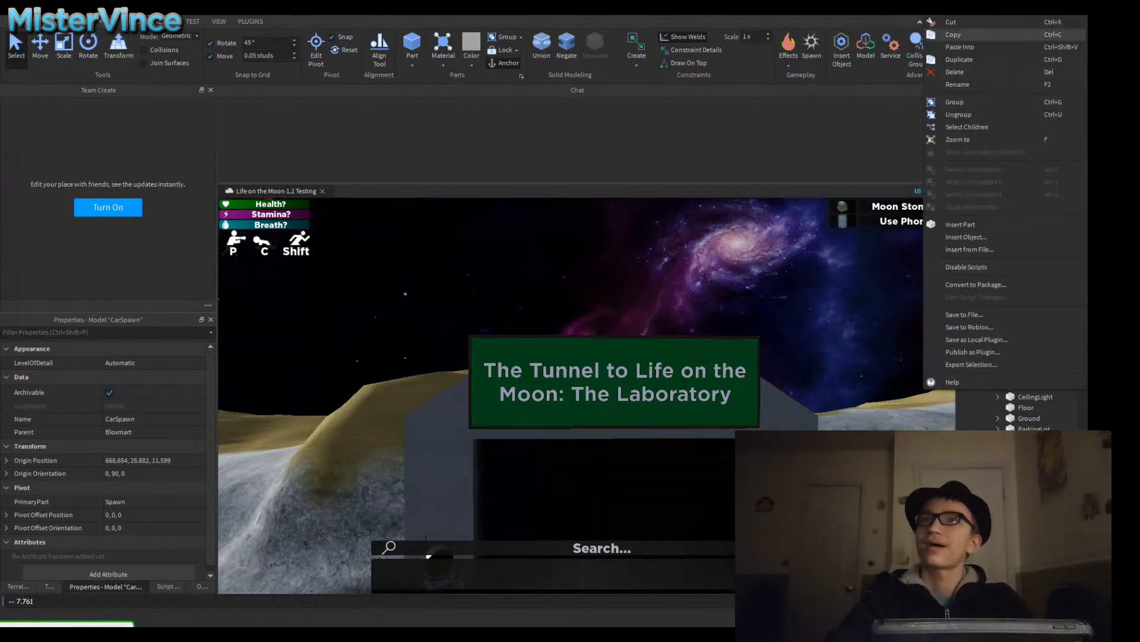
click(932, 35)
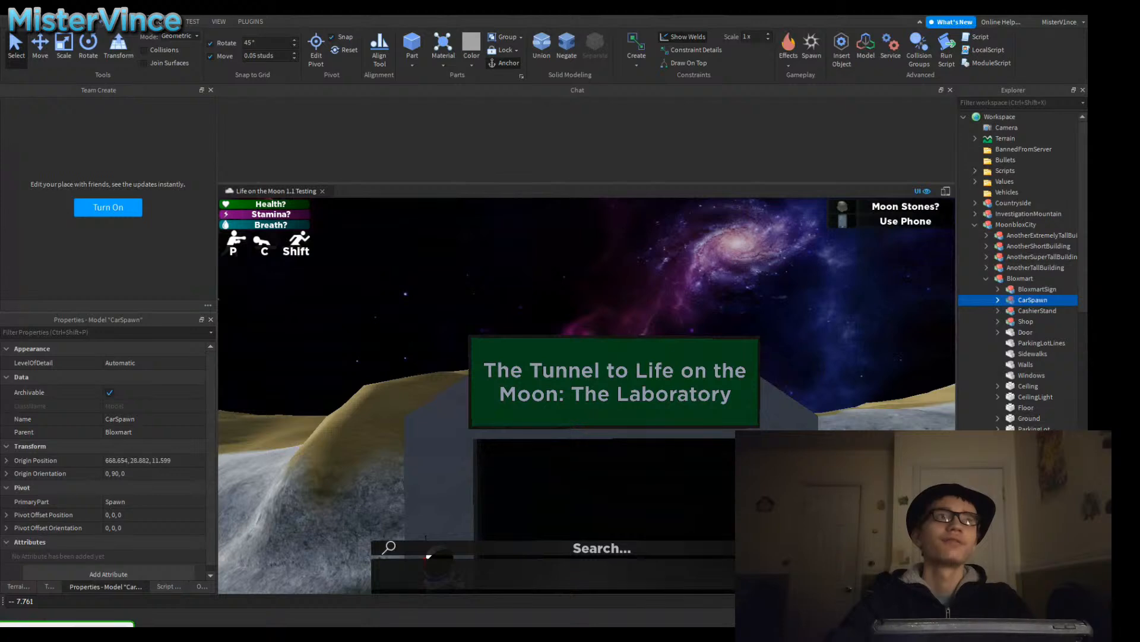
Step: Return to The Discovery of the Moon place and paste the copied CarSpawn model into the Rover Spawn Area model
click(13, 21)
click(65, 83)
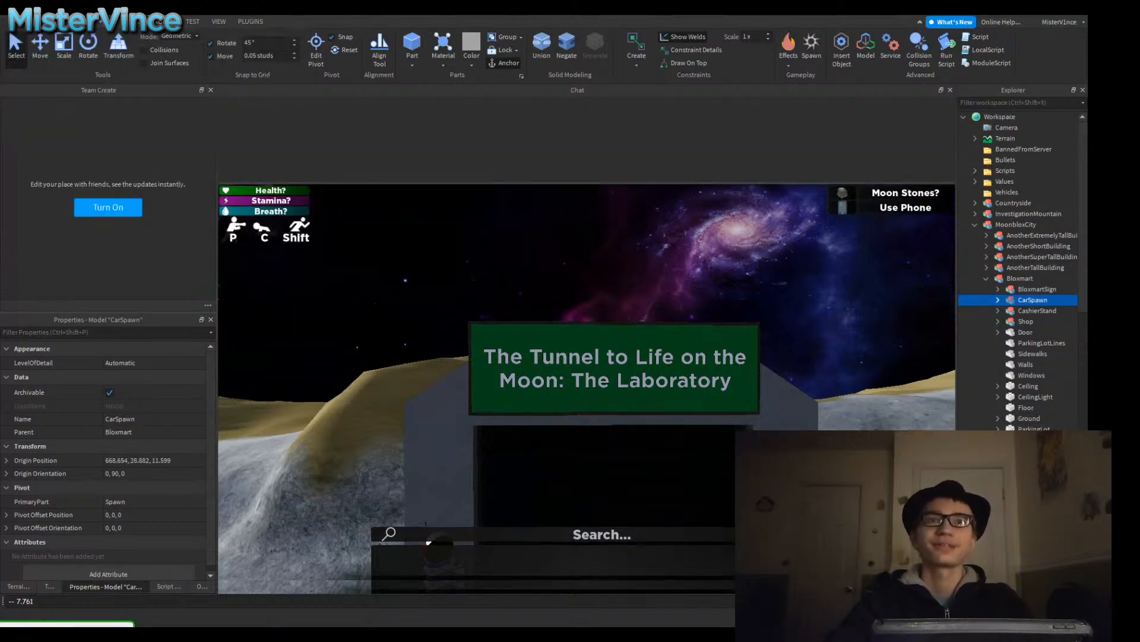
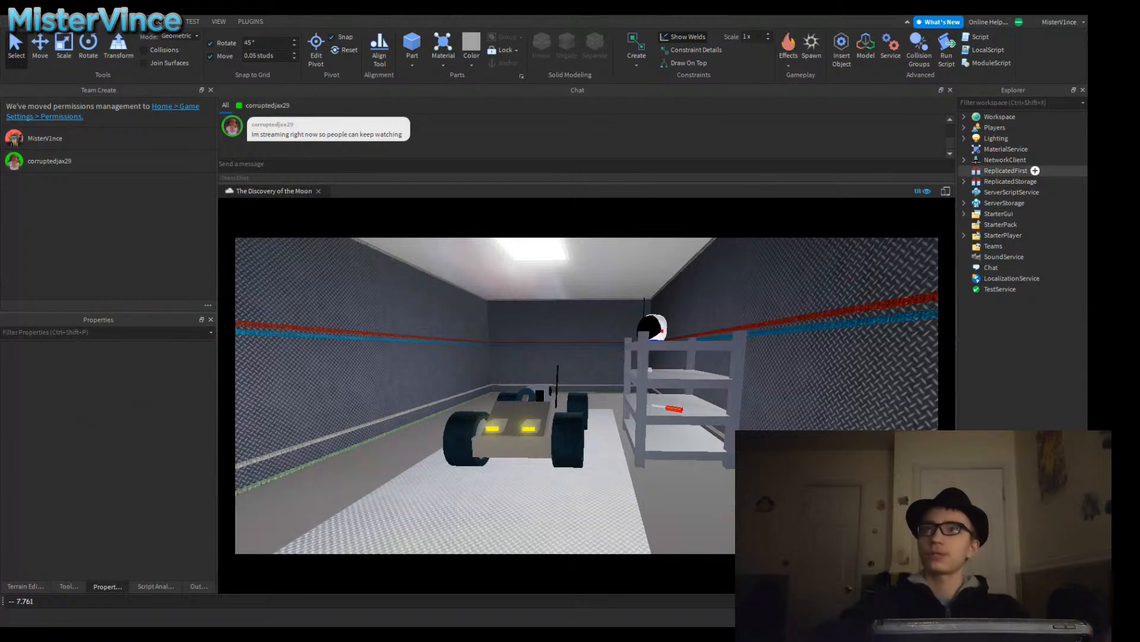
click(964, 116)
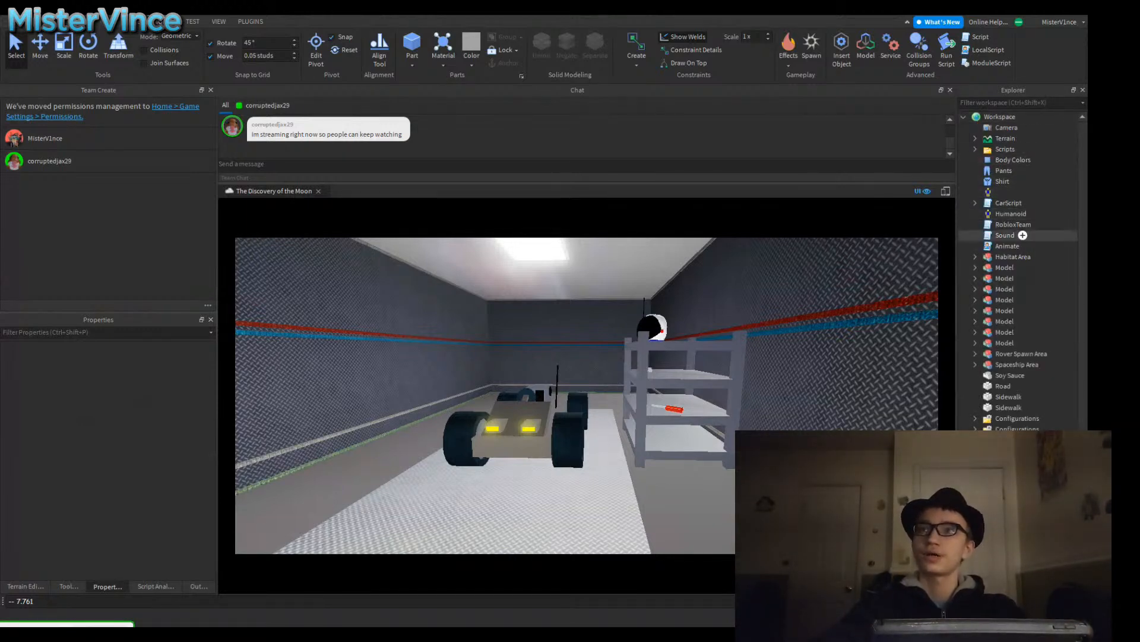
click(1021, 353)
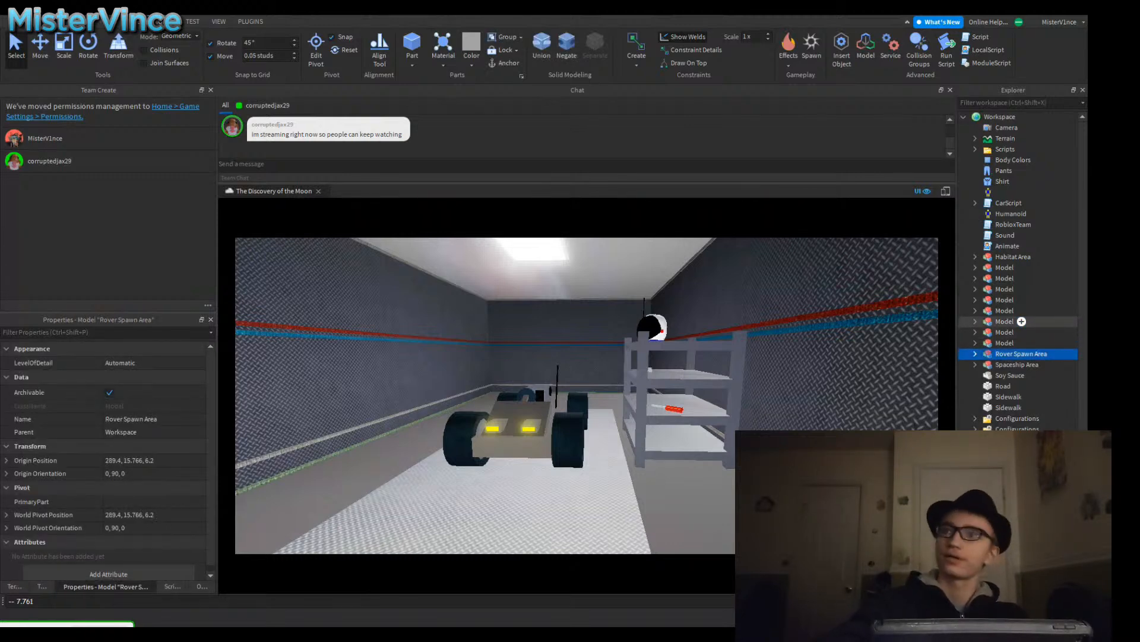
click(975, 354)
click(1022, 364)
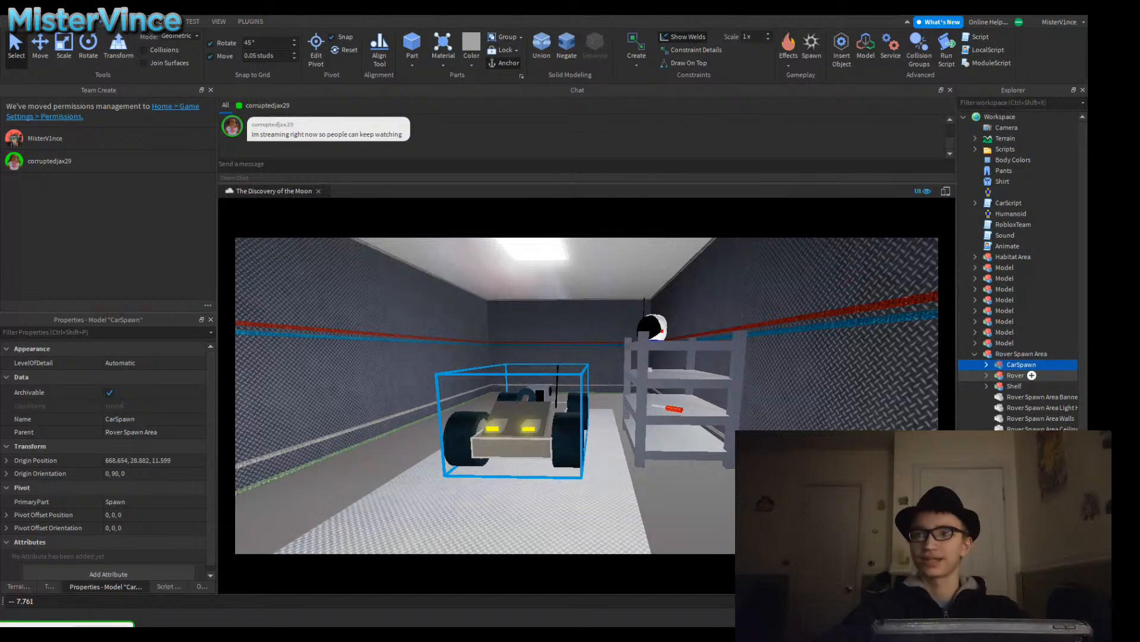
Step: Copy the Rover model's origin position and set it as CarSpawn's origin position, 289.4, 10.416, 6.2
click(1016, 374)
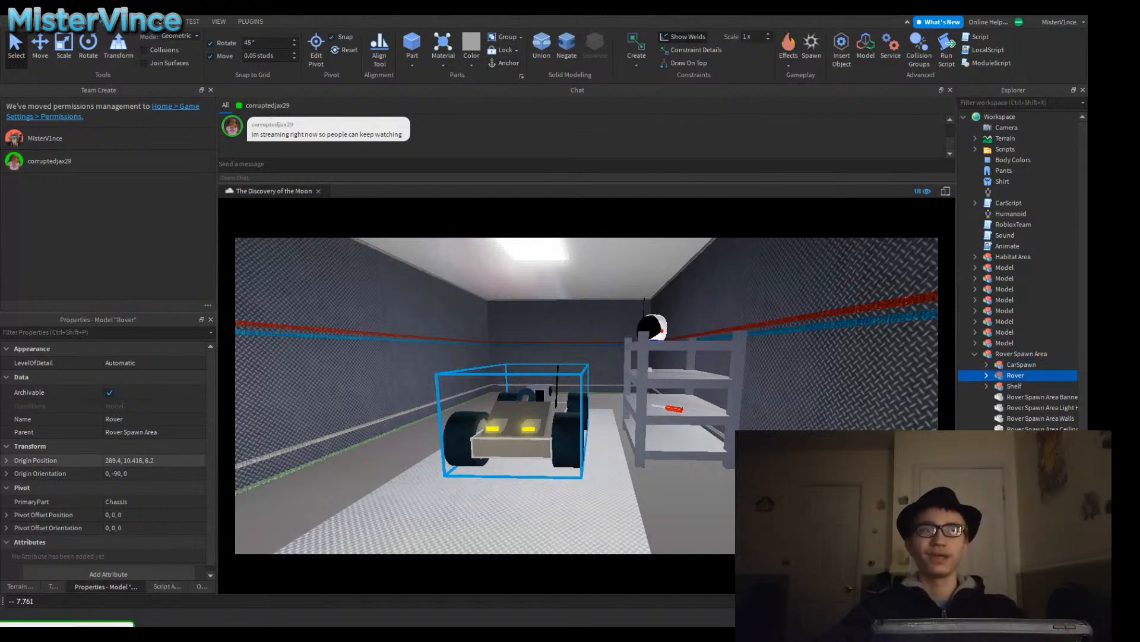
click(153, 460)
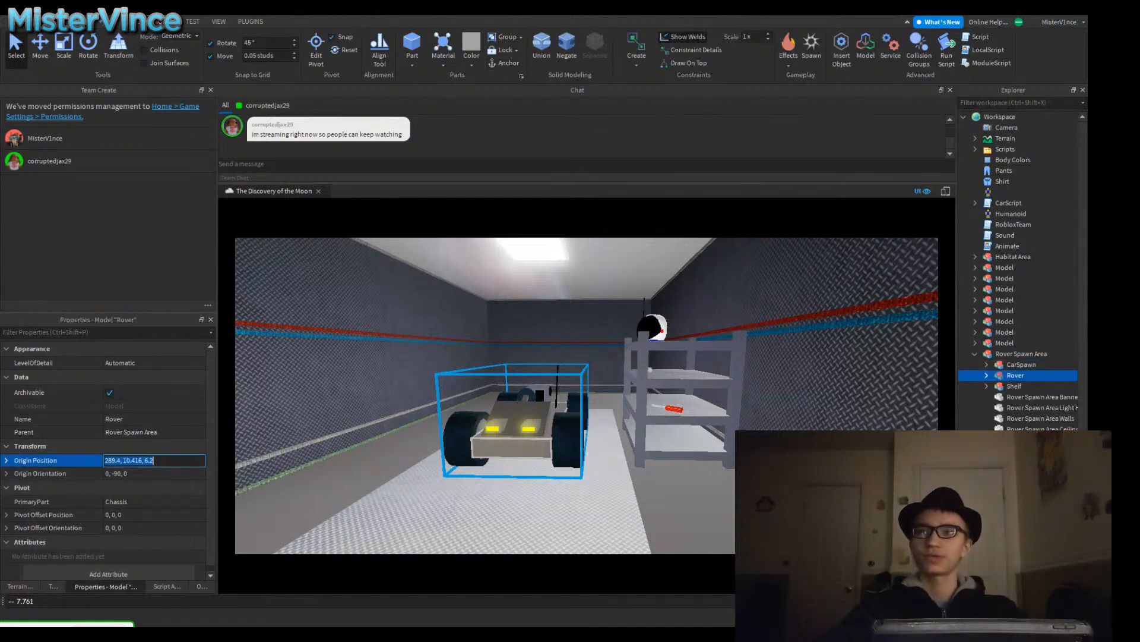
click(1022, 364)
click(153, 460)
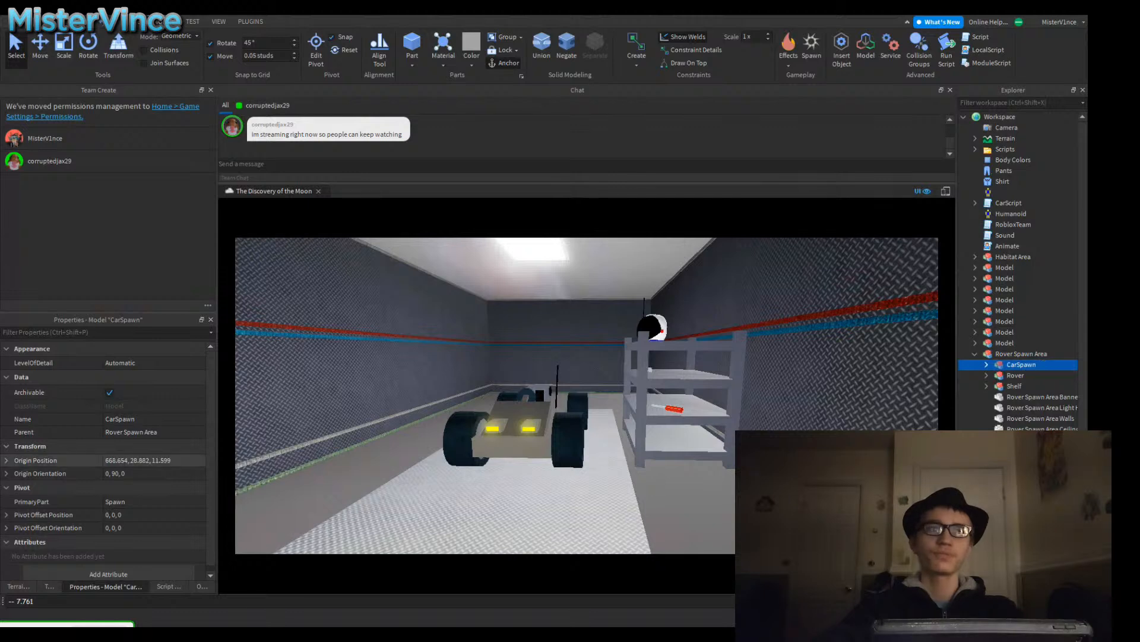
key(BackSpace)
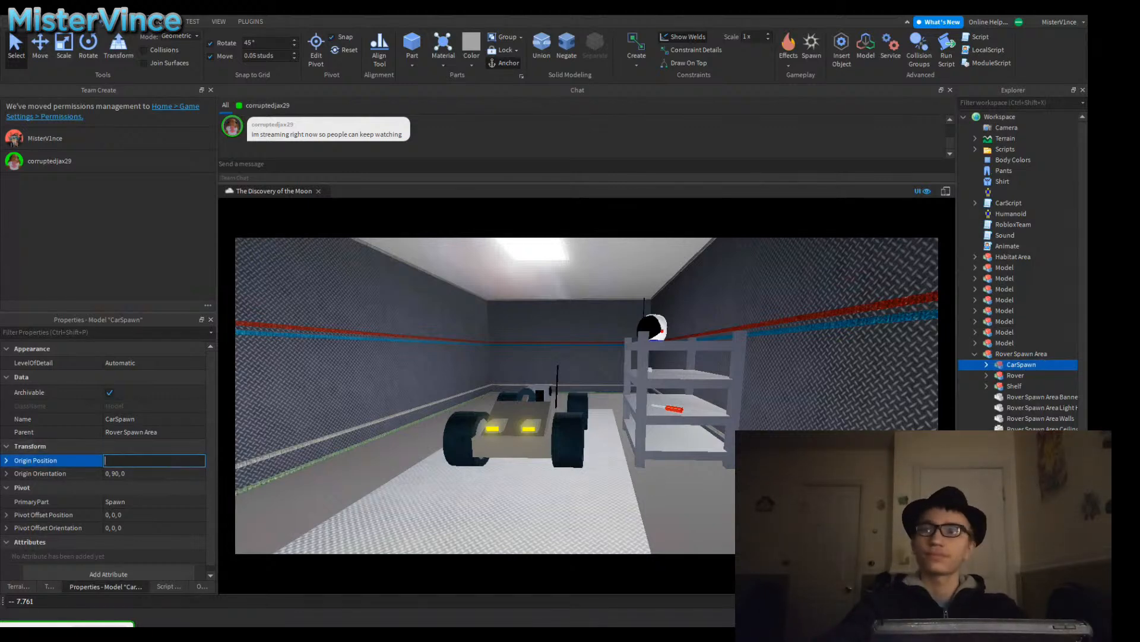
click(1030, 375)
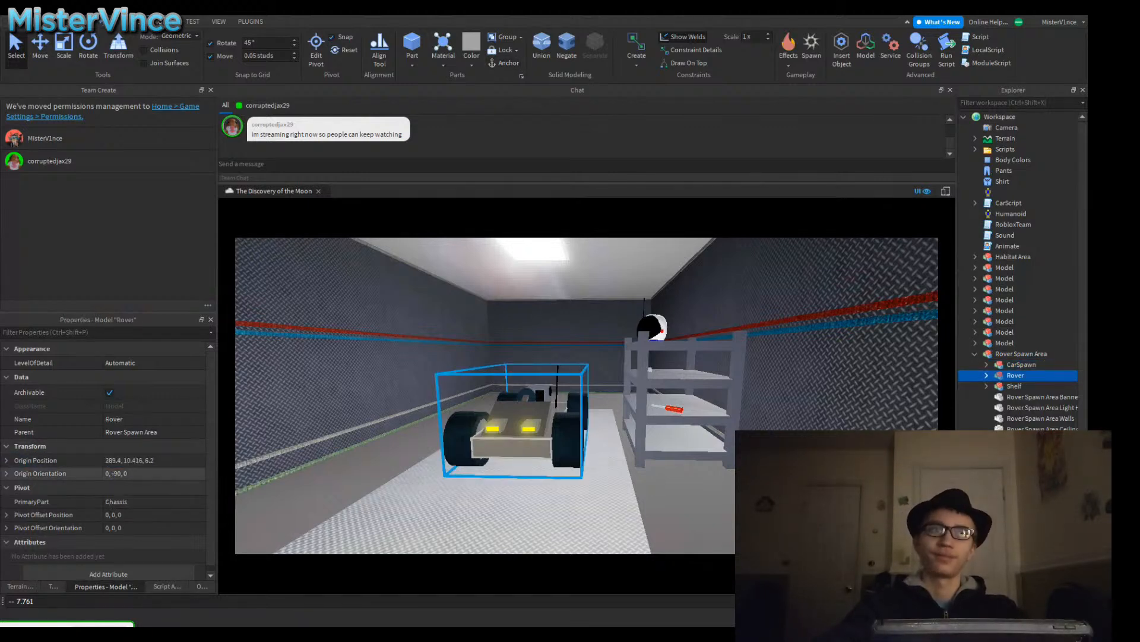
click(127, 460)
right_click(127, 460)
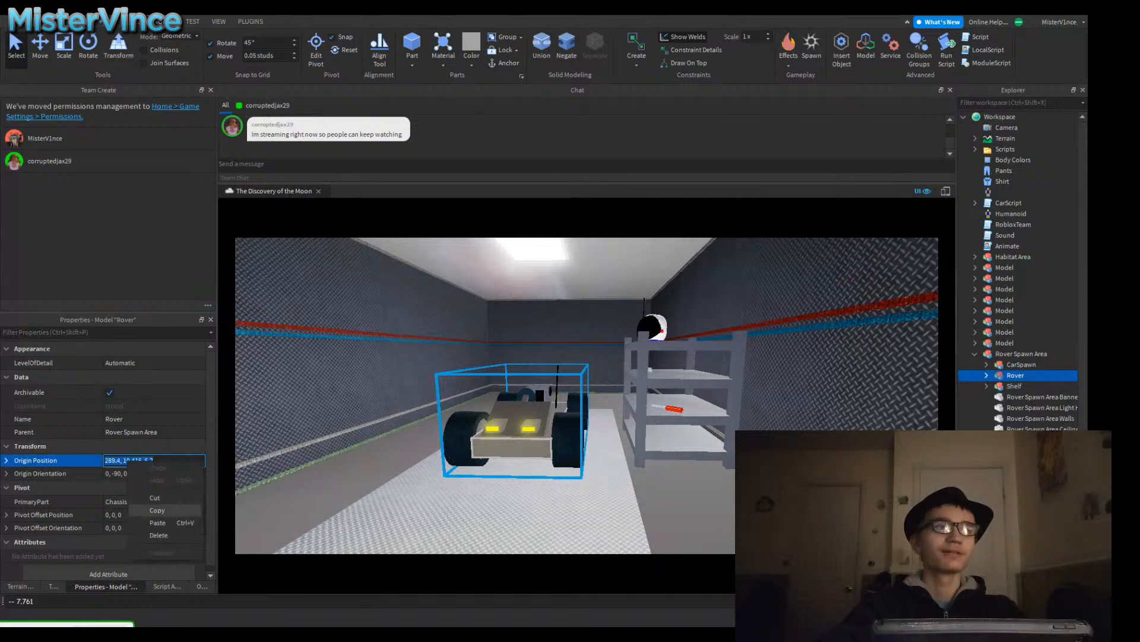
click(156, 510)
click(1042, 364)
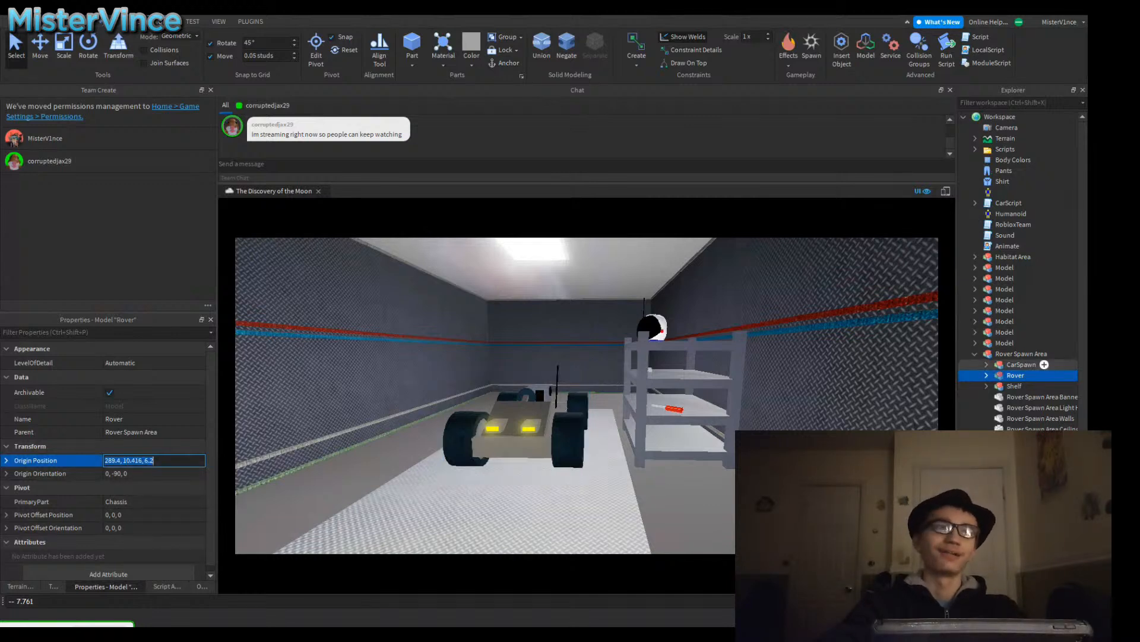
click(134, 461)
key(ctrl+v)
key(Return)
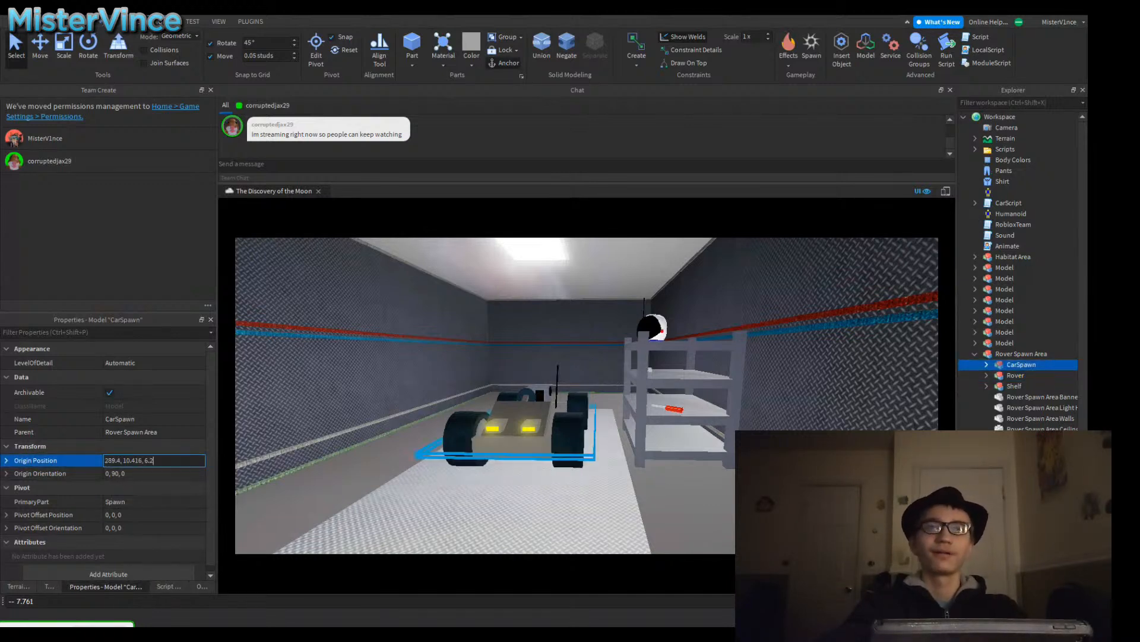
Step: Examine the fit of the CarSpawn model around the rover from several angles and distances
key(w)
key(a)
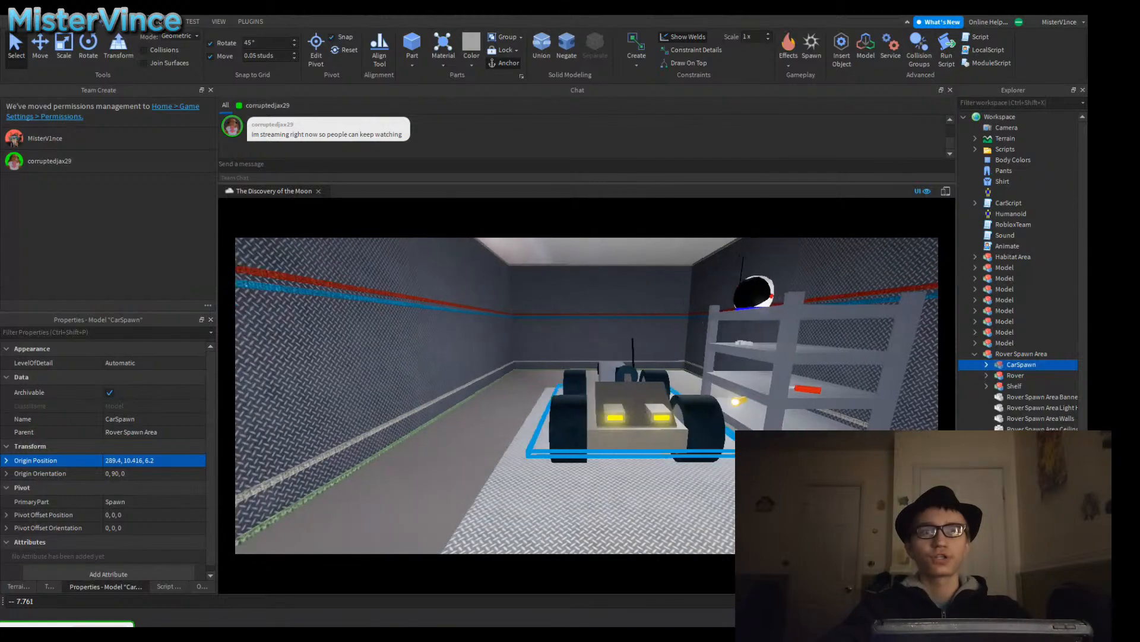
key(w)
key(s)
click(37, 601)
text(a)
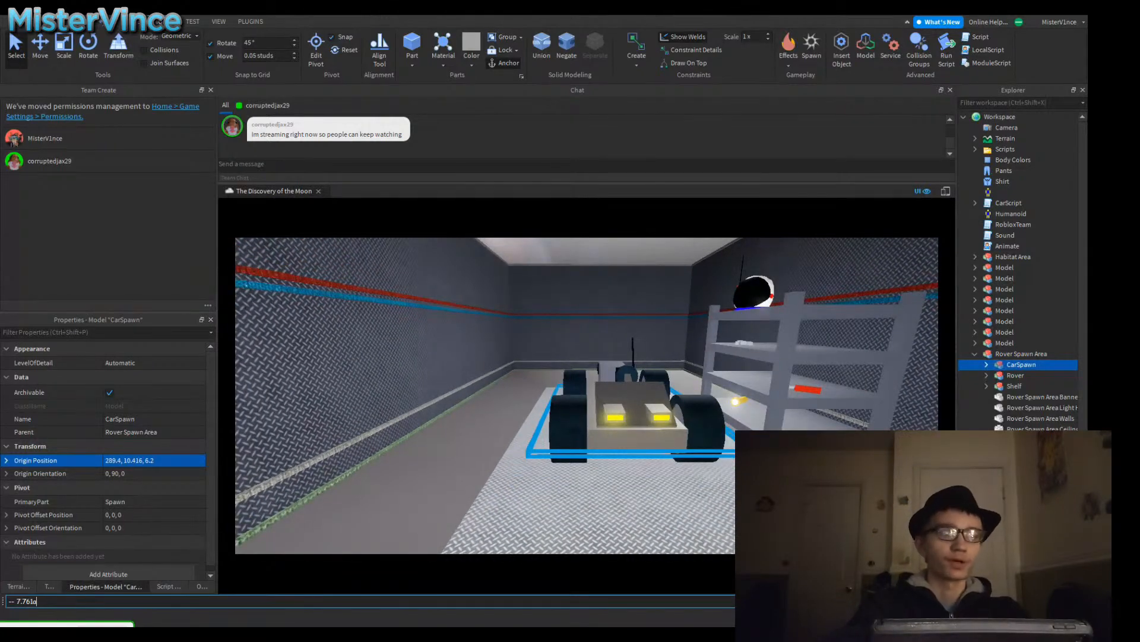
key(BackSpace)
right_drag(587, 396, 534, 370)
key(w)
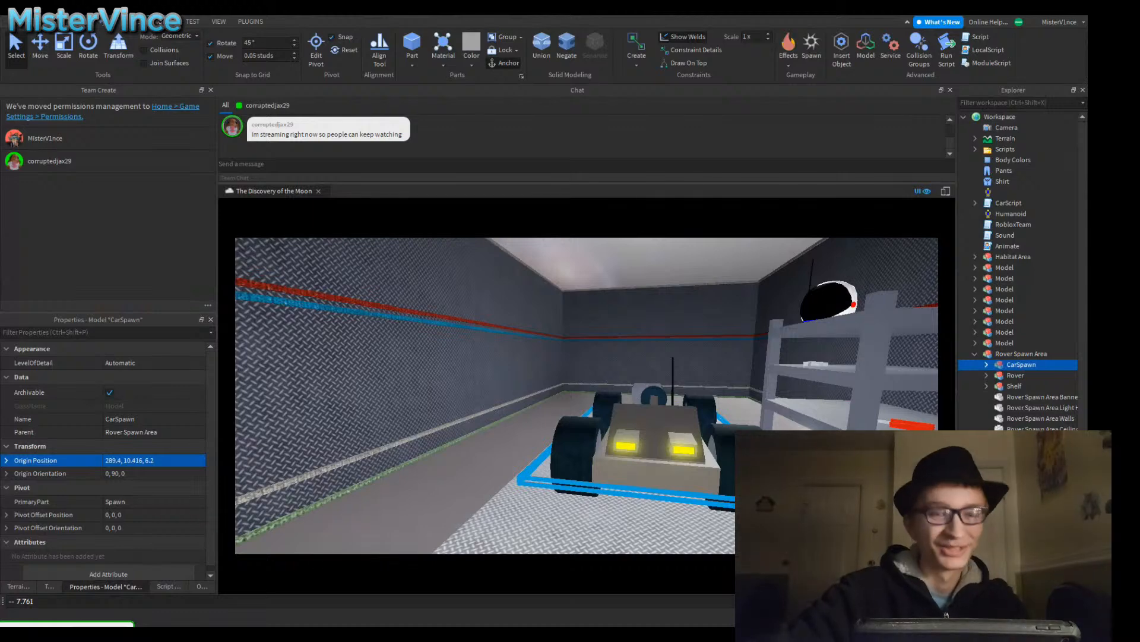
key(w)
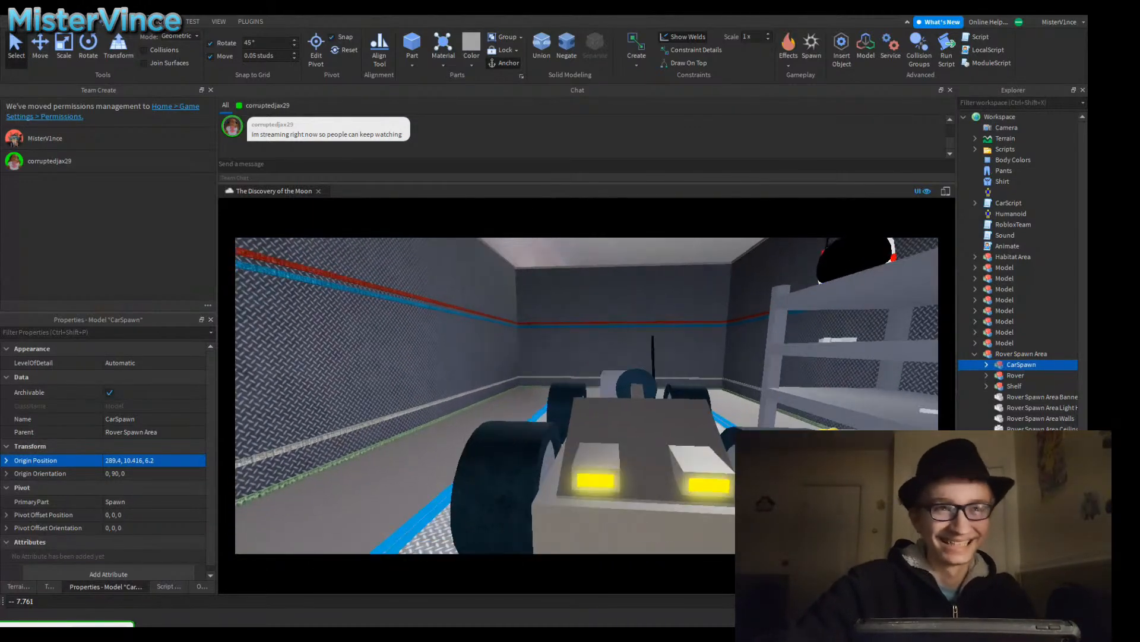
key(s)
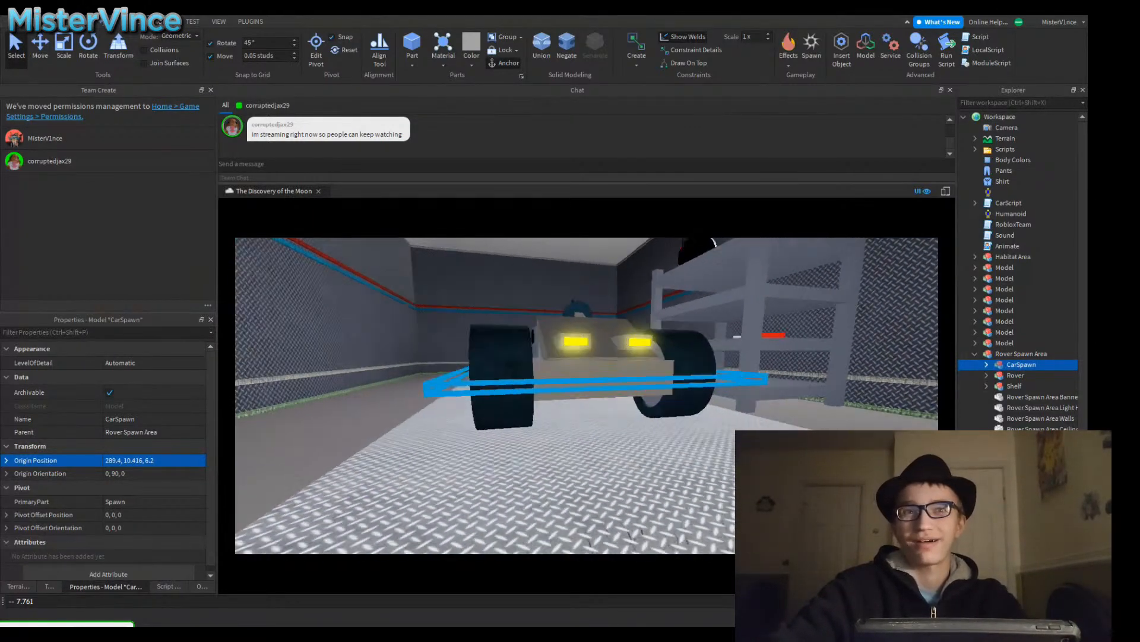
key(w)
key(e)
key(s)
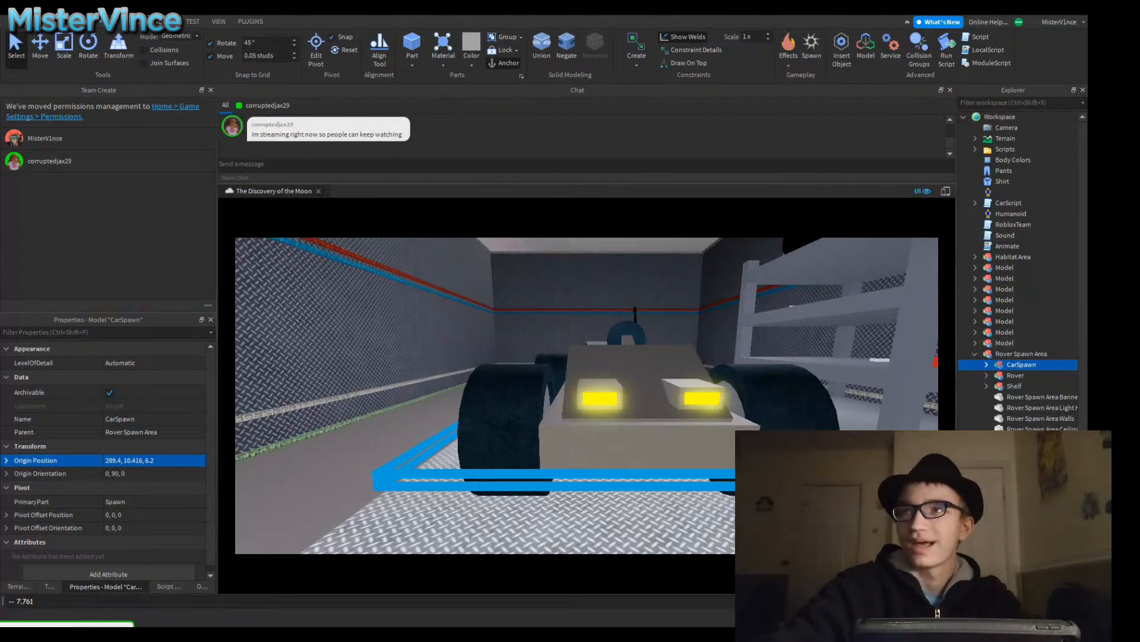
Step: Remove the loose Body Colors, Pants, Shirt, CarScript, Humanoid, RobloxTeam, Sound and Animate objects from Workspace, keeping the Scripts folder
right_drag(802, 351, 867, 352)
drag(1071, 242, 1011, 145)
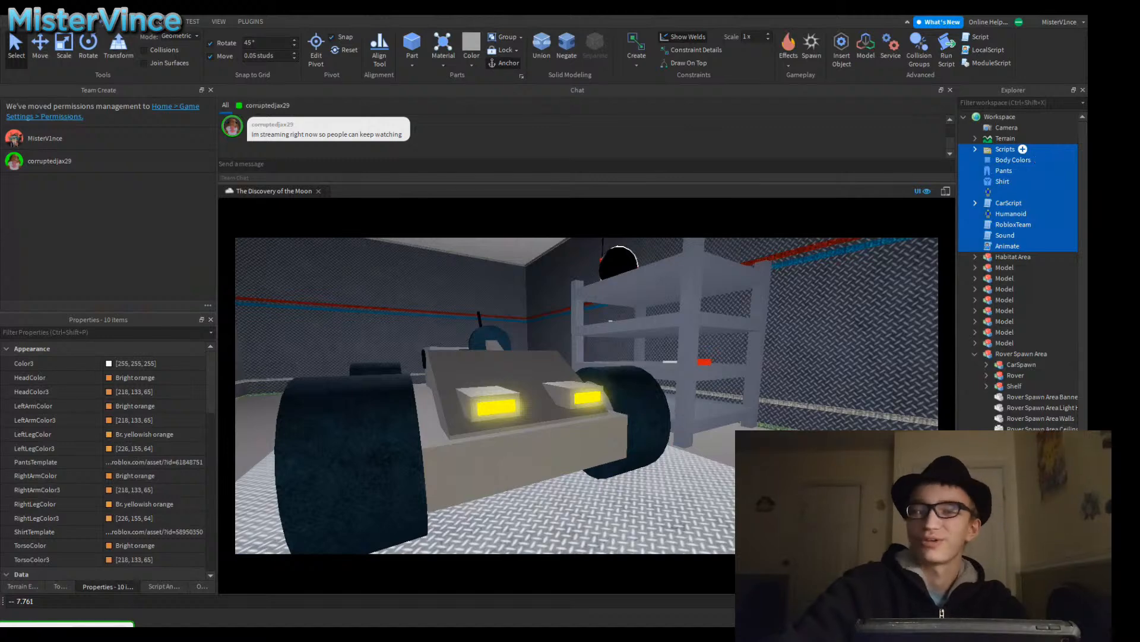
key(Delete)
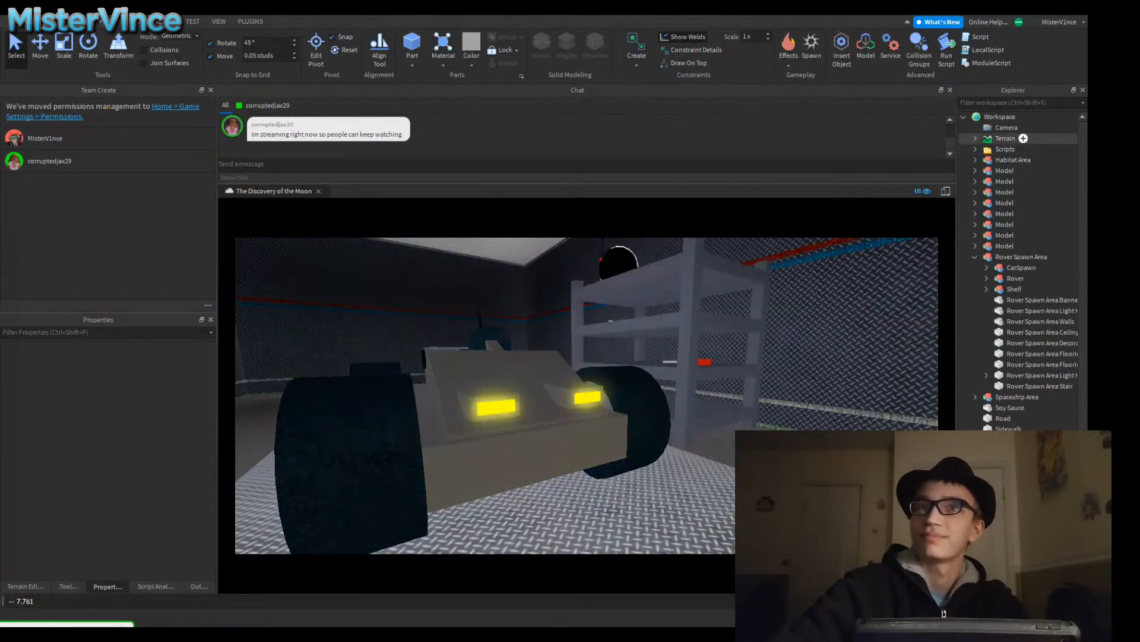
Step: Examine the rover room from outside its entrance and from close to the rover and shelf
scroll(587, 396, down, 3)
mouse_move(587, 396)
right_down()
mouse_move(641, 395)
mouse_move(587, 416)
right_up()
scroll(641, 395, down, 8)
scroll(587, 395, down, 4)
scroll(587, 396, up, 5)
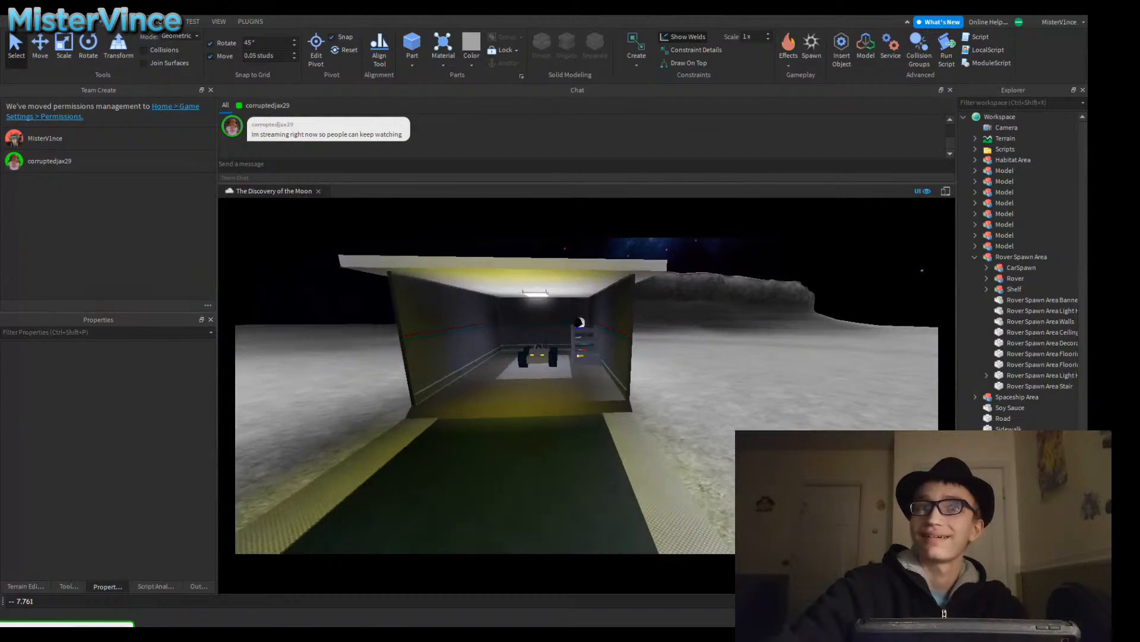
scroll(587, 396, up, 2)
scroll(587, 395, up, 6)
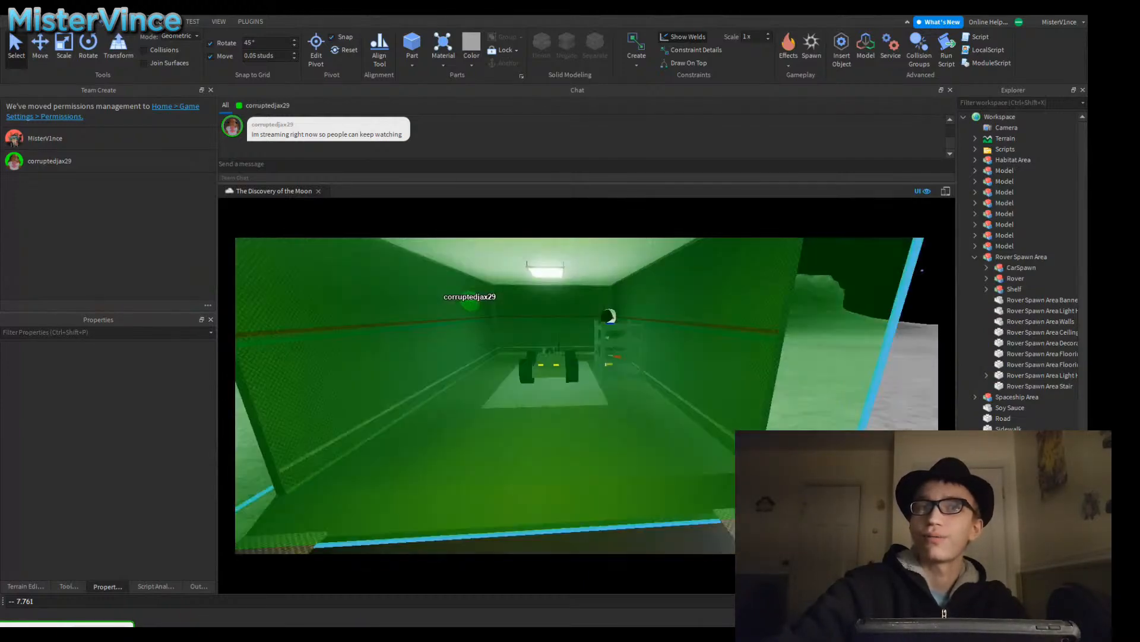
key(w)
key(e)
key(a)
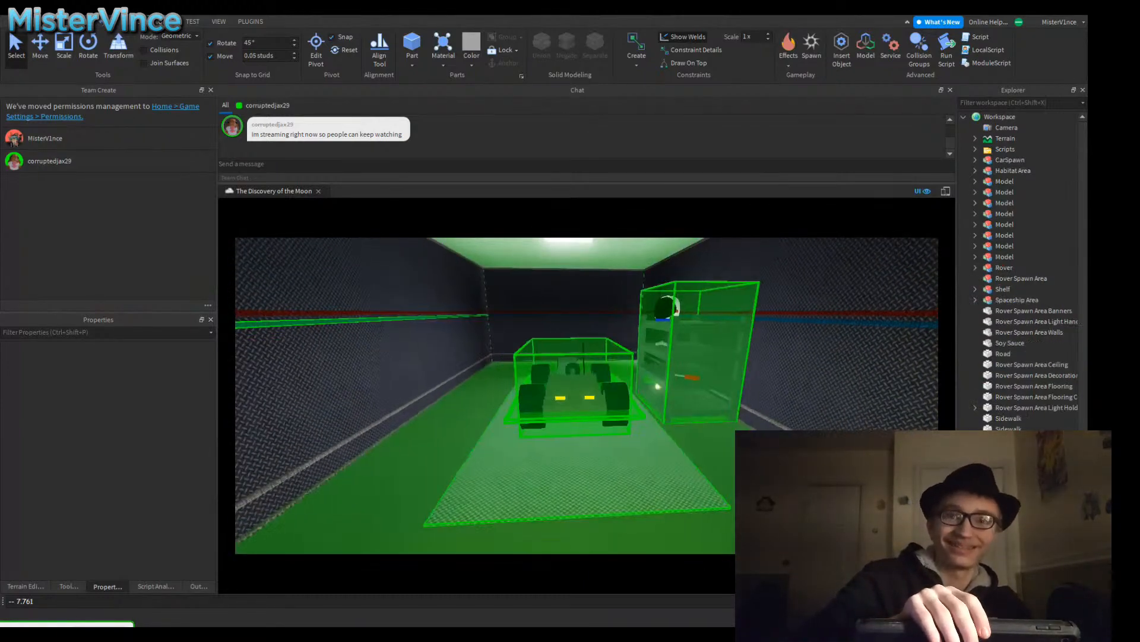
key(d)
key(s)
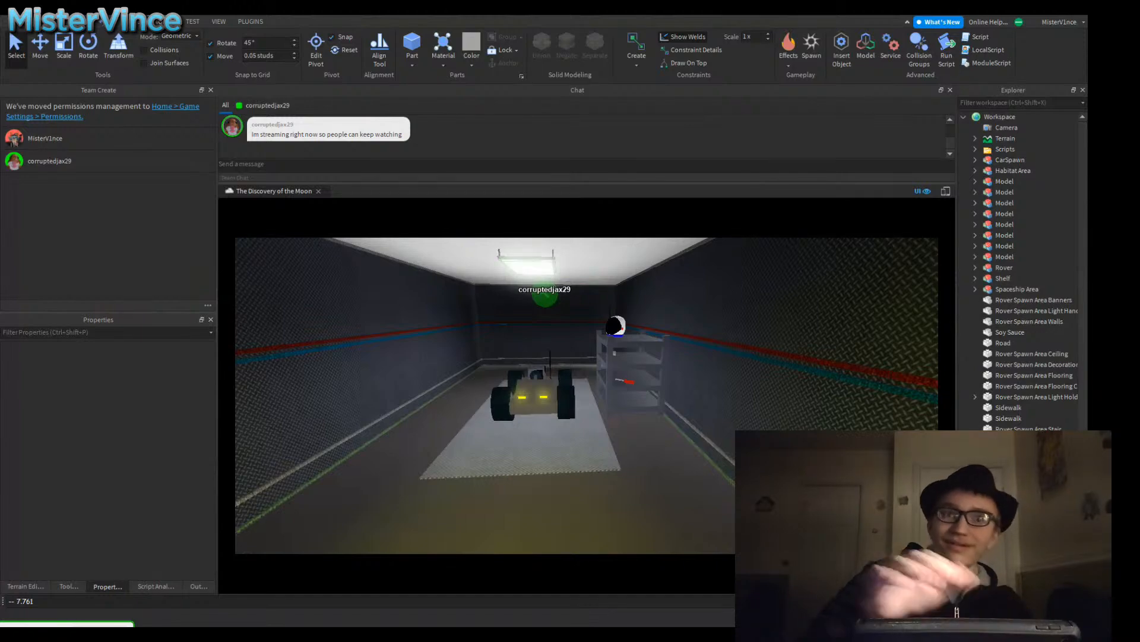
key(w)
key(w)
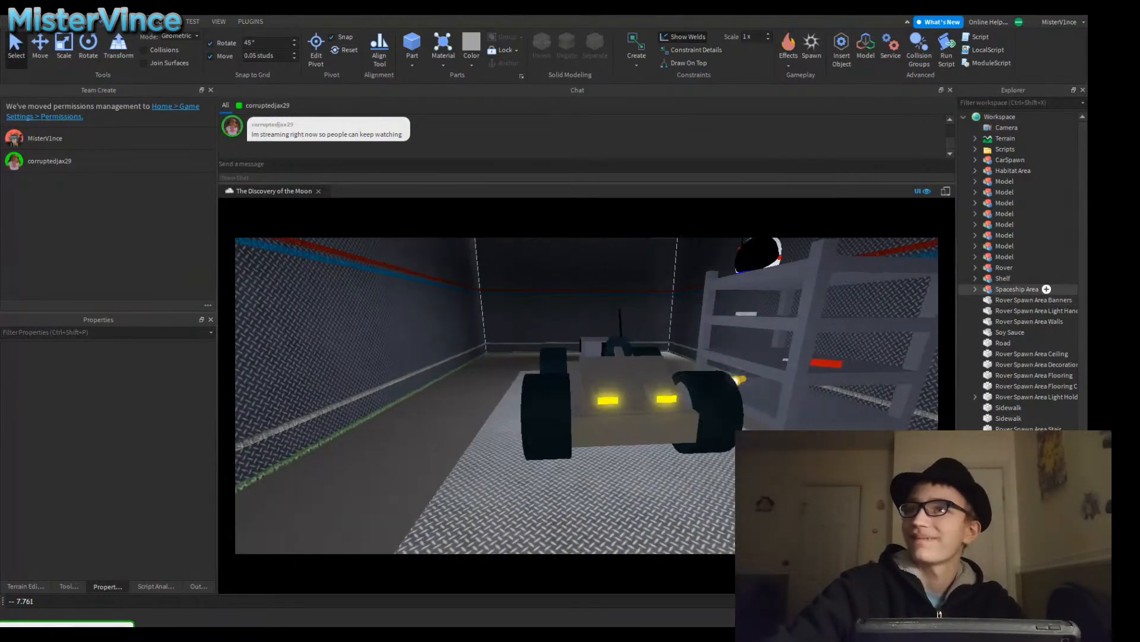
key(d)
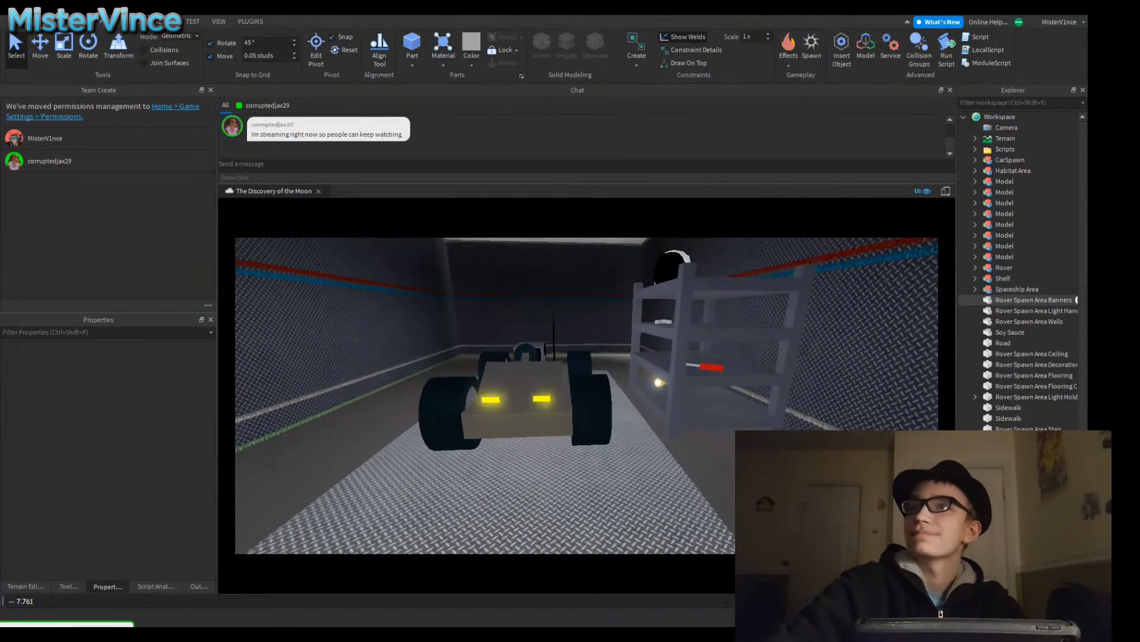
Step: Examine the rover room from inside, from its entrance and from the road towards the spaceship platform
key(d)
key(s)
key(w)
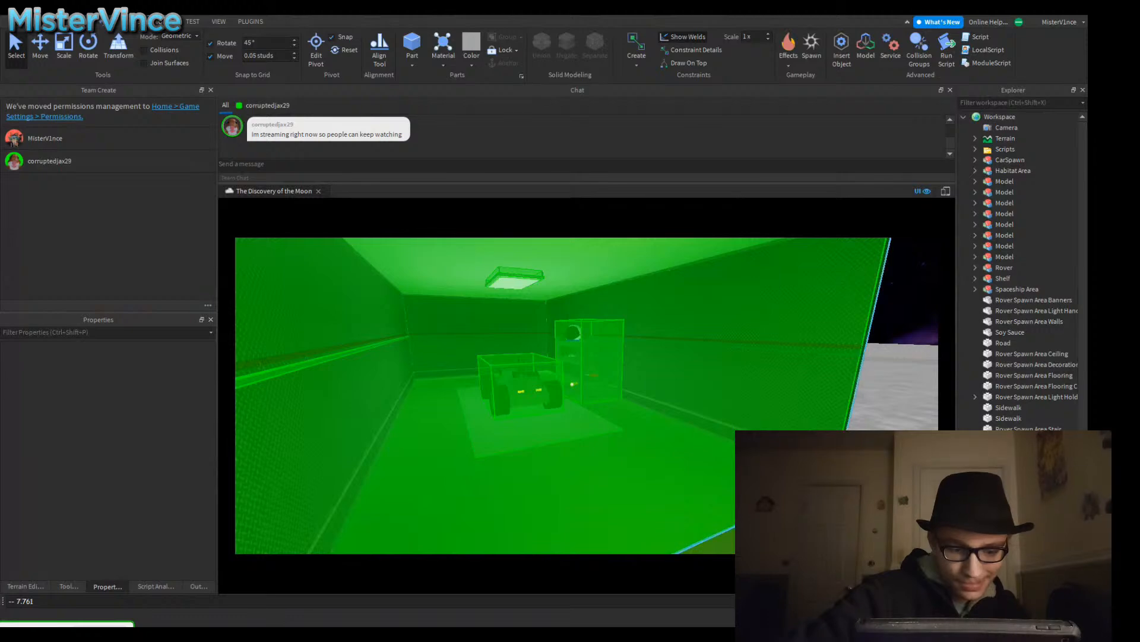
key(s)
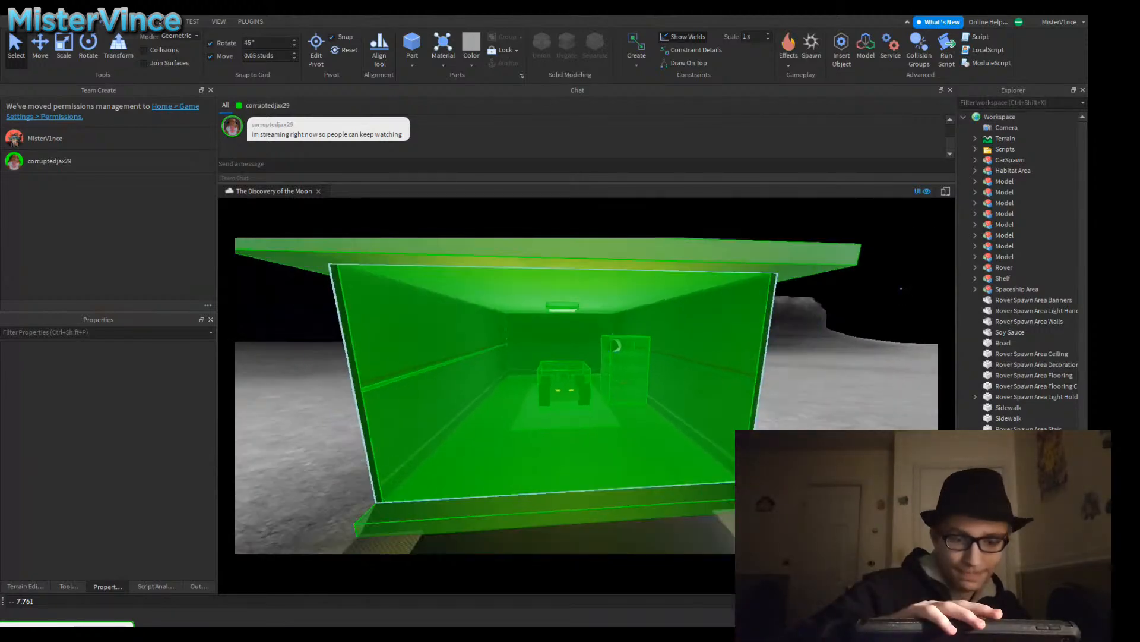
key(w)
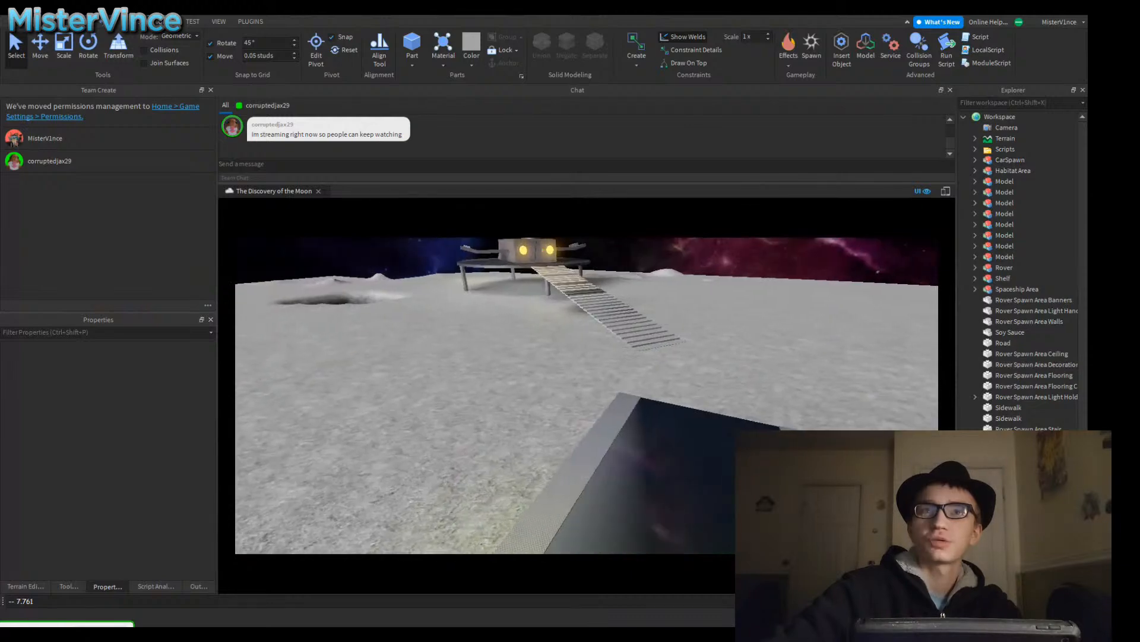
right_drag(586, 395, 338, 386)
key(w)
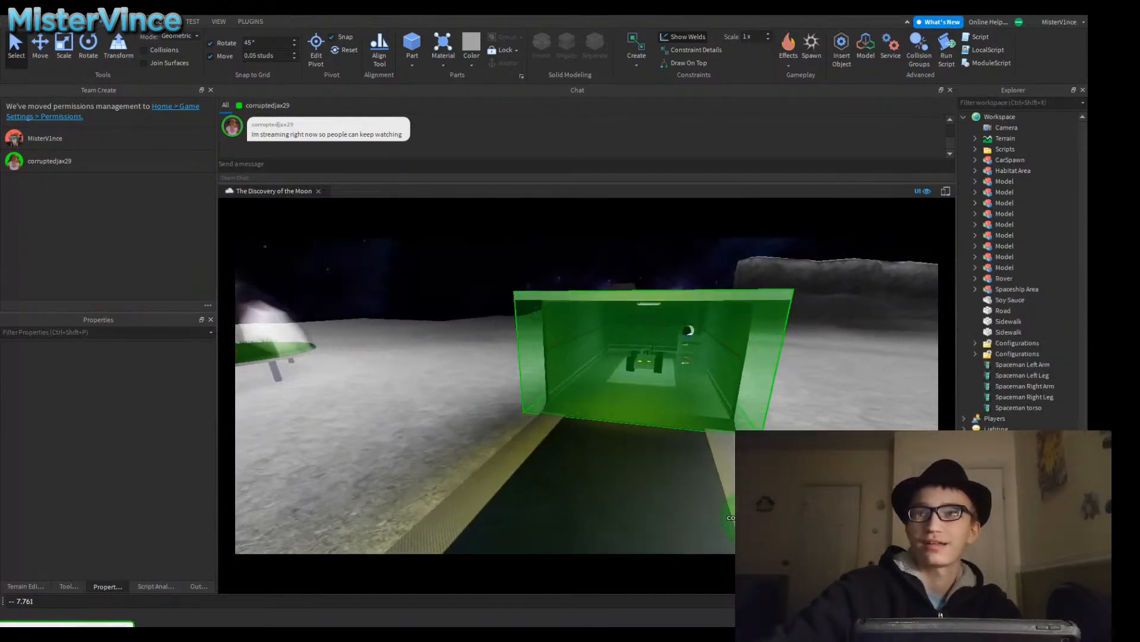
key(w)
key(s)
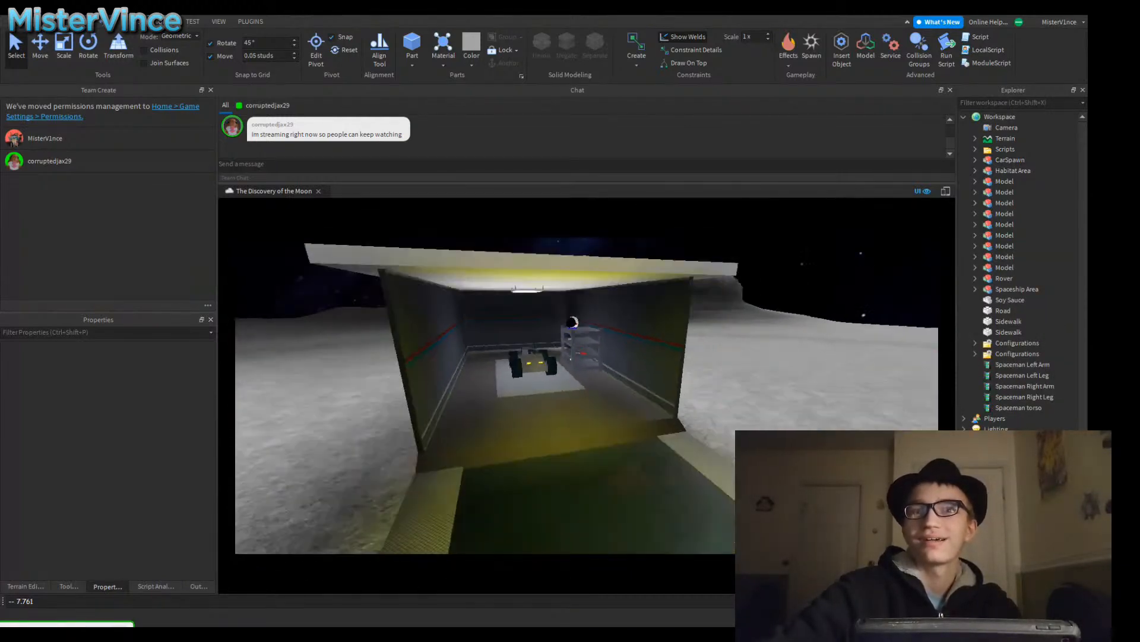
key(w)
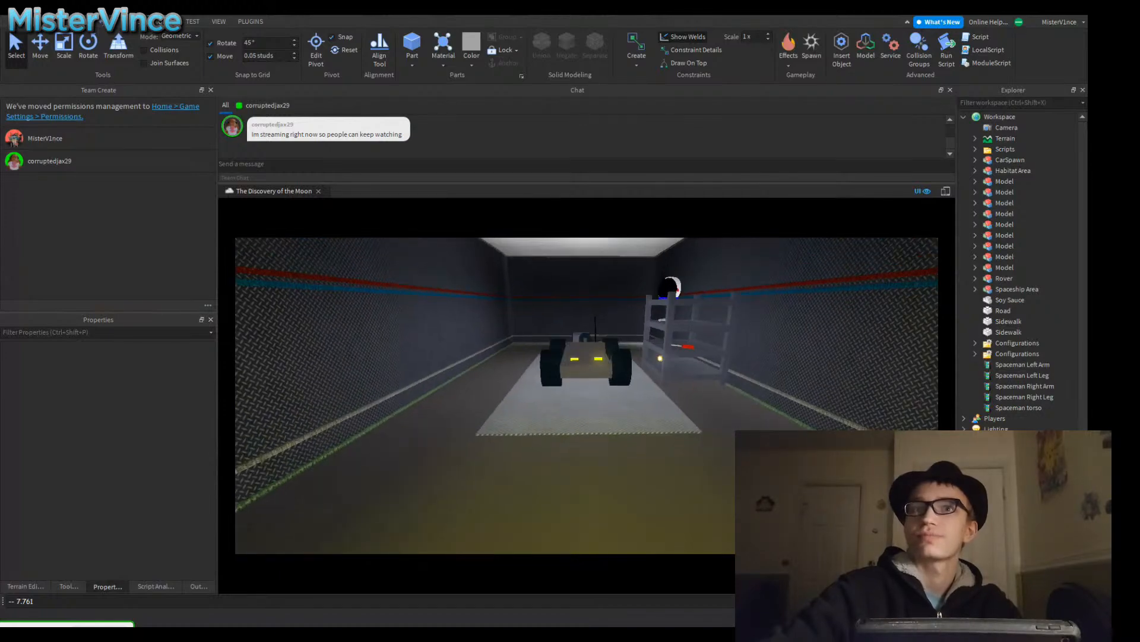
key(s)
key(w)
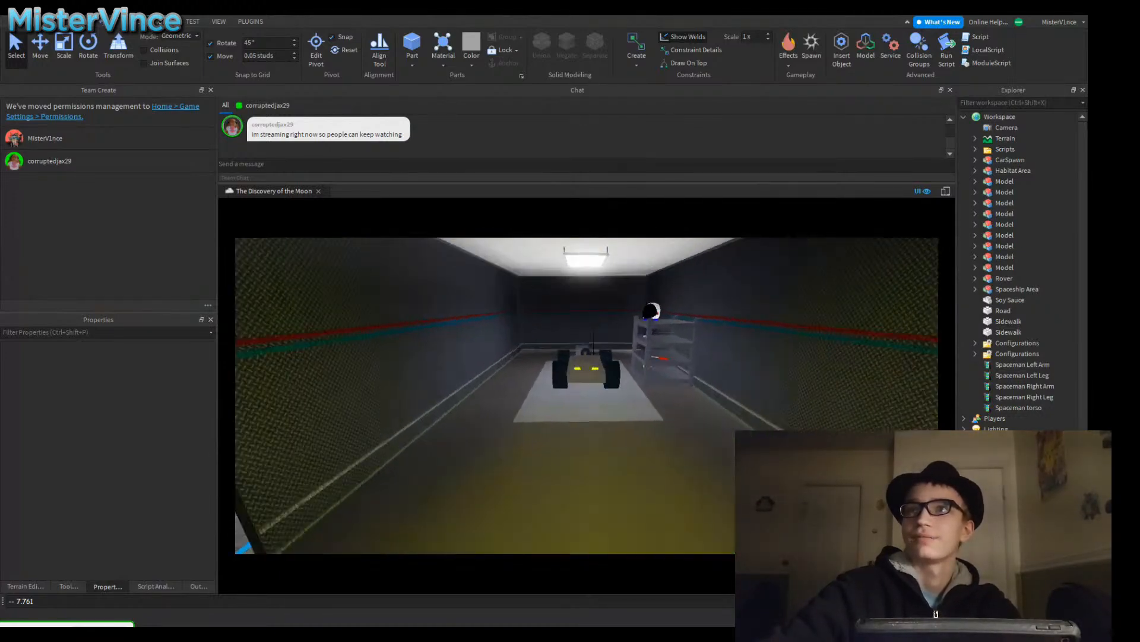
key(s)
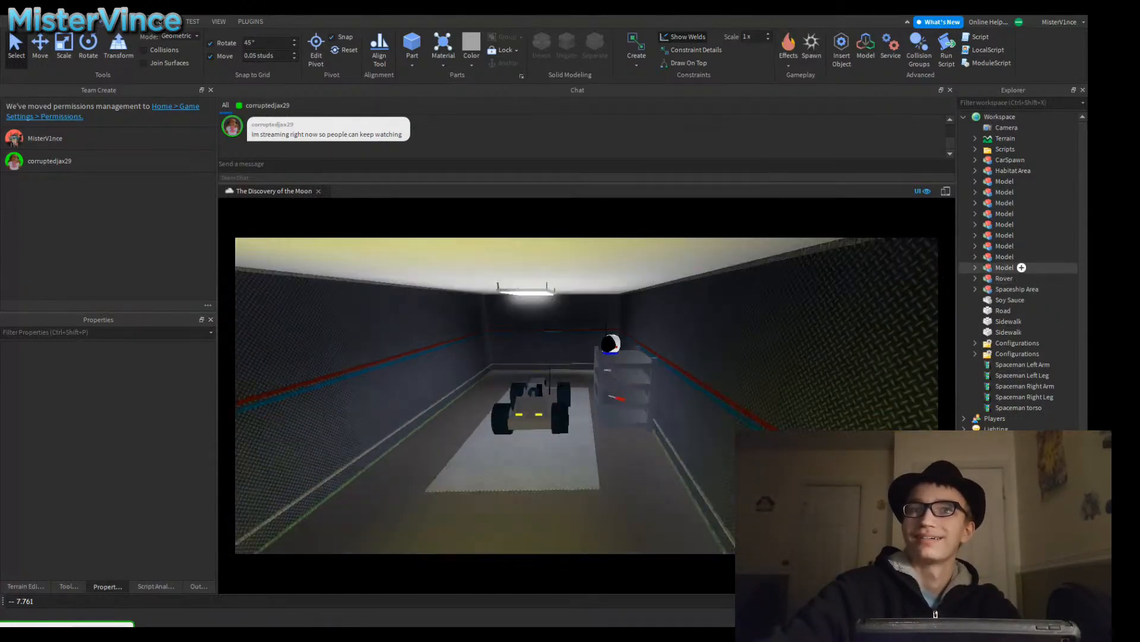
Step: Rename the model that holds the rover room's walls, ceiling and shelf as Rover Spawn Area
click(1005, 267)
key(s)
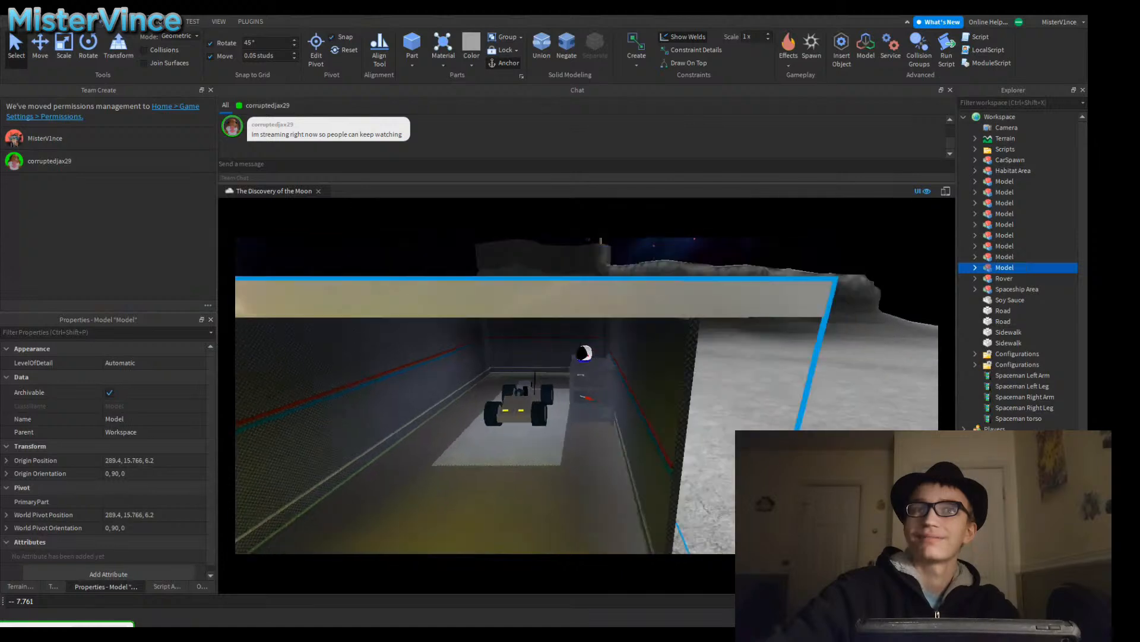
key(d)
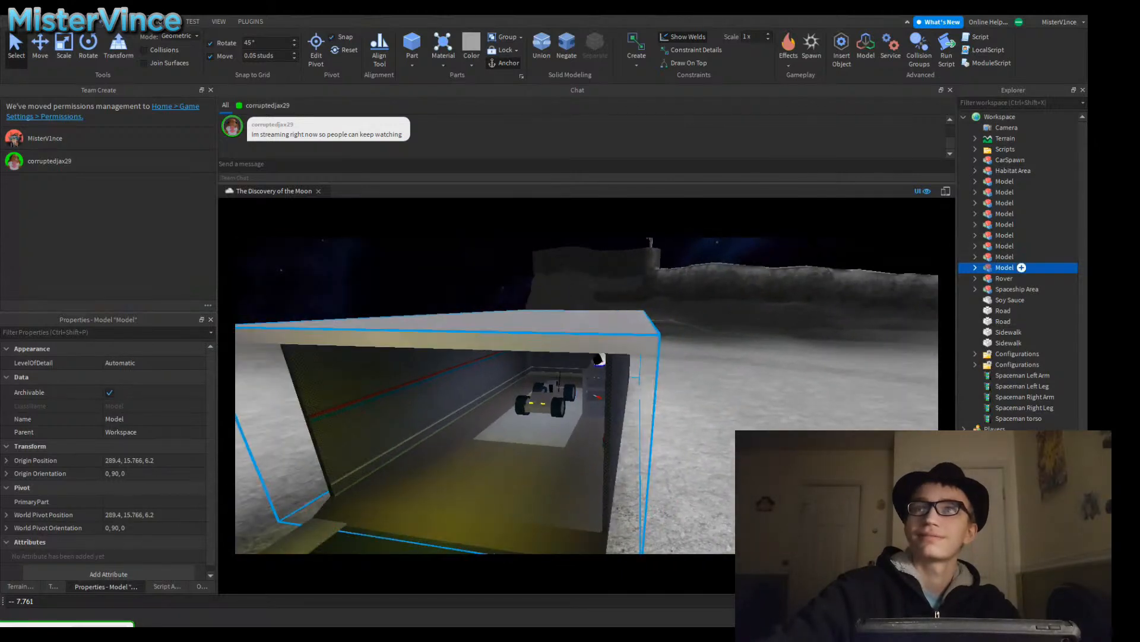
key(F2)
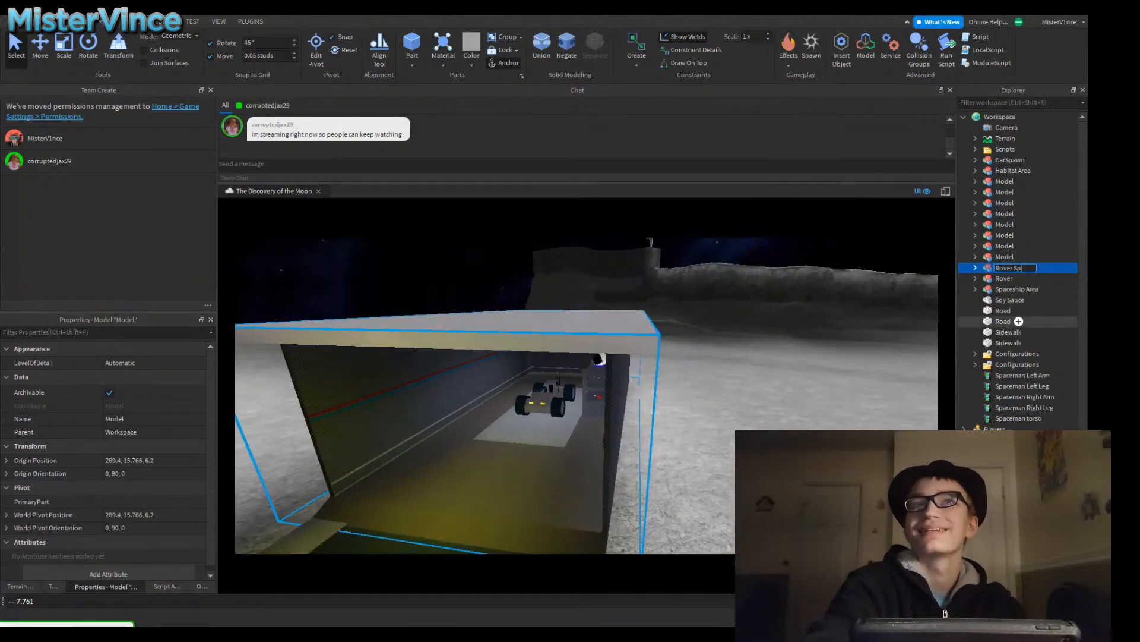
text(Rover Spawn)
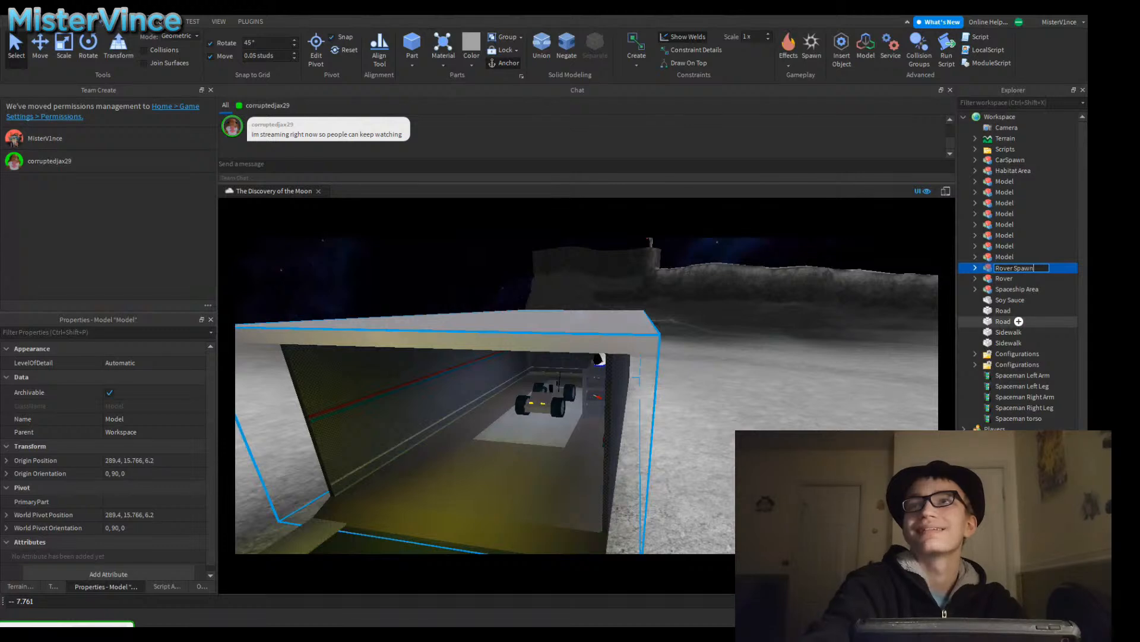
text( Area)
key(Return)
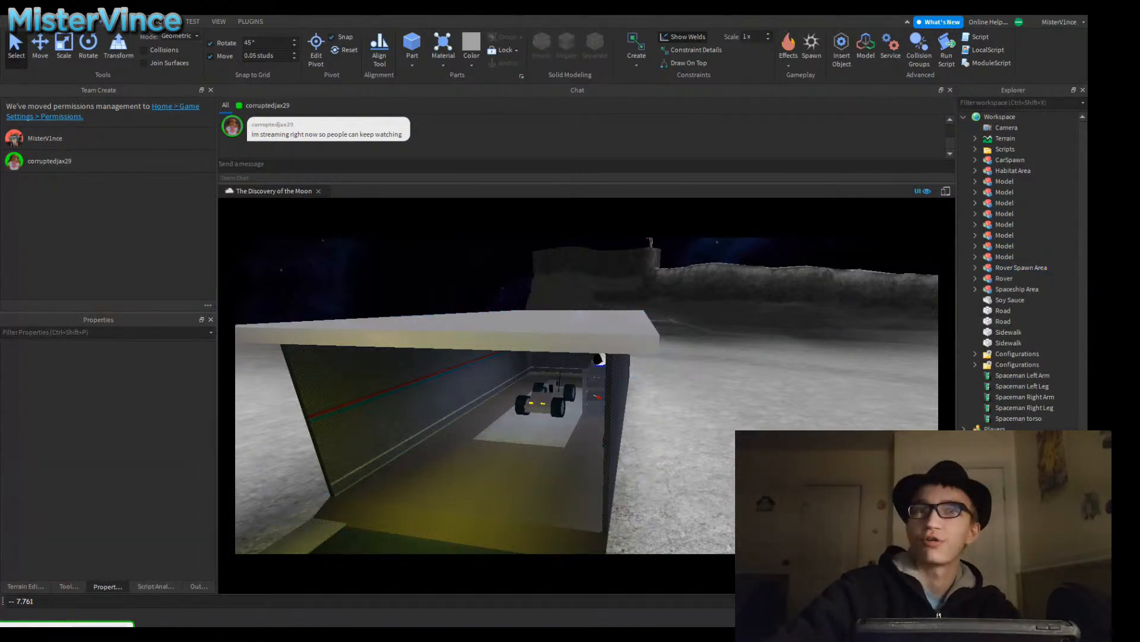
Step: Delete the two loose Configurations folders and the five Spaceman limb and torso objects from Workspace
key(f)
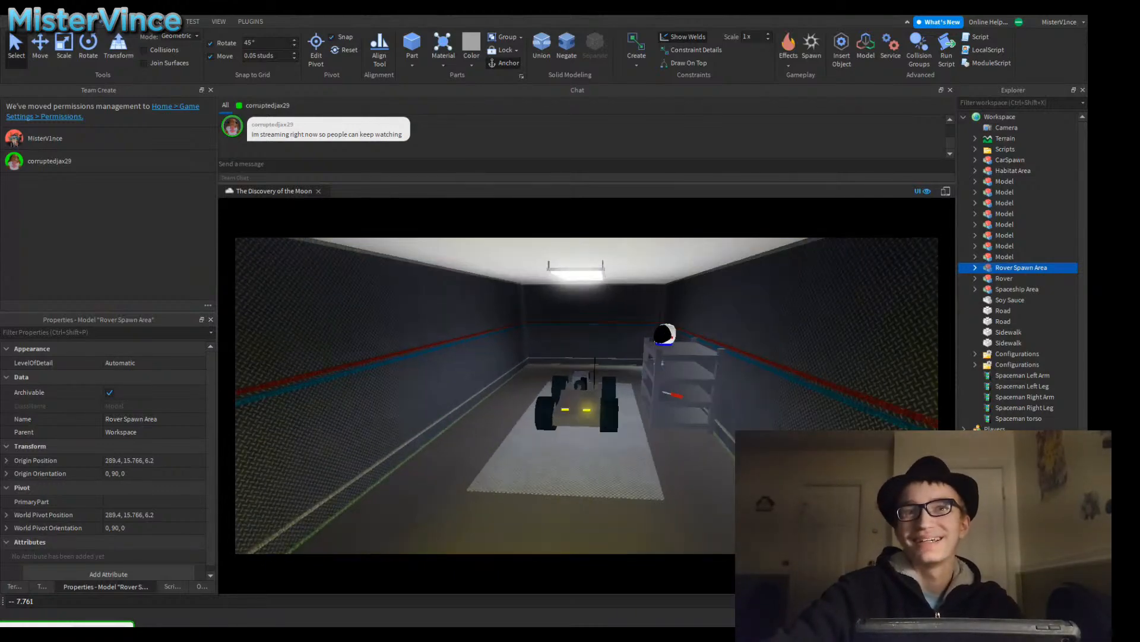
scroll(585, 398, up, 4)
scroll(585, 398, down, 3)
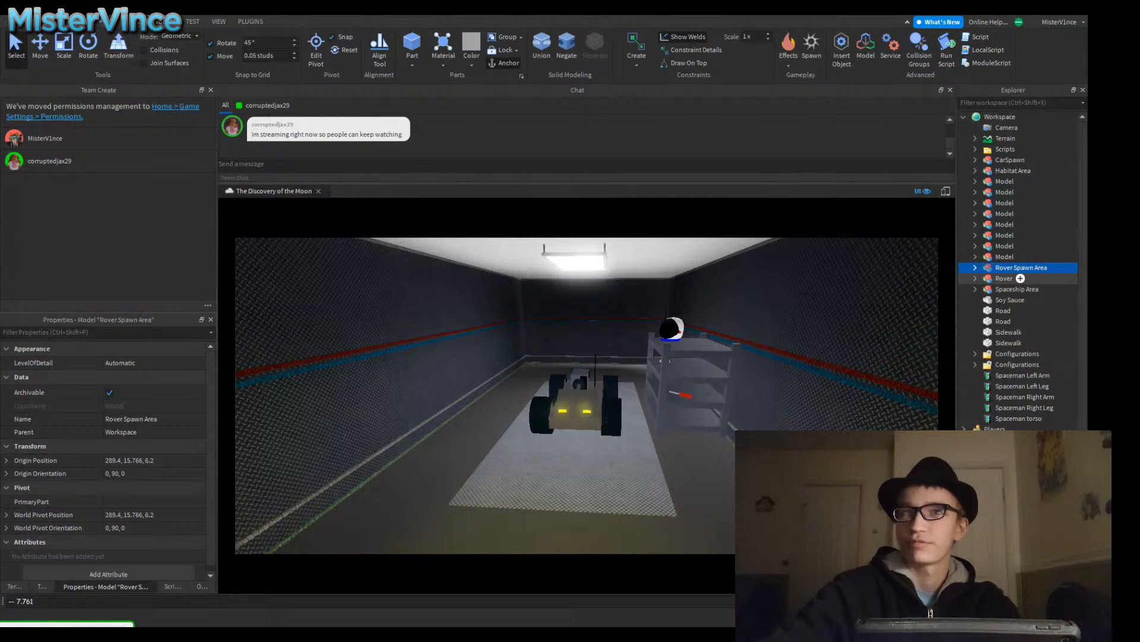
key(w)
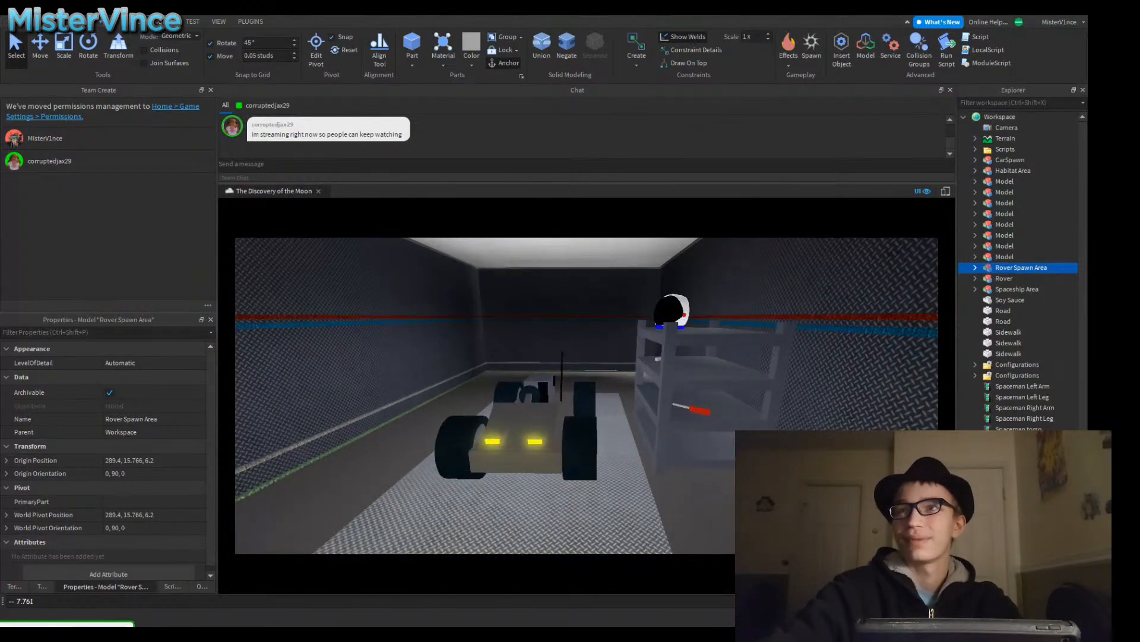
key(w)
key(s)
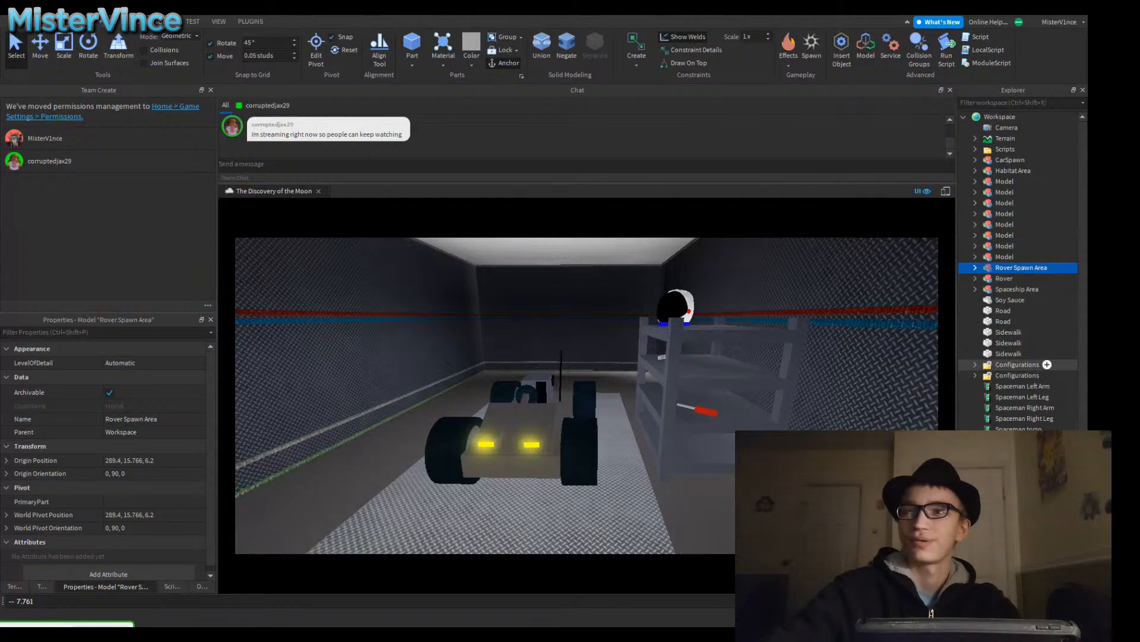
click(1017, 365)
shift+click(1025, 407)
shift+click(1019, 428)
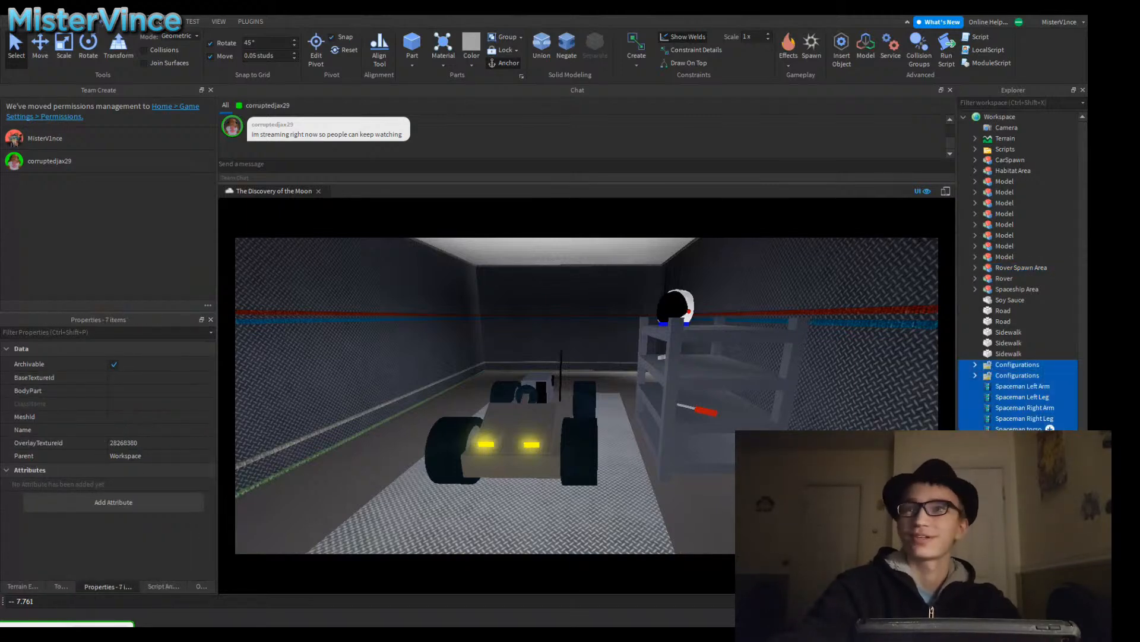
key(Delete)
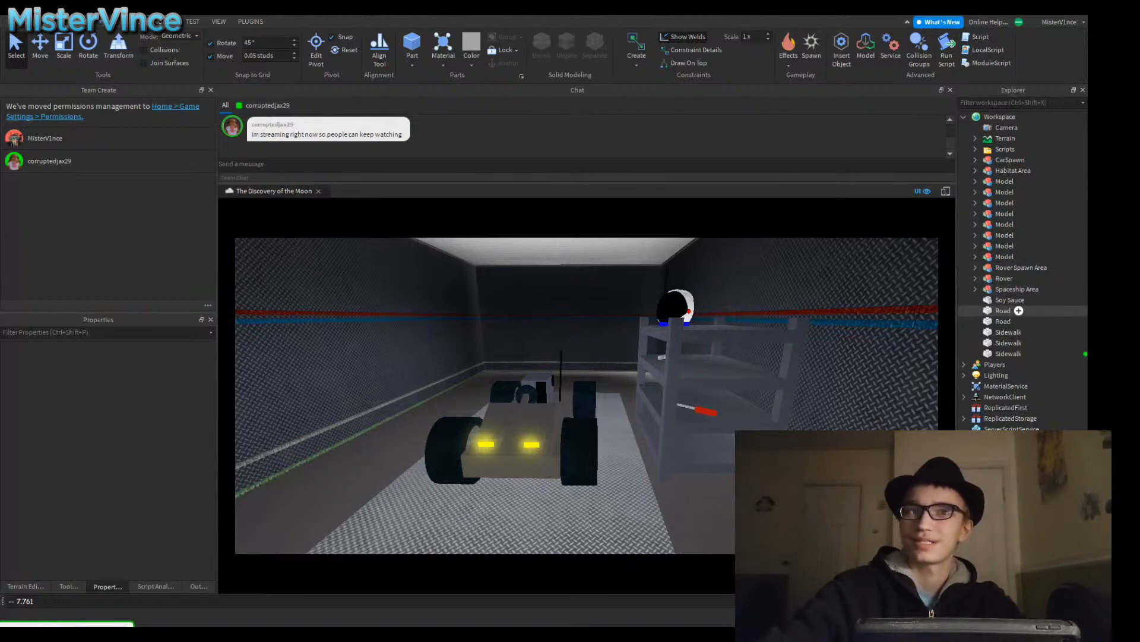
Step: Examine the sidewalks along the road outside, and the rover and shelf inside the rover room
key(w)
right_drag(587, 395, 440, 413)
key(a)
key(w)
key(s)
key(d)
key(s)
key(w)
key(w)
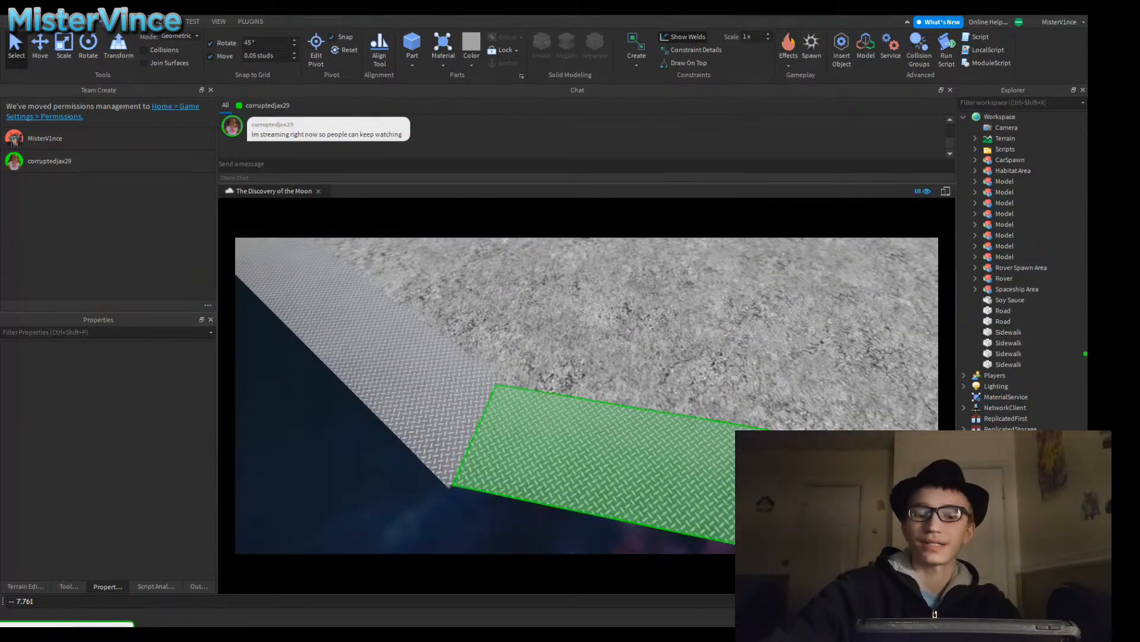
key(w)
right_drag(587, 395, 561, 339)
key(w)
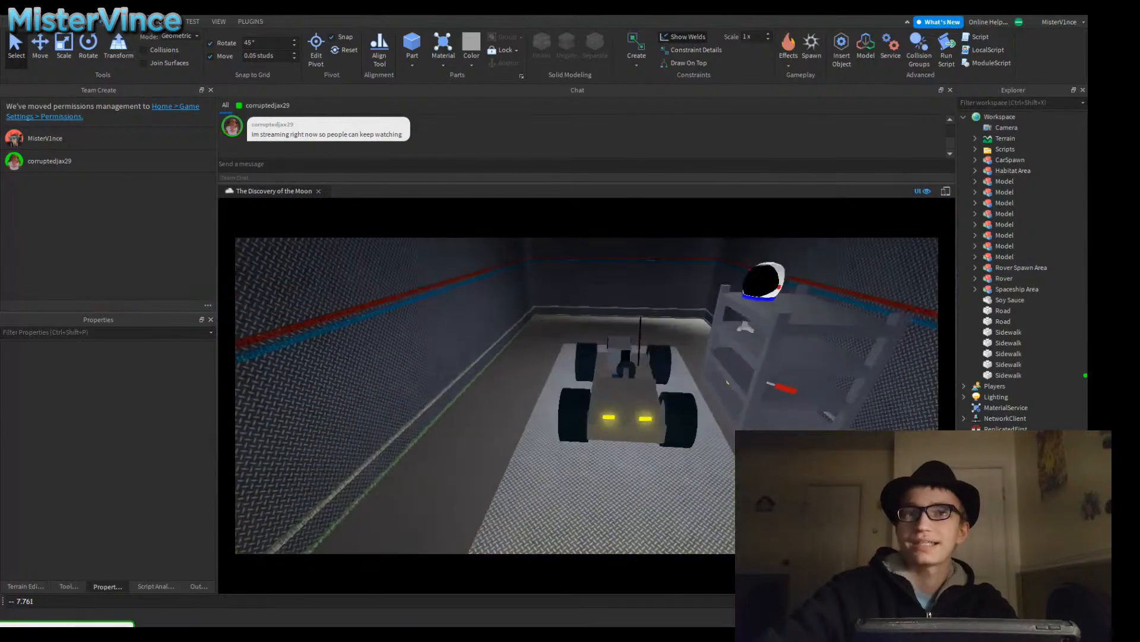
key(w)
key(s)
key(d)
key(d)
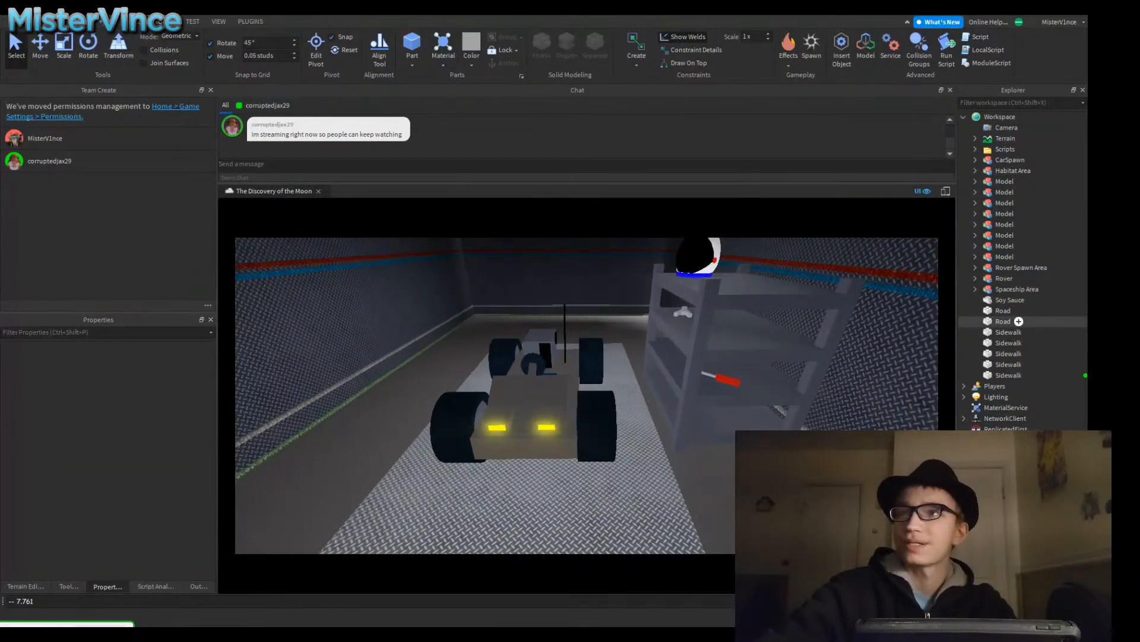
key(w)
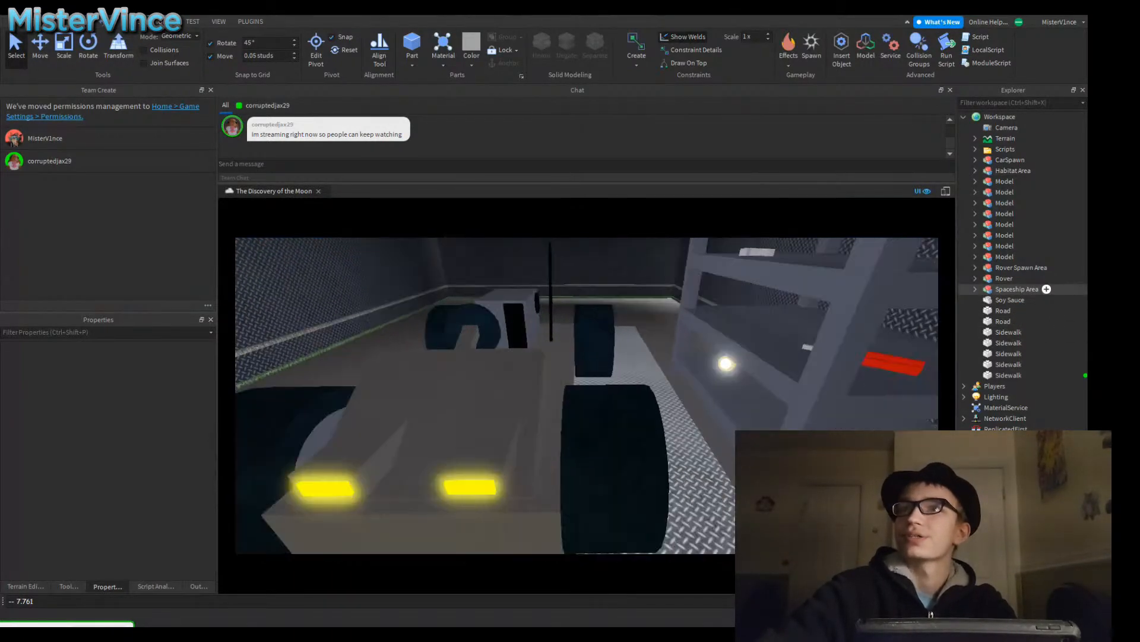
key(s)
key(a)
Step: Move the CarSpawn model into the Rover Spawn Area model and rename it as Rover Spawner
click(975, 267)
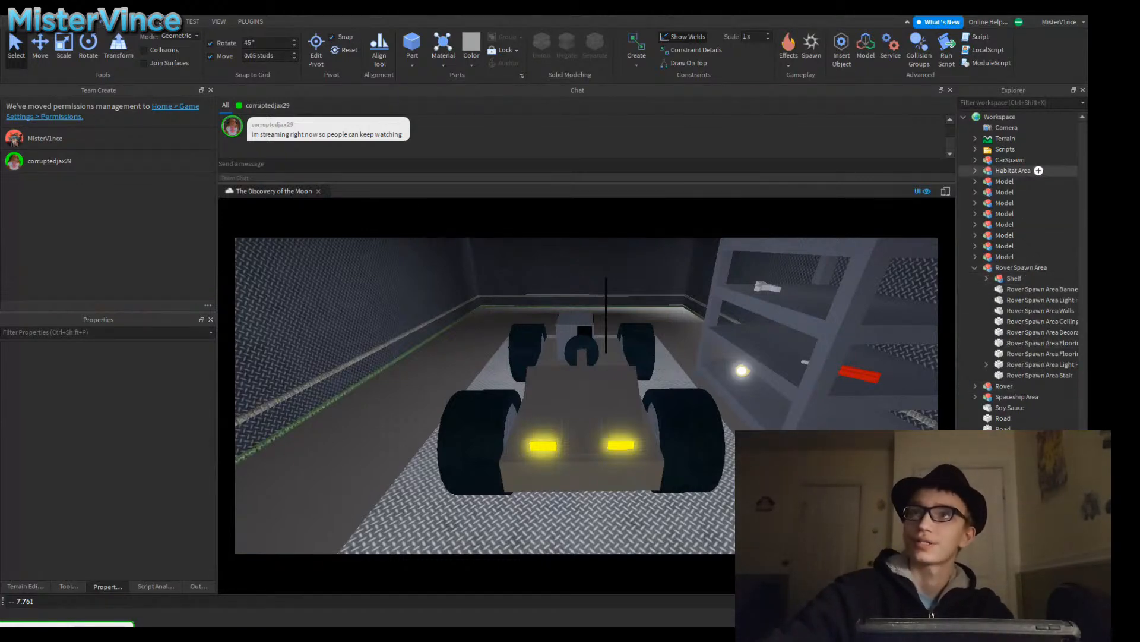
drag(1009, 160, 1022, 268)
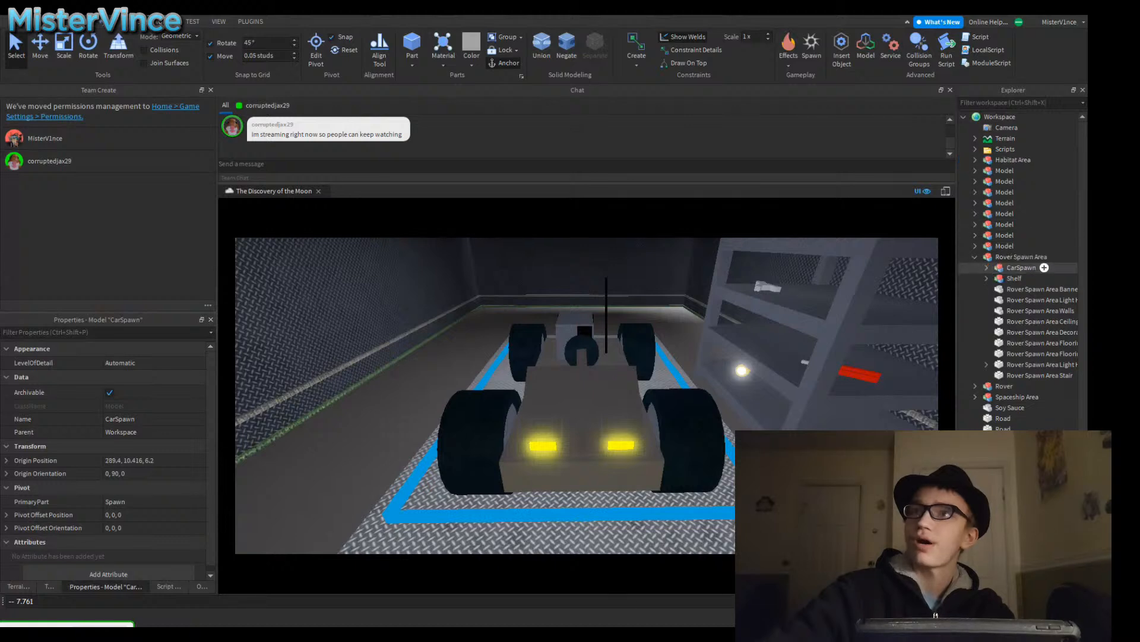
key(F2)
text(Ro)
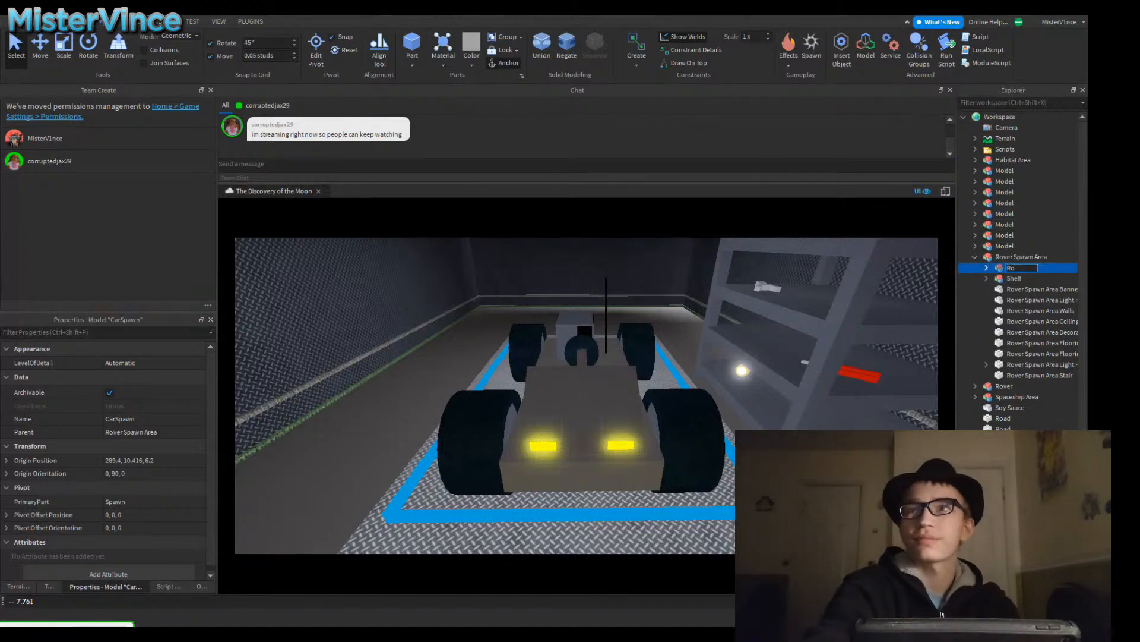
text(ver Spawner)
key(Return)
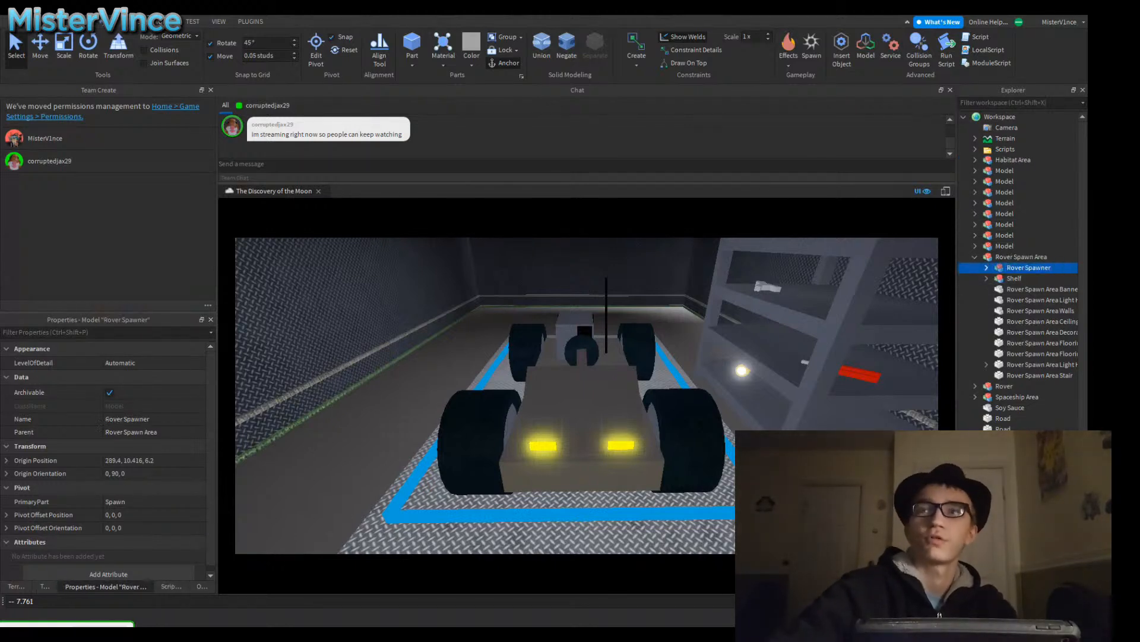
Step: Move the Rover model out of Workspace into the Vehicles folder in ReplicatedStorage
click(1005, 386)
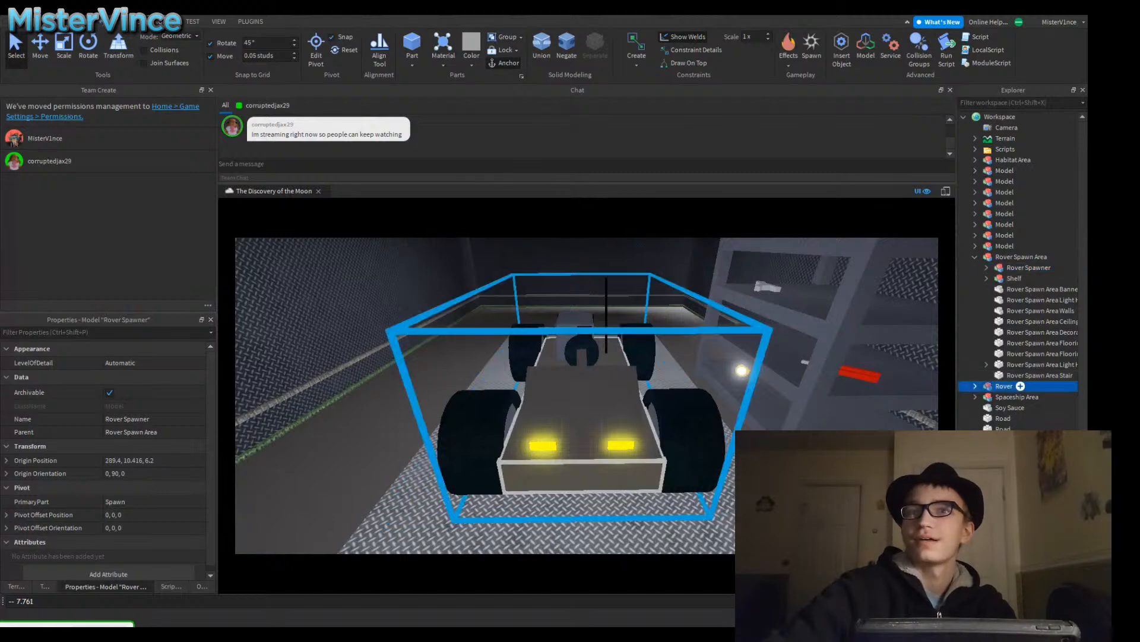
scroll(1010, 356, down, 3)
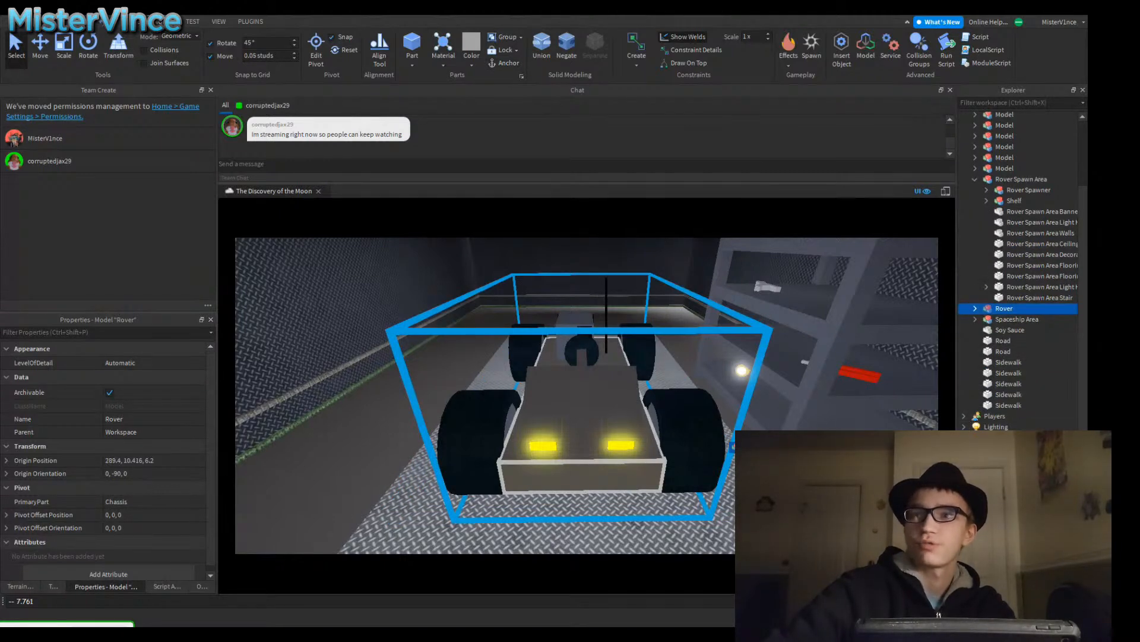
drag(1004, 308, 1010, 448)
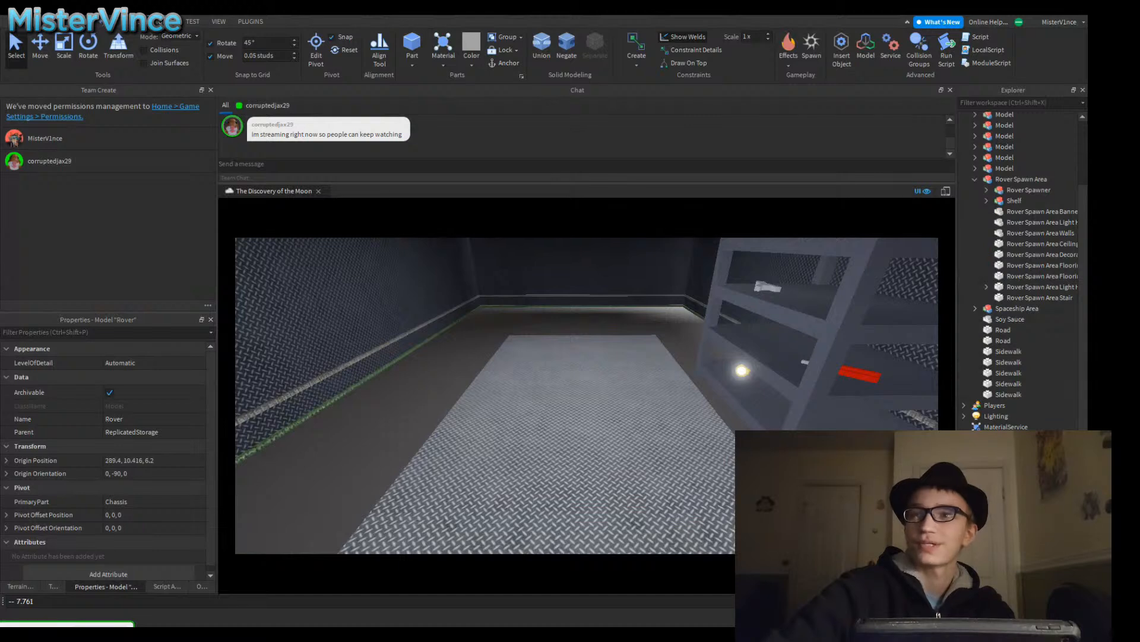
drag(1009, 475, 1013, 459)
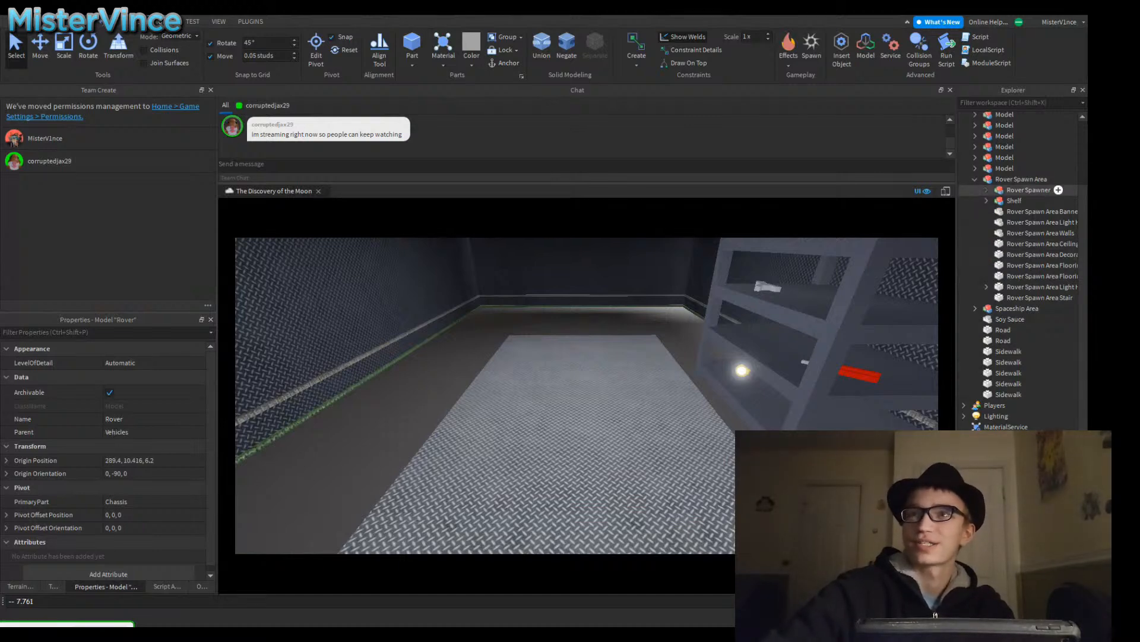
Step: Rename Rover Spawner's Configuration folder as Configurations and the OldVehicle value inside it as Old Vehicle
click(986, 189)
double_click(1038, 222)
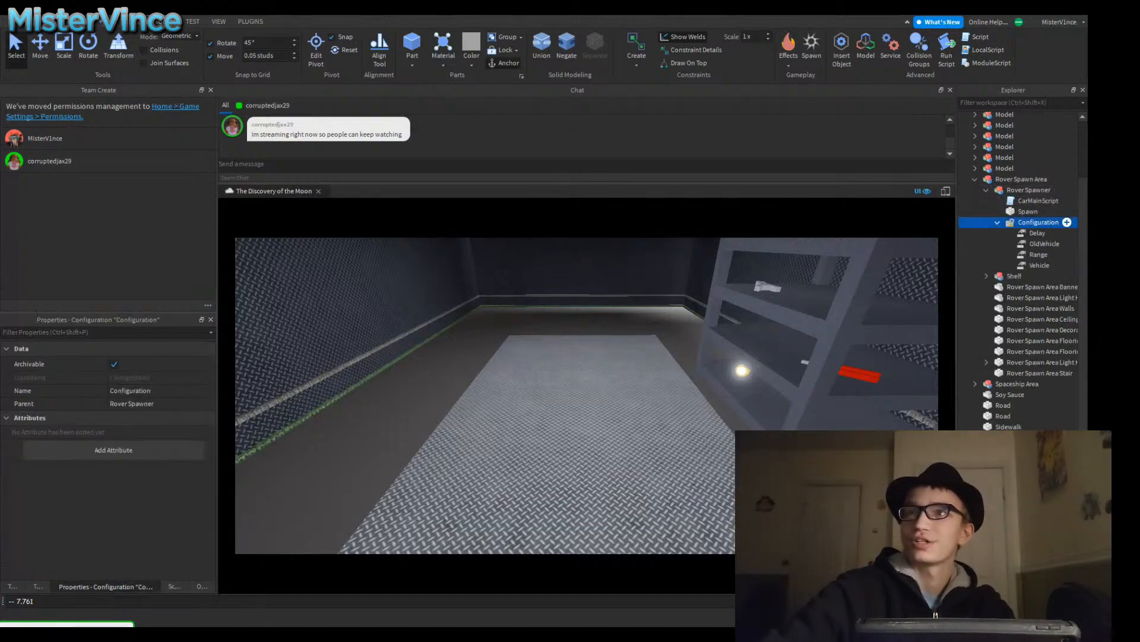
click(1039, 222)
text(s)
click(1041, 243)
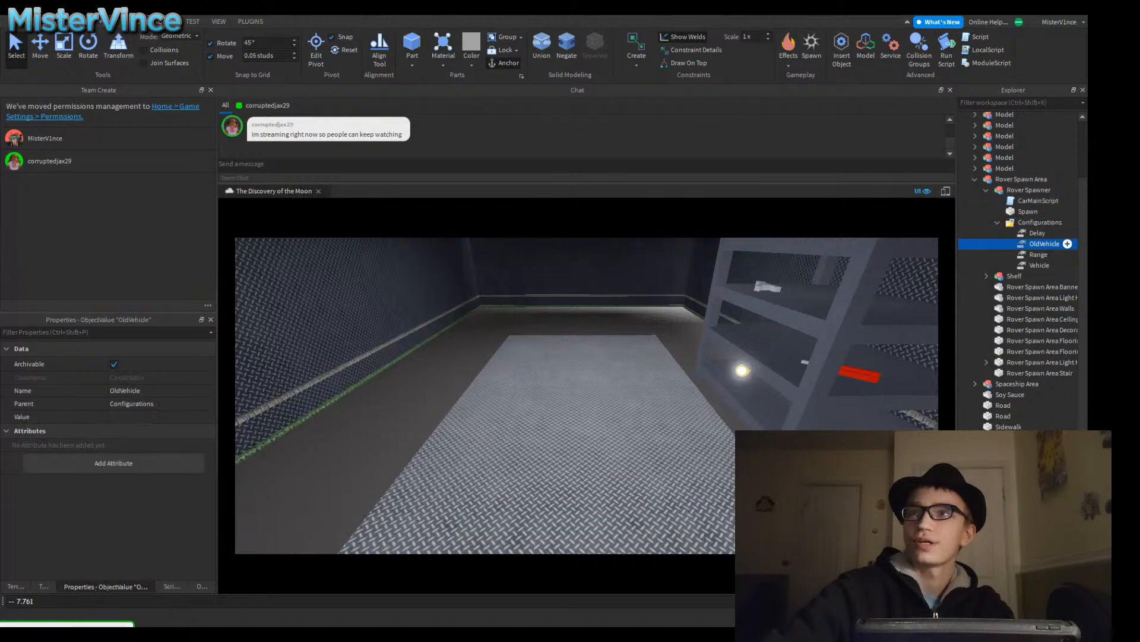
click(1041, 243)
Step: Rename the Delay value in Rover Spawner's Configurations folder as Vehicle Spawn Delay
click(1039, 233)
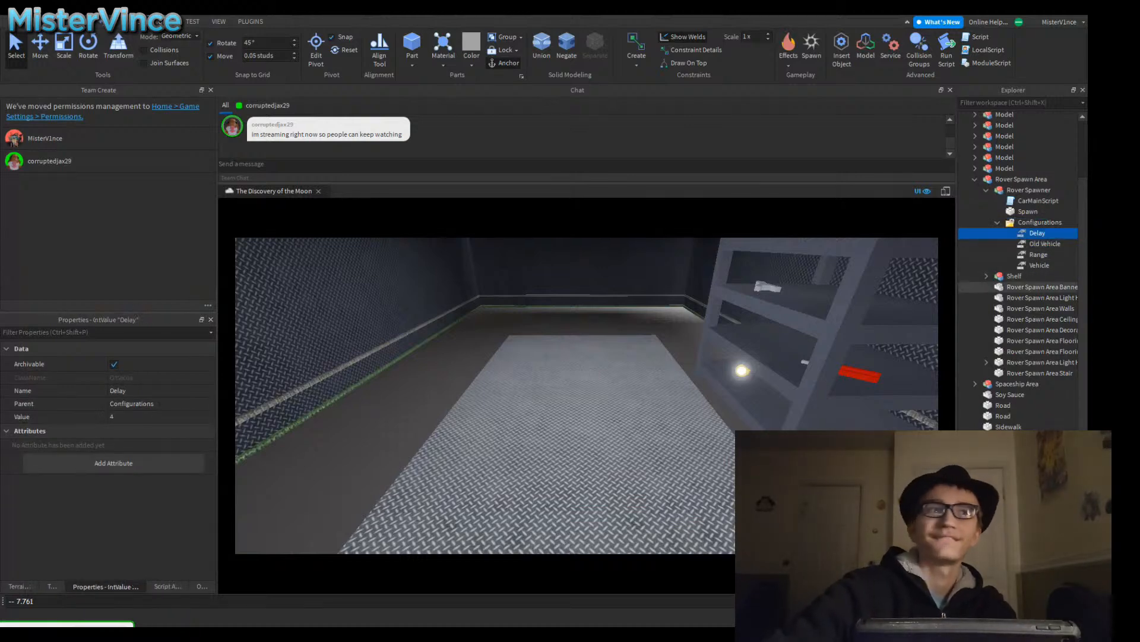
click(1038, 233)
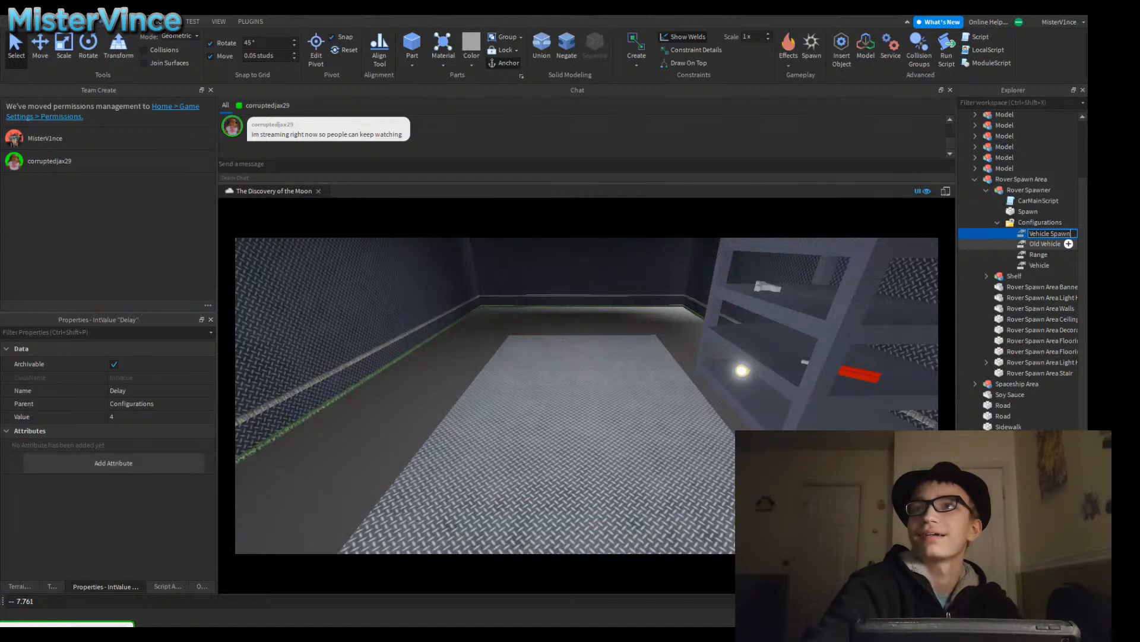
text(lay)
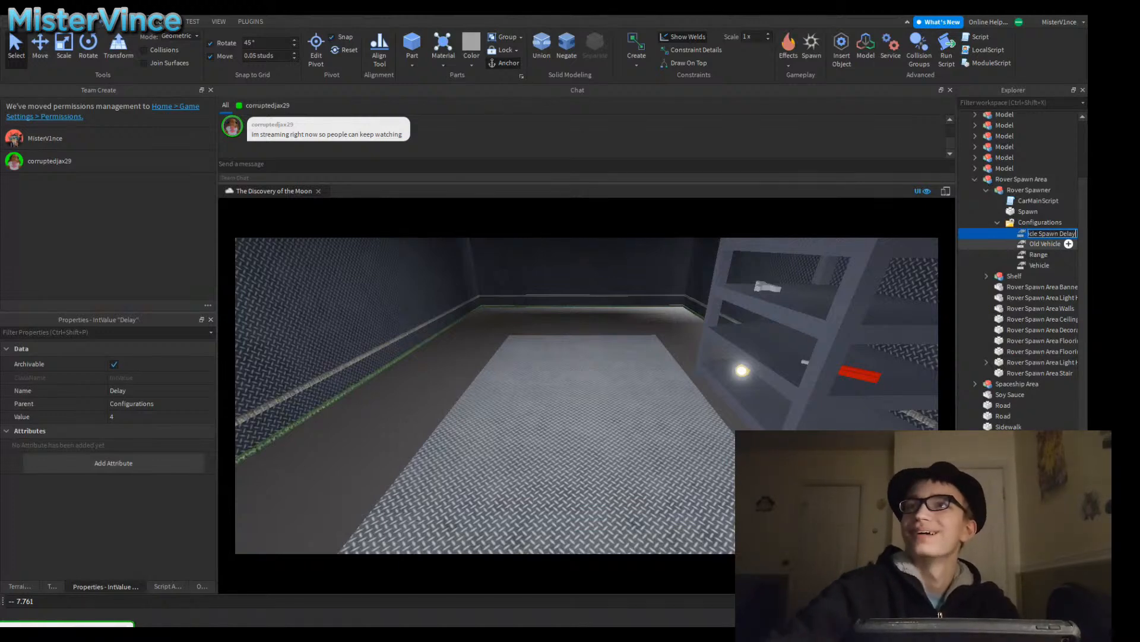
key(Return)
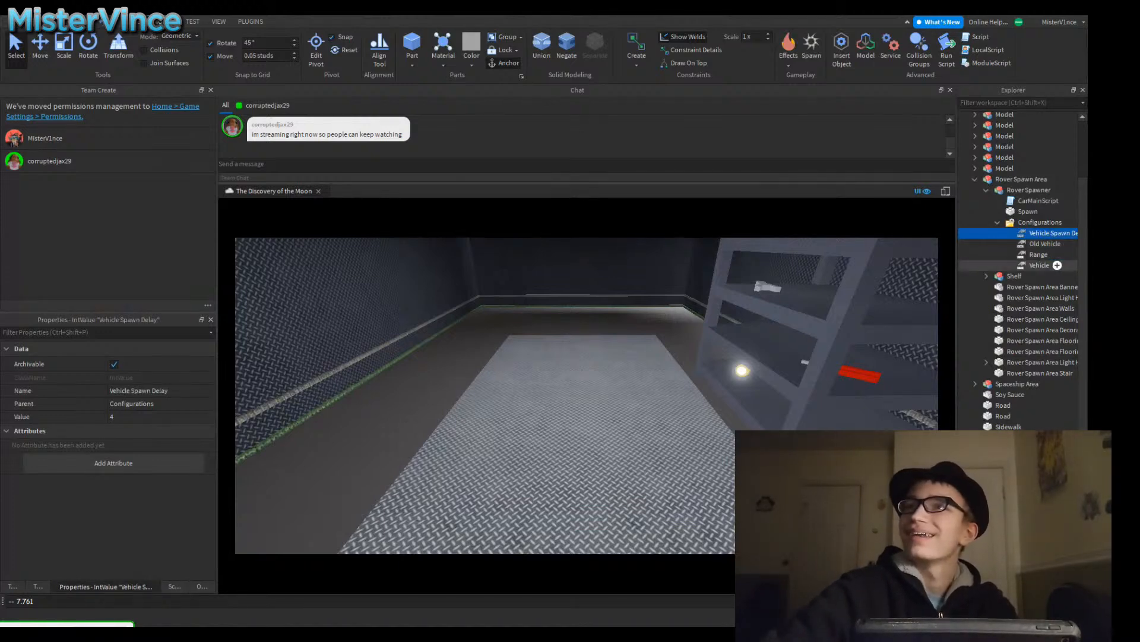
Step: Rename the Range value in the Configurations folder as Vehicle Spawn Range
double_click(1039, 265)
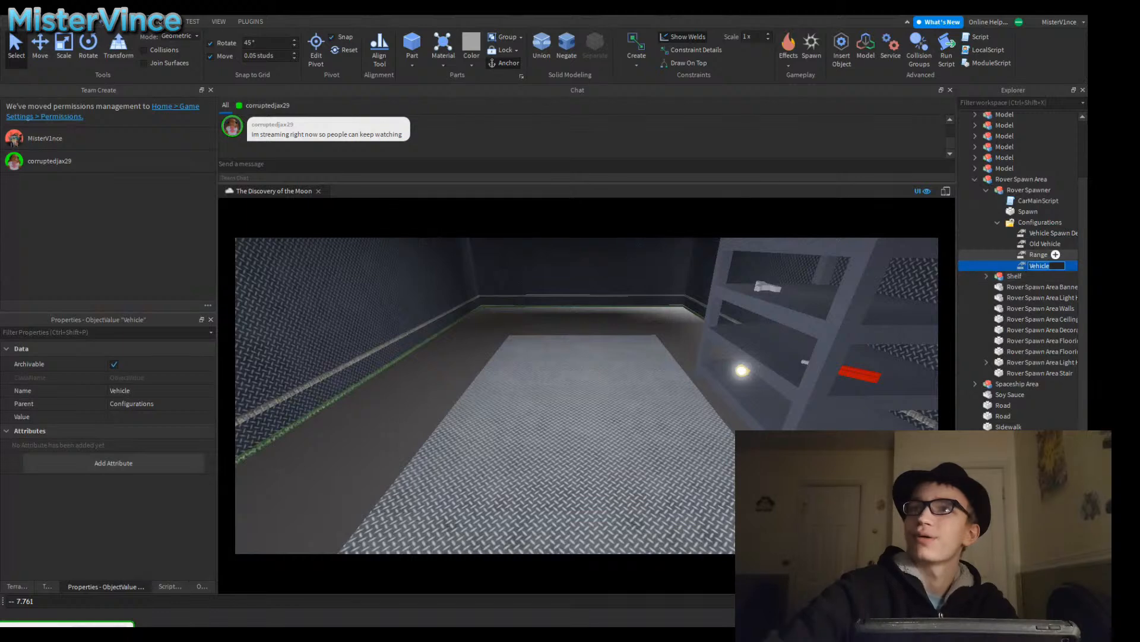
click(1039, 254)
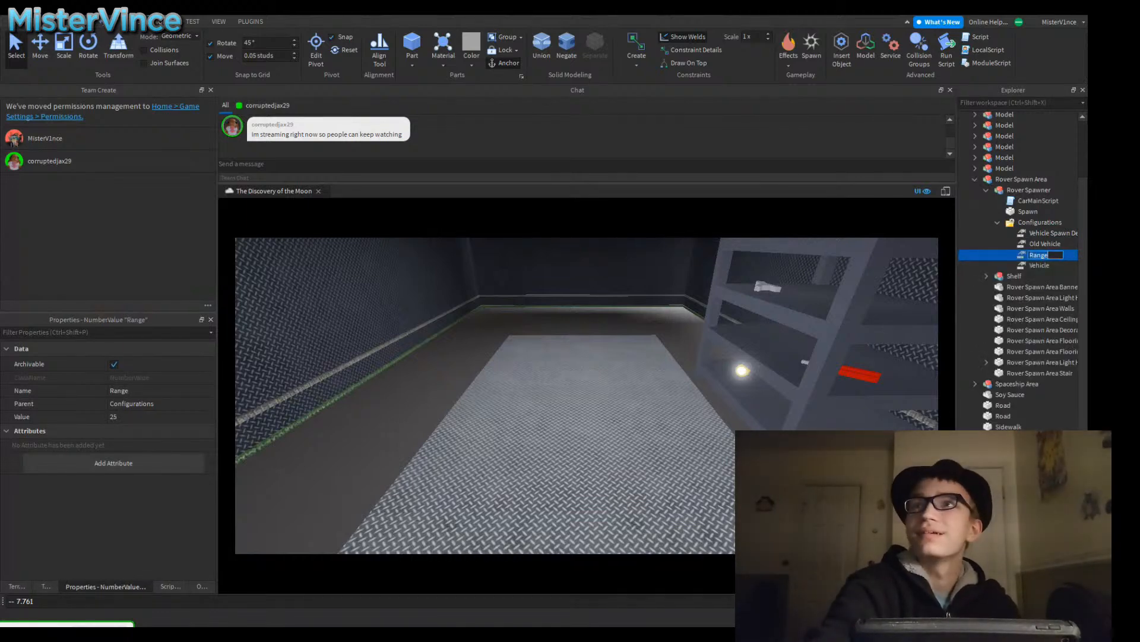
text(Vehicle Spawn)
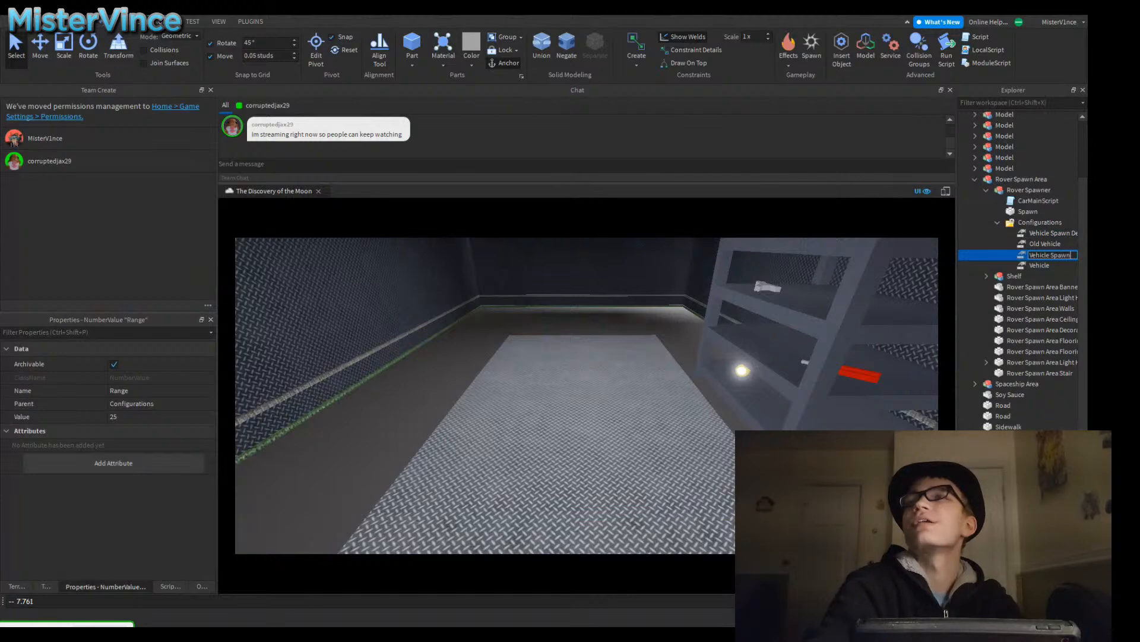
text( Range)
key(Return)
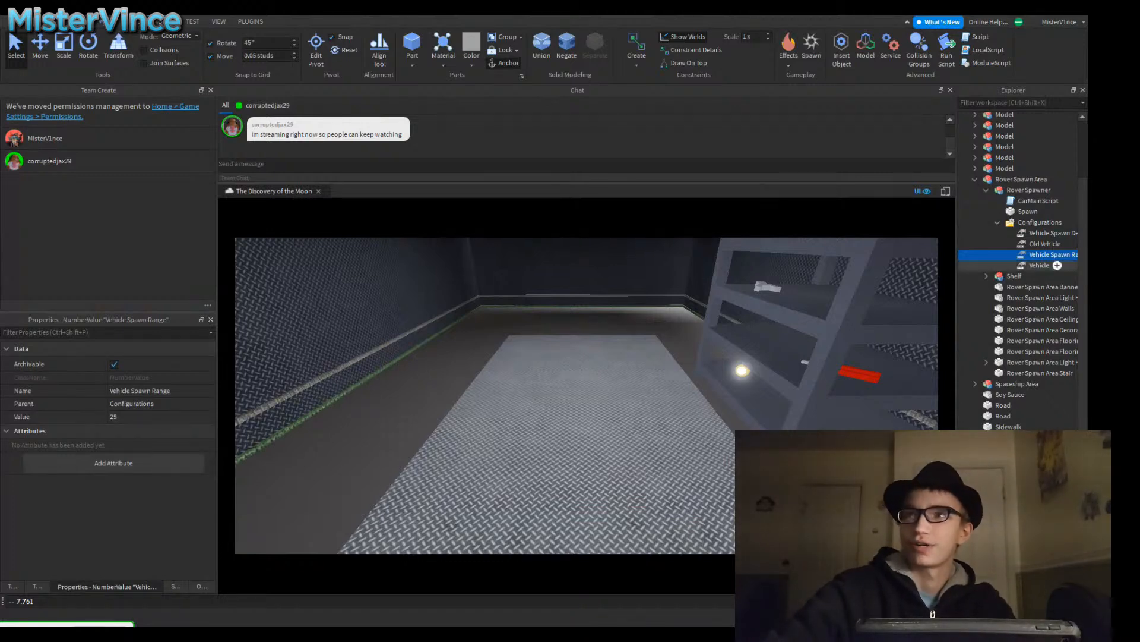
Step: Assign the Rover model as the value of the Vehicle object value in Configurations
click(1039, 264)
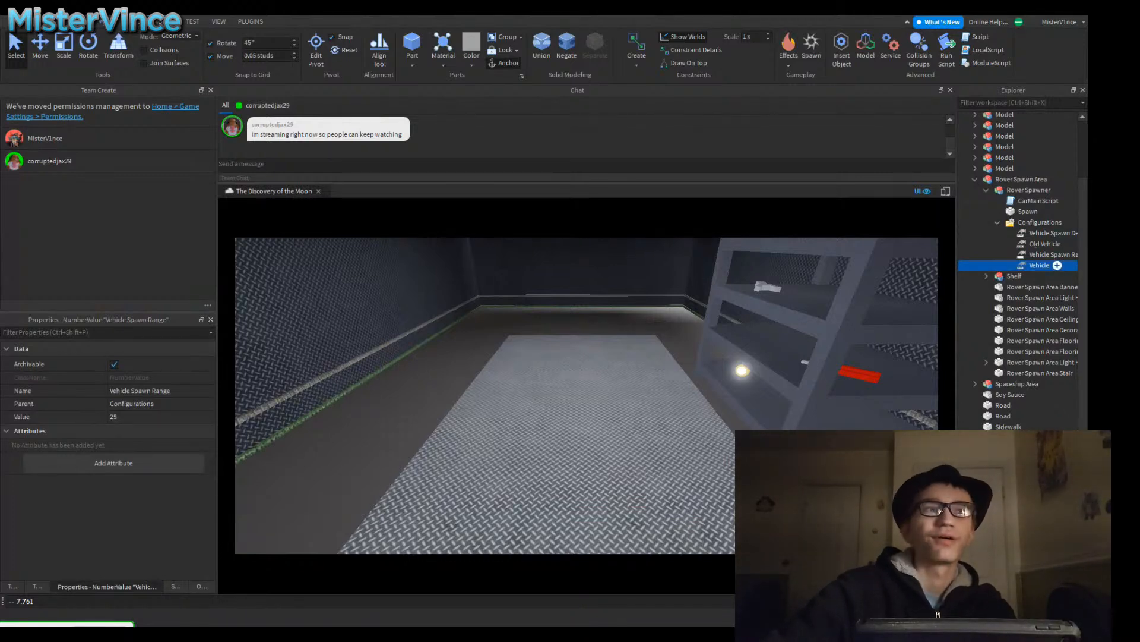
click(156, 417)
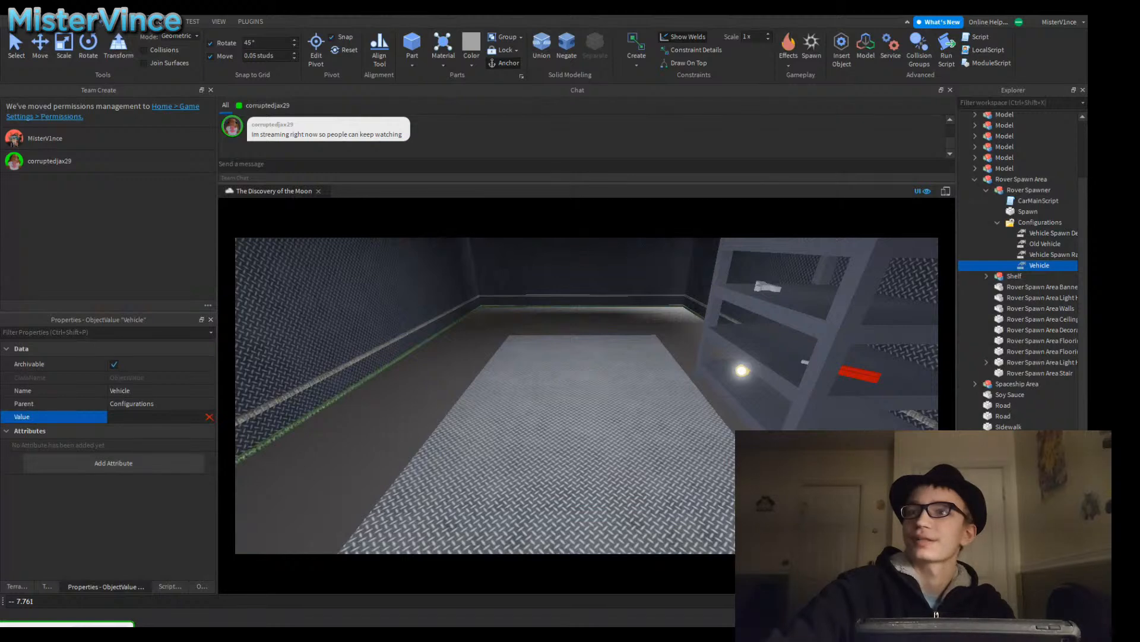
scroll(1018, 267, down, 3)
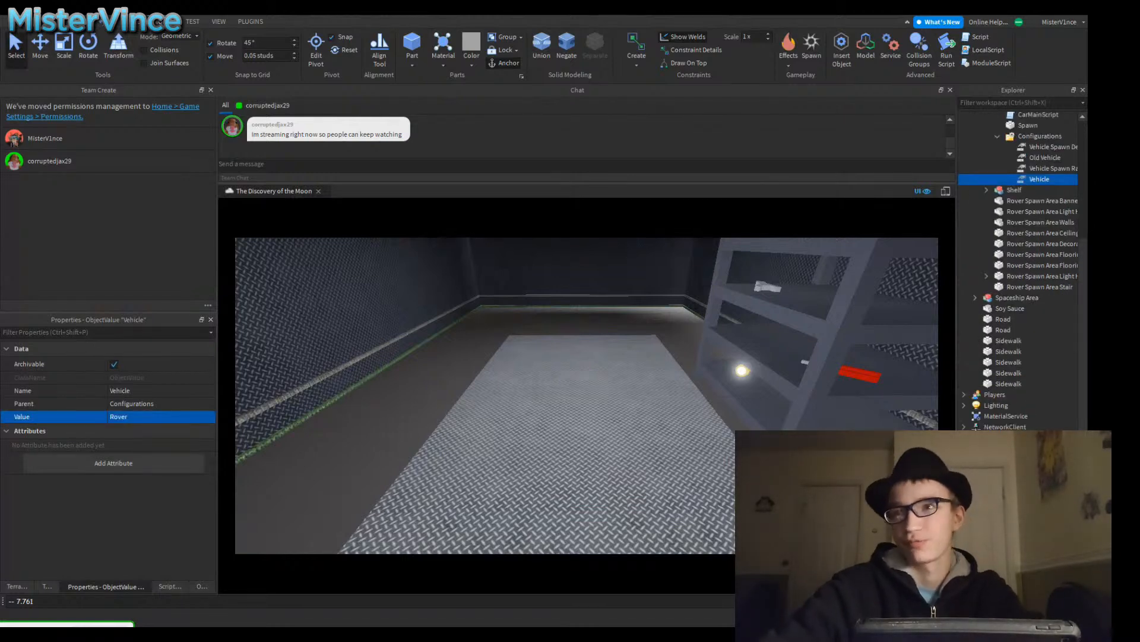
scroll(1021, 270, up, 4)
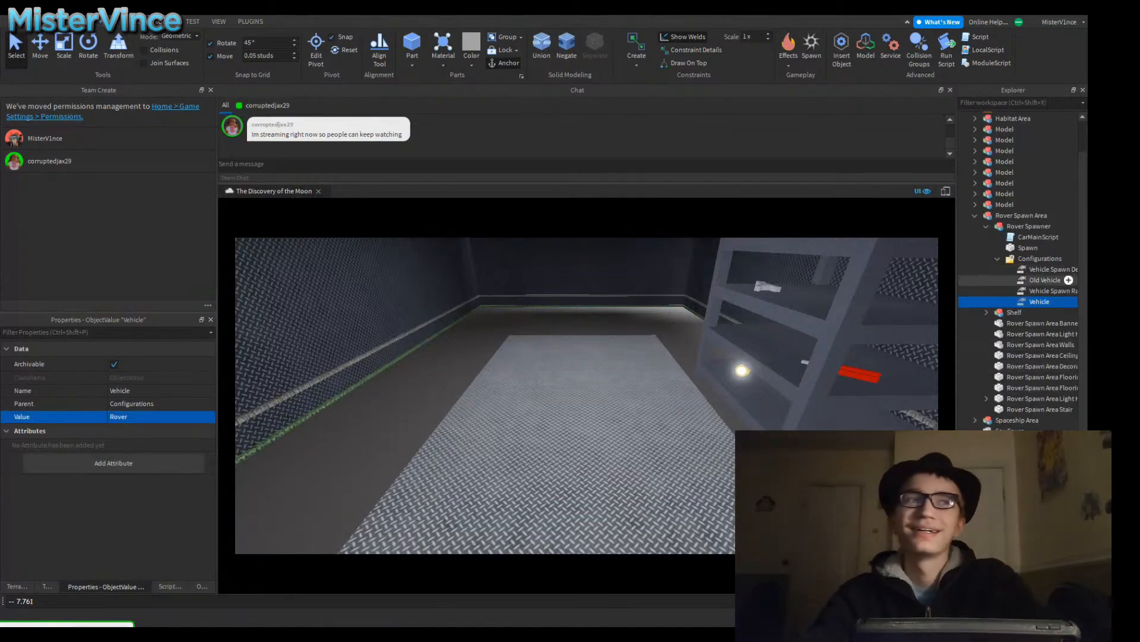
Step: Change the color of Rover Spawner's Spawn part to black (#000000)
click(1045, 280)
click(1028, 247)
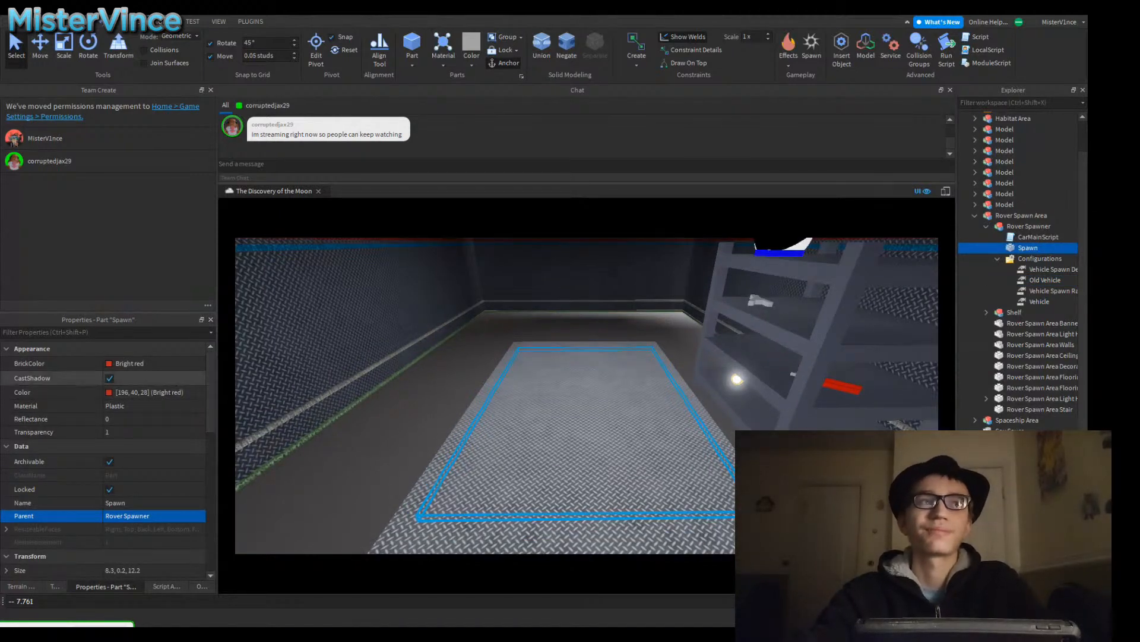
click(109, 392)
click(410, 235)
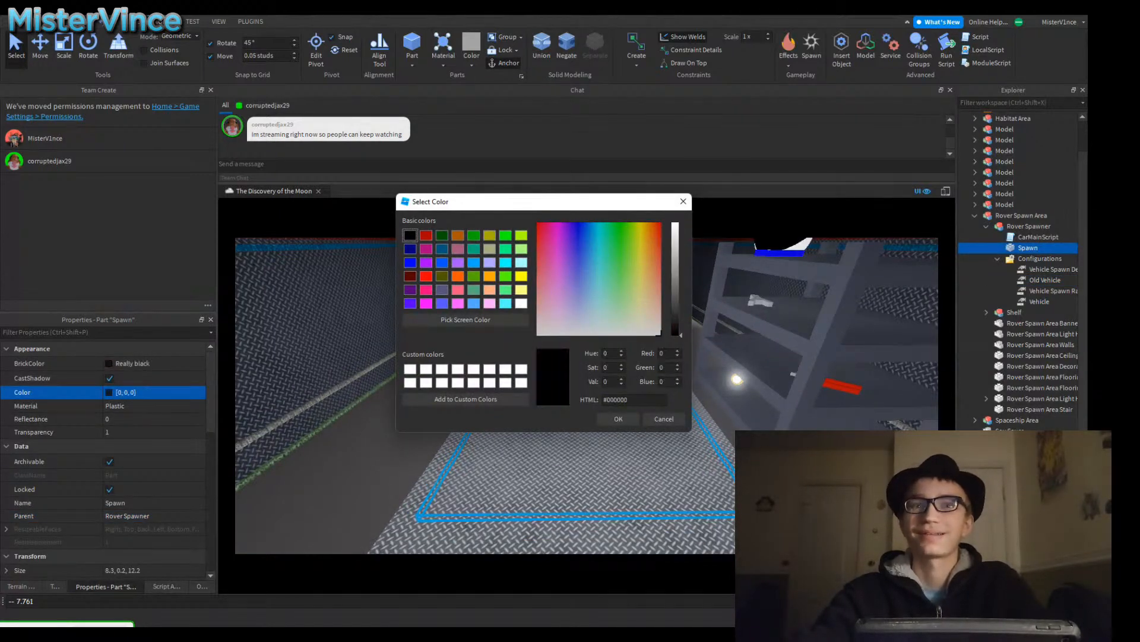
click(618, 418)
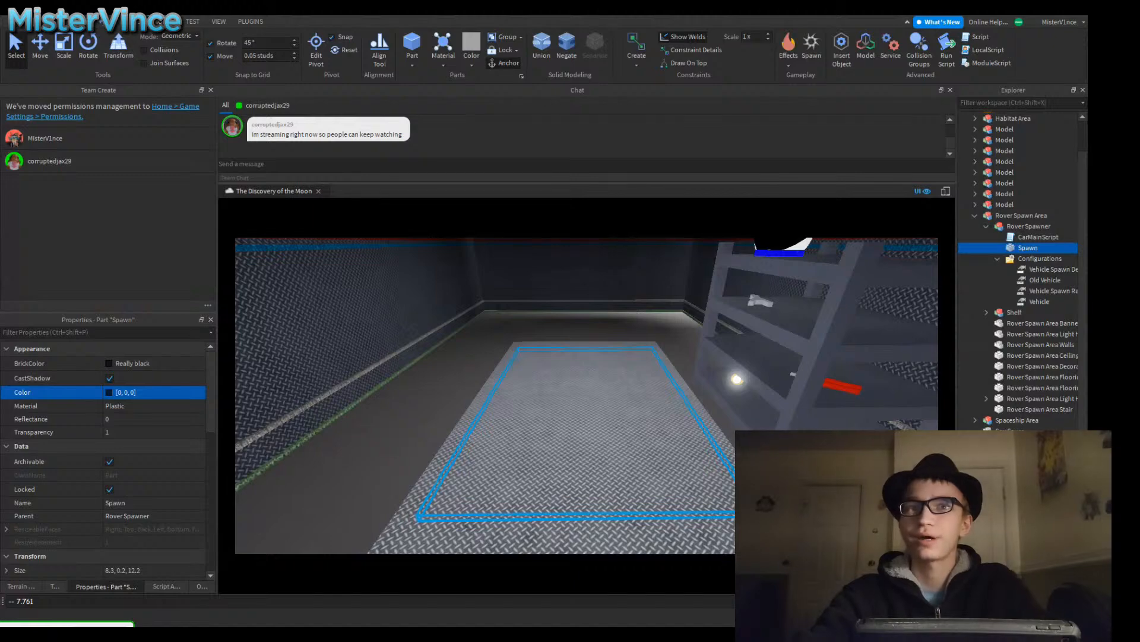
Step: Set the Spawn part's material to Neon and review its transform, collision and part properties
key(s)
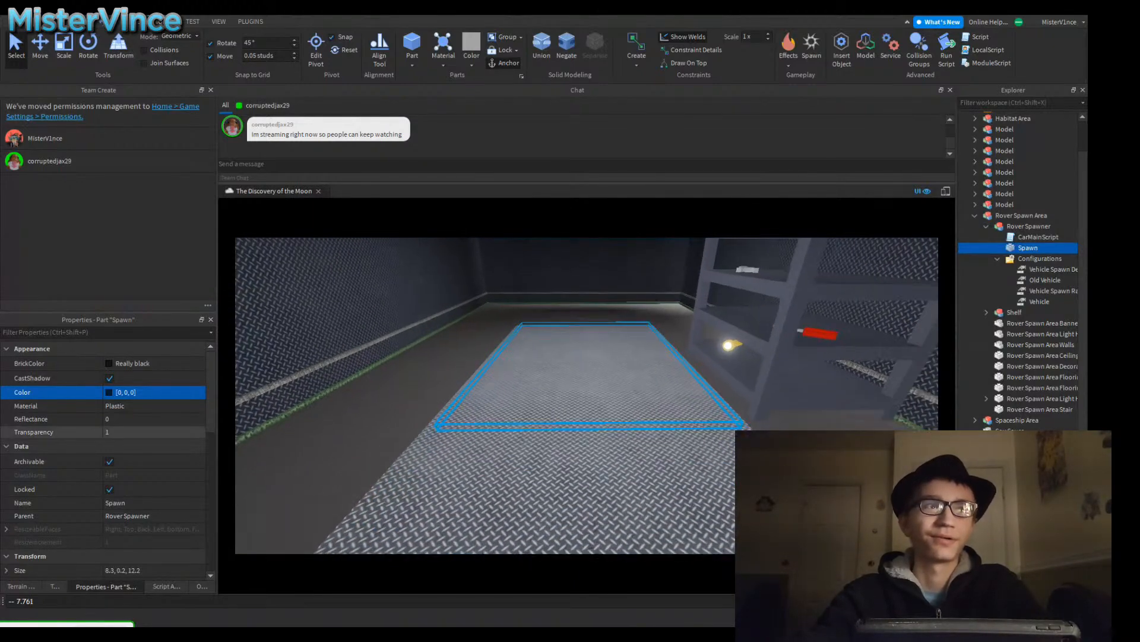
key(w)
click(36, 406)
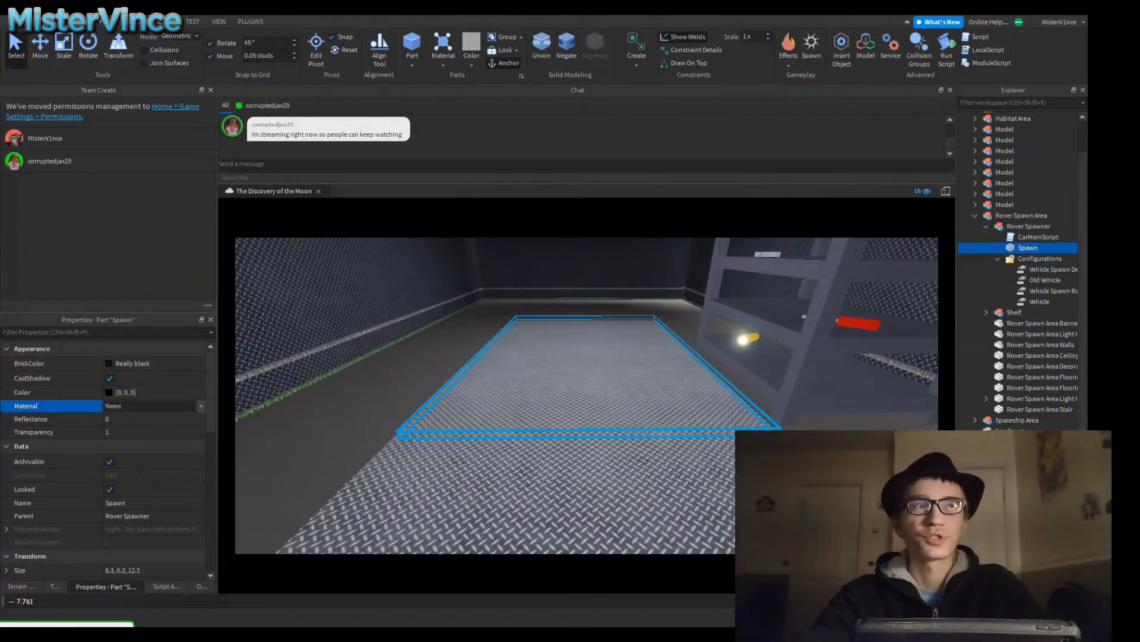
key(w)
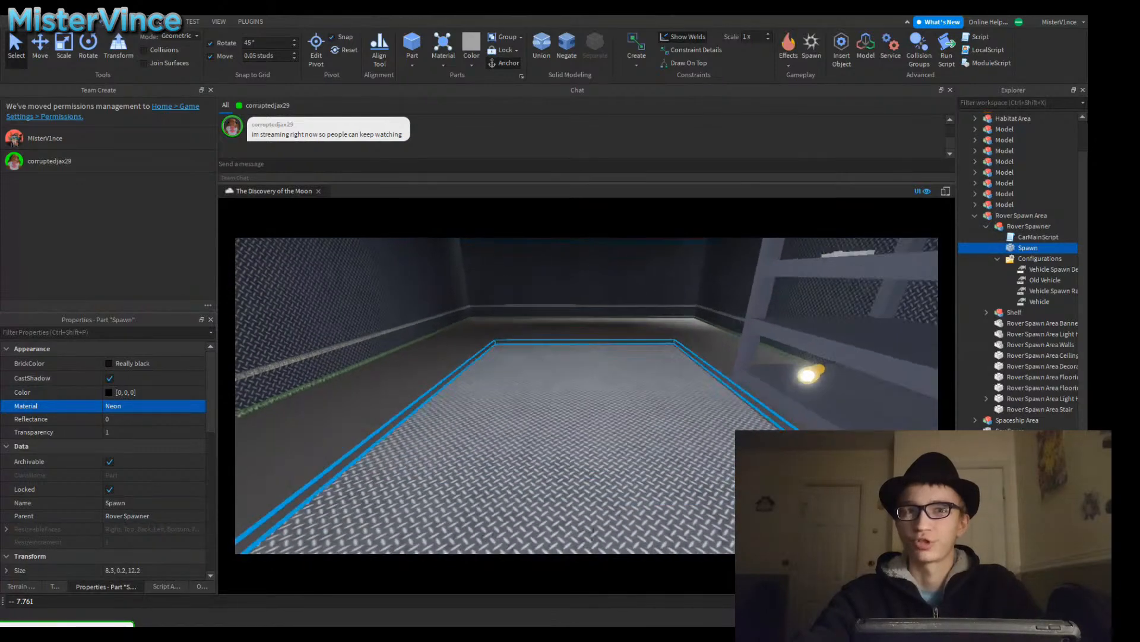
key(s)
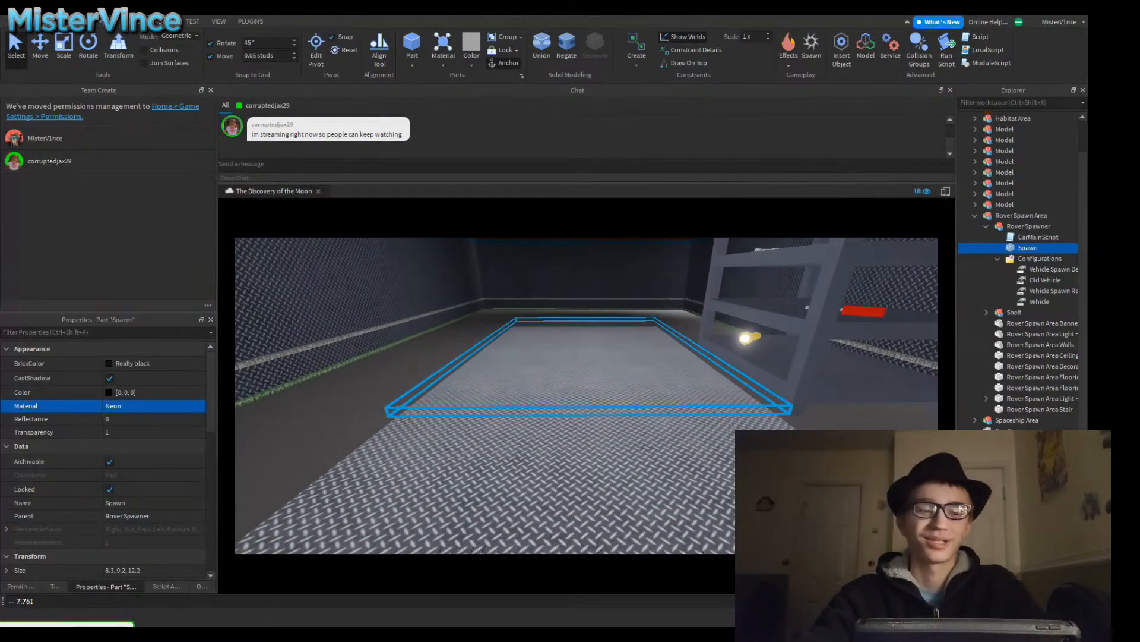
key(w)
scroll(107, 460, down, 3)
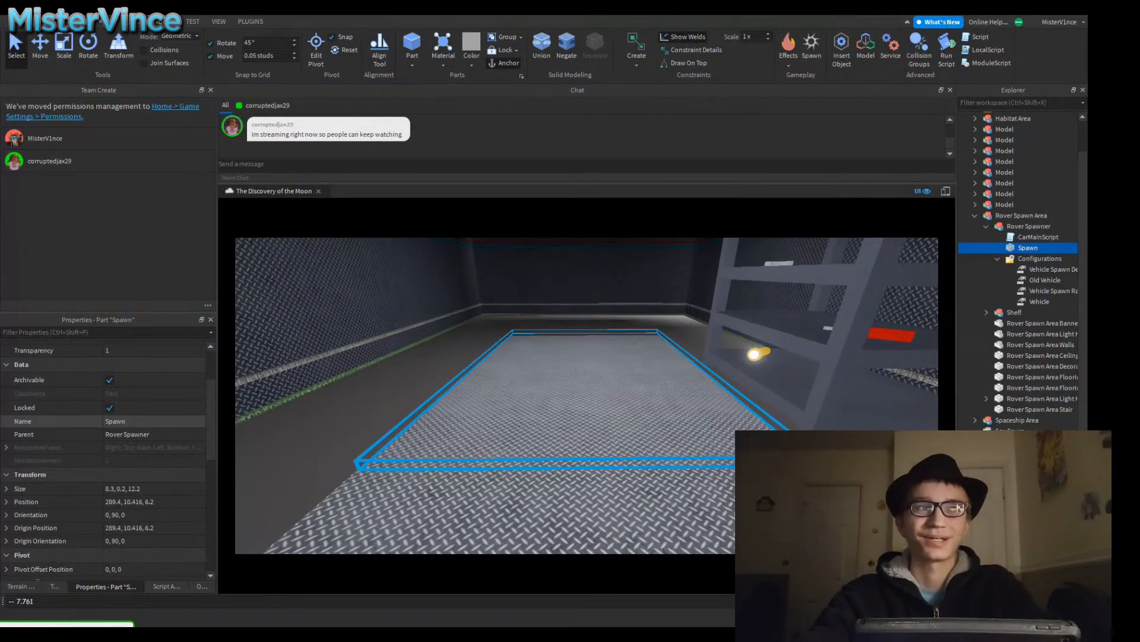
scroll(107, 422, down, 5)
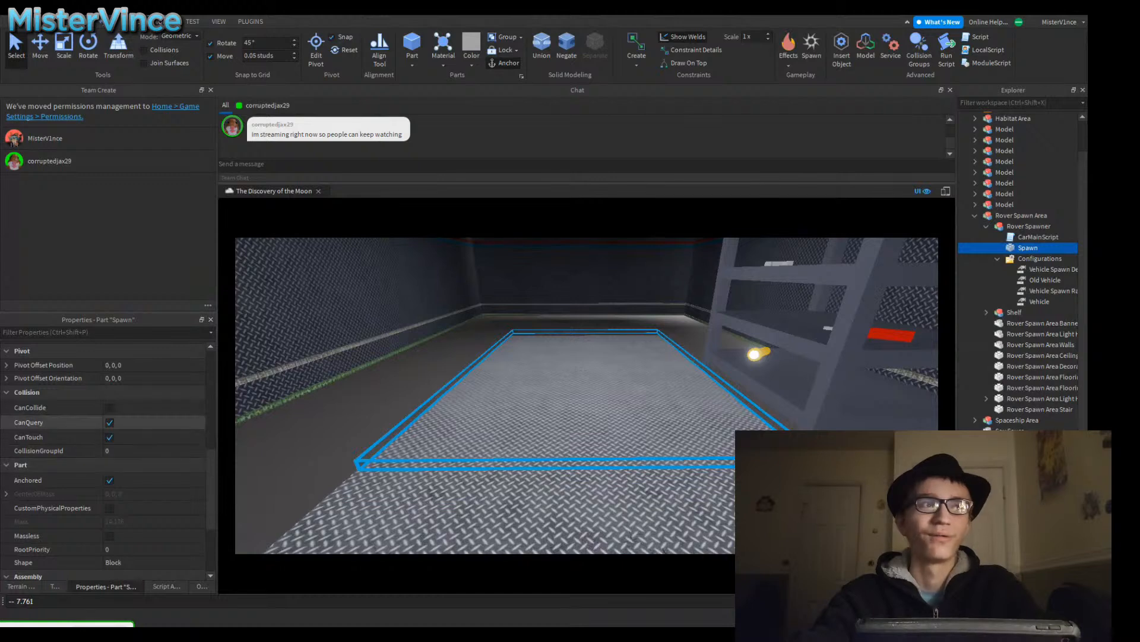
scroll(107, 463, down, 2)
scroll(107, 461, up, 5)
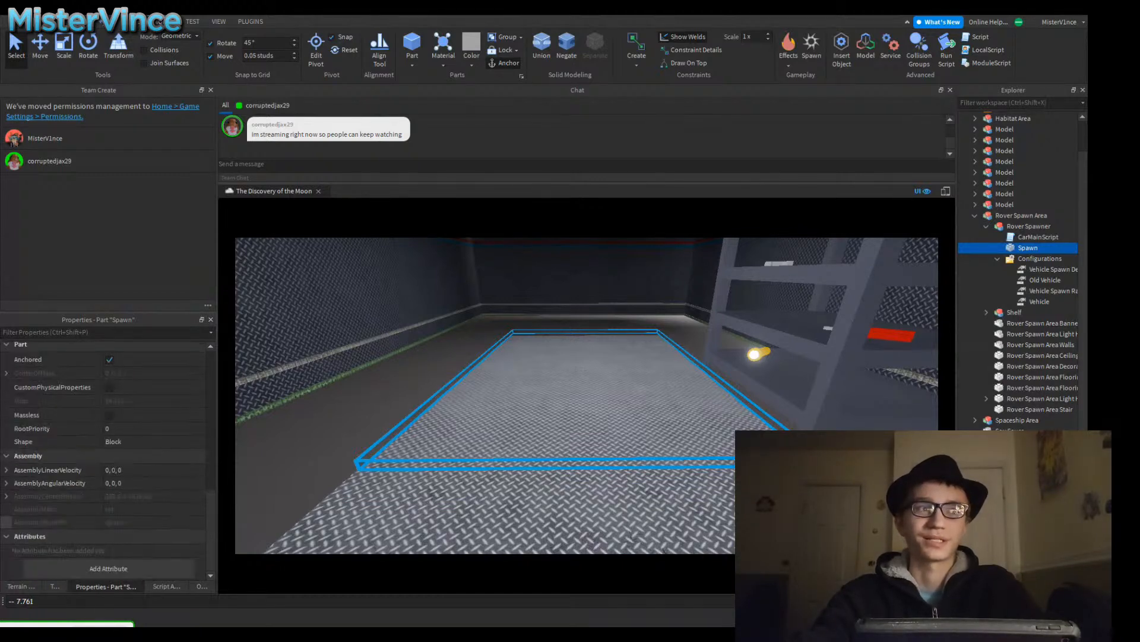
Step: Rename the CarMainScript inside Rover Spawner as Rover Spawner System Script
click(1039, 237)
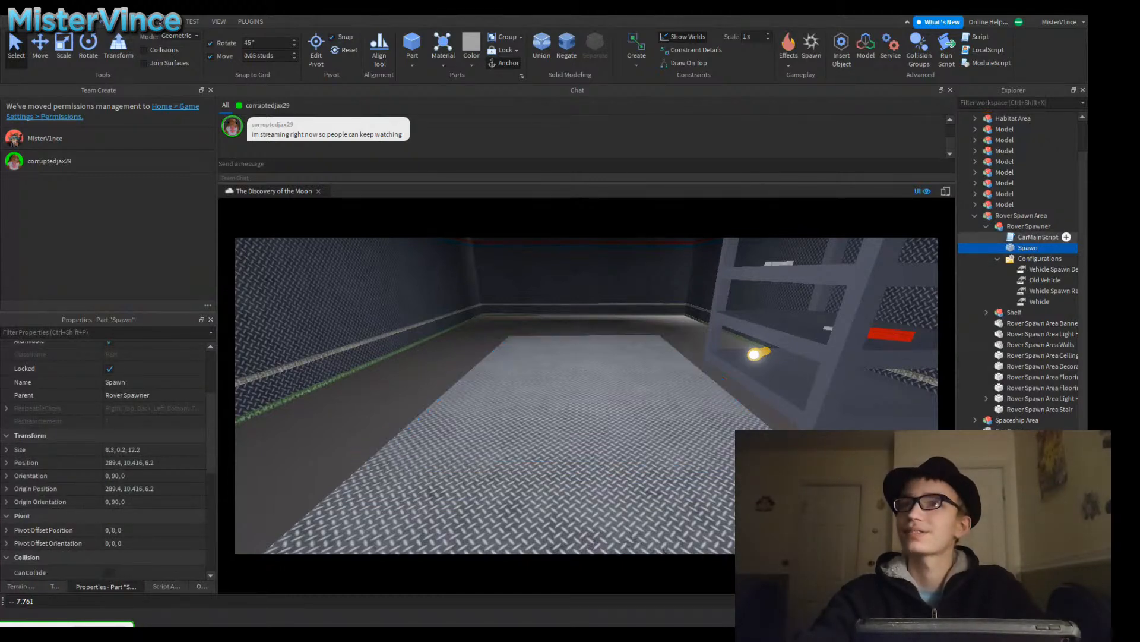
key(F2)
text(R)
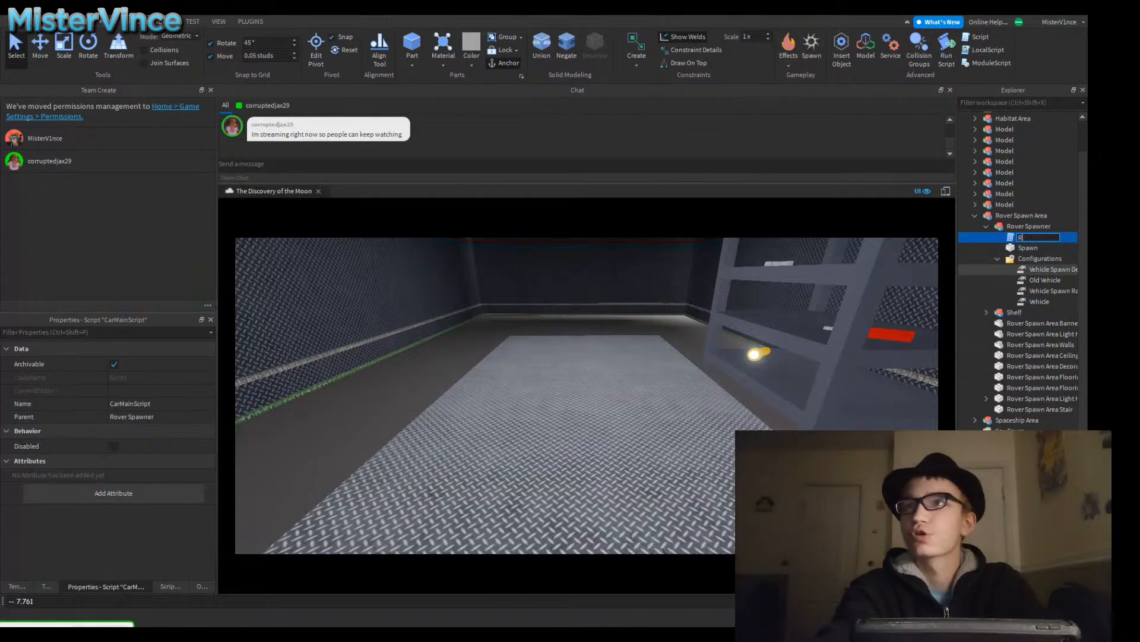
text(over Spawner St)
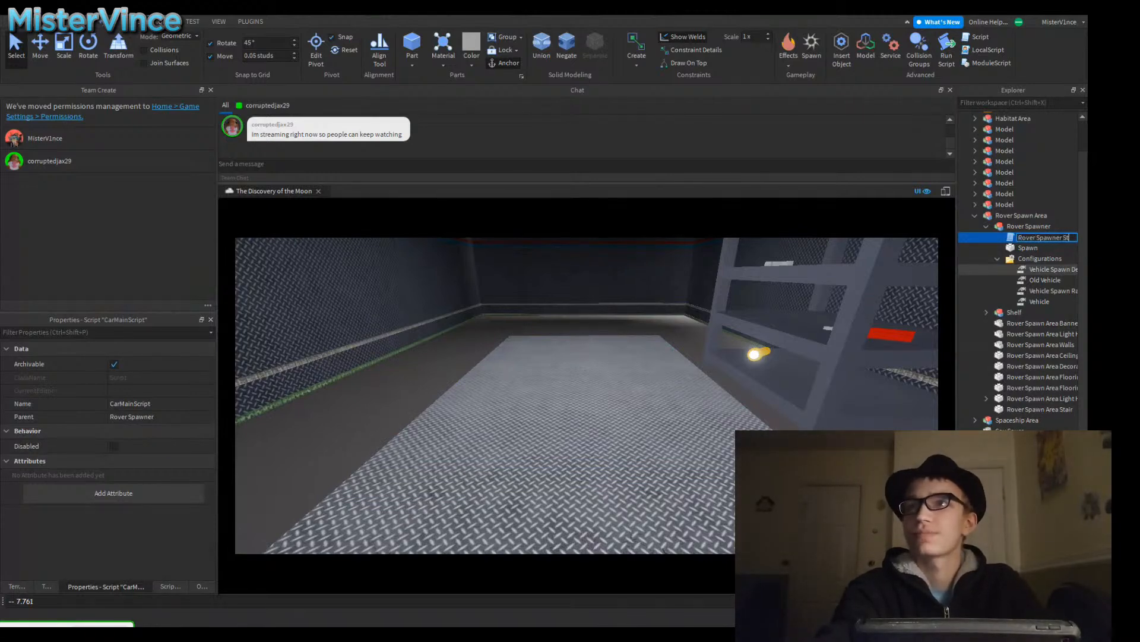
text(r System Scri)
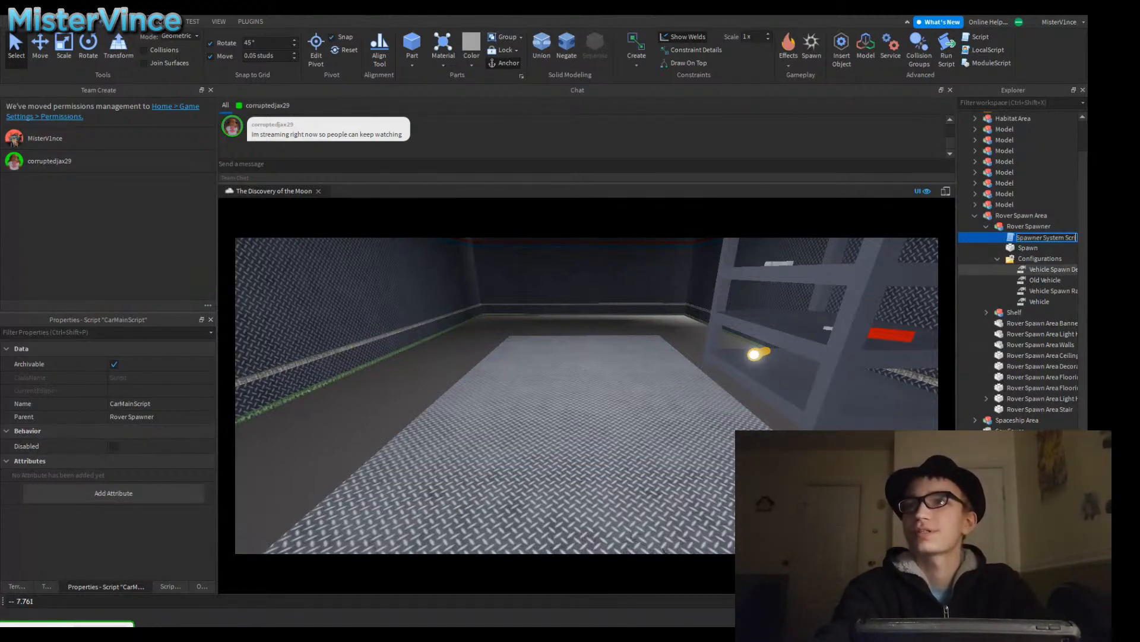
text(pt)
key(Return)
Step: Open the Rover Spawner System Script and replace every occurrence of Config with configurations
double_click(1048, 237)
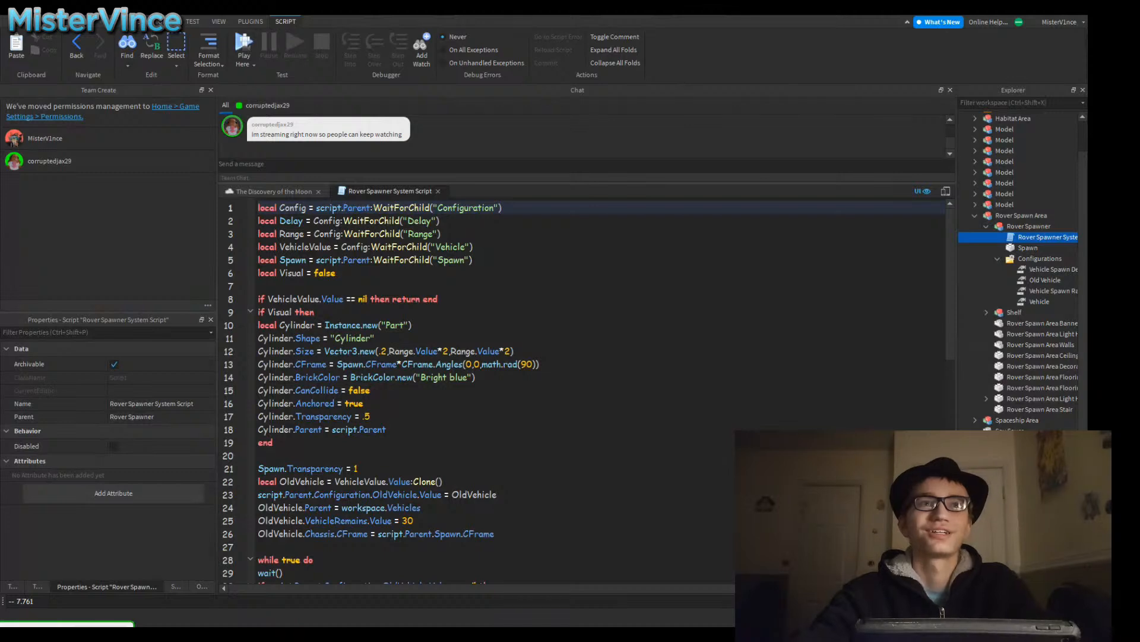
double_click(292, 208)
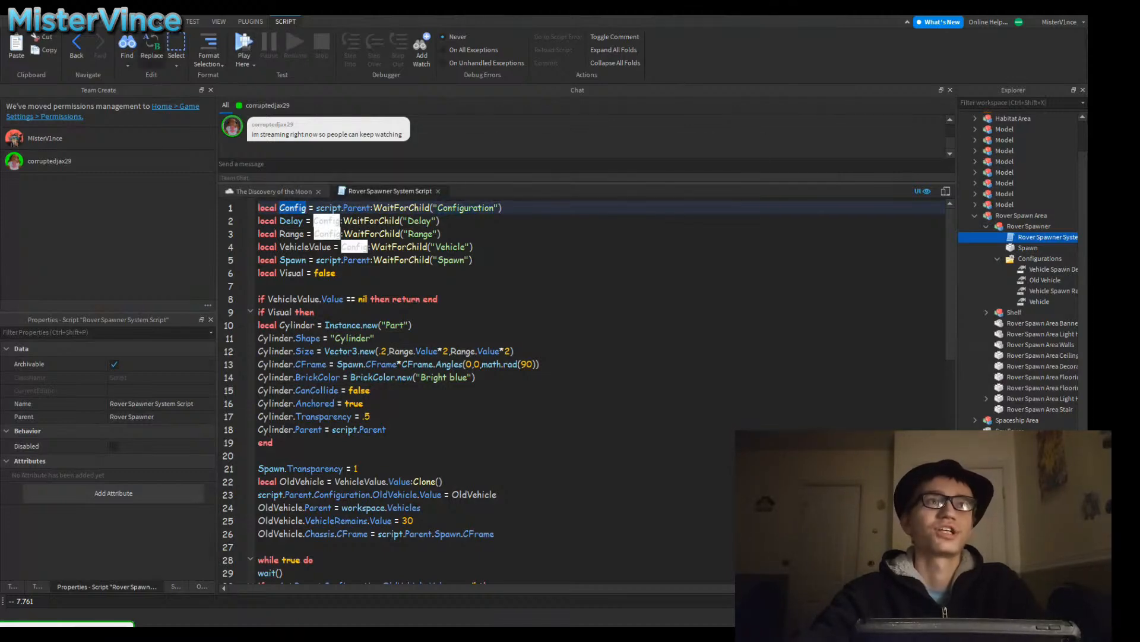
key(ctrl+h)
click(854, 219)
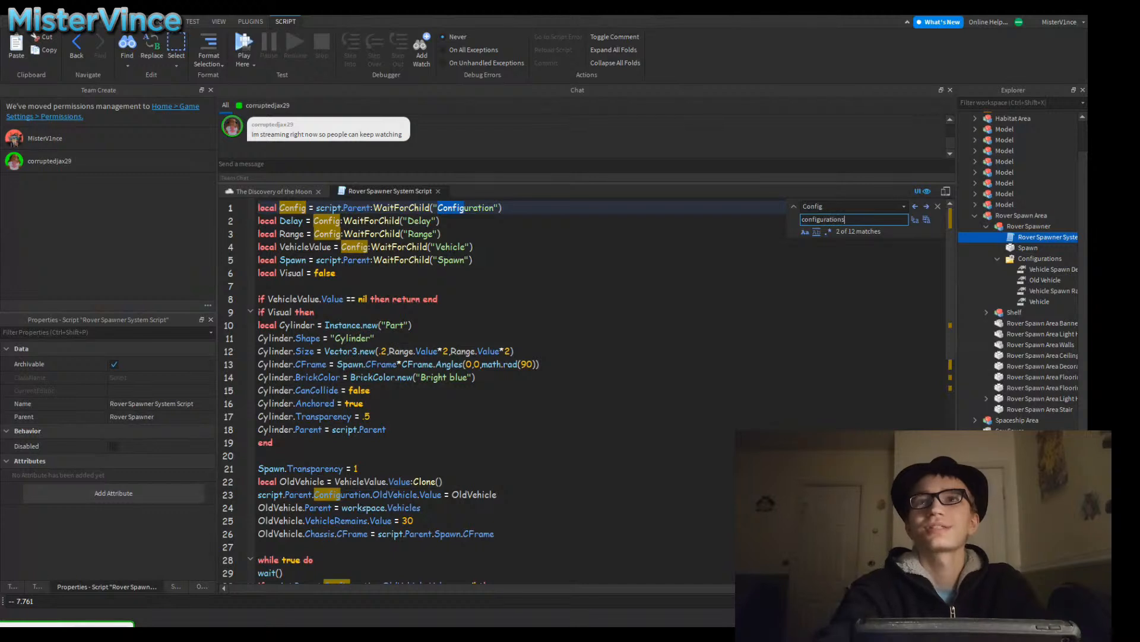
click(926, 219)
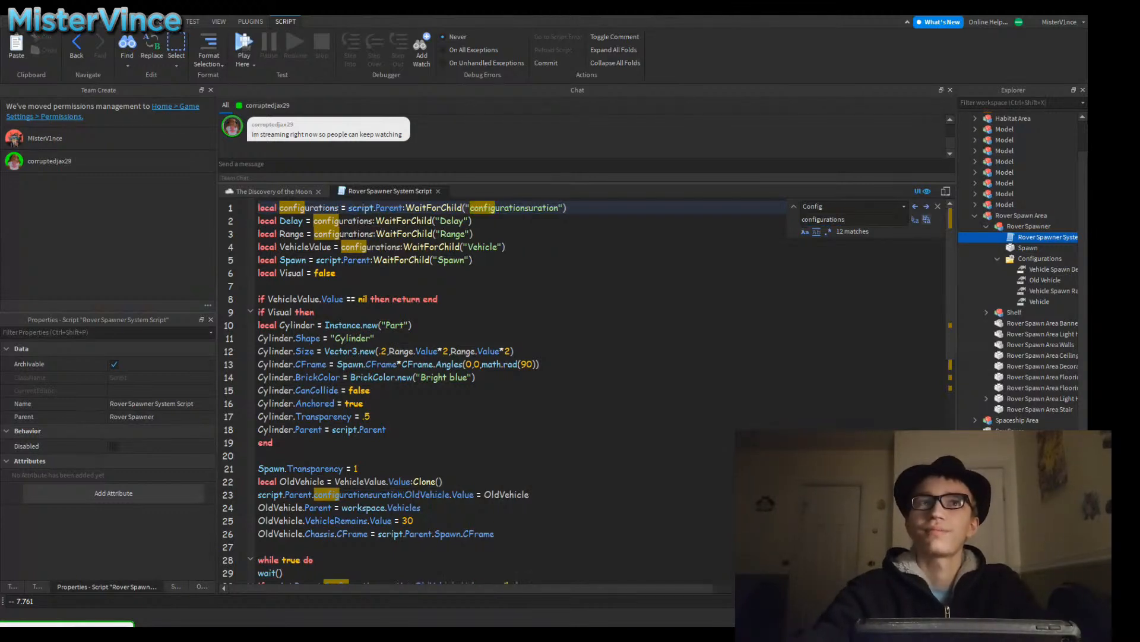
Step: Correct the child name in the script's first WaitForChild call to "Configurations"
key(ctrl+BackSpace)
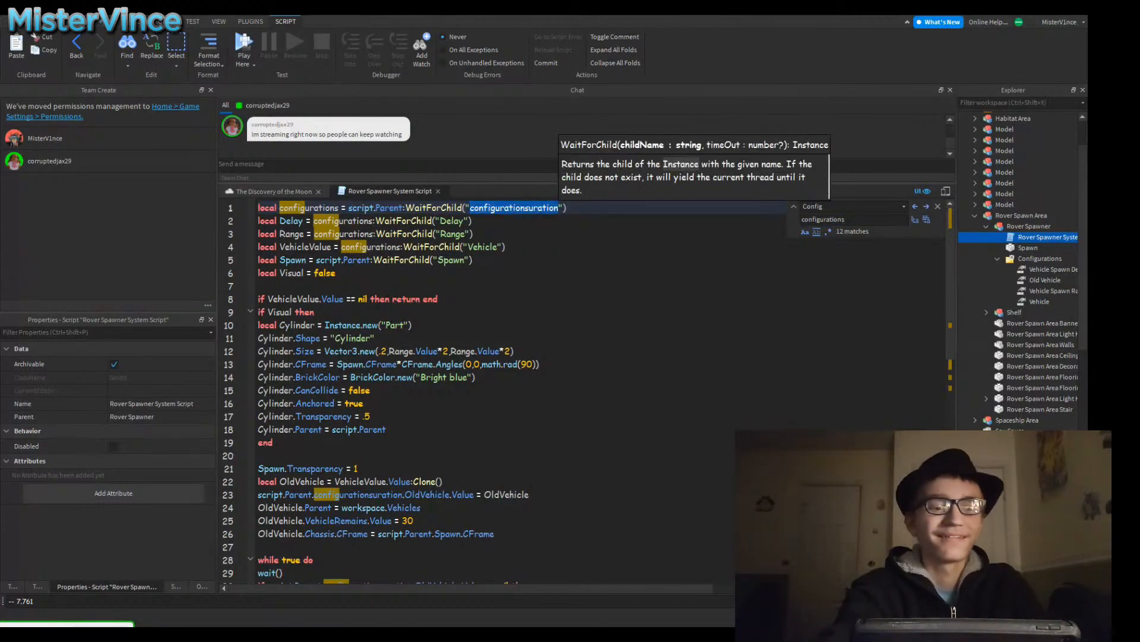
text(Conf)
key(Tab)
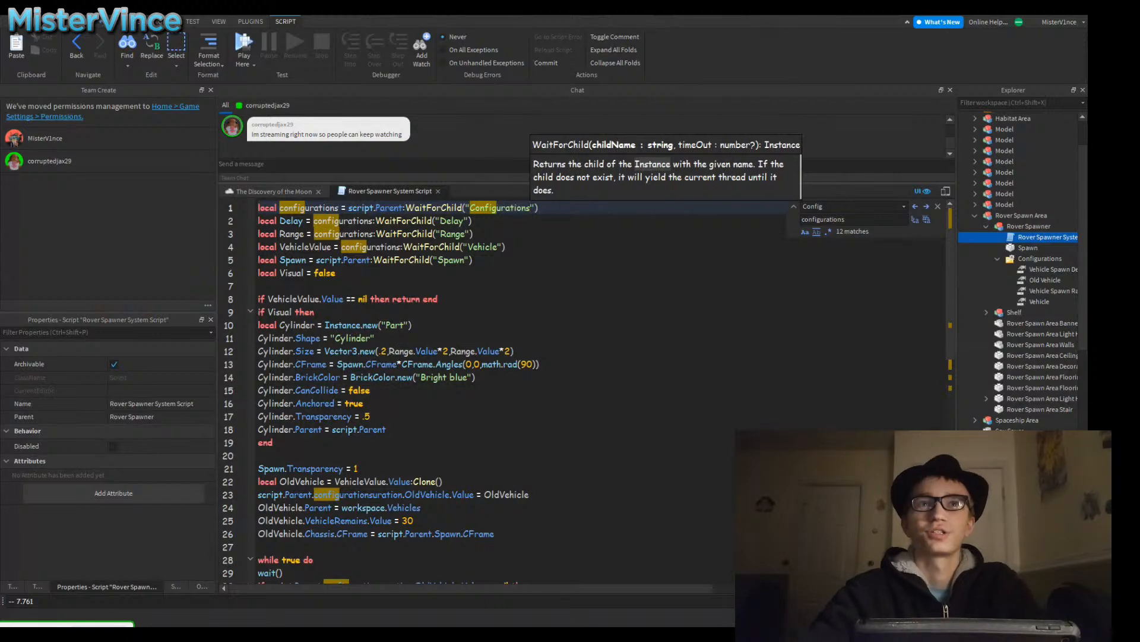
key(ctrl+shift+Left)
Step: Rename the Delay variable in its line 2 declaration to vehicleSpawnDelay
double_click(292, 221)
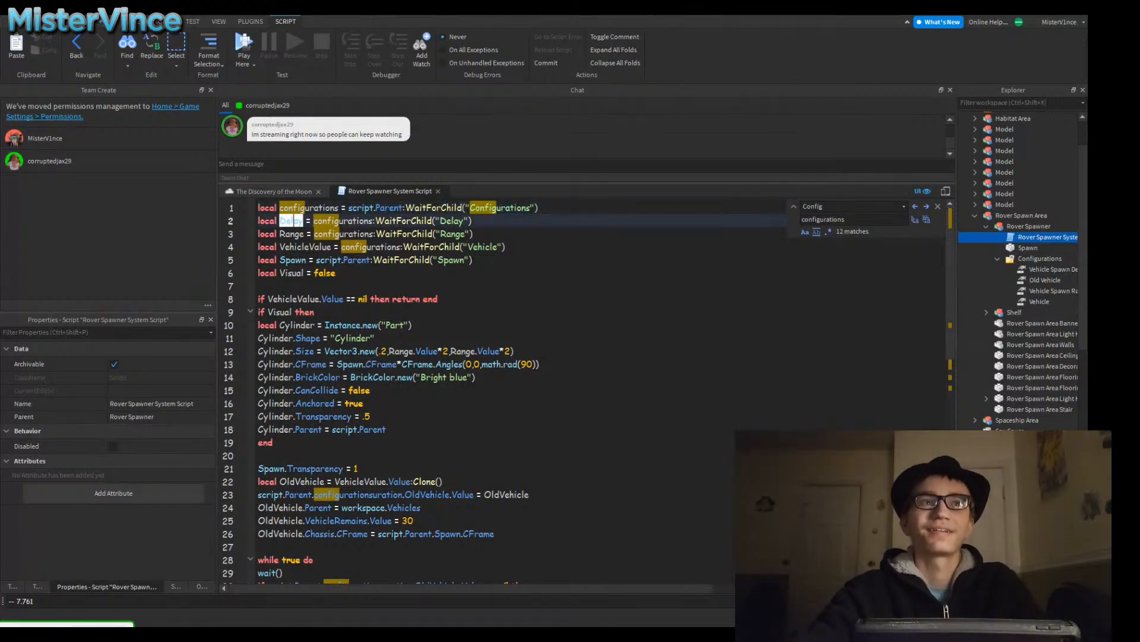
text(vehicleSpawn)
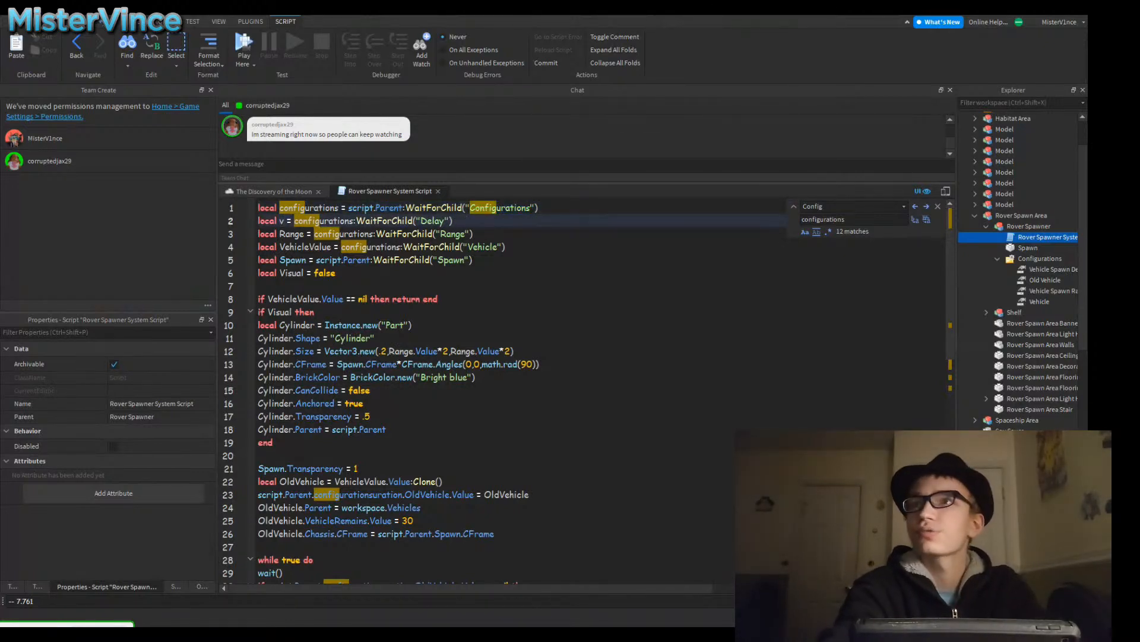
text(Delay)
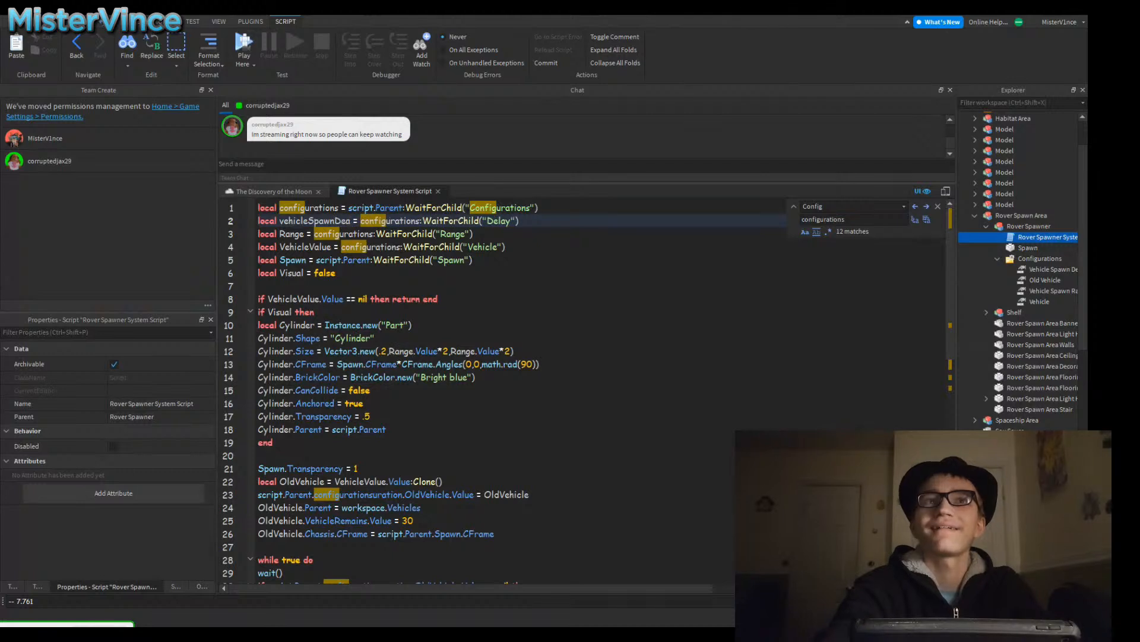
Step: Change the child name in the vehicleSpawnDelay declaration's WaitForChild call to "Vehicle Spawn Delay"
key(ctrl+shift+Left)
key(ctrl+c)
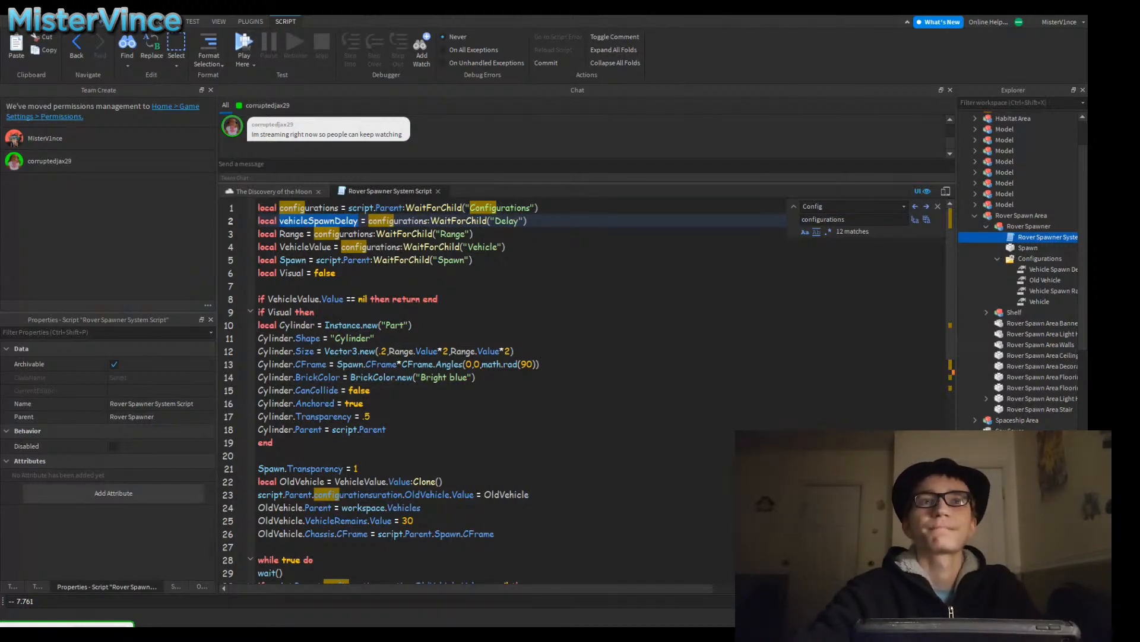
double_click(512, 221)
key(ctrl+v)
click(550, 221)
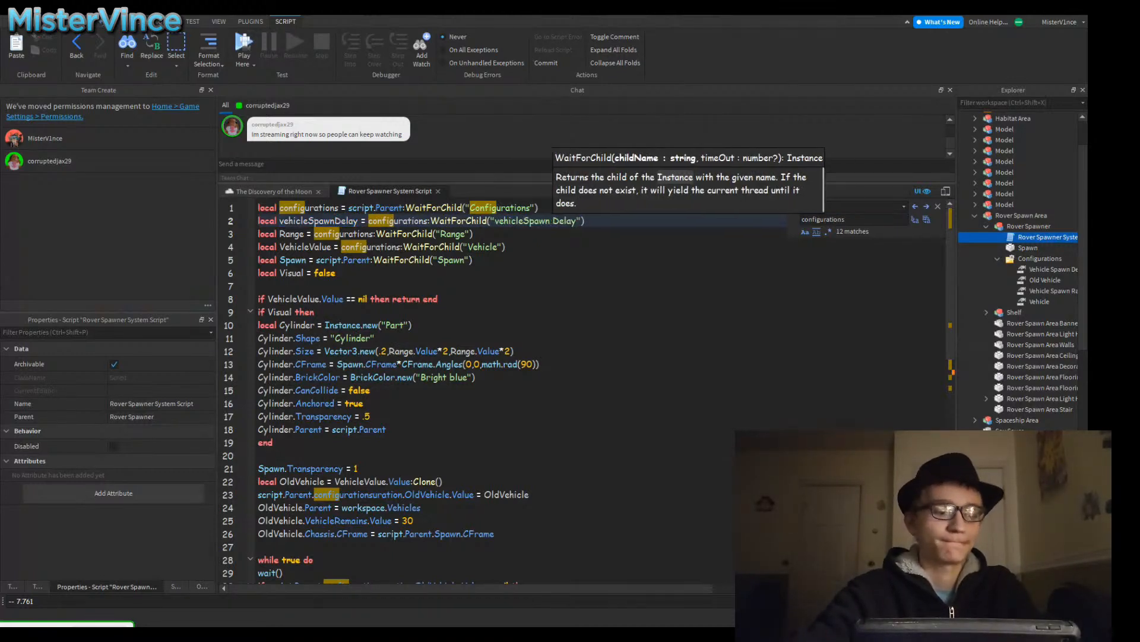
click(523, 221)
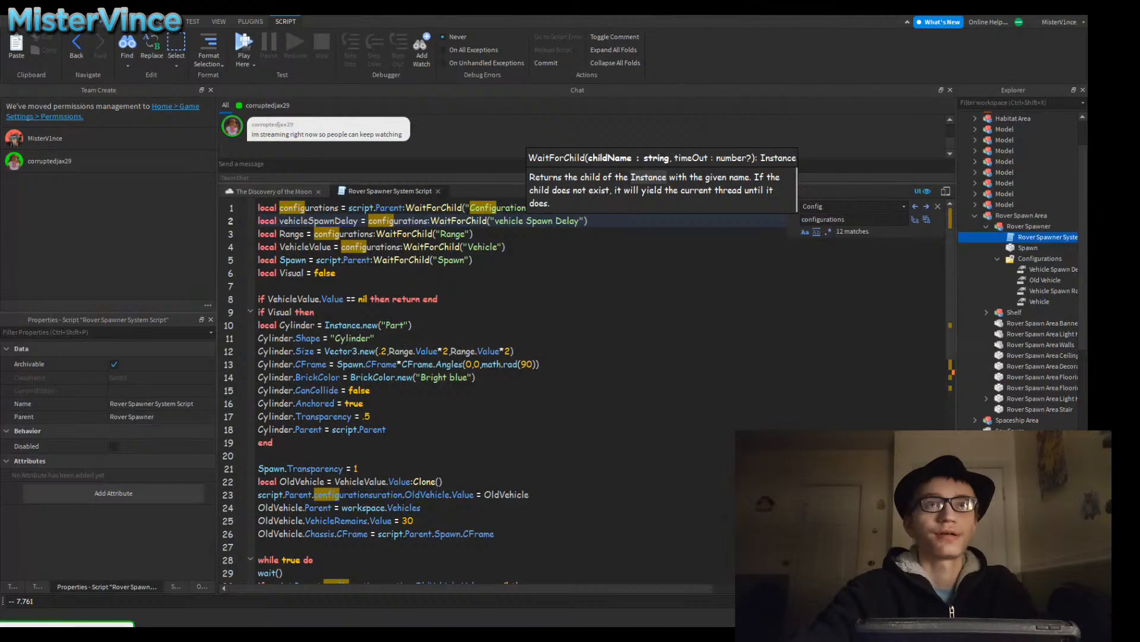
click(501, 221)
key(BackSpace)
text(V)
key(Escape)
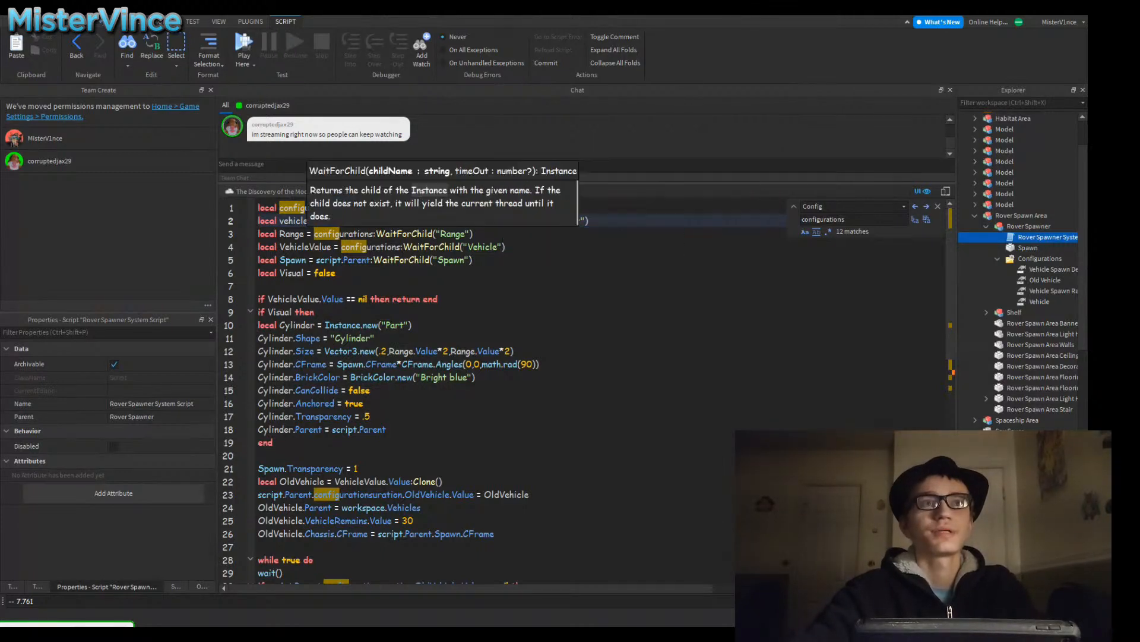
Step: Rename the Range variable in its declaration to vehicleSpawnRange and set its WaitForChild child name to "Vehicle Spawn Range"
double_click(292, 234)
text(vehicleSp)
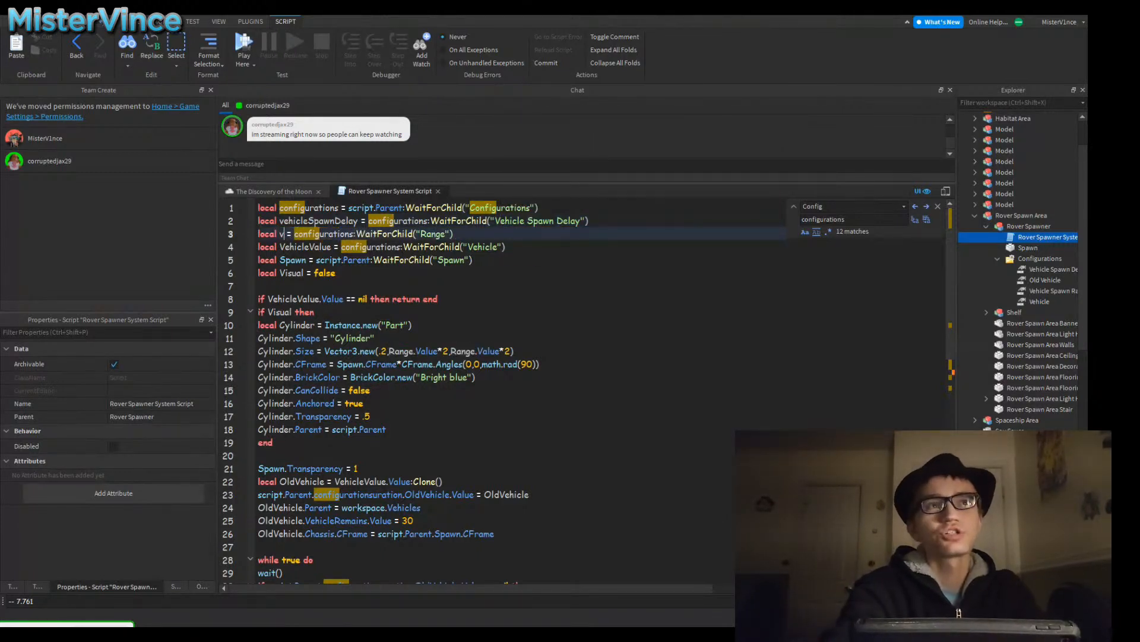
text(awnRange)
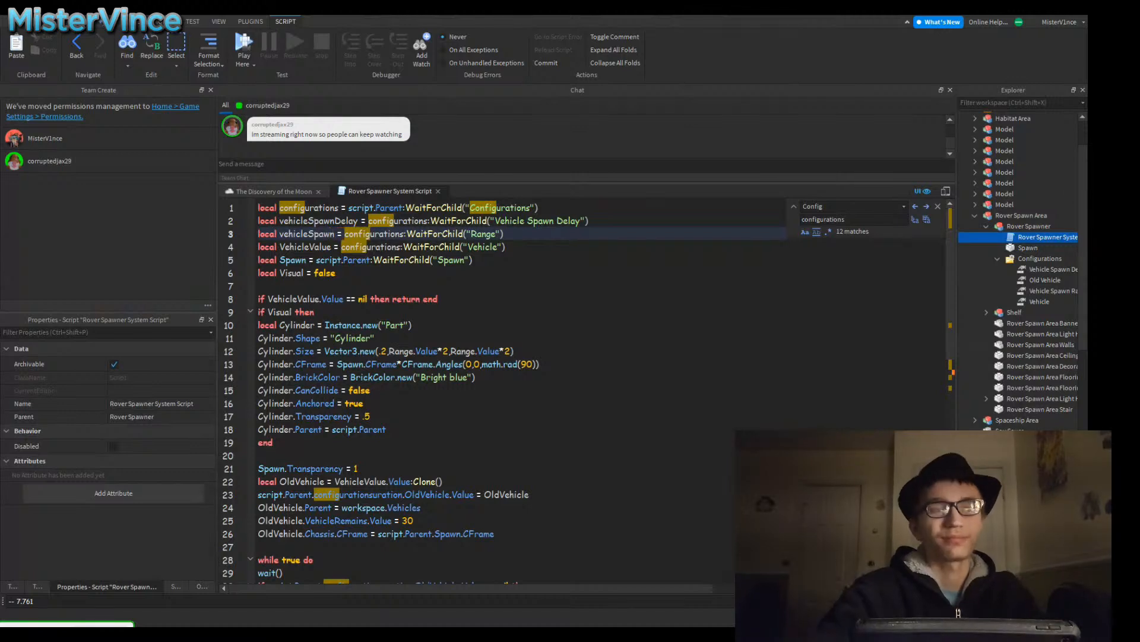
click(492, 234)
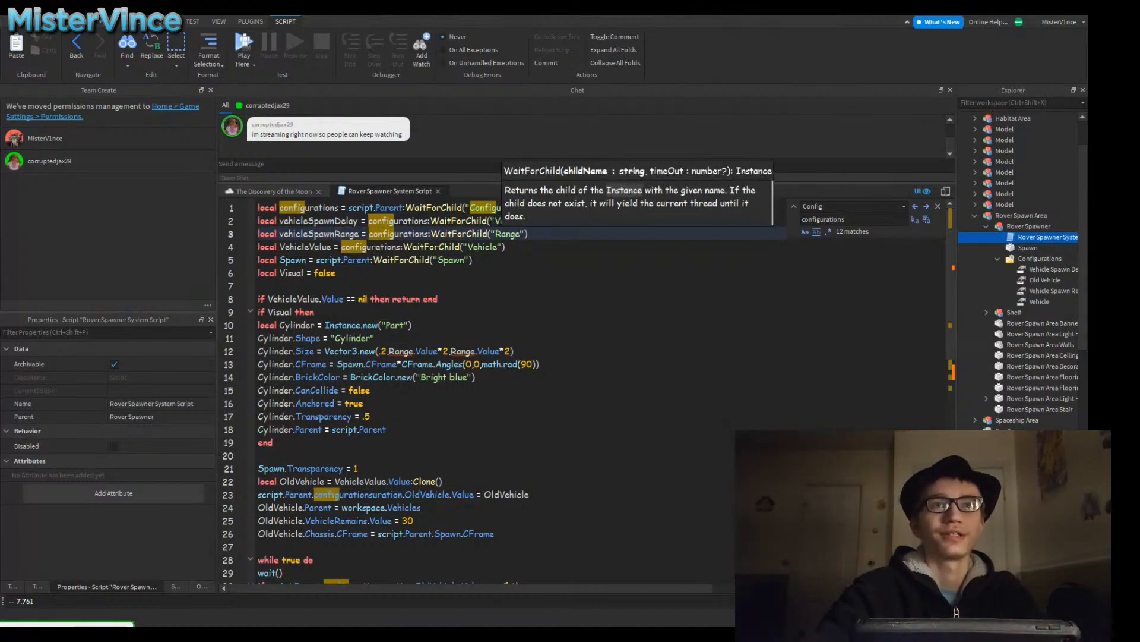
double_click(505, 234)
text(Vehicle Spawn Range)
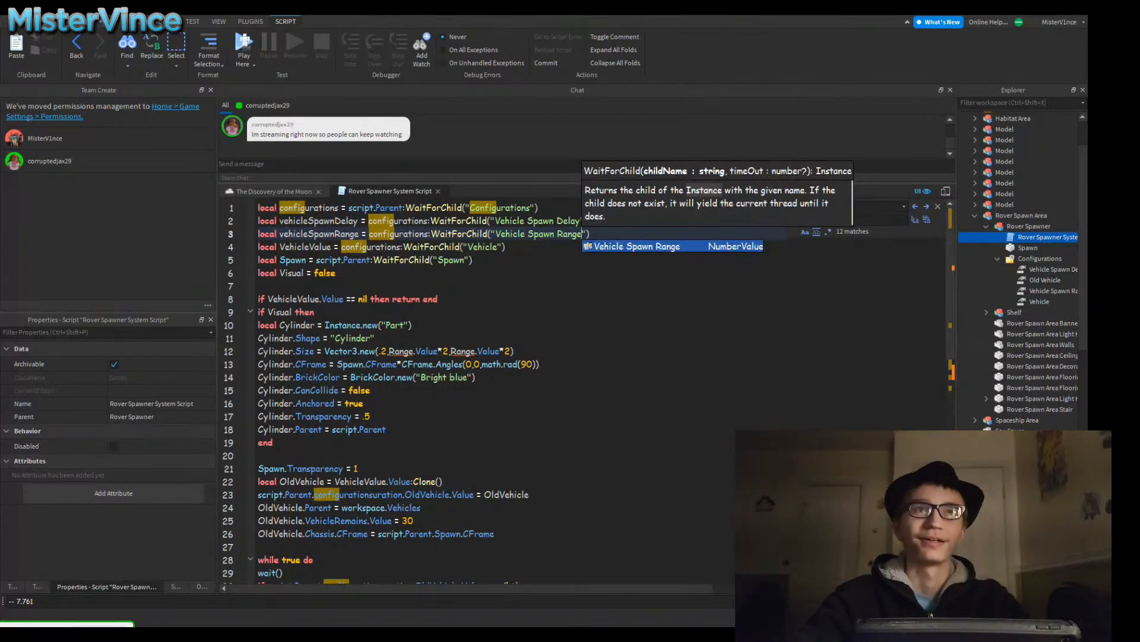
Step: Rename the VehicleValue variable in its line 4 declaration to vehicle, keeping the child name "Vehicle"
double_click(482, 247)
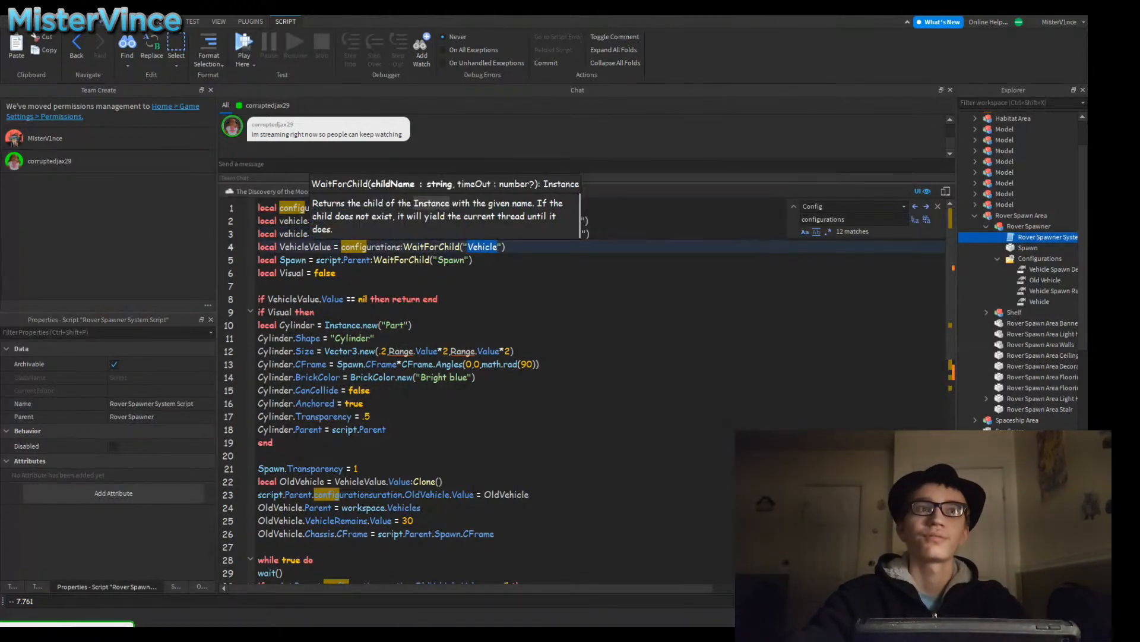
double_click(305, 247)
text(vehicle)
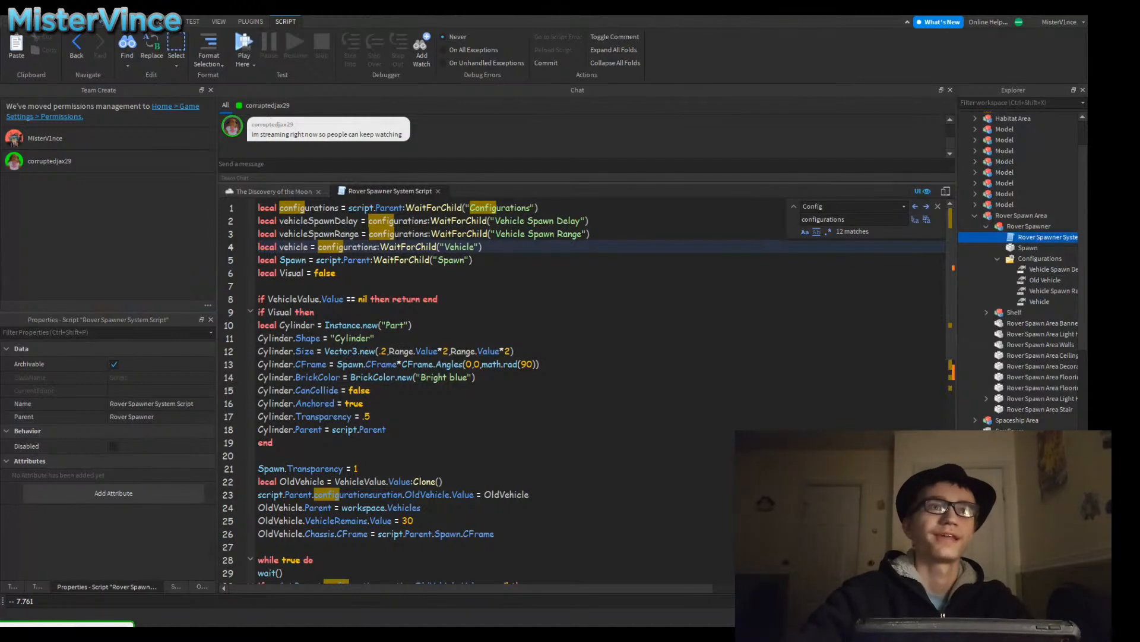
Step: Rename the Spawn variable in its line 5 declaration, entering spawLocat
double_click(293, 260)
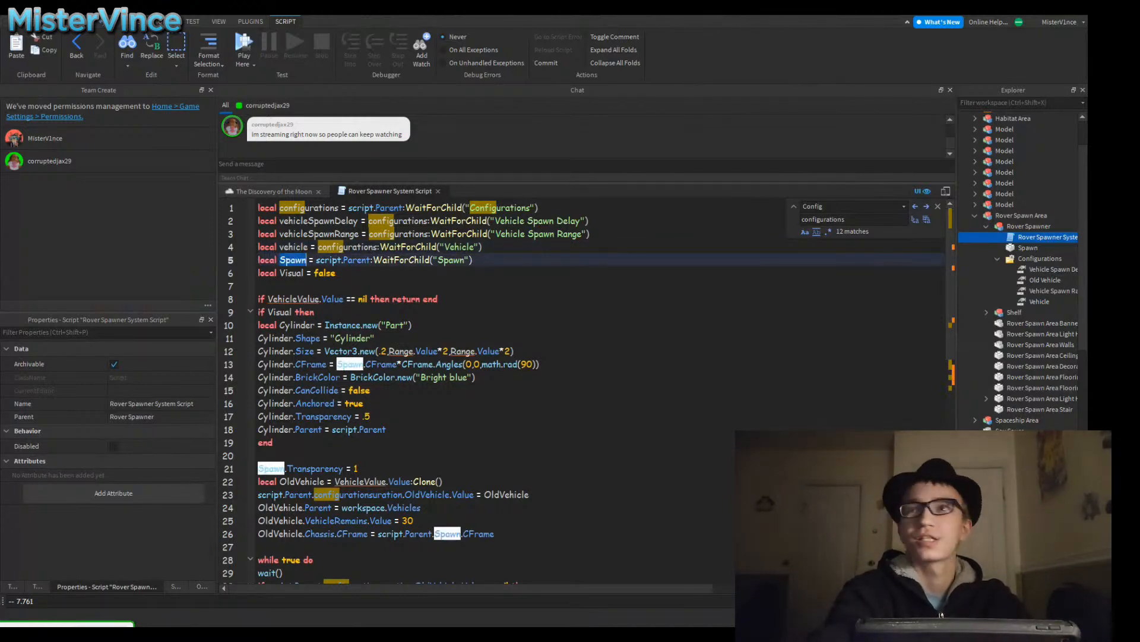
text(spawLocat)
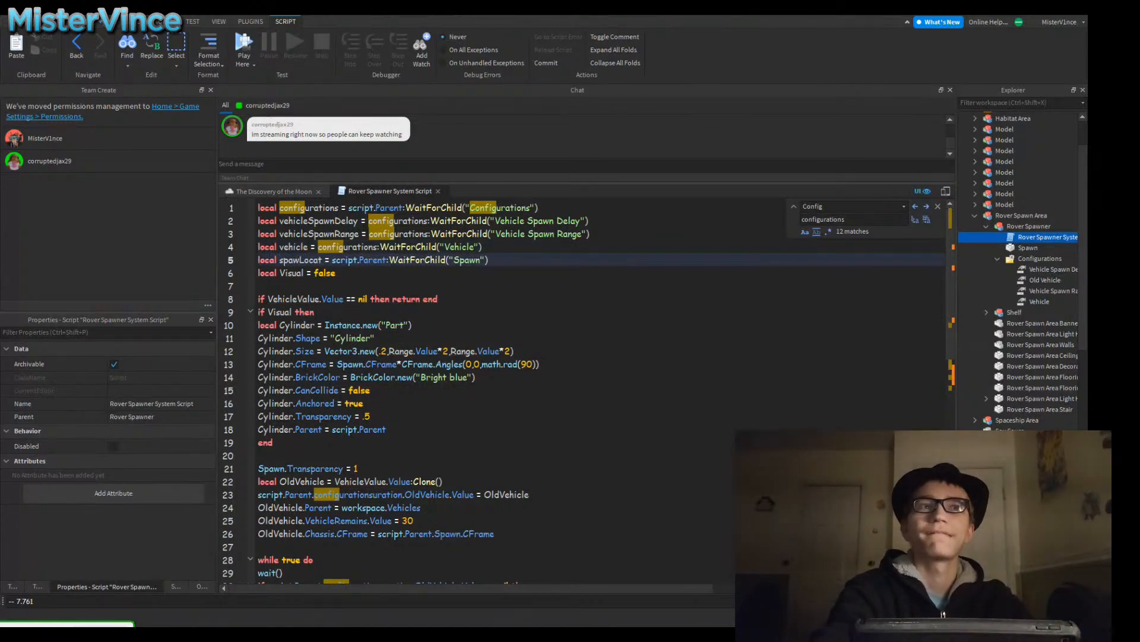
Step: Rename the local variable that waits for the Spawn part to spawnLocation
key(BackSpace)
key(BackSpace)
key(BackSpace)
key(BackSpace)
text(n)
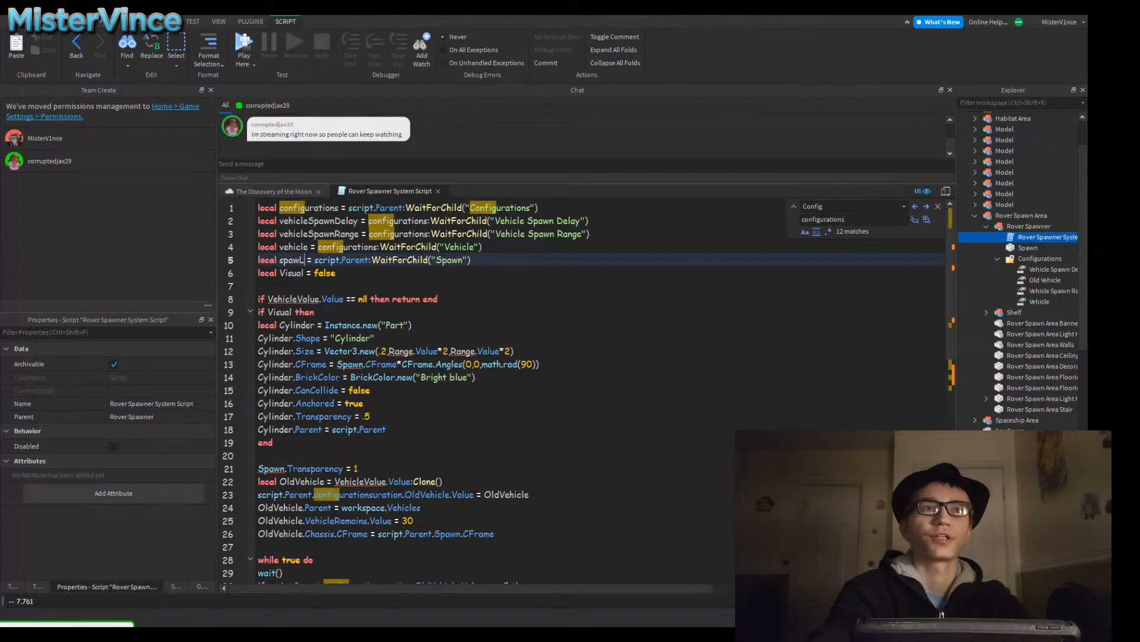
text(Locati)
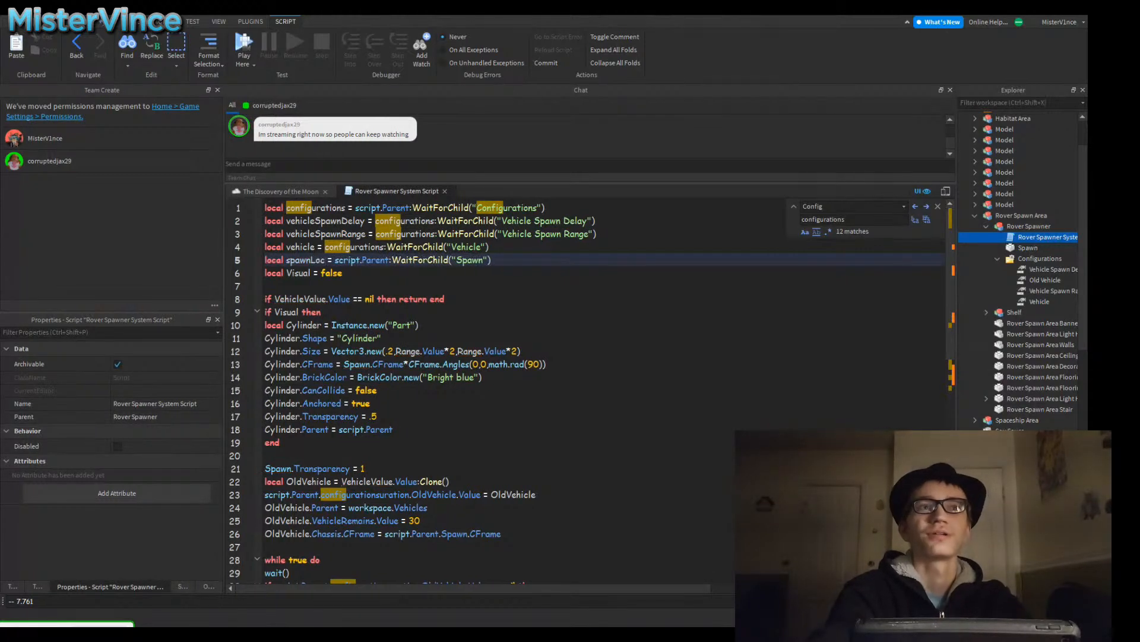
text(on)
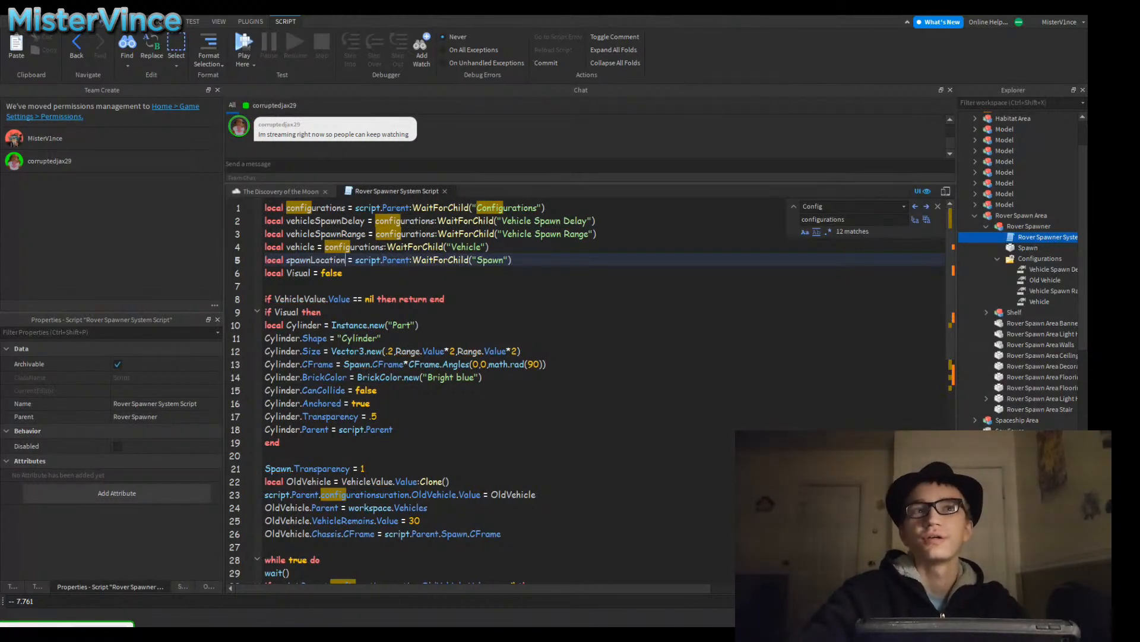
key(ctrl+shift+Left)
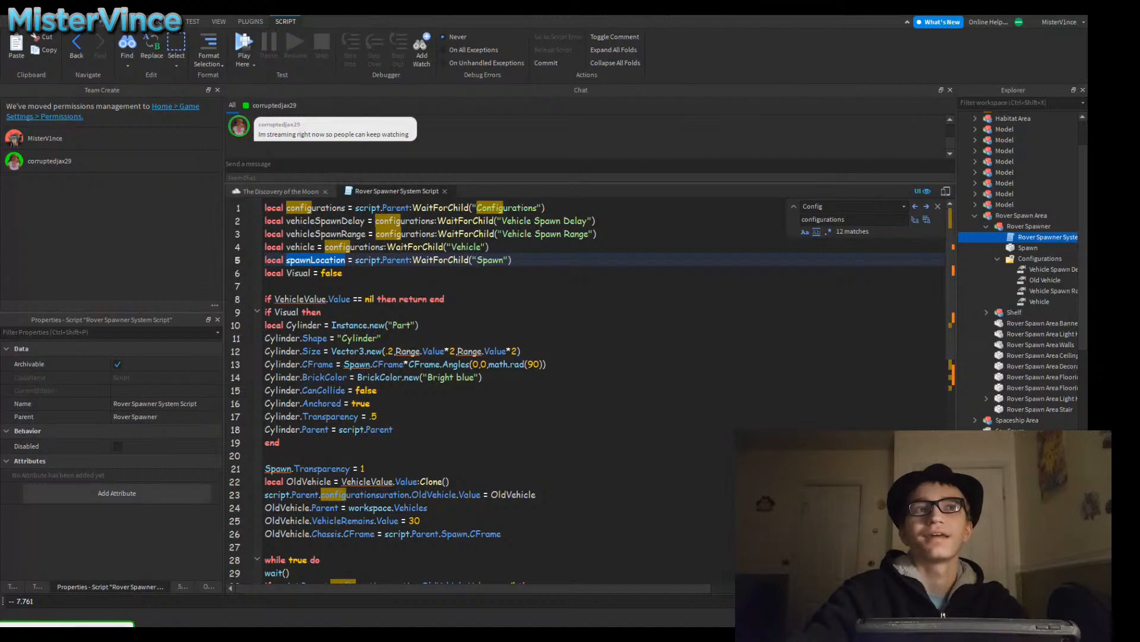
Step: Replace VehicleValue with the vehicle variable in the nil check
key(Up)
key(ctrl+shift+Right)
key(ctrl+c)
double_click(300, 299)
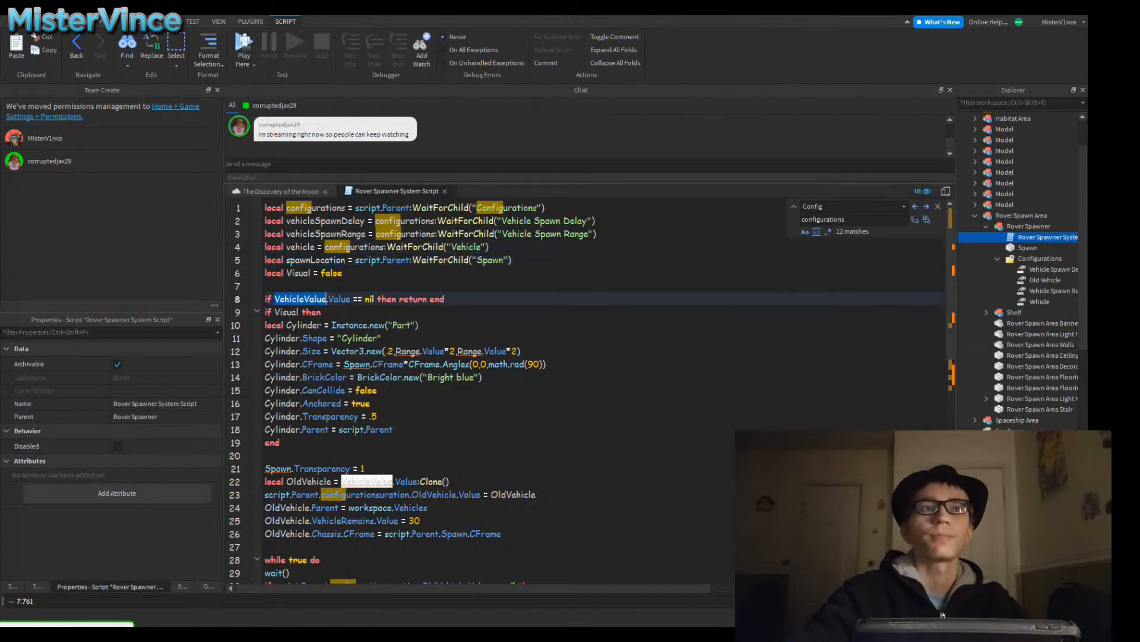
key(ctrl+v)
Step: Rename the Visual variable to visual in its declaration and in the if condition below it
double_click(298, 274)
text(visual)
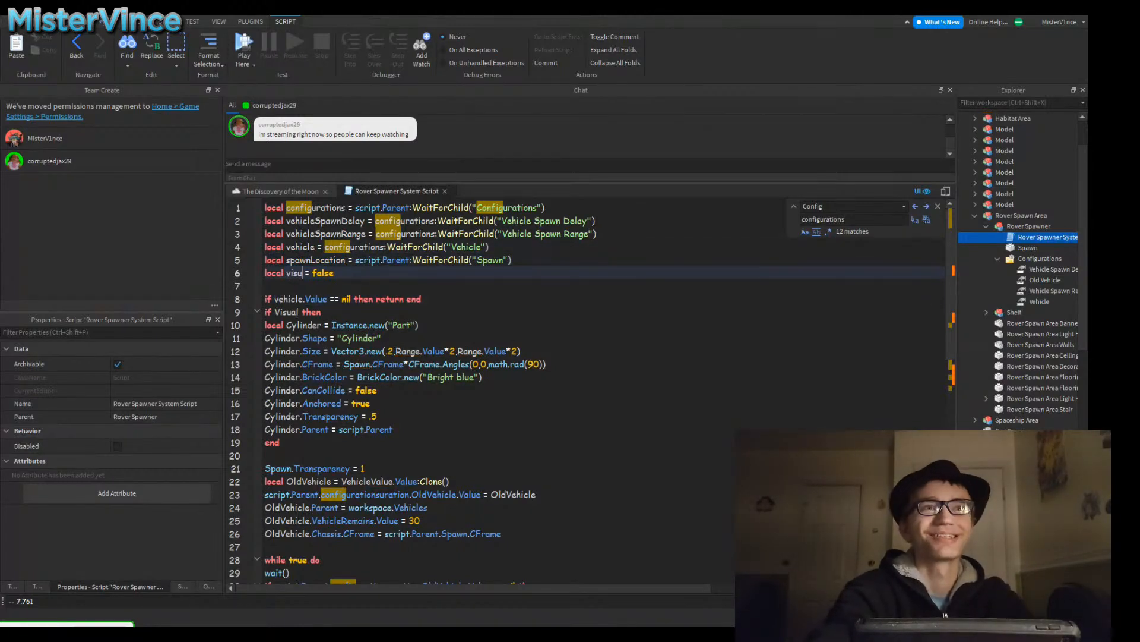
key(ctrl+shift+Left)
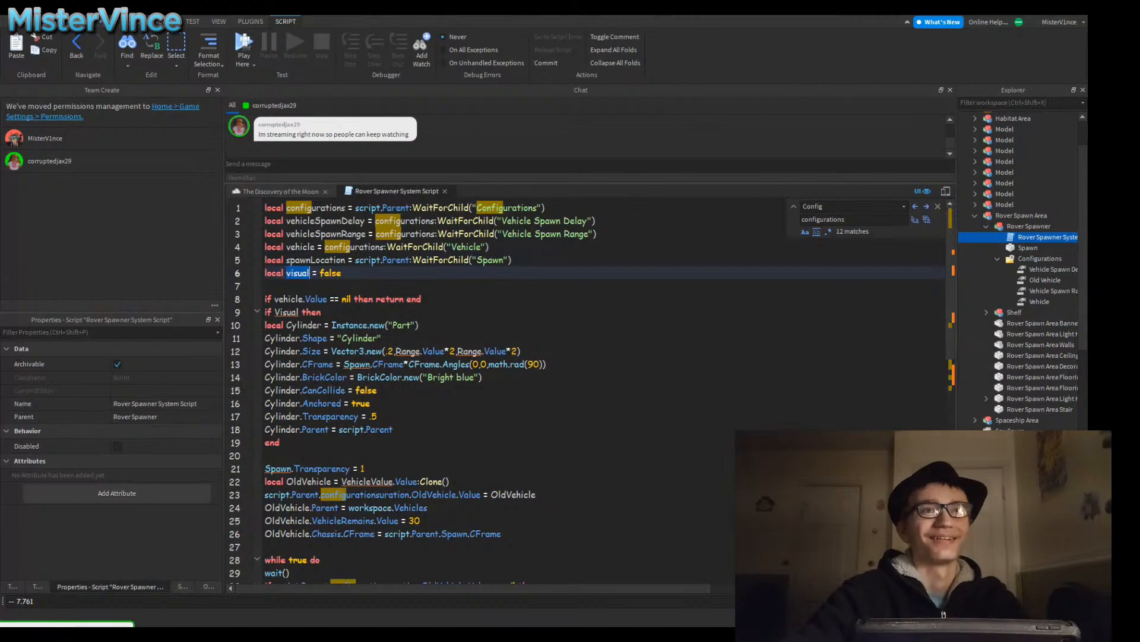
key(ctrl+c)
double_click(287, 312)
key(ctrl+v)
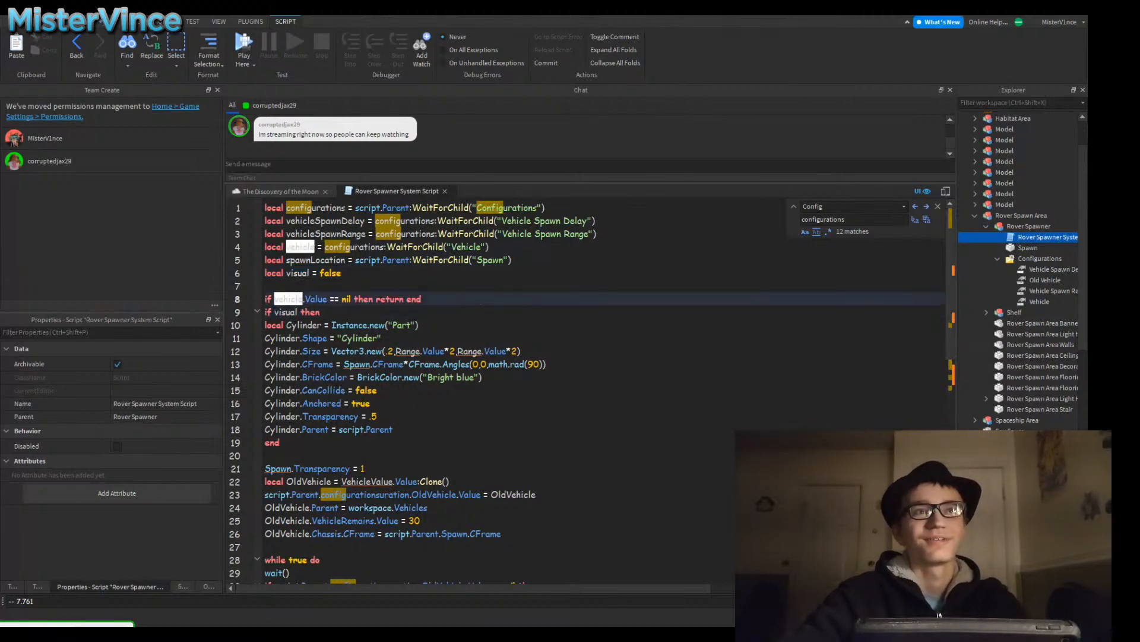
Step: Examine where the vehicle variable and the configurations references are used throughout the script
double_click(288, 299)
scroll(588, 392, down, 6)
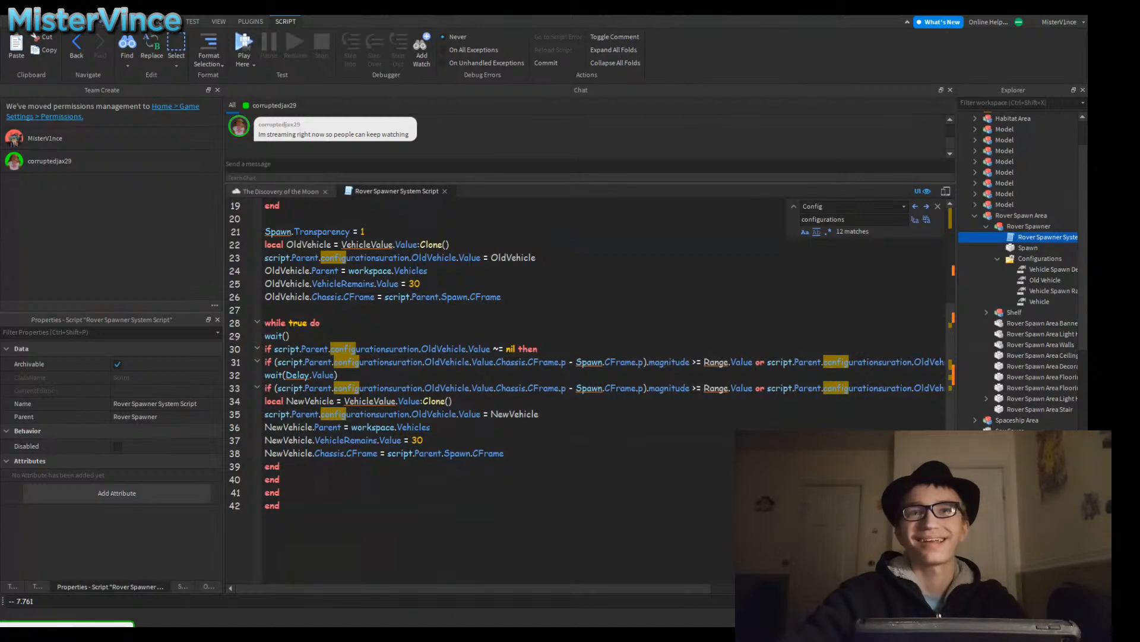
scroll(588, 392, up, 6)
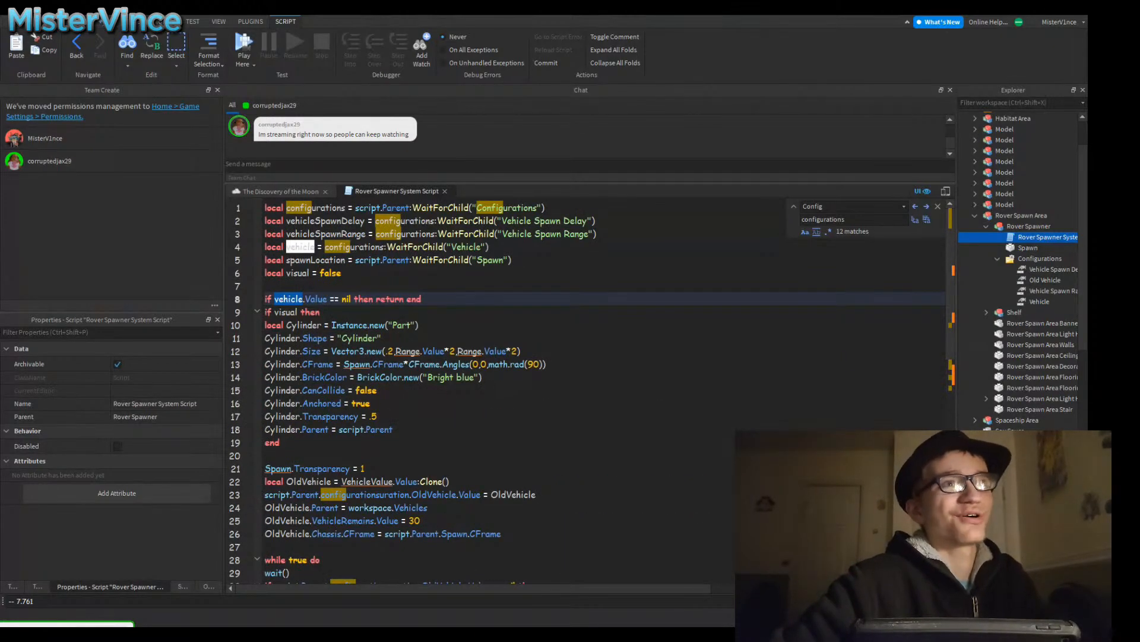
double_click(316, 208)
scroll(505, 392, down, 6)
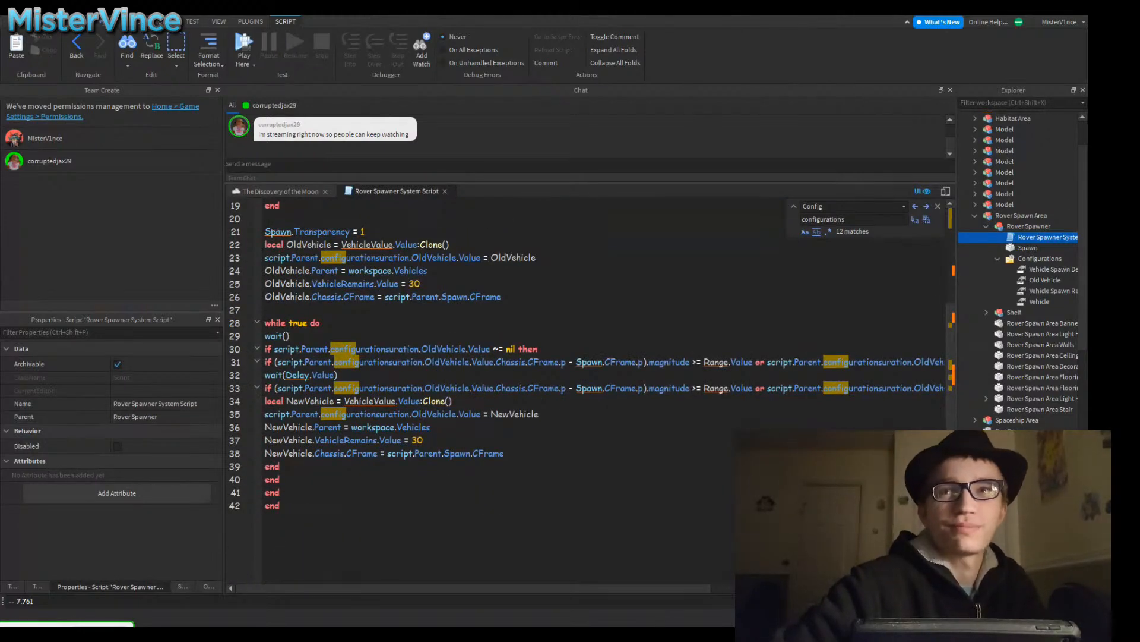
double_click(867, 361)
click(867, 362)
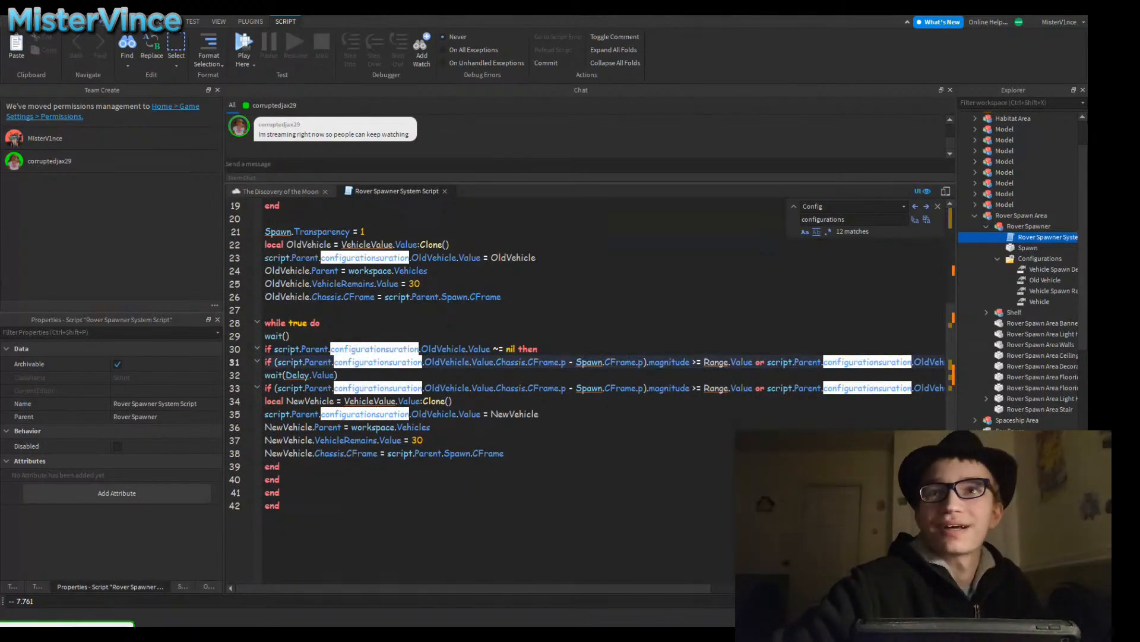
scroll(505, 392, up, 5)
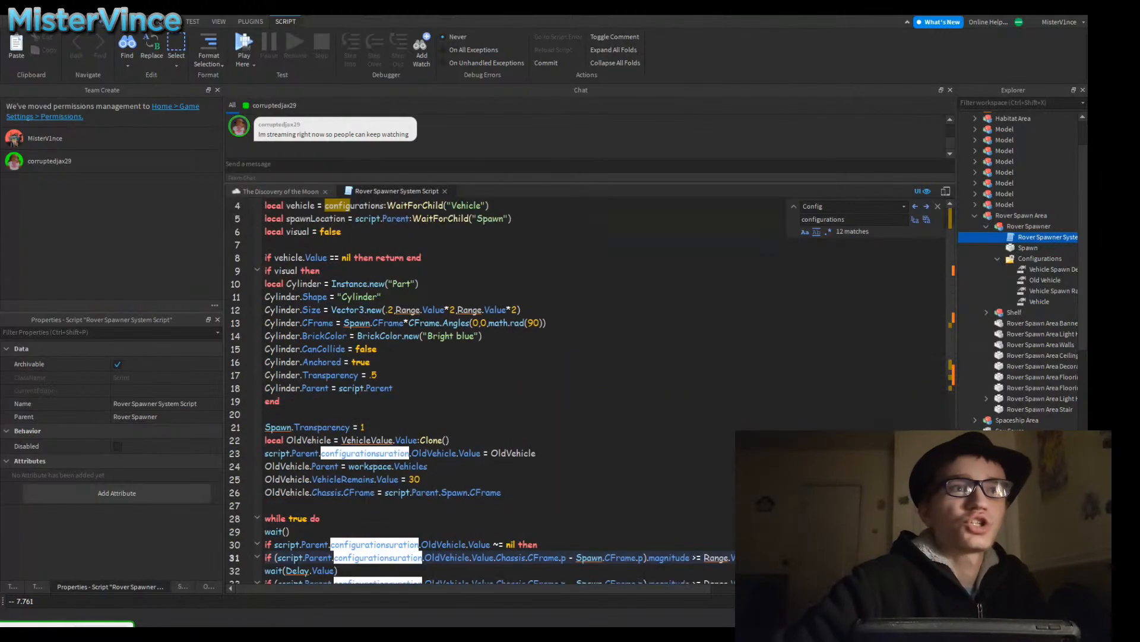
Step: Replace Spawn with spawnLocation in the line that sets its Transparency to 1
double_click(278, 427)
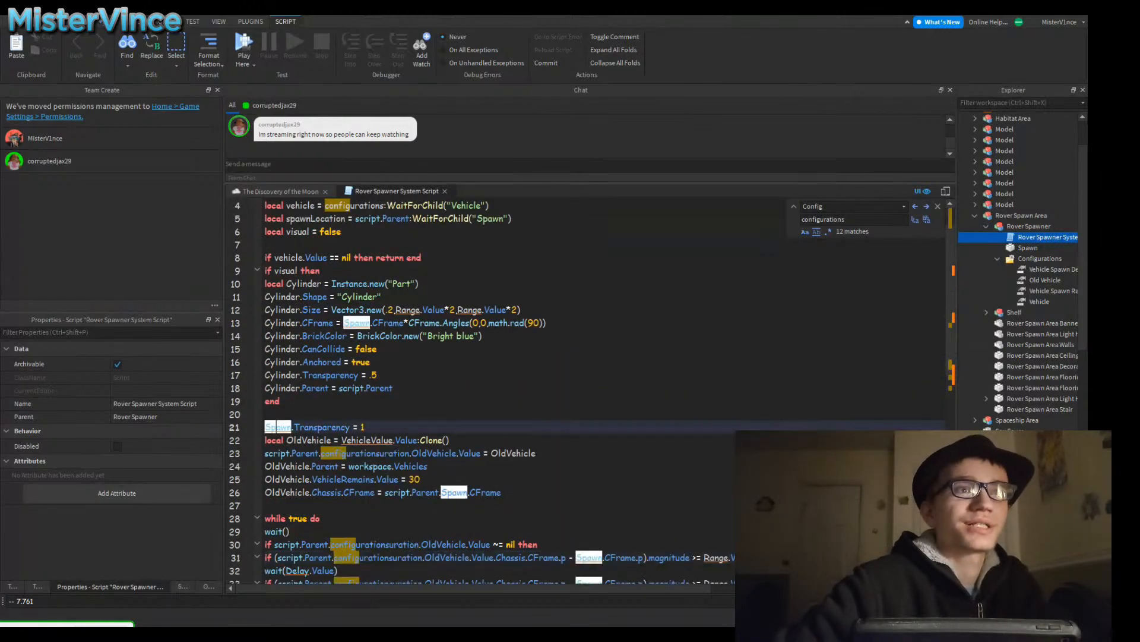
text(spawnLocation)
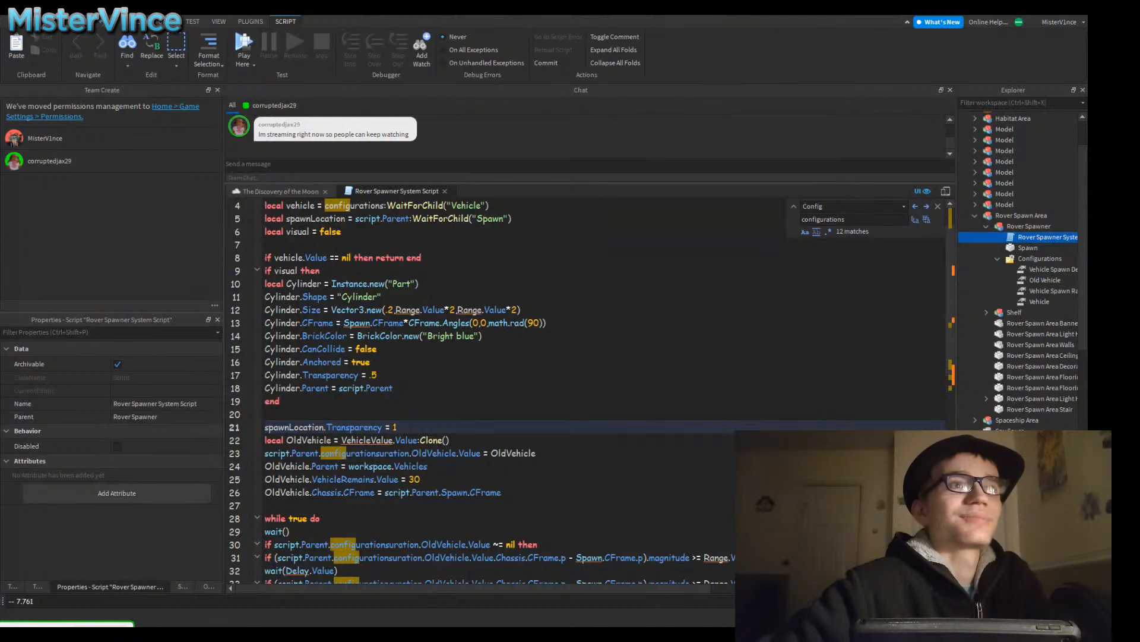
Step: Delete the if visual block that builds the cylinder, together with the spawnLocation.Transparency line below it
click(395, 388)
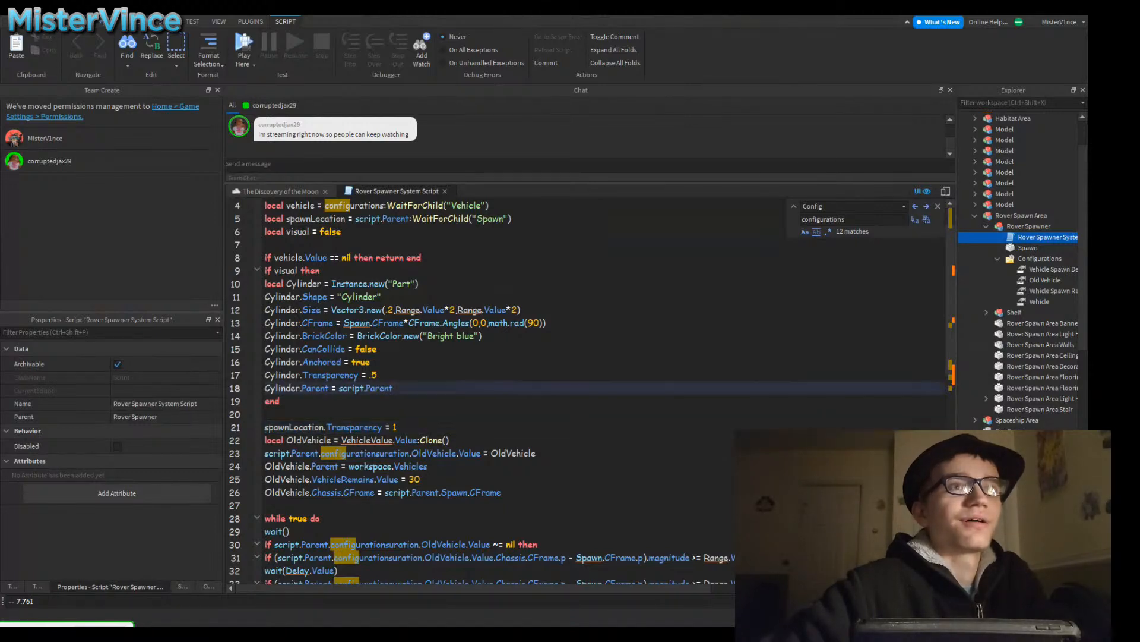
scroll(591, 391, down, 1)
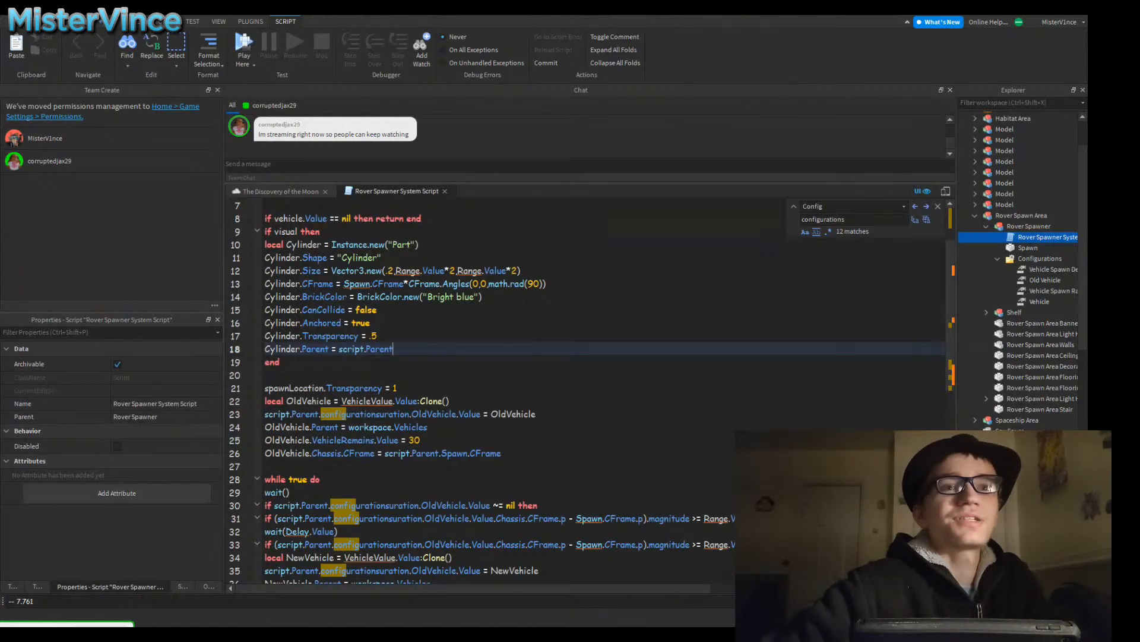
scroll(592, 390, up, 1)
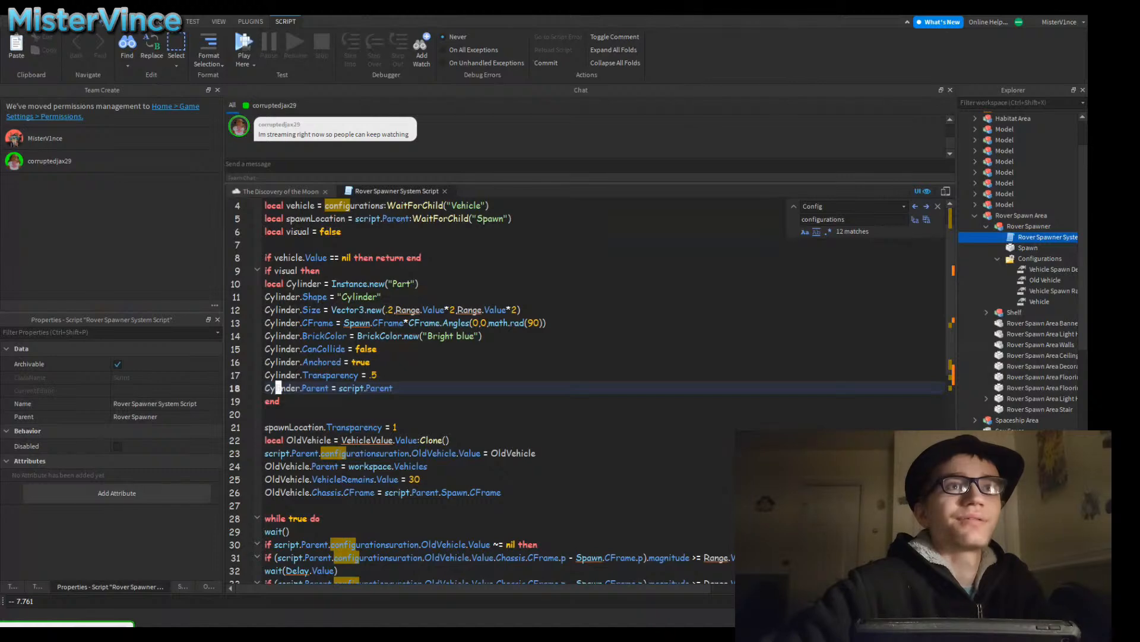
click(278, 388)
scroll(278, 388, down, 4)
scroll(278, 388, up, 3)
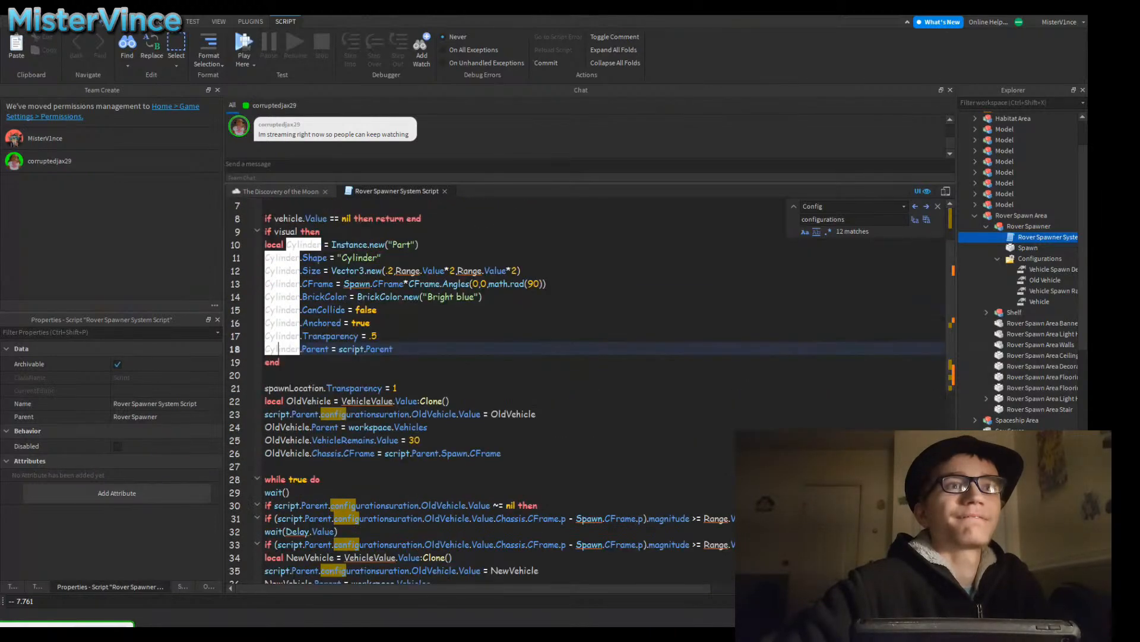
scroll(278, 388, up, 2)
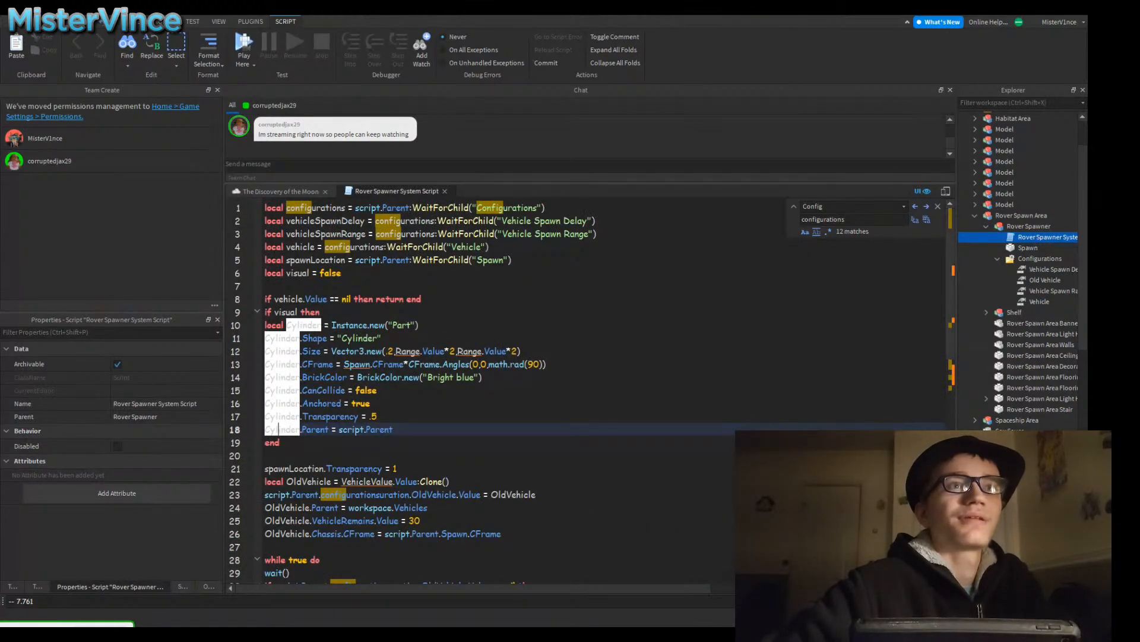
click(281, 442)
drag(280, 442, 265, 312)
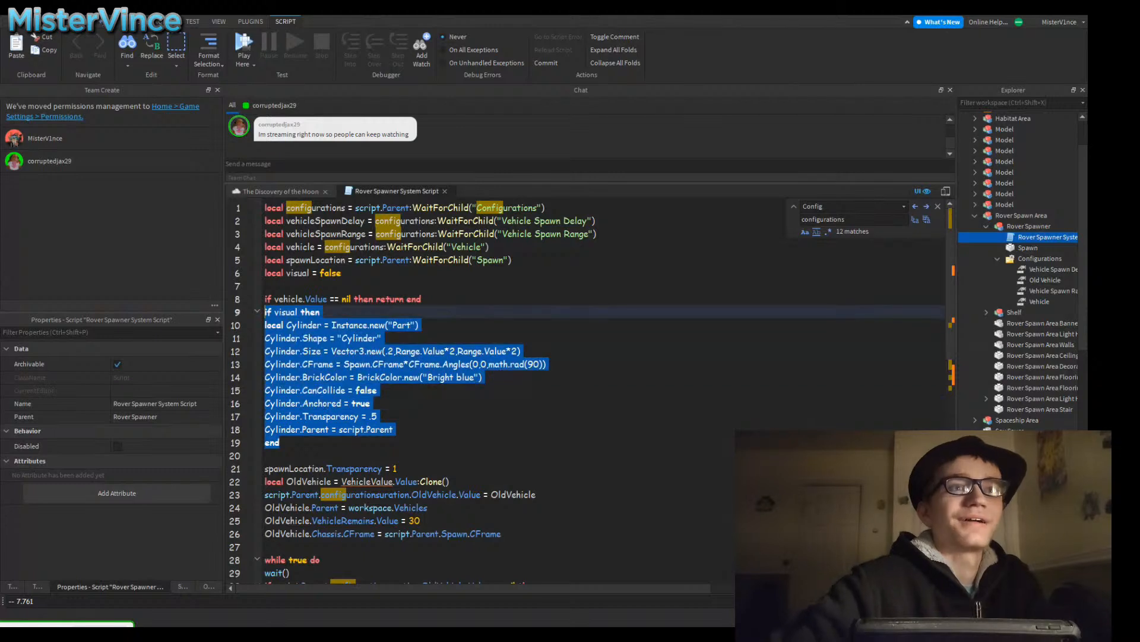
key(BackSpace)
key(BackSpace)
click(266, 312)
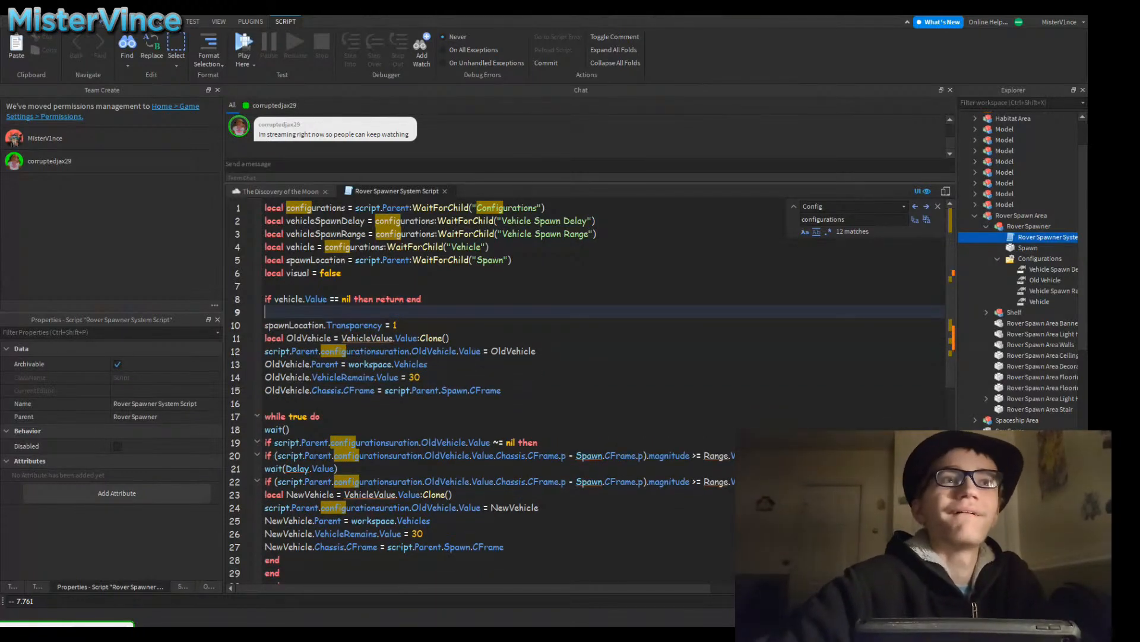
drag(398, 325, 266, 311)
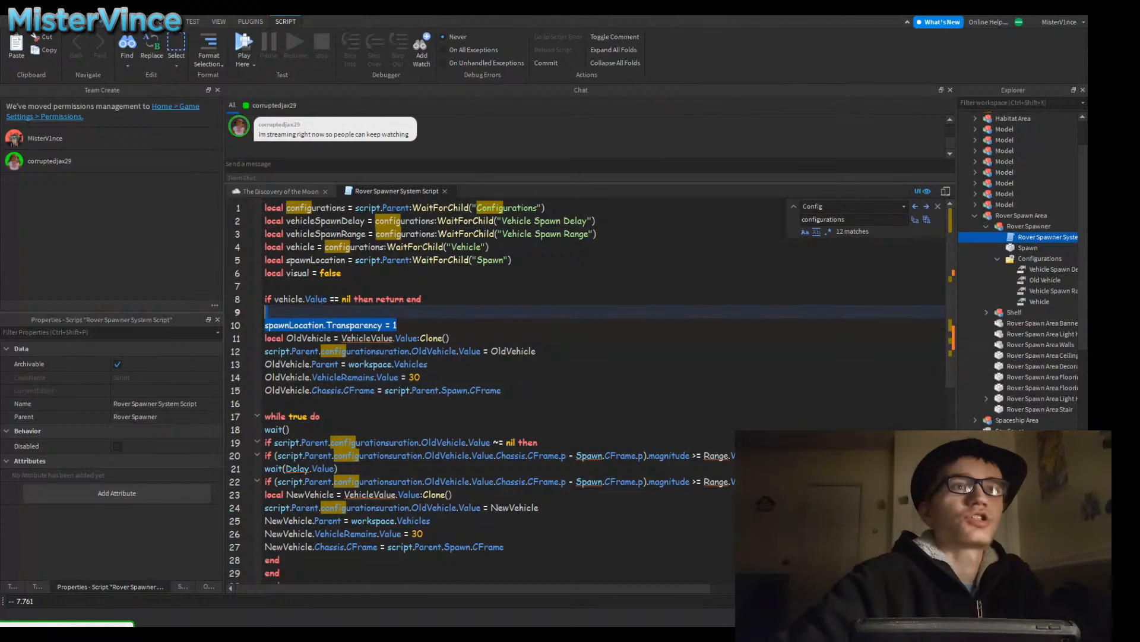
key(BackSpace)
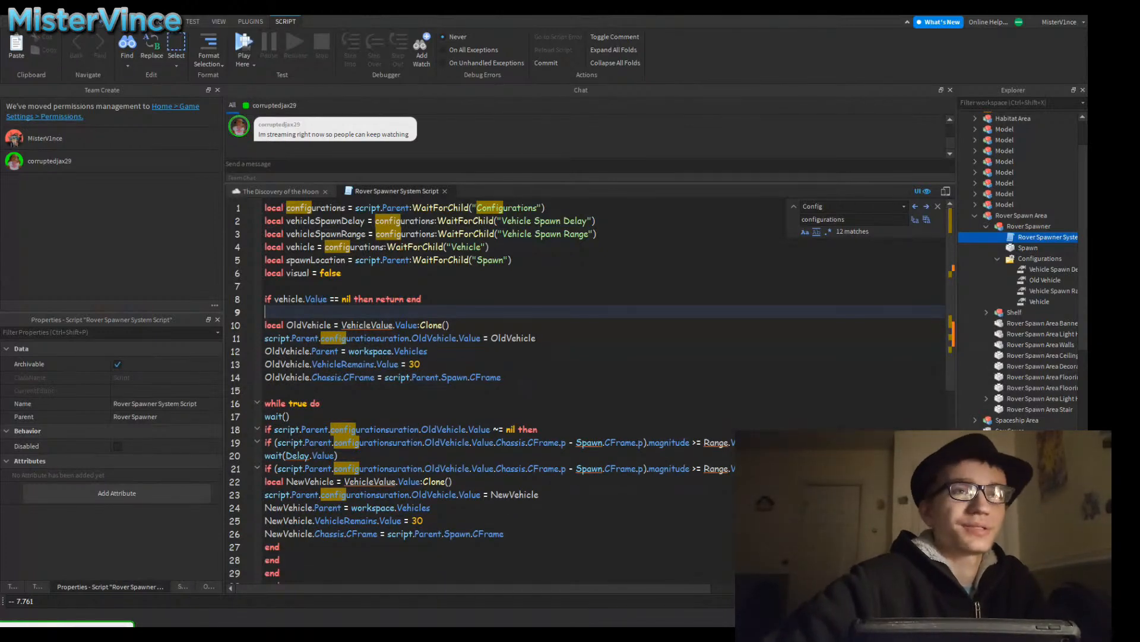
Step: Replace VehicleValue with vehicle in the OldVehicle clone declaration
double_click(300, 247)
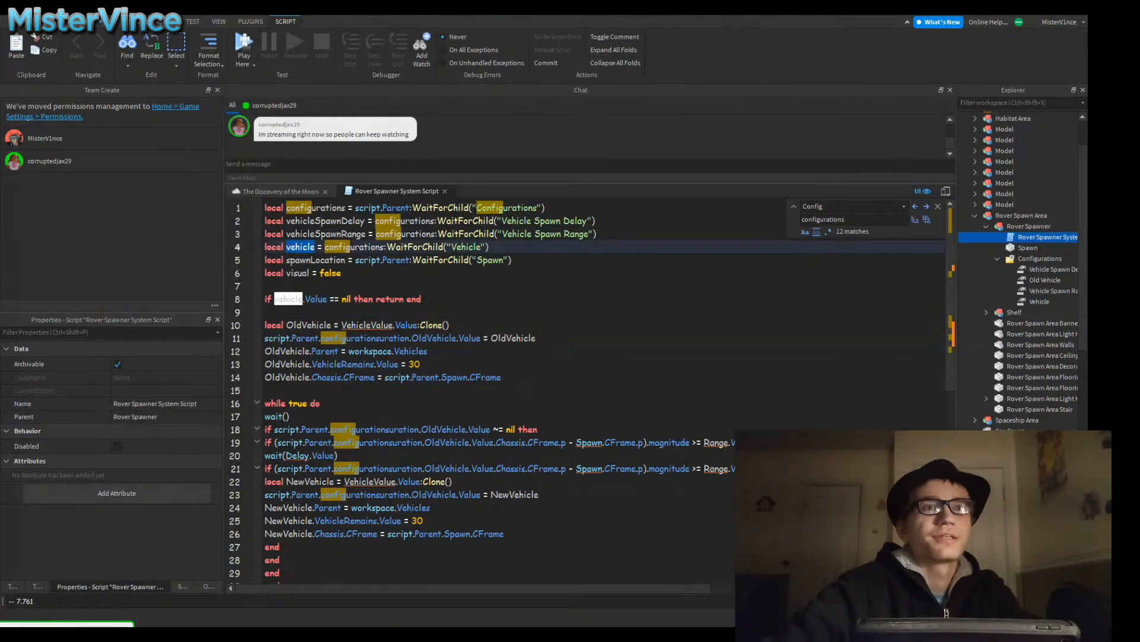
key(ctrl+c)
double_click(366, 325)
key(ctrl+v)
Step: Rename the local OldVehicle to oldVehicle in its declaration and in its Parent, VehicleRemains and Chassis assignments
double_click(308, 325)
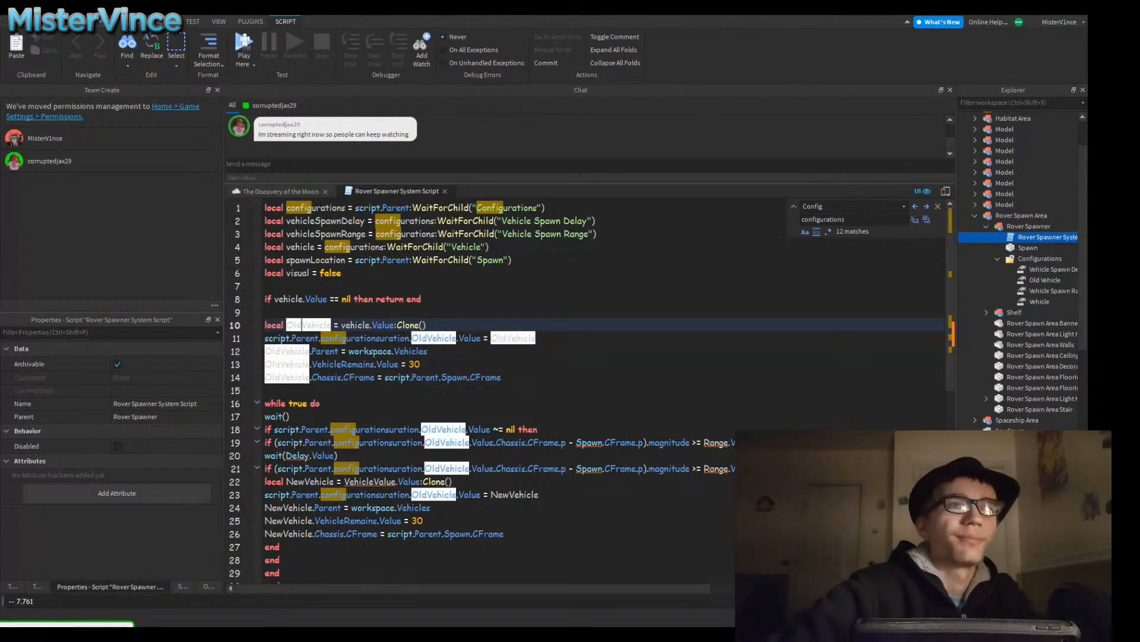
text(old)
text(Vehicle)
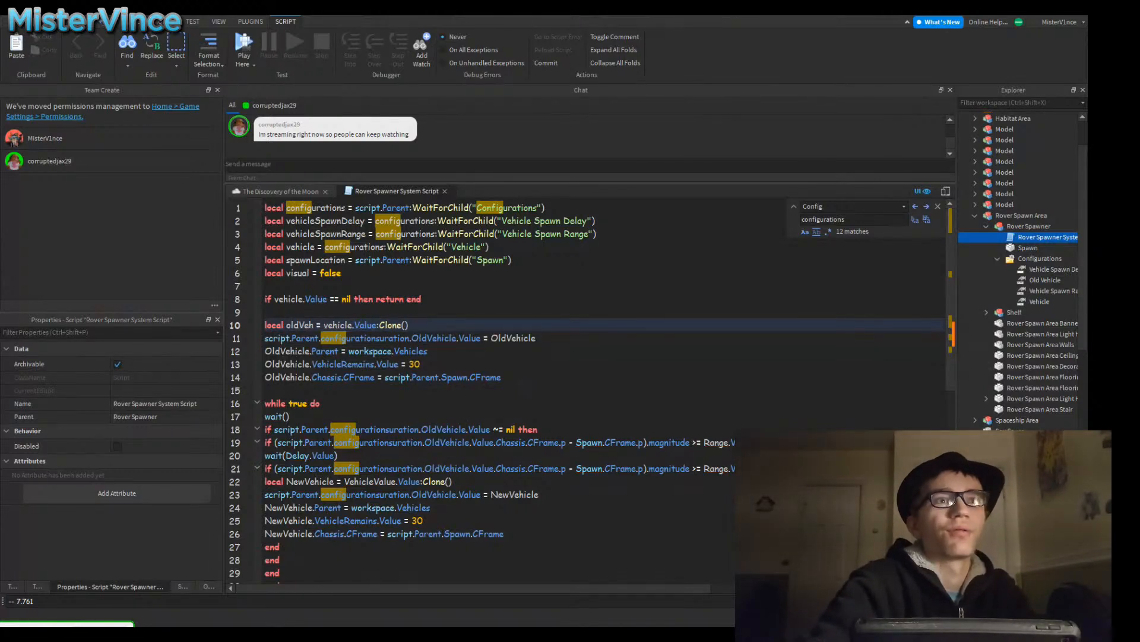
double_click(314, 325)
key(ctrl+c)
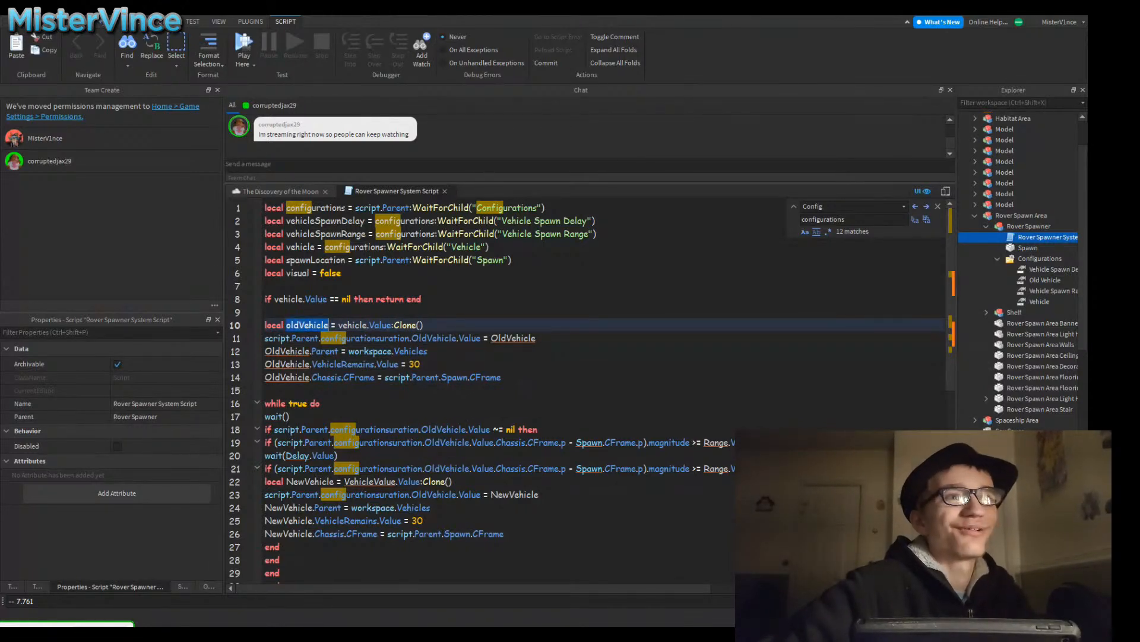
double_click(286, 351)
key(ctrl+v)
double_click(286, 364)
key(ctrl+v)
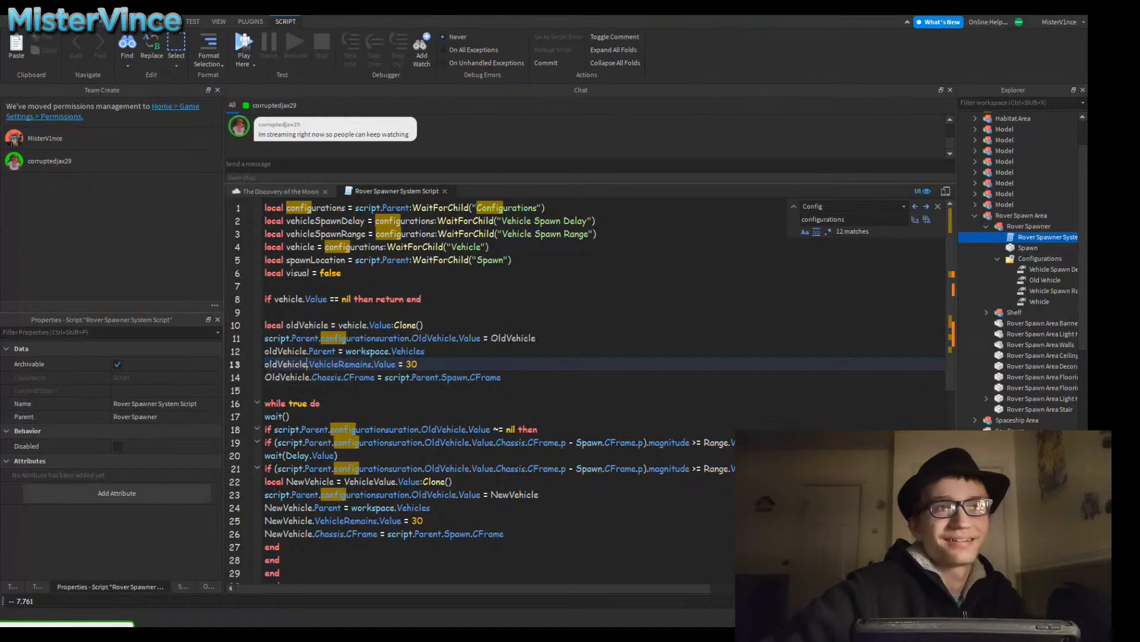
double_click(287, 378)
key(ctrl+v)
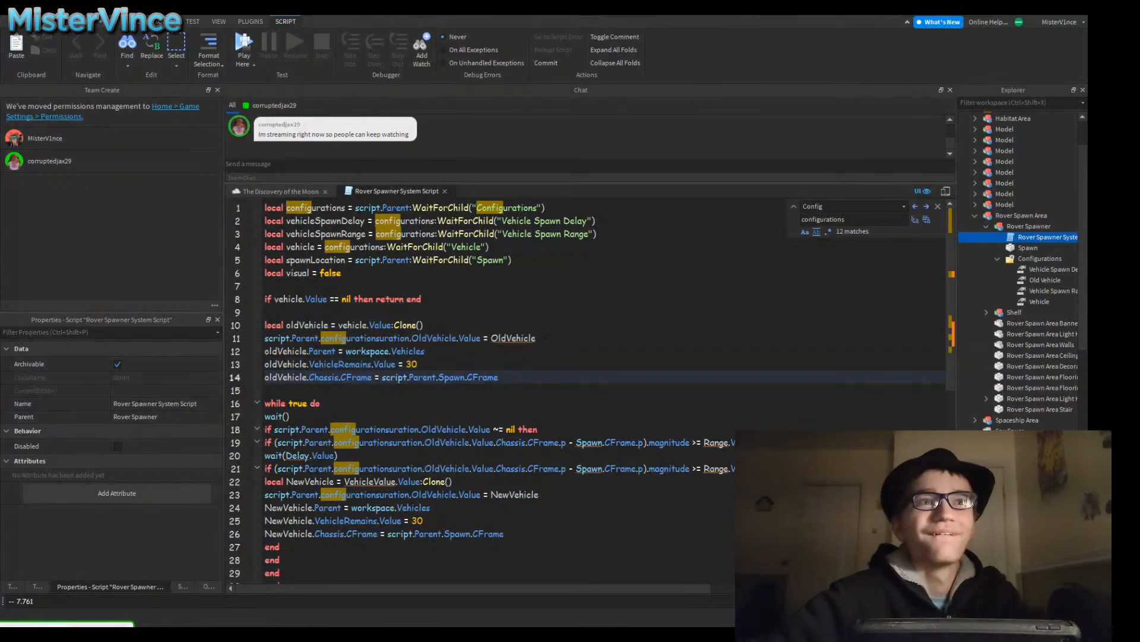
Step: In the line storing the cloned vehicle, change configurationsuration to configurations and the assigned variable to oldVehicle
double_click(316, 208)
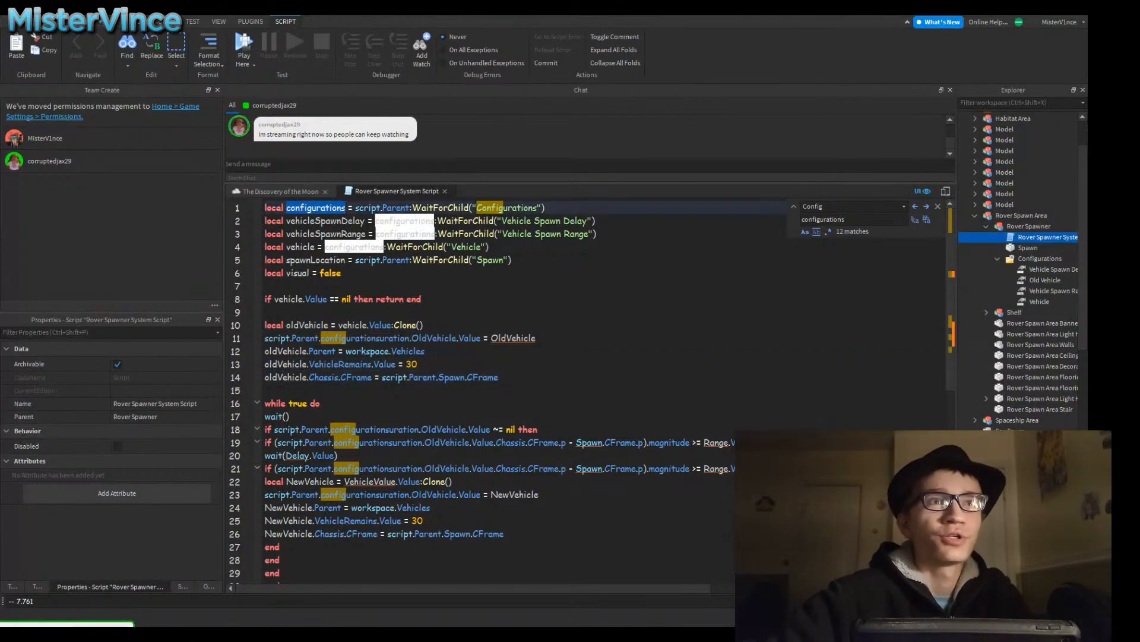
double_click(365, 338)
key(ctrl+v)
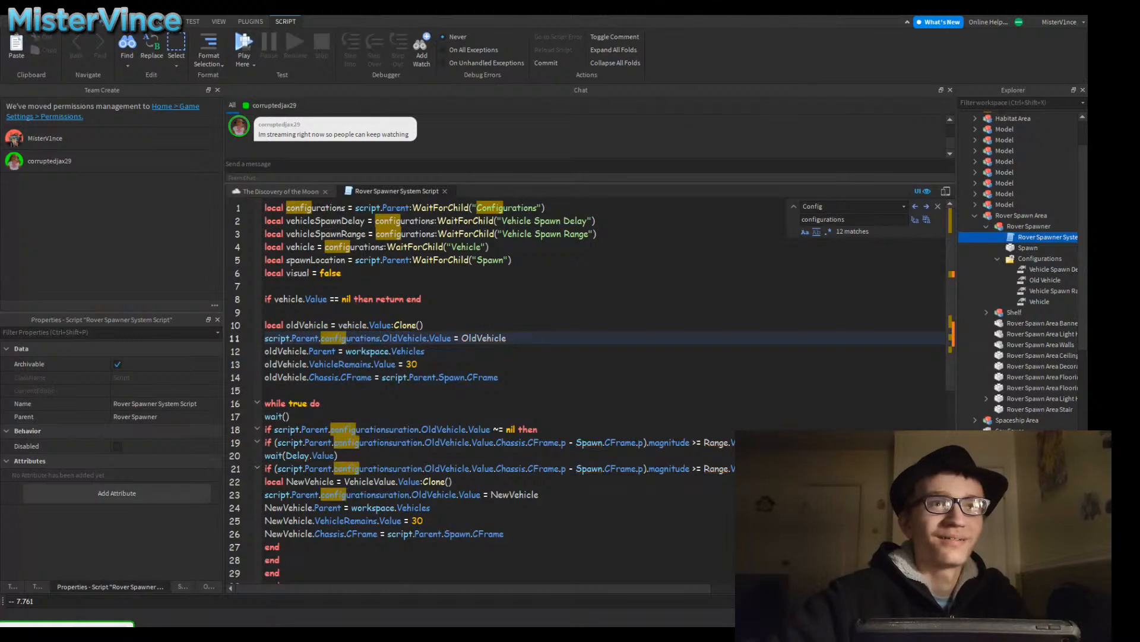
double_click(285, 351)
double_click(484, 338)
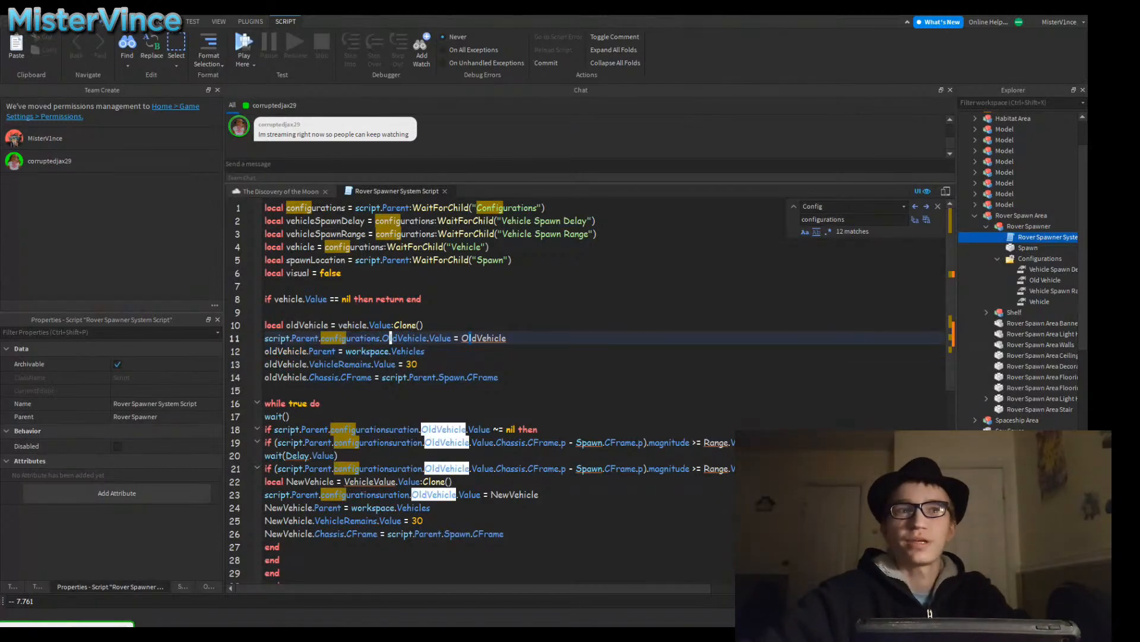
key(ctrl+v)
Step: Replace script.Parent.Spawn with spawnLocation in oldVehicle's Chassis.CFrame line and workspace with game.Workspace in its Parent line
drag(409, 377, 444, 378)
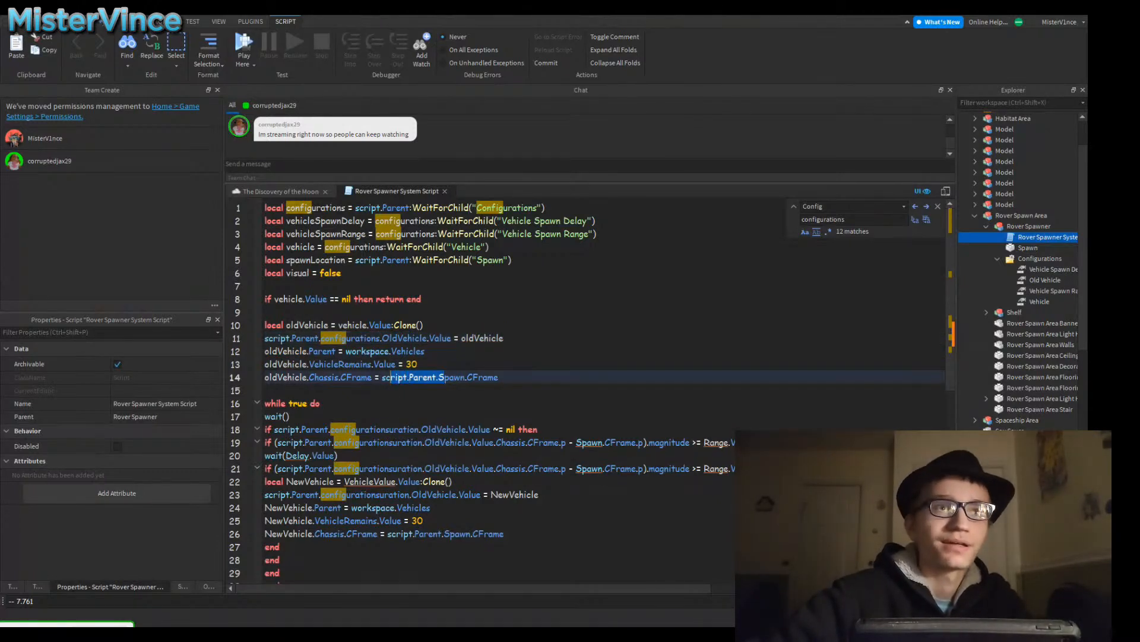
text(s)
click(407, 377)
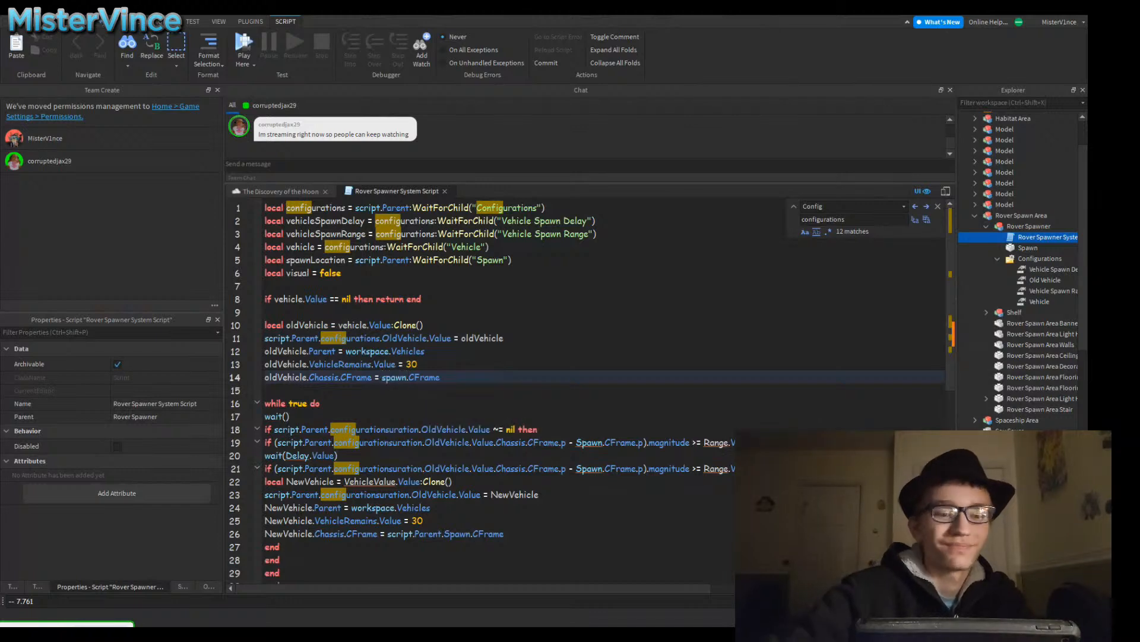
text(L)
key(BackSpace)
text(Loca)
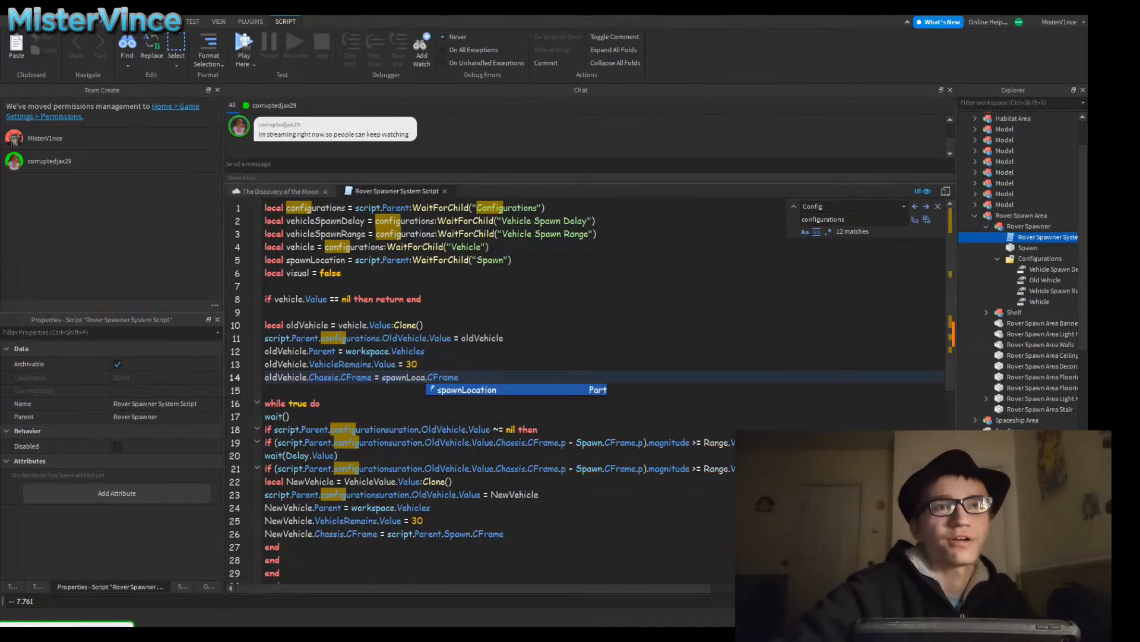
key(Tab)
double_click(368, 351)
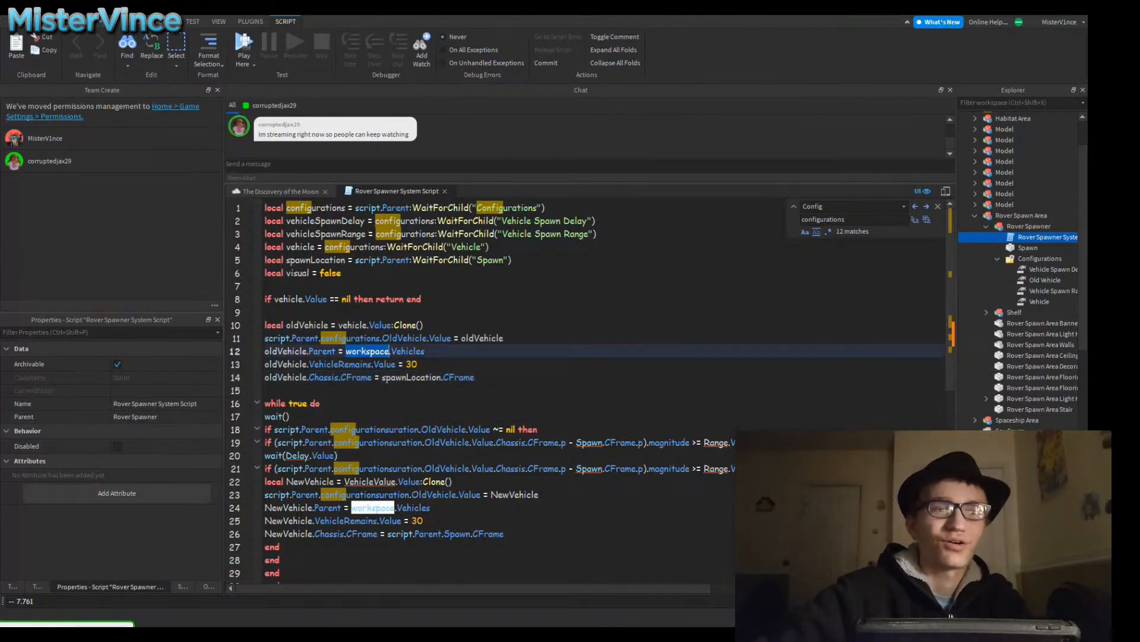
text(game.Workspace)
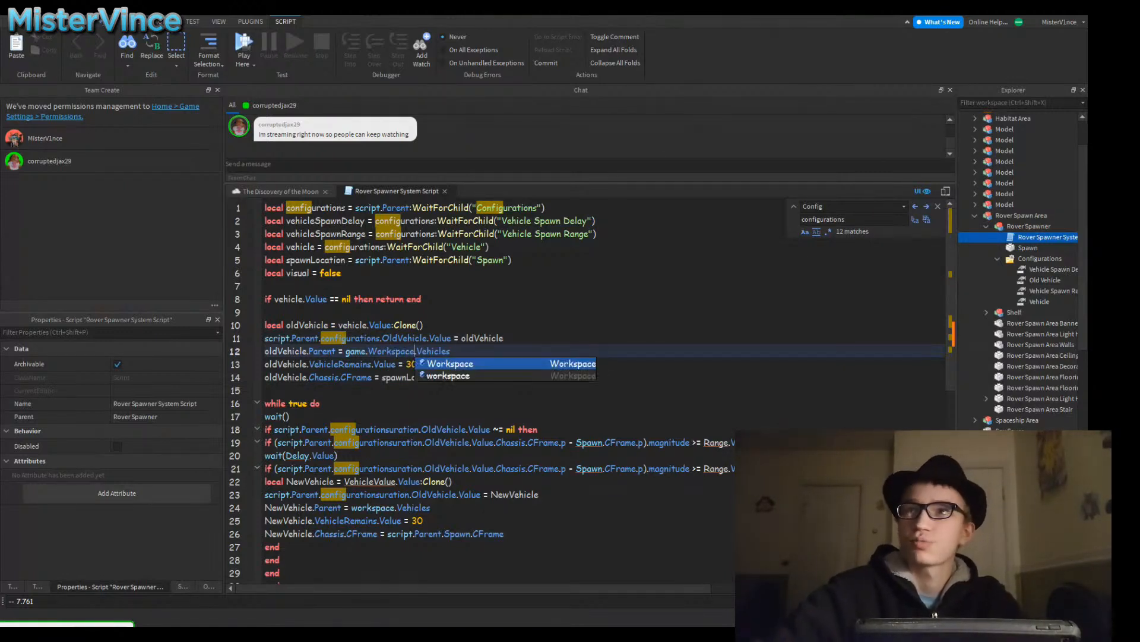
Step: Duplicate the Scripts folder in Workspace and rename the copy Vehicles
scroll(1018, 268, up, 3)
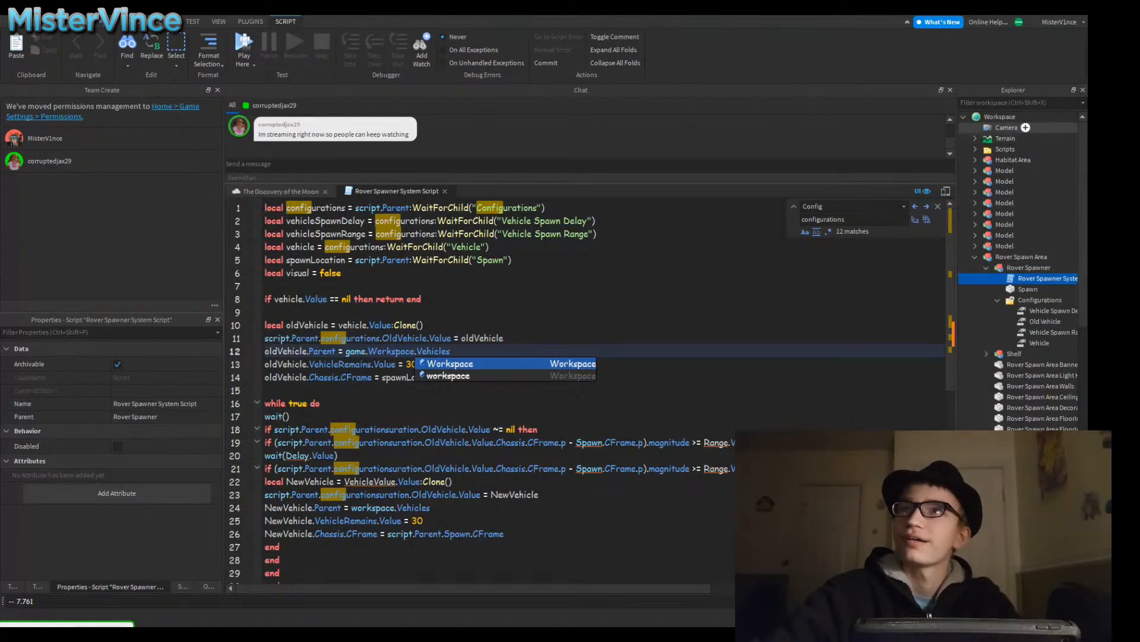
click(1005, 149)
key(ctrl+d)
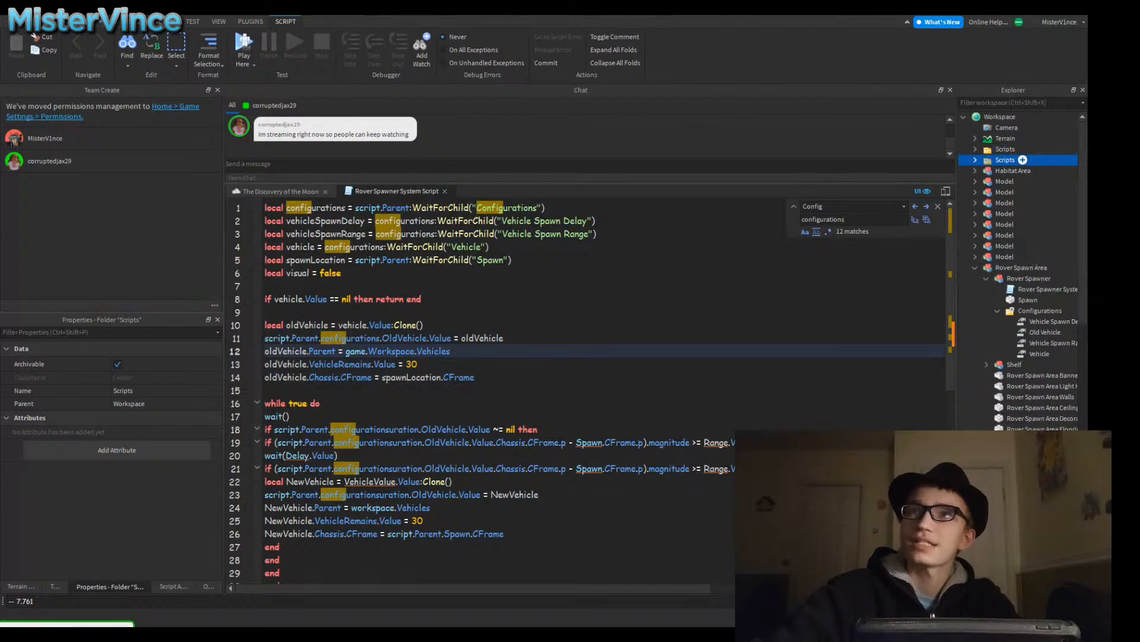
key(F2)
text(Vehic)
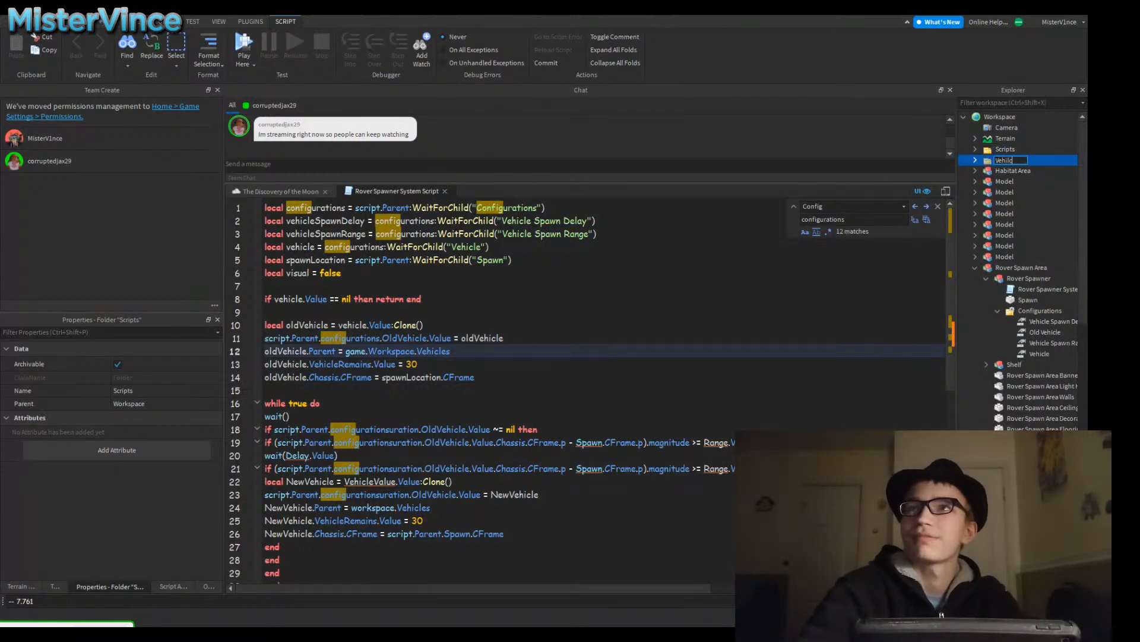
text(les)
key(Return)
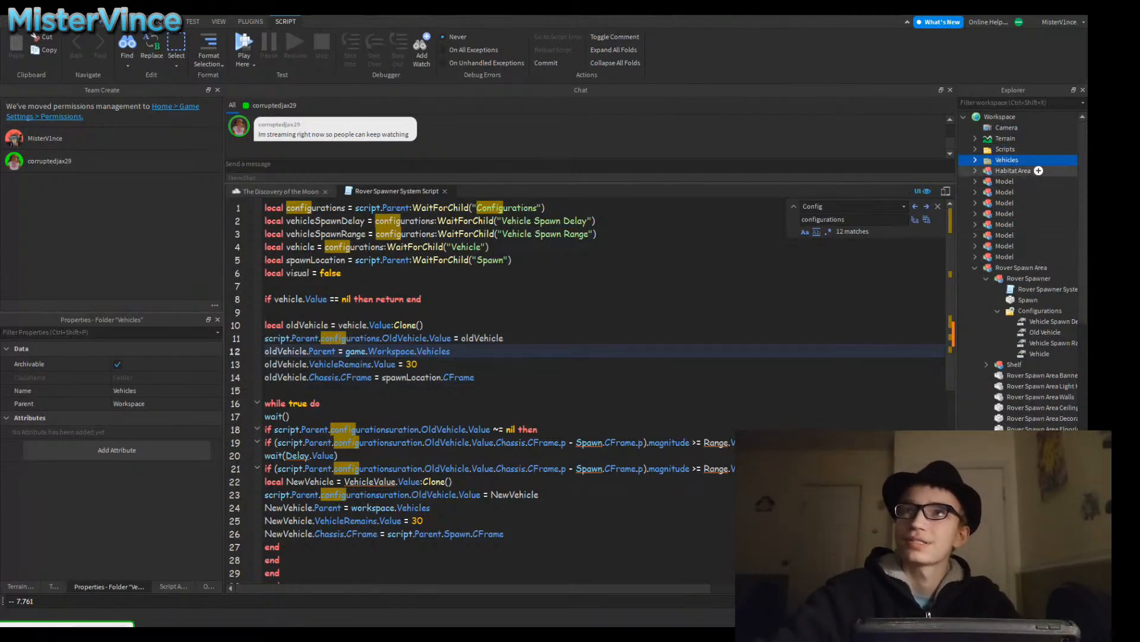
Step: Delete the contents copied into the new Vehicles folder in Workspace
click(975, 160)
click(1028, 171)
key(Delete)
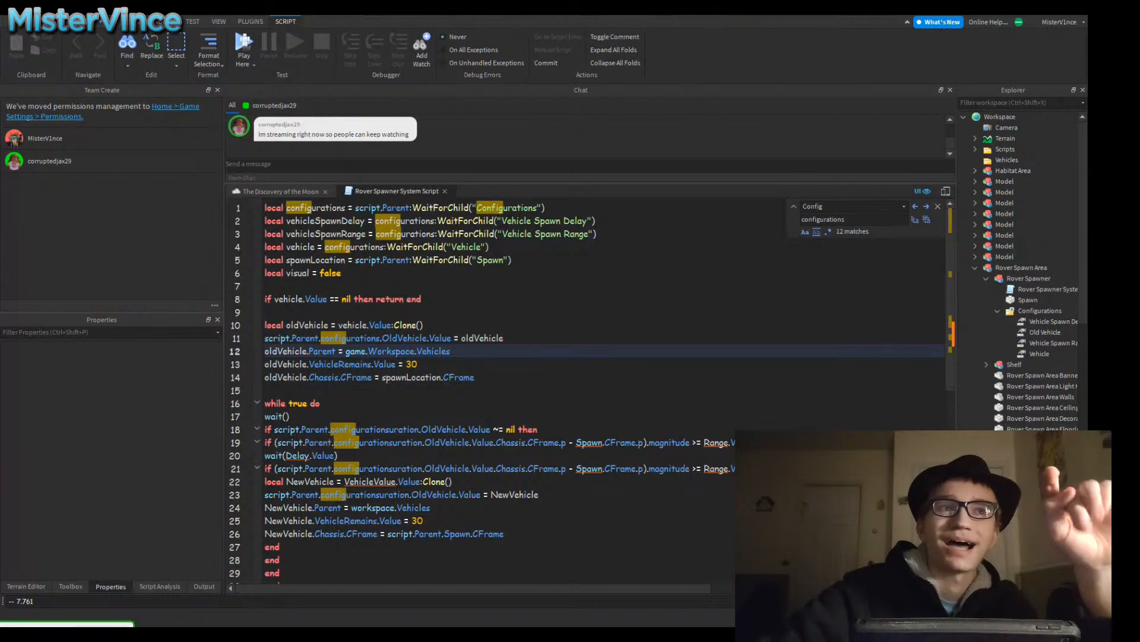
Step: Replace .VehicleRemains with ["Vehicle Remains For"] in the oldVehicle line that assigns the value 30
double_click(340, 364)
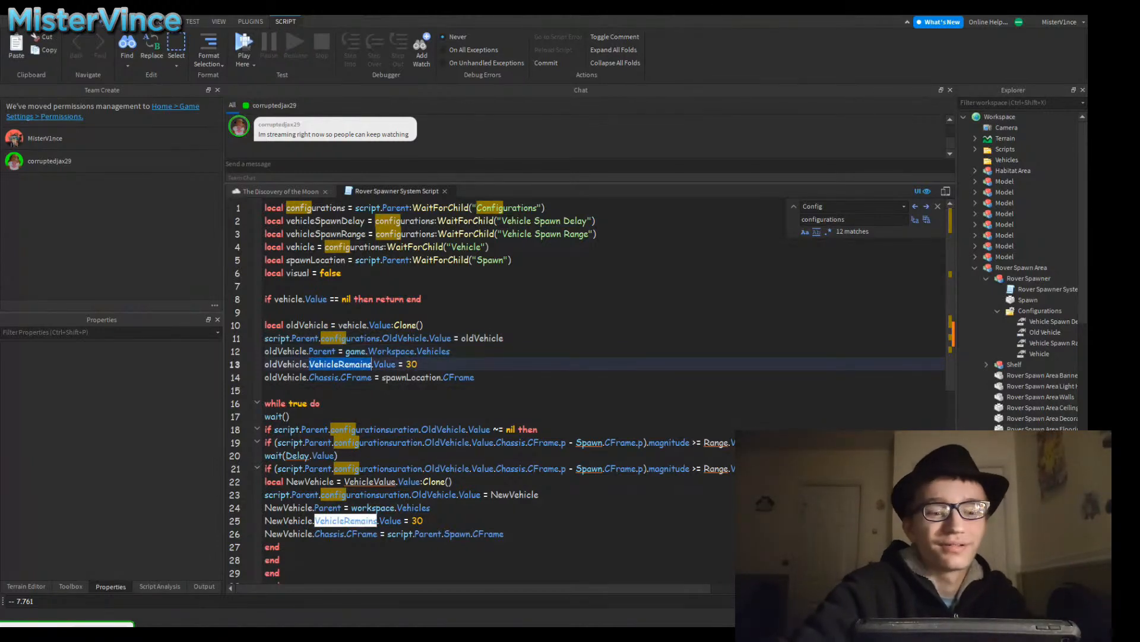
key(BackSpace)
key(BackSpace)
text(["Vehic)
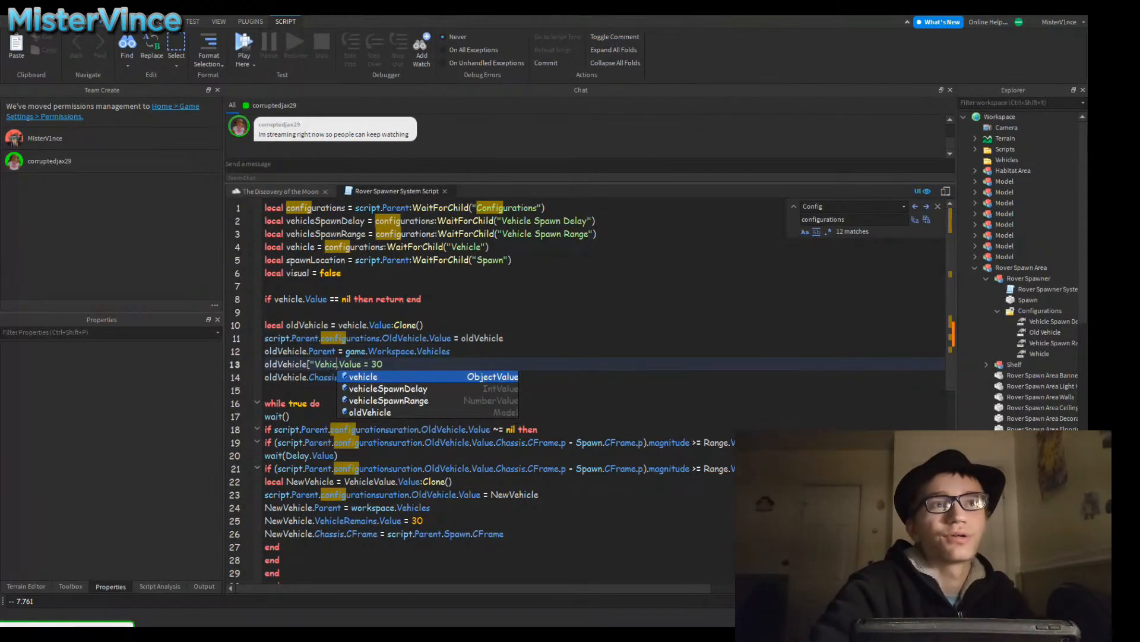
text(le Remains"])
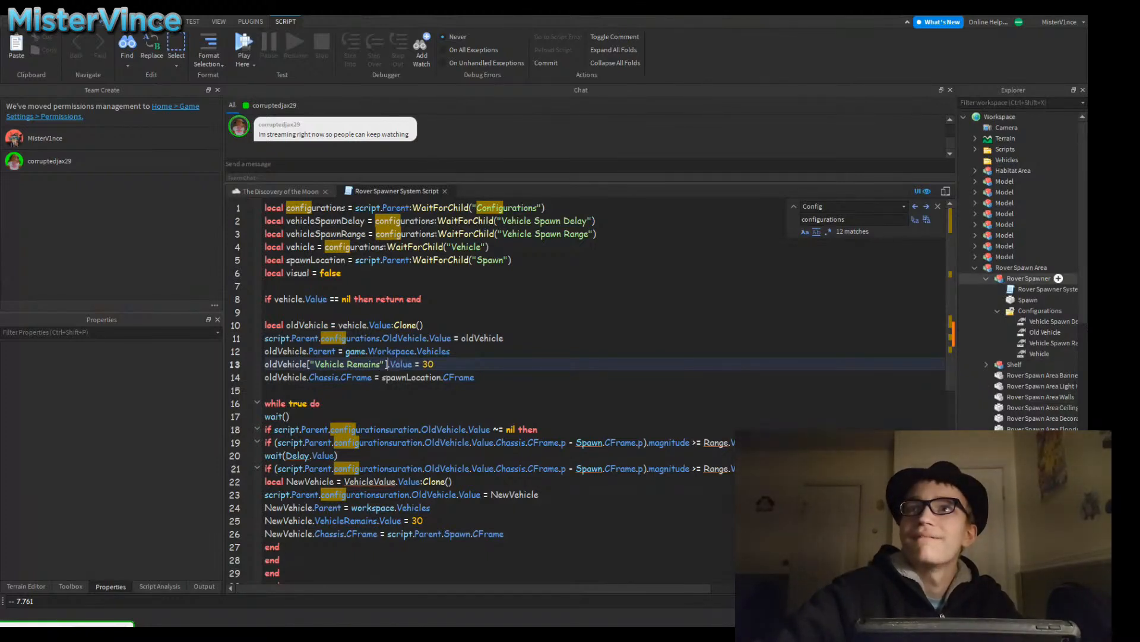
click(974, 267)
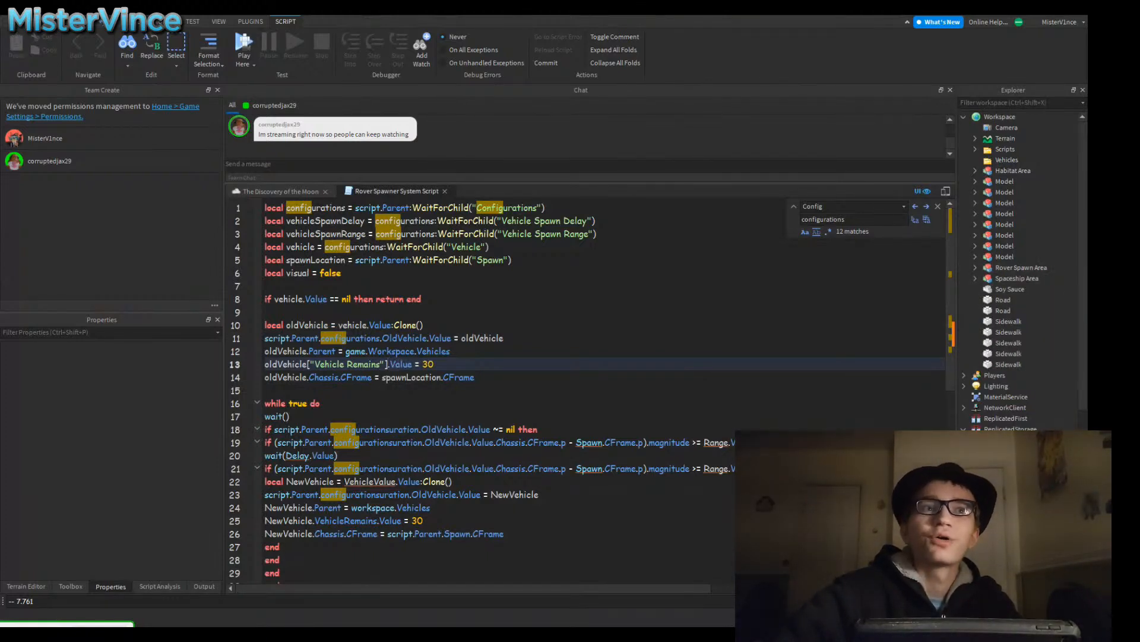
click(377, 364)
text(F)
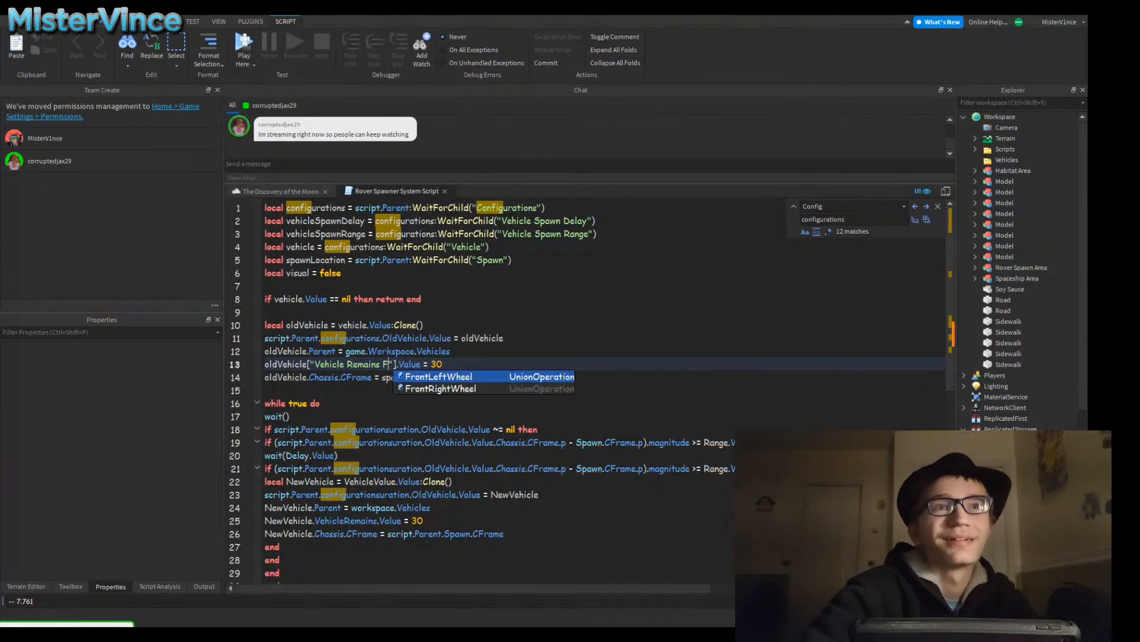
text(or)
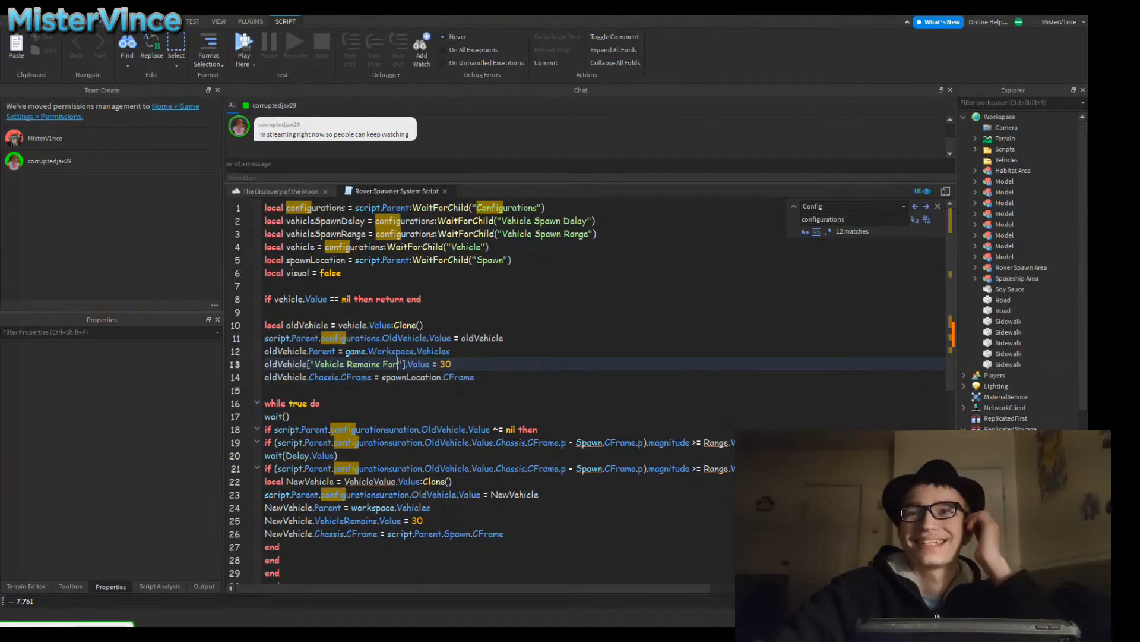
Step: Add a folder named Modifications to the Rover model under Vehicles in ReplicatedStorage
scroll(1022, 359, down, 3)
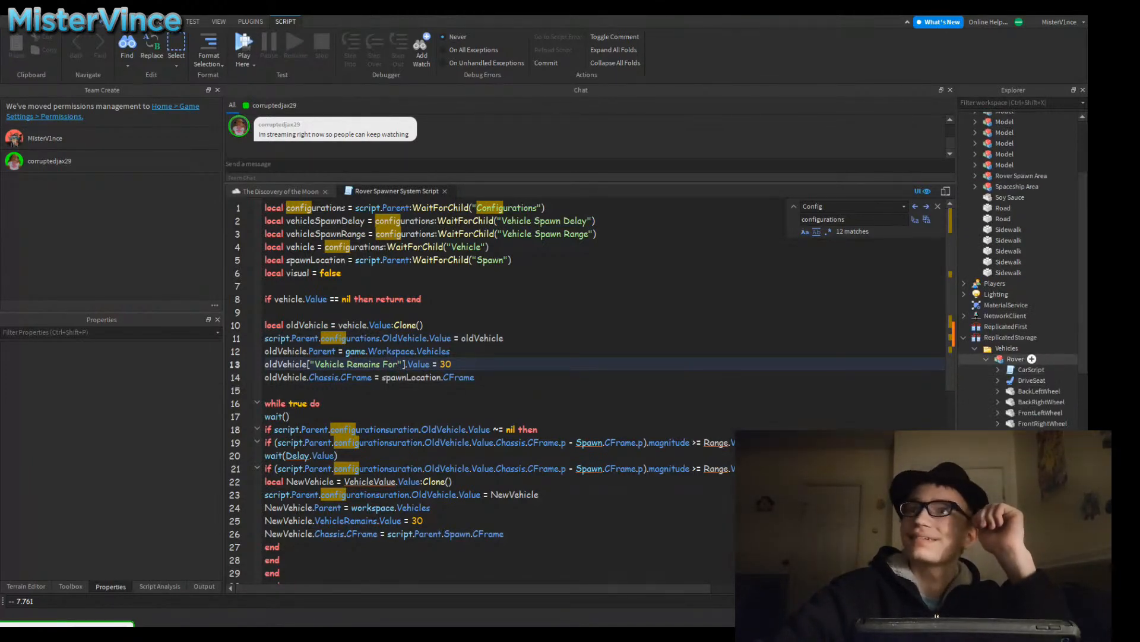
click(1032, 359)
text(f)
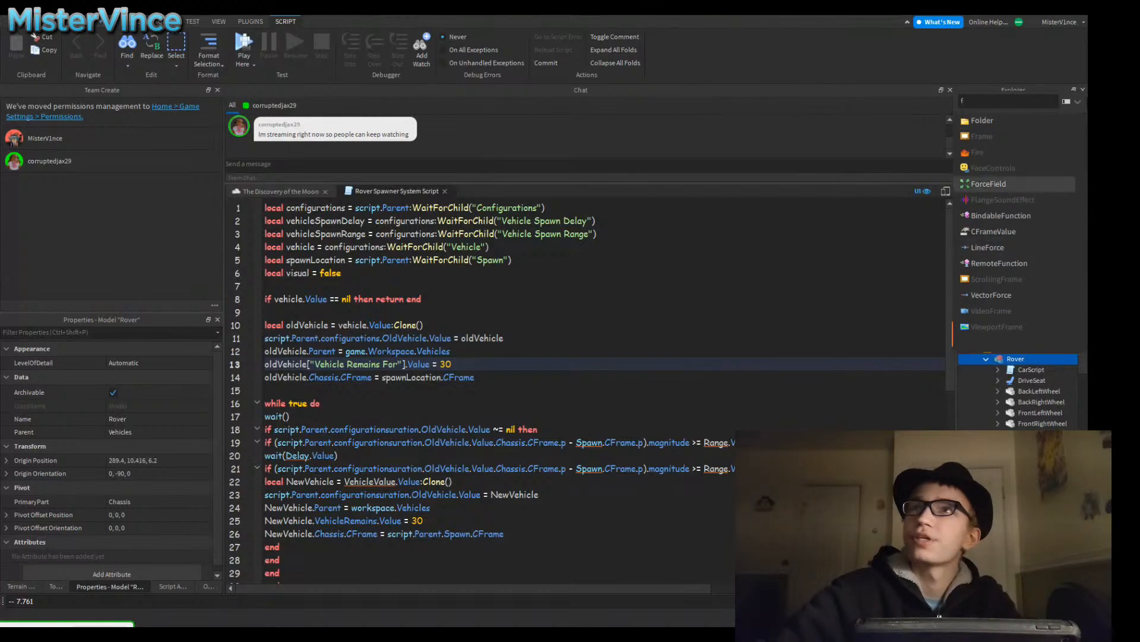
key(Escape)
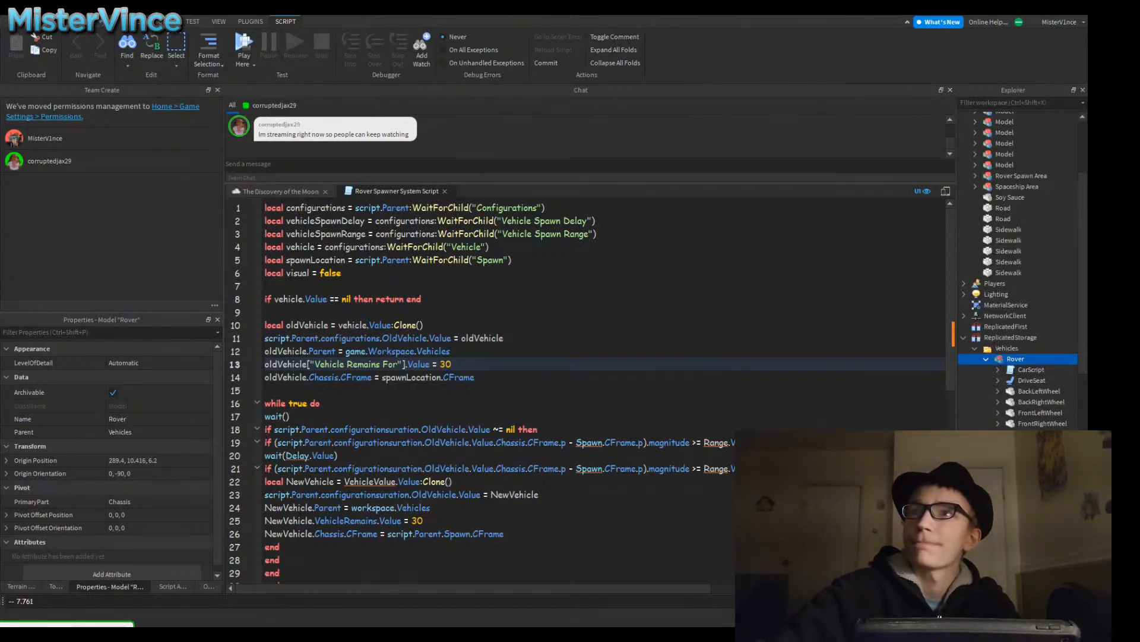
click(1045, 359)
click(1033, 370)
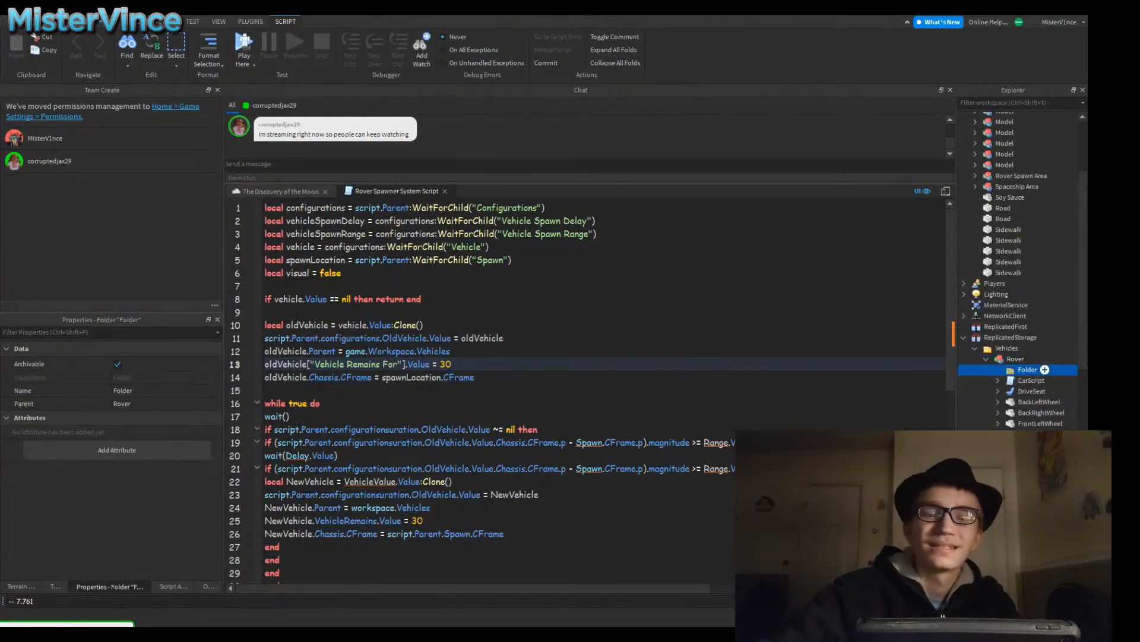
key(F2)
text(Modifica)
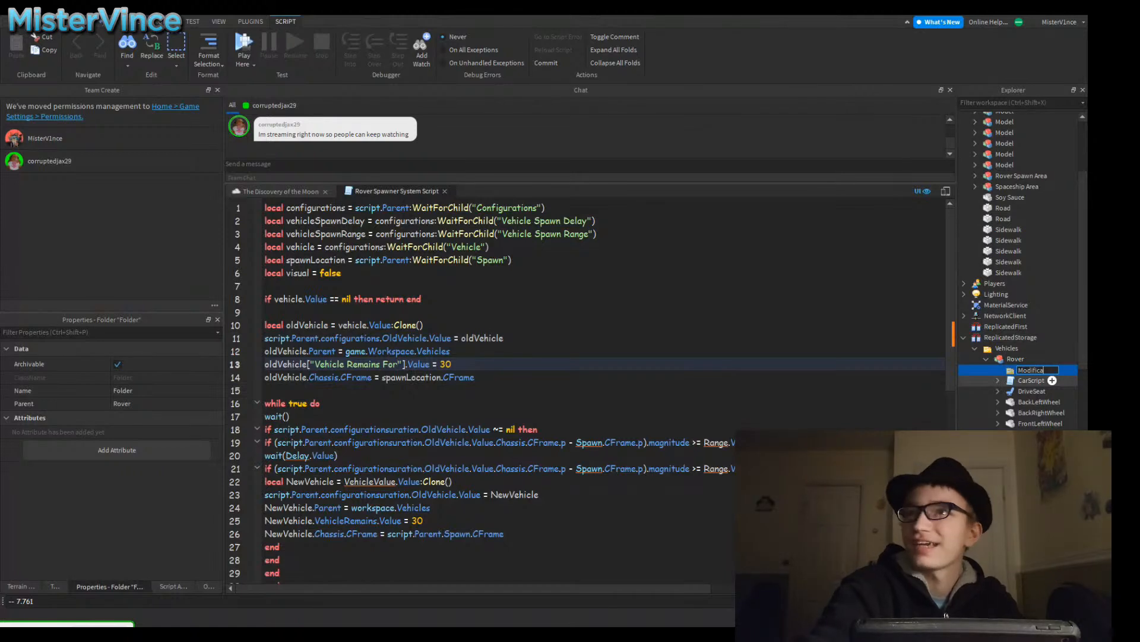
text(tion)
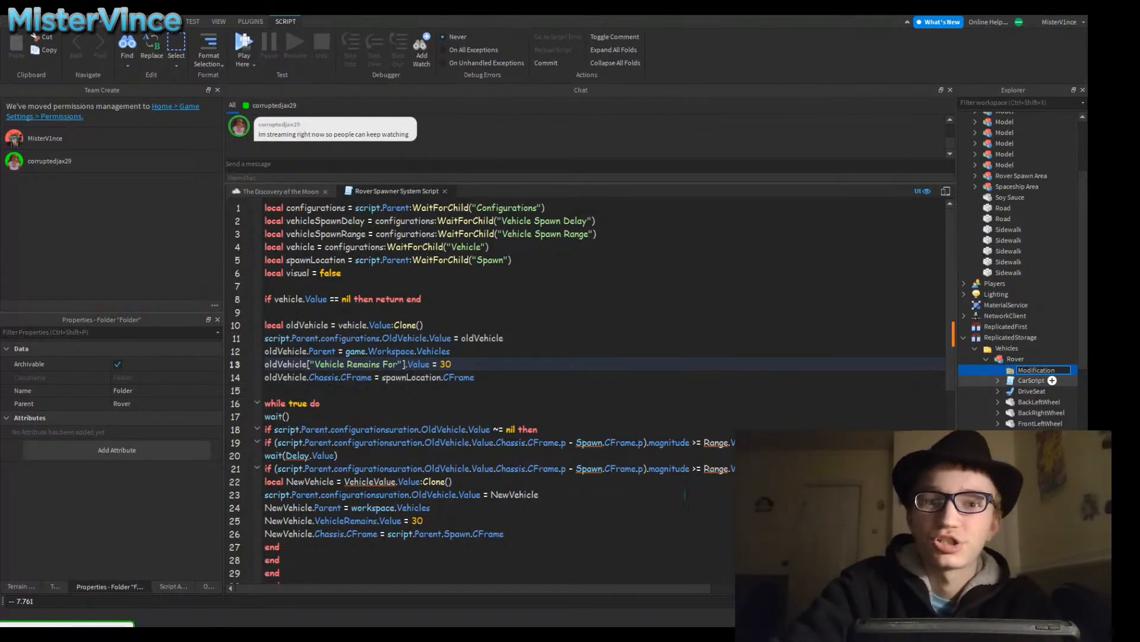
text(s)
key(Return)
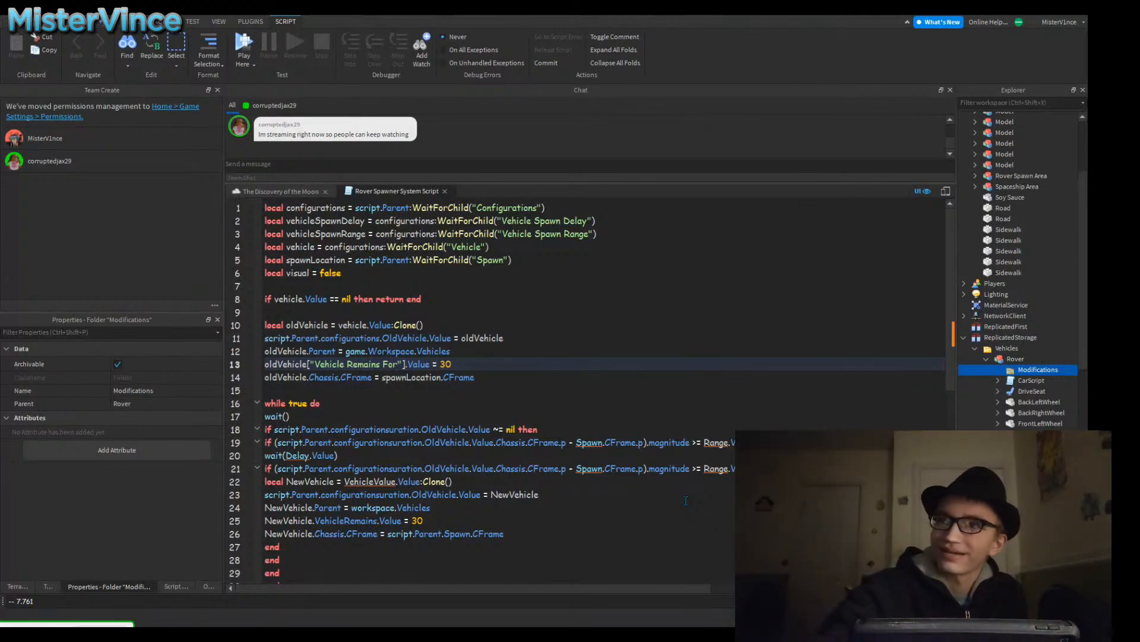
Step: Insert an IntValue into the Rover's Modifications folder
key(ctrl+i)
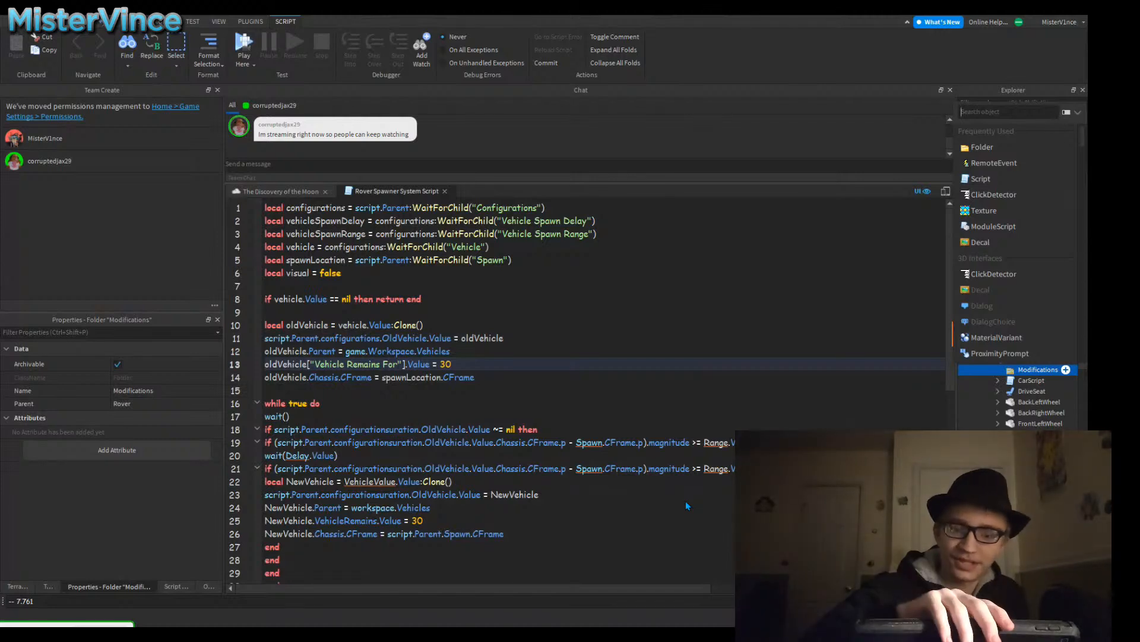
key(Down)
key(Down)
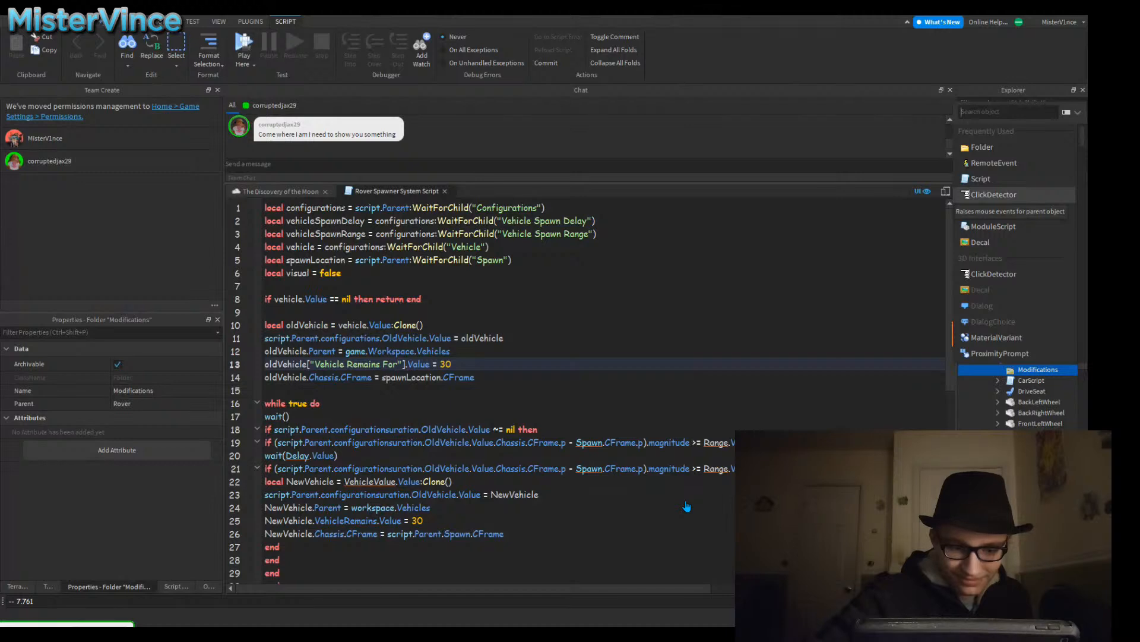
text(bol)
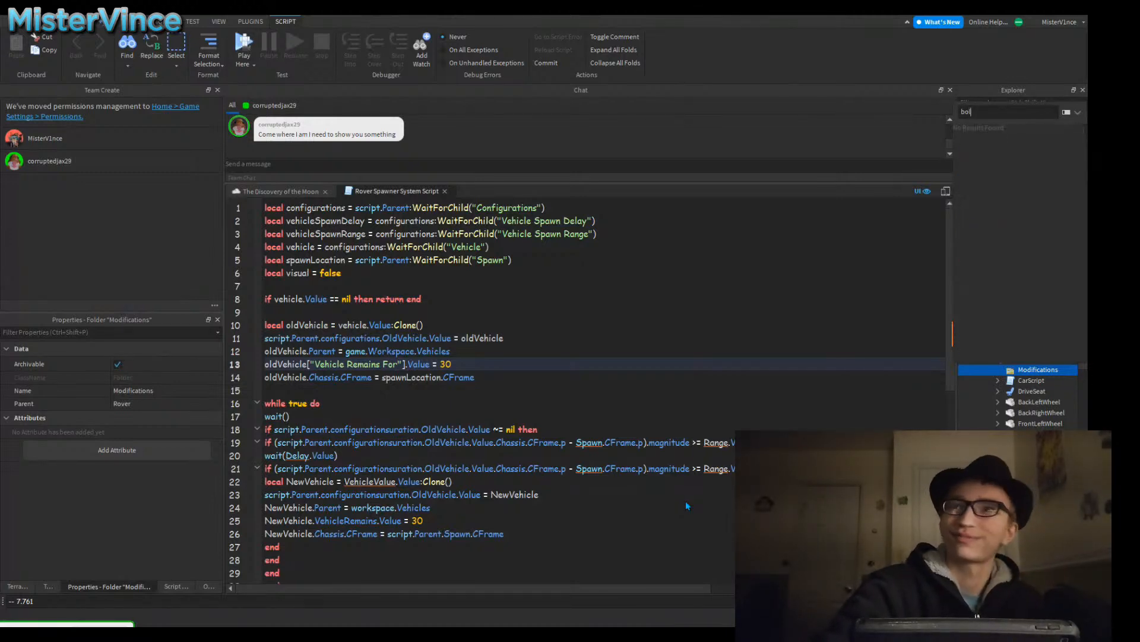
key(BackSpace)
key(BackSpace)
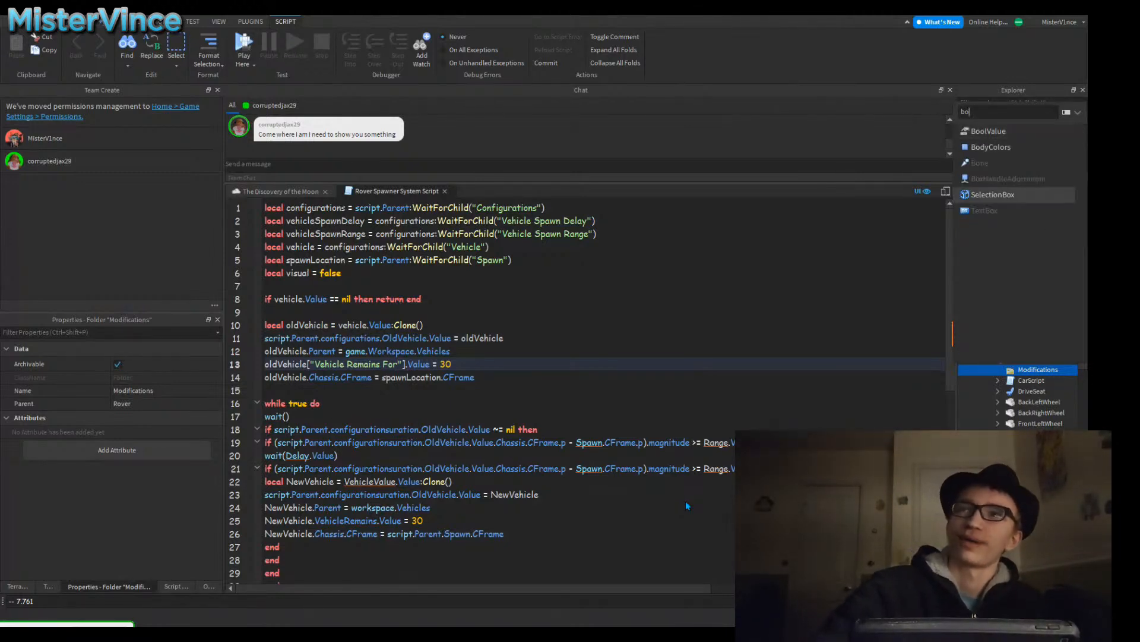
key(BackSpace)
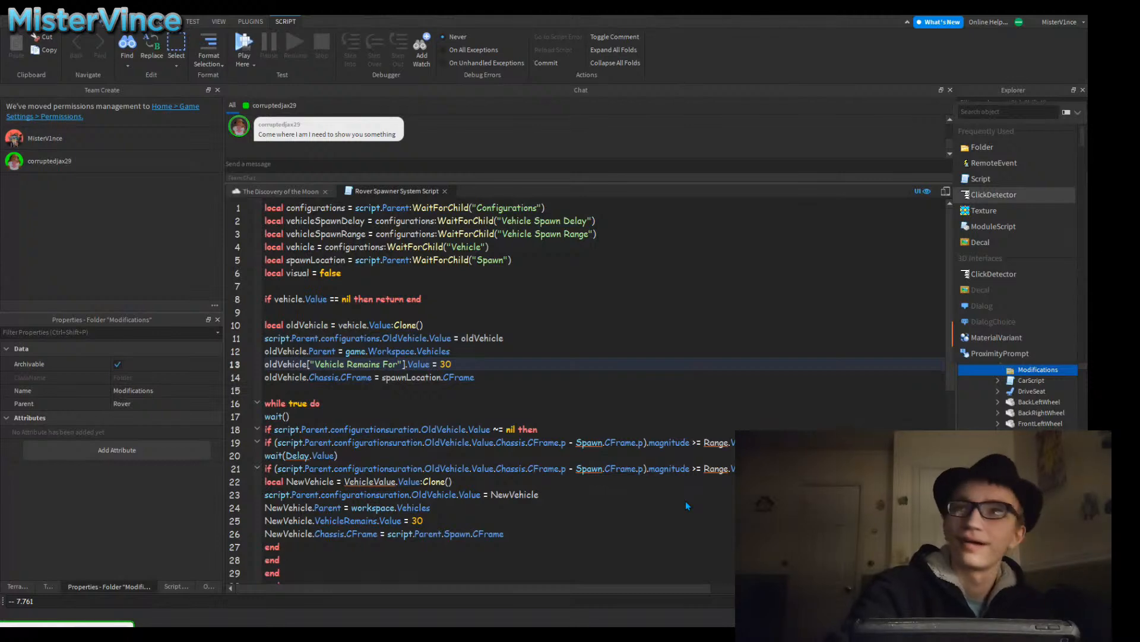
key(Escape)
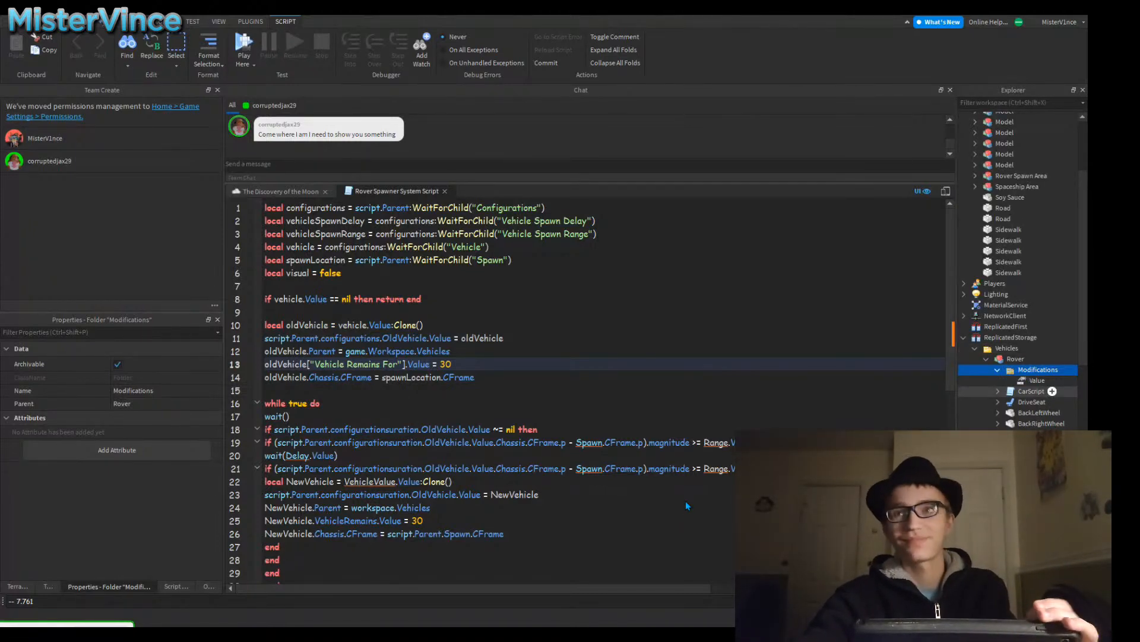
Step: Rename the new IntValue in Modifications to Vehicle Remains For and set its value to 60
key(Down)
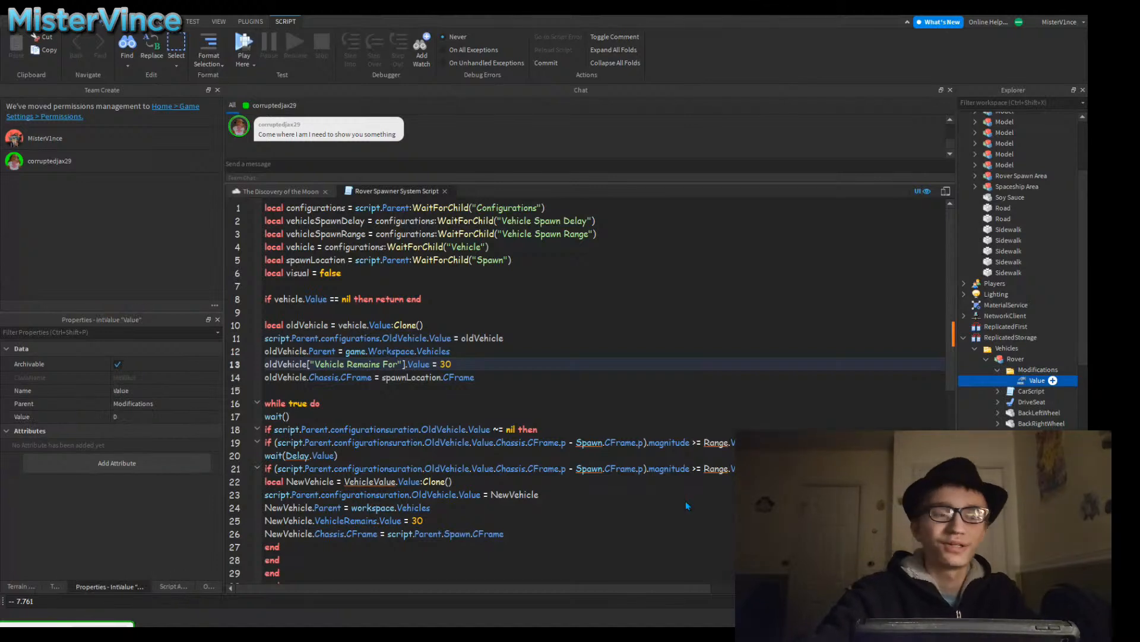
key(F2)
text(Vehicle Re)
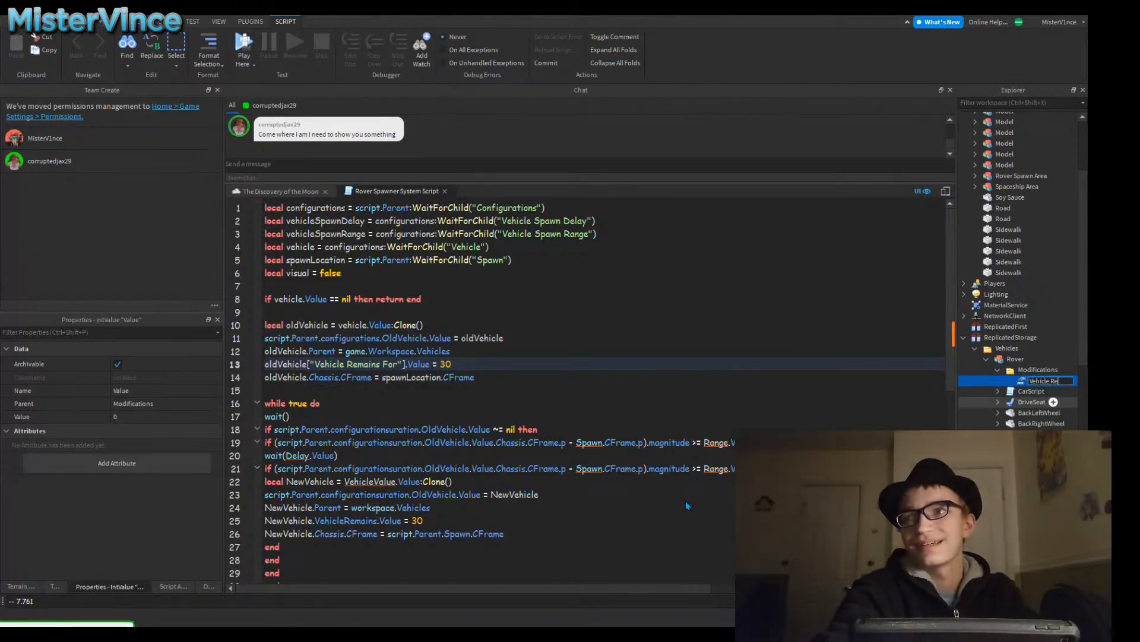
text(mains For)
key(Return)
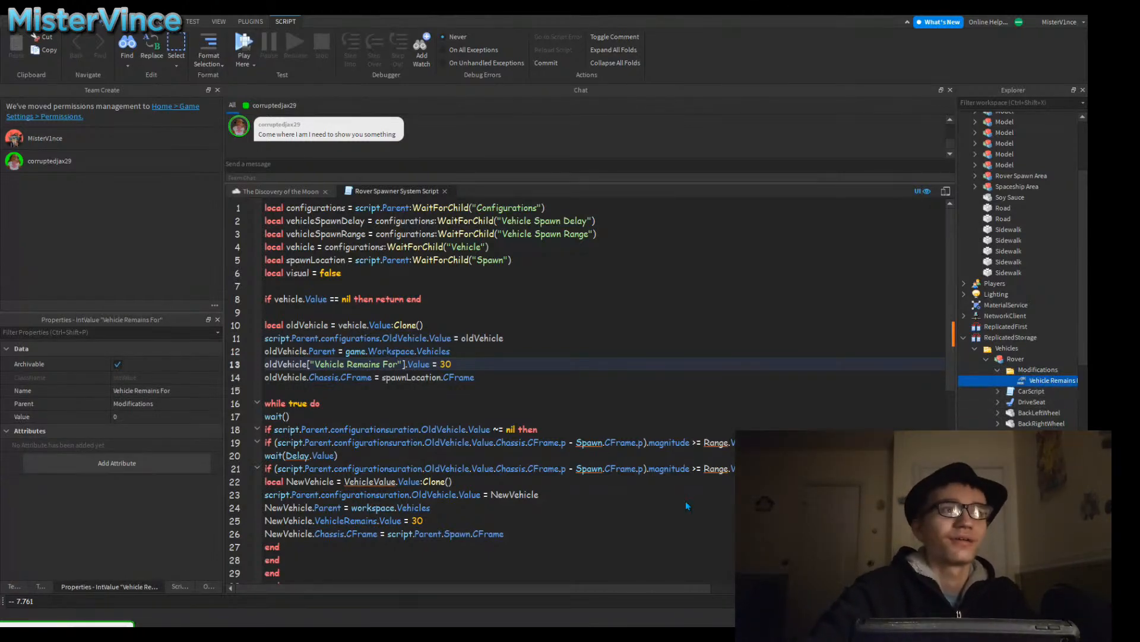
key(Tab)
key(Down)
key(Down)
key(Return)
text(60)
key(Return)
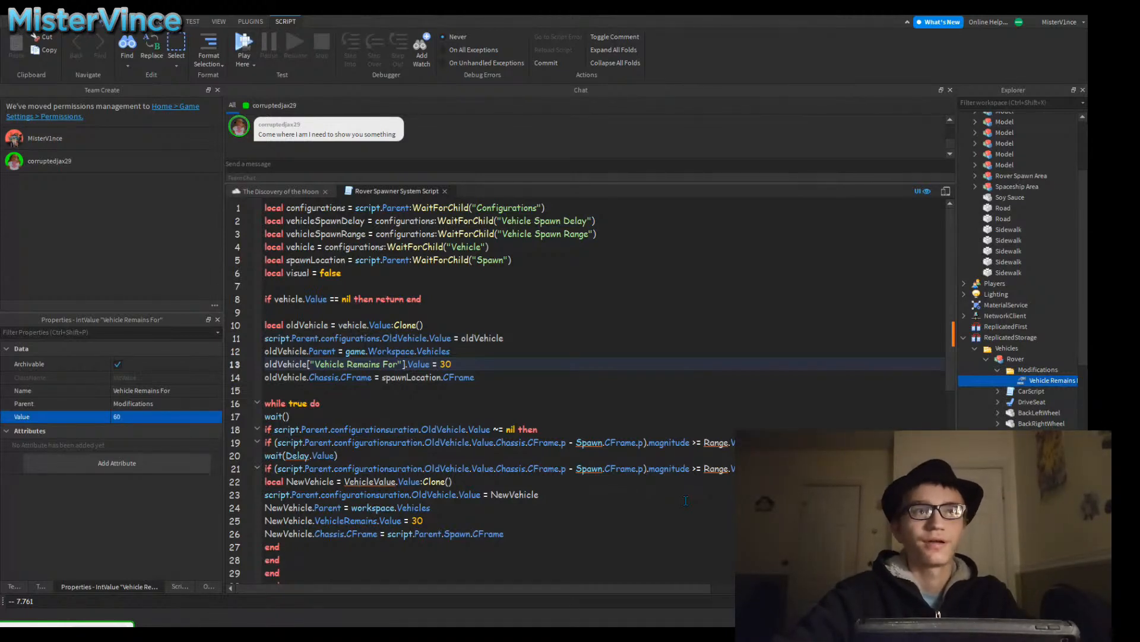
Step: Insert ["Modifications"] before ["Vehicle Remains For"] in the oldVehicle line that assigns the value 30
text([)
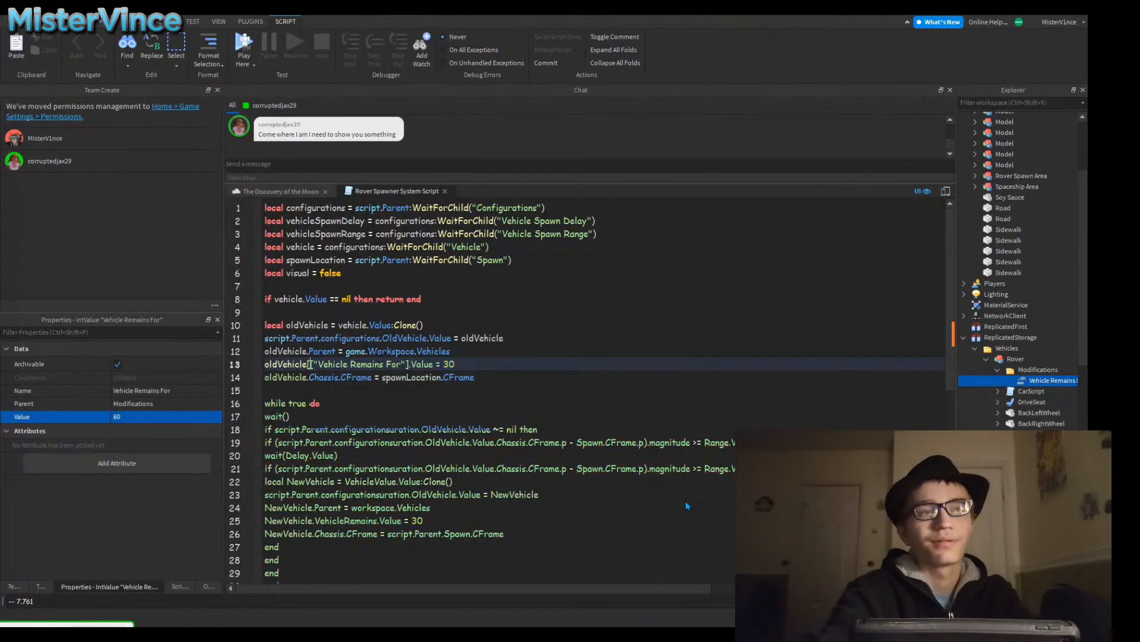
text("Modification)
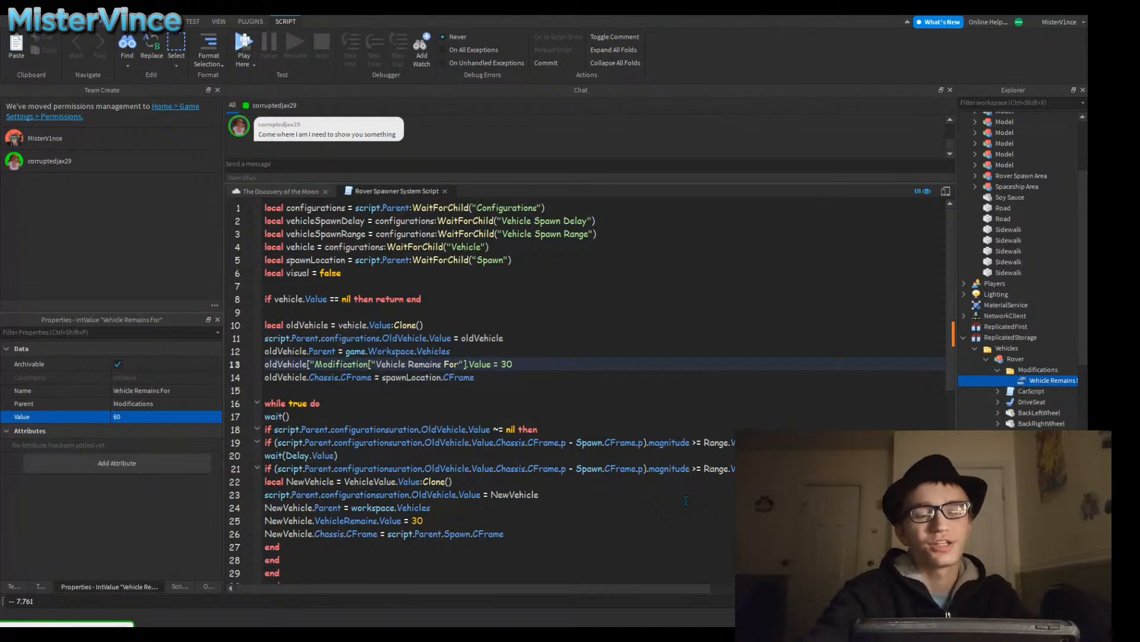
text(s"])
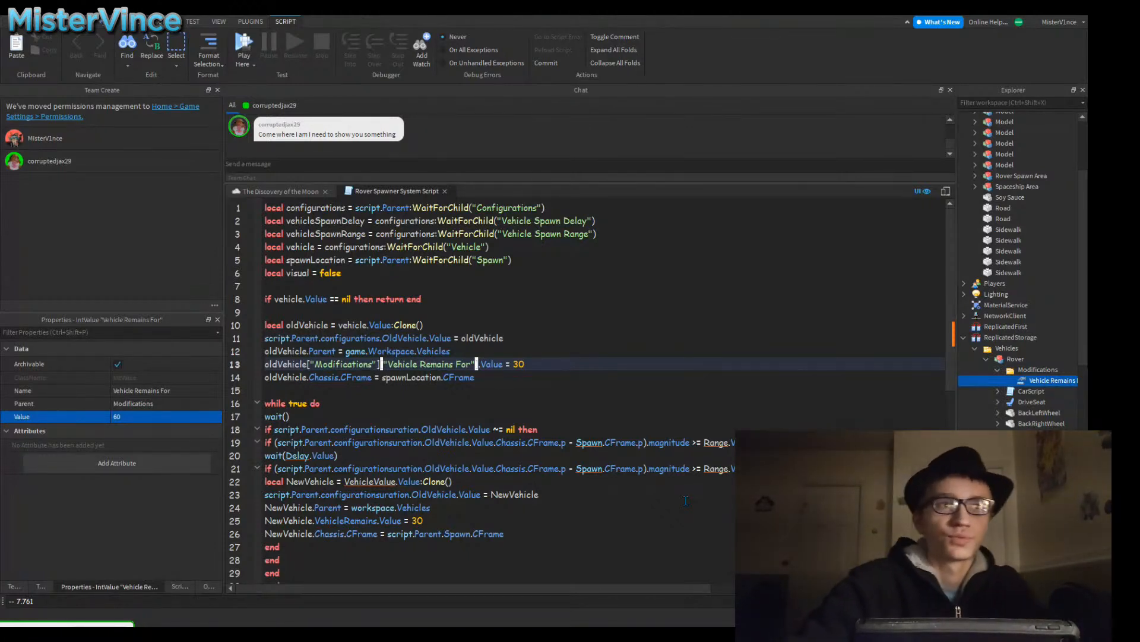
Step: Replace Delay.Value with 5 in the loop's wait call and delete the unused vehicleSpawnDelay declaration
drag(336, 456, 286, 456)
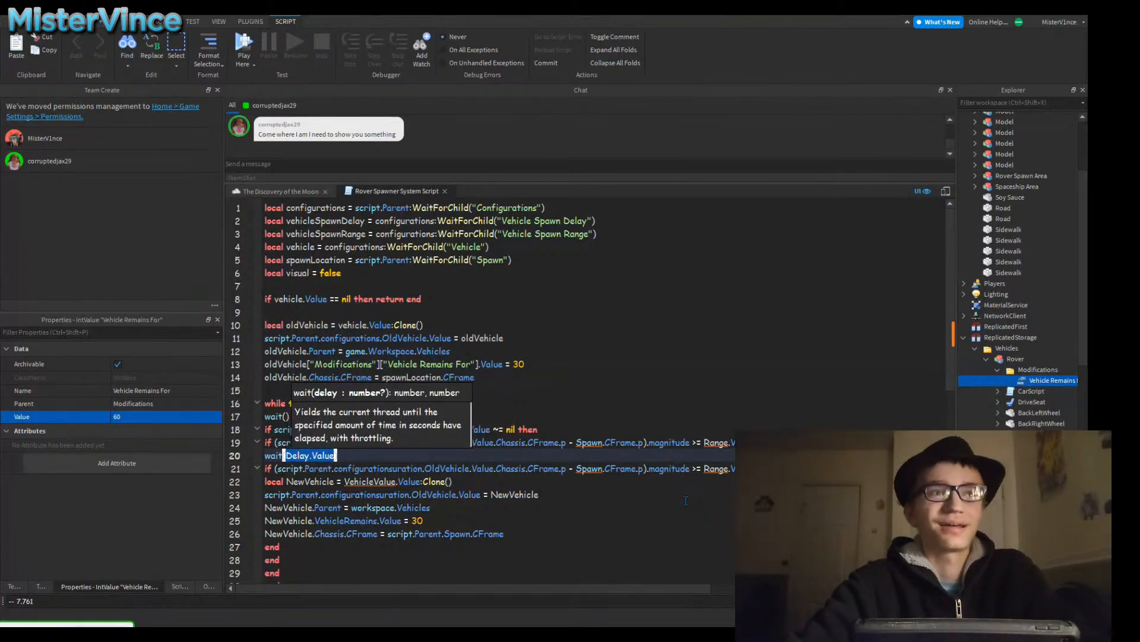
text(5)
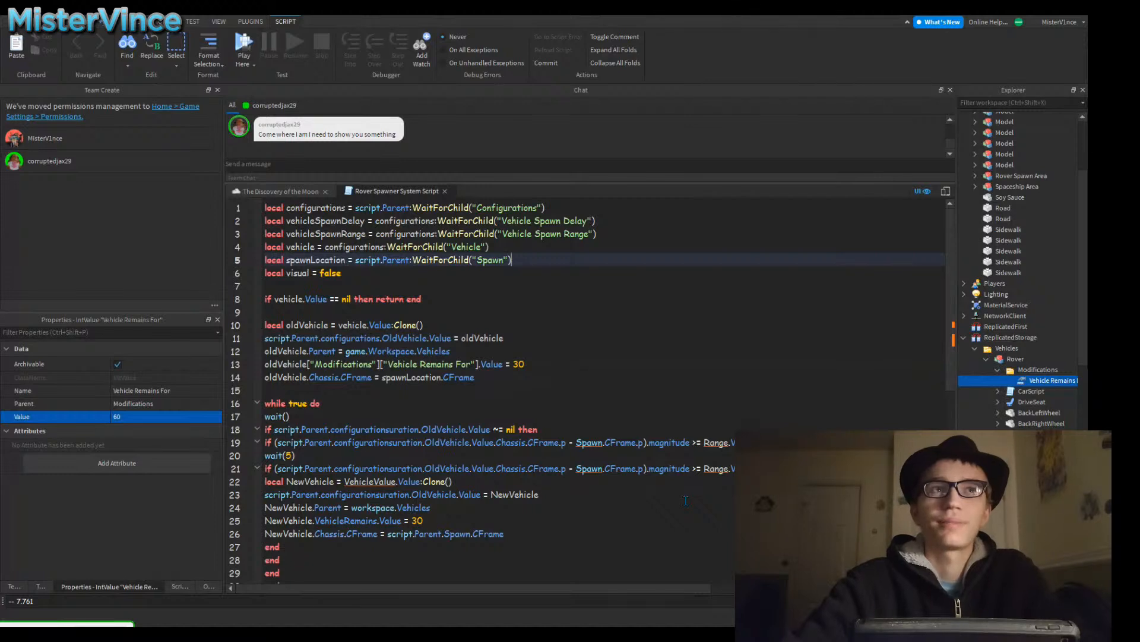
key(Up)
key(Up)
key(Up)
key(shift+Up)
key(BackSpace)
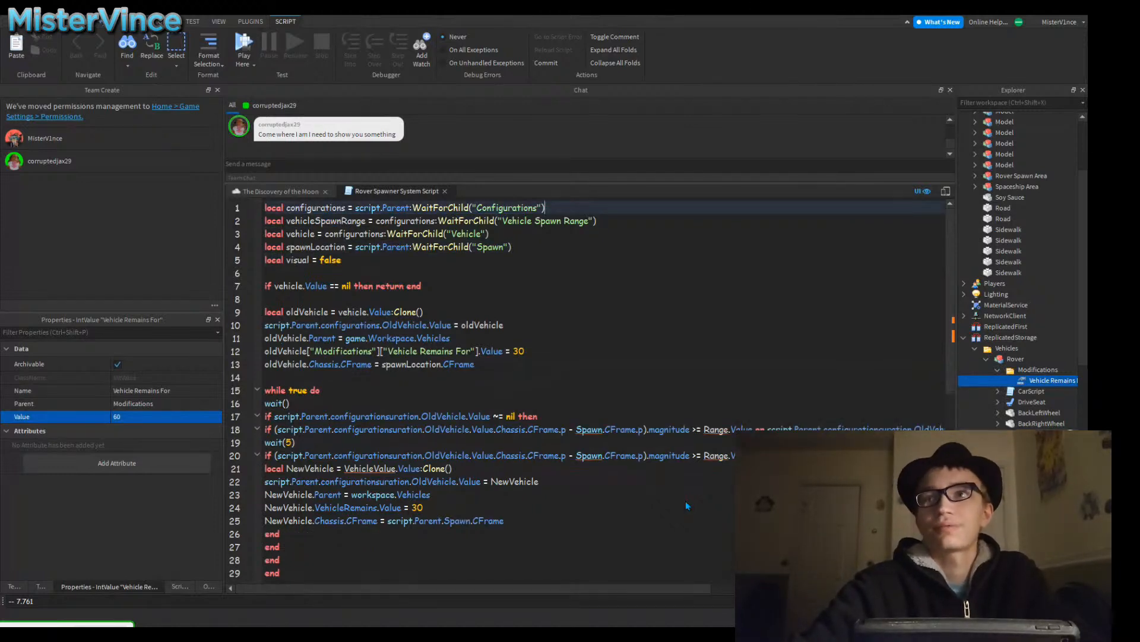
Step: Delete the vehicleSpawnRange declaration below the configurations variable
scroll(1018, 284, up, 3)
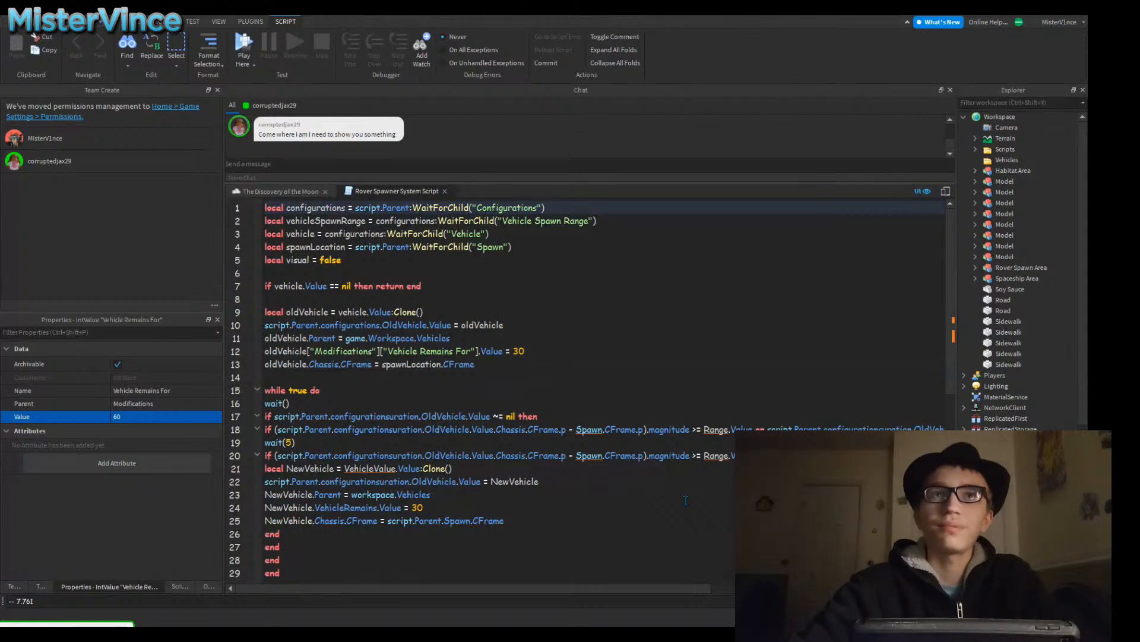
key(shift+Down)
key(shift+End)
key(ctrl+c)
key(BackSpace)
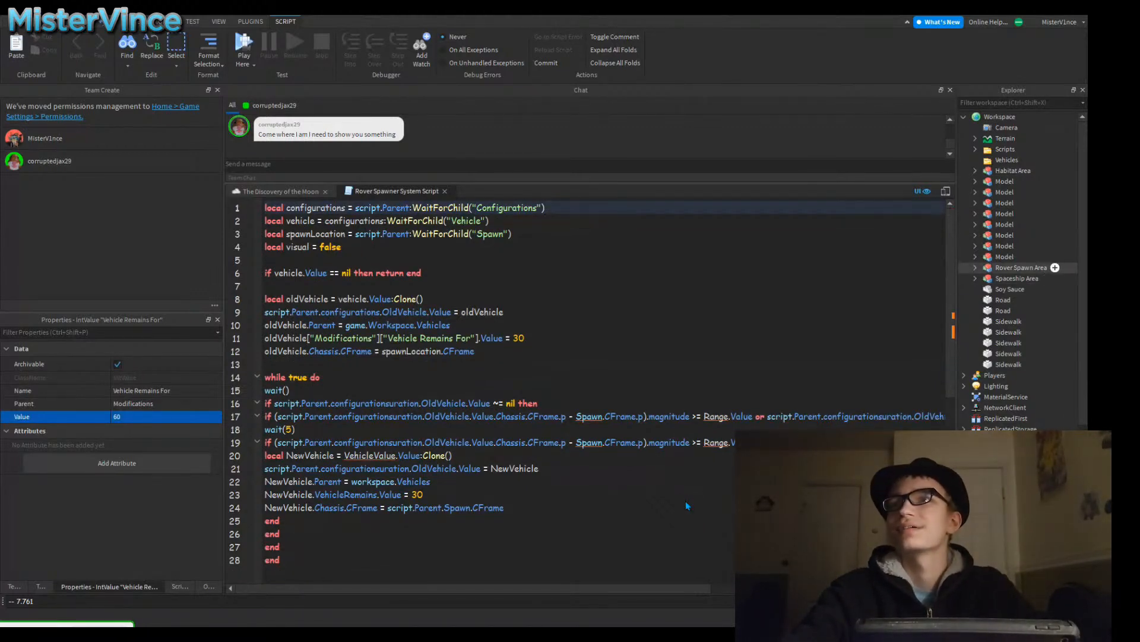
Step: Delete the Vehicle Spawn Delay and Vehicle Spawn Range values from the Rover Spawner's Configurations folder
click(974, 267)
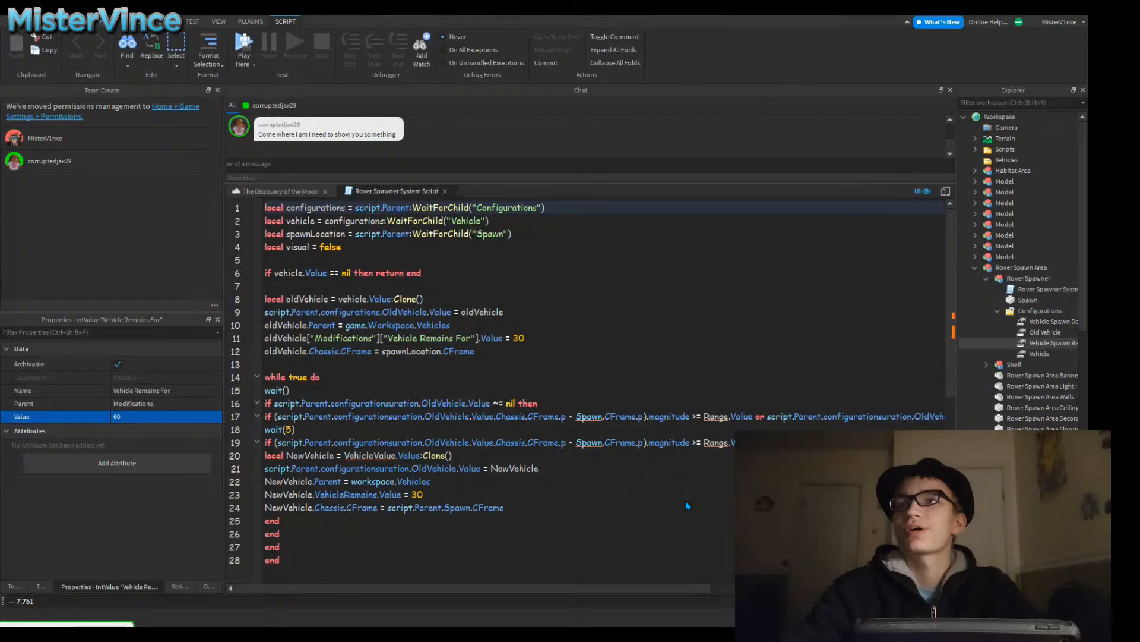
click(1053, 343)
ctrl+click(1053, 322)
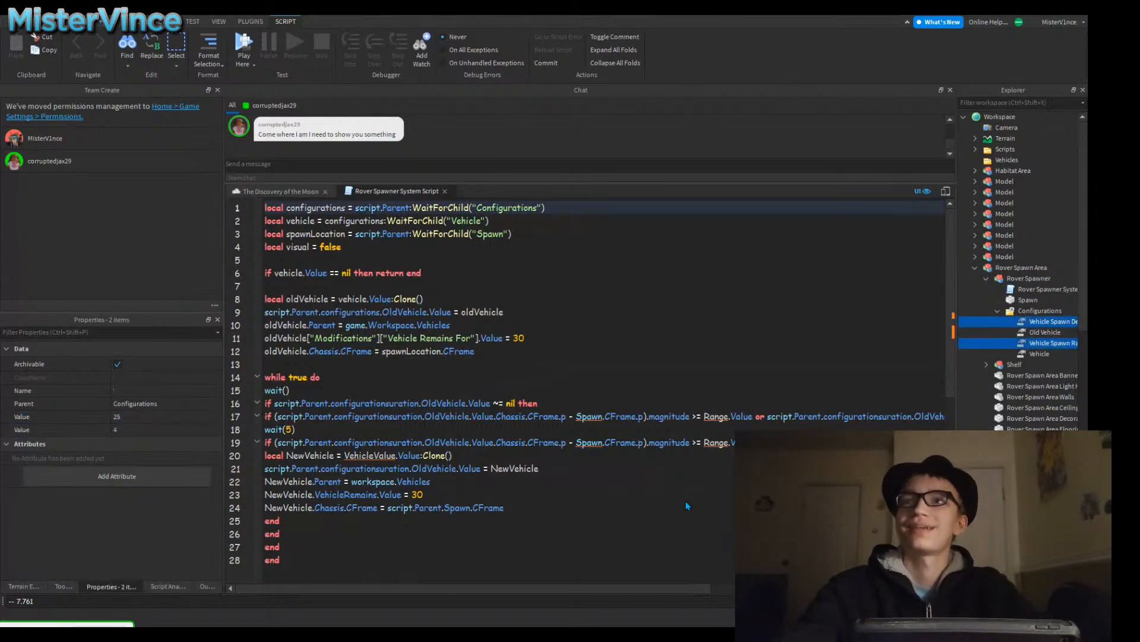
key(Delete)
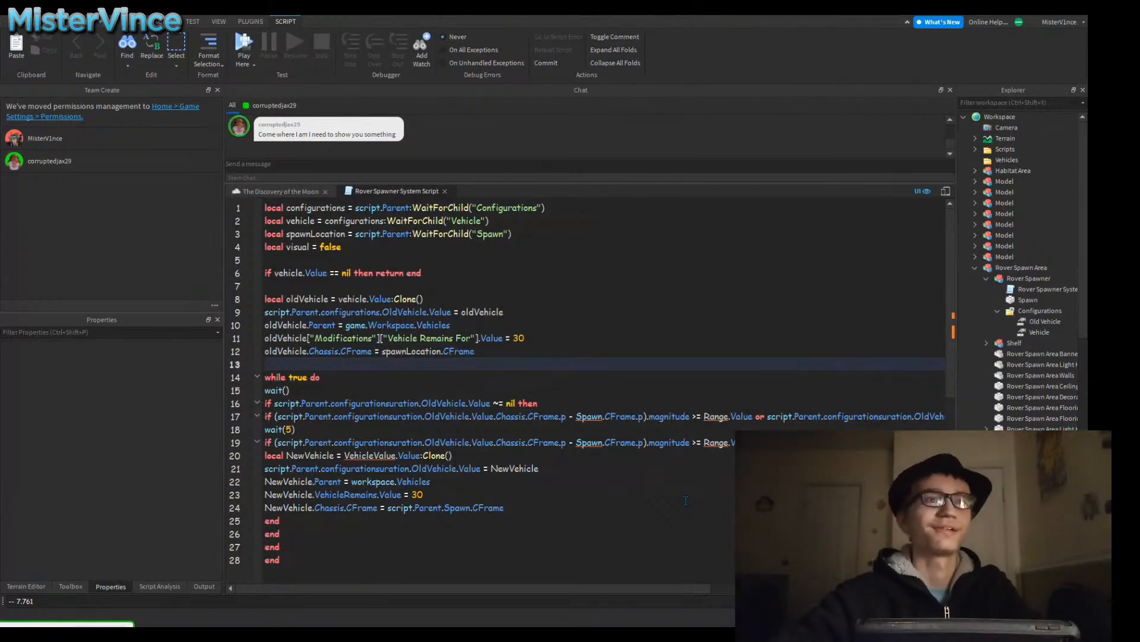
Step: Replace VehicleValue with vehicle in the line that clones NewVehicle
double_click(300, 221)
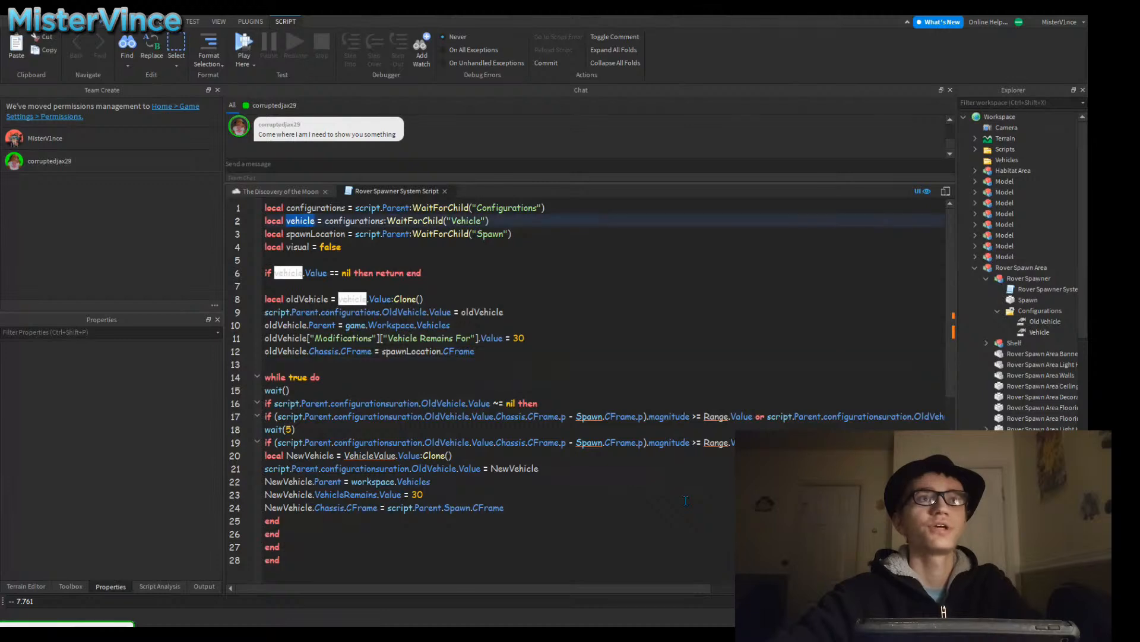
double_click(371, 456)
text(vehicle)
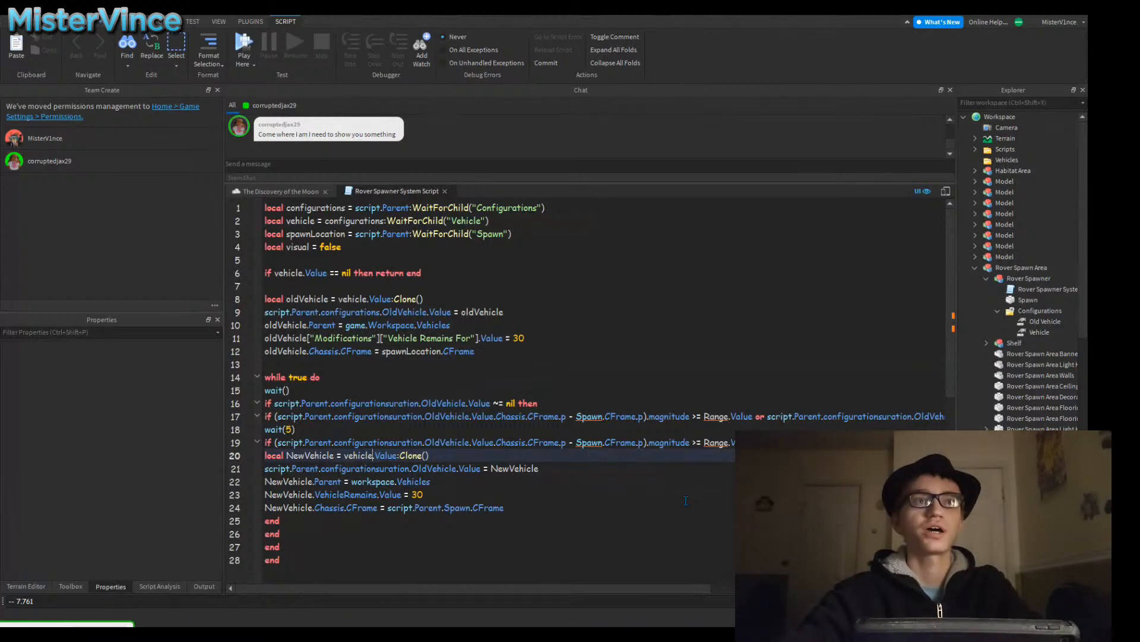
Step: Replace Spawn with spawnLocation in both chassis distance checks inside the while loop
double_click(315, 234)
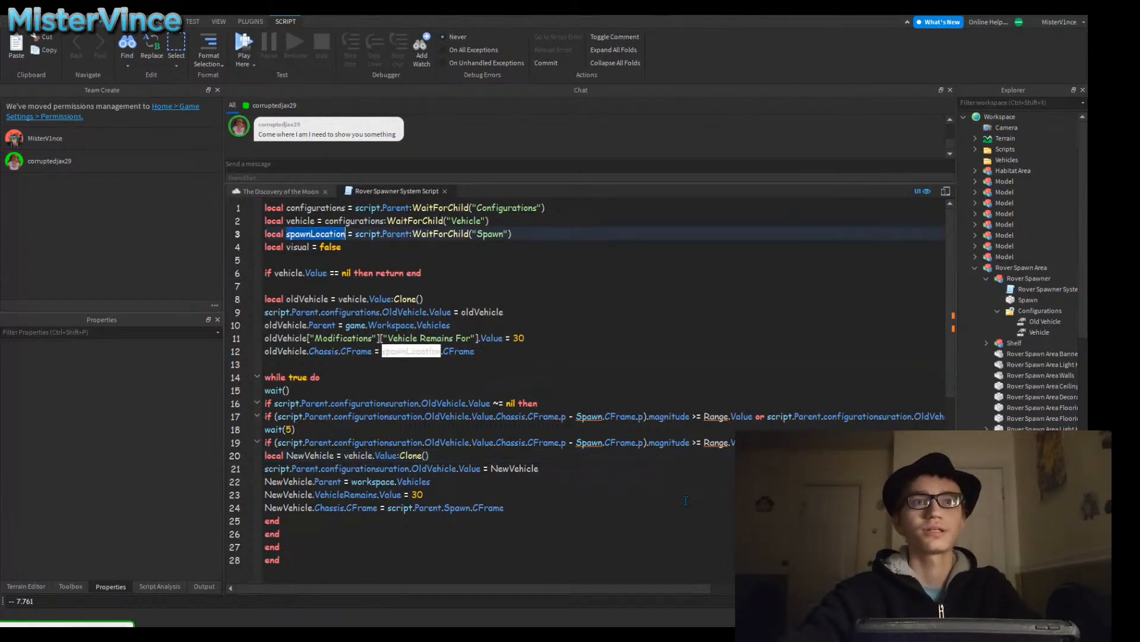
double_click(589, 442)
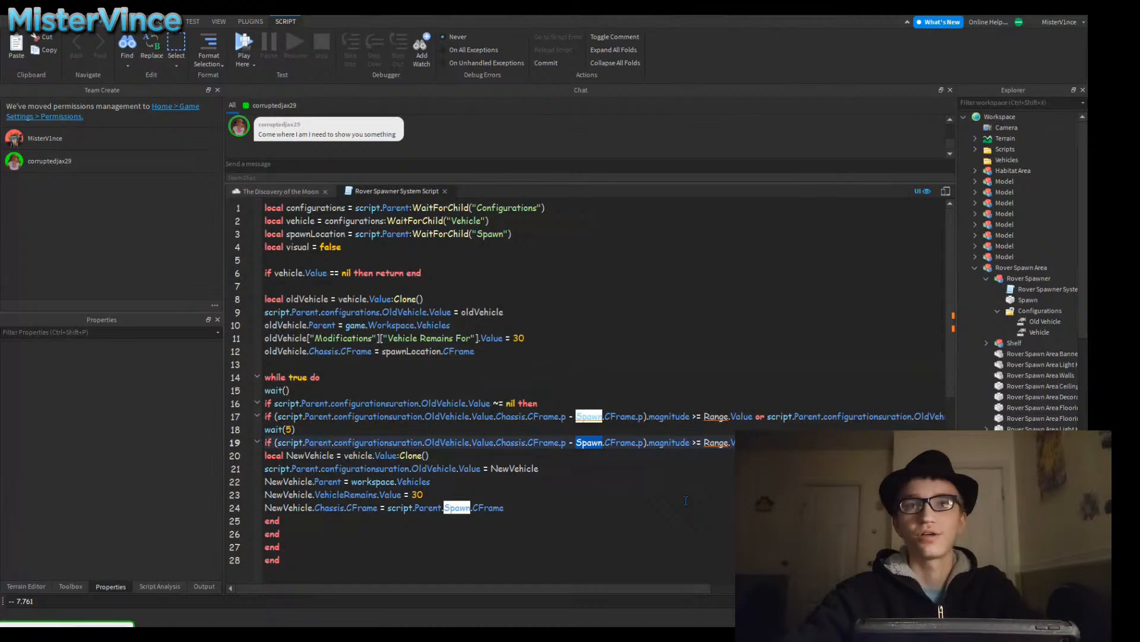
key(ctrl+v)
double_click(589, 416)
key(ctrl+v)
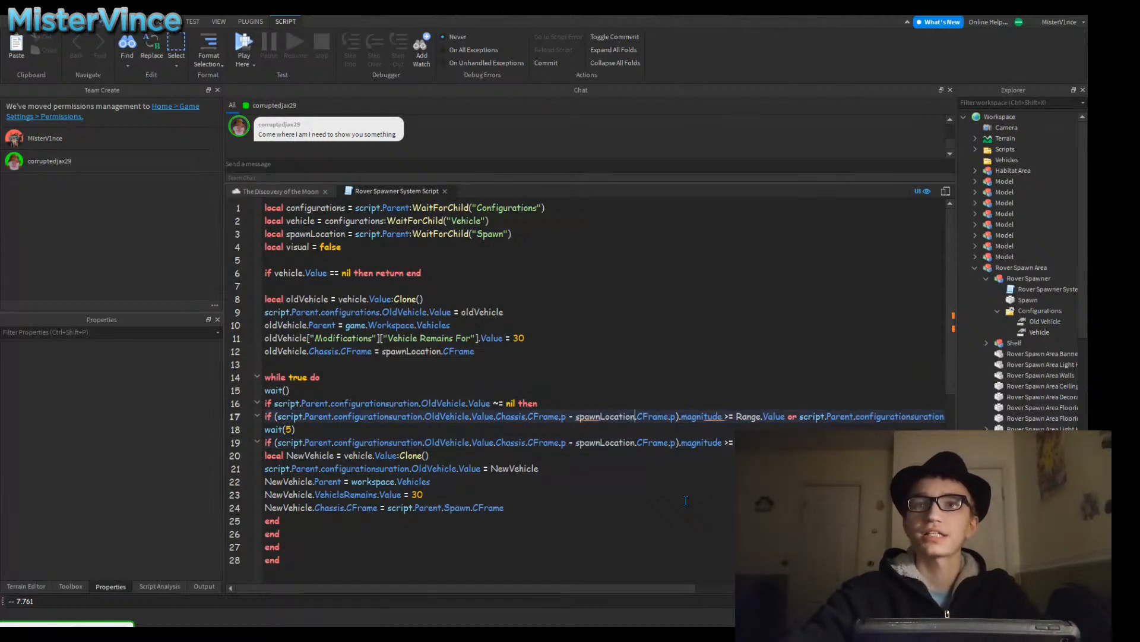
Step: Replace Range.Value with 25 in both magnitude comparisons on lines 17 and 19
mouse_move(785, 416)
mouse_down()
mouse_move(736, 416)
mouse_move(737, 443)
mouse_up()
text(25)
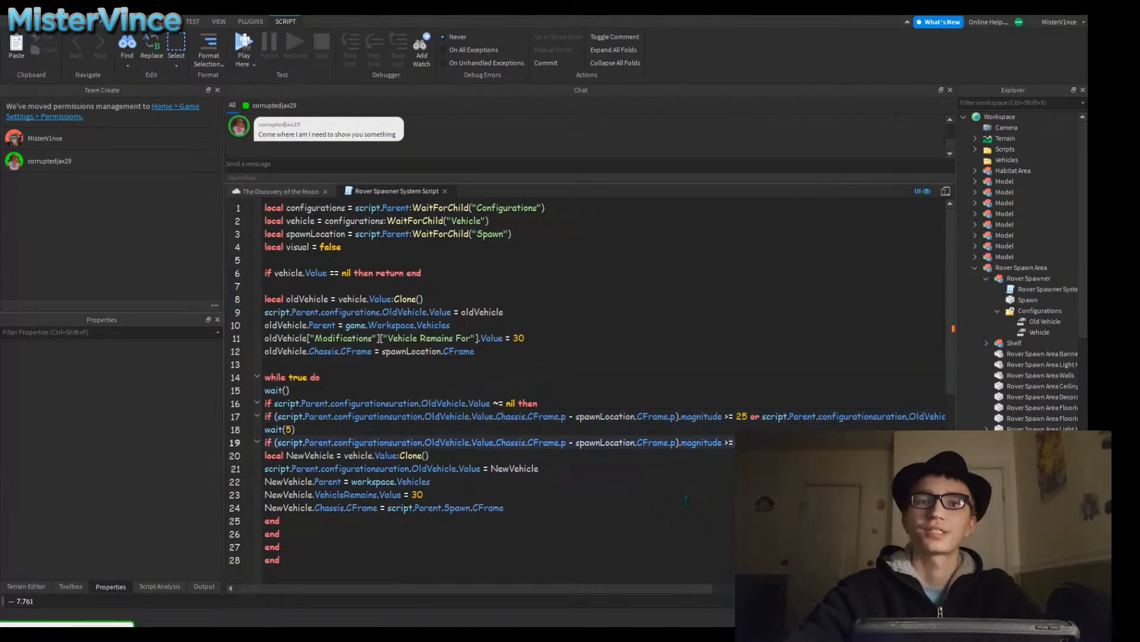
text(25)
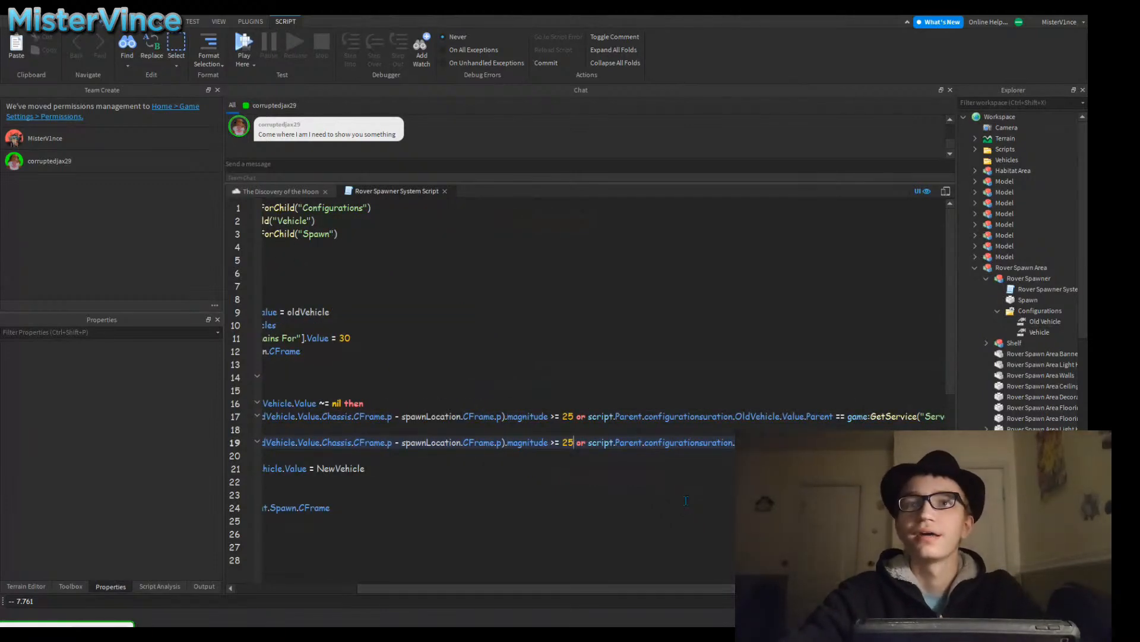
Step: Examine the line 19 condition that compares OldVehicle's parent with the GarbageVehicles folder in ServerStorage
key(ctrl+Right)
key(ctrl+Right)
key(ctrl+Right)
key(ctrl+Right)
key(ctrl+Right)
key(ctrl+Right)
key(ctrl+Right)
key(ctrl+Right)
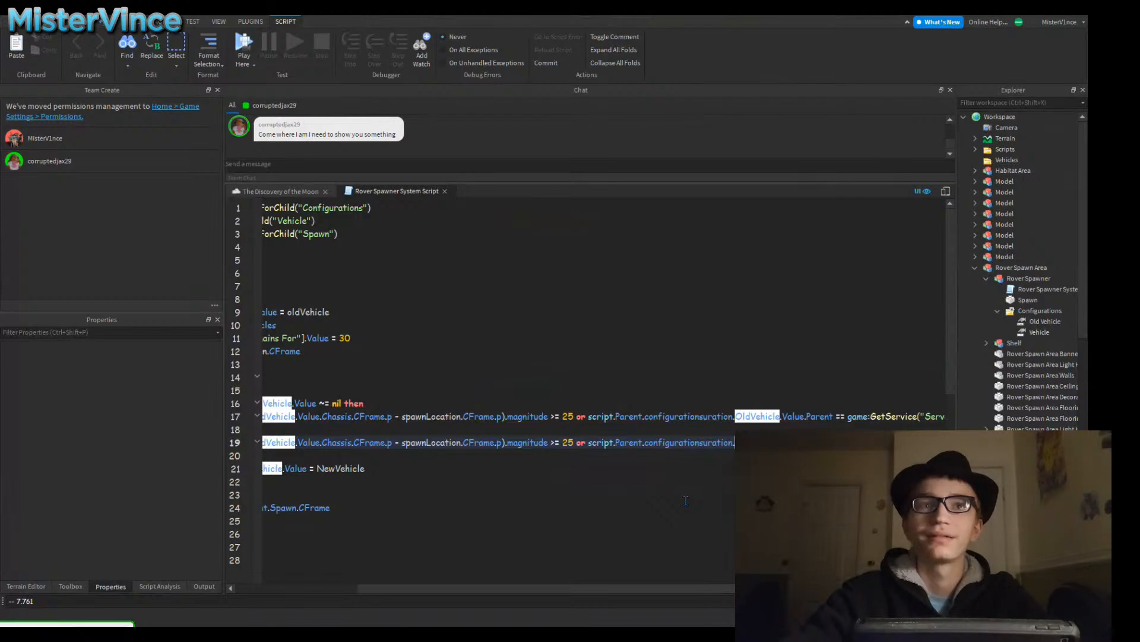
key(ctrl+shift+Left)
key(ctrl+shift+Left)
key(ctrl+shift+Left)
key(ctrl+shift+Left)
key(ctrl+shift+Left)
key(ctrl+shift+Left)
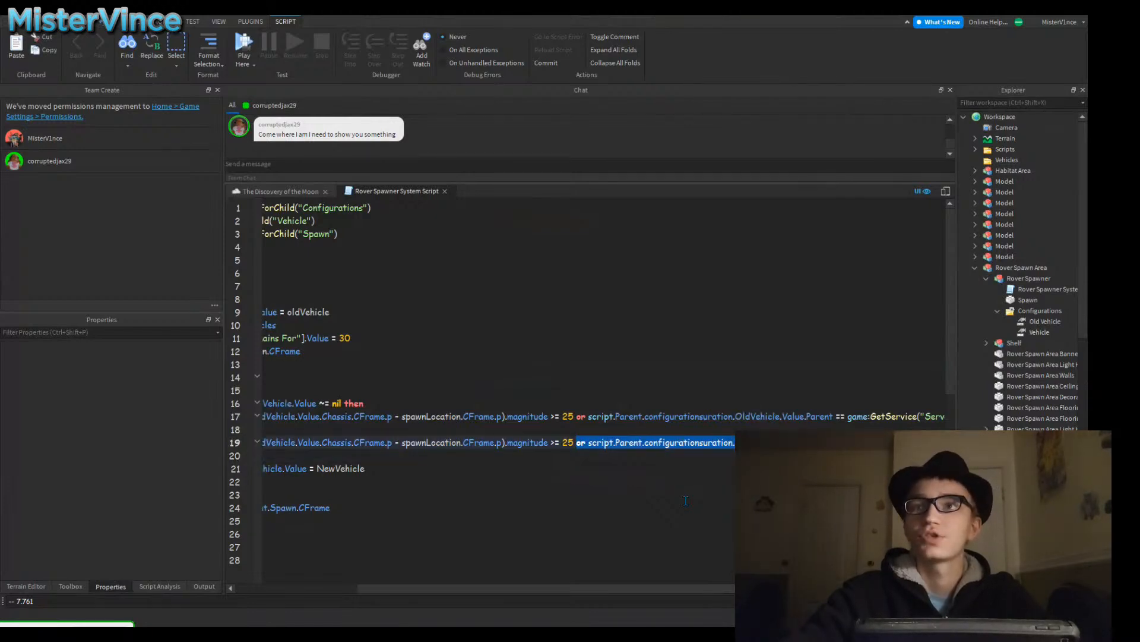
key(shift+Right)
key(shift+Right)
key(shift+Right)
key(shift+Right)
key(shift+Right)
key(shift+Right)
key(shift+Right)
key(shift+Right)
key(shift+Right)
key(shift+Right)
key(shift+Right)
key(shift+Right)
key(shift+Right)
key(shift+Right)
key(shift+Right)
key(shift+Right)
key(shift+Right)
key(shift+Right)
key(shift+Right)
key(shift+Right)
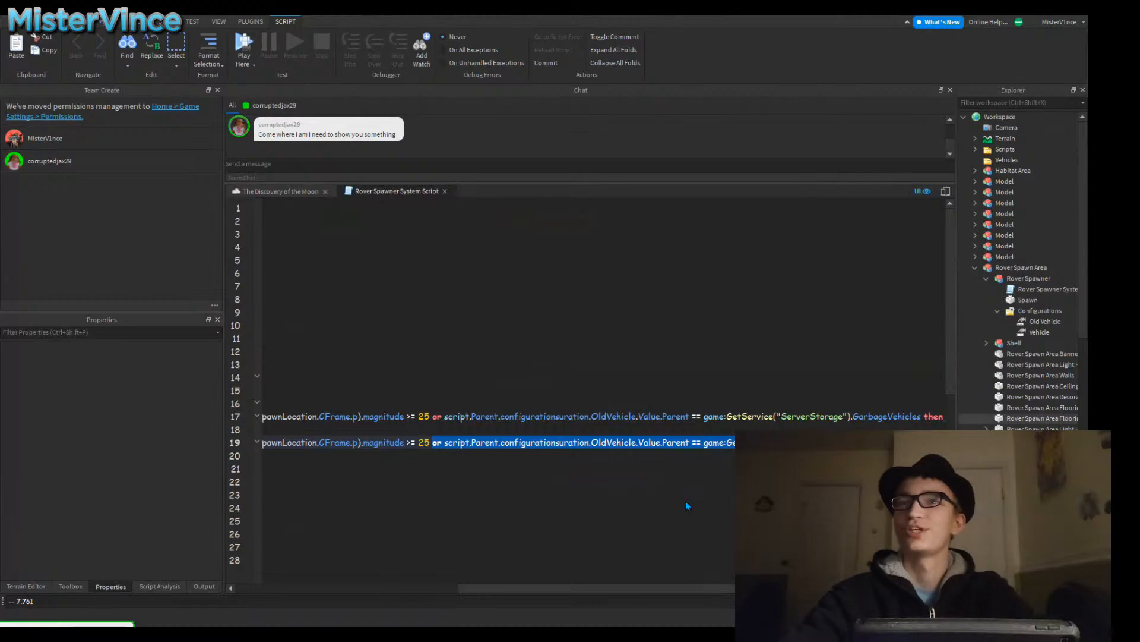
Step: Create an empty Garbage Vehicles folder in ServerStorage by duplicating and renaming the MoonAnimatorSaves folder
click(965, 391)
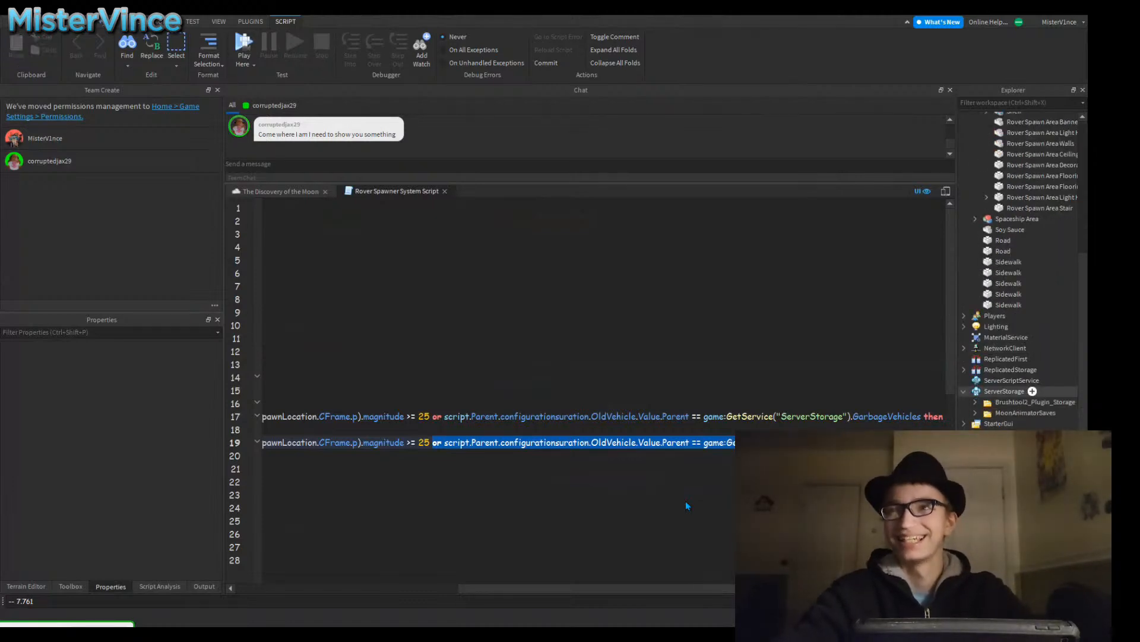
click(1035, 402)
click(1026, 413)
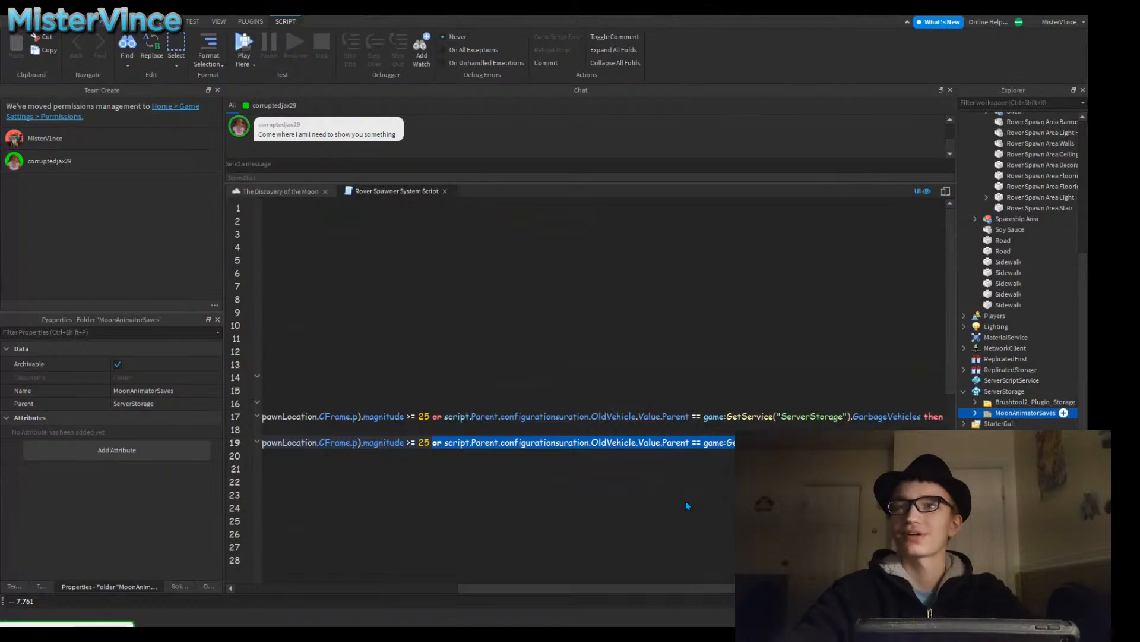
key(ctrl+d)
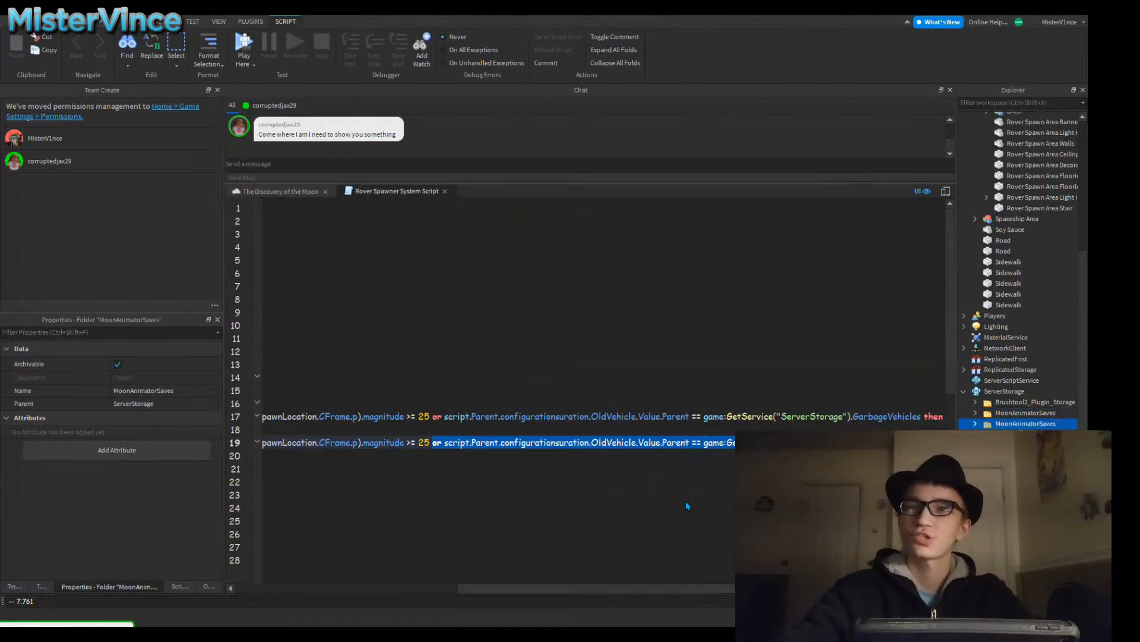
key(F2)
text(Garbage)
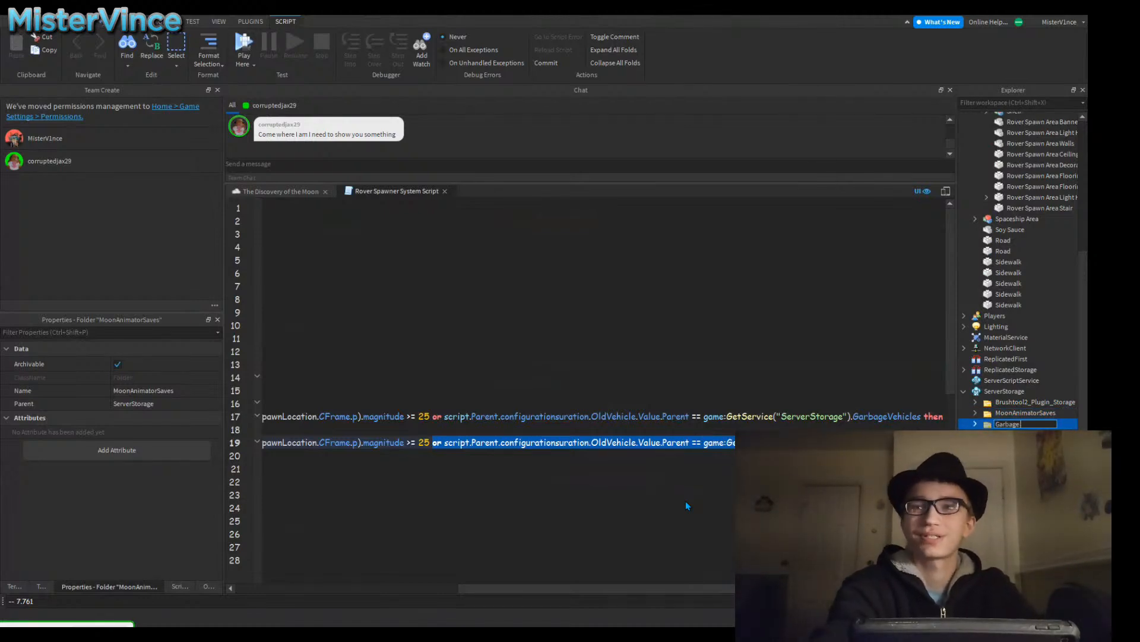
text( V)
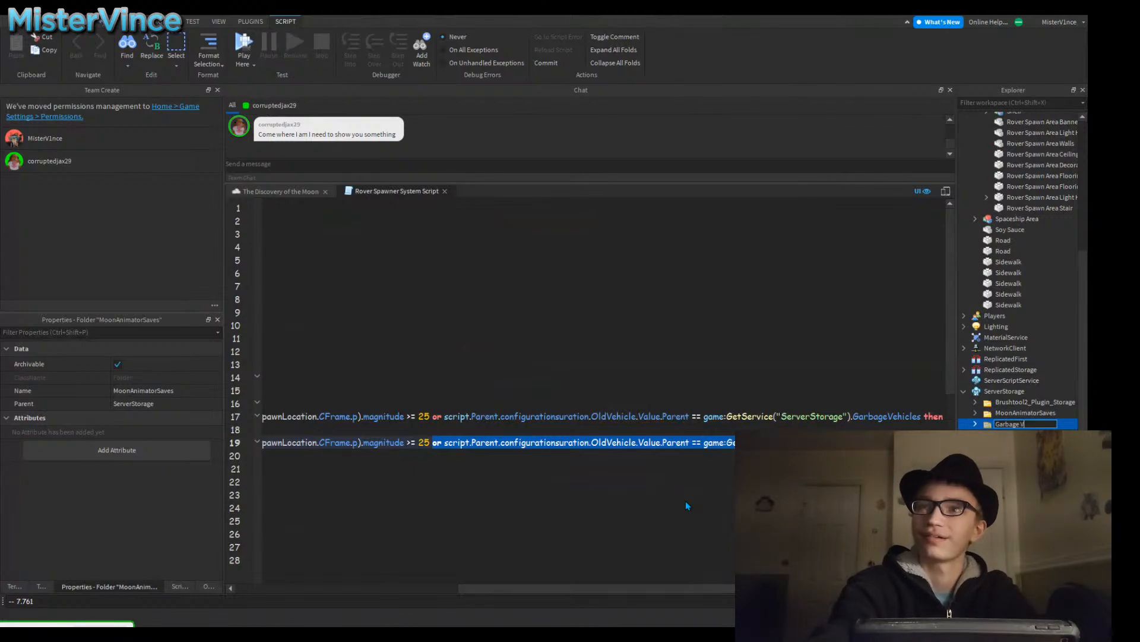
text(ehicles)
key(Return)
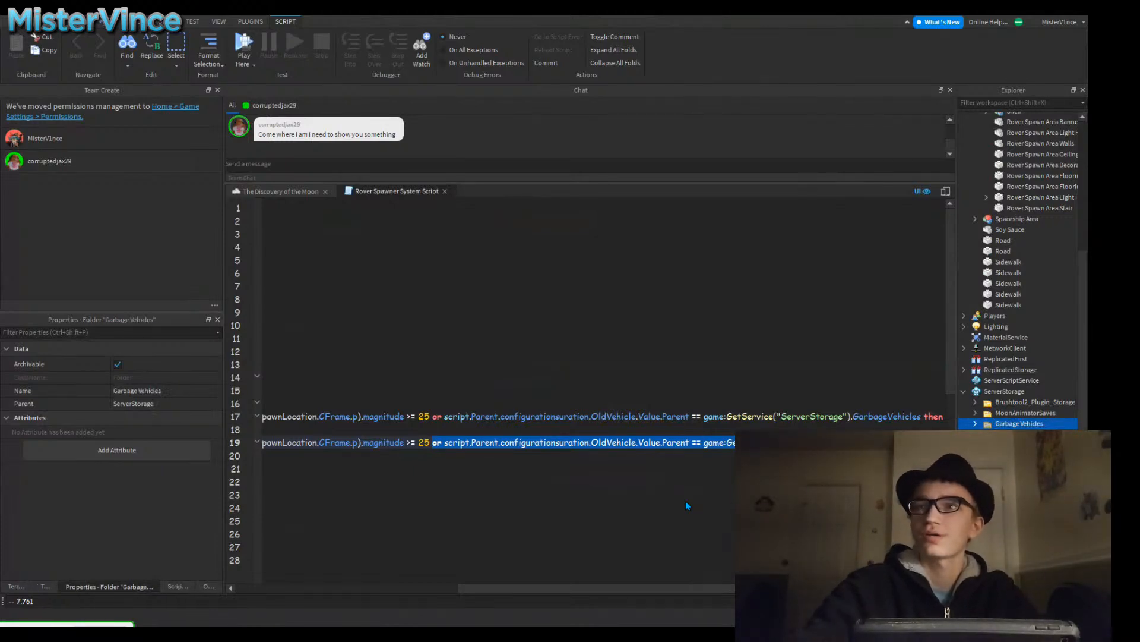
key(Escape)
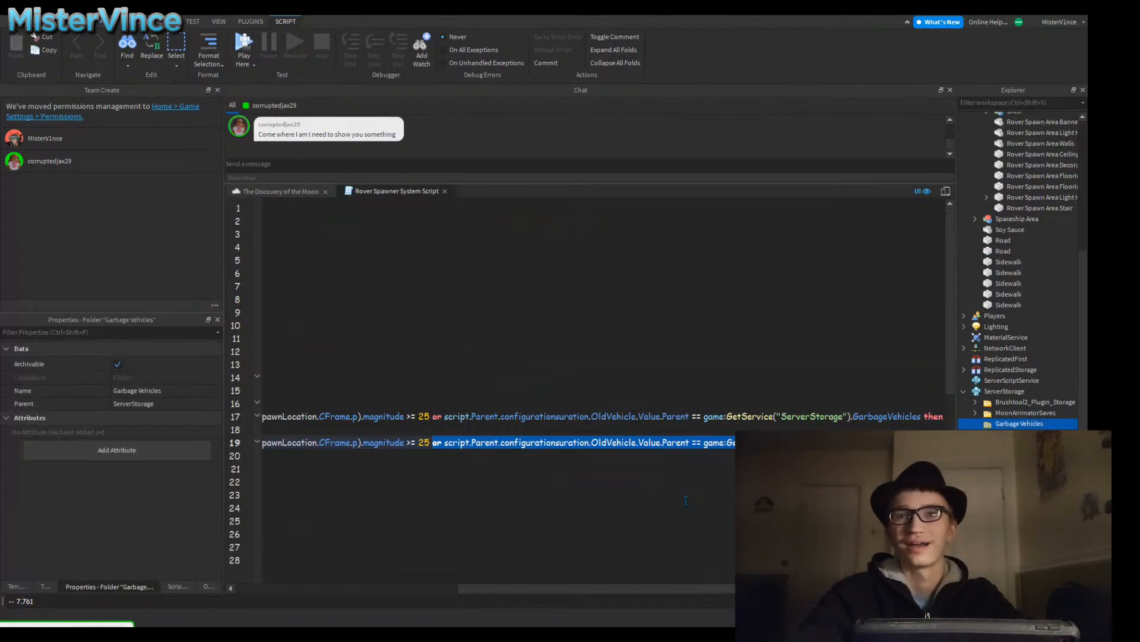
Step: Edit the GarbageVehicles reference before then at the end of the distance check on line 19
key(Up)
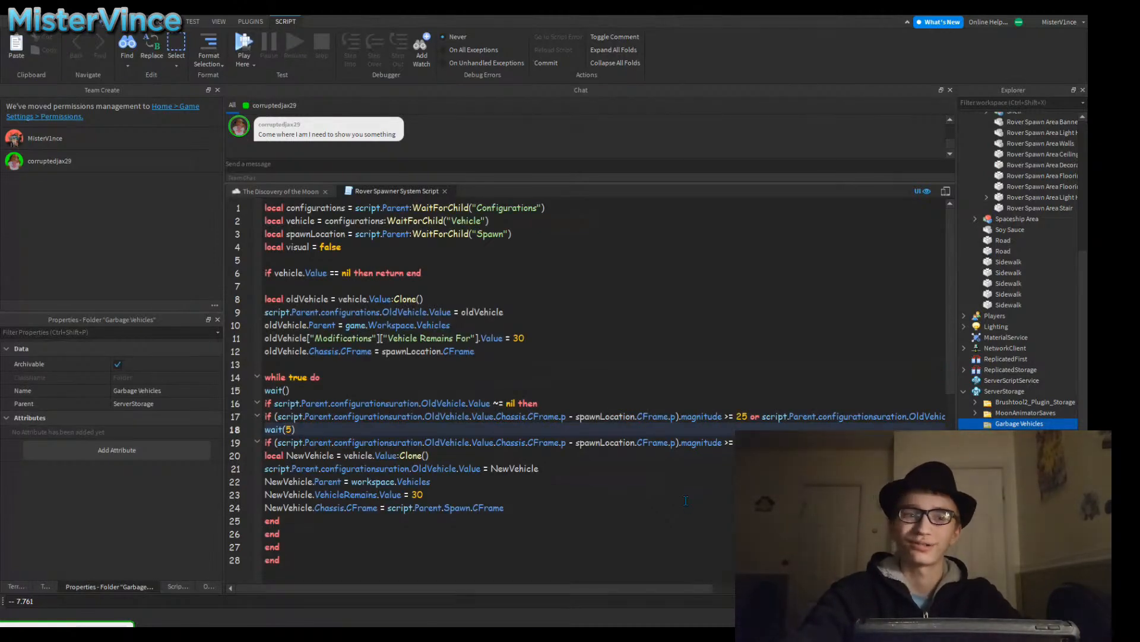
scroll(686, 501, right, 9)
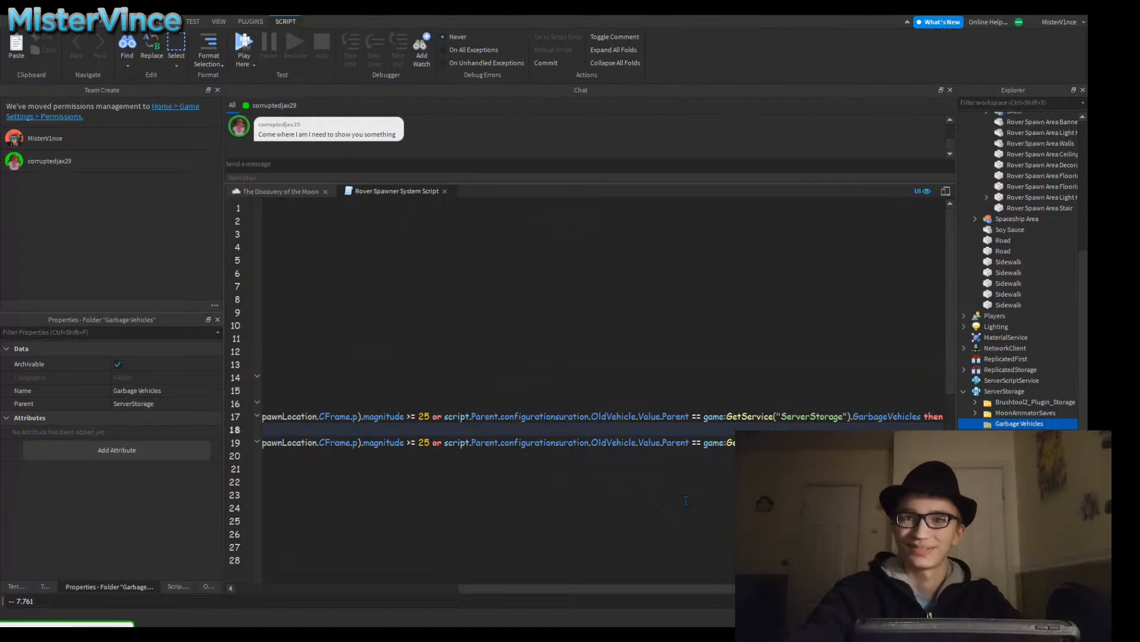
double_click(886, 416)
click(887, 443)
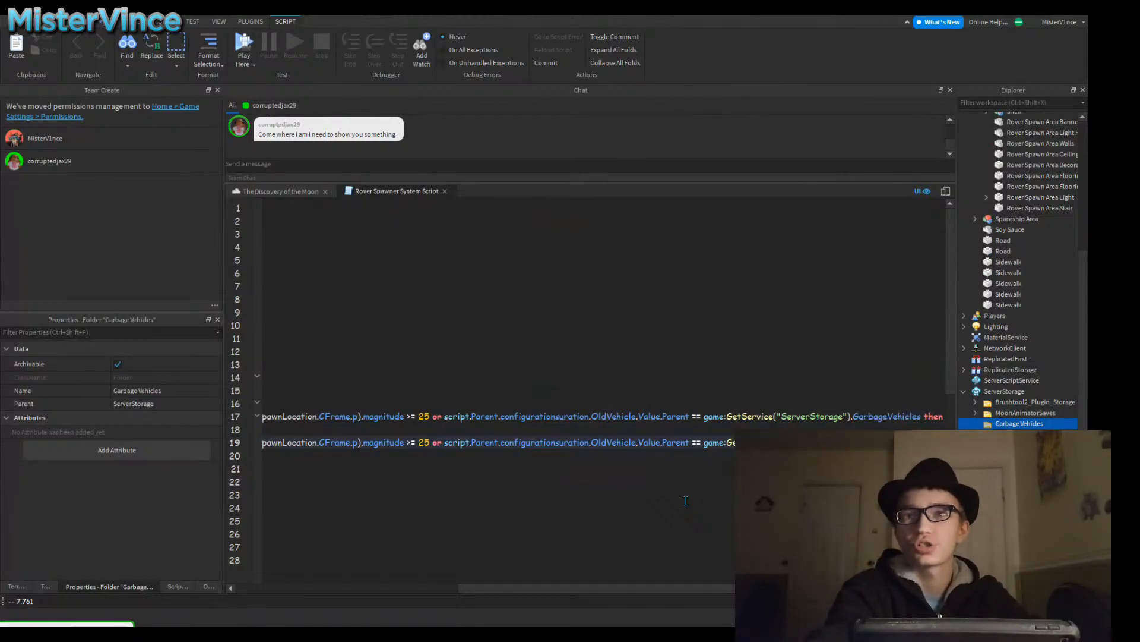
text(then)
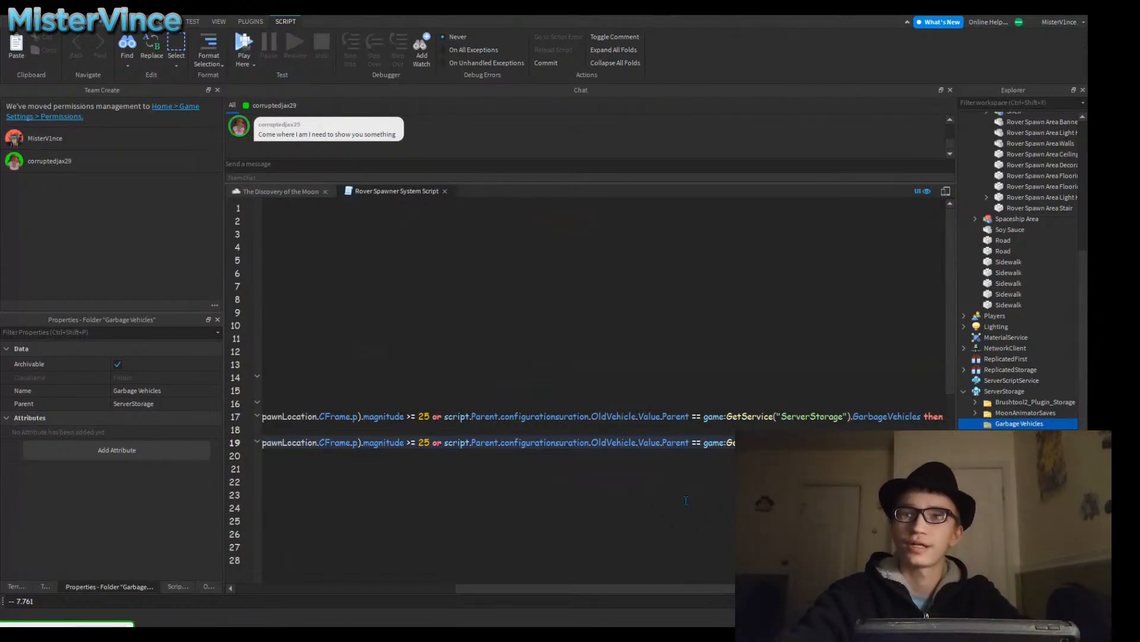
Step: Replace the GarbageVehicles reference at the end of line 17 with line 19's game:GetService("ServerStorage")["Garbage Vehicles"]
key(shift+Left)
key(shift+Left)
key(shift+Left)
key(shift+Left)
key(shift+Left)
key(shift+Left)
key(shift+Left)
key(shift+Left)
key(shift+Left)
key(shift+Left)
key(shift+Left)
key(shift+Left)
key(shift+Left)
key(shift+Left)
key(shift+Left)
key(shift+Left)
key(shift+Left)
key(shift+Left)
key(shift+Left)
key(shift+Left)
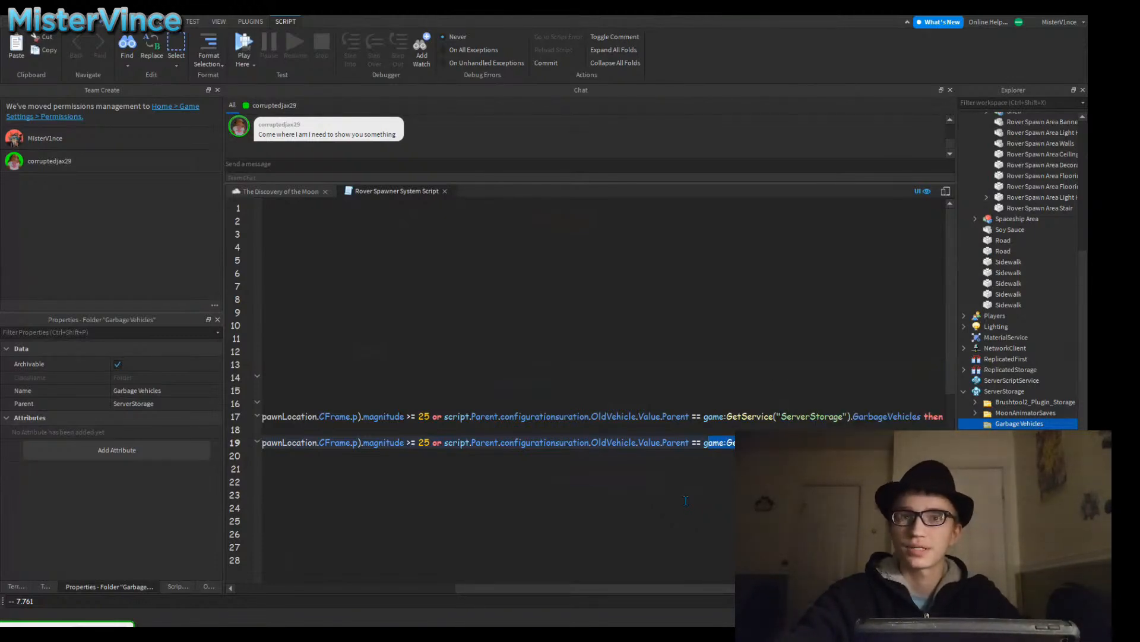
key(shift+Left)
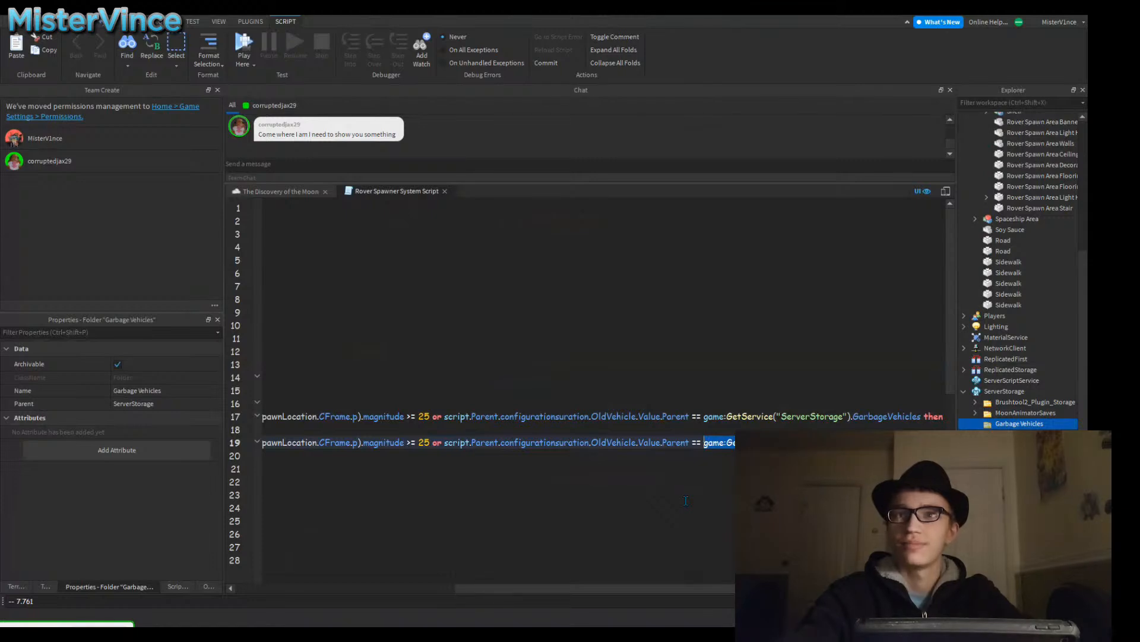
key(Up)
key(Up)
key(shift+Left)
key(shift+Left)
key(shift+Left)
key(shift+Left)
key(shift+Left)
key(shift+Left)
key(shift+Left)
key(shift+Left)
key(shift+Left)
key(shift+Left)
key(shift+Left)
key(shift+Left)
key(shift+Left)
key(shift+Left)
key(shift+Left)
key(shift+Left)
key(shift+Left)
key(shift+Left)
key(shift+Left)
key(shift+Left)
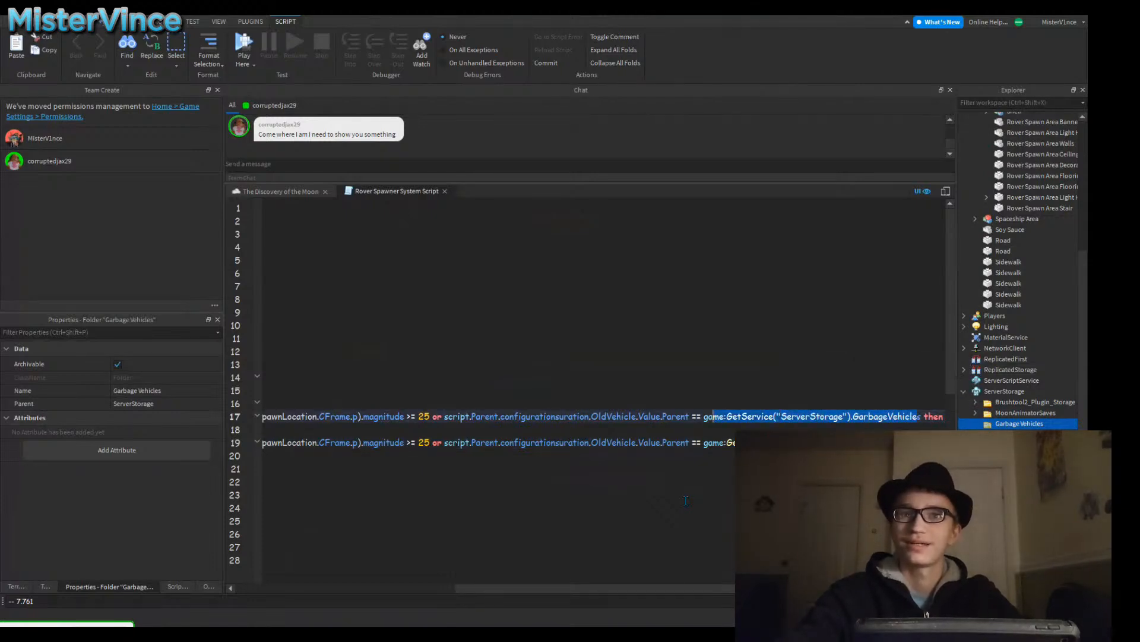
key(BackSpace)
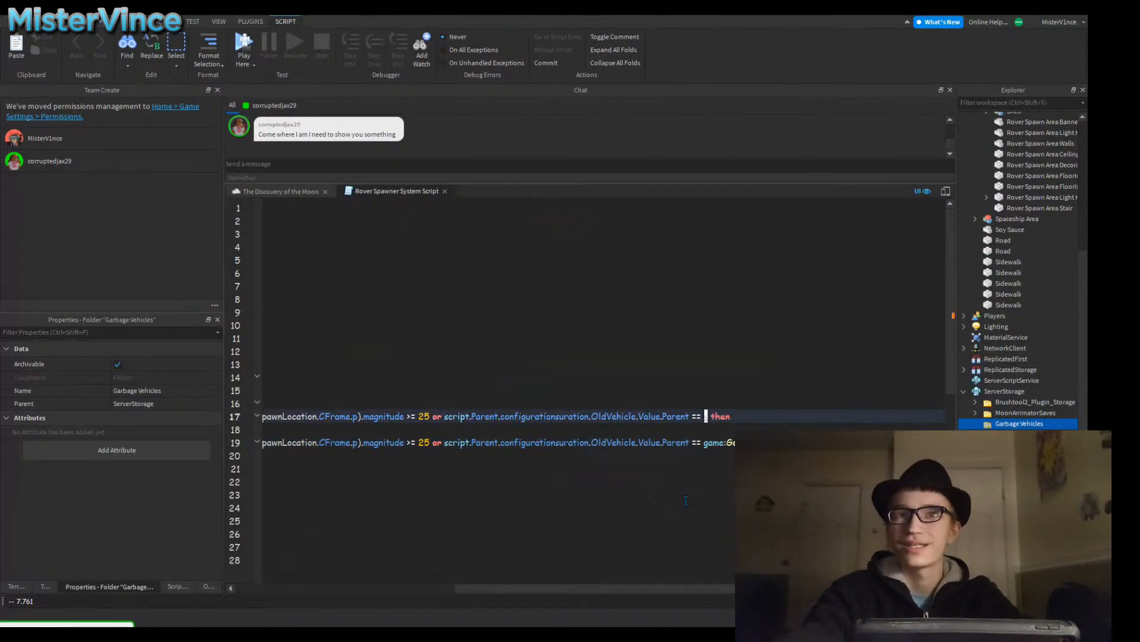
key(BackSpace)
text(game:GetService("ServerStorage")["Garbage Vehicles"])
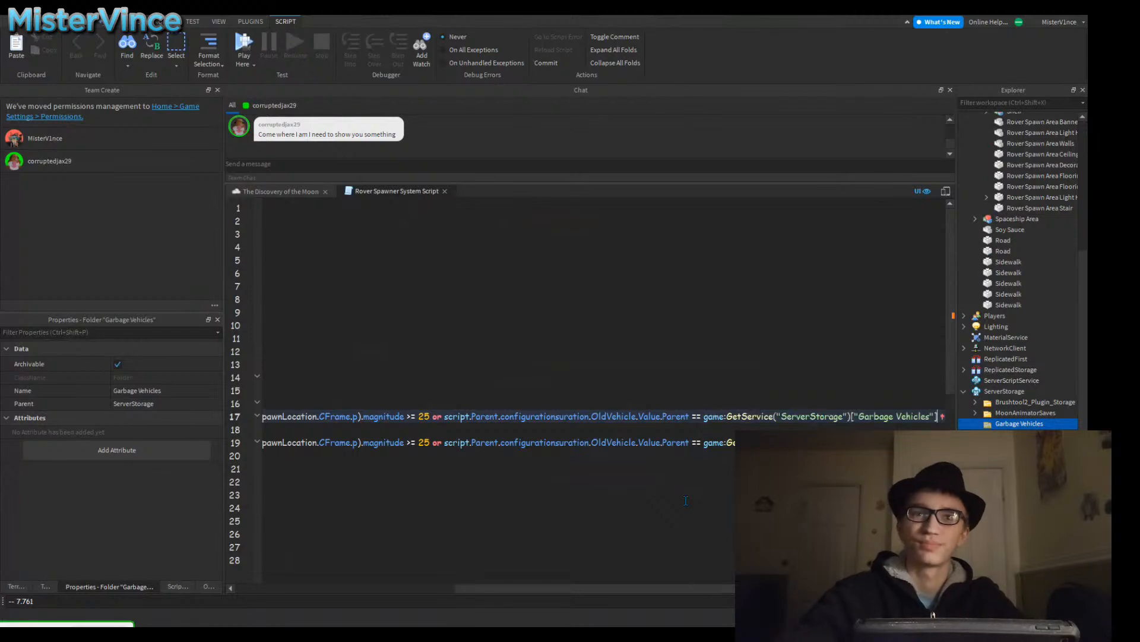
Step: Replace script.Parent.configurationsuration.OldVehicle with oldVehicle in the parent comparison after or on line 17
key(ctrl+shift+Left)
key(ctrl+shift+Left)
key(ctrl+shift+Left)
key(ctrl+shift+Left)
key(ctrl+shift+Left)
key(ctrl+shift+Left)
key(ctrl+shift+Left)
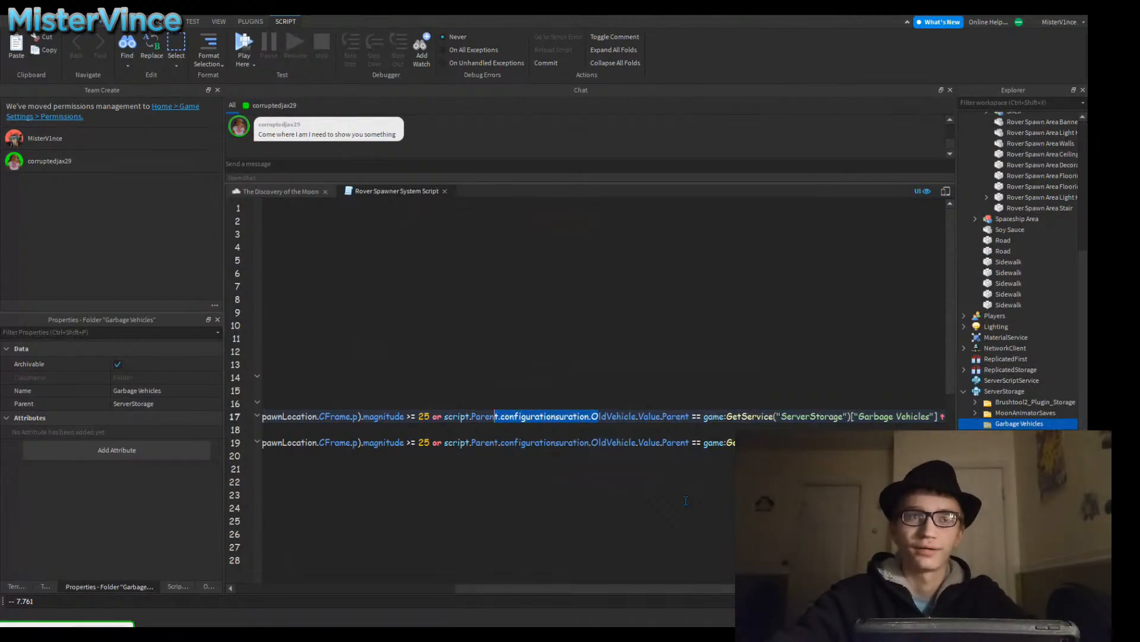
text(o)
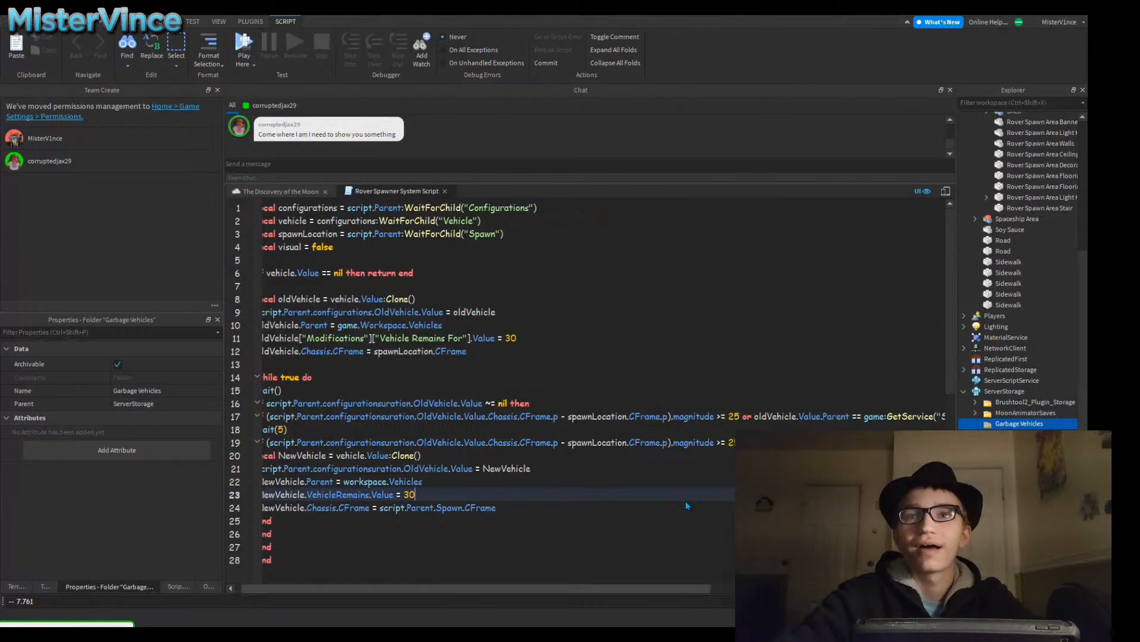
Step: Shorten the vehicle reference after or on line 19 to oldVehicle.Value, matching the parent comparison on line 17
shift+scroll(686, 500, right, 3)
key(Up)
key(Up)
key(Up)
key(Up)
key(ctrl+shift+Left)
key(ctrl+shift+Left)
key(ctrl+shift+Left)
key(ctrl+shift+Left)
key(ctrl+shift+Left)
key(ctrl+shift+Left)
key(ctrl+shift+Left)
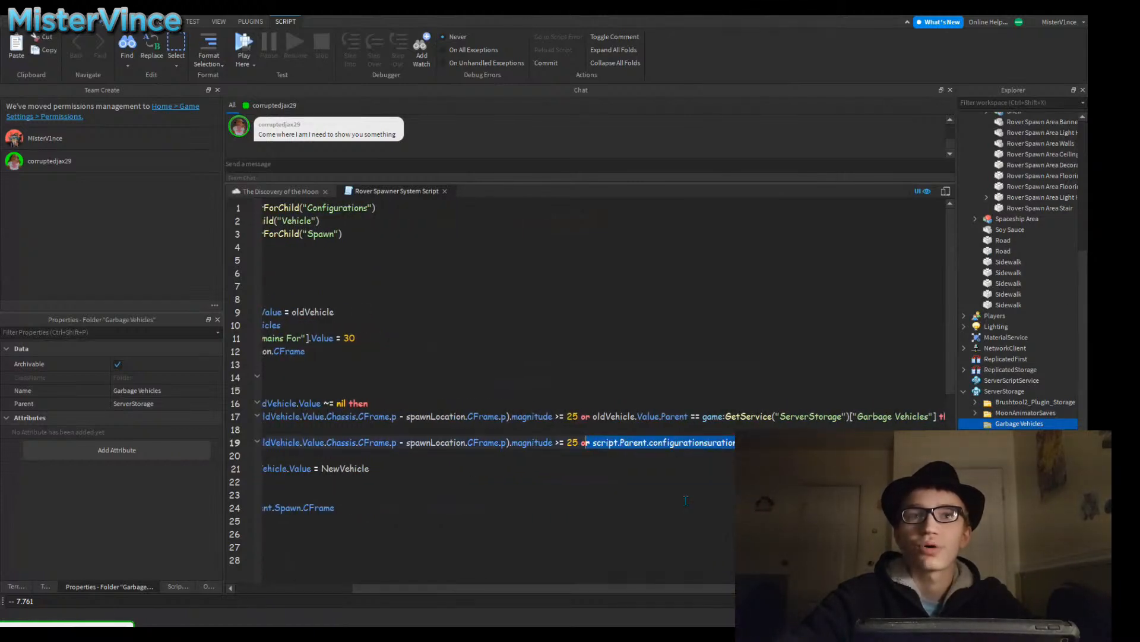
text(oldVehicle.Value)
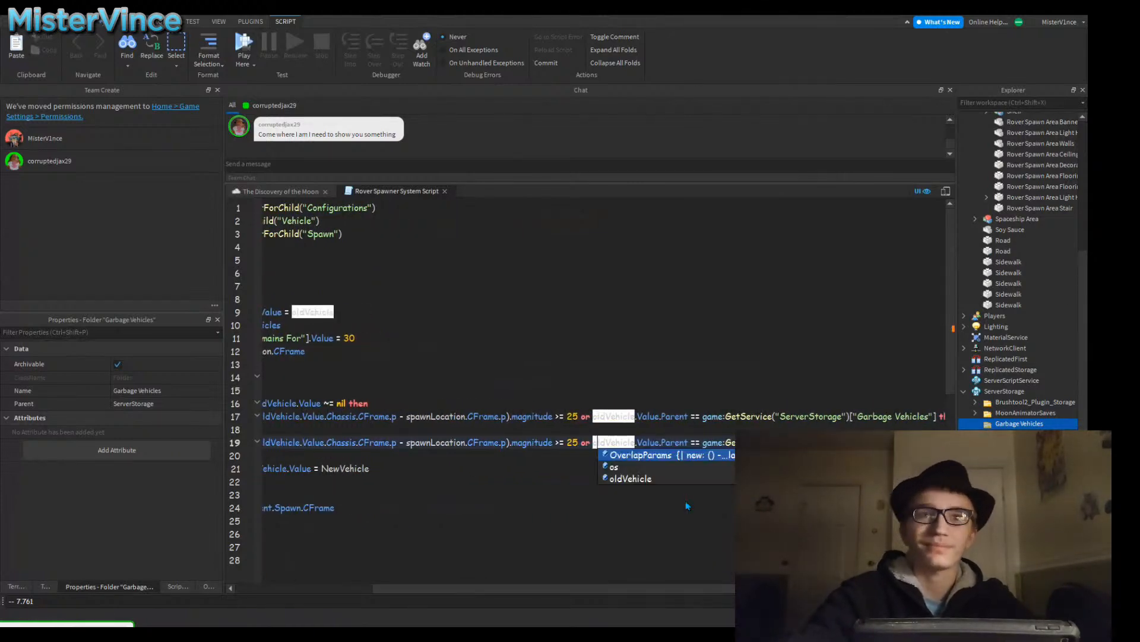
key(Escape)
Step: Change workspace to game.Workspace in the NewVehicle parent assignment on line 22
key(Down)
key(Down)
key(Down)
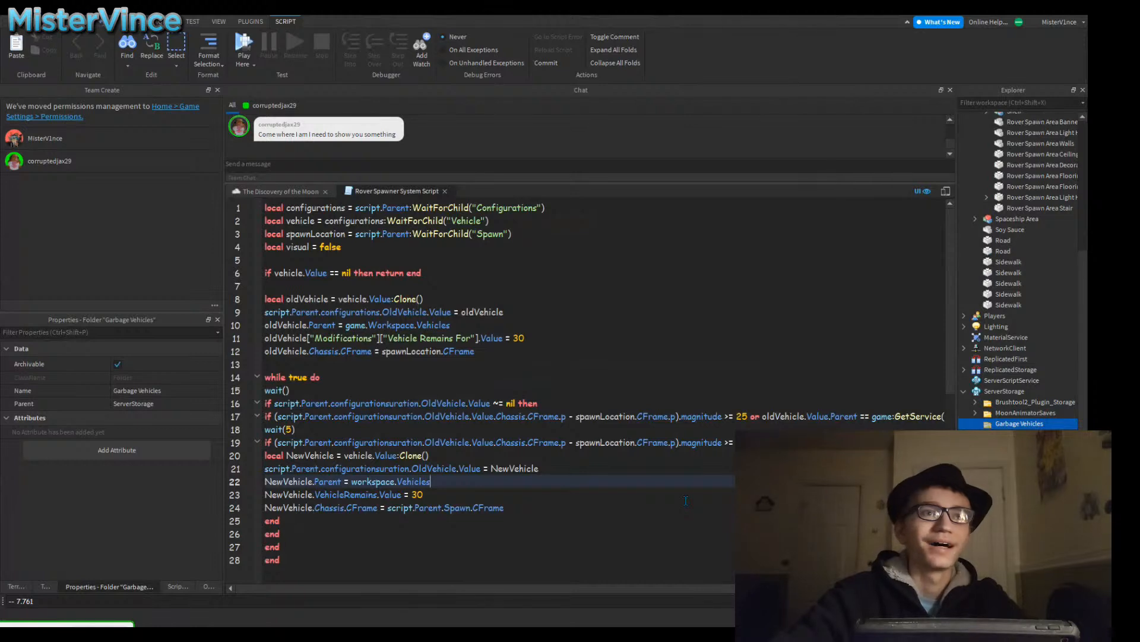
key(ctrl+Left)
key(ctrl+Left)
key(ctrl+shift+Left)
text(game)
key(Escape)
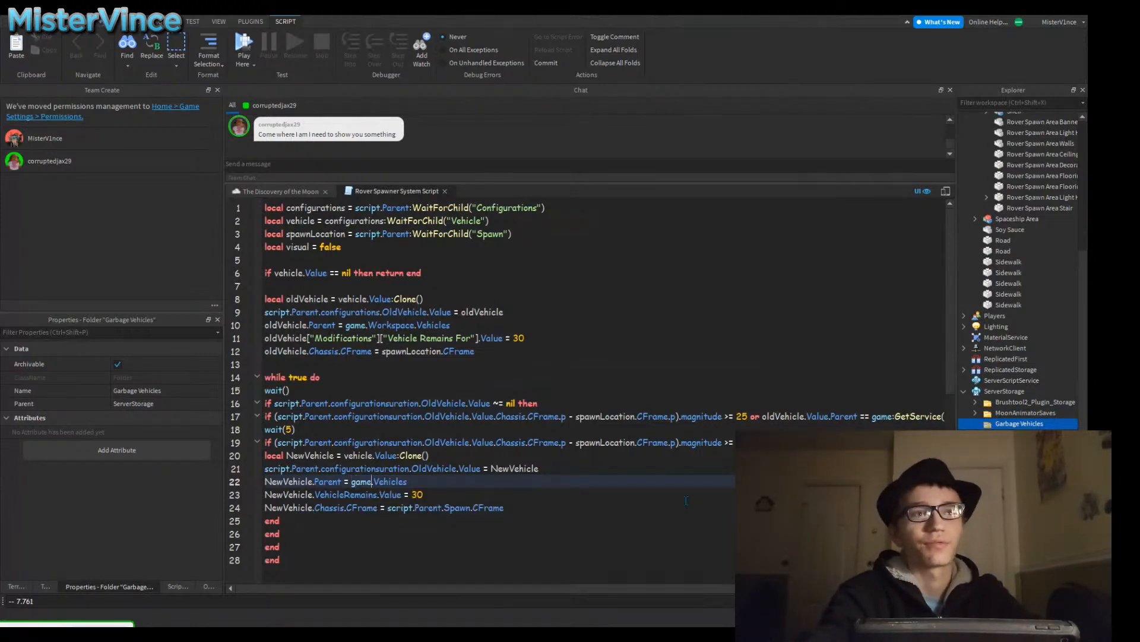
text(.Workspace)
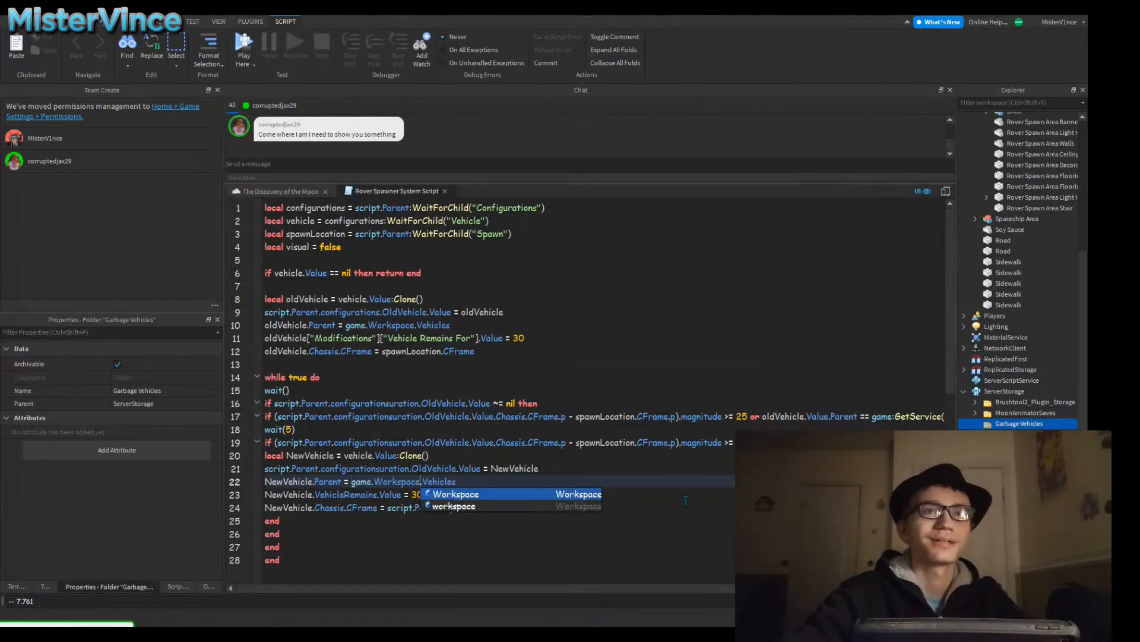
key(Escape)
Step: Compare the oldVehicle setup on lines 9 to 12 with the NewVehicle setup on lines 21 to 24
key(Up)
key(Up)
key(Up)
key(Up)
key(Up)
key(Up)
key(Up)
key(Up)
key(Up)
key(Up)
key(End)
key(shift+Up)
key(shift+Up)
key(shift+Up)
key(shift+Home)
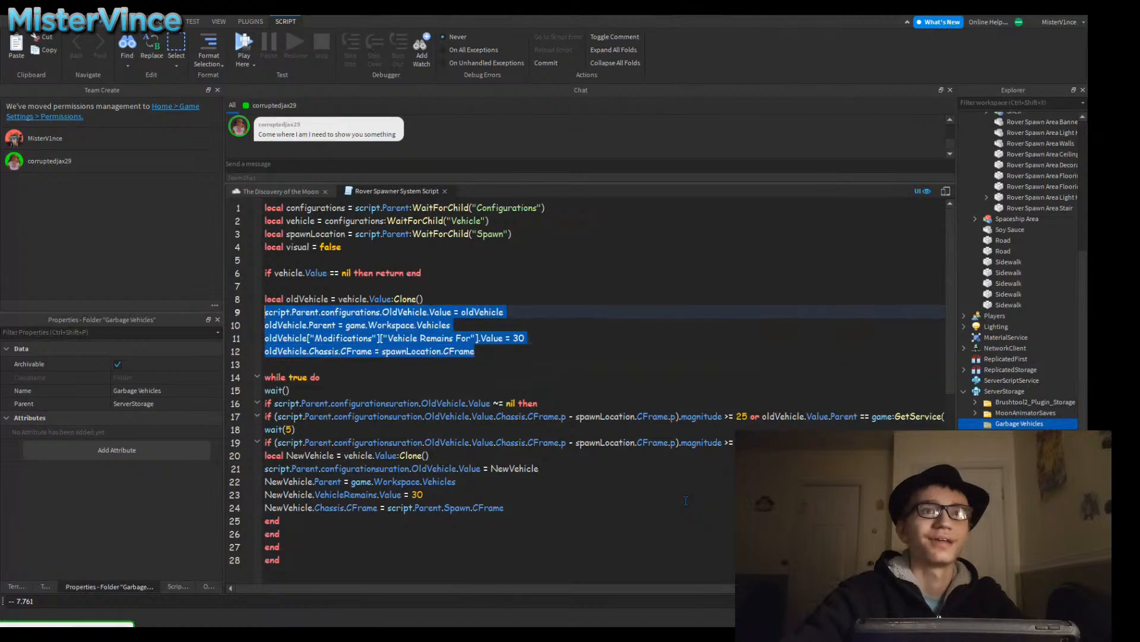
key(Down)
key(Down)
key(Down)
key(Down)
key(Down)
key(Down)
key(Down)
key(Down)
key(Down)
key(Down)
key(Down)
key(Down)
key(Down)
key(Down)
key(Down)
key(End)
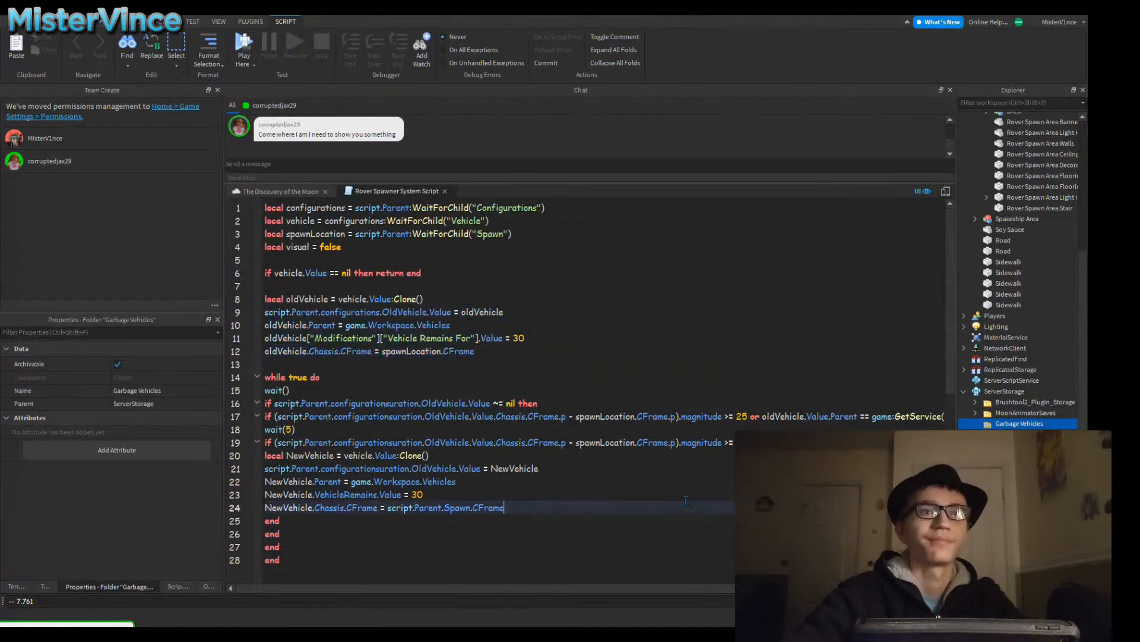
key(shift+Up)
key(shift+Up)
key(shift+Up)
key(shift+Up)
key(shift+Home)
key(shift+Down)
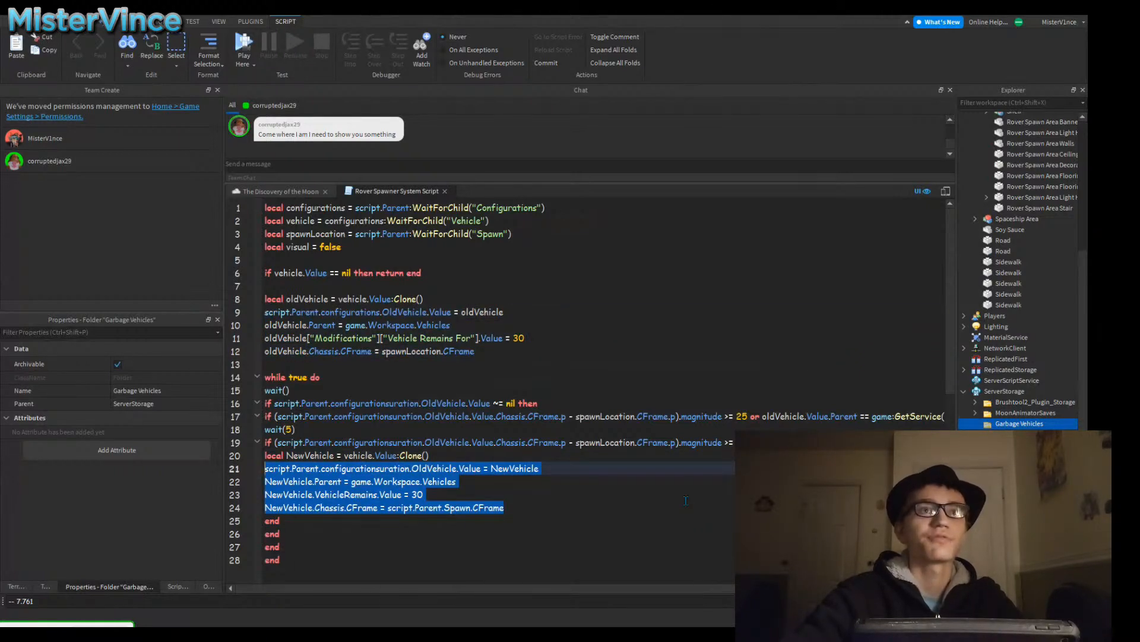
Step: Replace script.Parent.configurations.OldVehicle with oldVehicle in the value assignment on line 9
key(Up)
key(Up)
key(Up)
key(Up)
key(Up)
key(Up)
key(Up)
key(Up)
key(Up)
key(Up)
key(Up)
key(Up)
key(Home)
key(ctrl+shift+Right)
key(ctrl+shift+Right)
key(ctrl+shift+Right)
key(ctrl+shift+Right)
key(ctrl+shift+Right)
key(ctrl+shift+Right)
text(o)
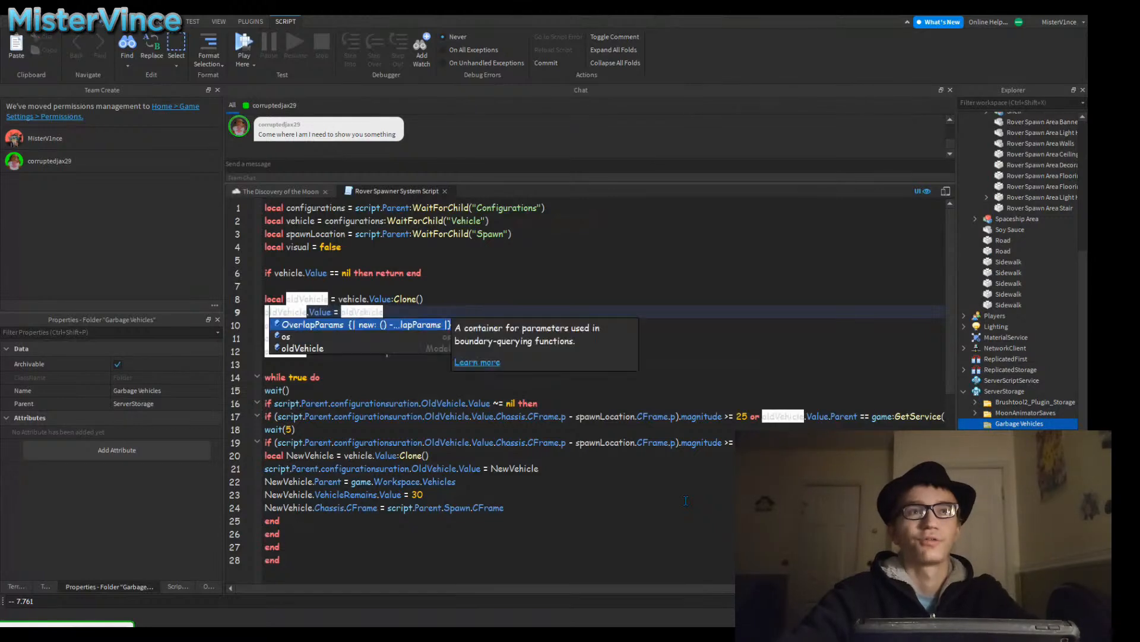
key(Escape)
Step: Replace the NewVehicle setup on lines 20 to 24 with a copy of the oldVehicle setup on lines 8 to 12
key(Up)
key(Up)
key(Down)
key(Down)
key(Down)
key(Down)
key(Down)
key(End)
key(shift+Up)
key(shift+Up)
key(shift+Home)
key(shift+Up)
key(shift+Up)
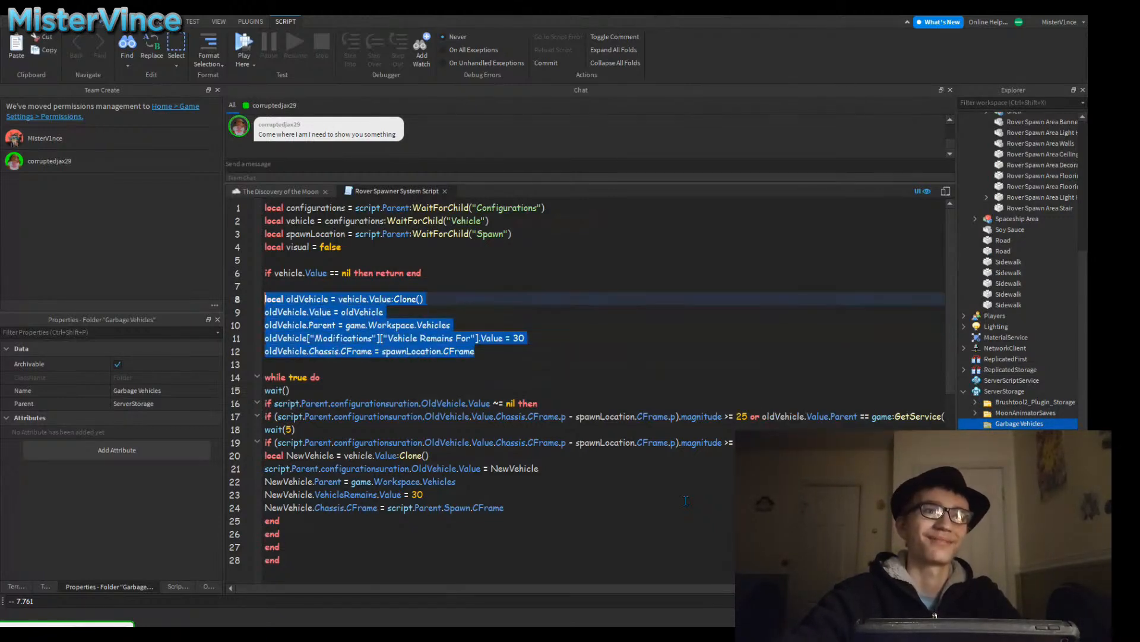
key(shift+Down)
key(shift+Up)
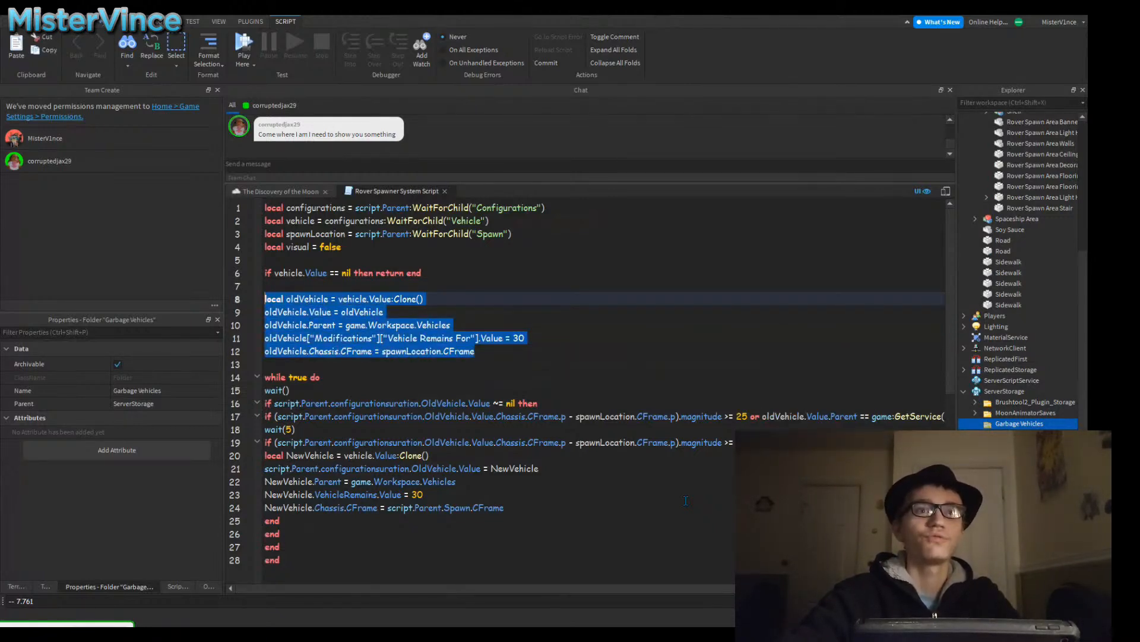
key(ctrl+c)
click(685, 501)
key(shift+Up)
key(shift+Up)
key(shift+Up)
key(shift+Up)
key(shift+Home)
key(shift+Up)
key(shift+Down)
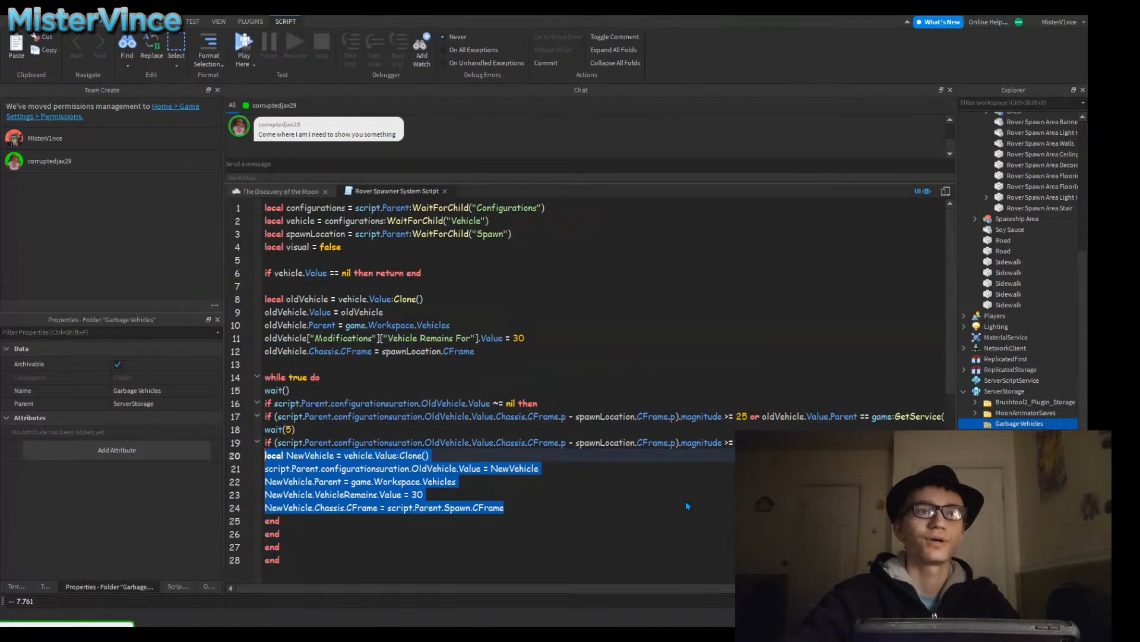
key(ctrl+v)
Step: Rename oldVehicle to newVehicle in the local declaration on line 20 and at the start of line 21
double_click(300, 455)
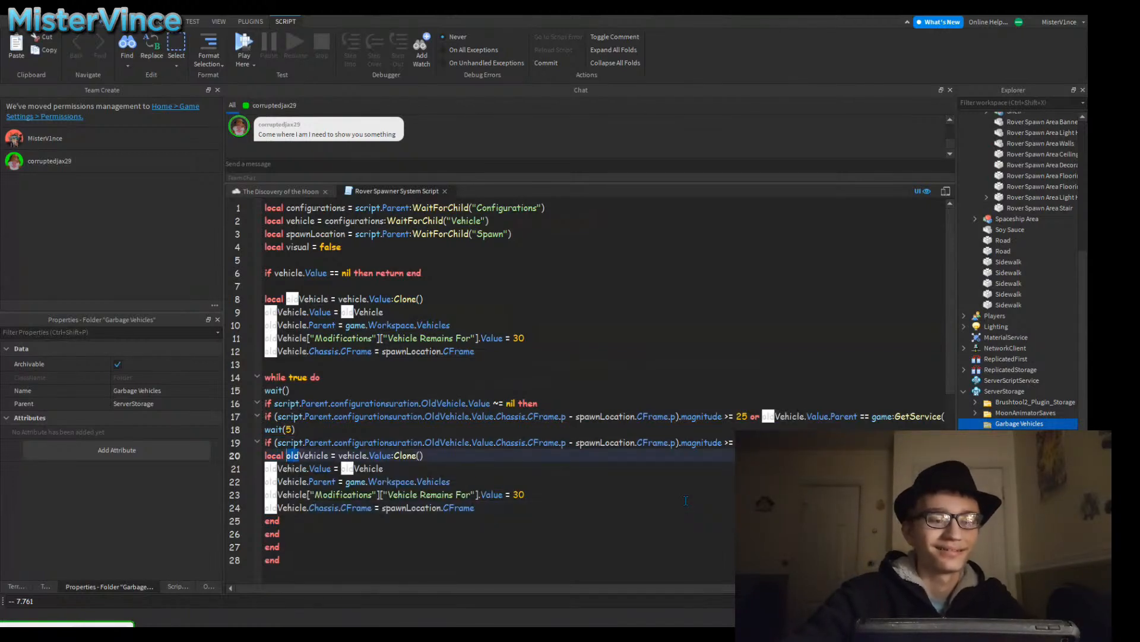
text(new)
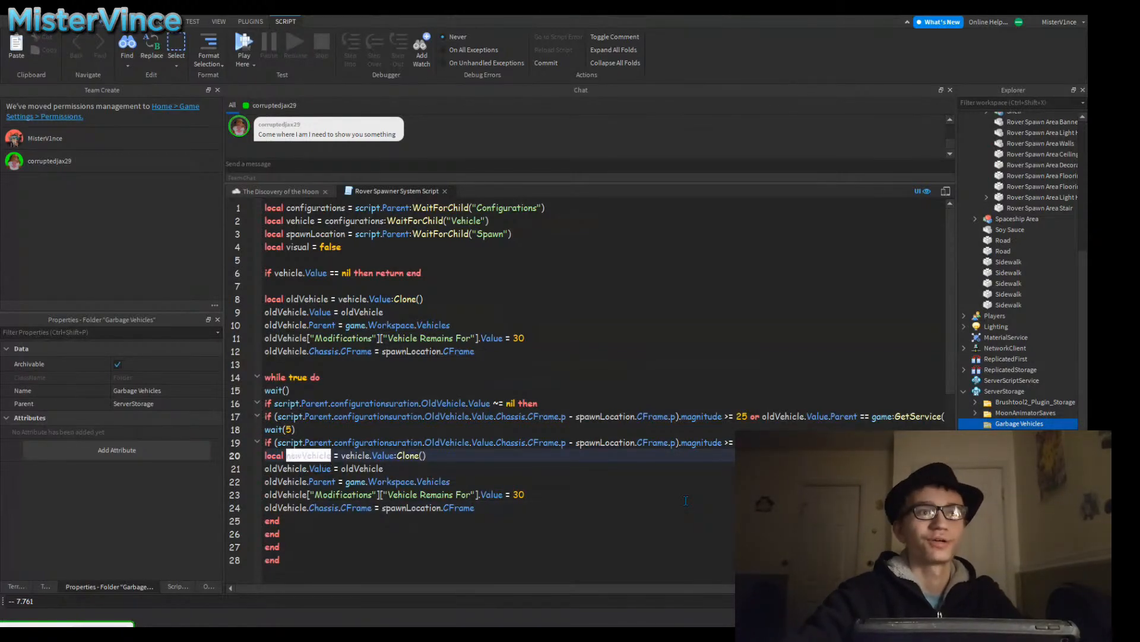
key(ctrl+Left)
key(ctrl+shift+Right)
key(ctrl+c)
key(Down)
key(Home)
key(ctrl+shift+Right)
key(ctrl+v)
Step: Replace oldVehicle with newVehicle in the Parent, Modifications and Chassis.CFrame assignments on lines 22 to 24
key(Down)
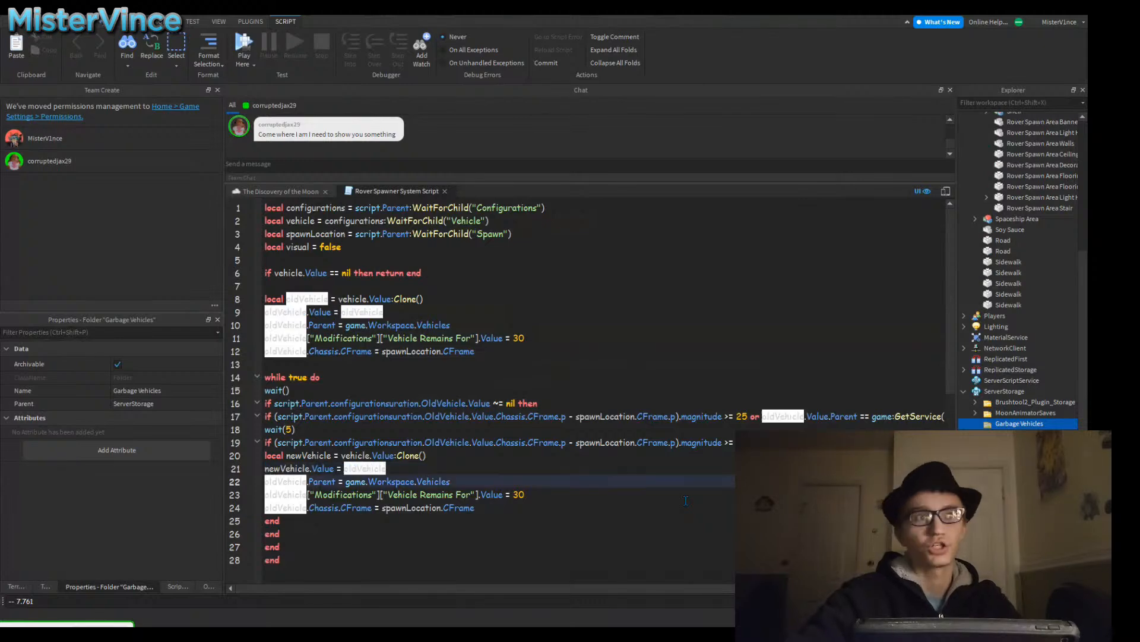
key(Home)
key(ctrl+shift+Right)
key(ctrl+v)
key(Down)
key(Home)
key(ctrl+shift+Right)
key(ctrl+v)
key(Down)
key(Home)
key(ctrl+shift+Right)
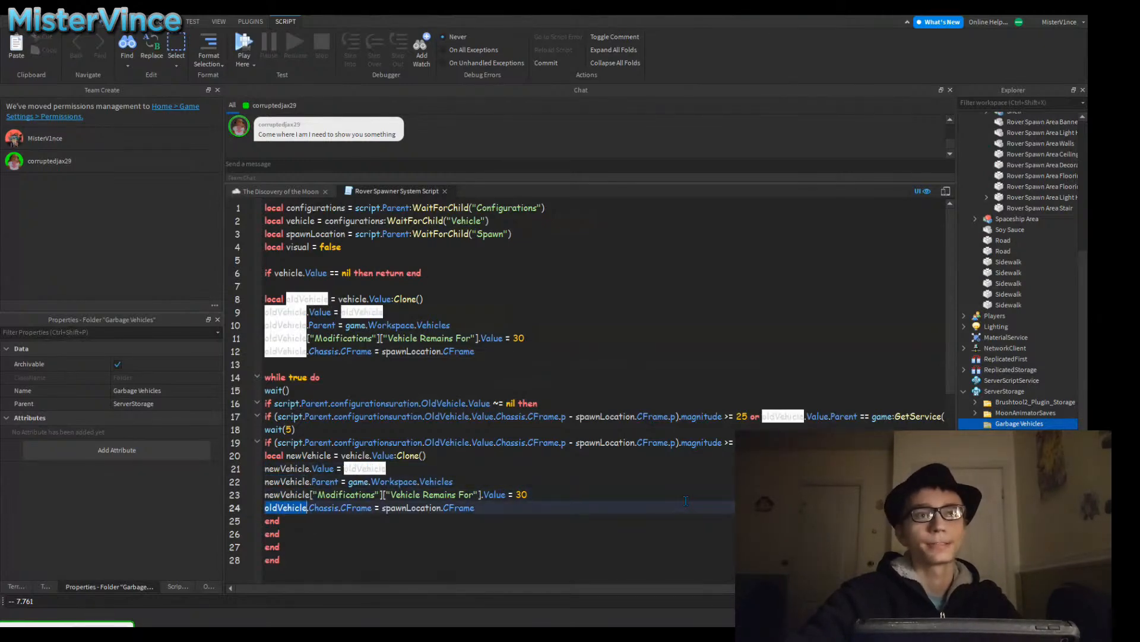
key(ctrl+v)
scroll(686, 500, down, 3)
scroll(686, 500, up, 3)
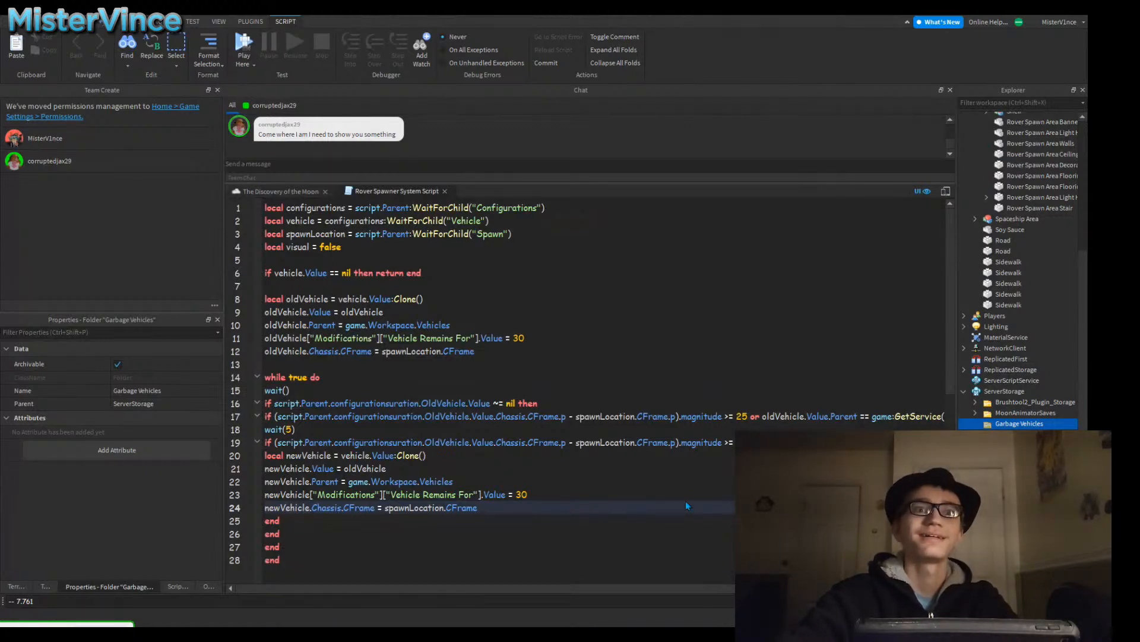
Step: Return to the place's 3D view and publish the place with the Rover Spawner System Script changes committed
key(ctrl+Tab)
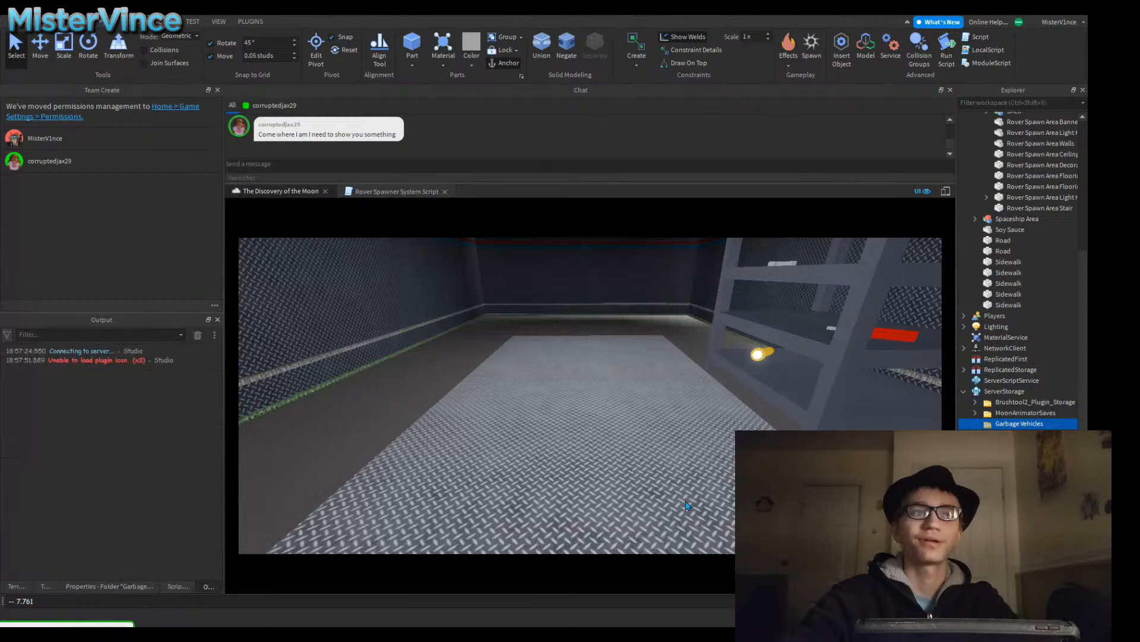
right_drag(685, 501, 685, 500)
key(s)
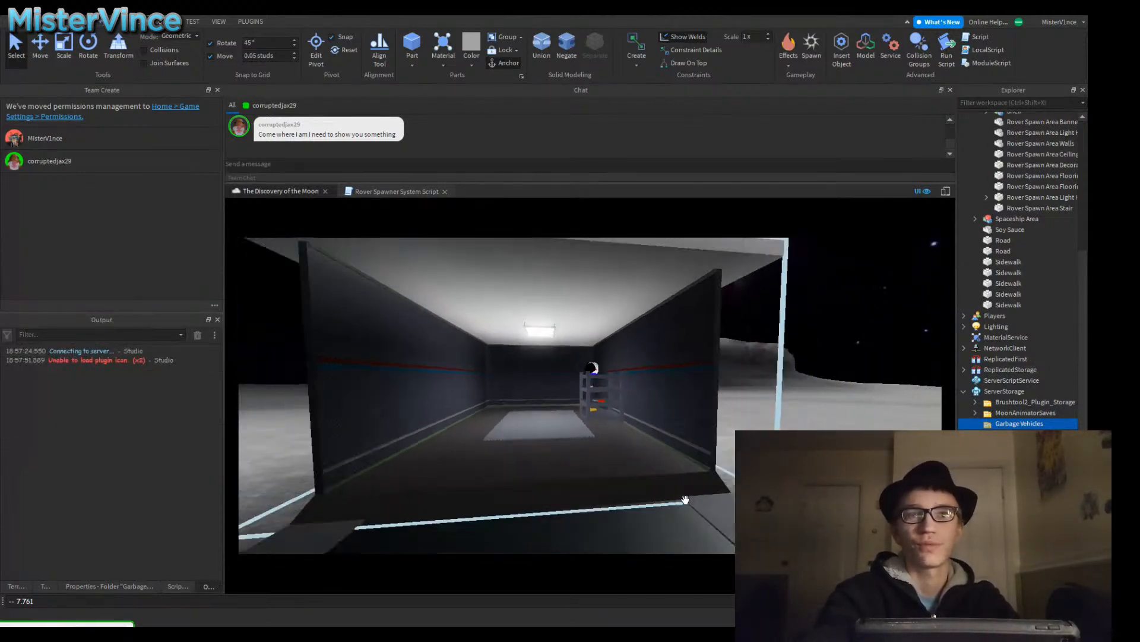
key(alt+p)
key(Tab)
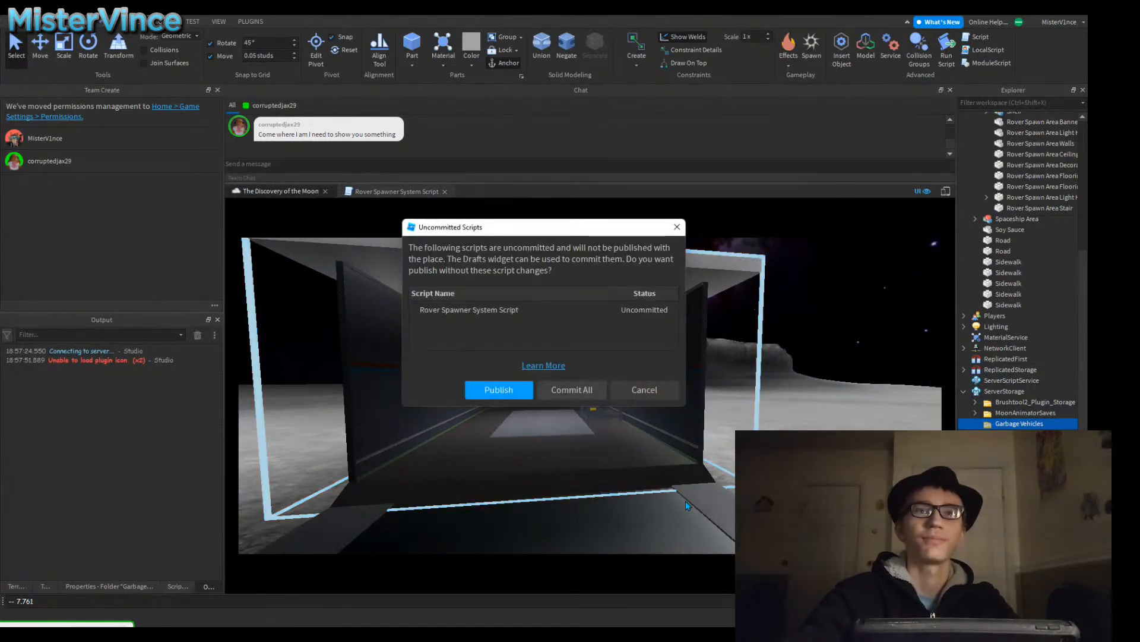
key(Return)
key(Escape)
key(Escape)
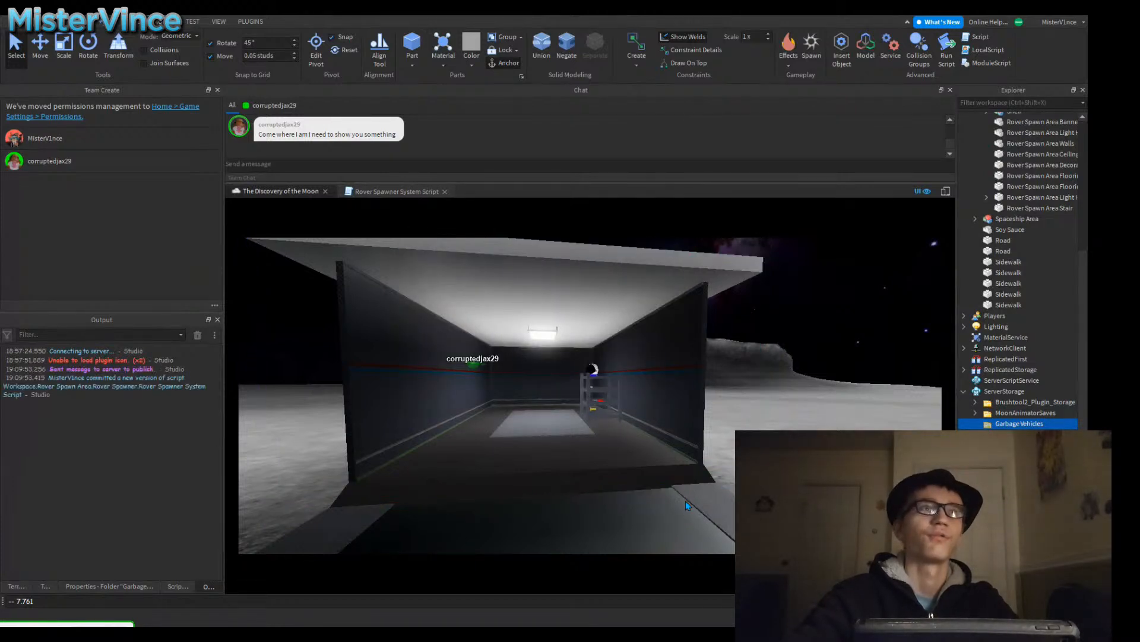
Step: Playtest the place, walk the character into the rover spawn area, and check the output for script errors
click(193, 21)
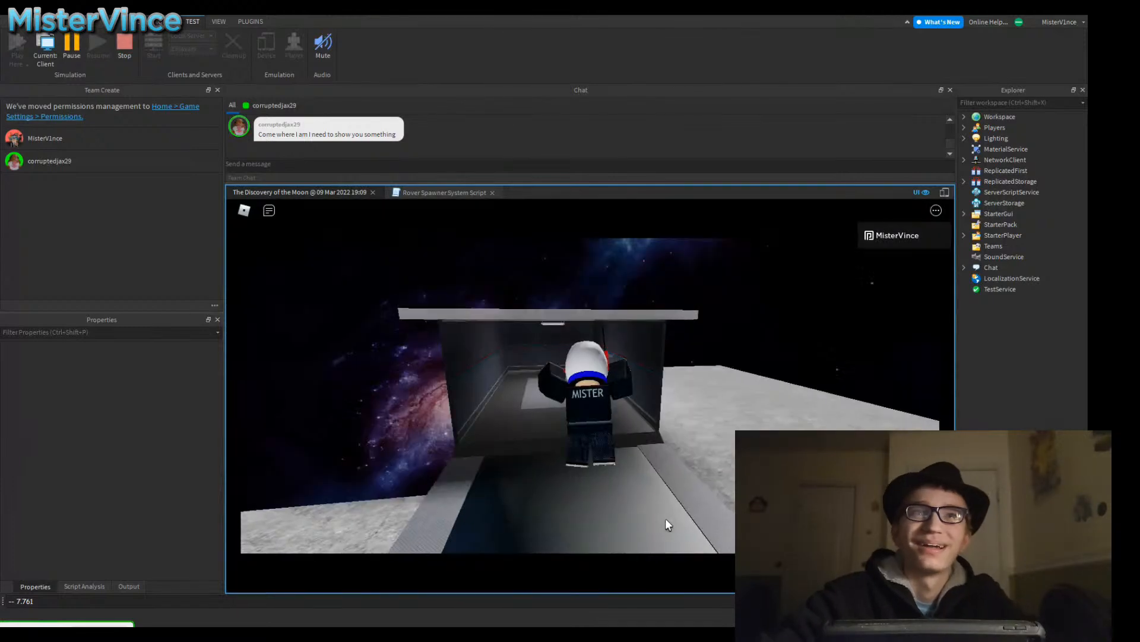
key(w)
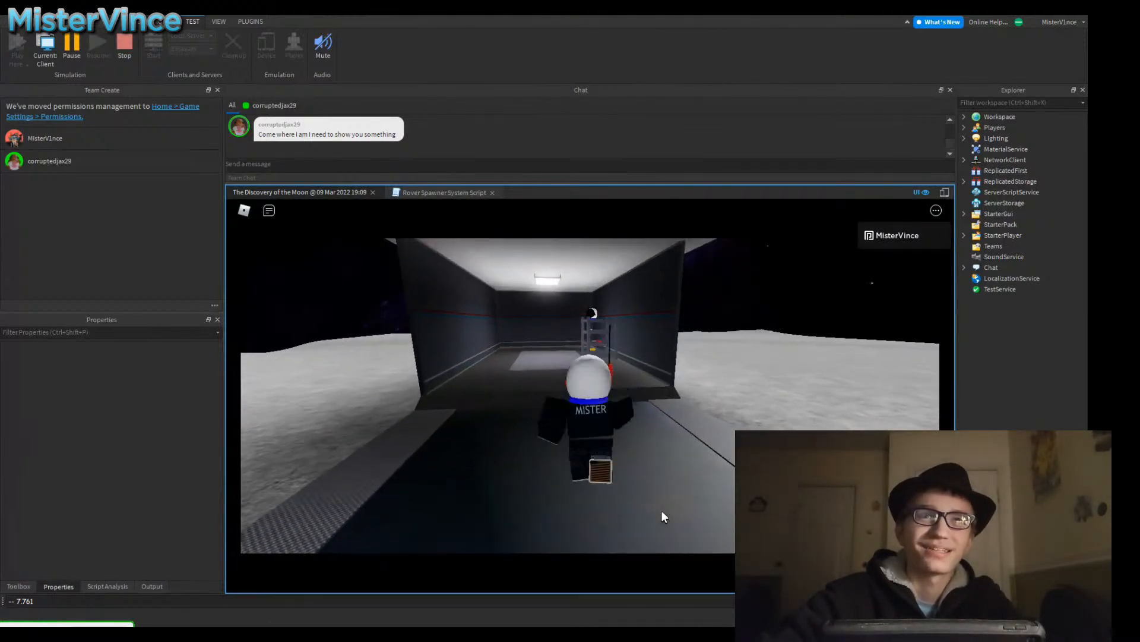
key(w)
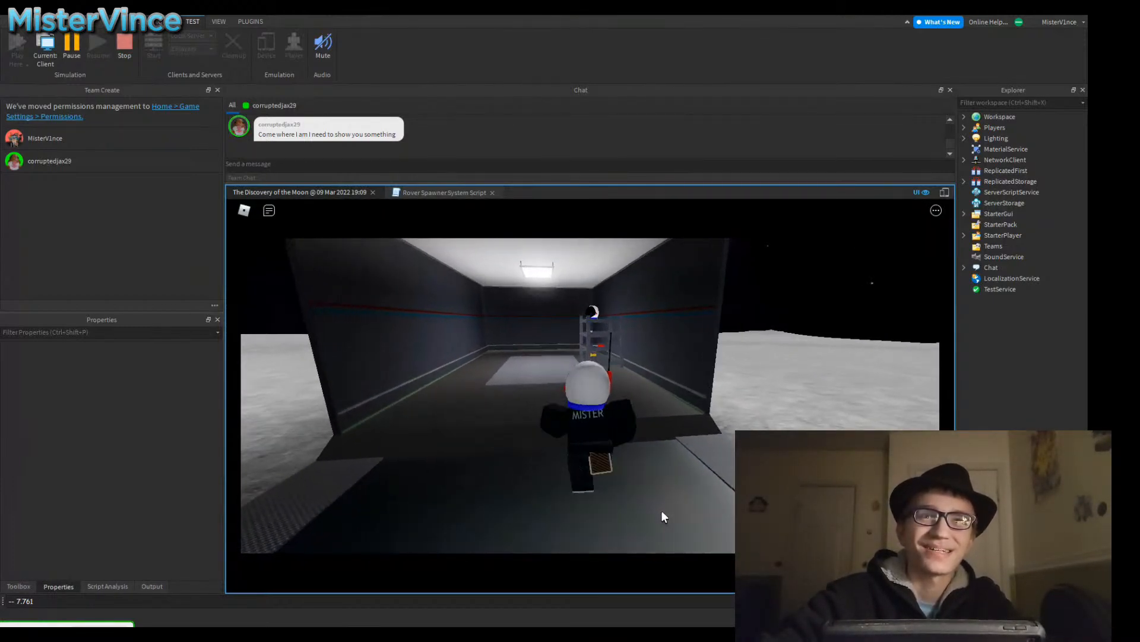
key(w)
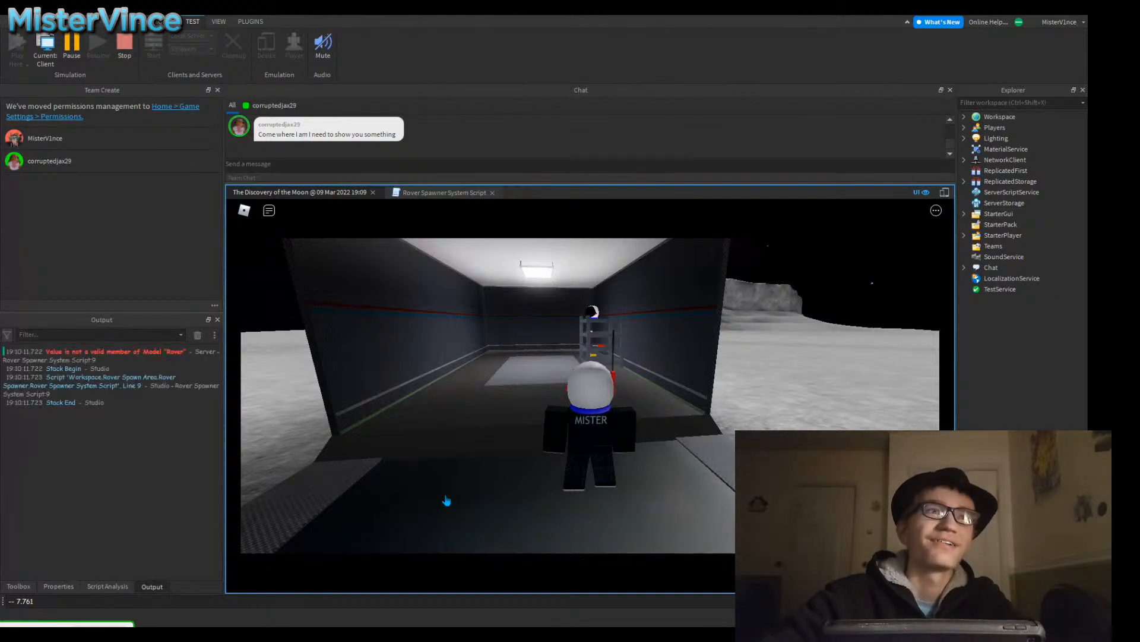
key(w)
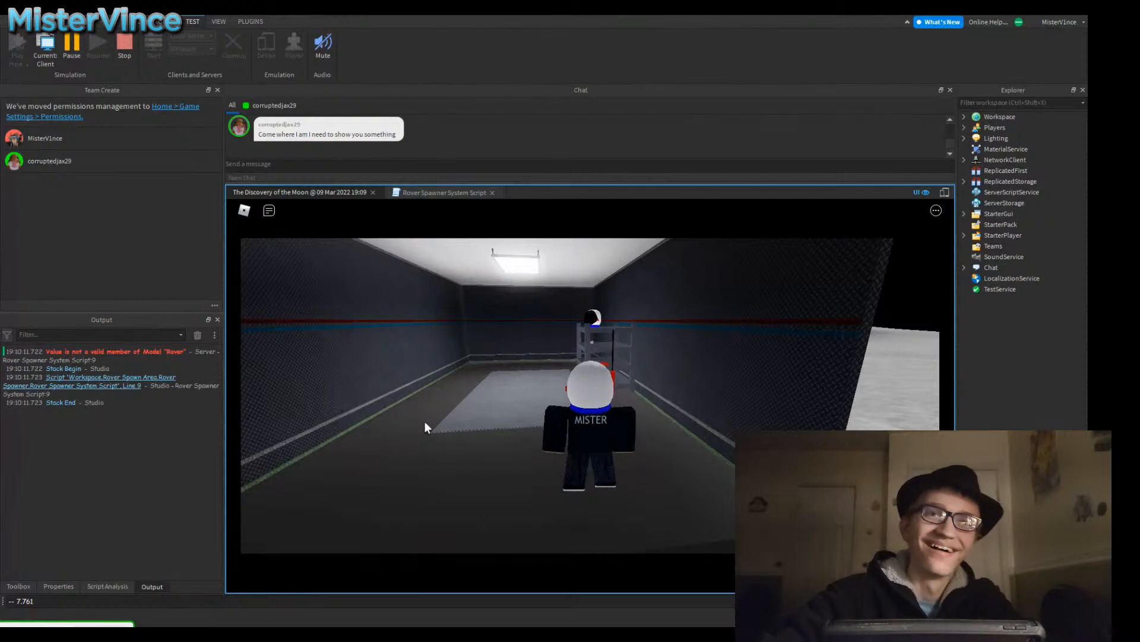
Step: Look around outside the rover spawn area towards the spaceship with the free camera and end the playtest
key(d)
right_drag(425, 422, 425, 422)
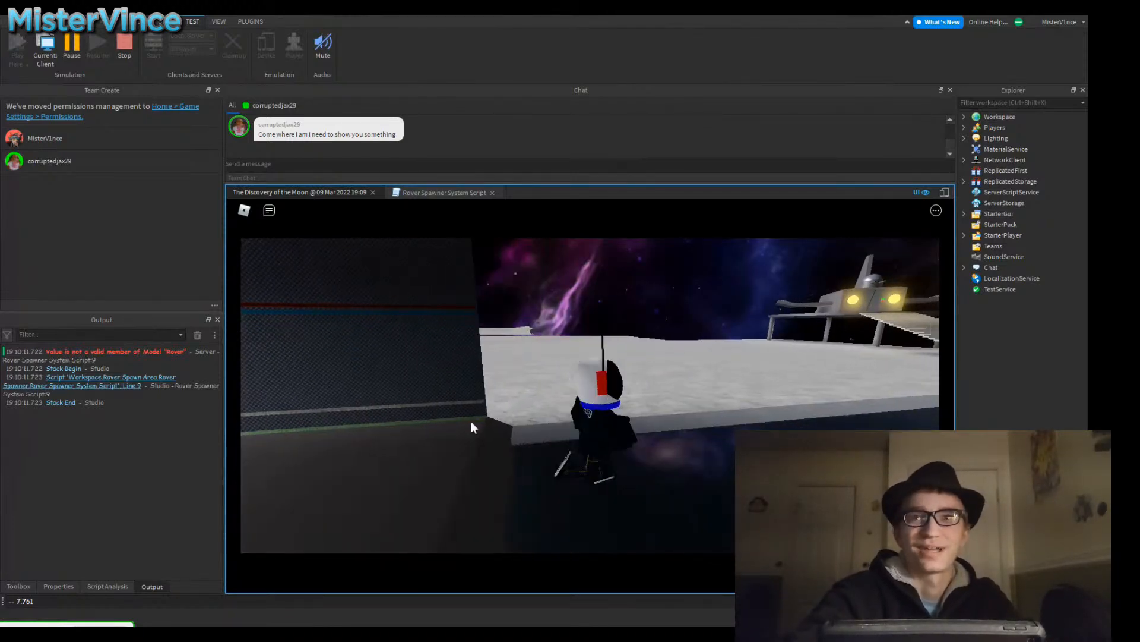
key(shift+p)
key(d)
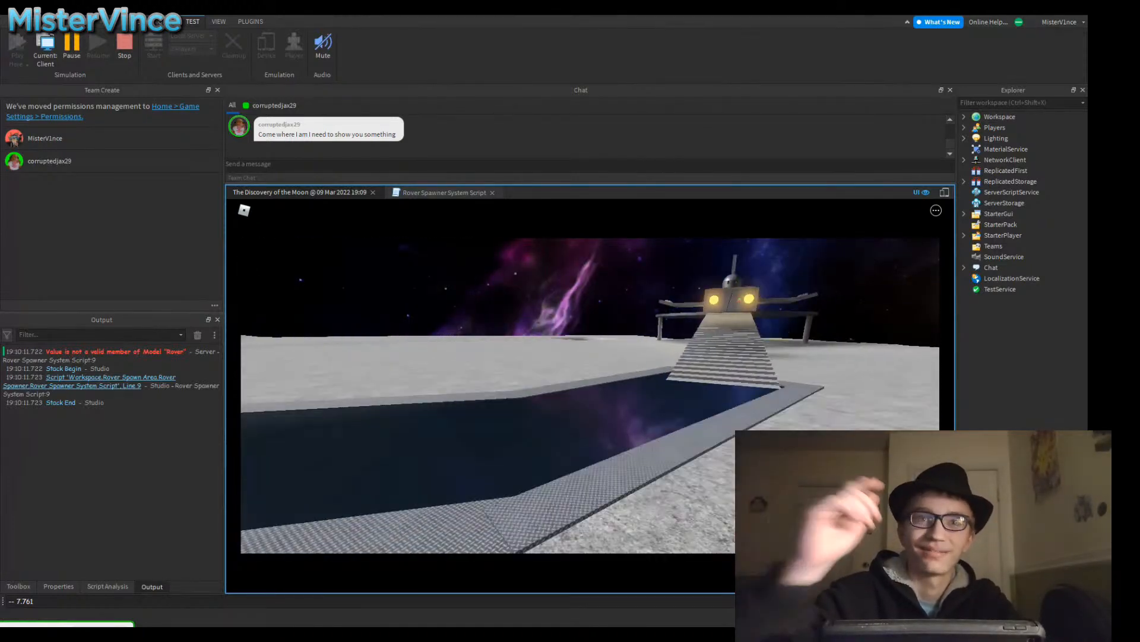
key(s)
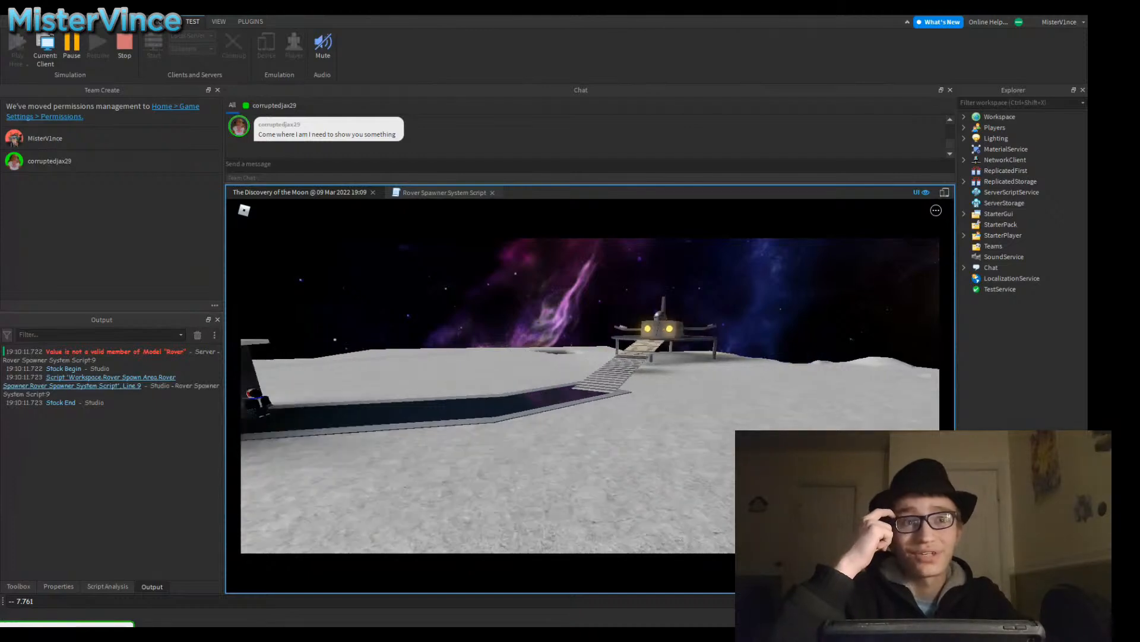
key(w)
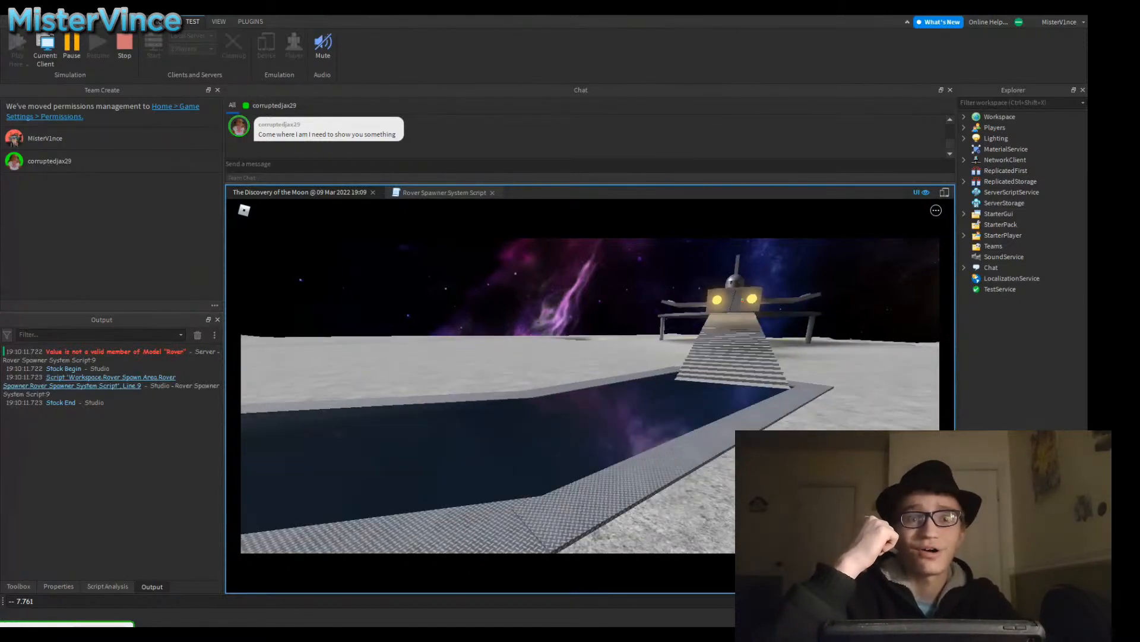
key(q)
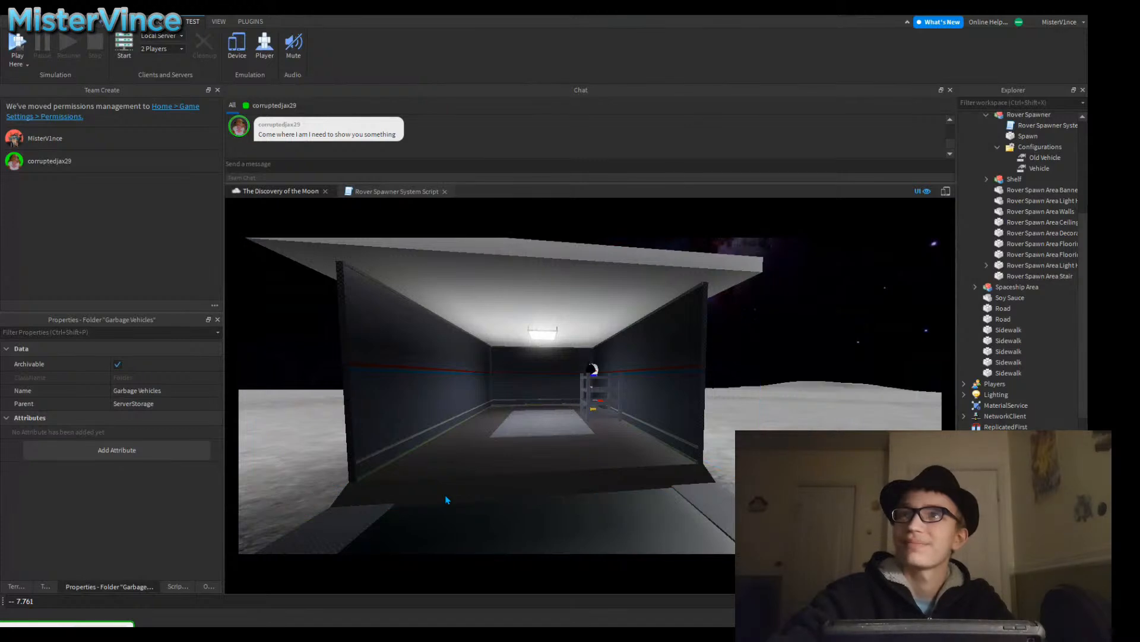
Step: Reopen the Rover Spawner System Script and examine the oldVehicle declaration and value assignment on lines 8 and 9 against the output
scroll(1028, 202, up, 5)
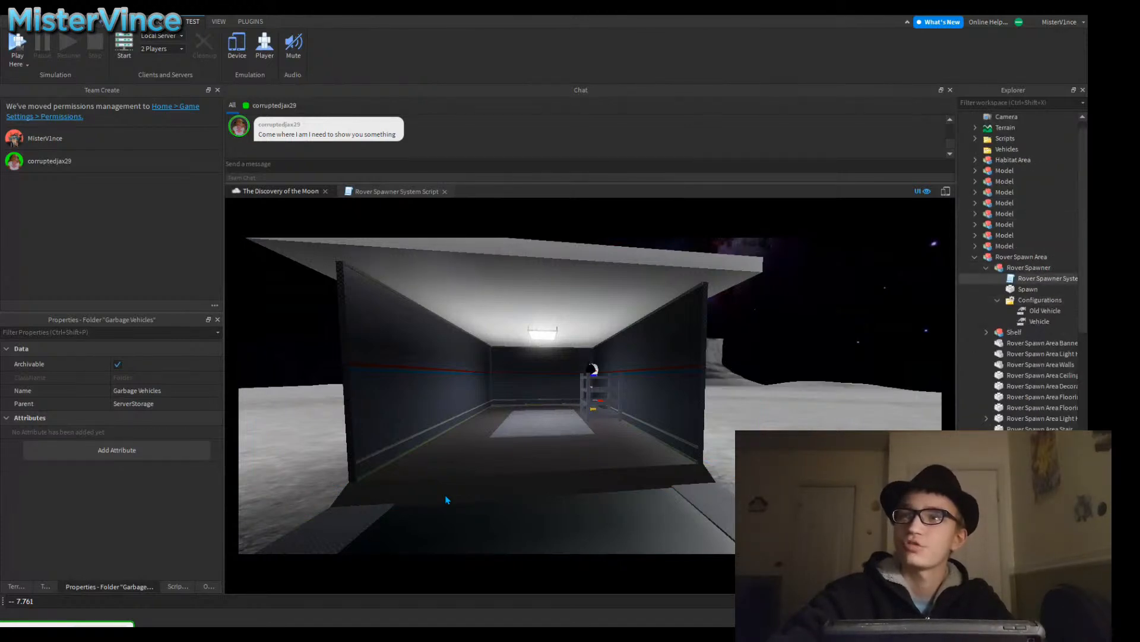
double_click(1046, 278)
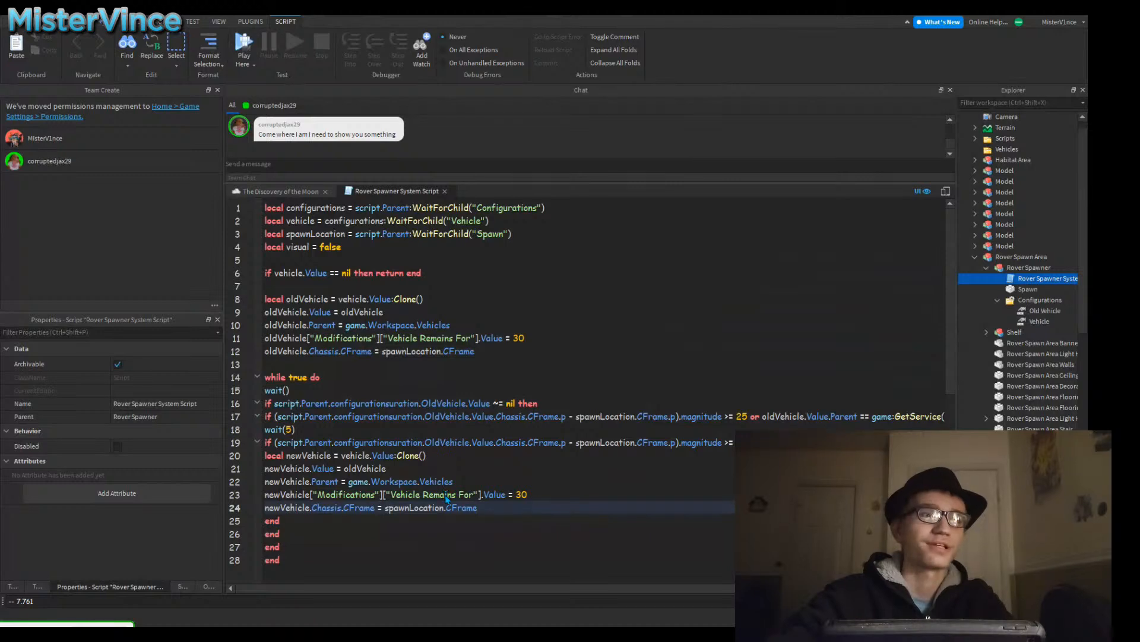
click(209, 586)
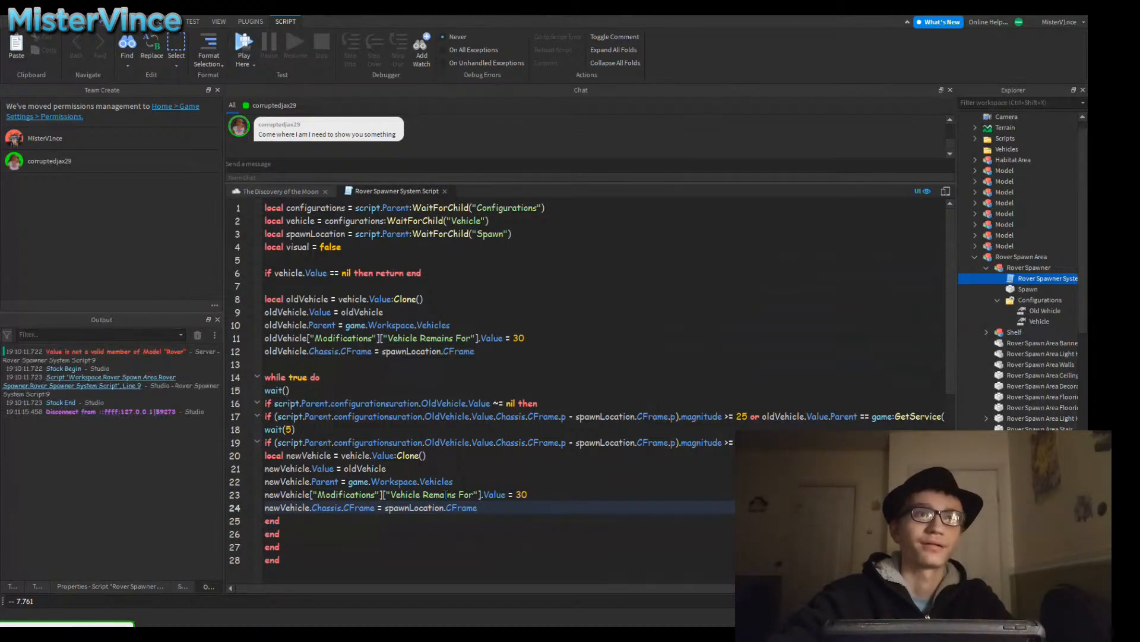
click(111, 377)
click(368, 311)
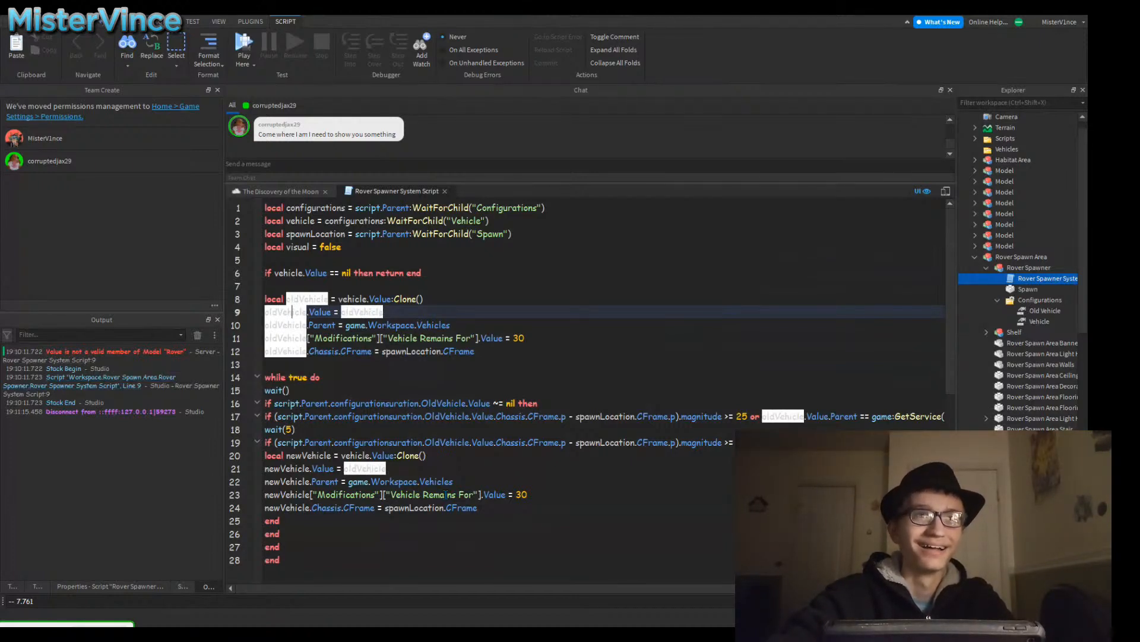
double_click(307, 299)
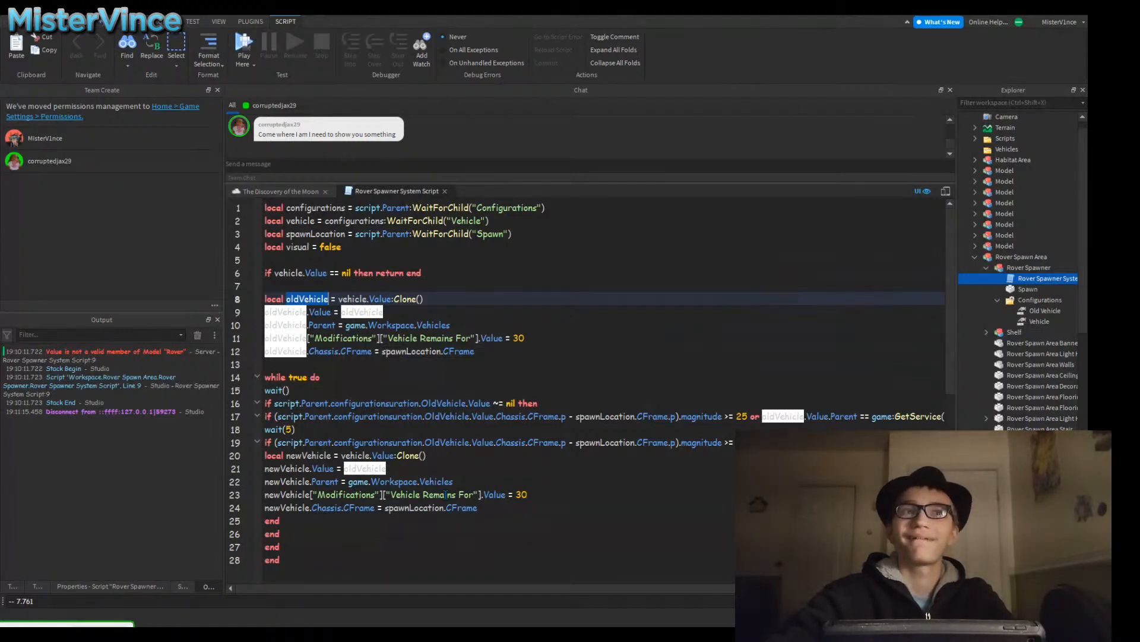
key(End)
key(Right)
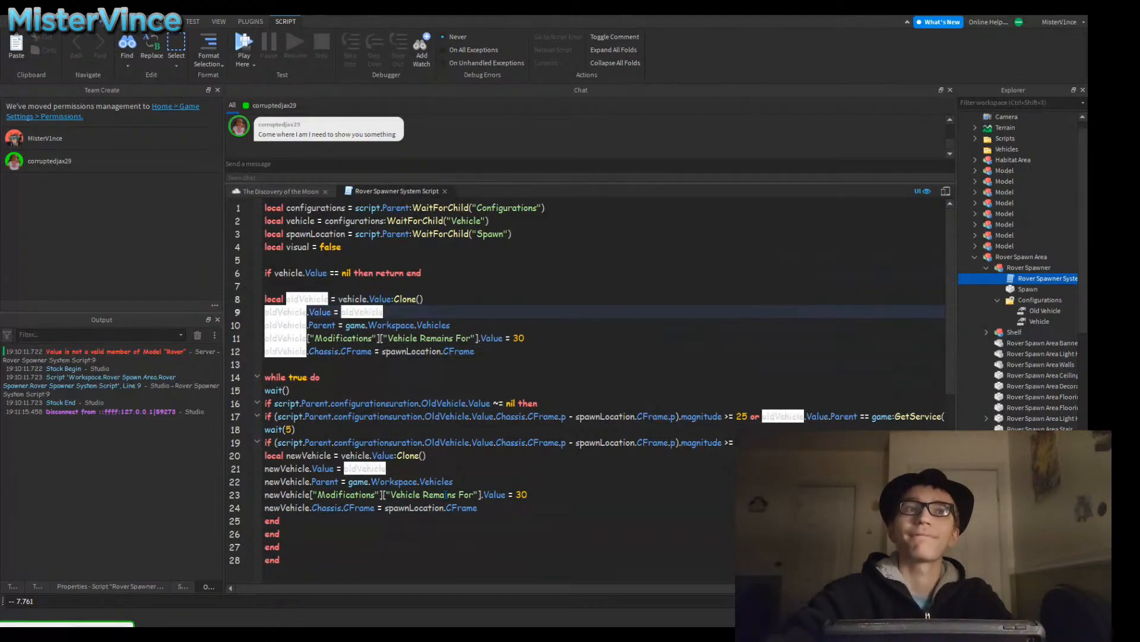
key(ctrl+shift+Right)
key(Left)
key(Left)
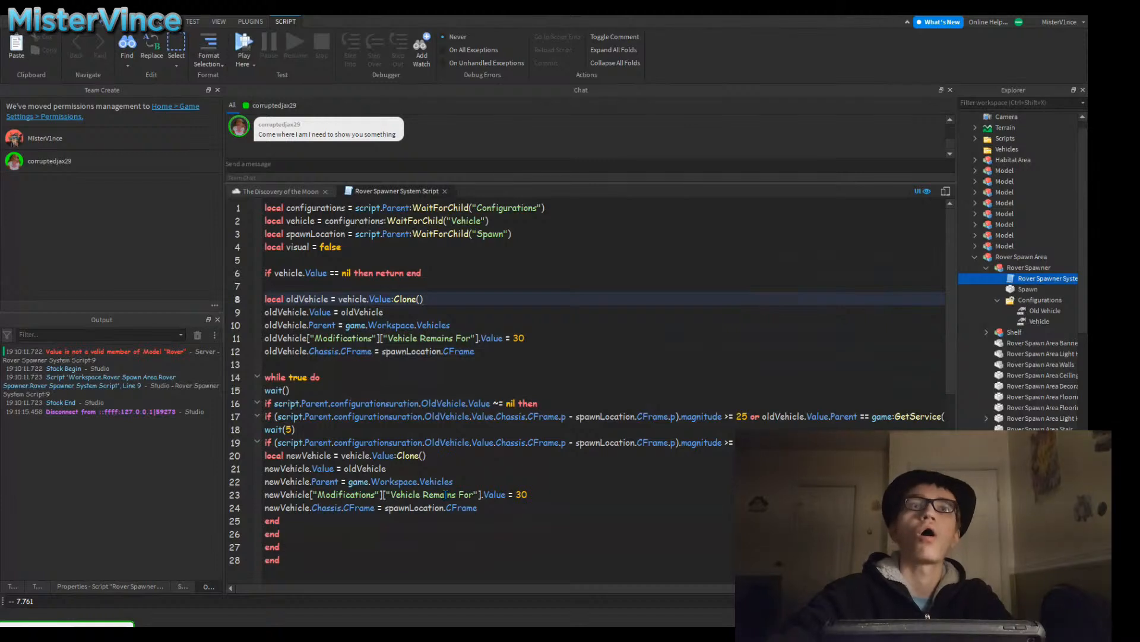
Step: Duplicate the vehicle declaration on line 2 onto a new line directly below it
key(Up)
key(Up)
key(Up)
key(Up)
key(Up)
key(Up)
key(shift+Home)
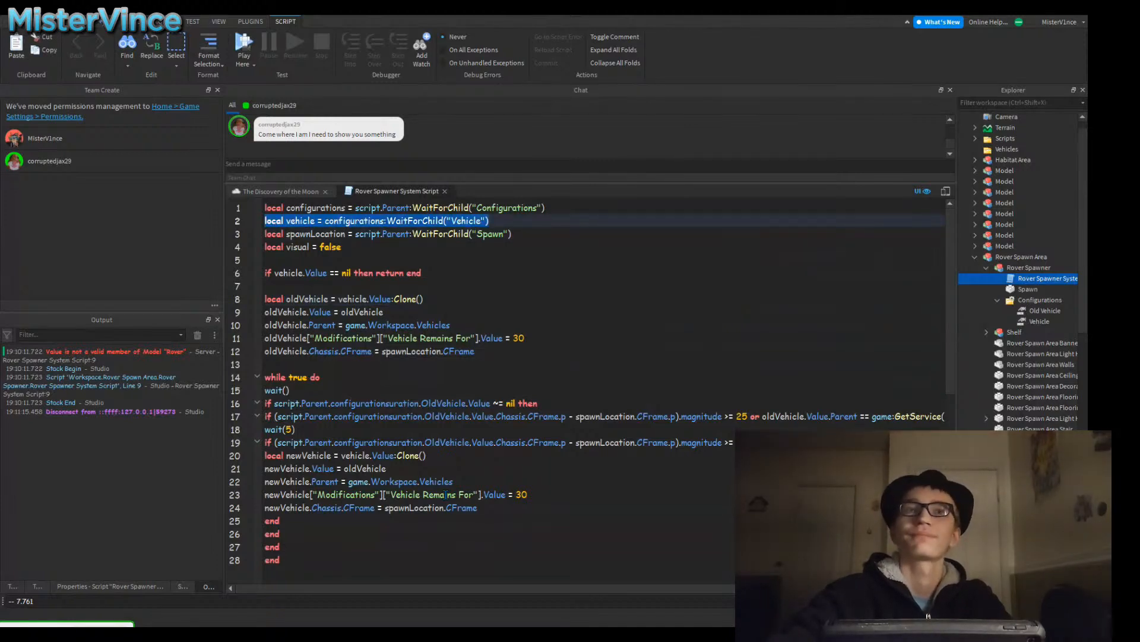
key(ctrl+c)
key(Right)
key(Return)
key(ctrl+v)
Step: Rename the variable in the duplicated declaration on line 3 to oldVehicle
key(Home)
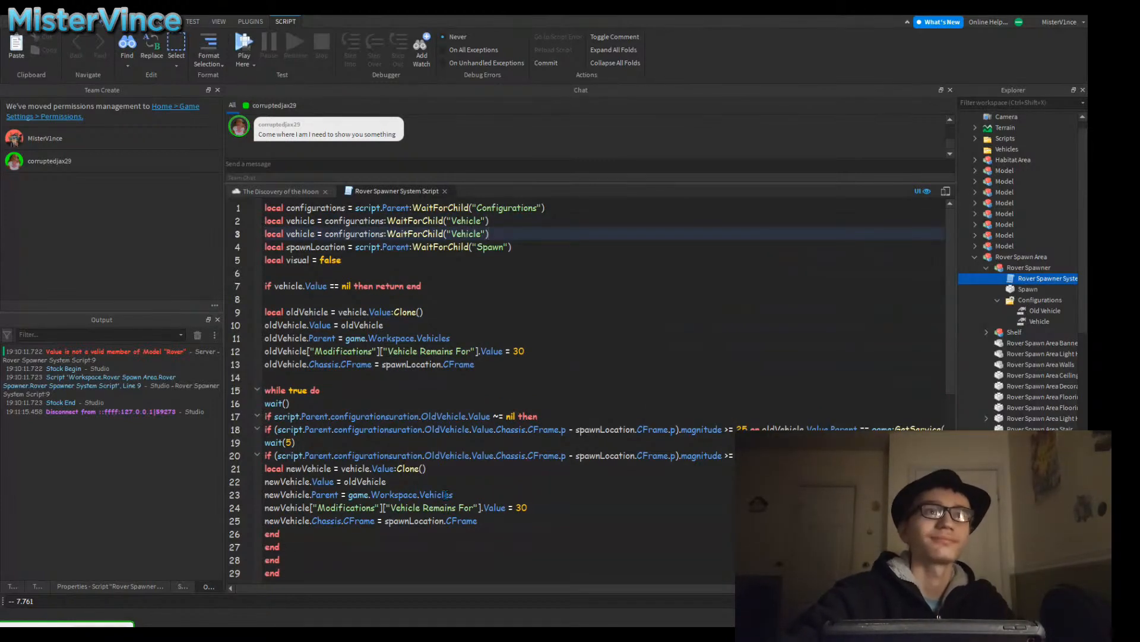
key(Right)
key(Right)
key(Right)
key(Right)
key(Right)
key(Right)
key(Right)
key(Right)
key(ctrl+Left)
key(ctrl+shift+Right)
text(main)
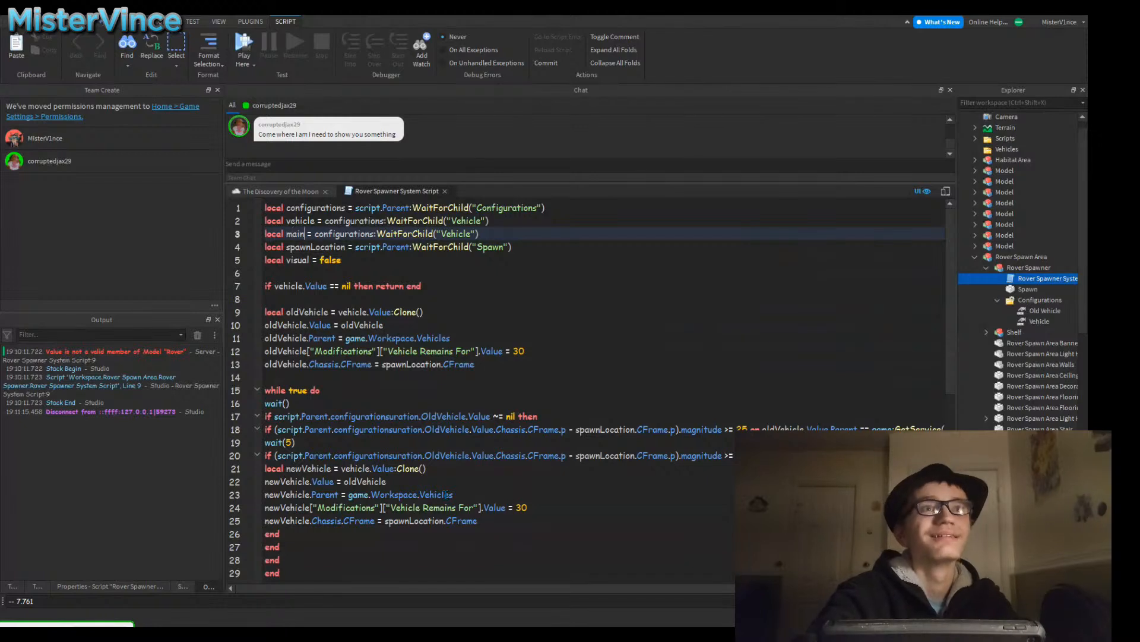
key(BackSpace)
key(BackSpace)
key(BackSpace)
key(BackSpace)
text(oldV)
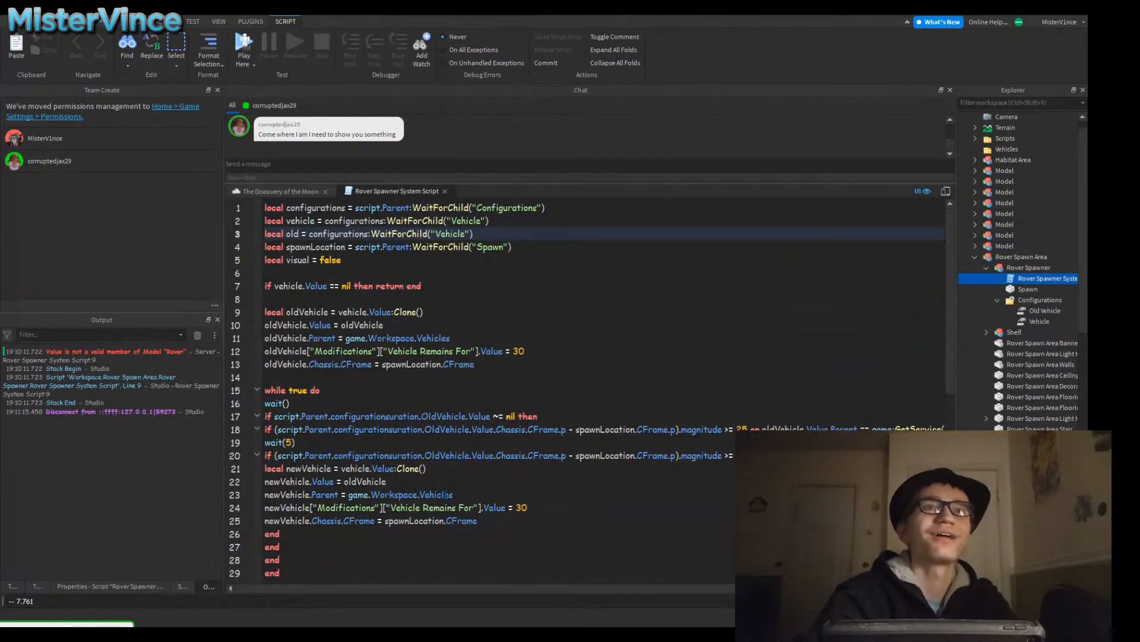
text(ehicle)
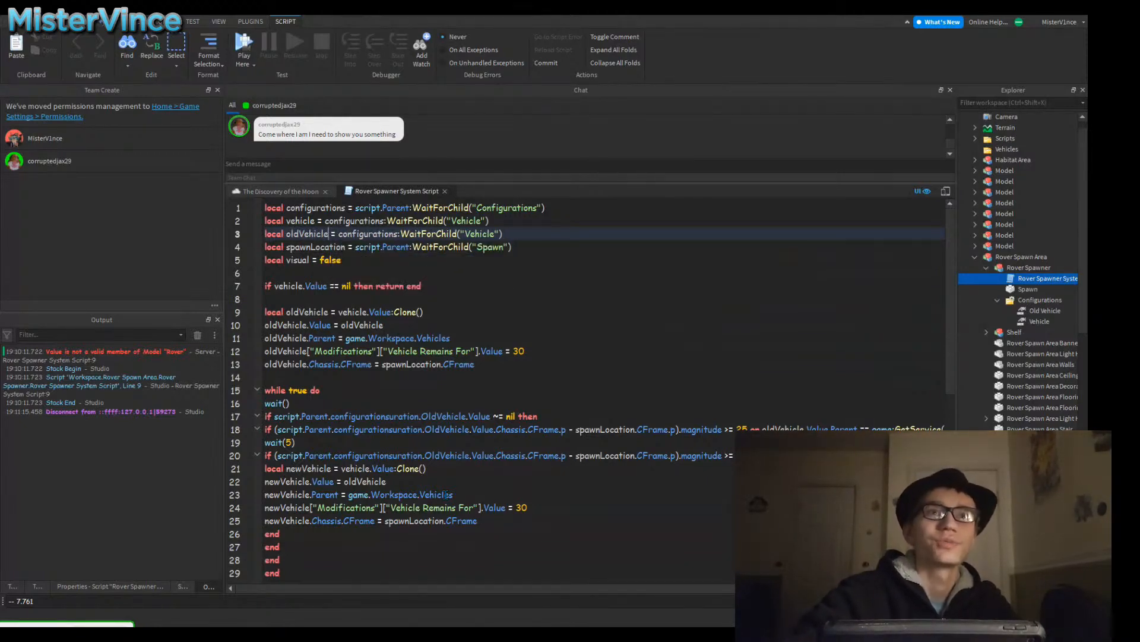
Step: Change the child name in the oldVehicle declaration on line 3 to "Old Vehicle"
key(ctrl+Right)
key(ctrl+Right)
key(ctrl+Right)
key(ctrl+Right)
key(ctrl+Right)
key(ctrl+Right)
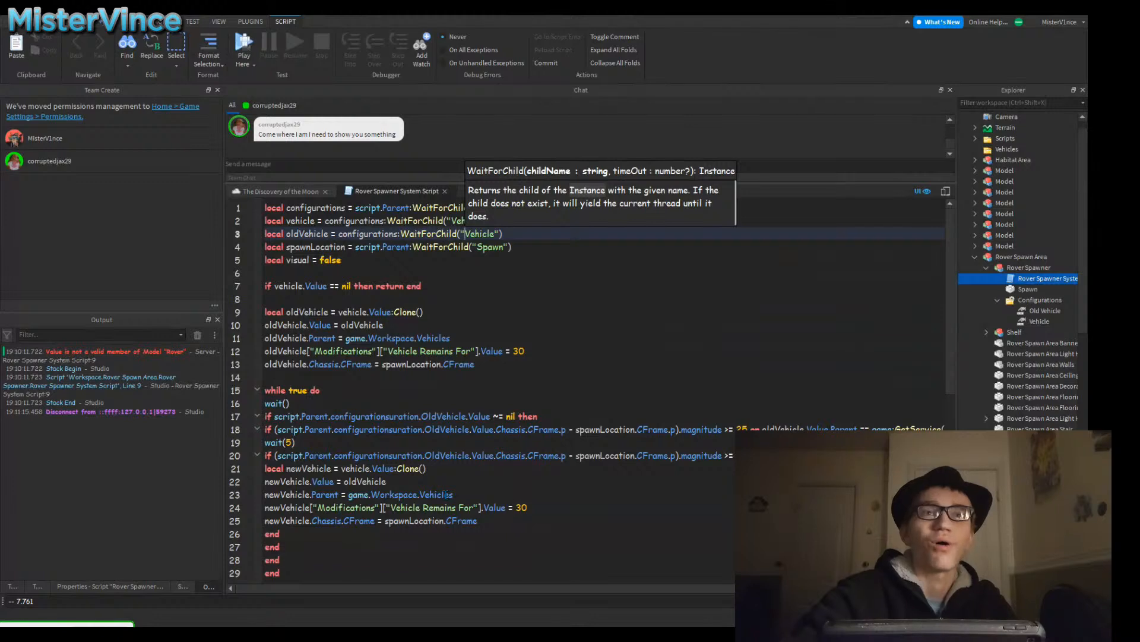
text(Old)
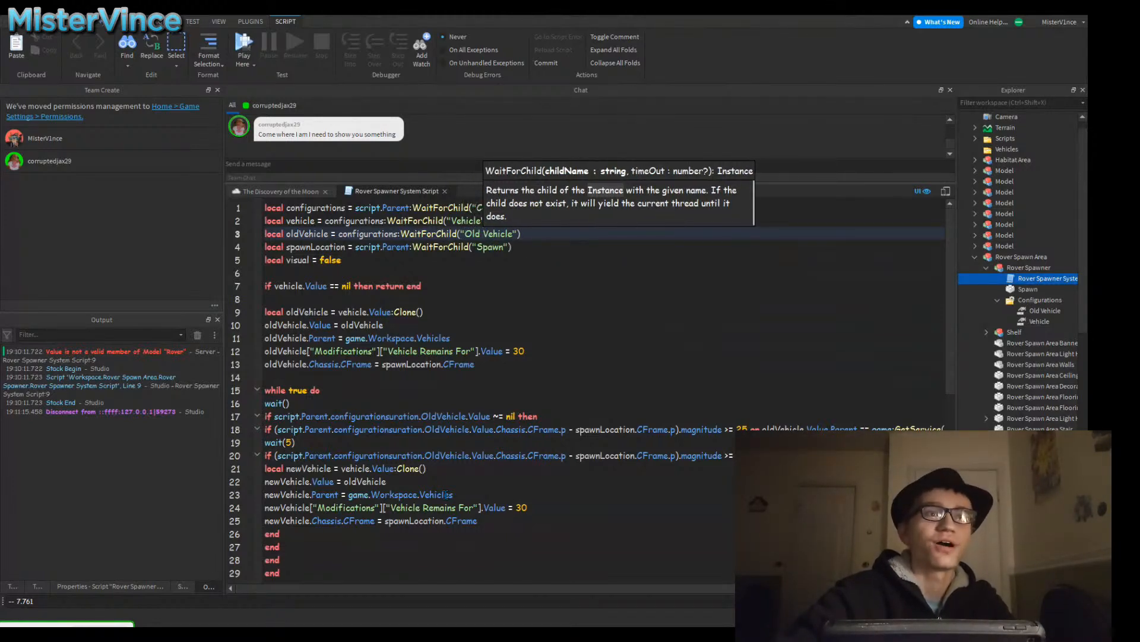
Step: Replace the oldVehicle variable at the start of the initial spawn statements on lines 9 to 13 with newVehicle
double_click(293, 482)
double_click(307, 312)
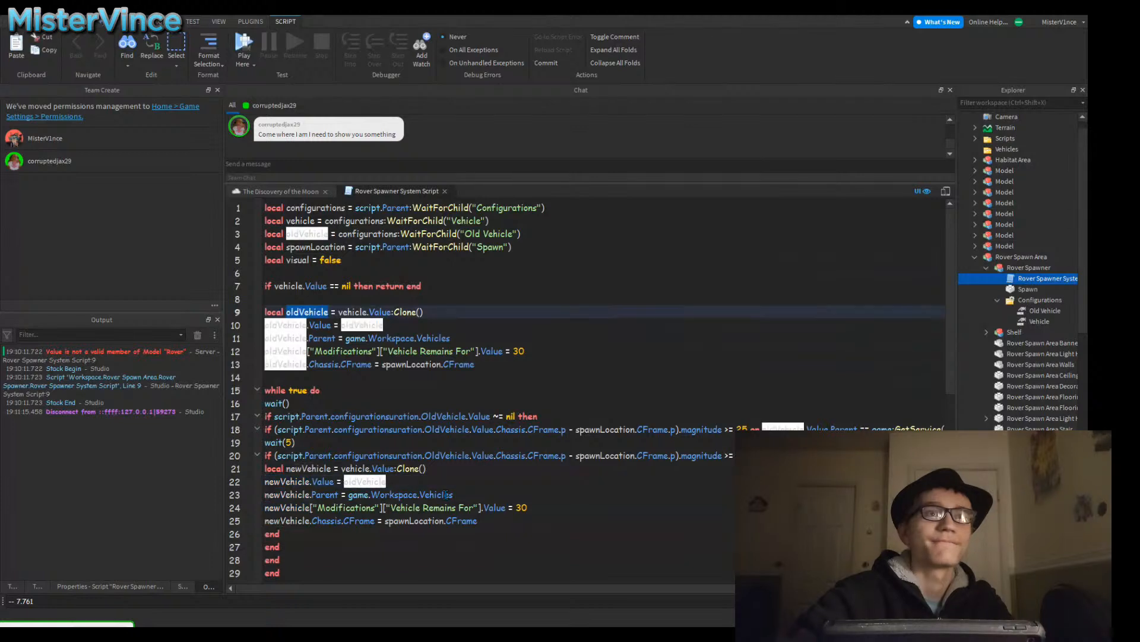
key(ctrl+v)
double_click(286, 324)
key(ctrl+v)
double_click(286, 338)
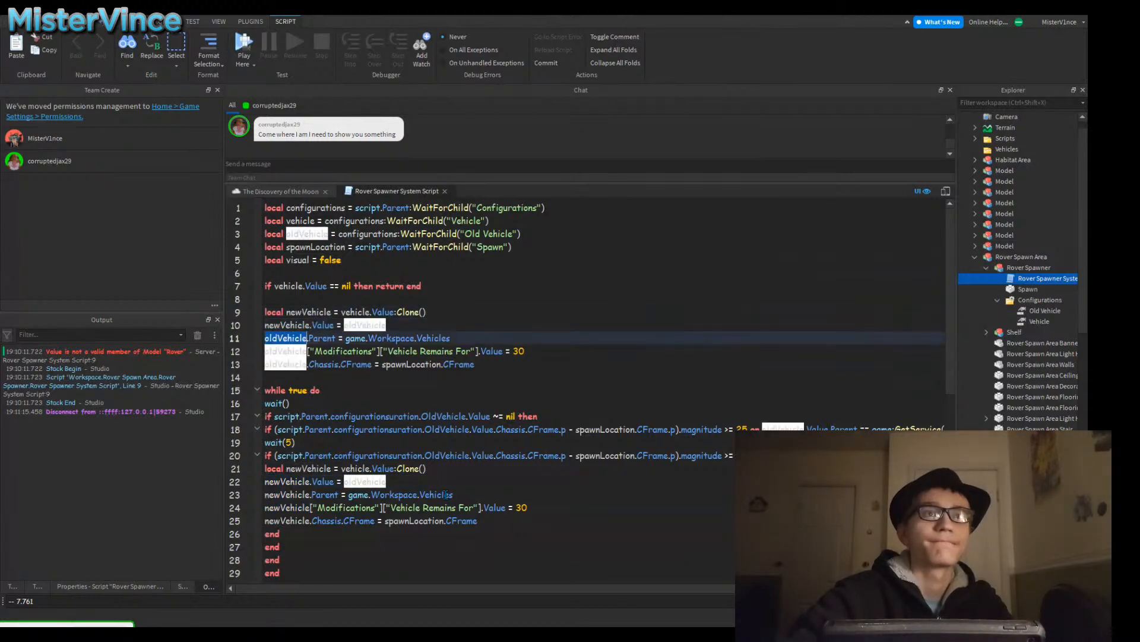
key(ctrl+v)
double_click(286, 351)
key(ctrl+v)
double_click(286, 364)
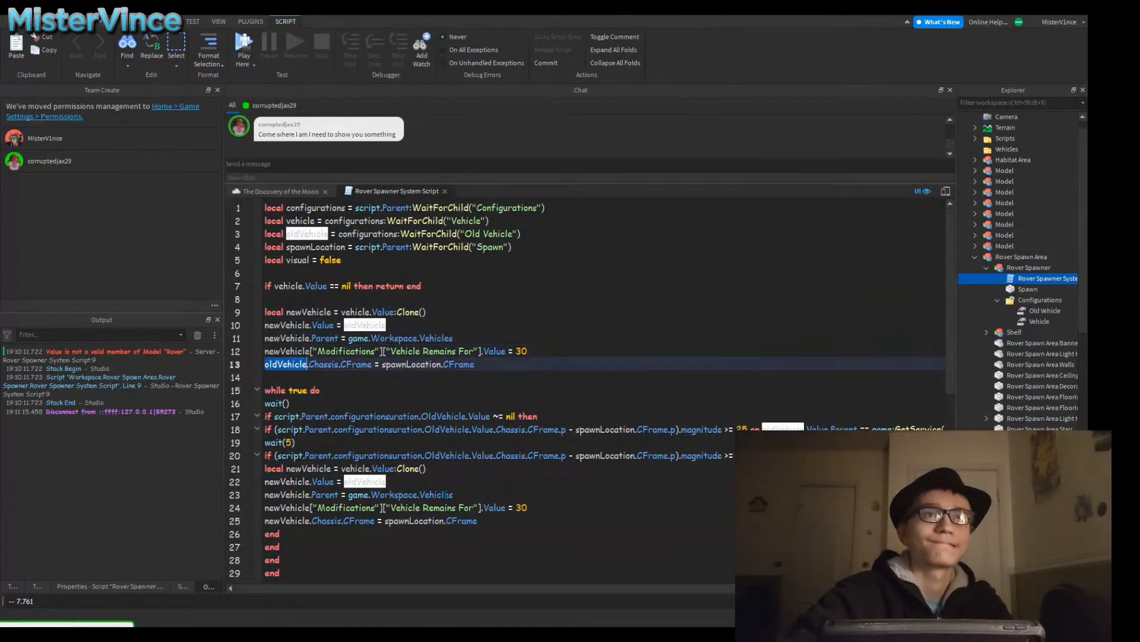
key(ctrl+v)
Step: Rewrite the value assignment on line 10 as oldVehicle.Value = newVehicle
double_click(285, 325)
text(o)
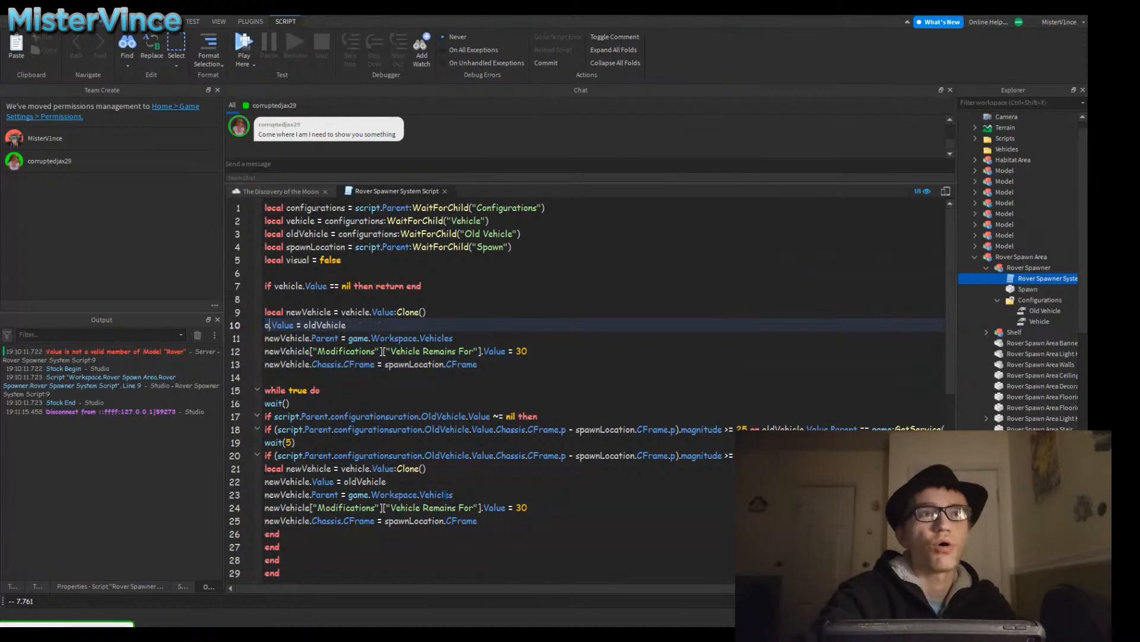
text(ldVehicle)
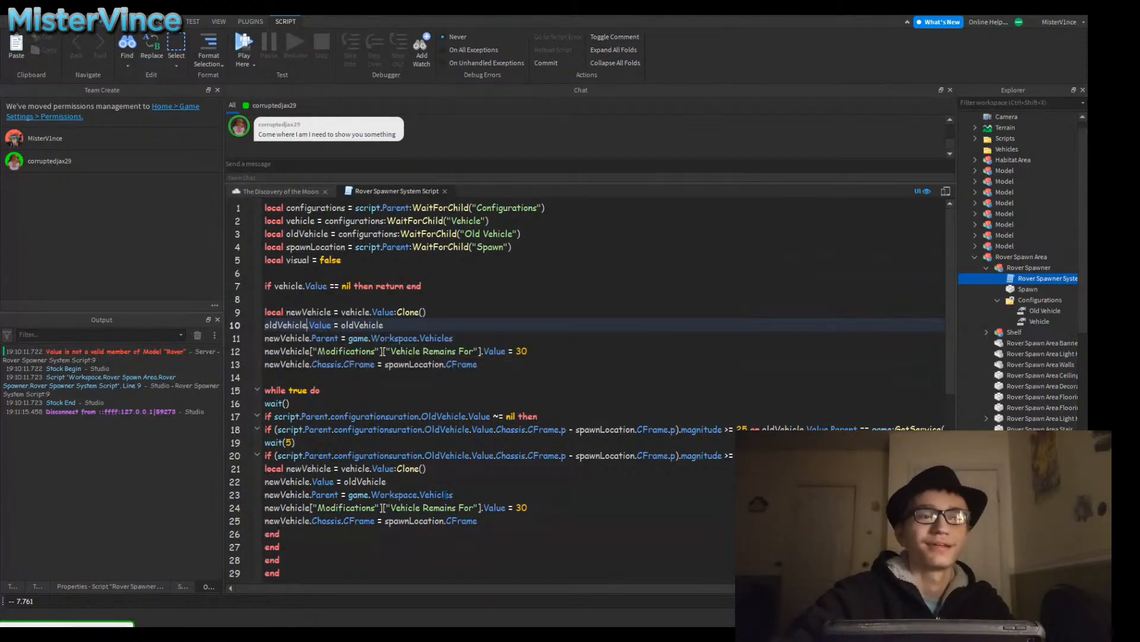
key(End)
key(ctrl+shift+Left)
text(new)
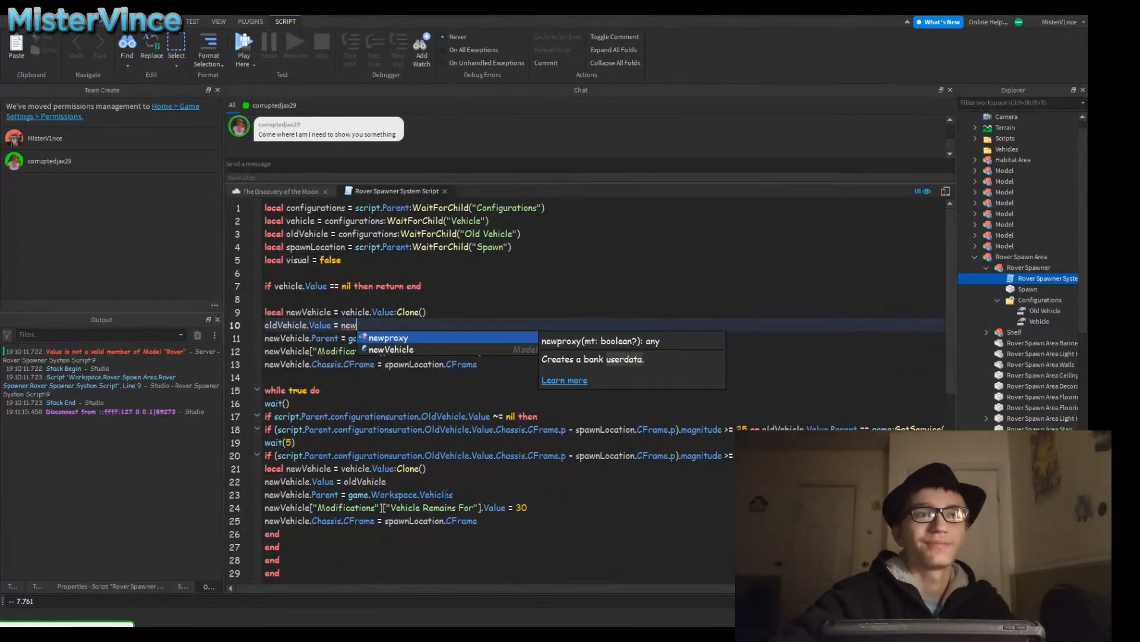
key(Down)
key(Tab)
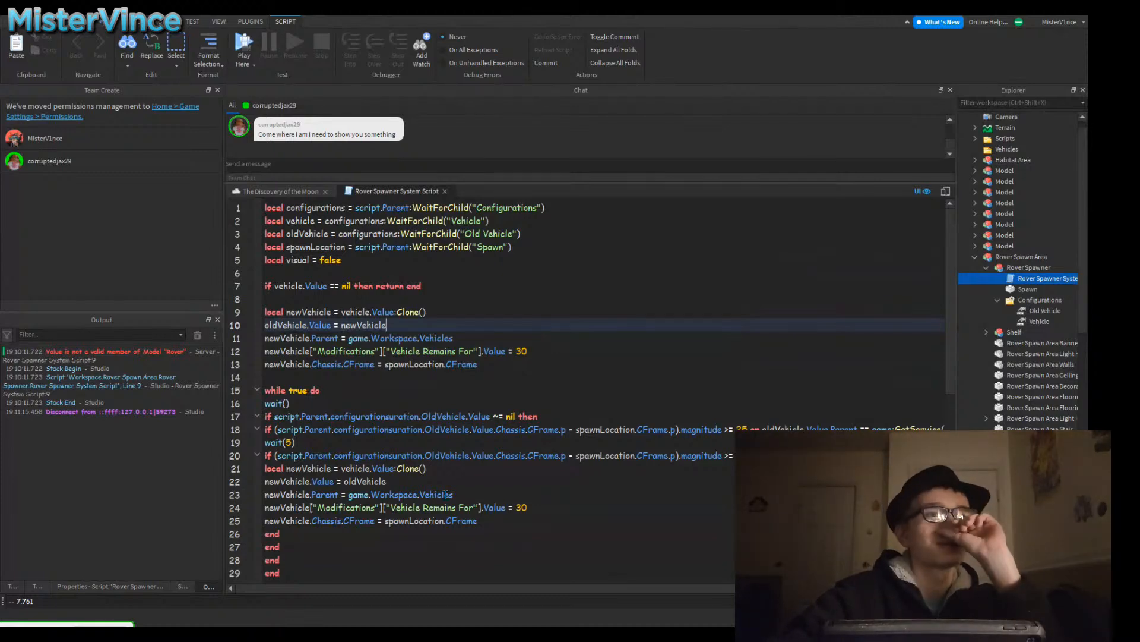
Step: Swap the variables in the value assignment on line 22 inside the loop so it reads oldVehicle.Value = newVehicle
double_click(305, 481)
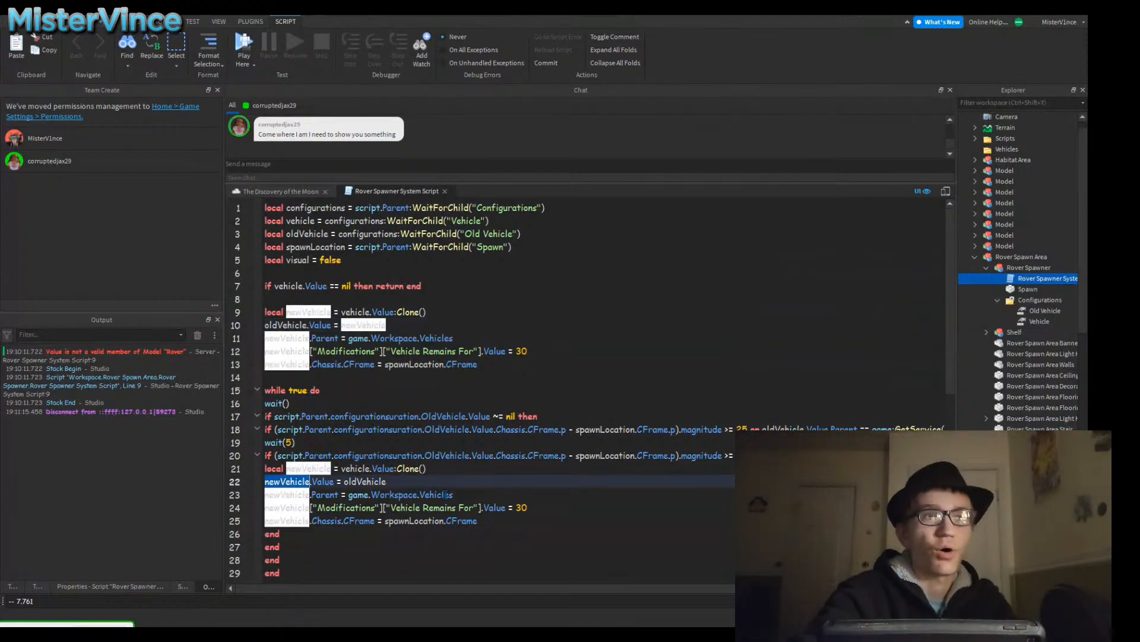
text(old)
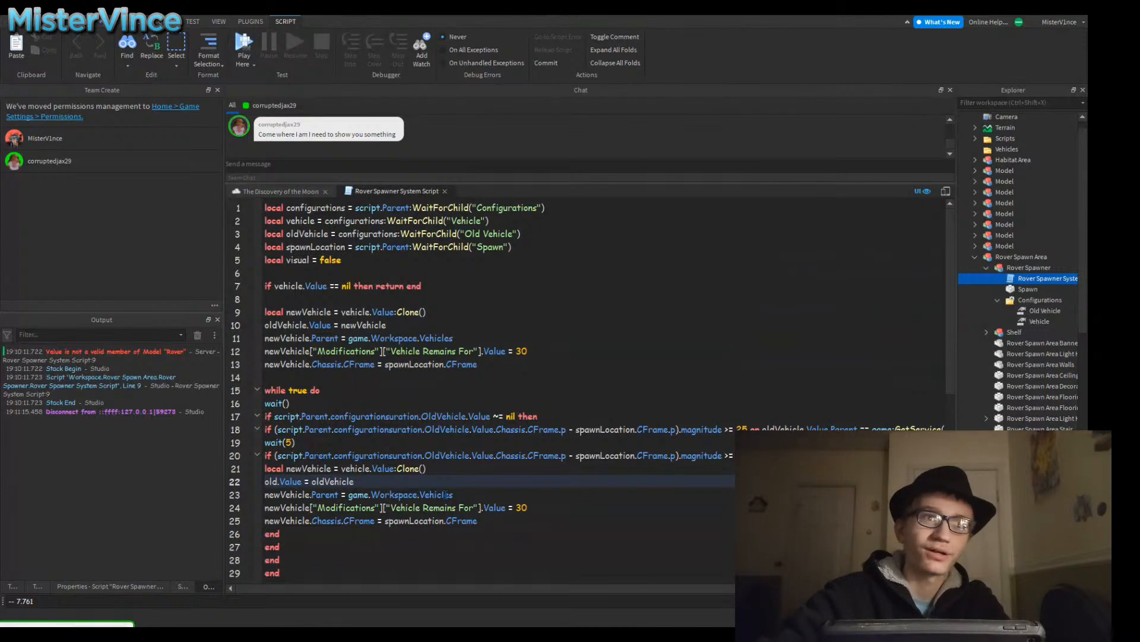
text(Vehicle)
key(Tab)
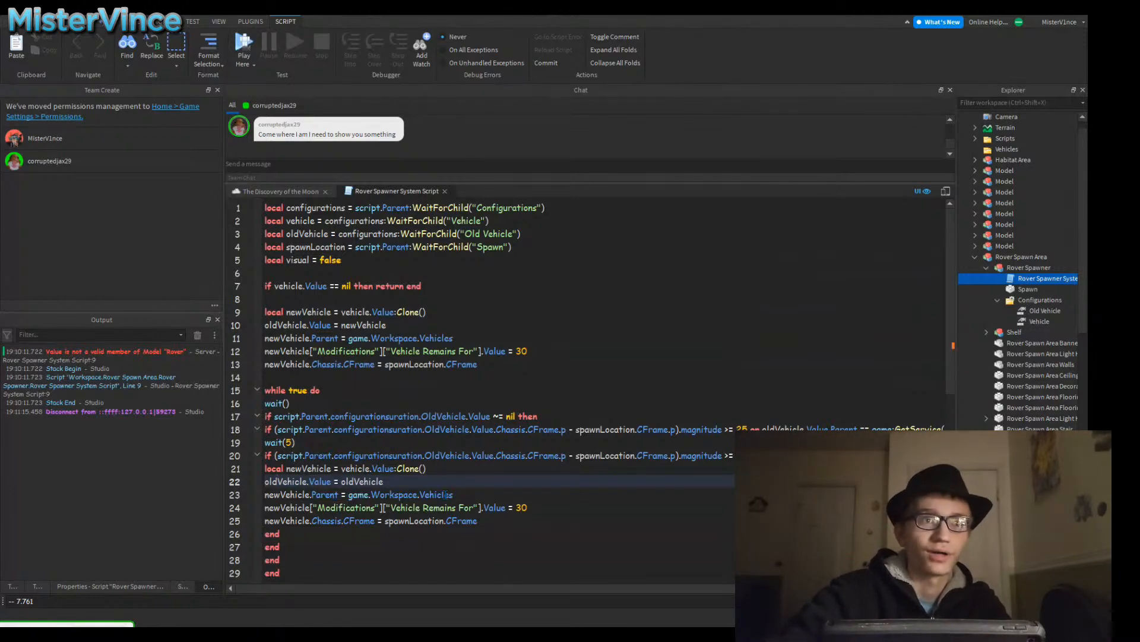
double_click(309, 469)
key(ctrl+c)
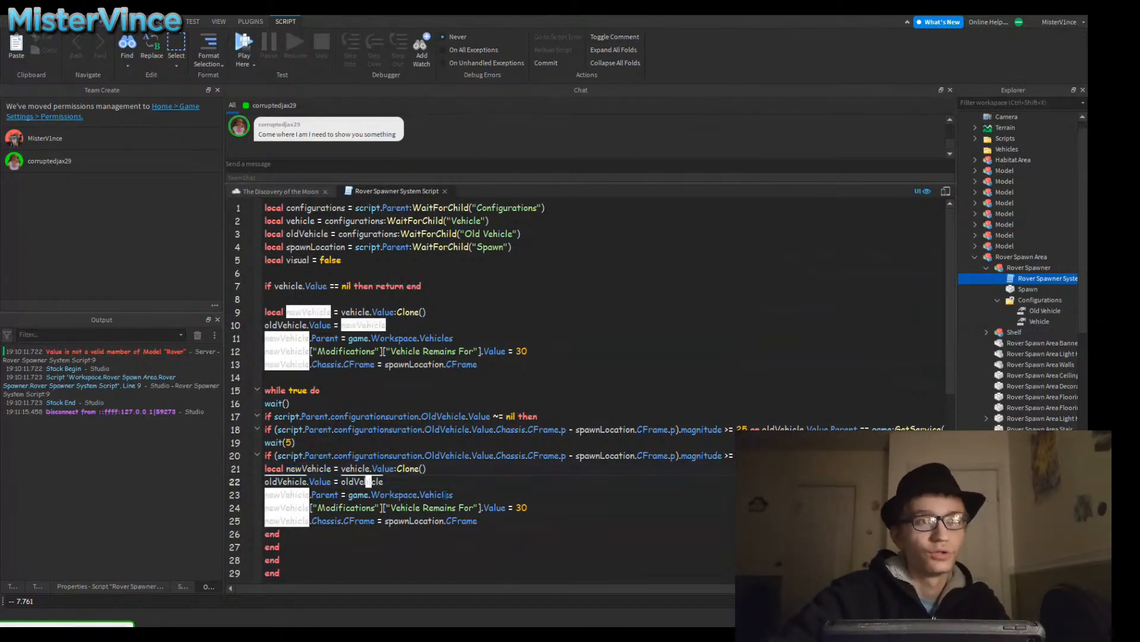
double_click(375, 481)
key(ctrl+v)
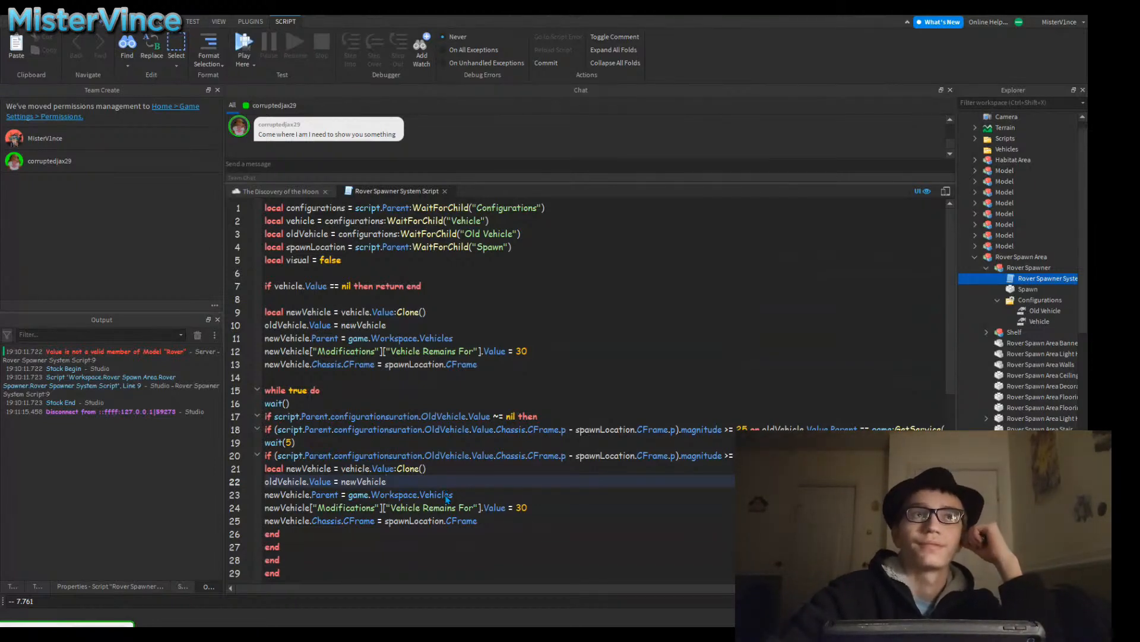
Step: Return to the 3D view of the place and look along the road between the rover spawn area and the spaceship
key(ctrl+Tab)
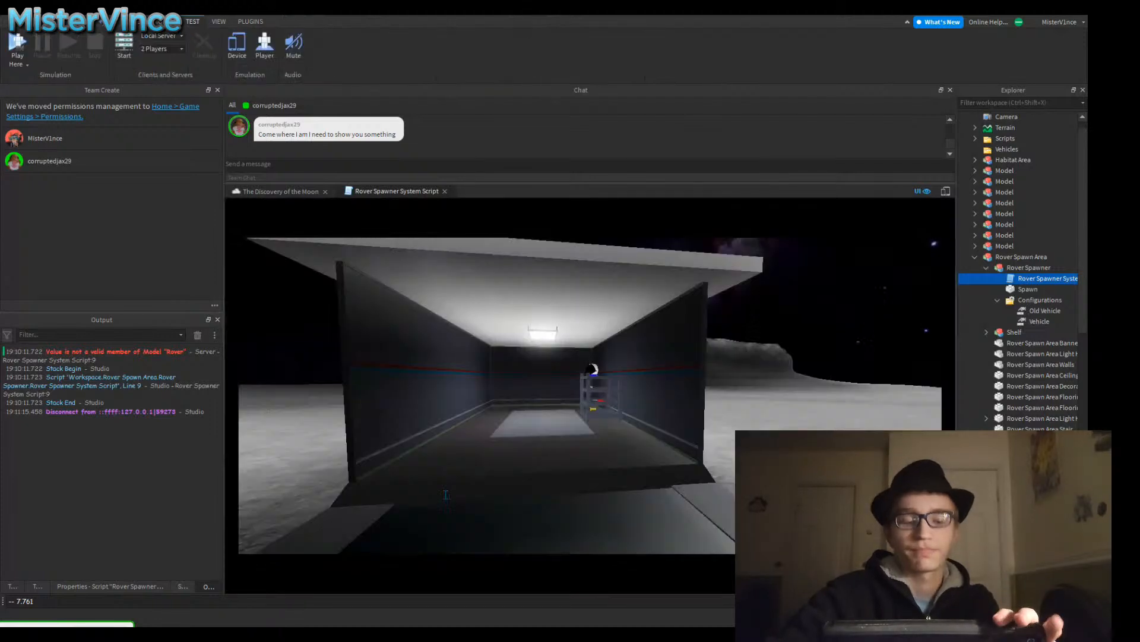
right_drag(445, 495, 446, 494)
scroll(447, 498, up, 5)
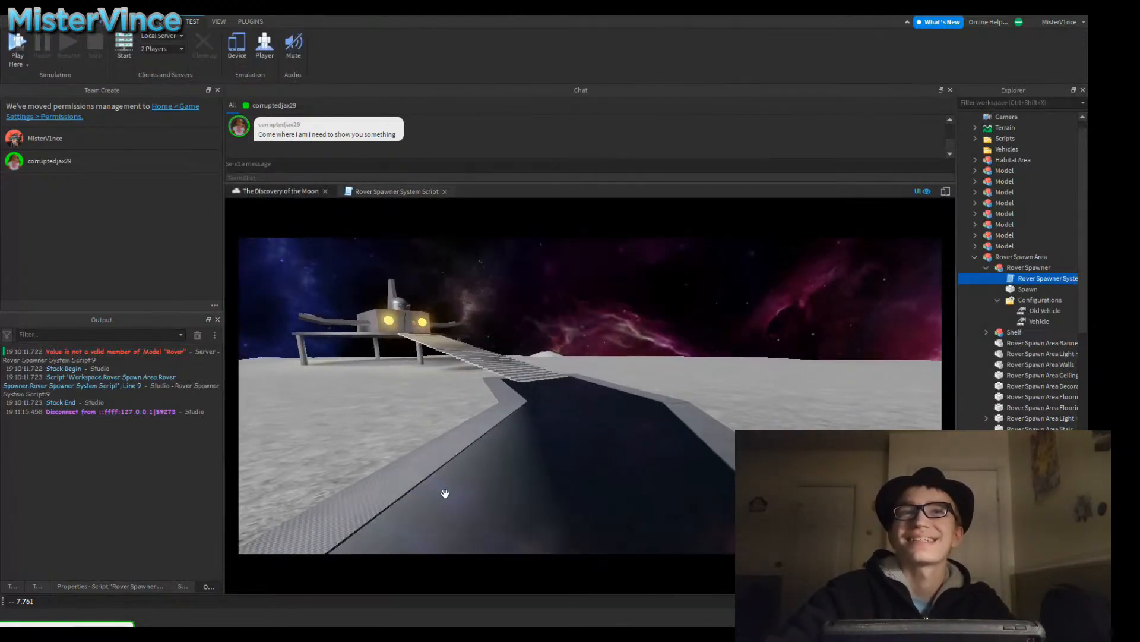
key(w)
key(w)
key(w)
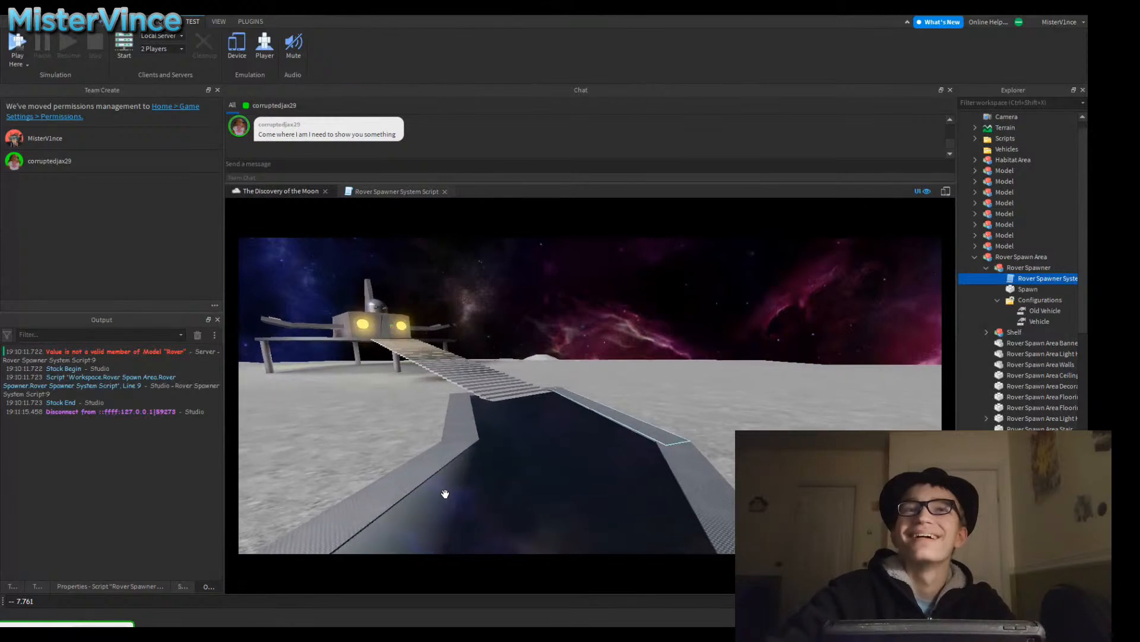
key(w)
right_drag(447, 499, 446, 494)
scroll(447, 499, up, 1)
key(w)
scroll(448, 500, down, 1)
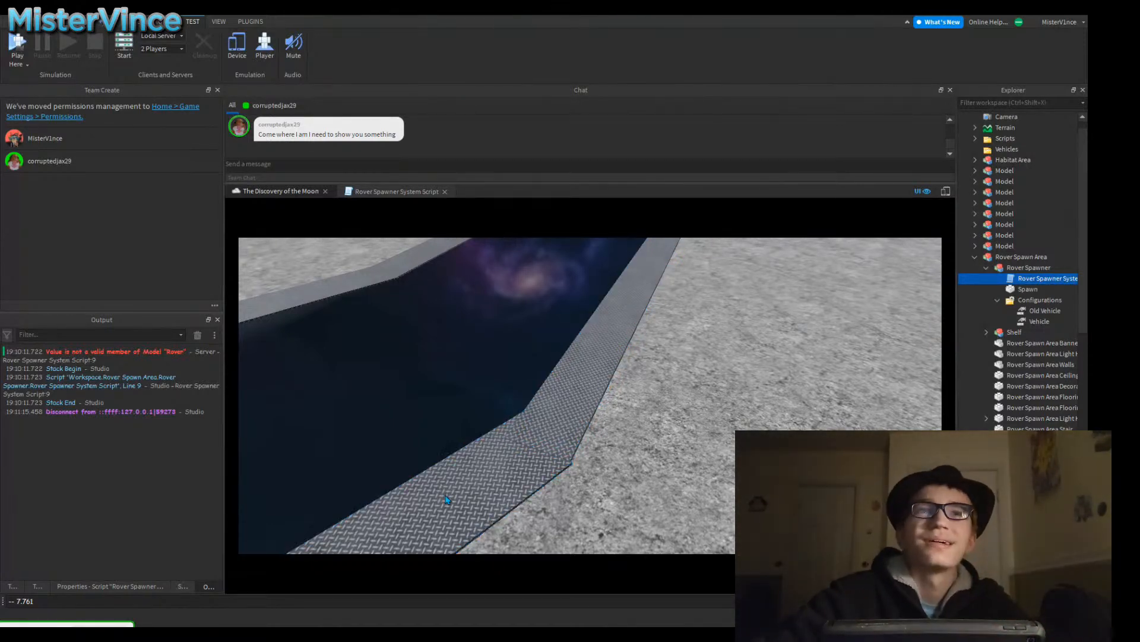
right_drag(446, 496, 446, 493)
Step: Publish the place, committing the uncommitted Rover Spawner System Script along with it
key(alt+p)
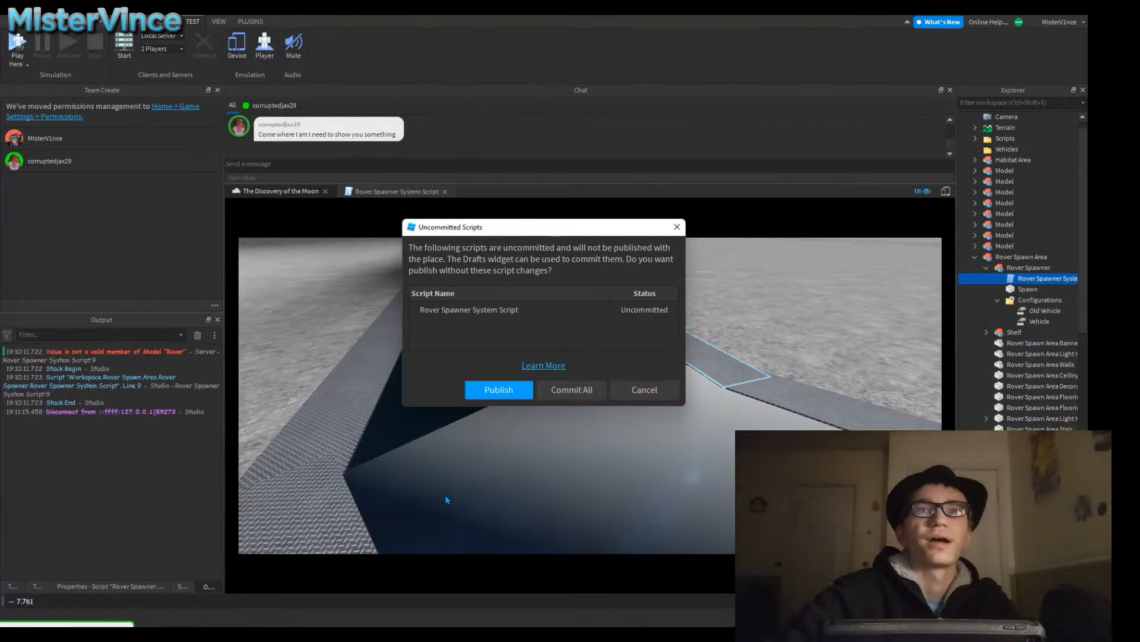
key(Tab)
key(space)
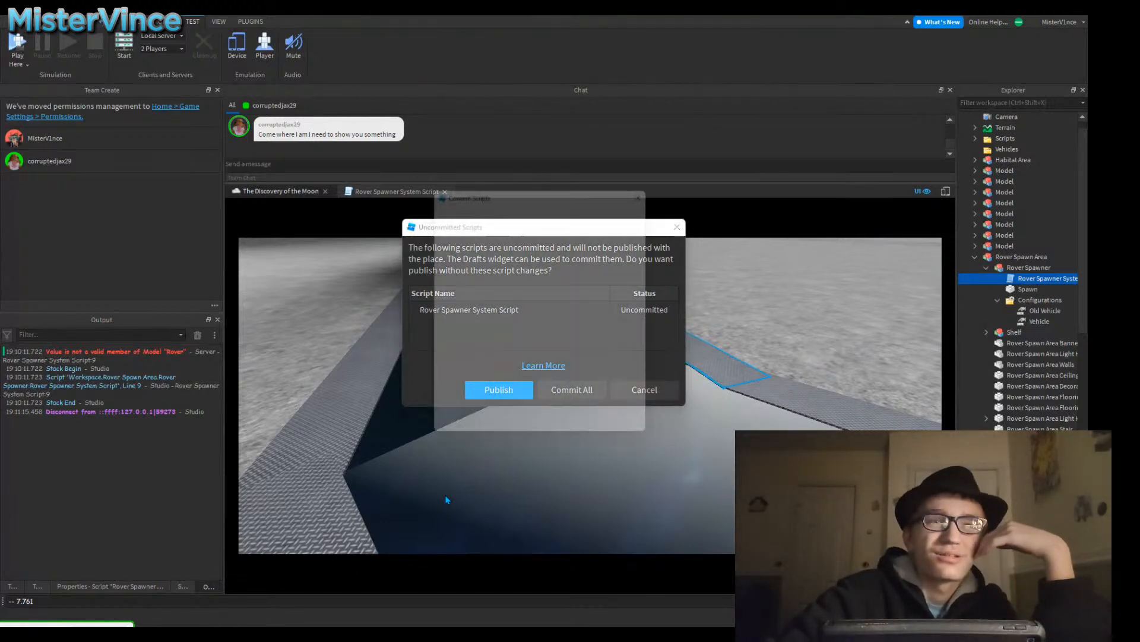
key(Return)
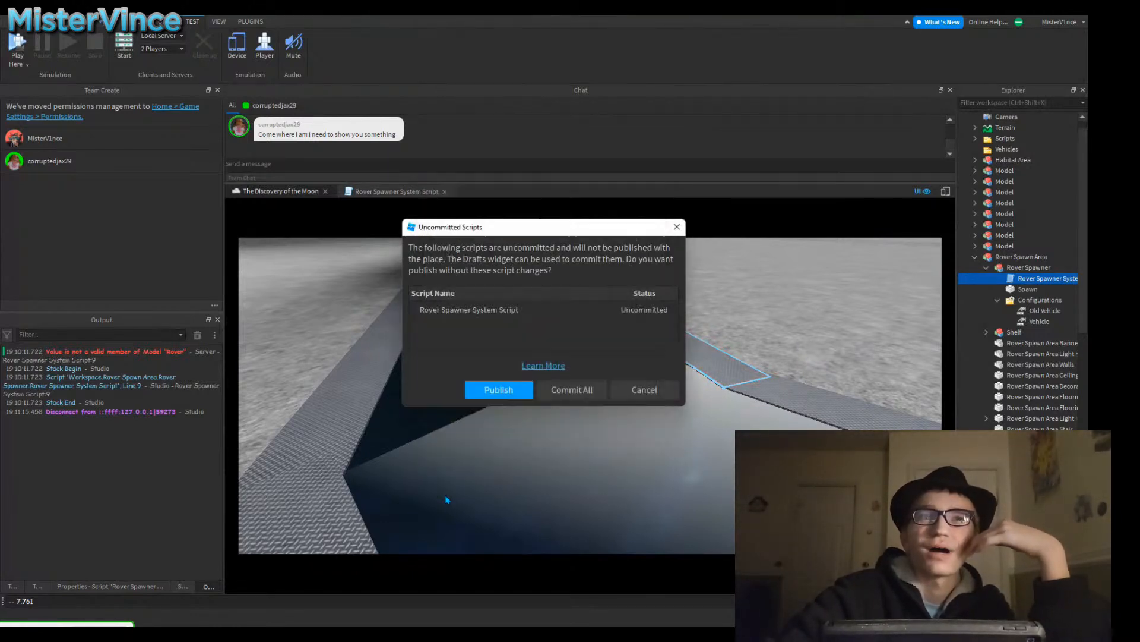
key(Return)
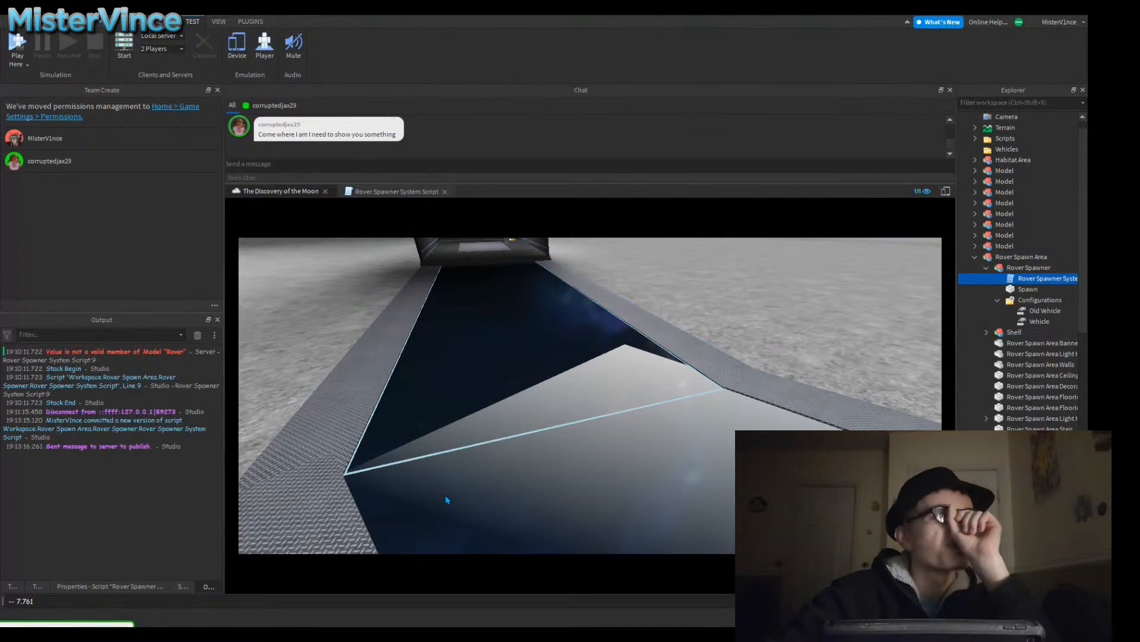
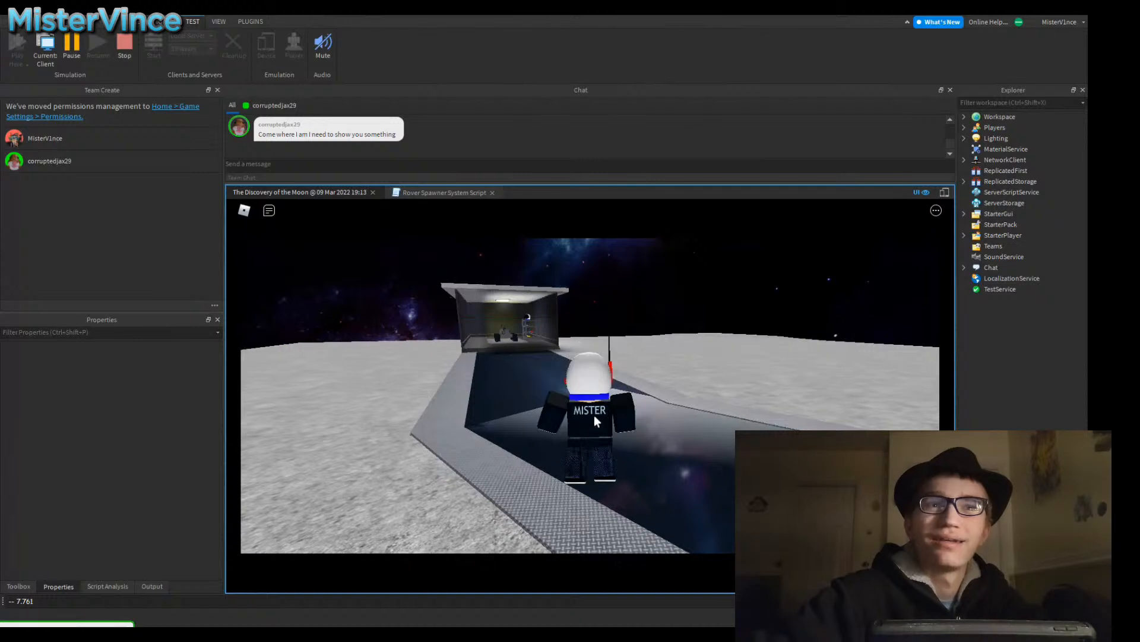
Step: In the playtest, walk the character along the road into the rover spawn area and up to the rover's driver seat
key(w)
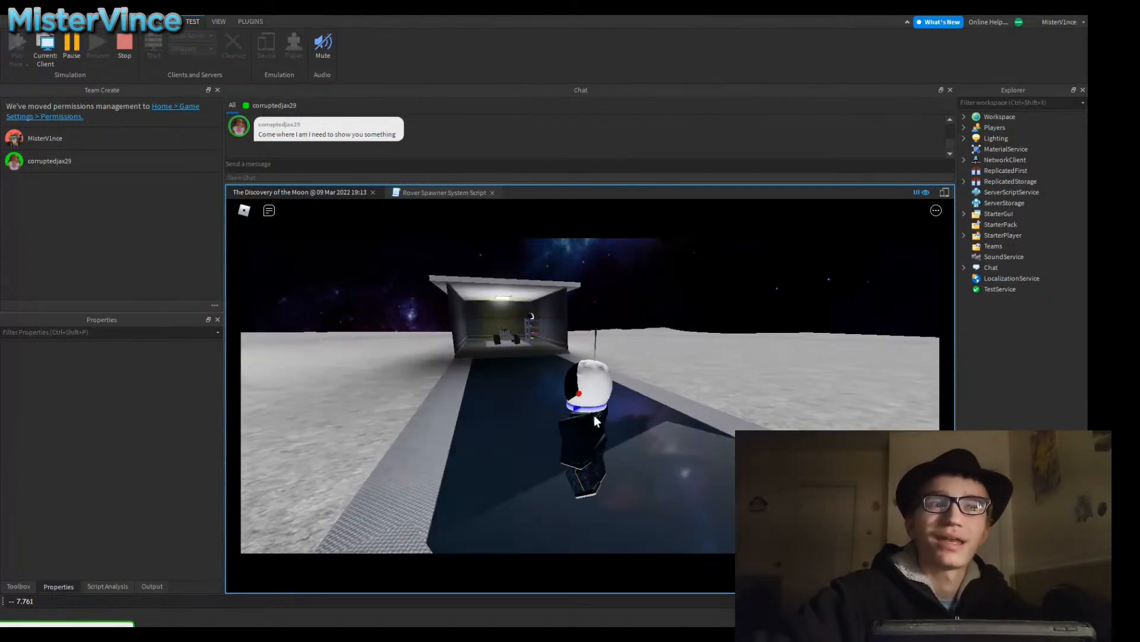
key(s)
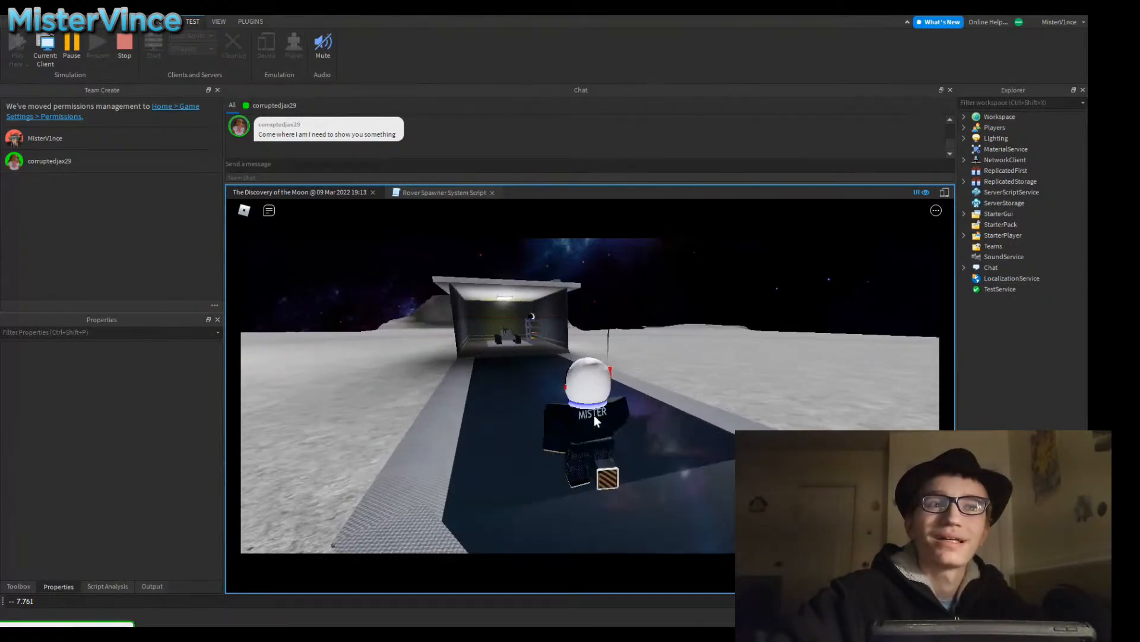
key(w)
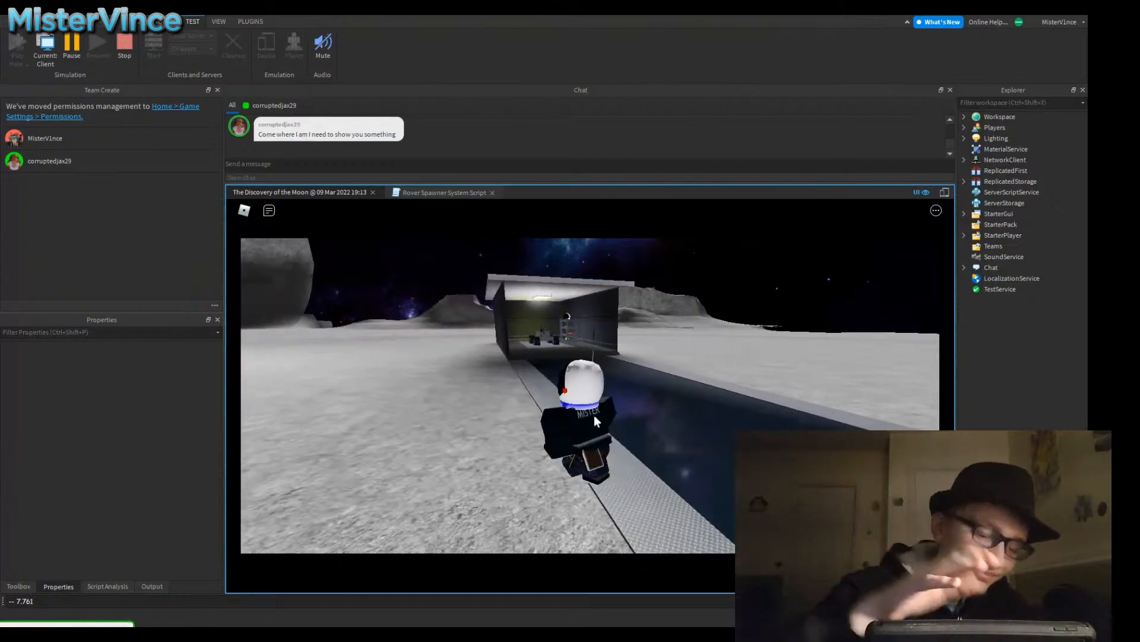
key(a)
key(d)
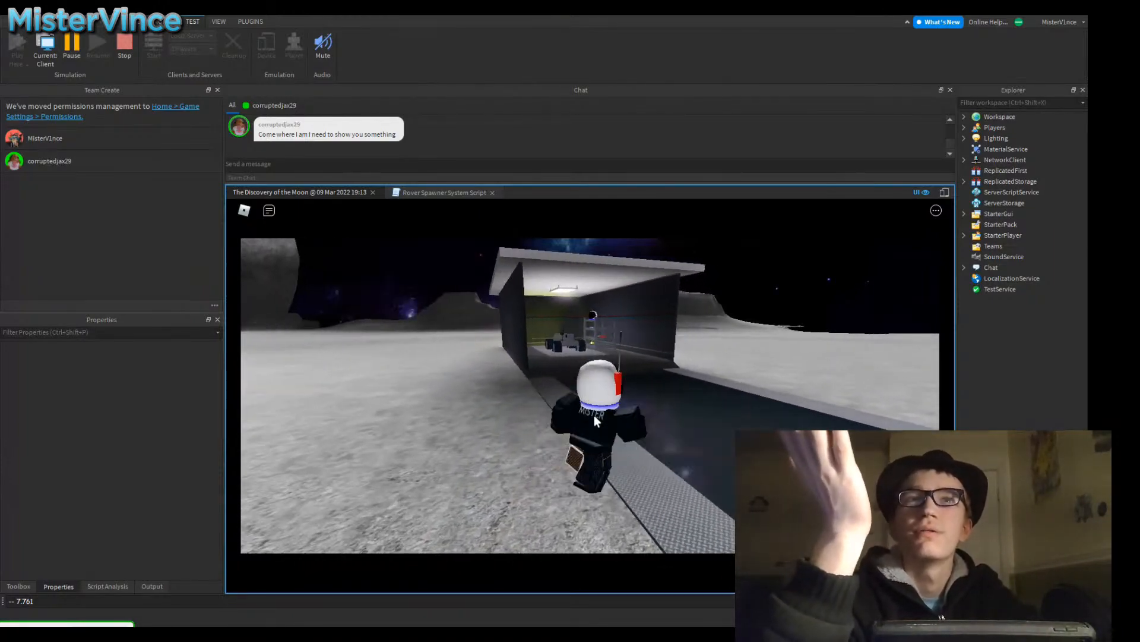
key(w)
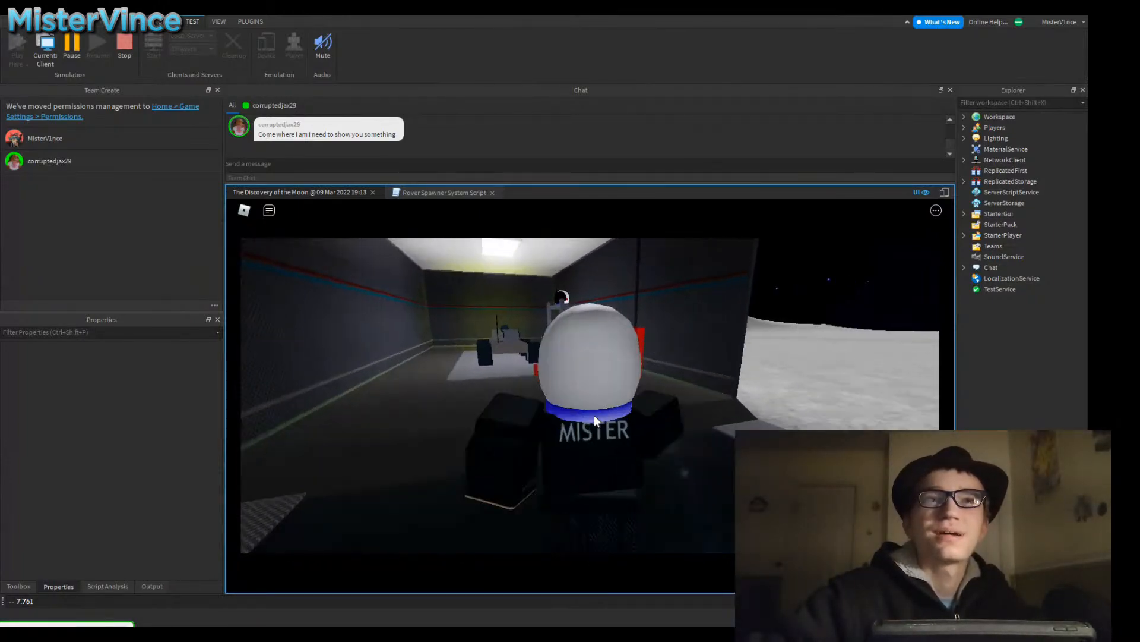
key(w)
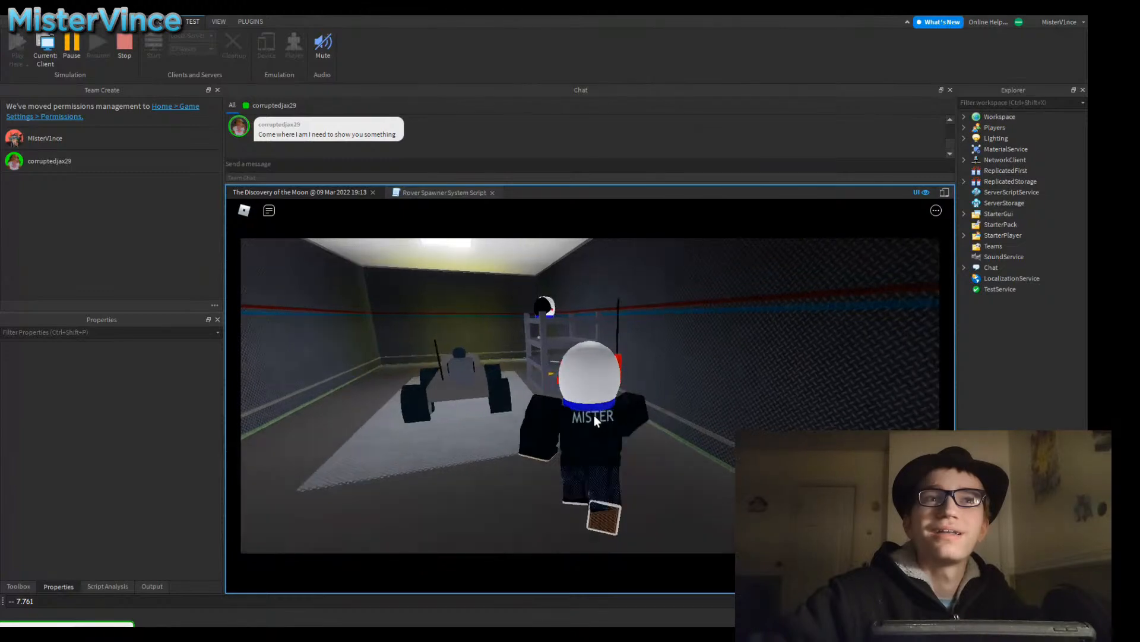
key(w)
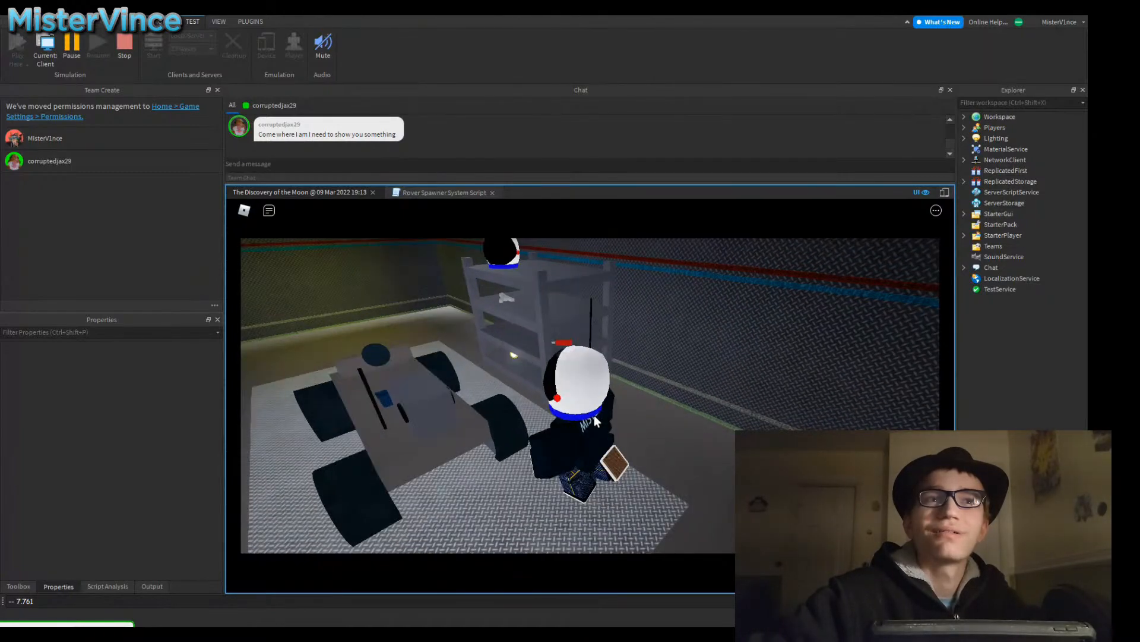
key(a)
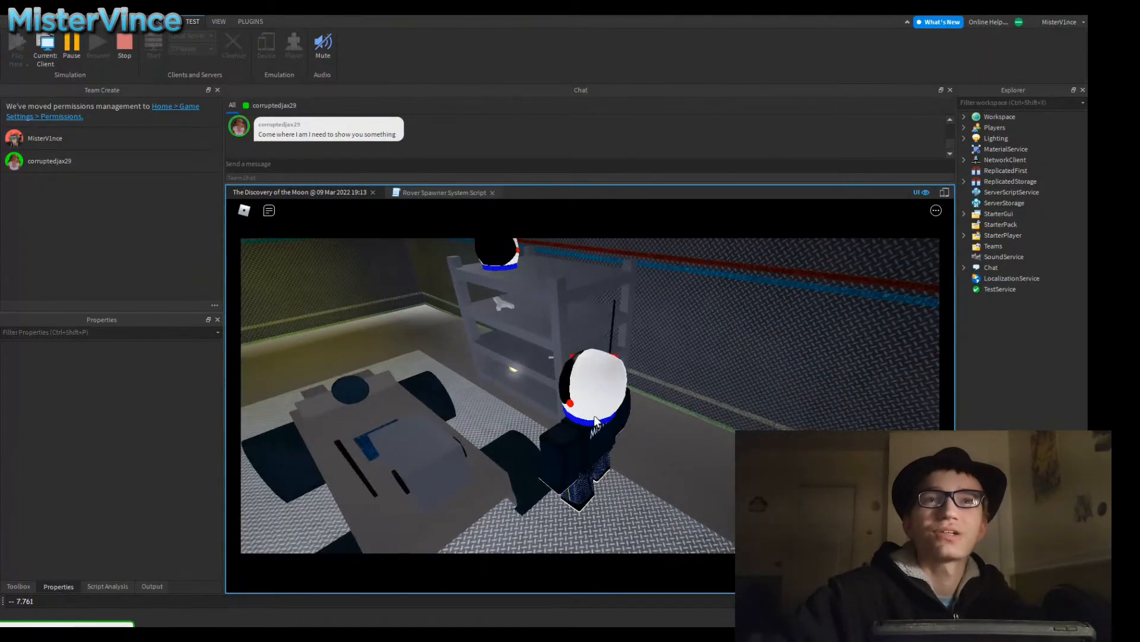
right_drag(596, 420, 595, 420)
key(w)
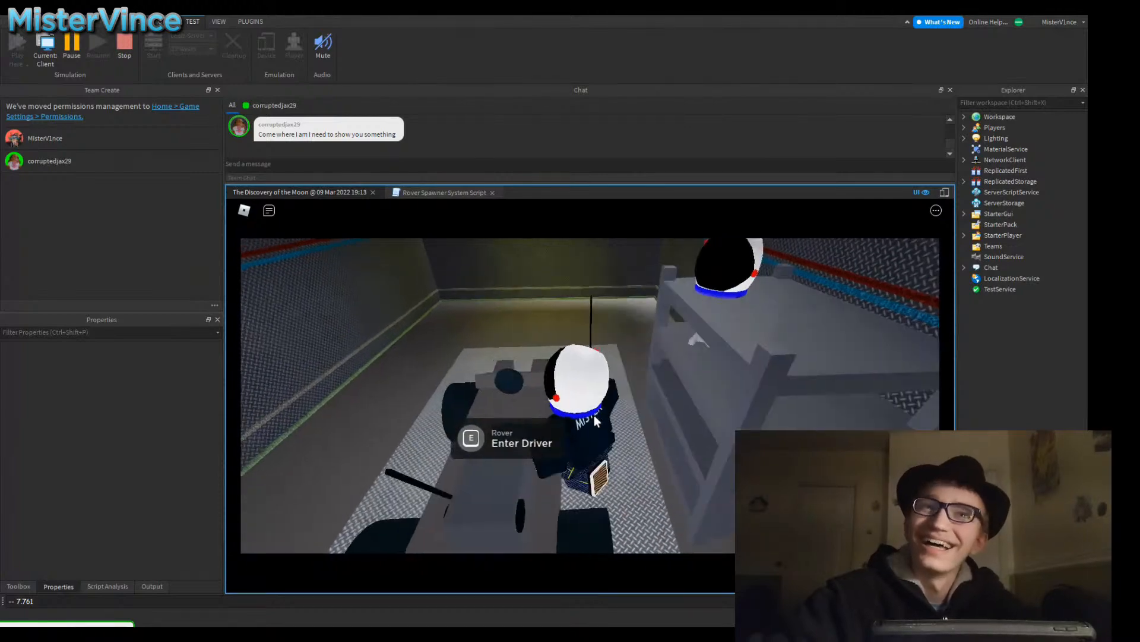
Step: Enter the rover as driver and reverse it out of the spawn area onto the road
key(e)
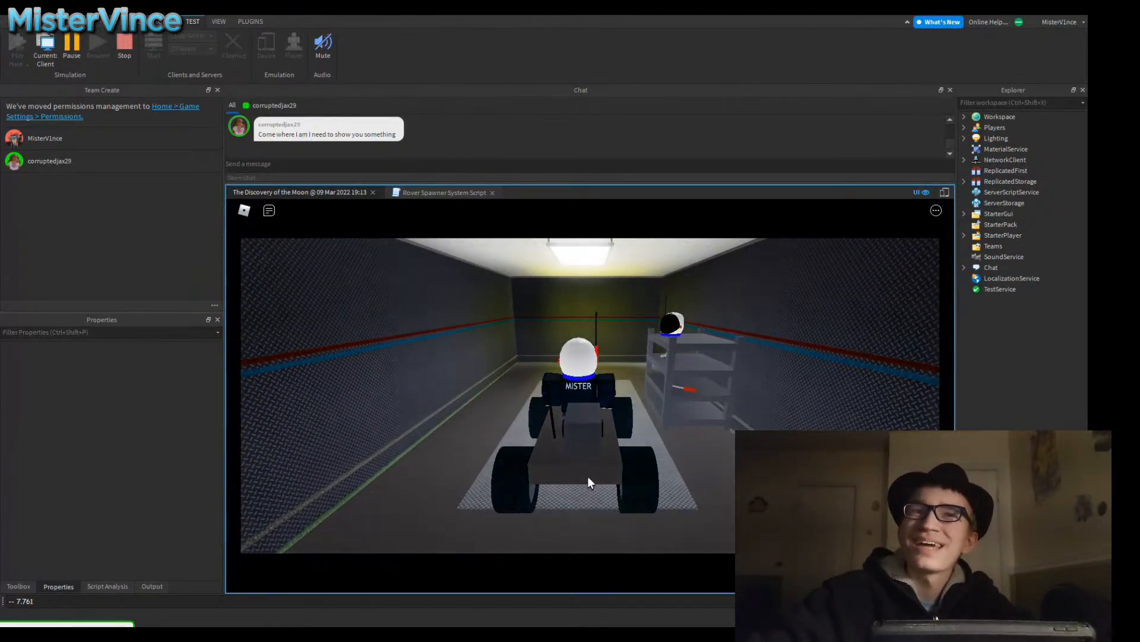
key(s)
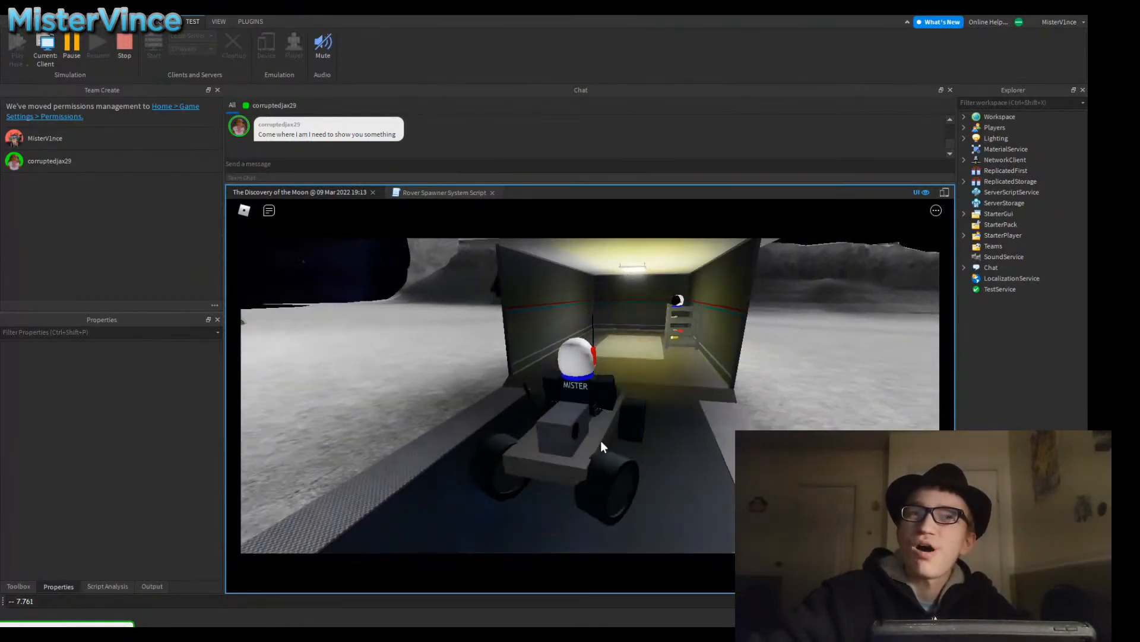
key(a)
right_drag(600, 440, 601, 440)
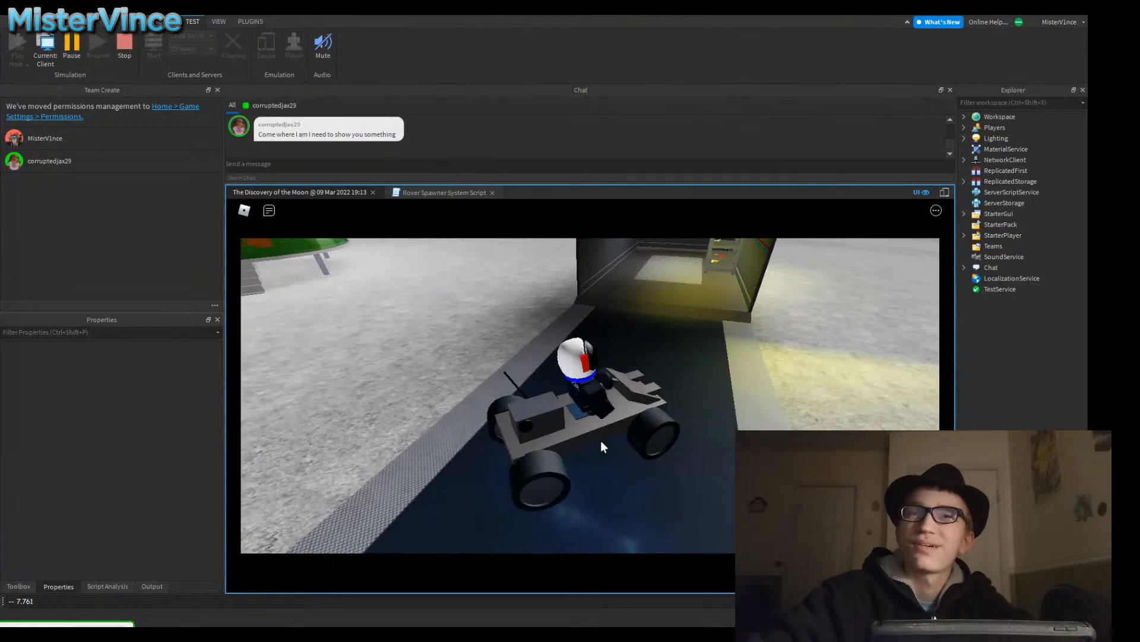
Step: Get out of the rover, move the character around the rover spawn area and back to the driver seat, and end the playtest
key(space)
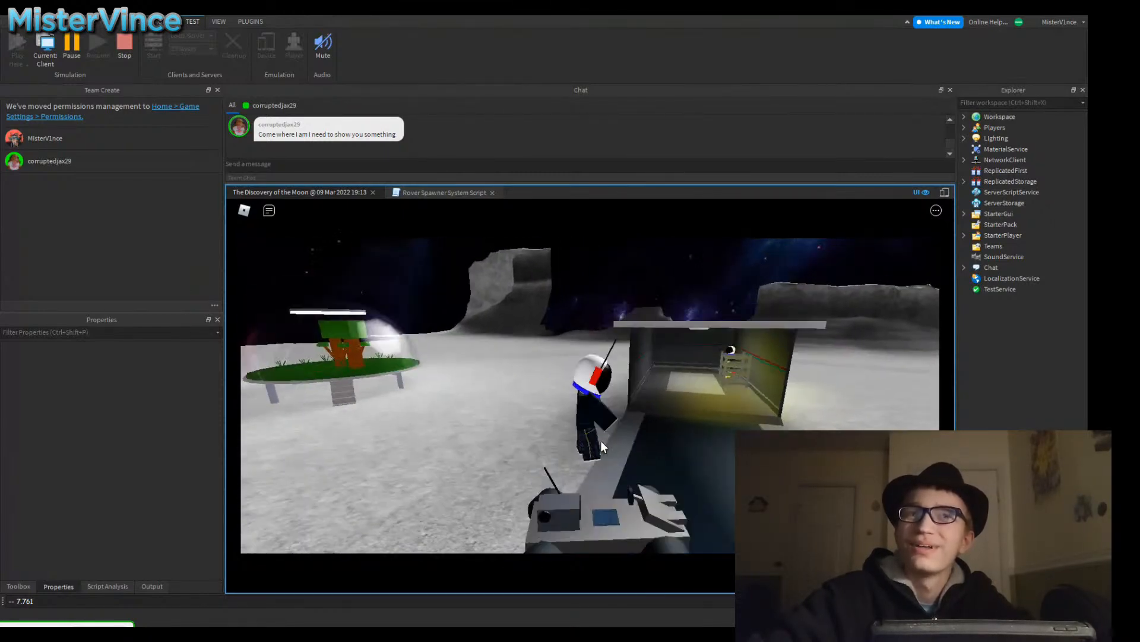
key(w)
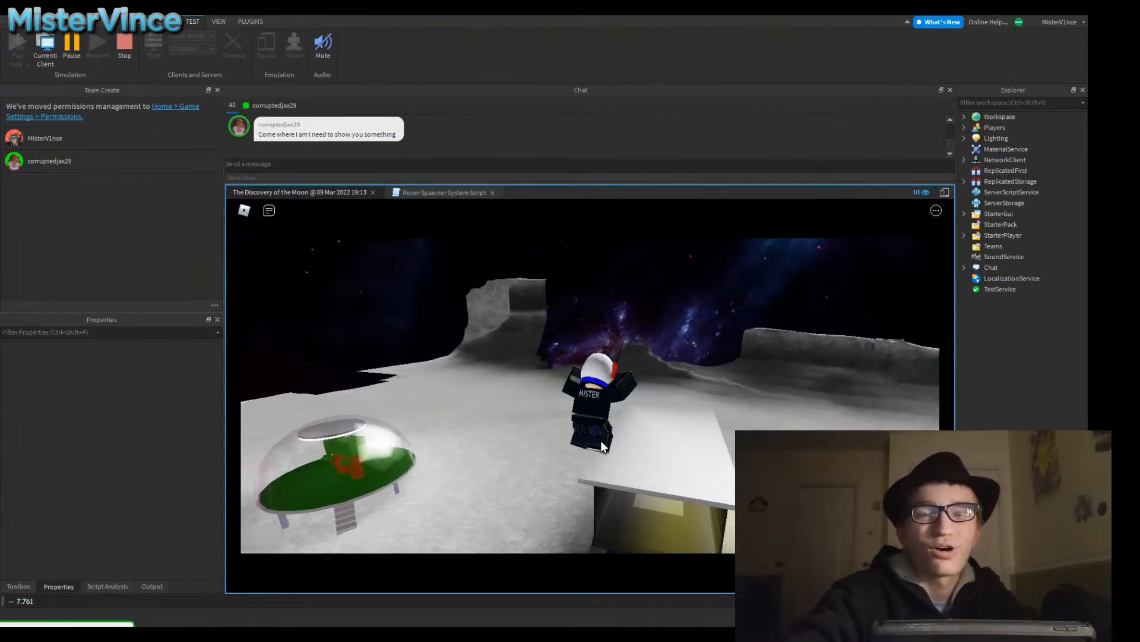
key(w)
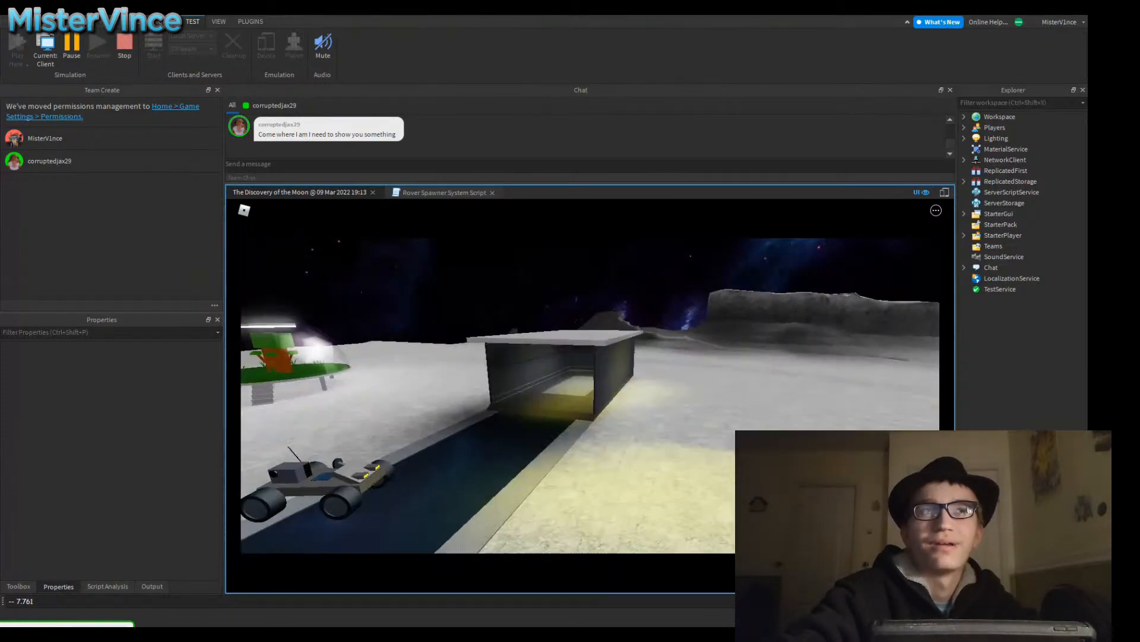
key(a)
key(s)
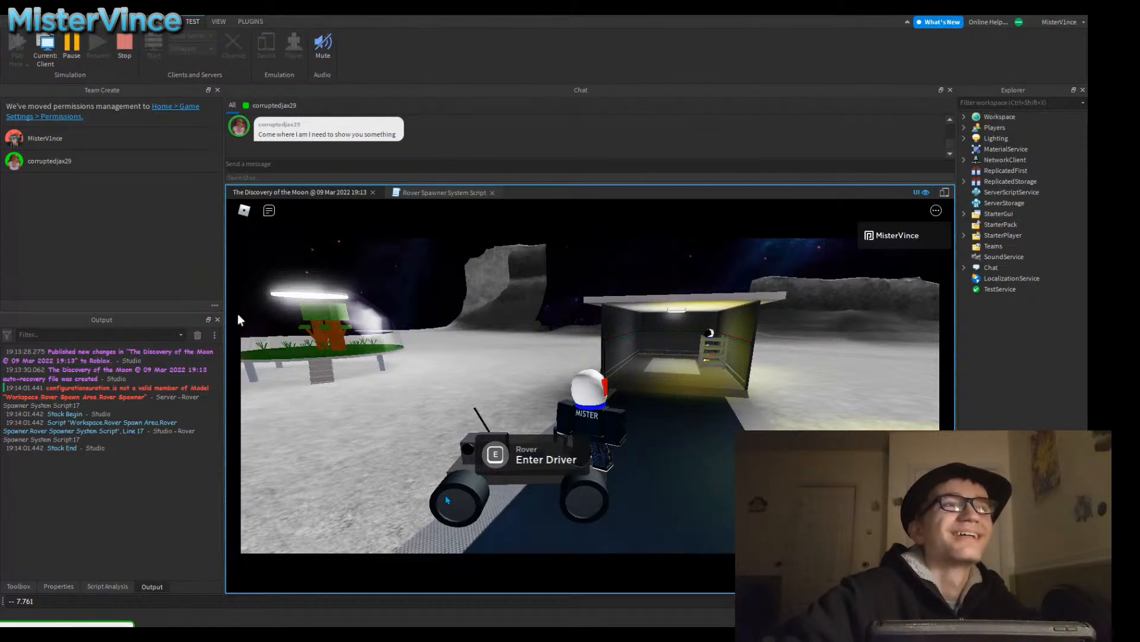
key(e)
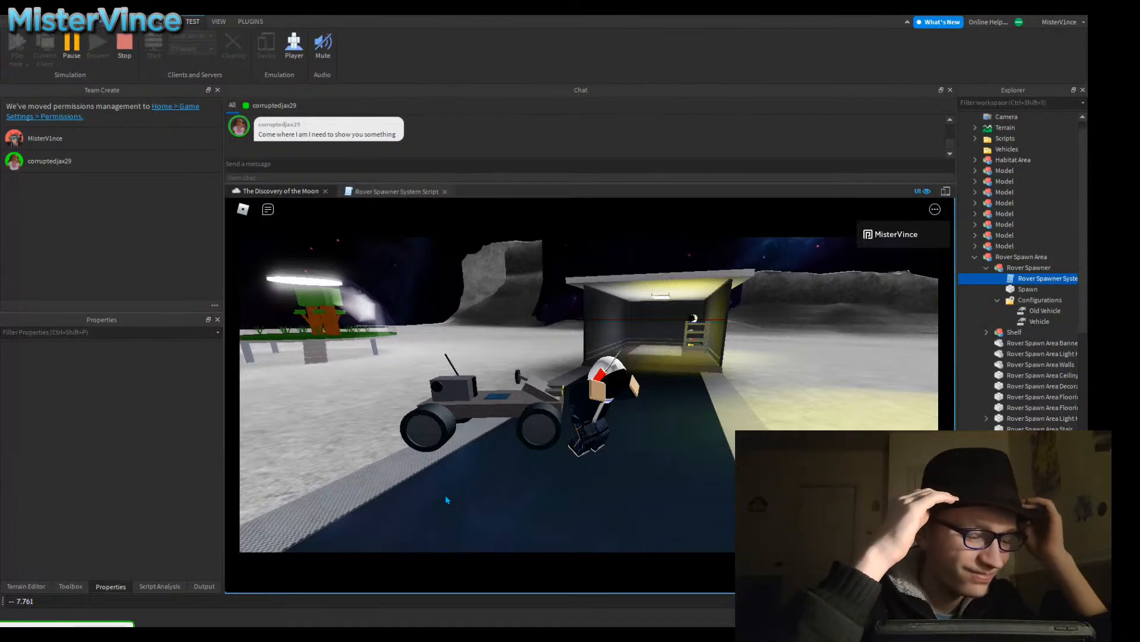
key(shift+F5)
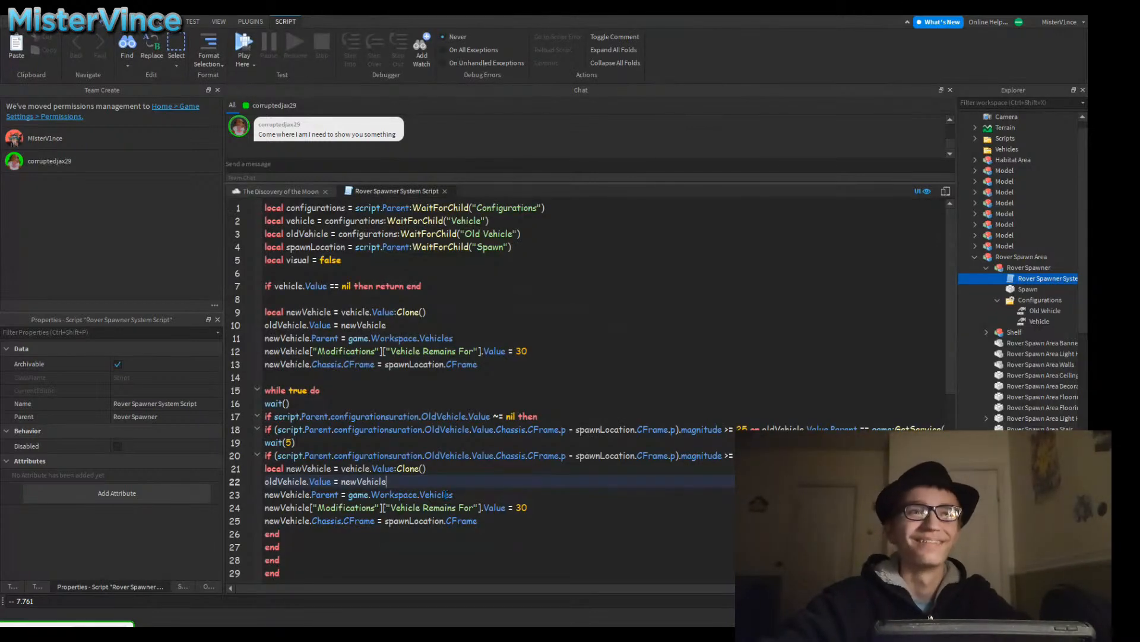
Step: On line 20 of the Rover Spawner System Script, replace script.Parent.configurationsuration.OldVehicle with oldVehicle at the start of the if condition
key(Up)
key(Up)
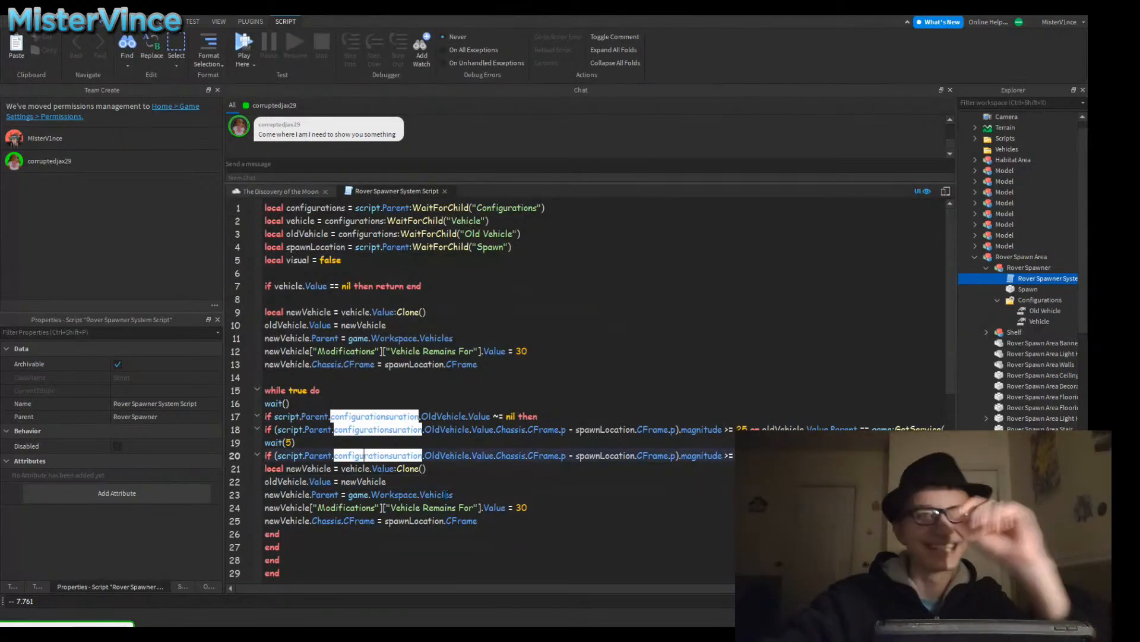
key(shift+Right)
key(shift+Right)
key(shift+Right)
key(shift+Right)
key(shift+Right)
key(shift+Right)
key(shift+Left)
key(shift+Left)
key(shift+Left)
key(shift+Left)
key(shift+Left)
key(shift+Left)
key(shift+Left)
key(shift+Left)
key(shift+Left)
key(shift+Left)
key(shift+Left)
key(shift+Left)
key(shift+Left)
key(shift+Left)
key(shift+Left)
key(shift+Left)
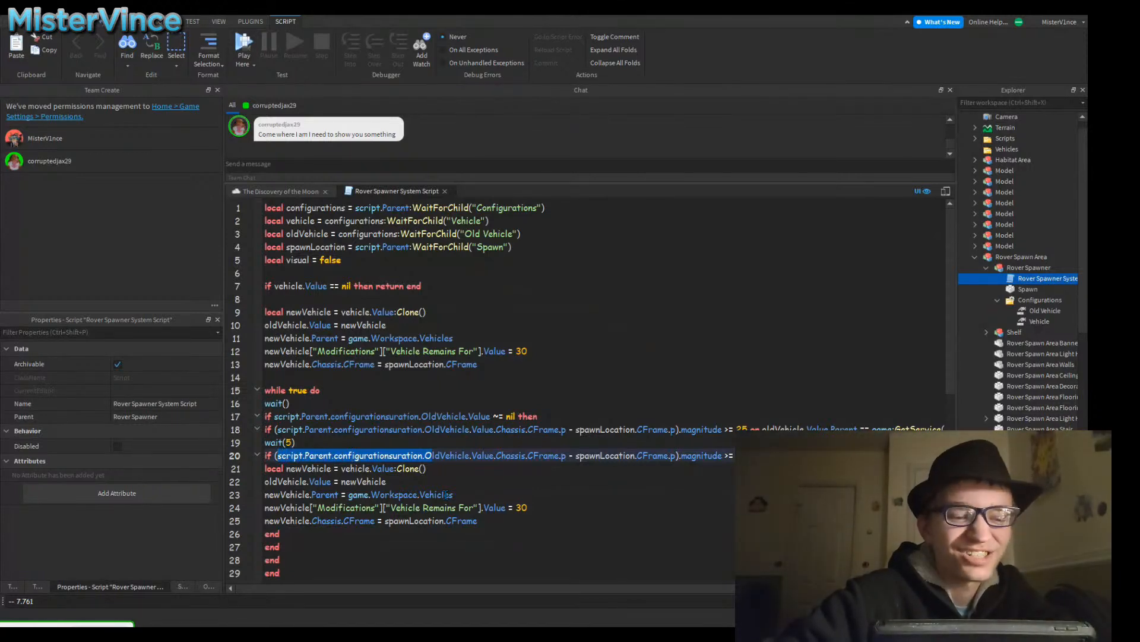
text(o)
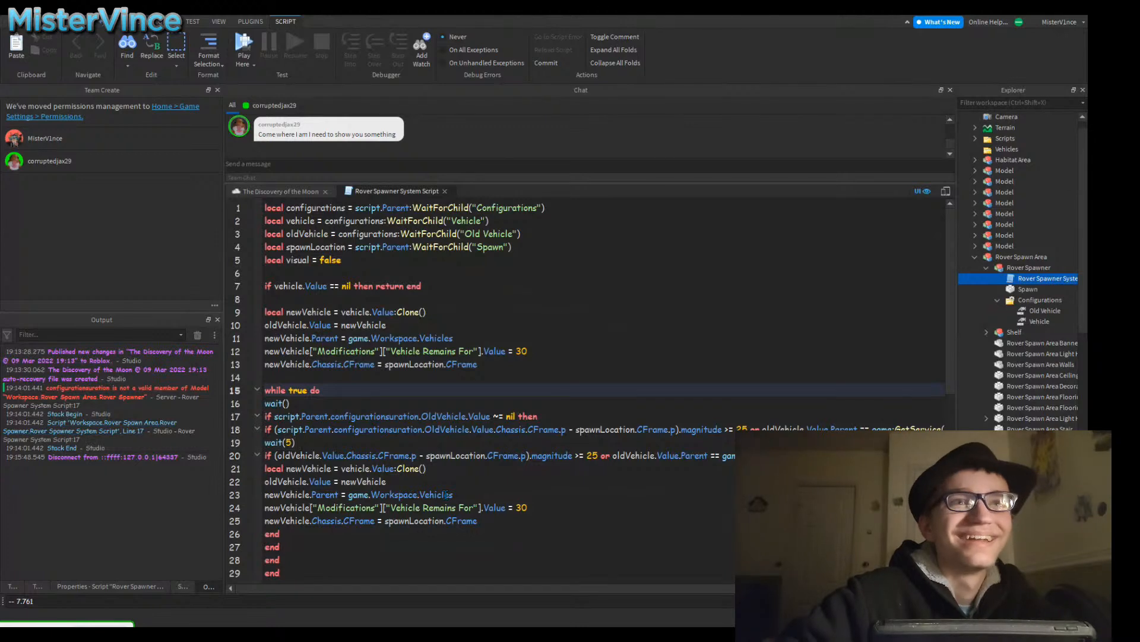
Step: Replace script.Parent.configurationsuration.OldVehicle with oldVehicle in the if conditions on lines 18 and 17
drag(433, 429, 303, 429)
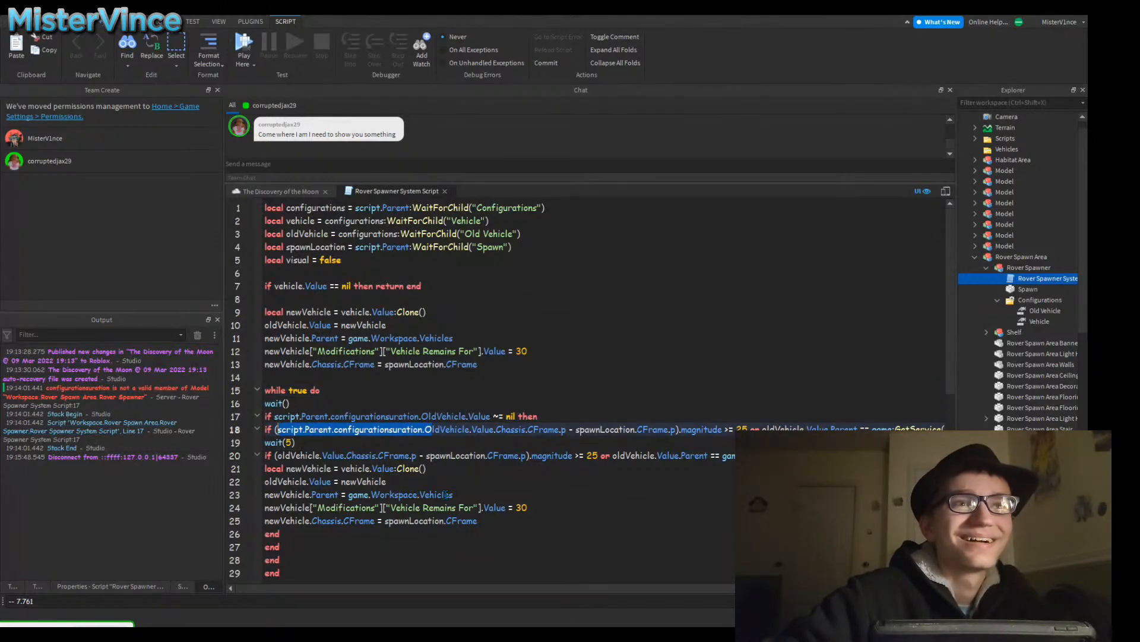
text(orage")["Garbage Vehicle)
double_click(444, 416)
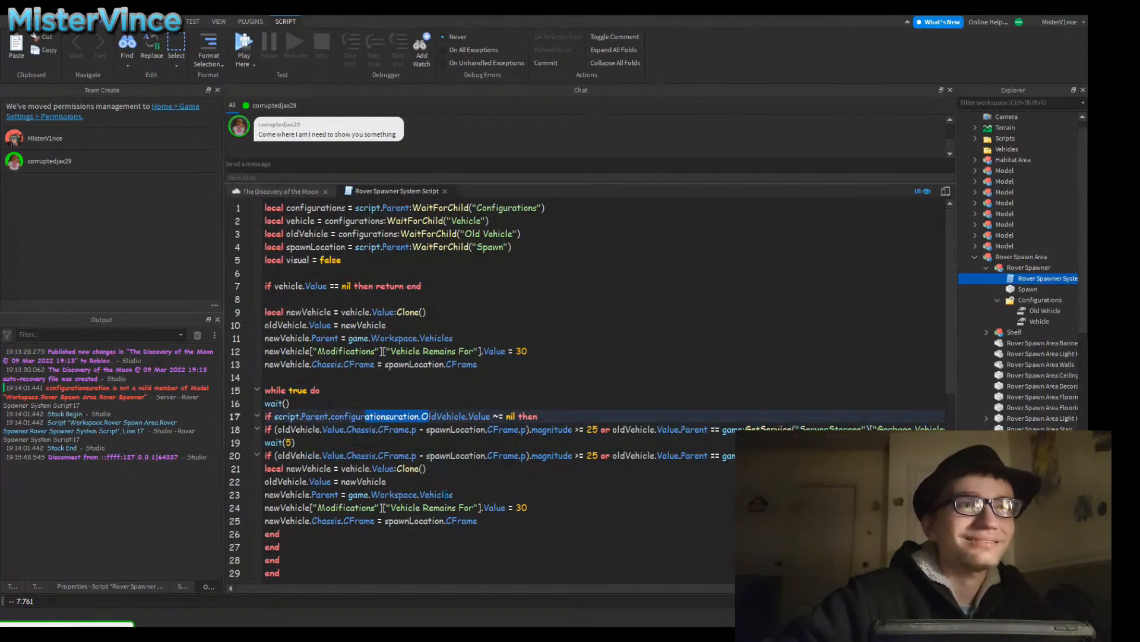
text(o)
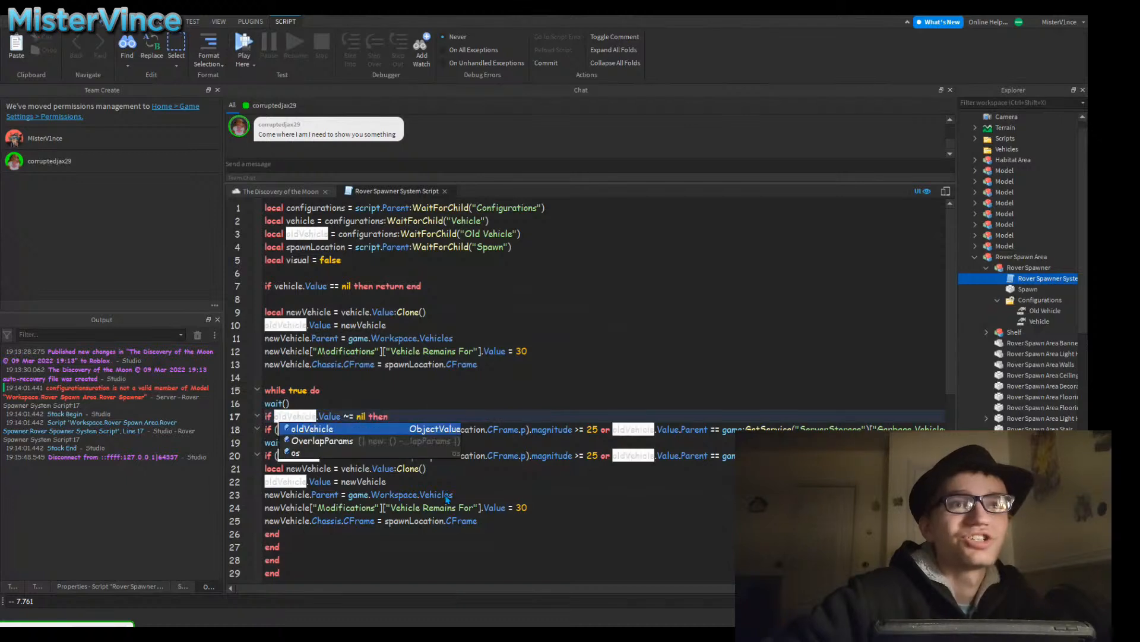
click(503, 430)
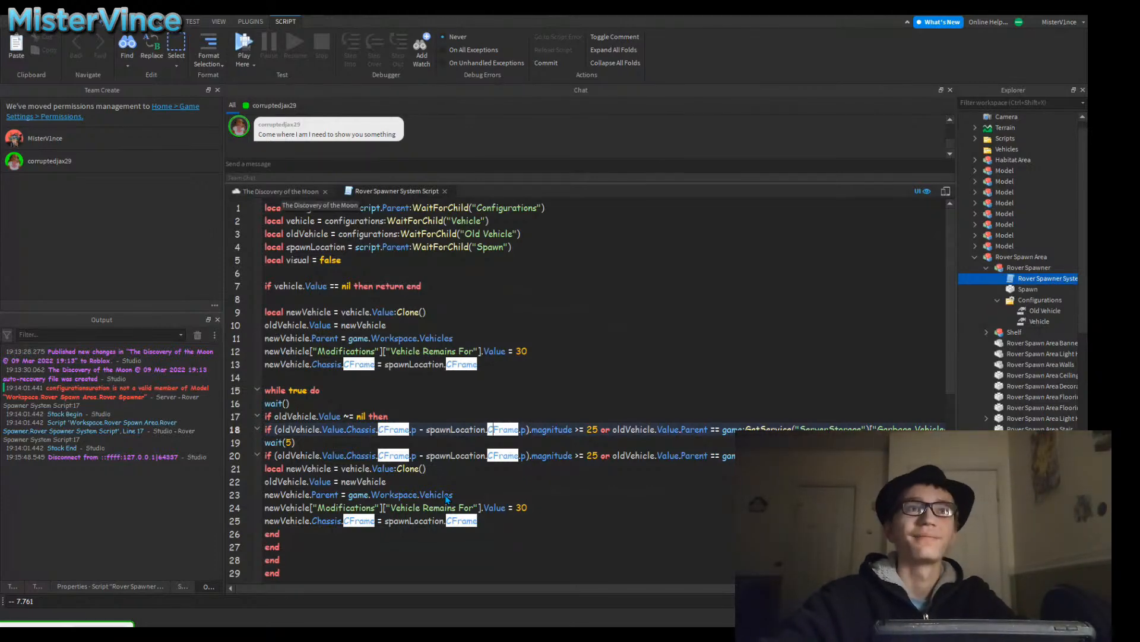
Step: Return to the 3D view of the place and examine the Rover Spawner's placement on the floor inside the rover spawn area
click(281, 192)
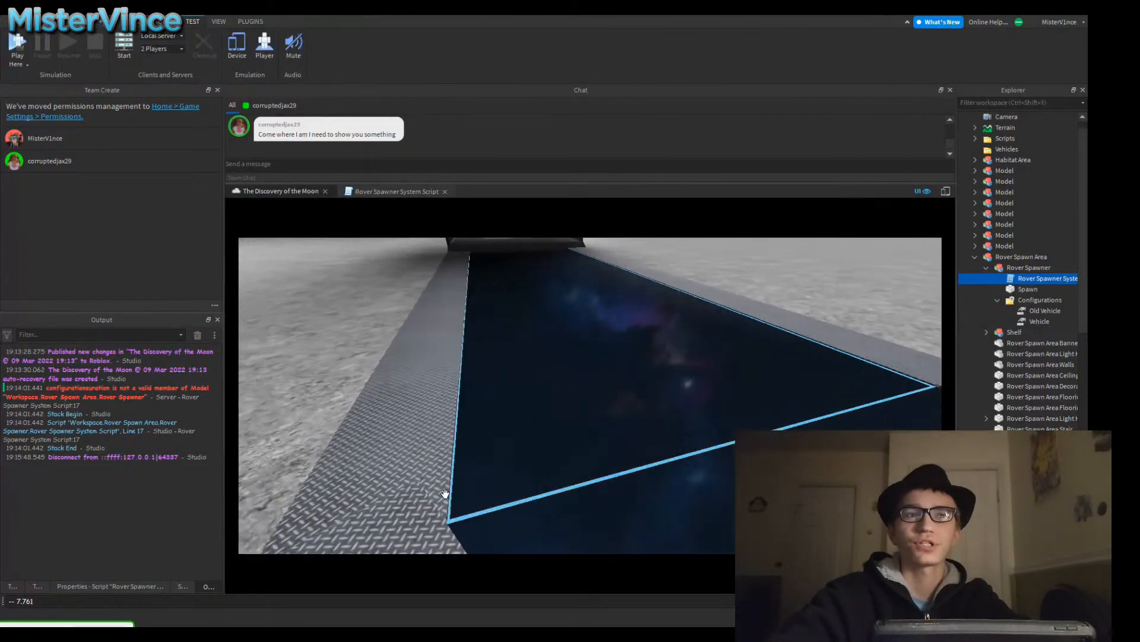
key(s)
key(a)
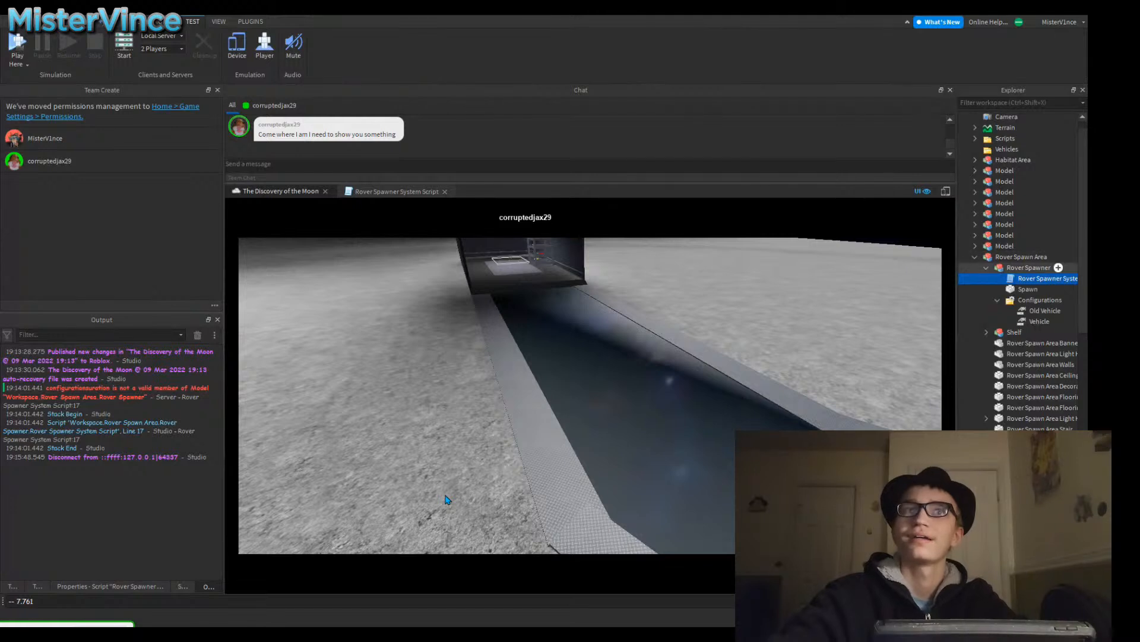
key(f)
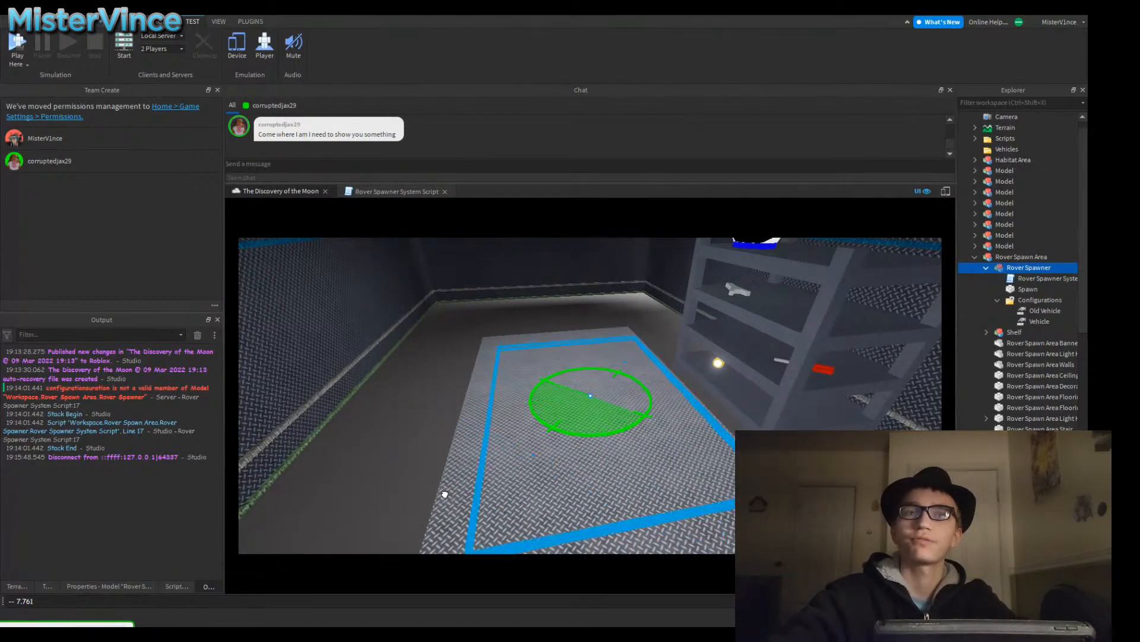
key(s)
key(s)
key(d)
key(q)
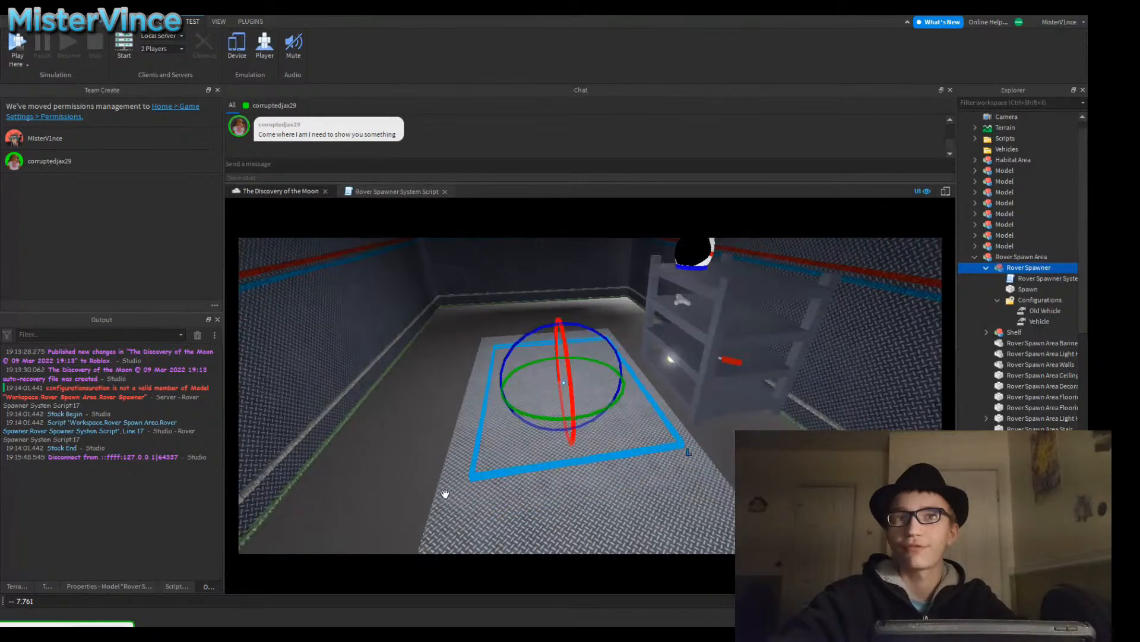
key(s)
right_drag(445, 496, 446, 494)
key(w)
key(w)
key(s)
key(s)
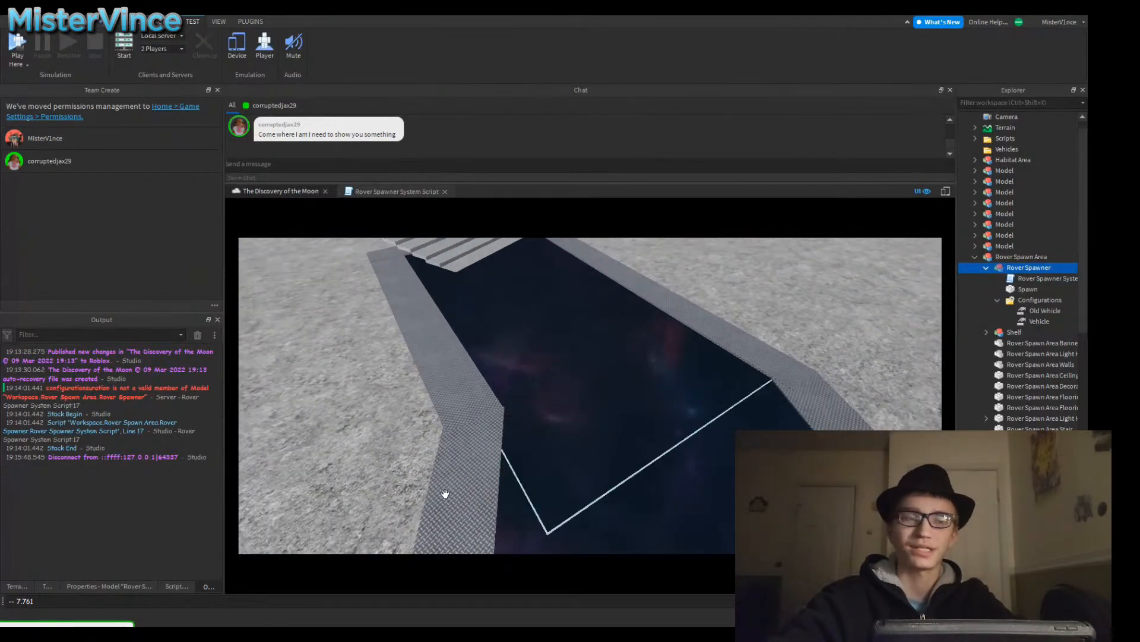
Step: Examine how the road and sidewalks from the rover spawn area line up with the spaceship's staircase
key(w)
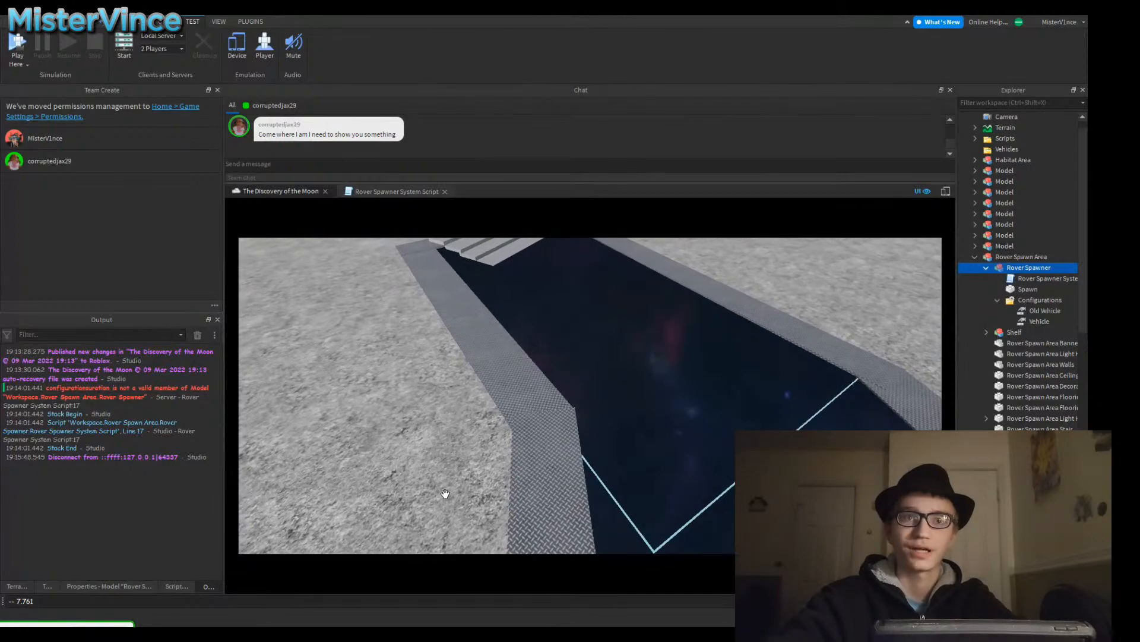
key(w)
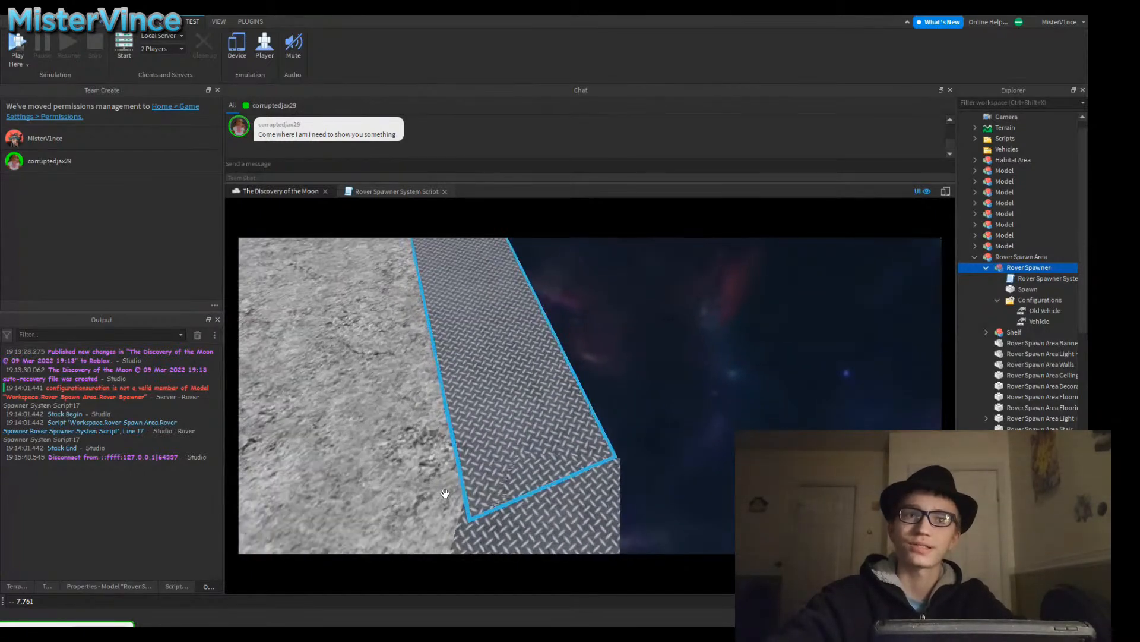
key(d)
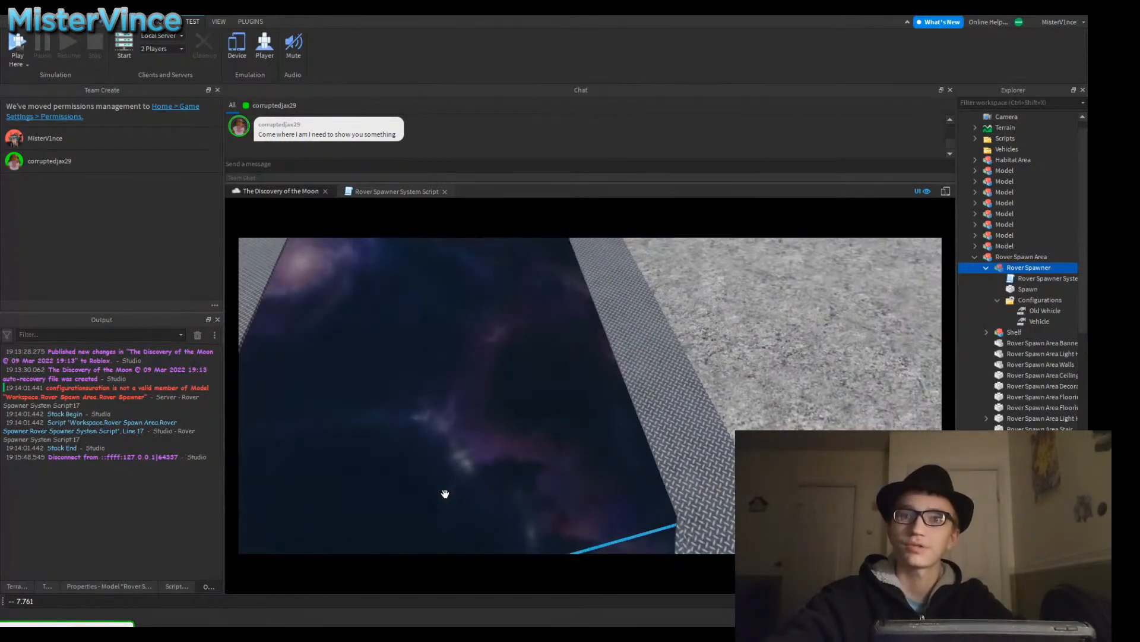
key(w)
click(446, 493)
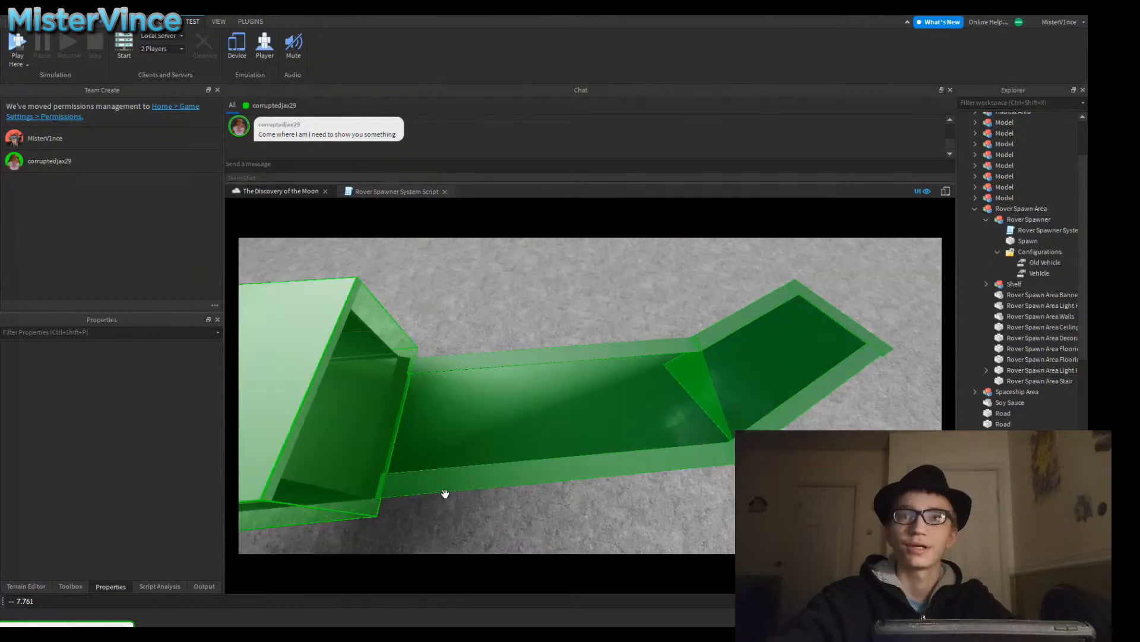
right_drag(445, 494, 448, 500)
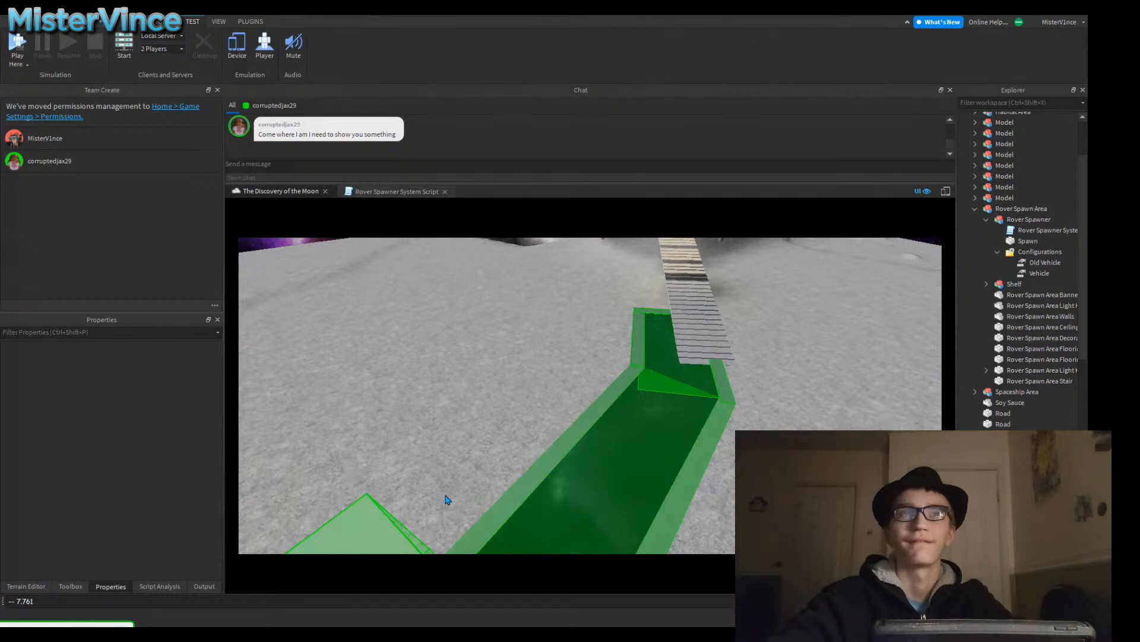
key(s)
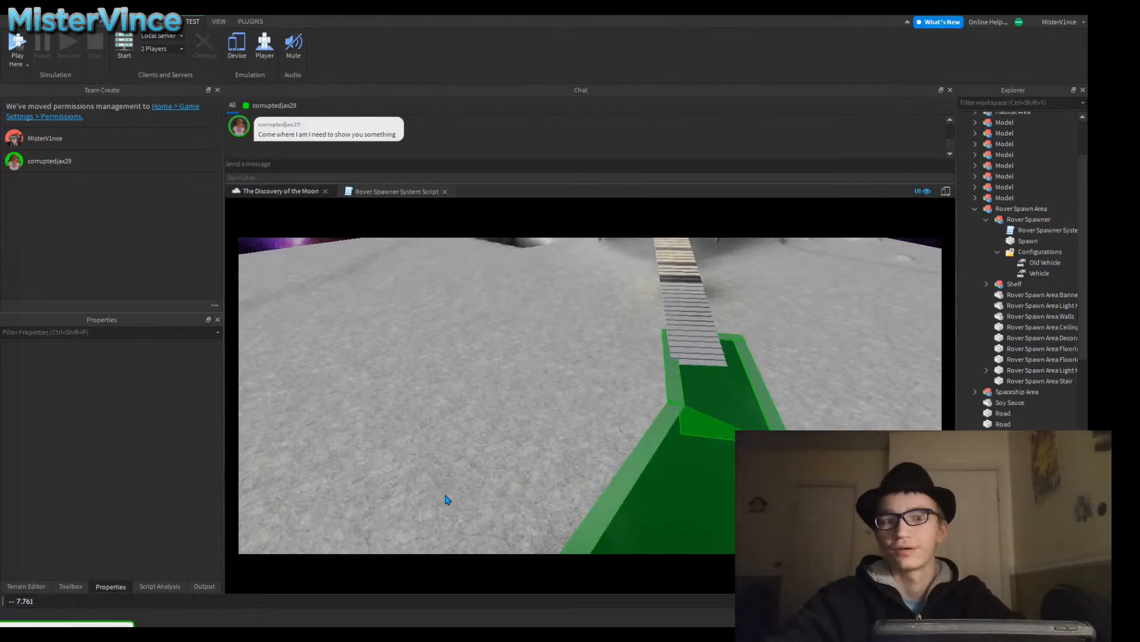
right_drag(445, 494, 445, 494)
Step: Set the Spaceship Area model's Origin Orientation to 0, 137, 90 to match the road's rotation
scroll(446, 495, up, 1)
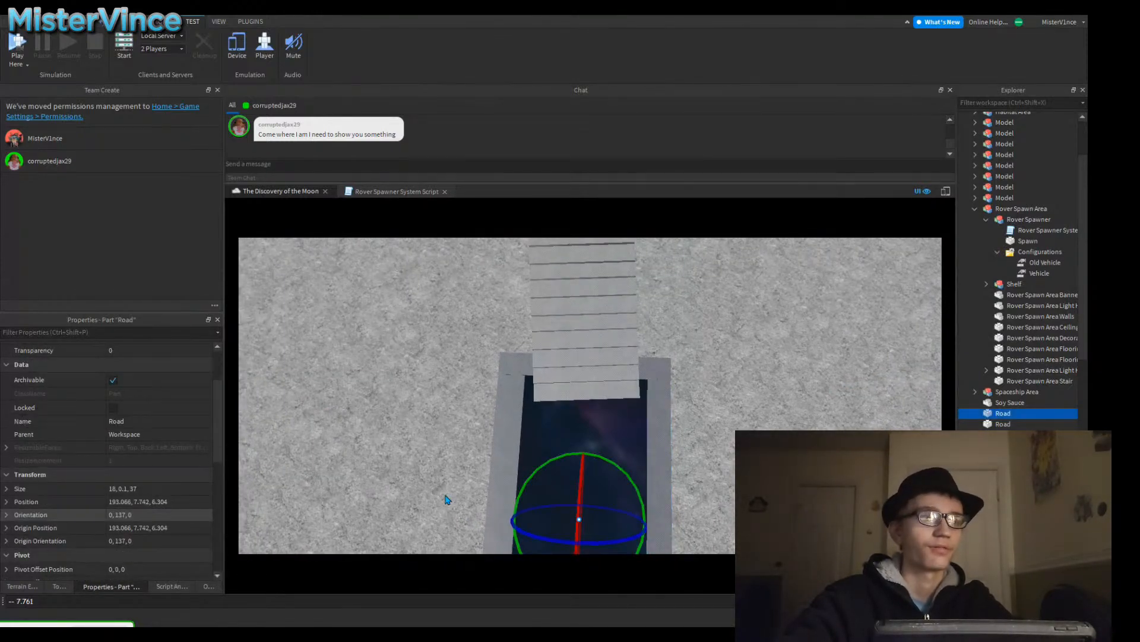
click(446, 494)
click(445, 494)
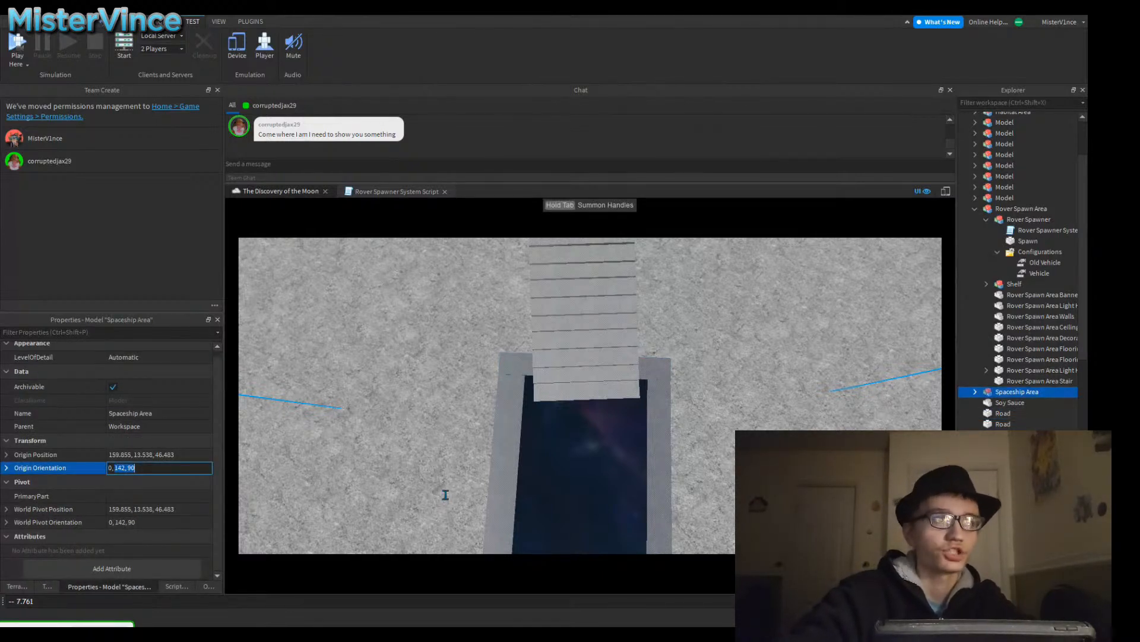
text(13)
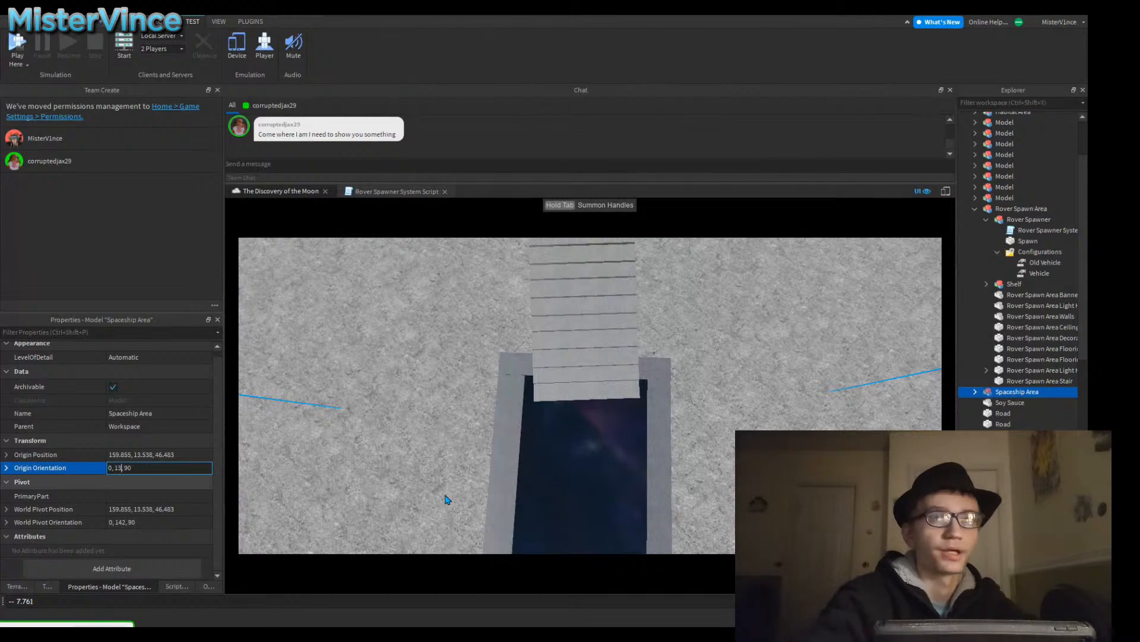
text(7)
key(Return)
Step: Move the Spaceship Area sideways to about 157.7, 13.54, 44.47 so its staircase is centred on the end of the road
key(s)
key(e)
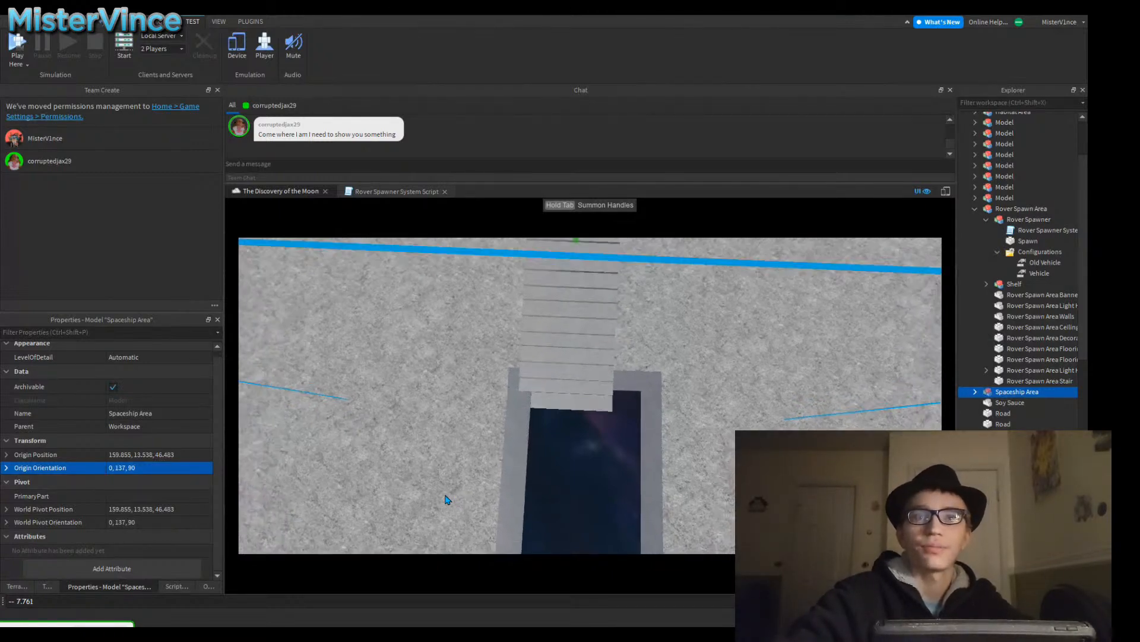
key(s)
key(e)
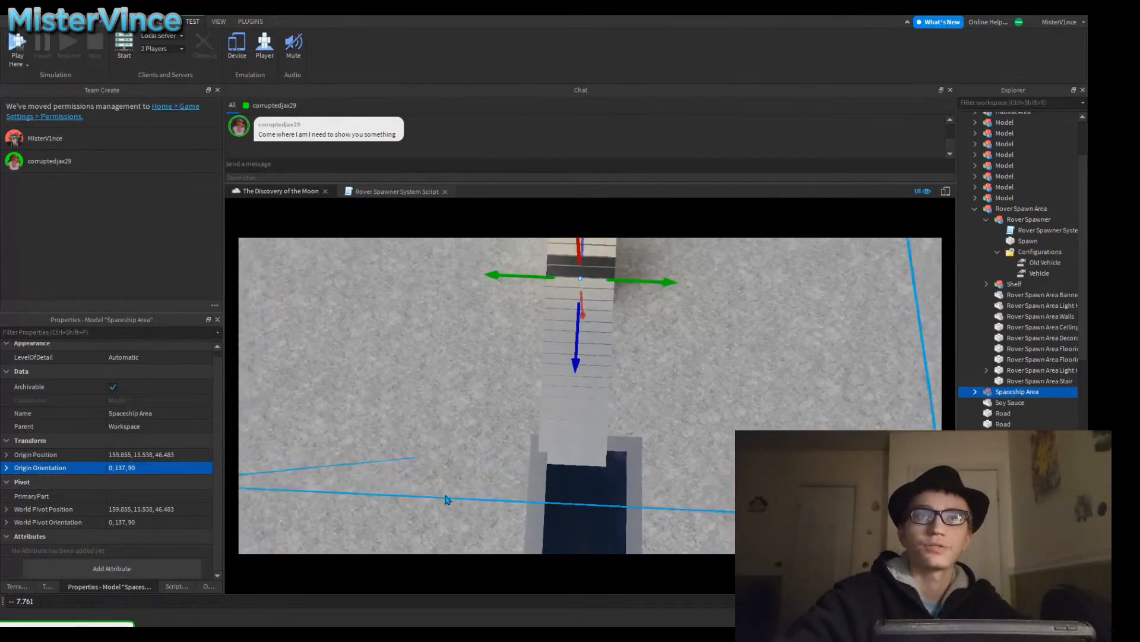
key(e)
drag(445, 494, 452, 495)
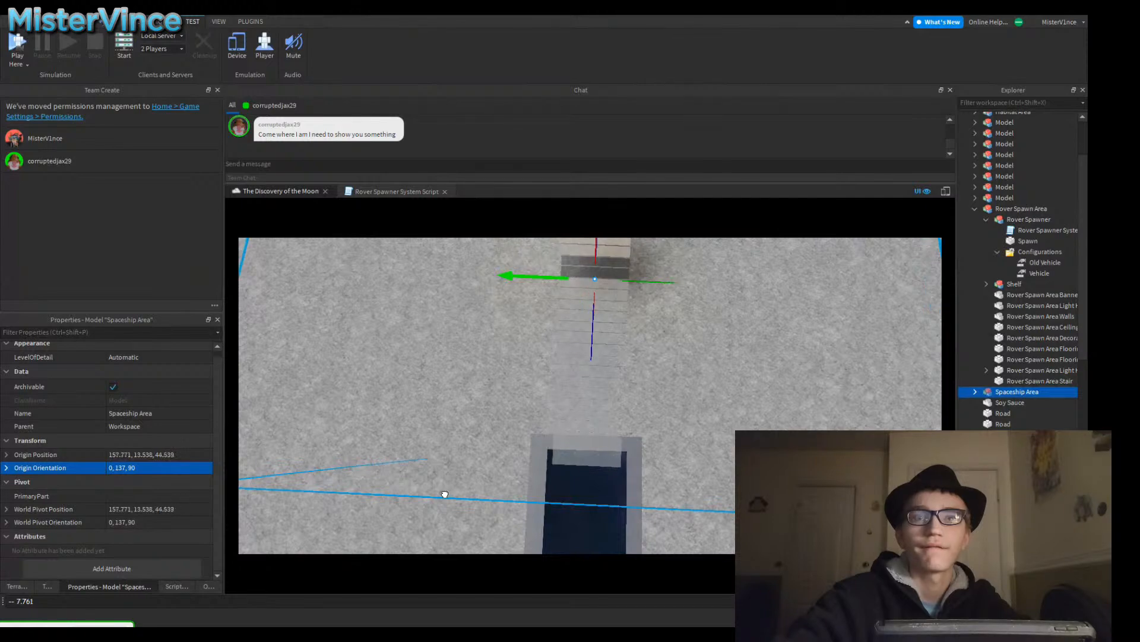
key(w)
key(q)
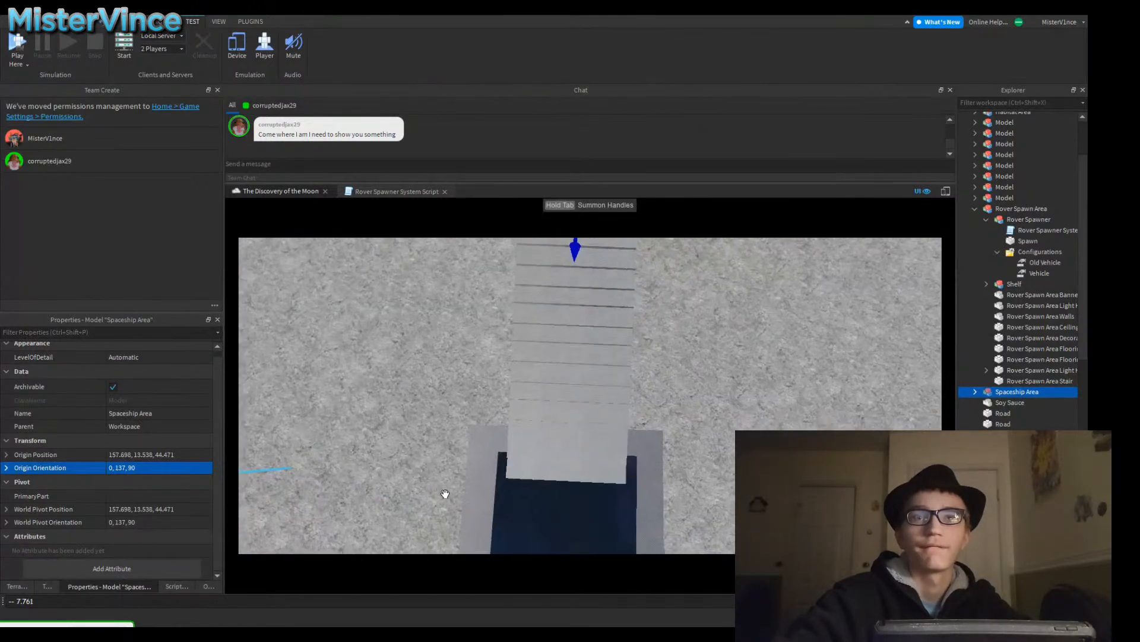
Step: Examine how the foot of the spaceship's staircase sits against the end of the road and select the Road part there
key(w)
right_drag(445, 494, 445, 495)
key(s)
key(s)
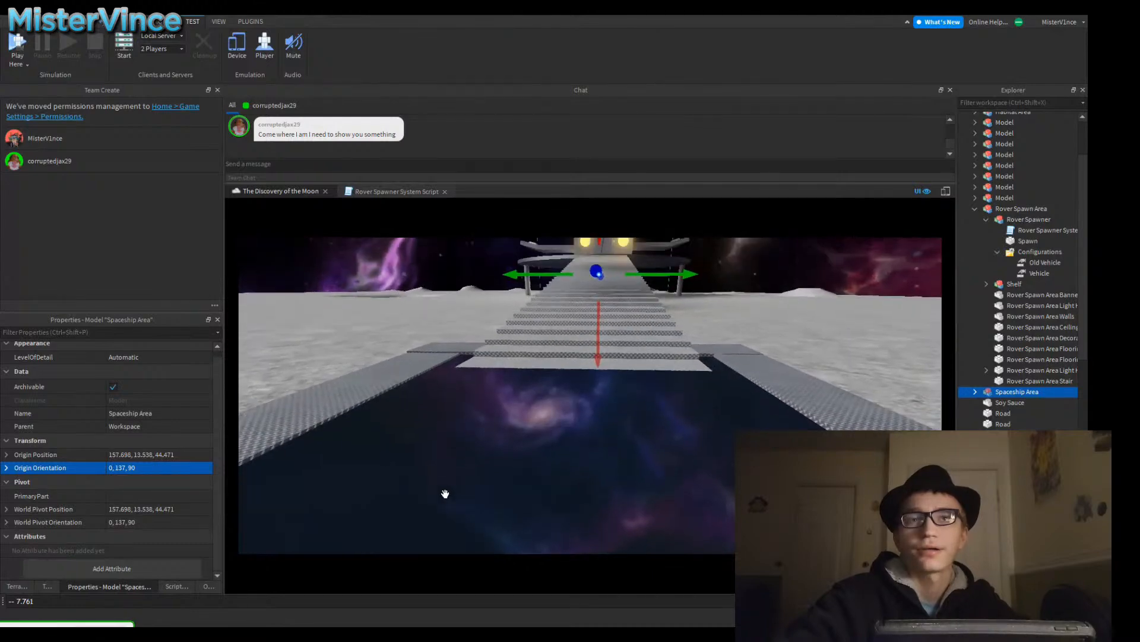
key(w)
key(w)
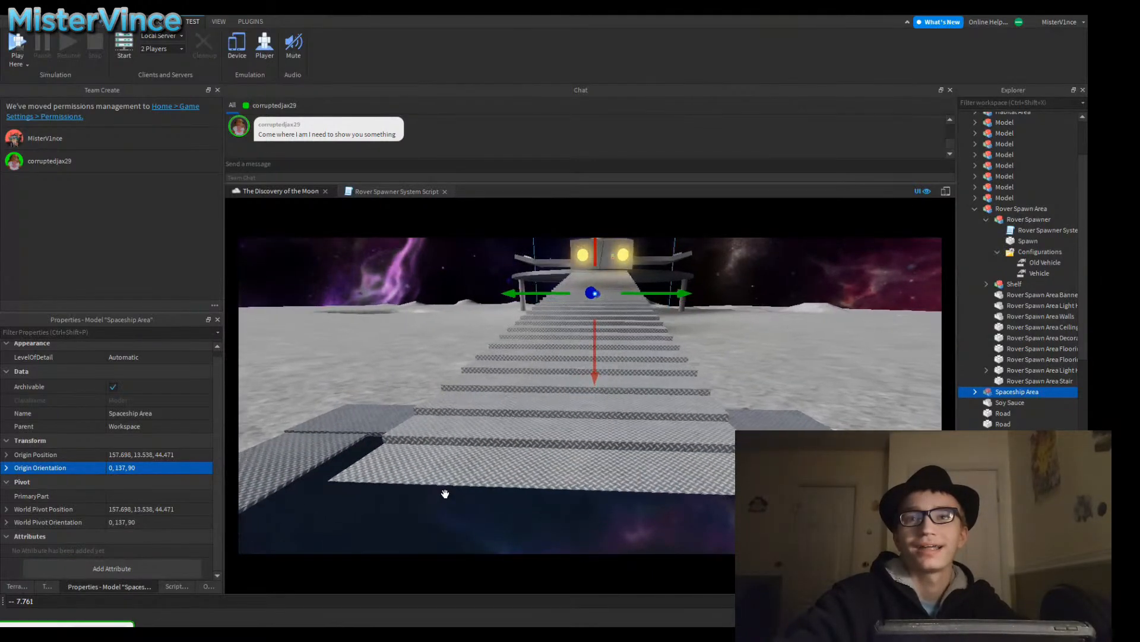
right_drag(445, 494, 447, 500)
scroll(1021, 403, down, 3)
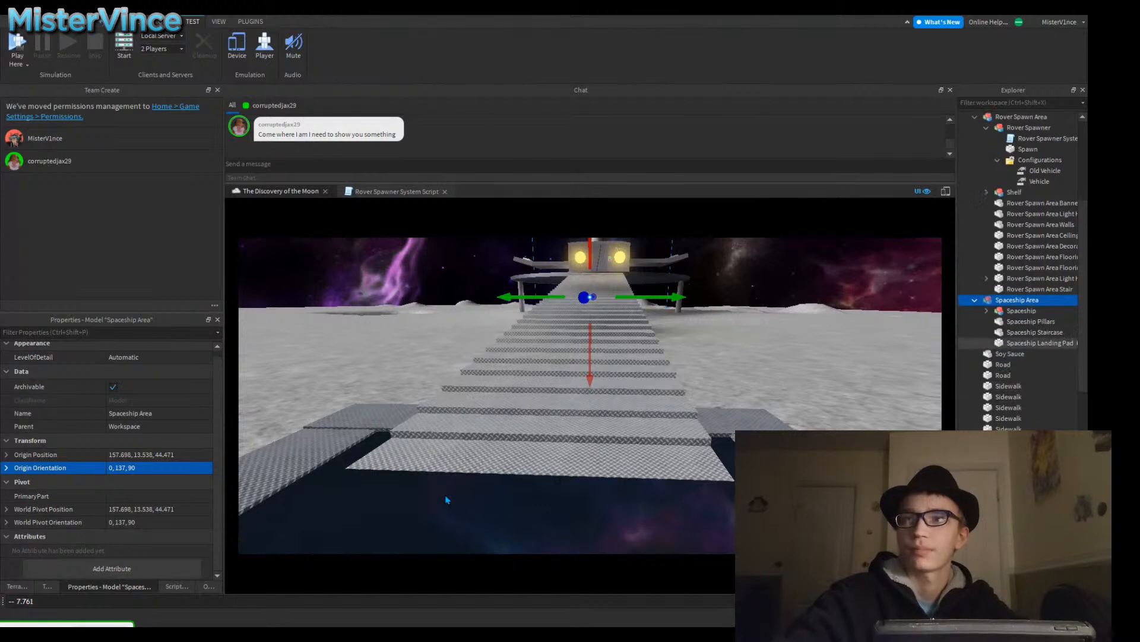
click(1035, 332)
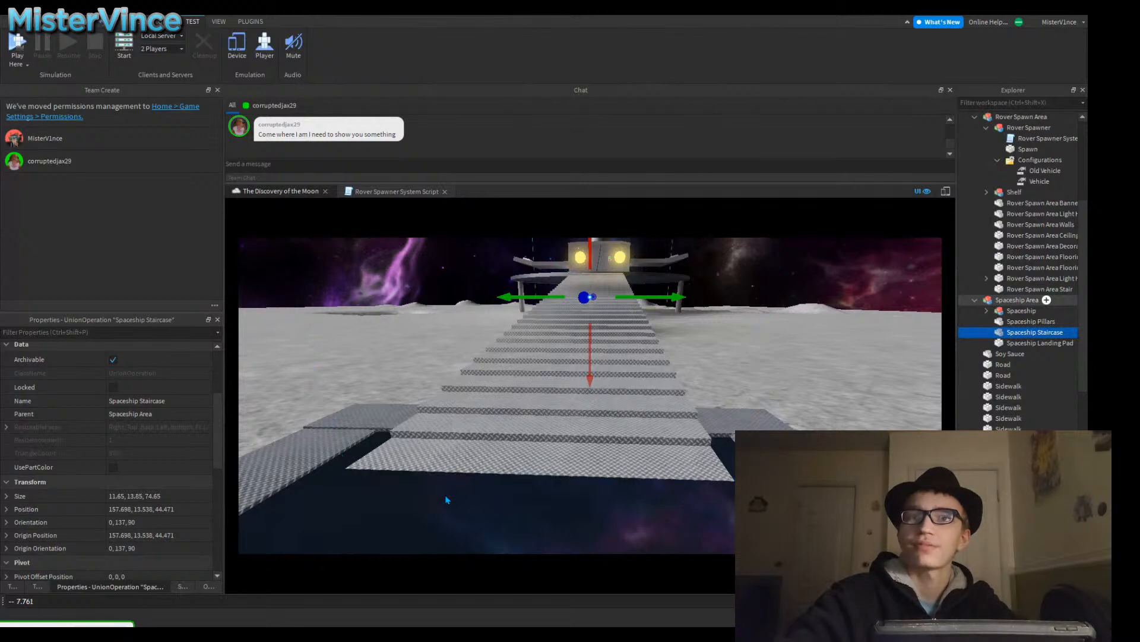
click(447, 499)
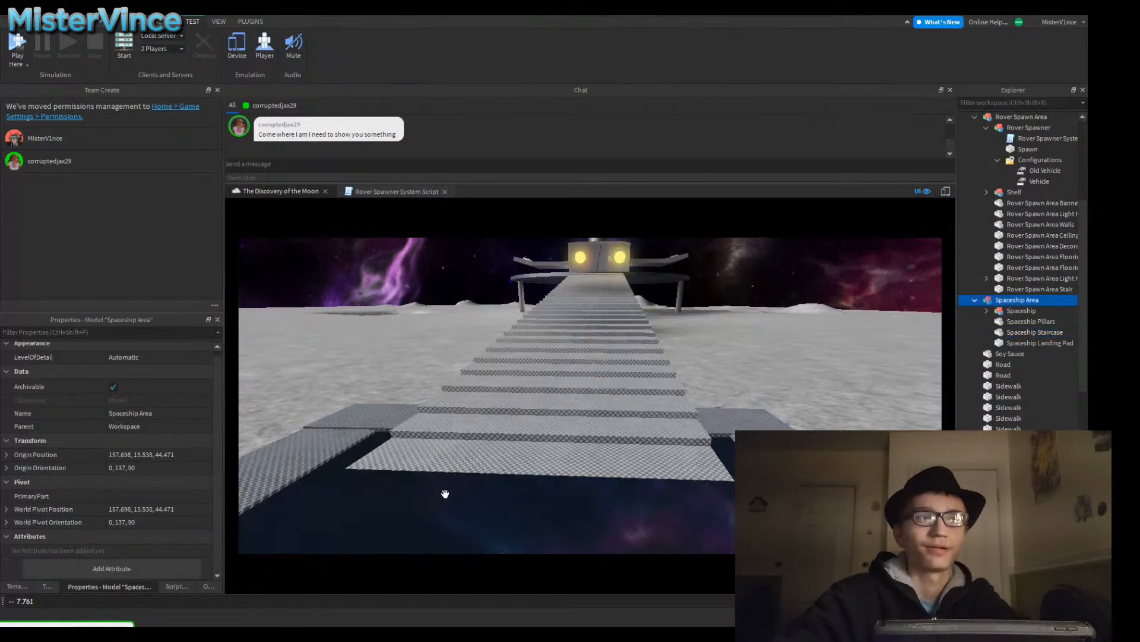
click(445, 493)
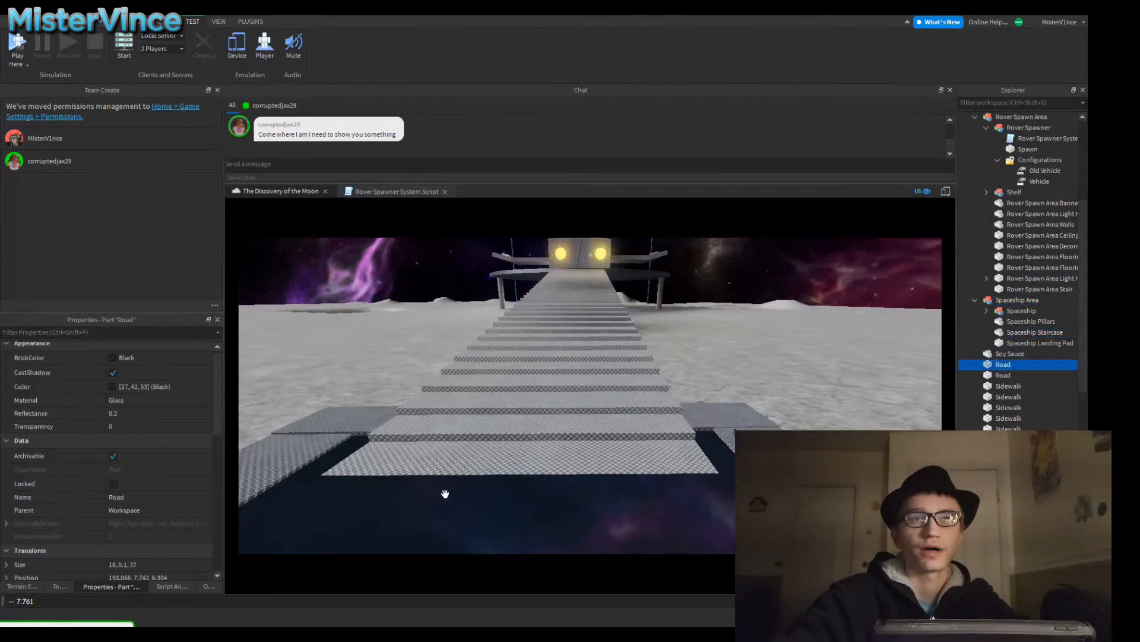
Step: Examine how the sidewalks run along the road towards the staircase, focusing on the joint where the two sidewalk pieces meet
key(a)
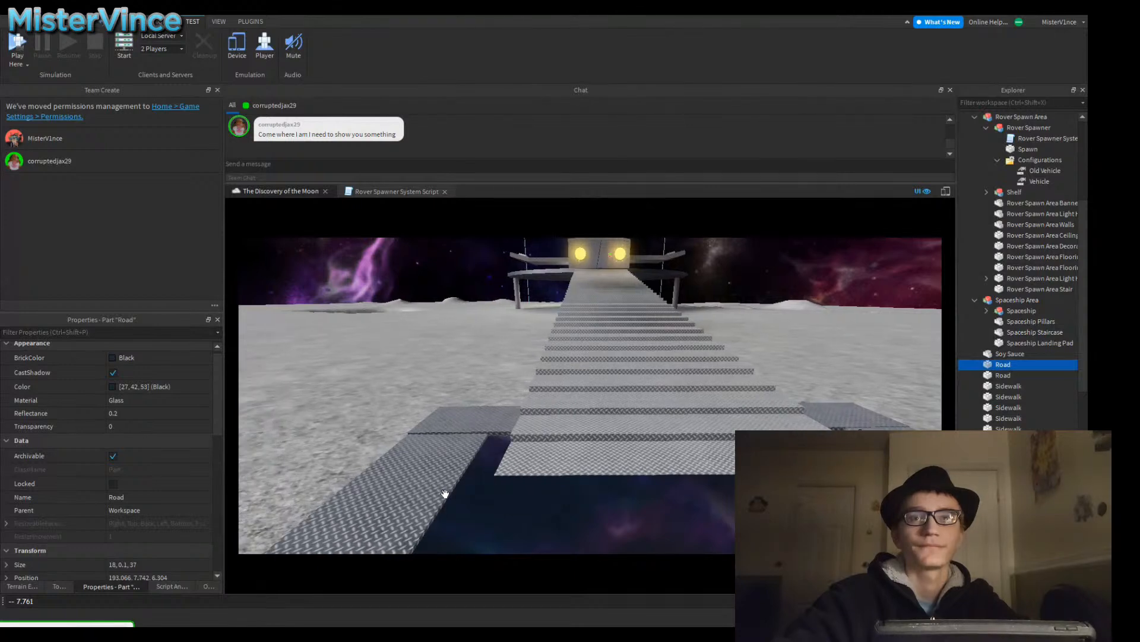
key(d)
key(s)
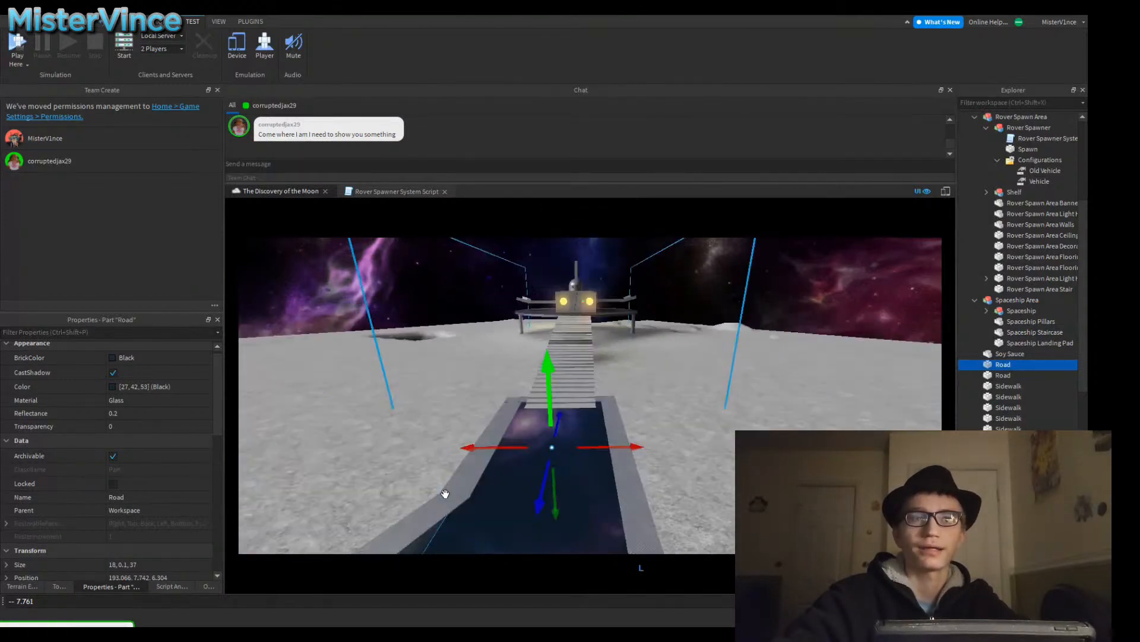
key(a)
key(w)
key(d)
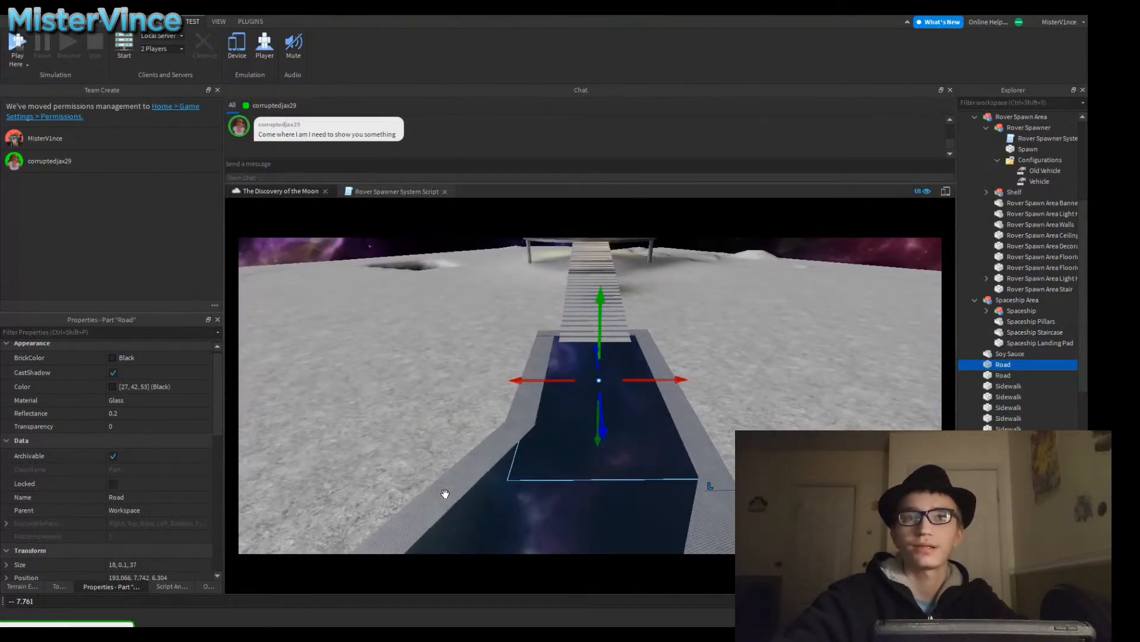
key(d)
key(q)
key(w)
key(a)
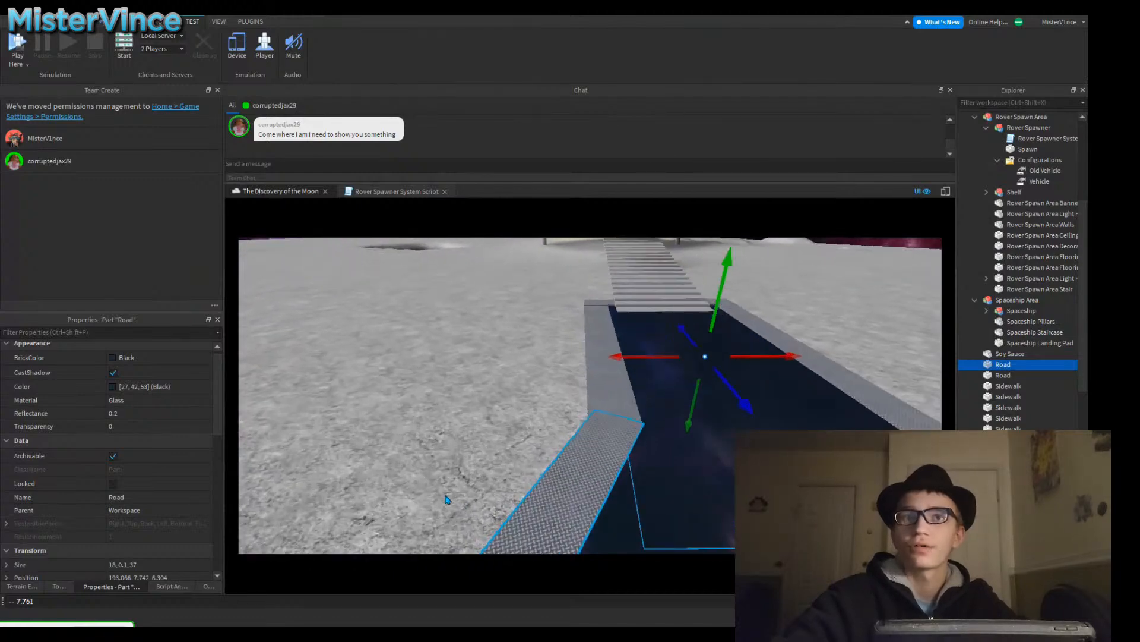
key(w)
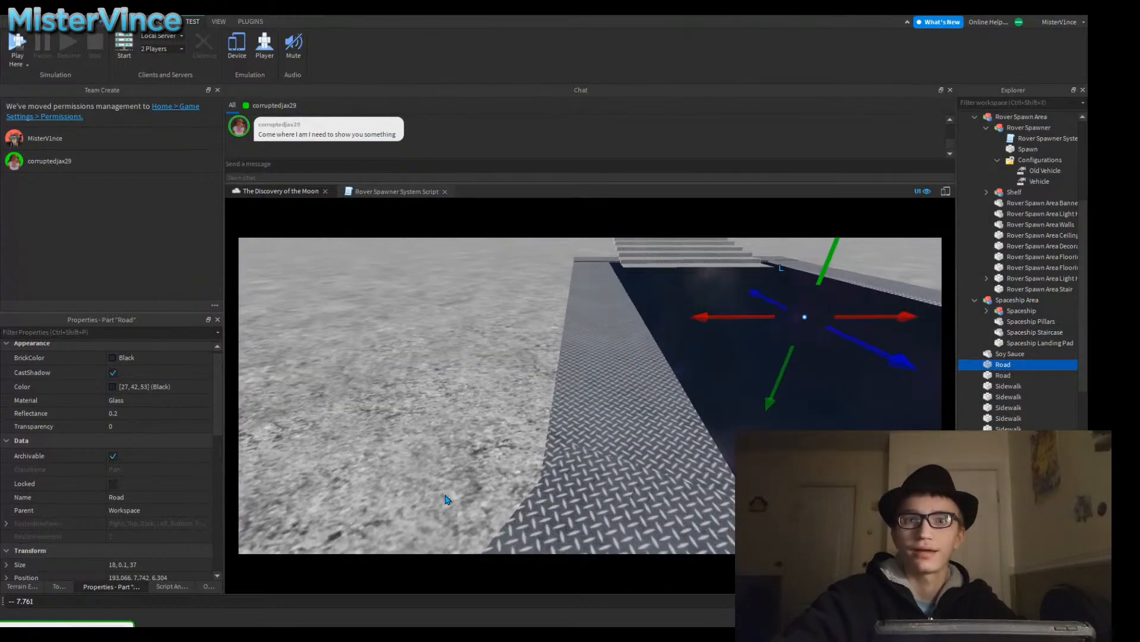
key(w)
right_drag(446, 500, 447, 499)
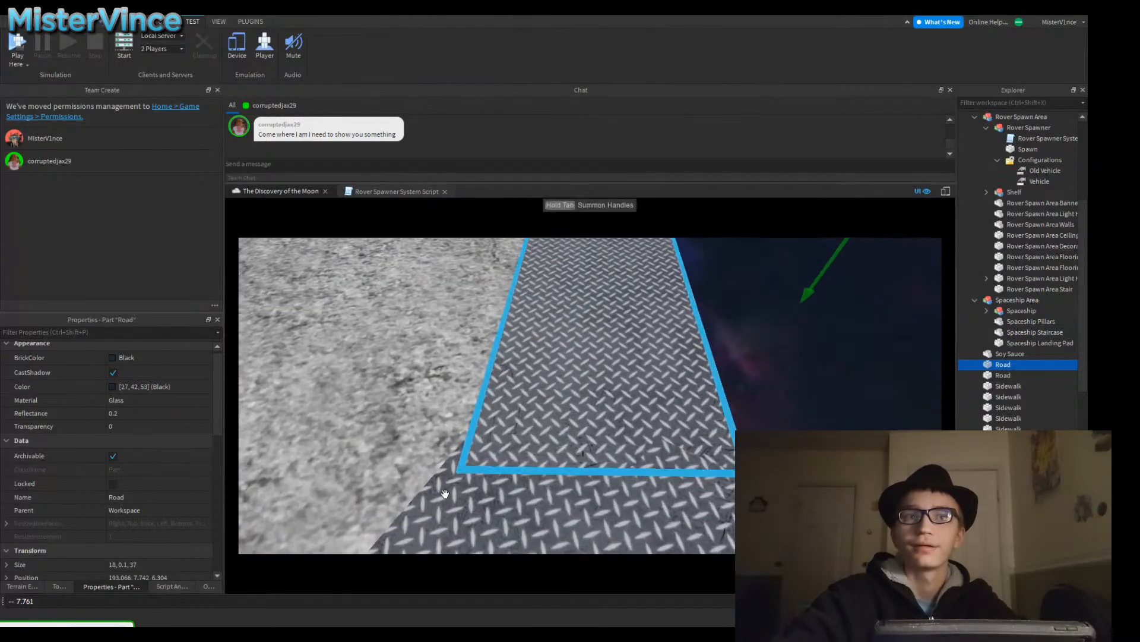
key(a)
key(w)
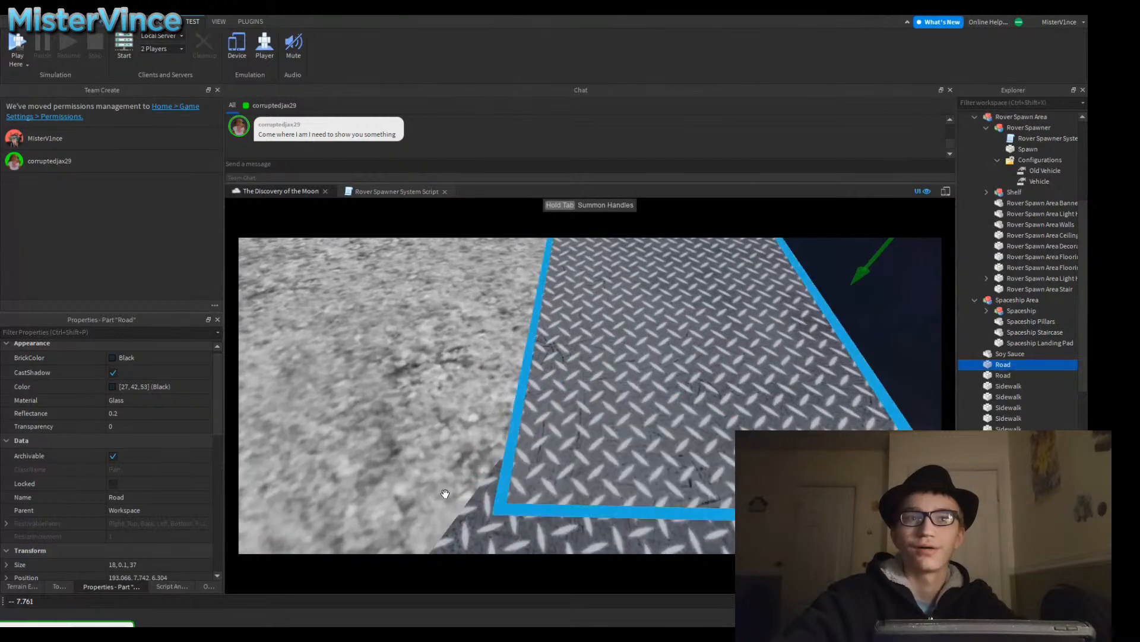
key(s)
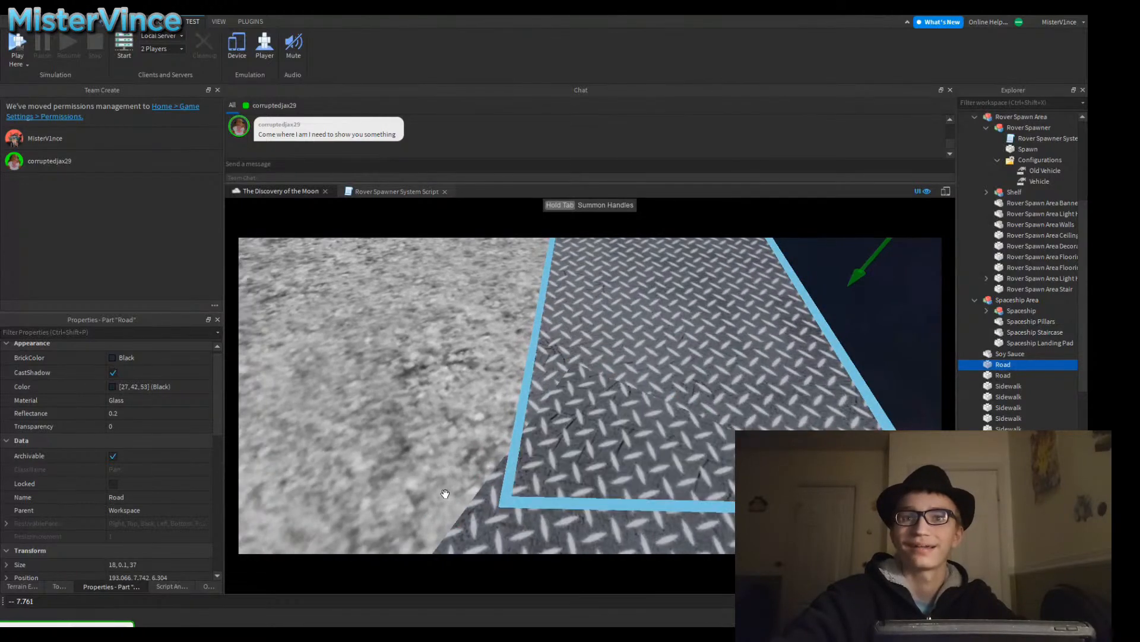
Step: Move the sidewalk beside the road to about 197.373, 7.792, 15.821 so its corner lines up with the adjoining sidewalk
click(445, 494)
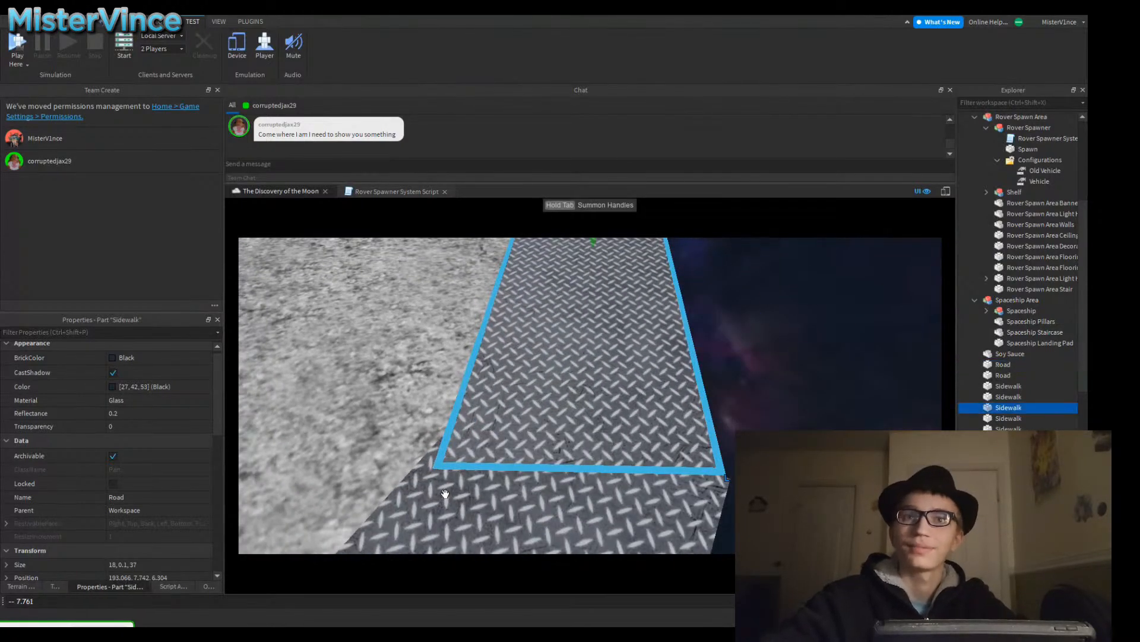
key(f)
key(a)
right_drag(445, 493, 445, 494)
key(w)
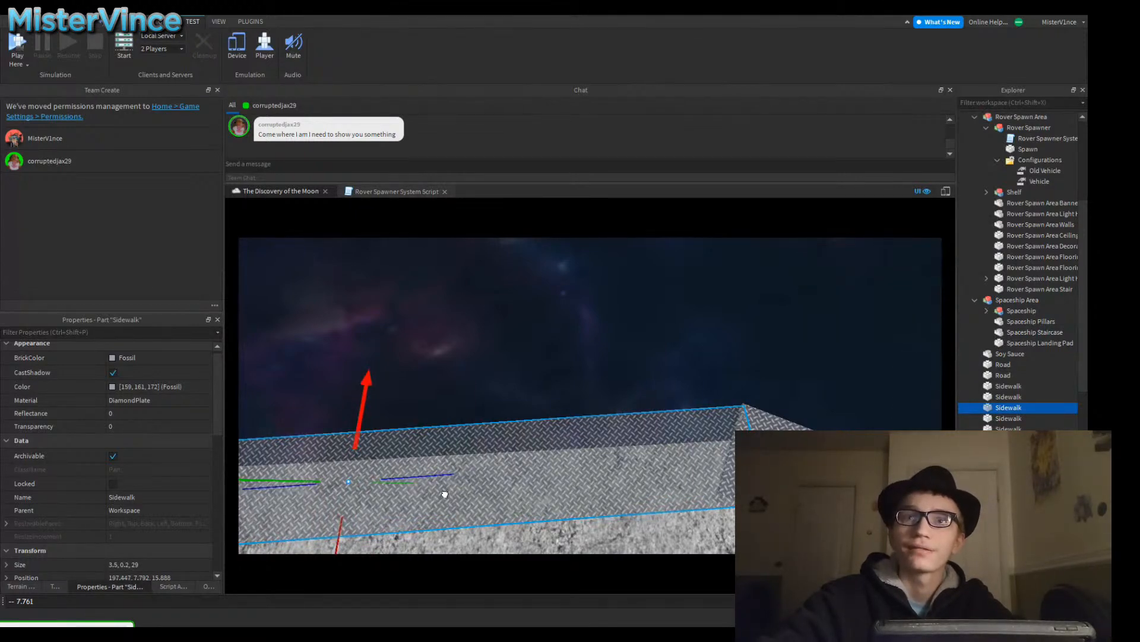
key(d)
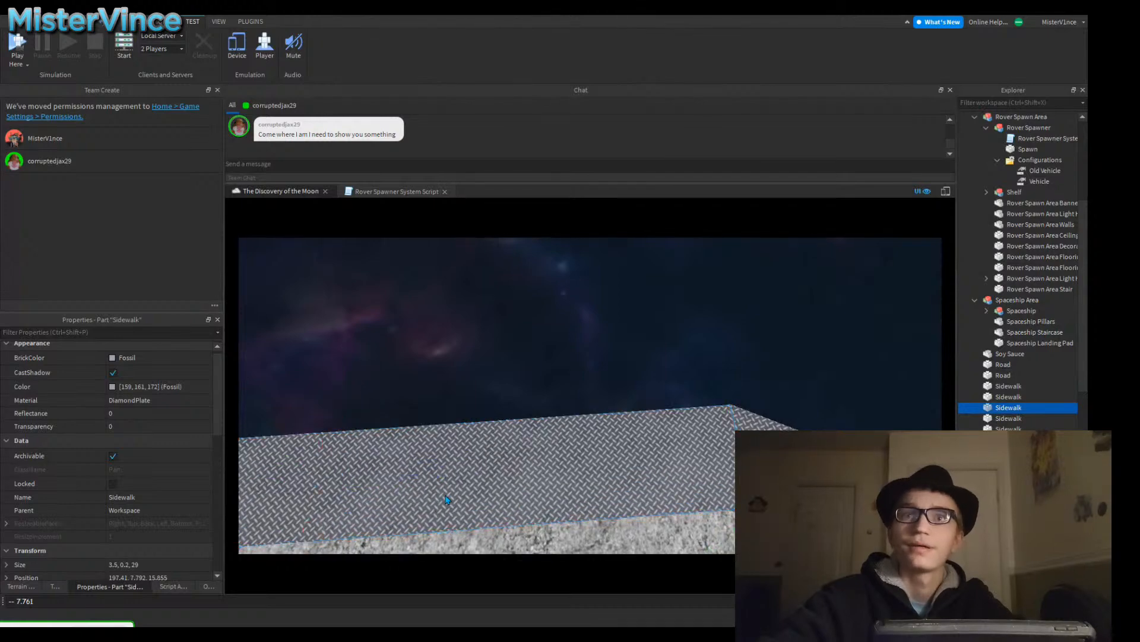
ctrl+click(447, 499)
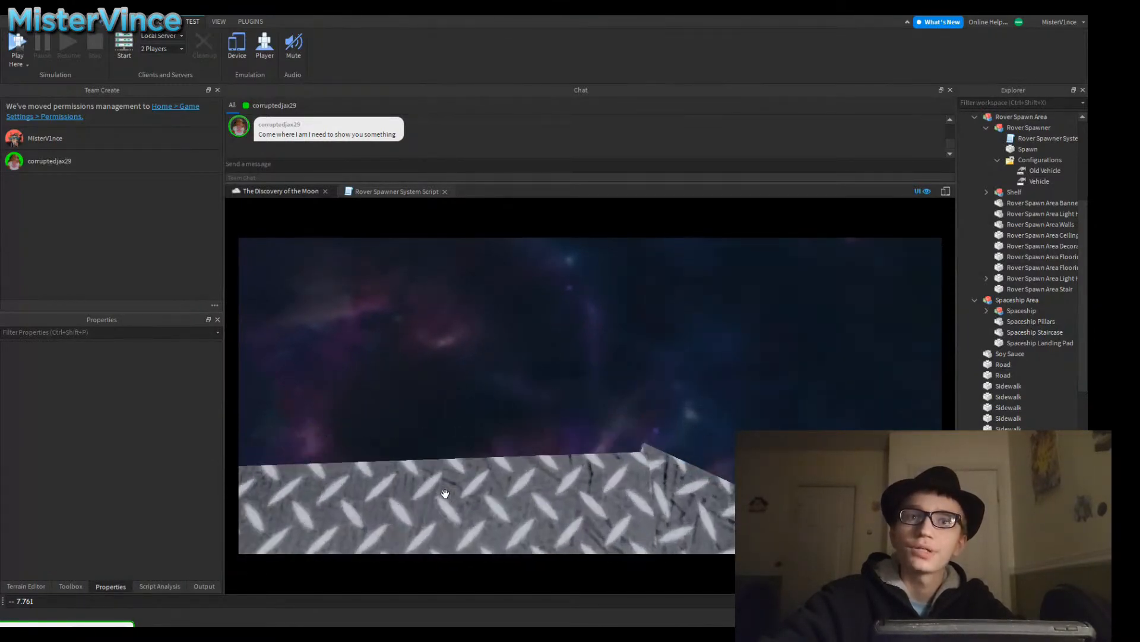
right_drag(446, 493, 446, 493)
click(445, 493)
click(445, 493)
click(447, 499)
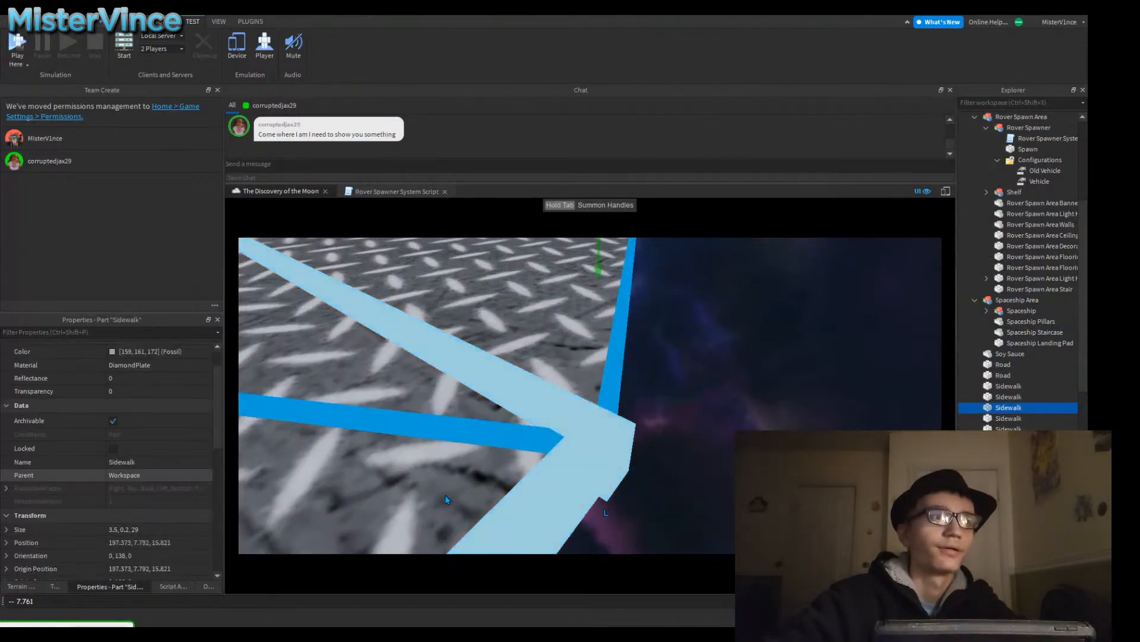
Step: Set the sidewalk's Position to 197.373, 7.792, 15.82
click(159, 461)
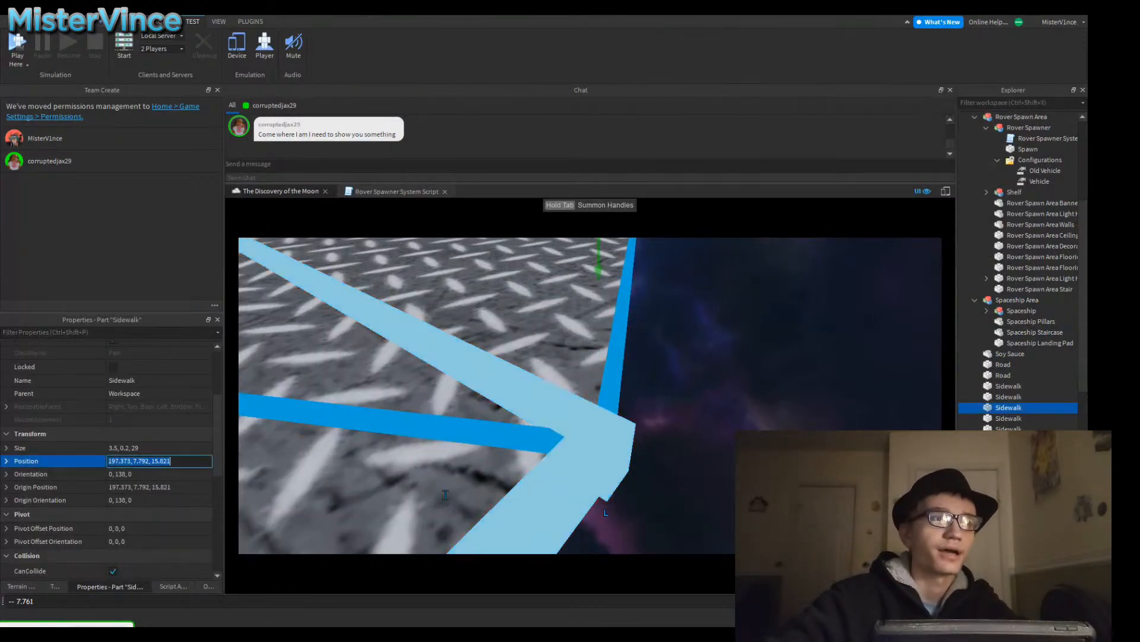
click(172, 461)
key(BackSpace)
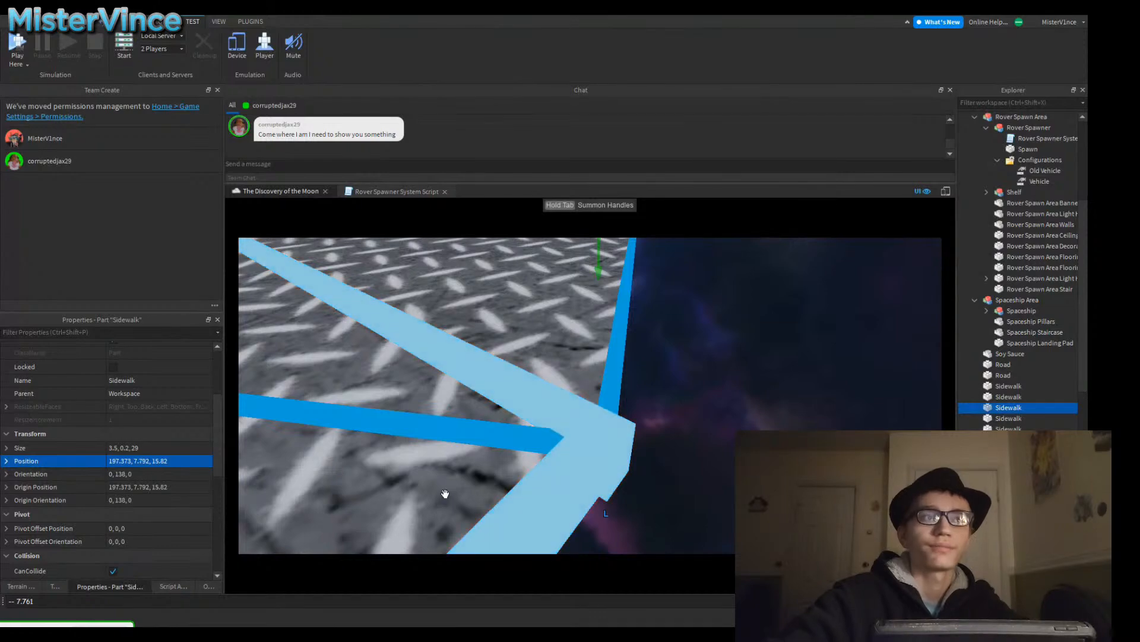
key(s)
key(a)
key(s)
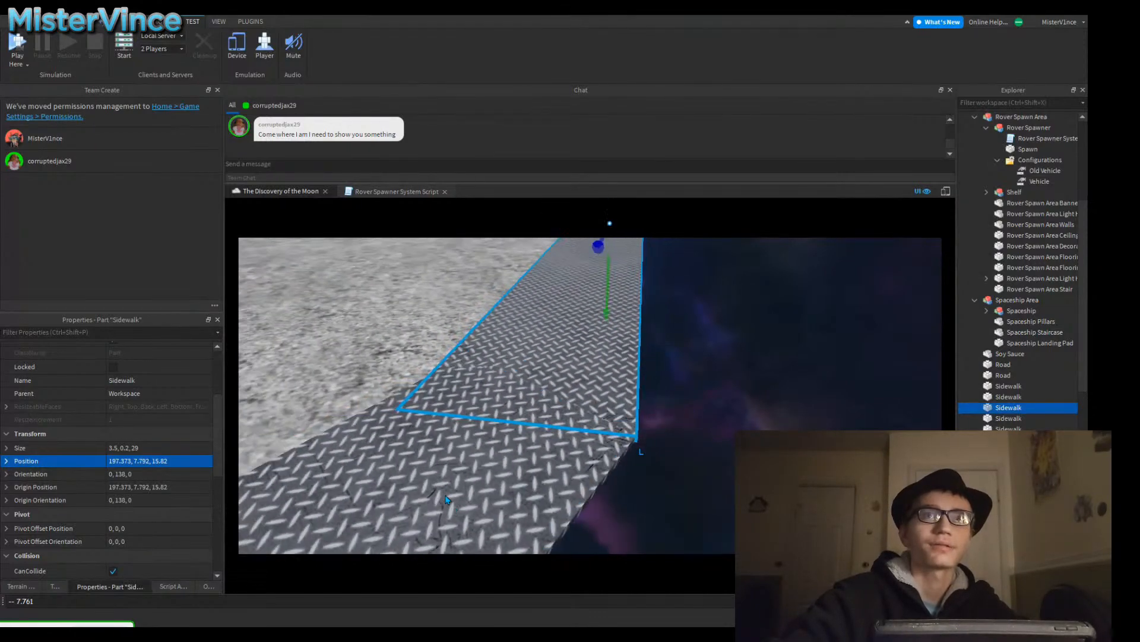
key(s)
Step: Try to move the sidewalk outward from the road to about 200.197, 7.792, 18.363, and undo the move
drag(520, 253, 456, 251)
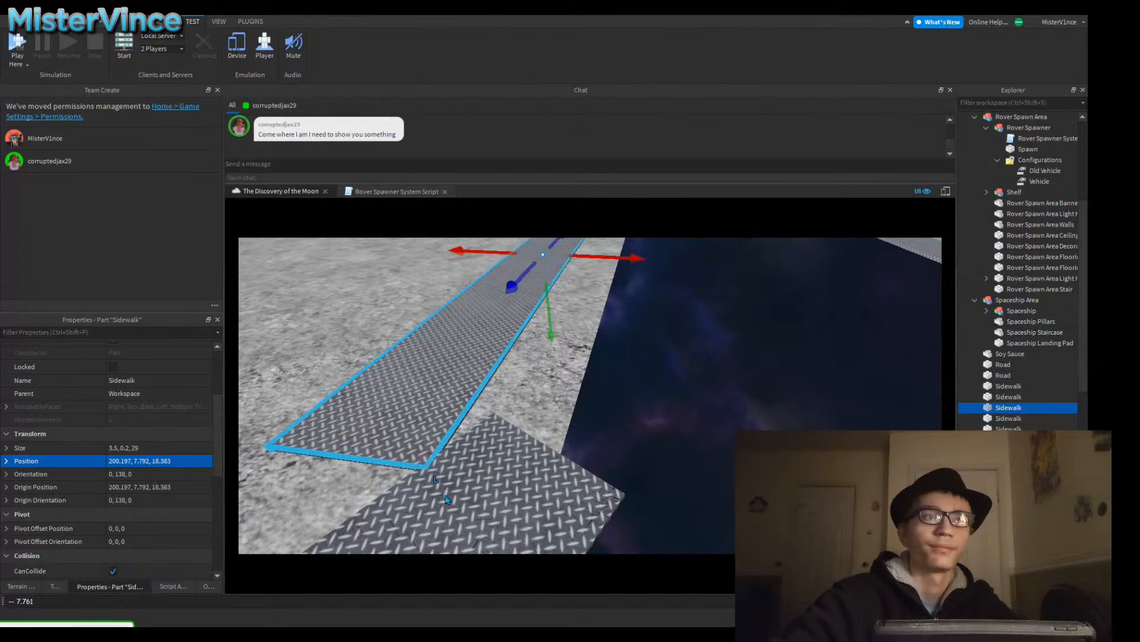
key(ctrl+z)
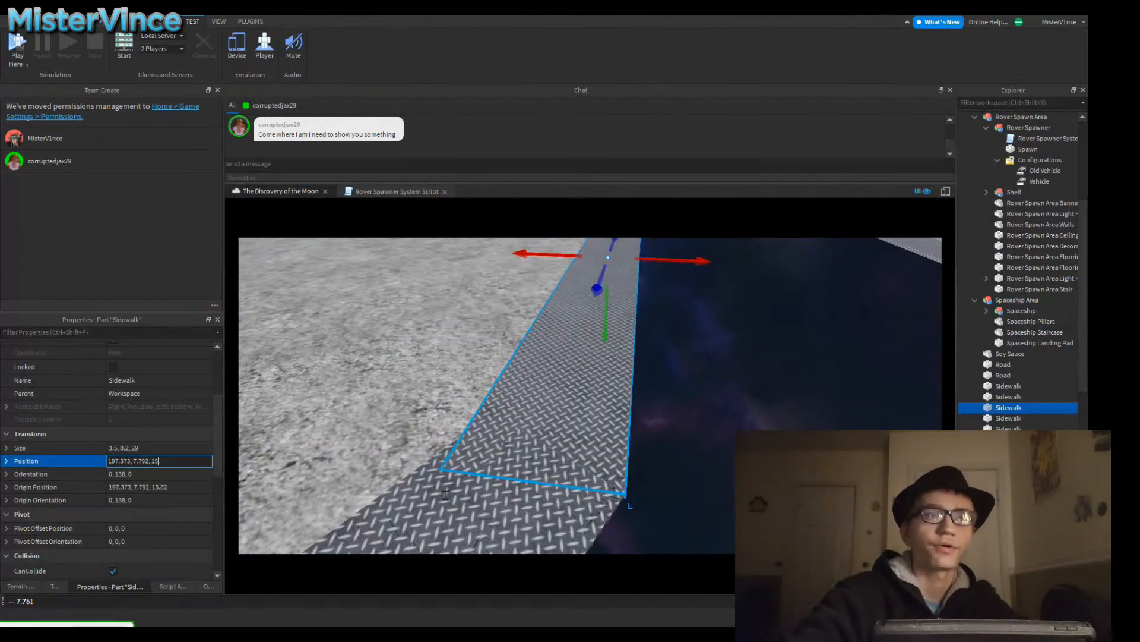
key(Return)
Step: Examine the corner where the selected sidewalk meets the adjoining sidewalk at the road's edge
right_drag(447, 500, 447, 499)
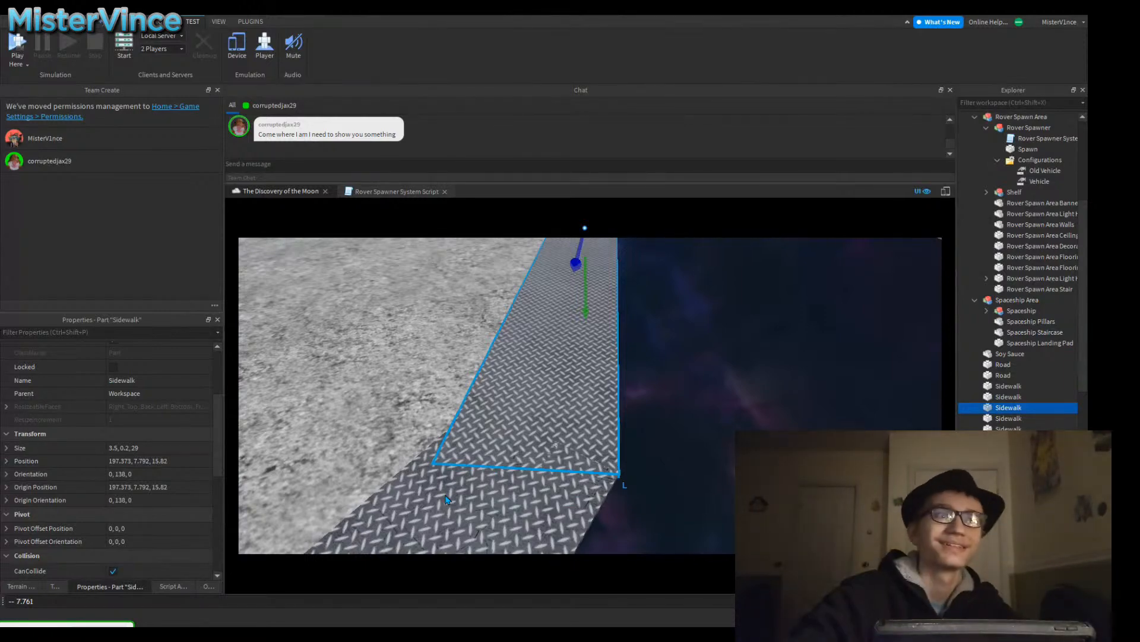
key(w)
key(q)
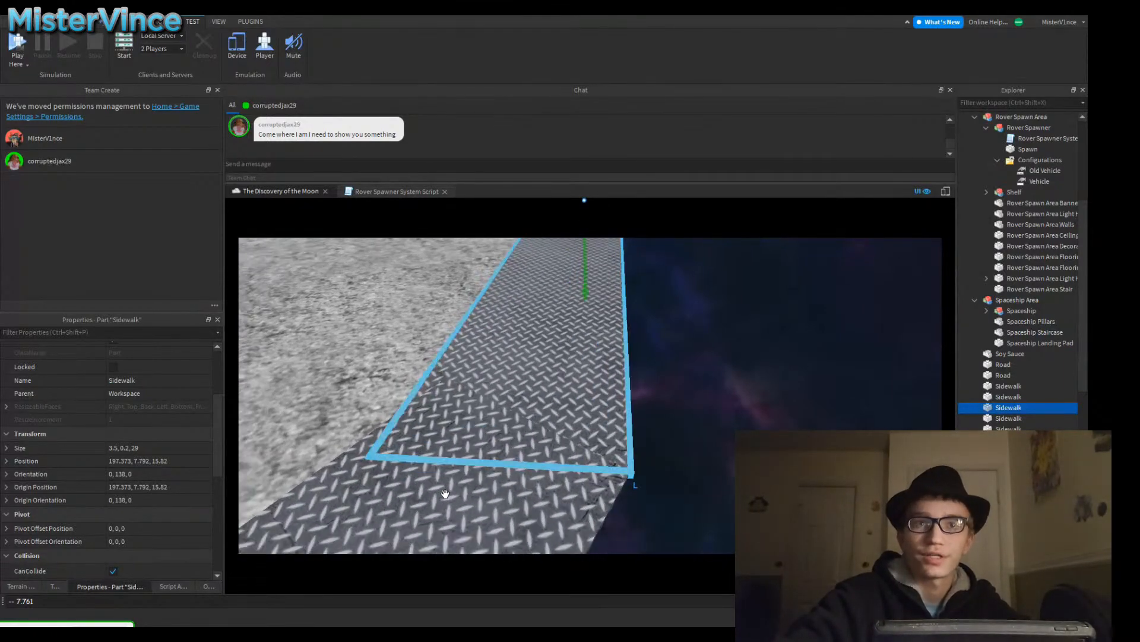
key(d)
key(w)
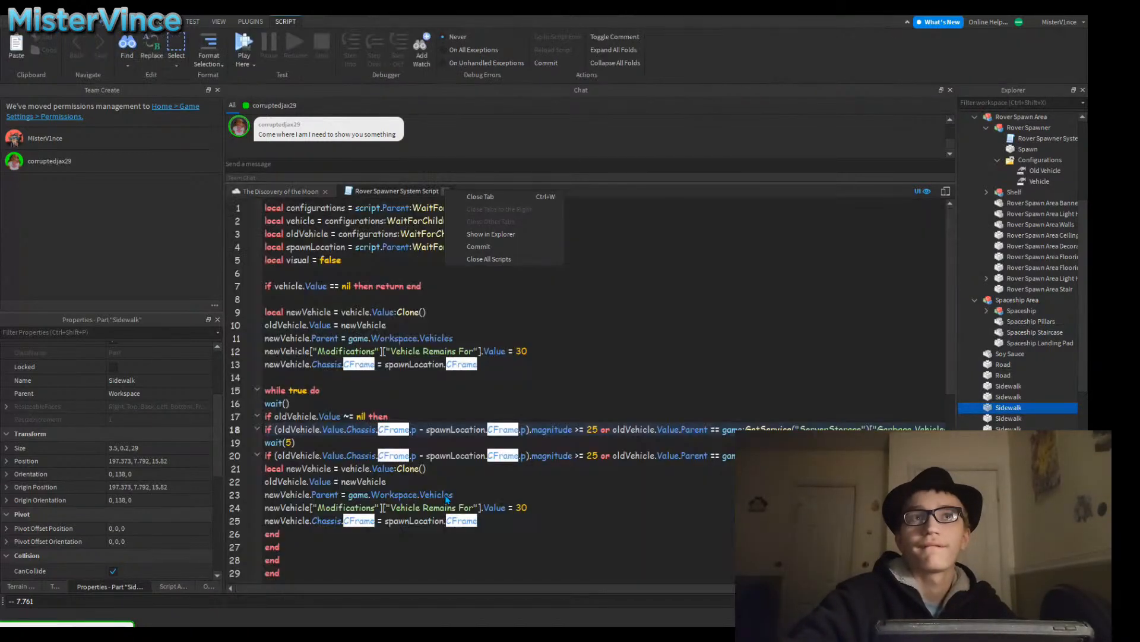
Step: Return from the Rover Spawner System Script to the 3D view of the place
right_click(588, 270)
click(446, 497)
key(ctrl+Tab)
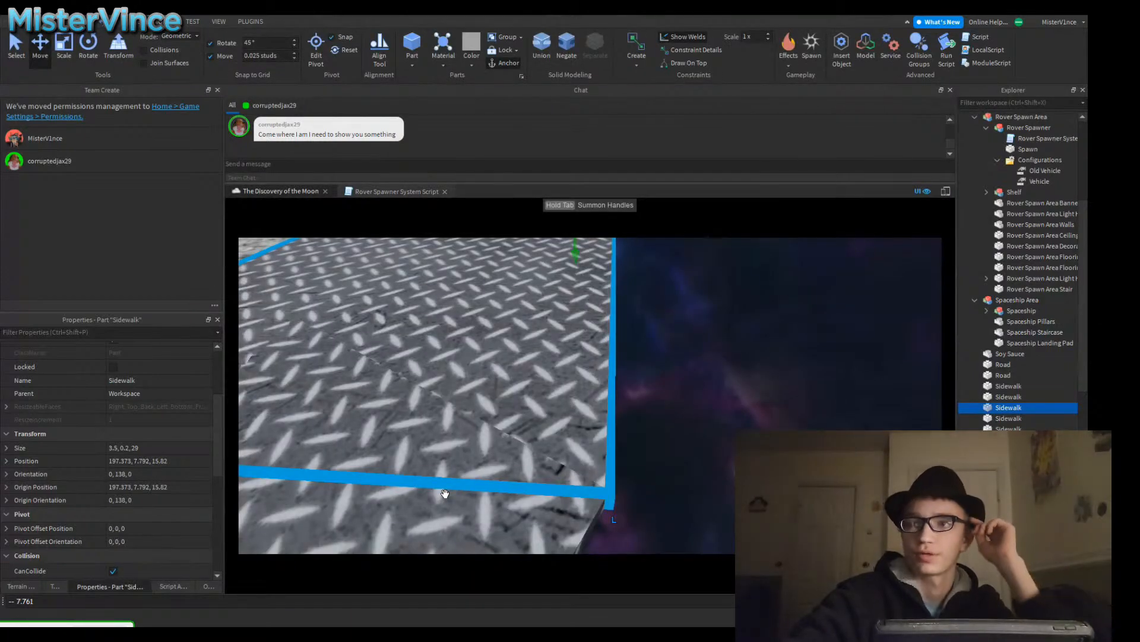
key(ctrl+s)
key(Escape)
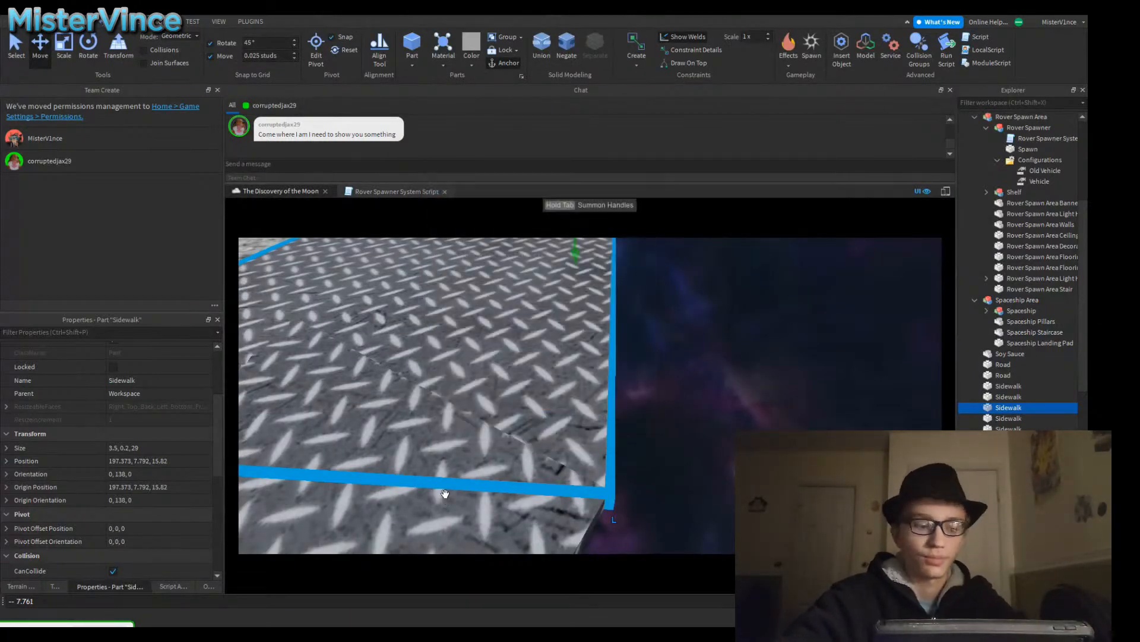
Step: Try to nudge the sidewalk outward to 197.392, 7.792, 15.837 and undo the nudge
scroll(444, 493, down, 5)
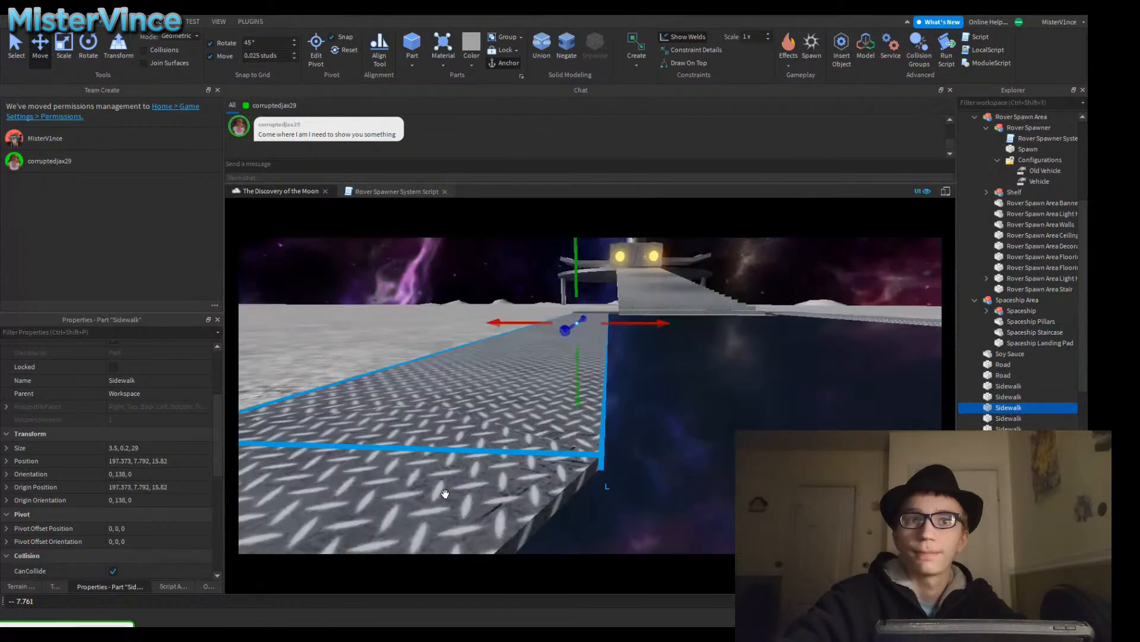
scroll(445, 493, up, 2)
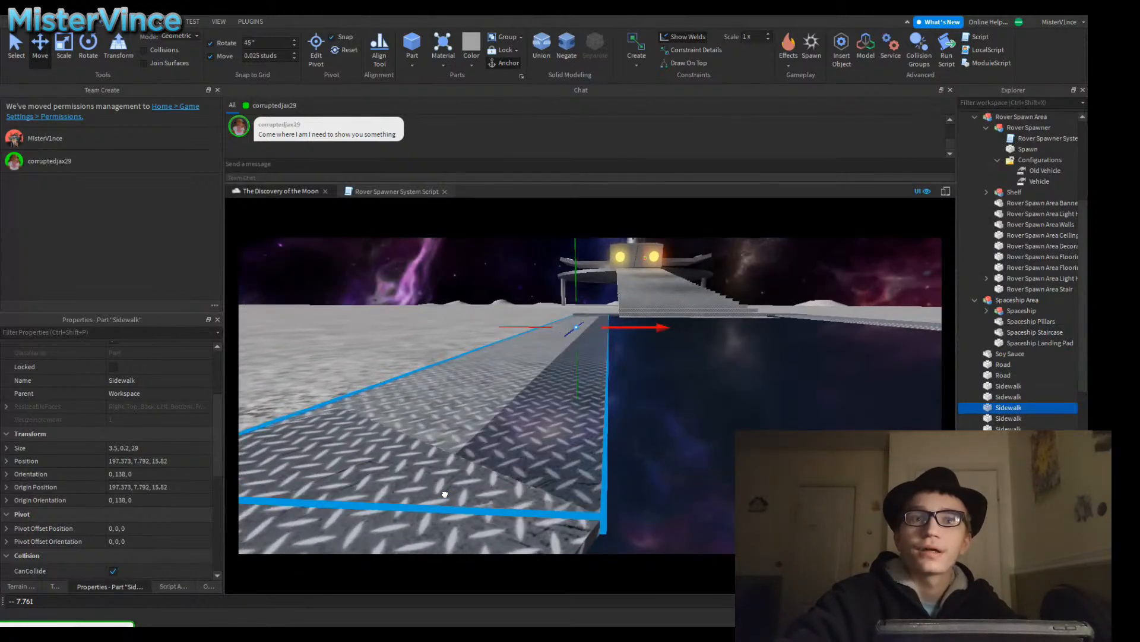
mouse_move(445, 493)
mouse_down()
mouse_move(475, 502)
mouse_move(445, 493)
mouse_up()
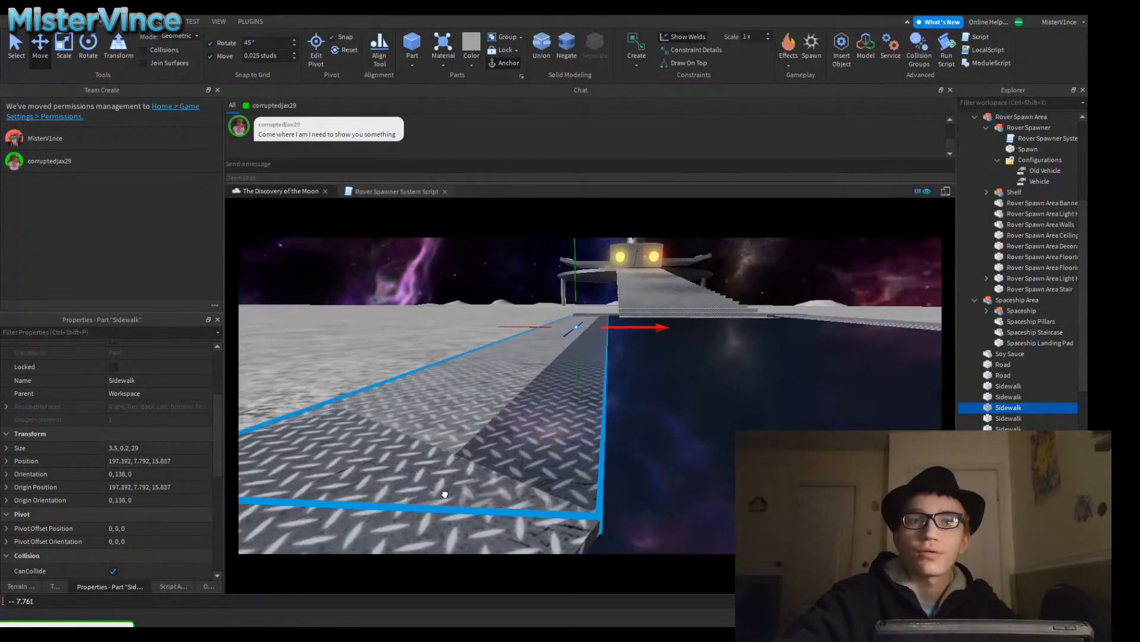
key(ctrl+z)
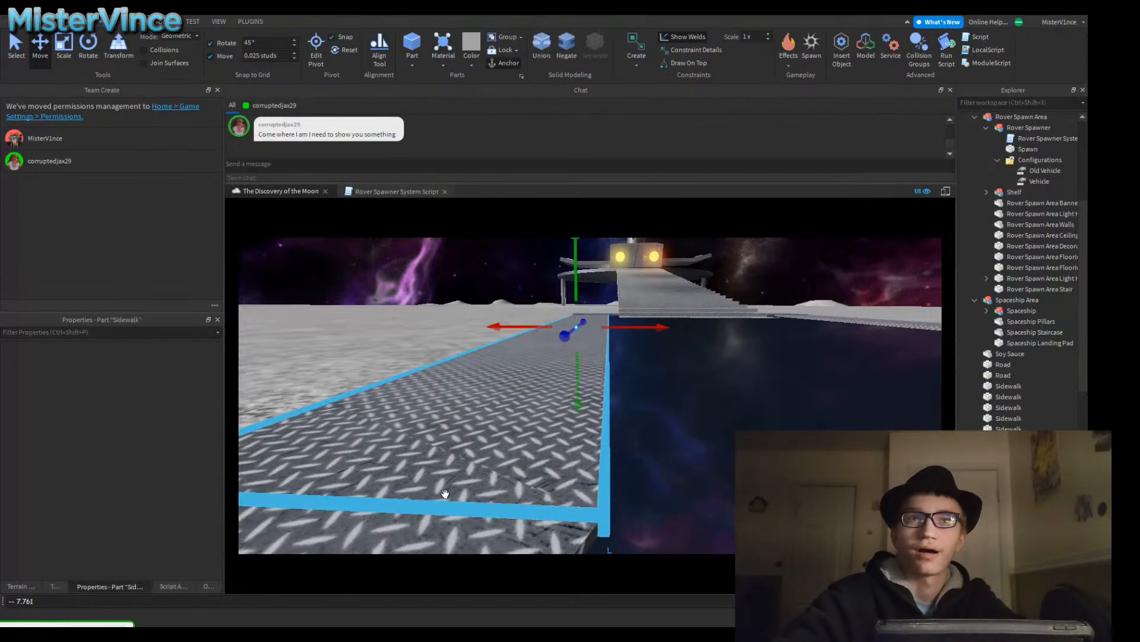
Step: Examine the selected sidewalk up close along its length towards the spaceship's staircase
click(445, 493)
key(f)
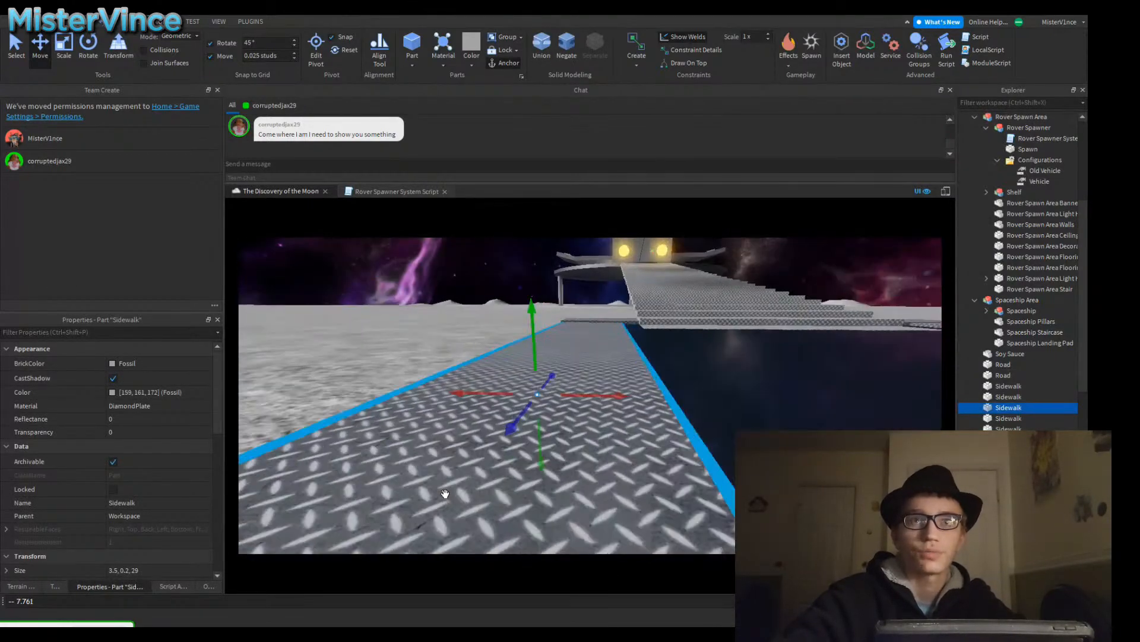
key(w)
key(a)
key(e)
key(s)
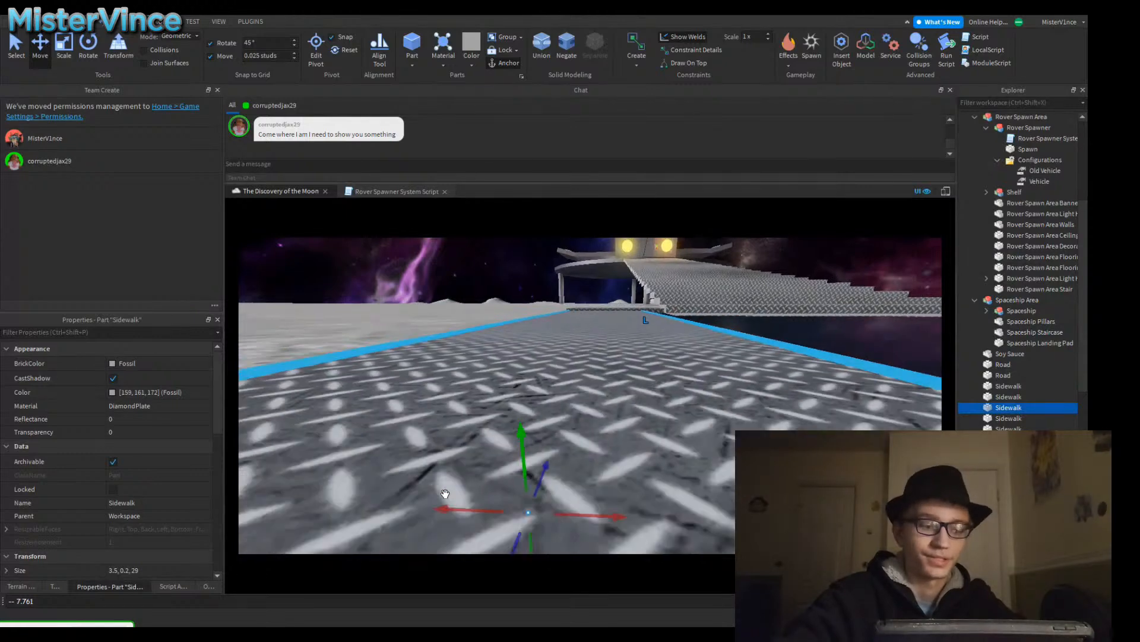
Step: Nudge the selected sidewalk sideways in 0.025-stud increments and check its joint with the adjoining sidewalk
key(q)
key(s)
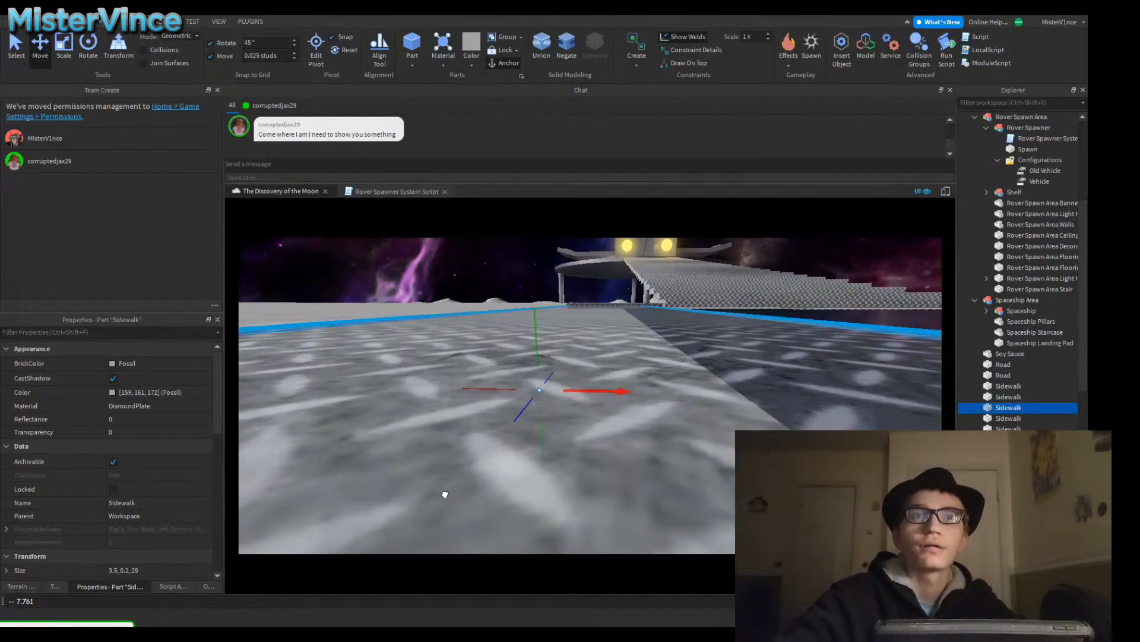
key(s)
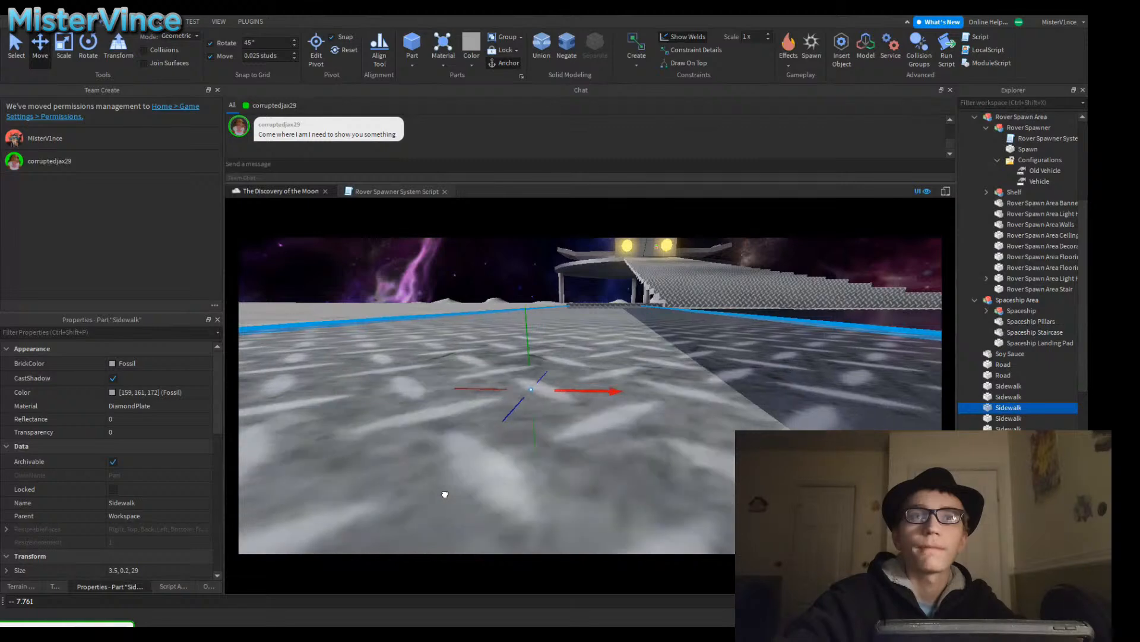
key(e)
key(d)
key(s)
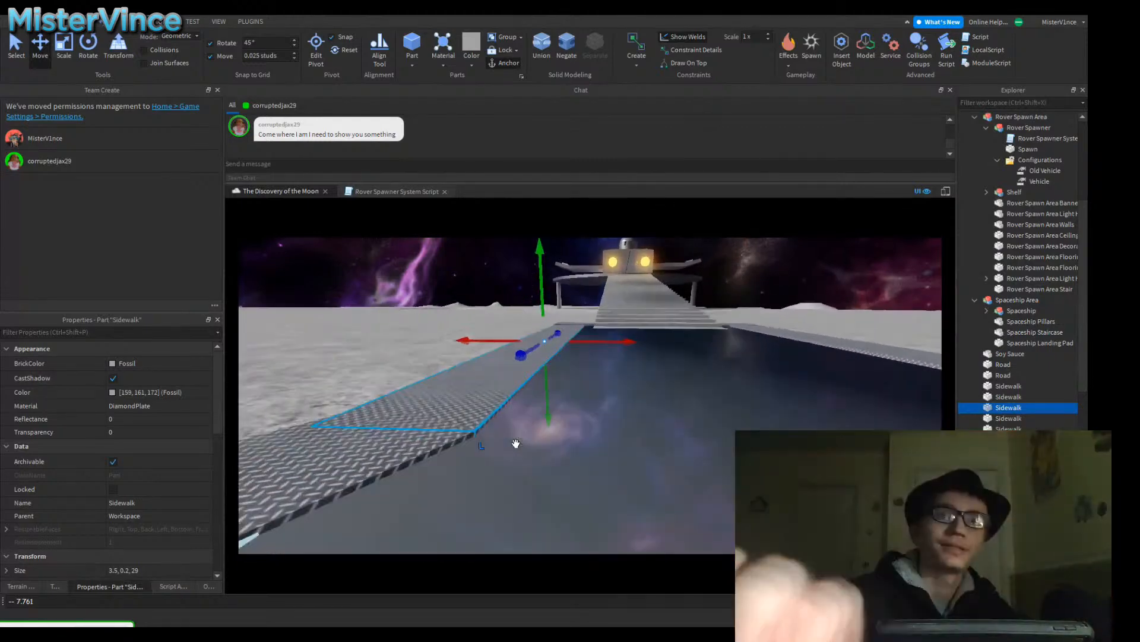
key(d)
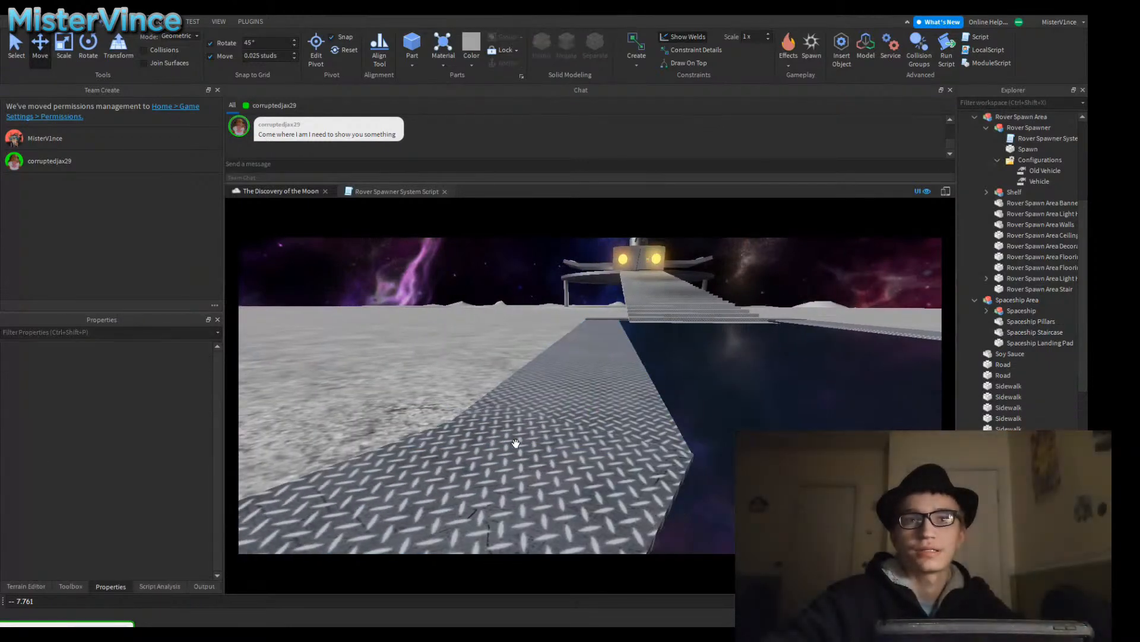
Step: Reselect the sidewalk leading to the spaceship's staircase, shift it sideways again at 0.025 studs and check its edge alignment
key(w)
right_drag(516, 444, 515, 444)
key(d)
key(w)
key(e)
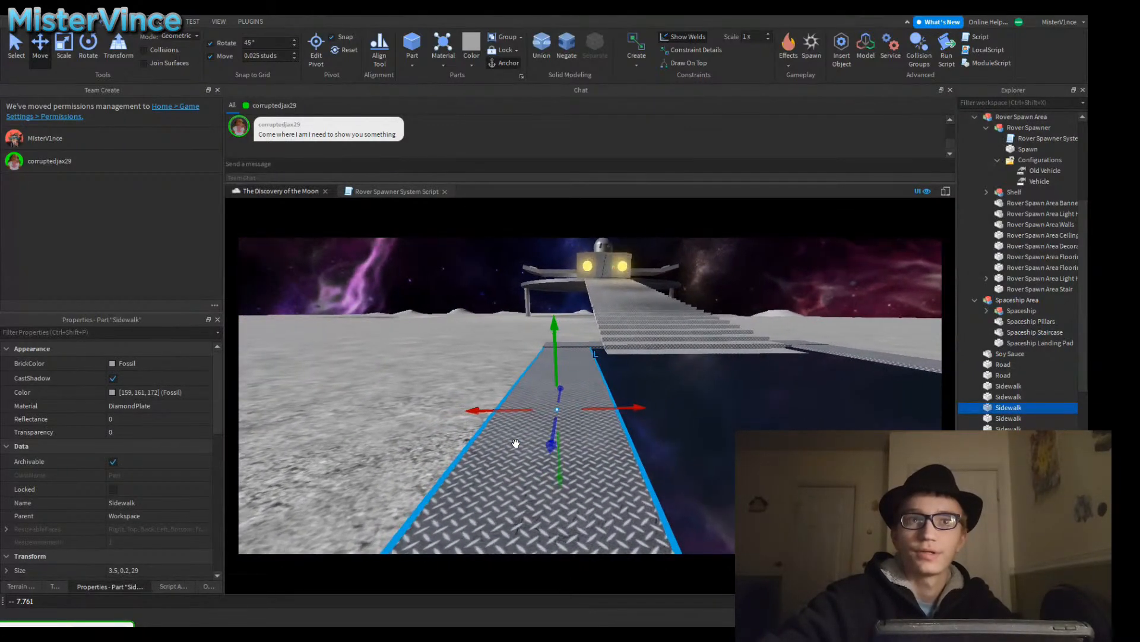
key(w)
key(w)
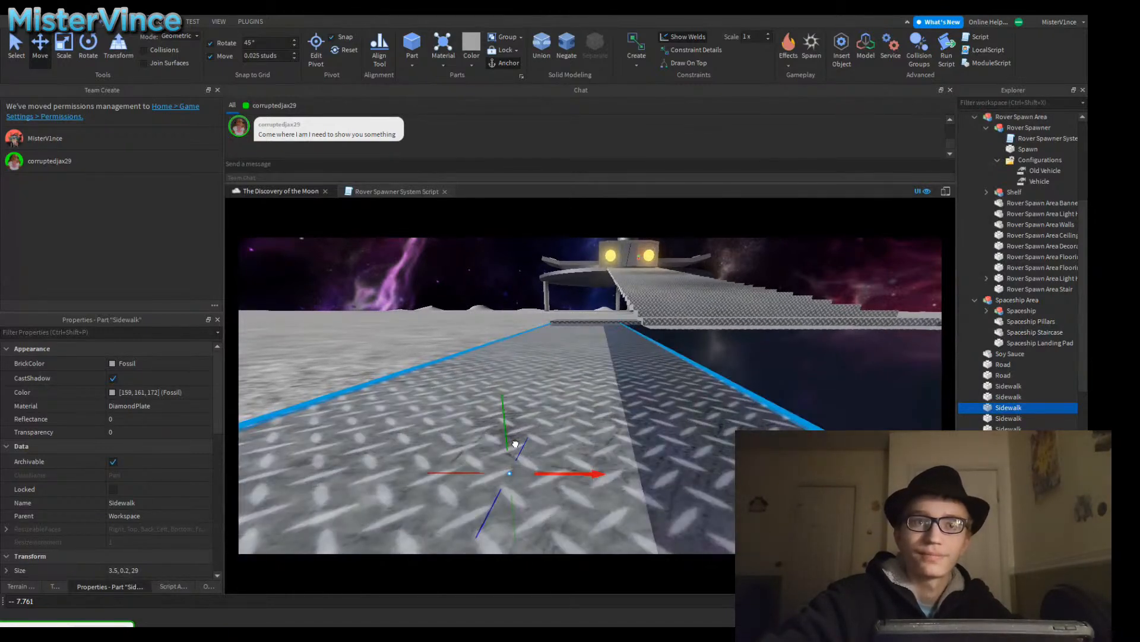
key(s)
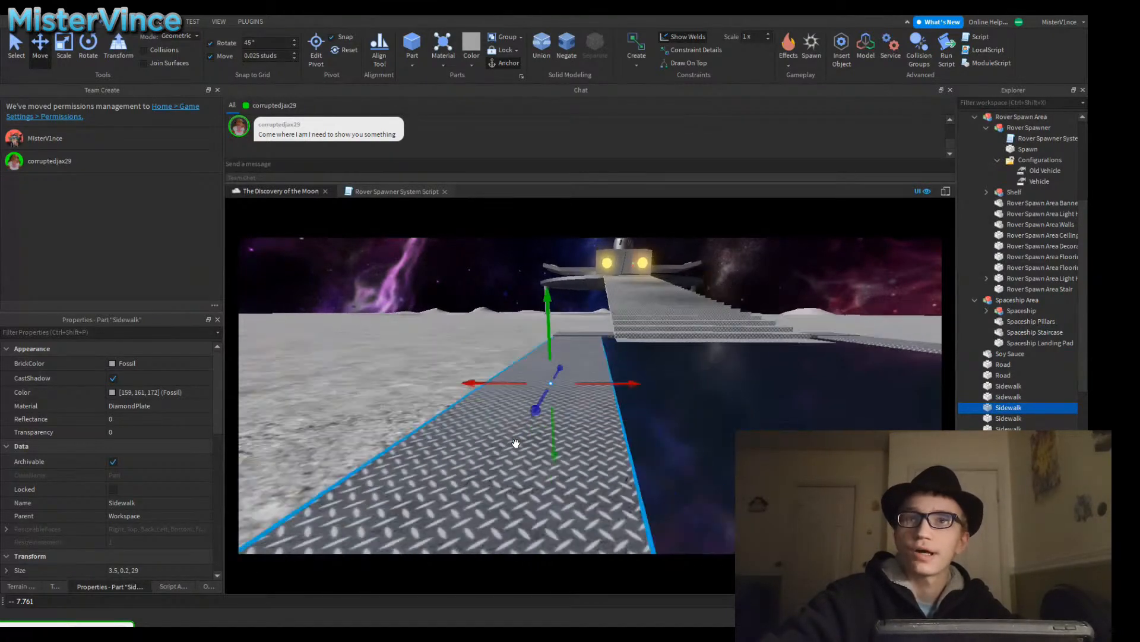
right_drag(516, 443, 517, 449)
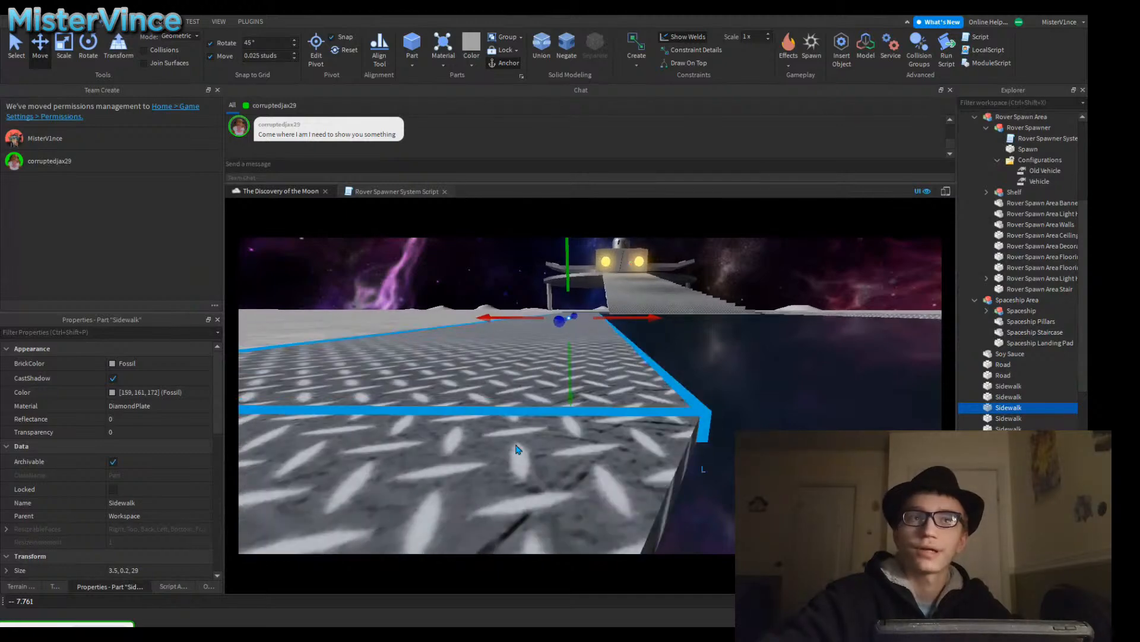
right_drag(516, 443, 515, 444)
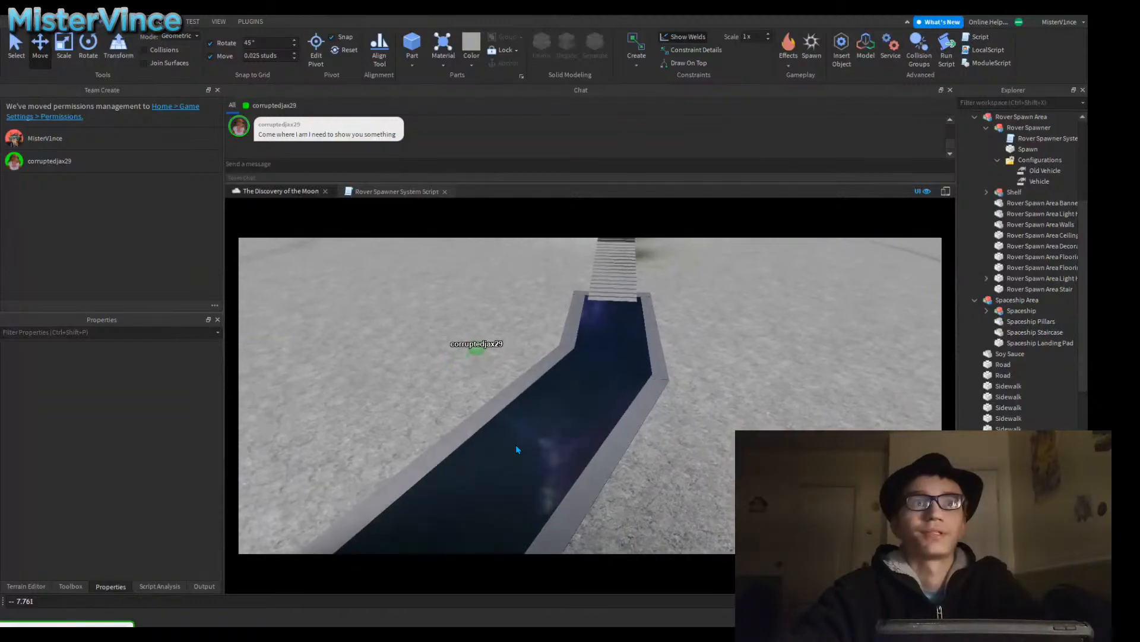
Step: Examine the sidewalk corners on both sides of the road and reselect the sidewalk leading to the staircase
key(w)
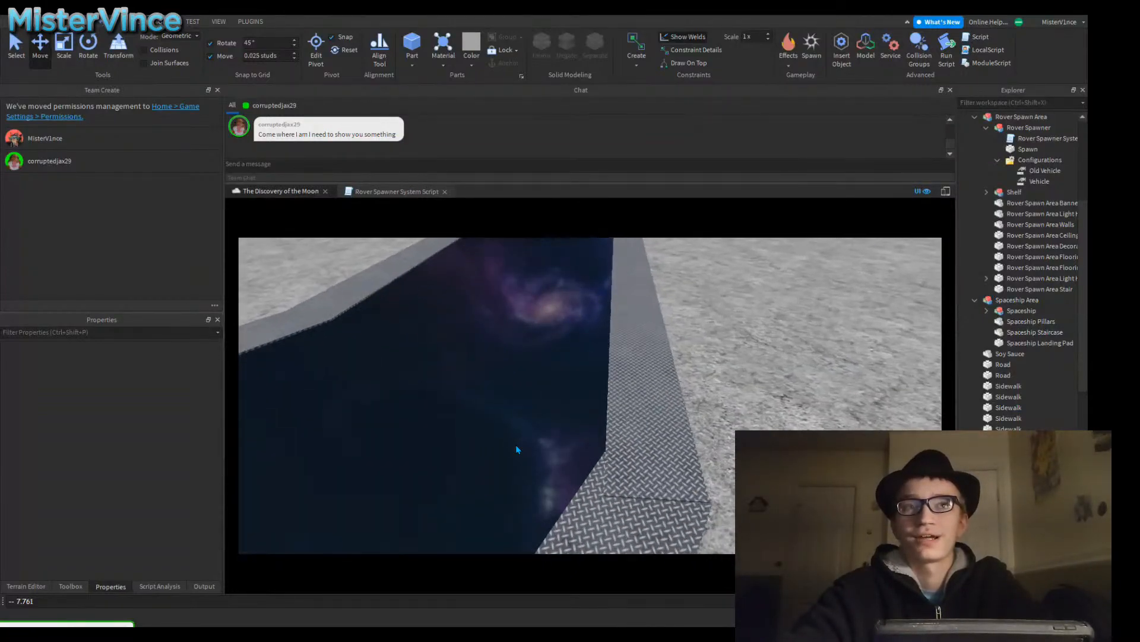
right_drag(516, 444, 516, 443)
key(w)
key(s)
key(s)
key(w)
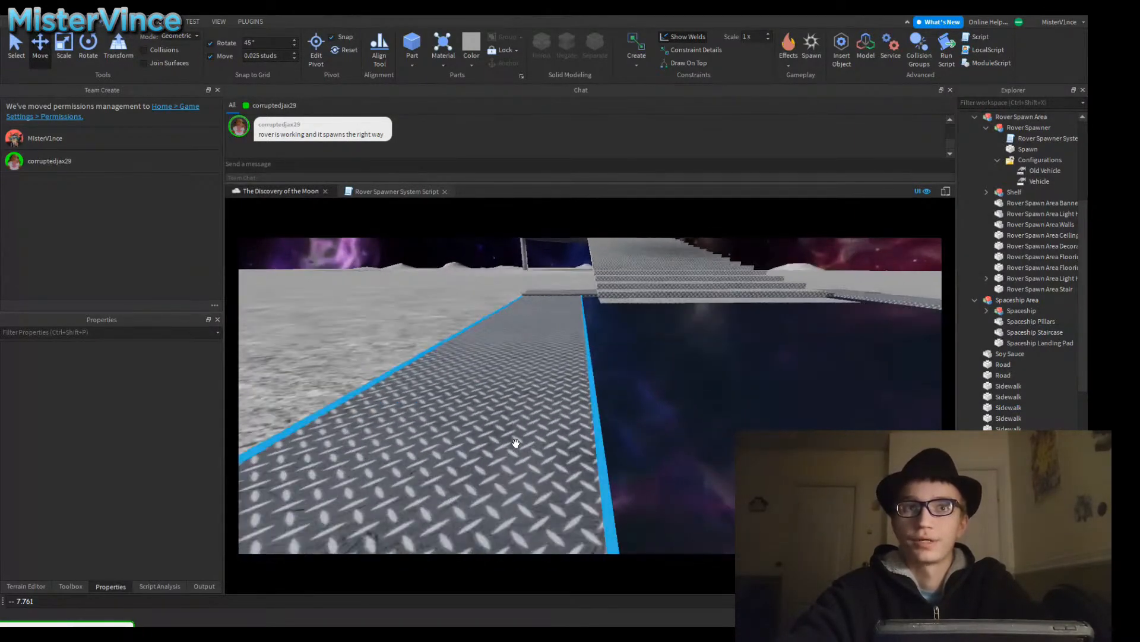
key(a)
key(w)
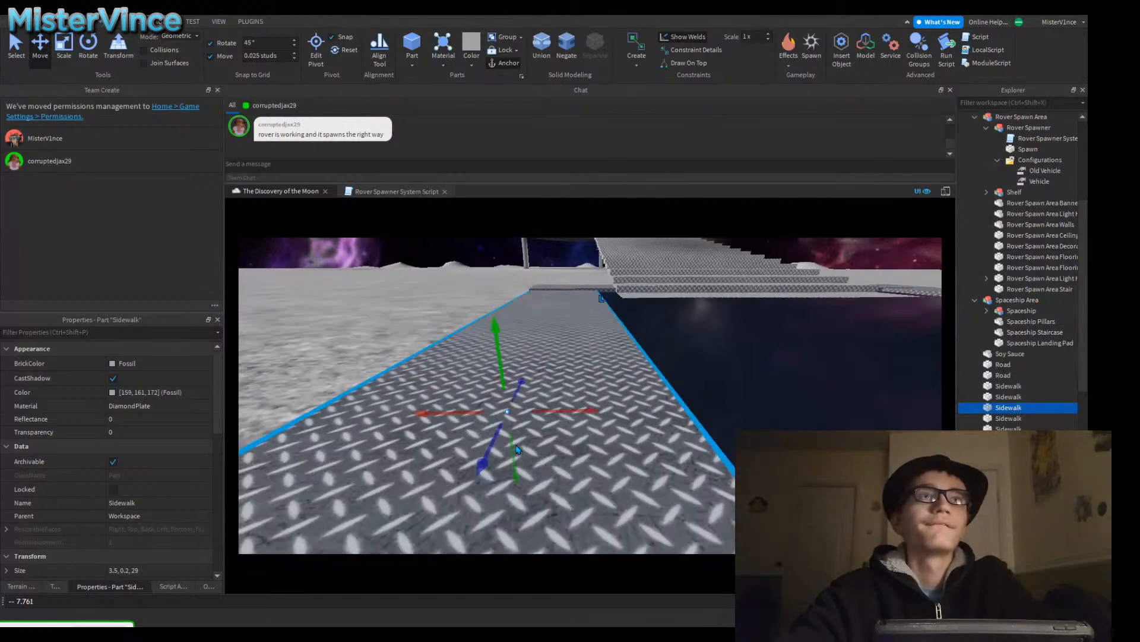
Step: Set the move snap to 0.02 studs, nudge the sidewalk sideways and check the corner joint
click(267, 55)
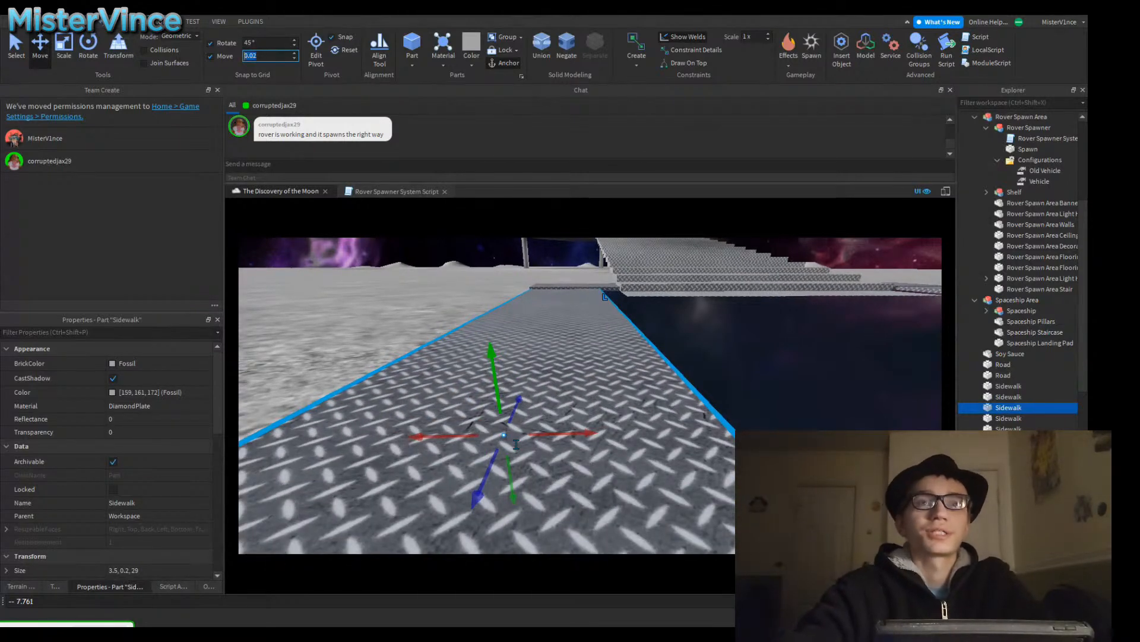
key(w)
right_drag(516, 443, 515, 443)
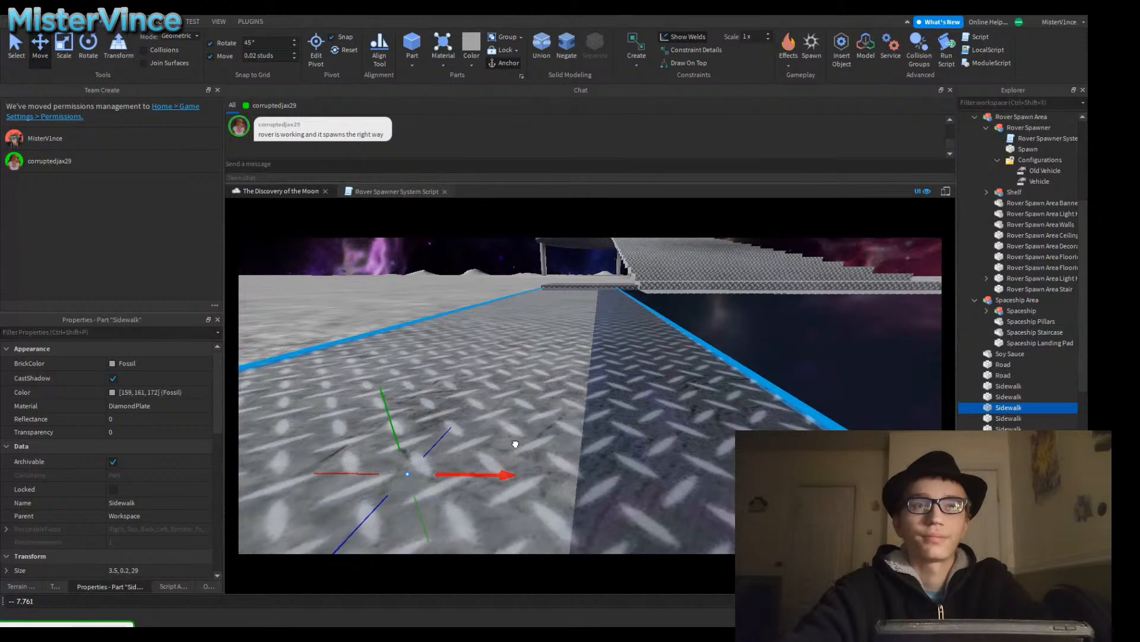
key(s)
right_drag(516, 443, 516, 443)
key(Delete)
key(d)
scroll(517, 450, down, 5)
scroll(517, 449, up, 5)
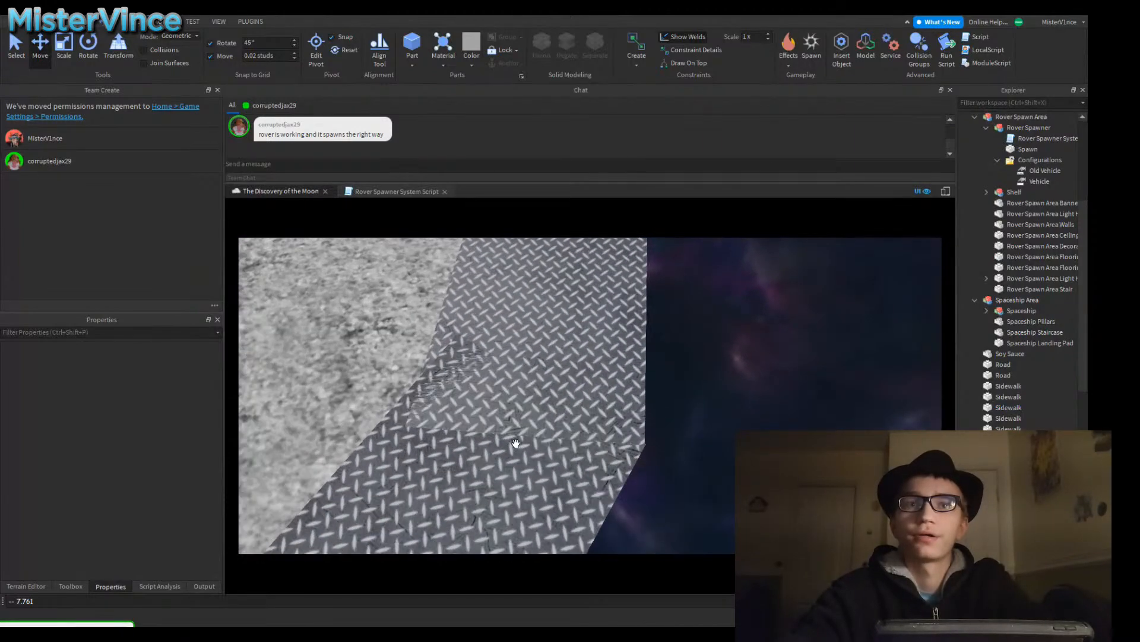
Step: Set the move snap to 0.015 studs and nudge the sidewalk sideways against the road's edge
scroll(516, 443, up, 3)
click(515, 443)
key(w)
key(s)
key(w)
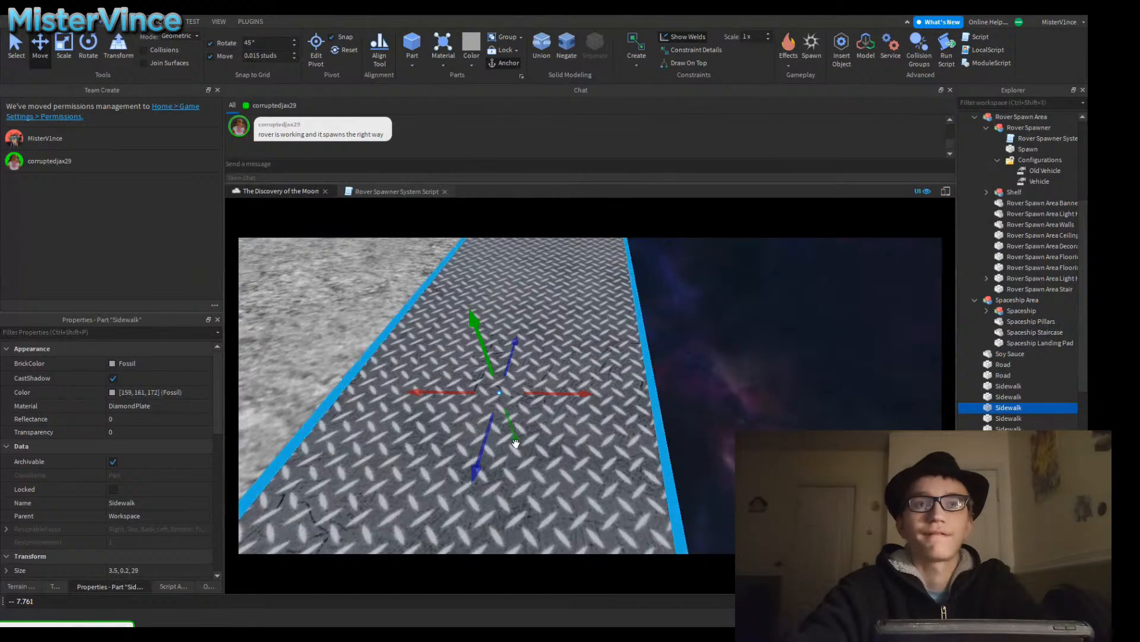
key(w)
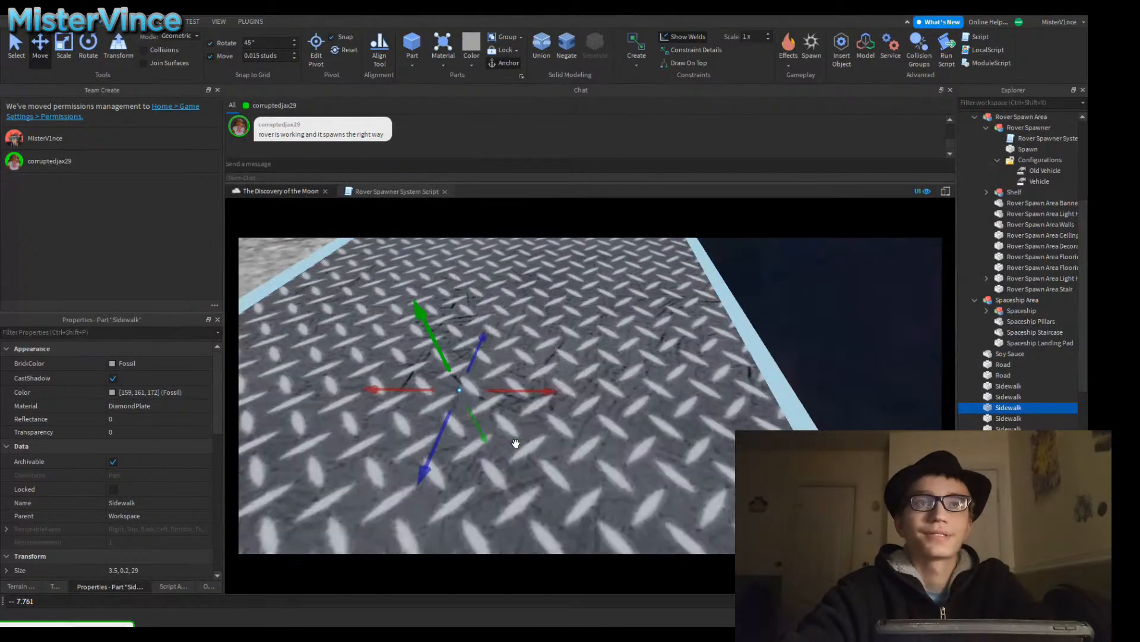
drag(516, 443, 516, 443)
key(s)
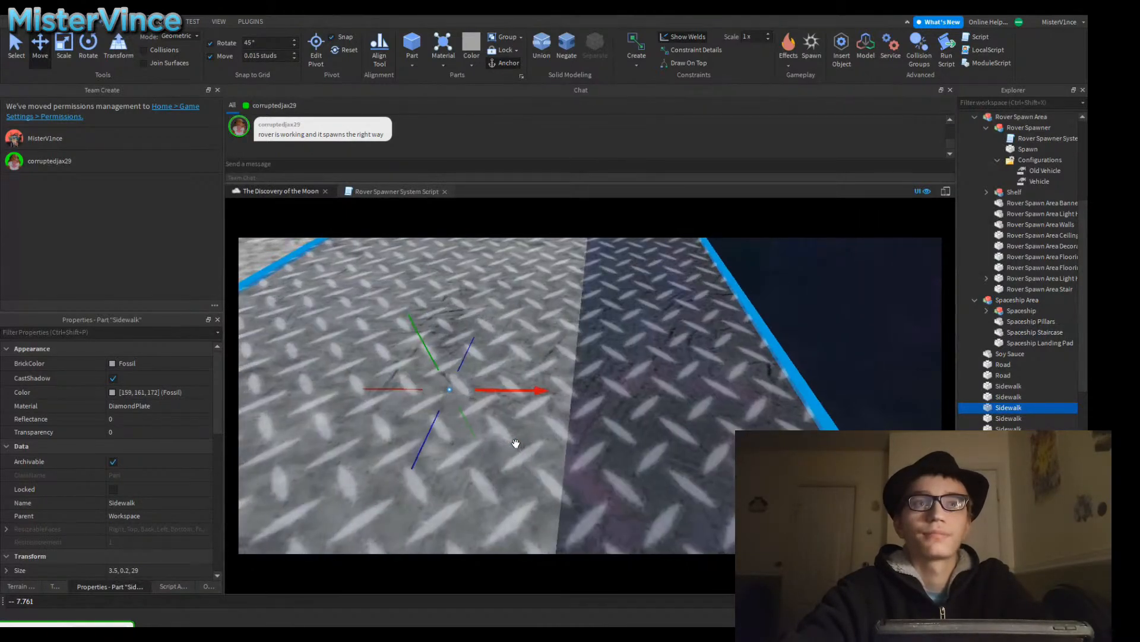
key(w)
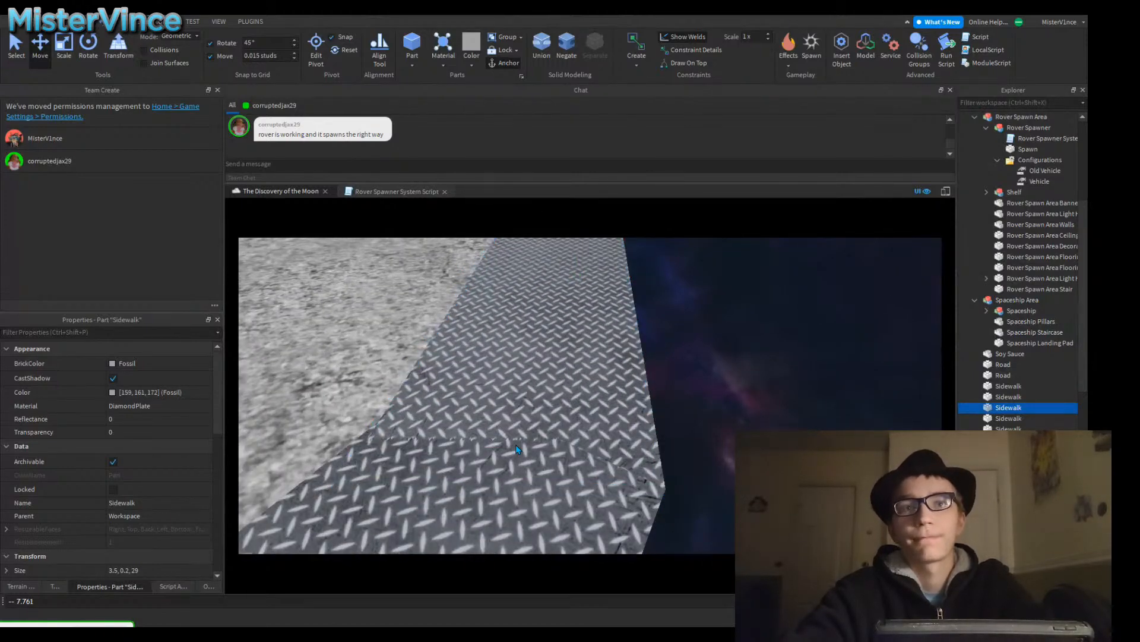
Step: Examine the sidewalk's corner joint up close from above and from the staircase side
key(w)
click(515, 449)
right_drag(517, 450, 516, 444)
key(s)
key(w)
key(w)
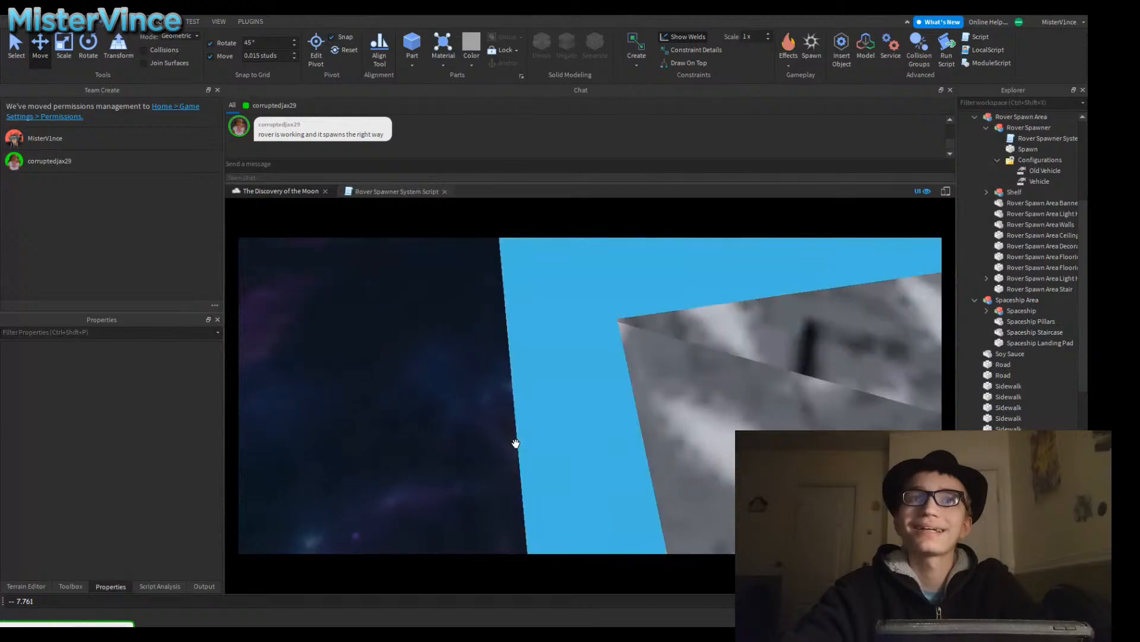
key(w)
key(s)
key(d)
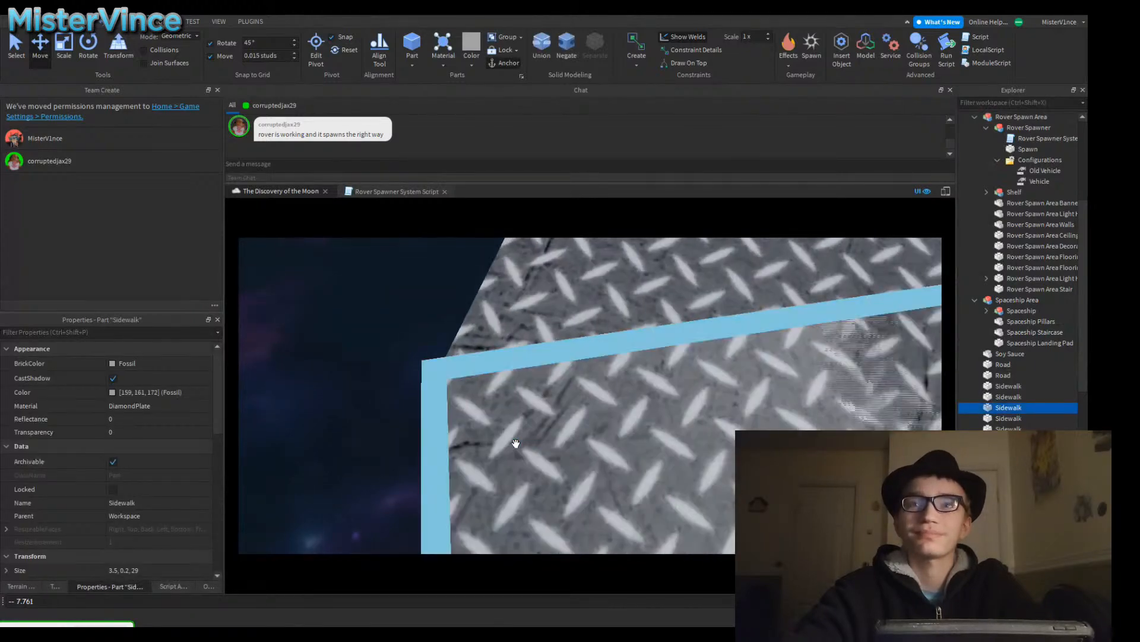
key(s)
key(w)
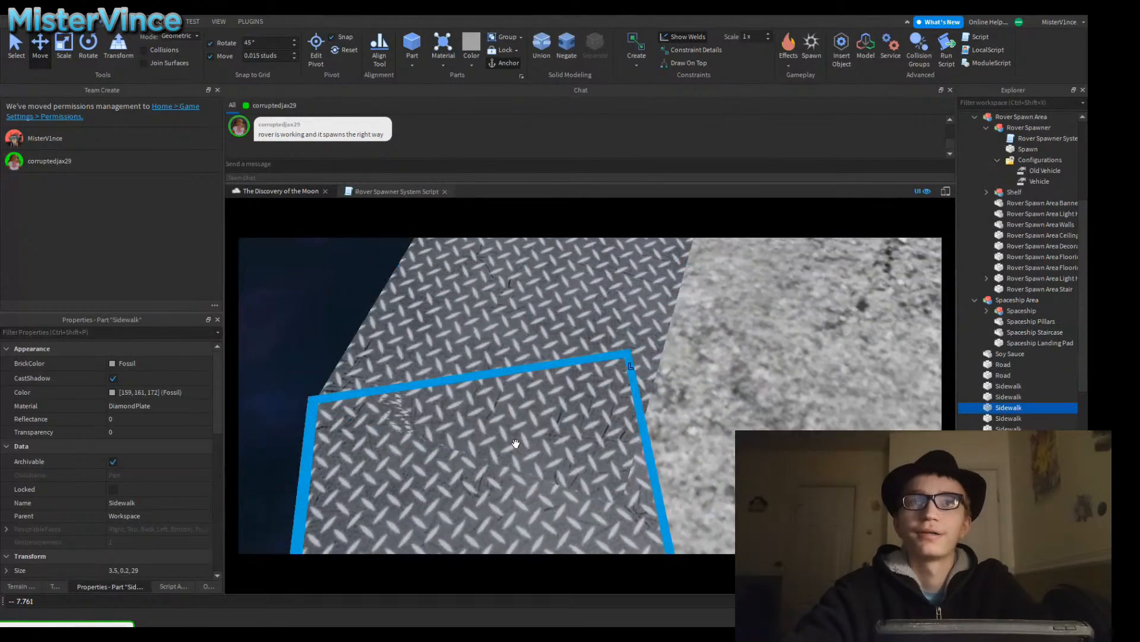
key(s)
key(s)
key(q)
key(w)
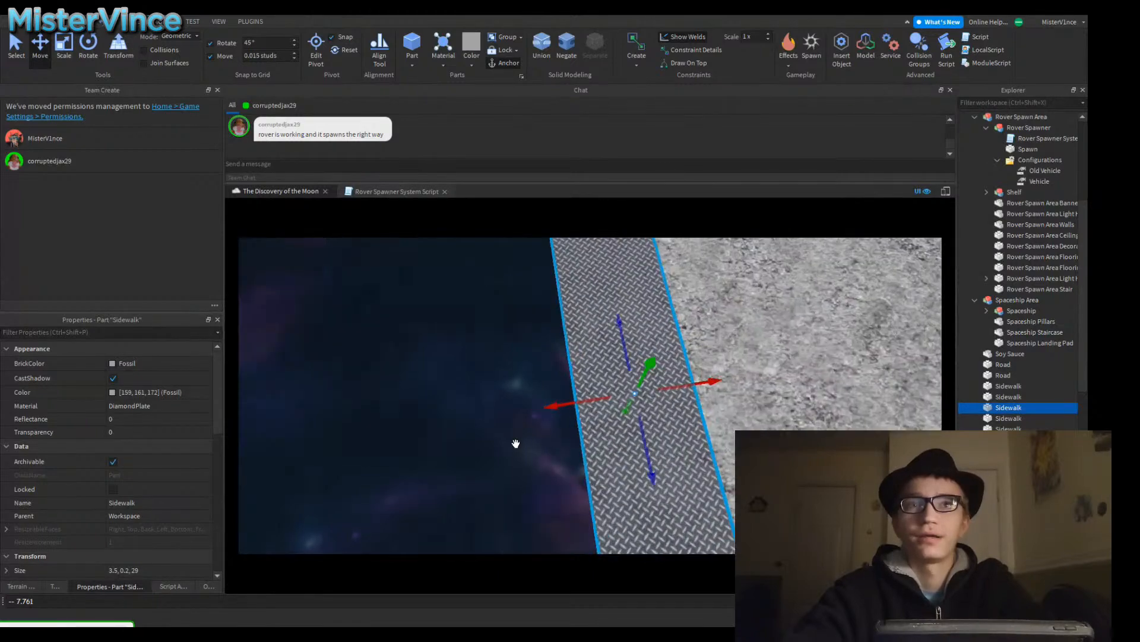
Step: Nudge the sidewalk lengthwise at 0.015 studs towards the adjoining sidewalk and check the corner joint
key(w)
key(d)
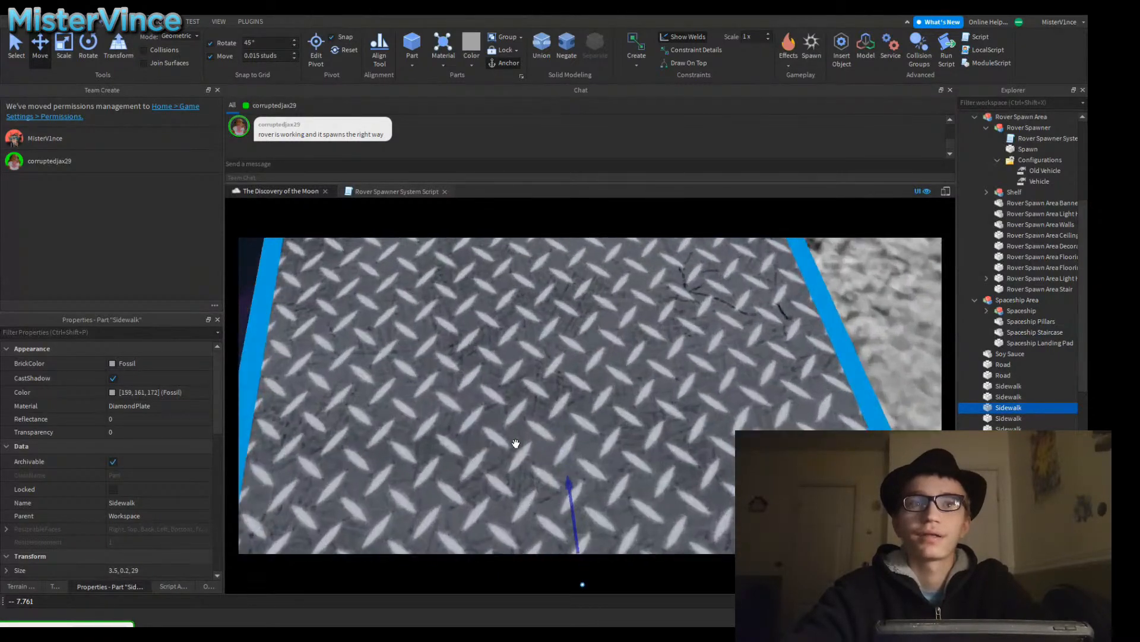
key(w)
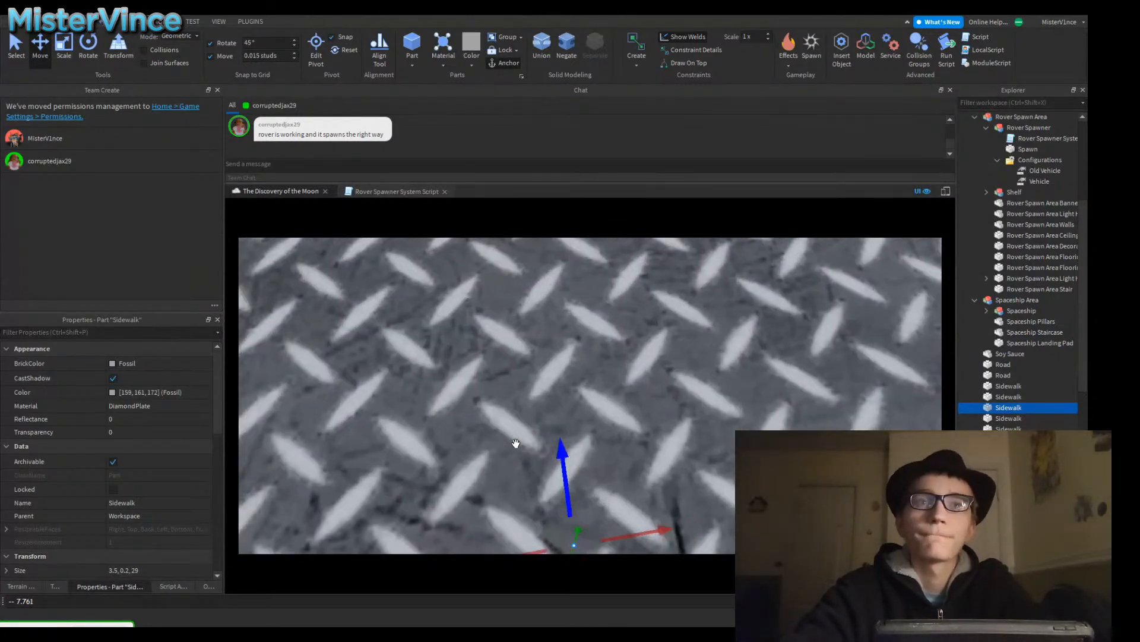
drag(516, 443, 516, 444)
scroll(515, 443, down, 10)
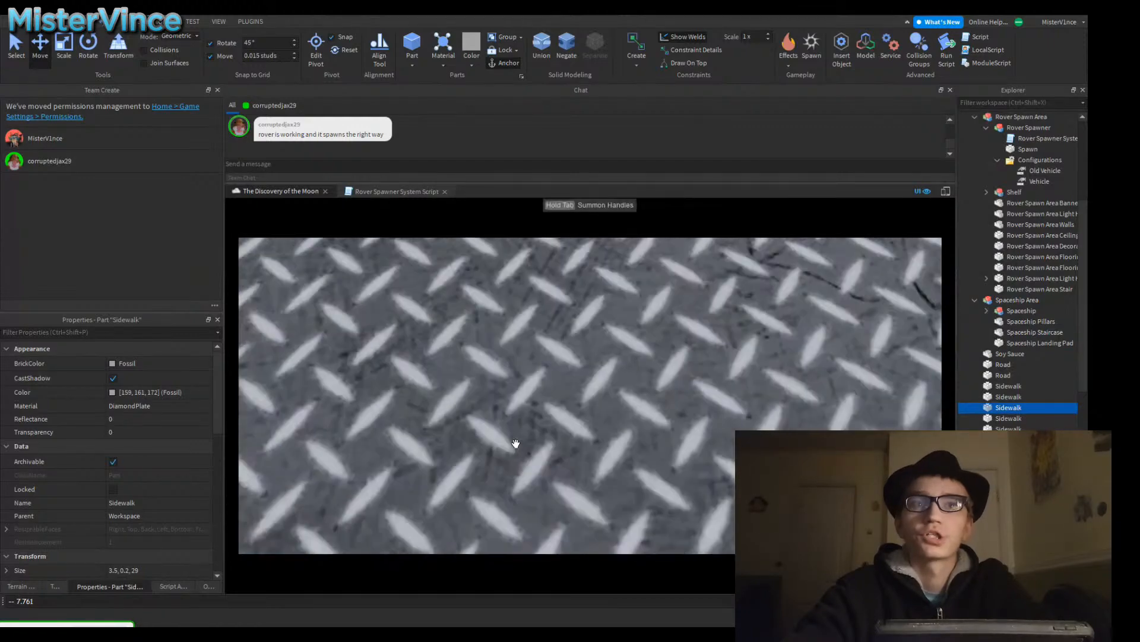
right_drag(516, 442, 515, 443)
click(516, 443)
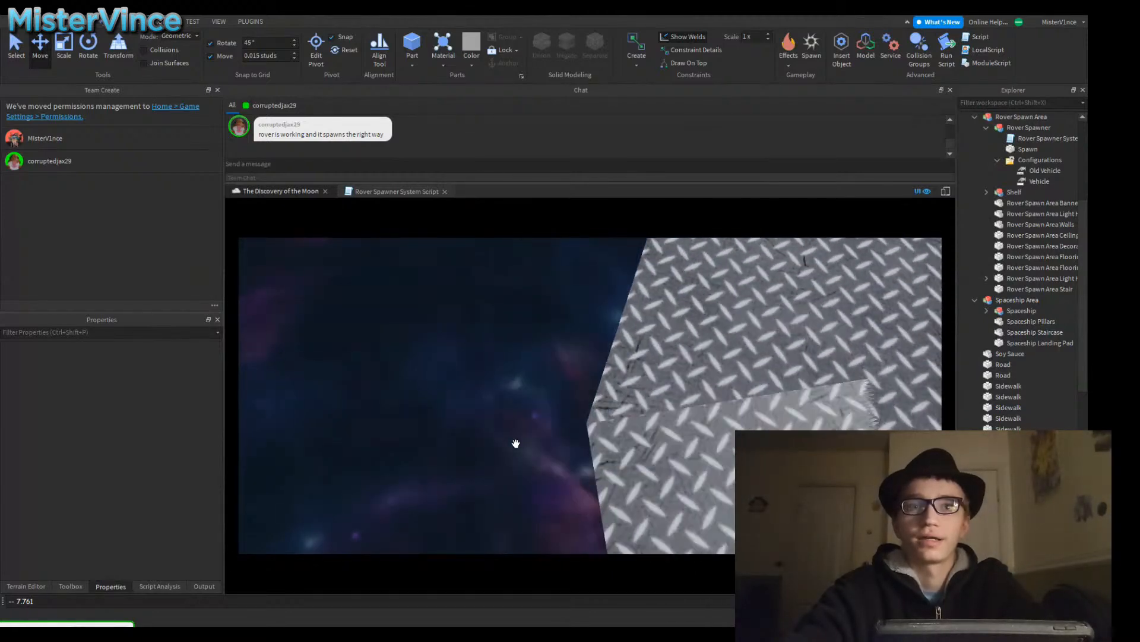
Step: Set the move snap to 0.012 studs and nudge the sidewalk sideways along its red axis
right_drag(515, 442, 516, 449)
key(w)
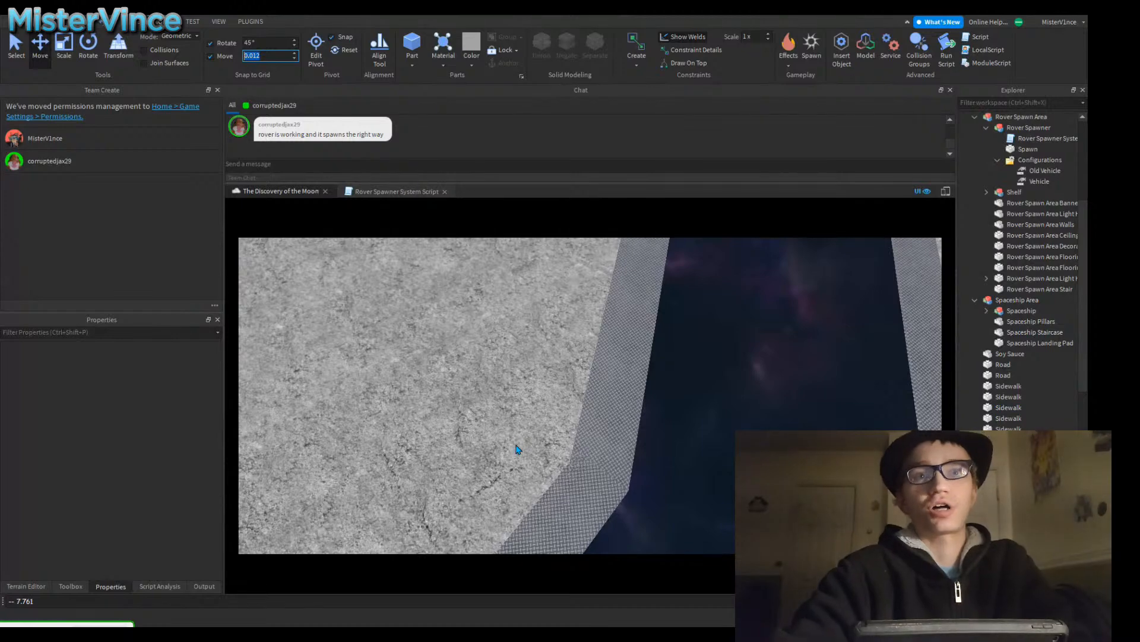
key(f)
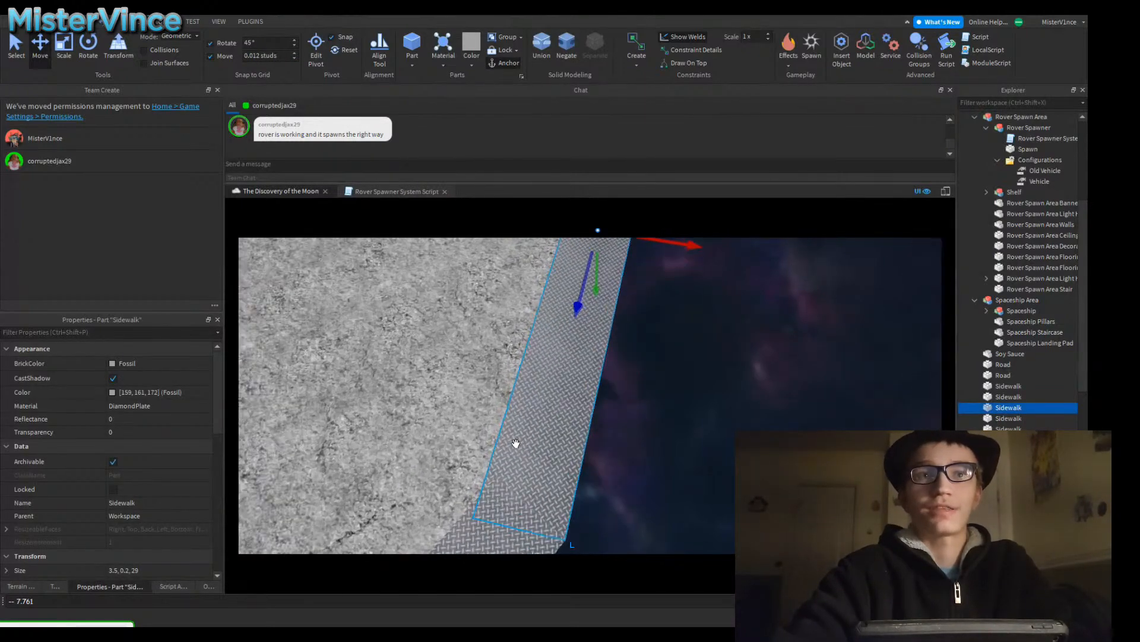
right_drag(516, 444, 516, 443)
key(w)
scroll(516, 443, up, 5)
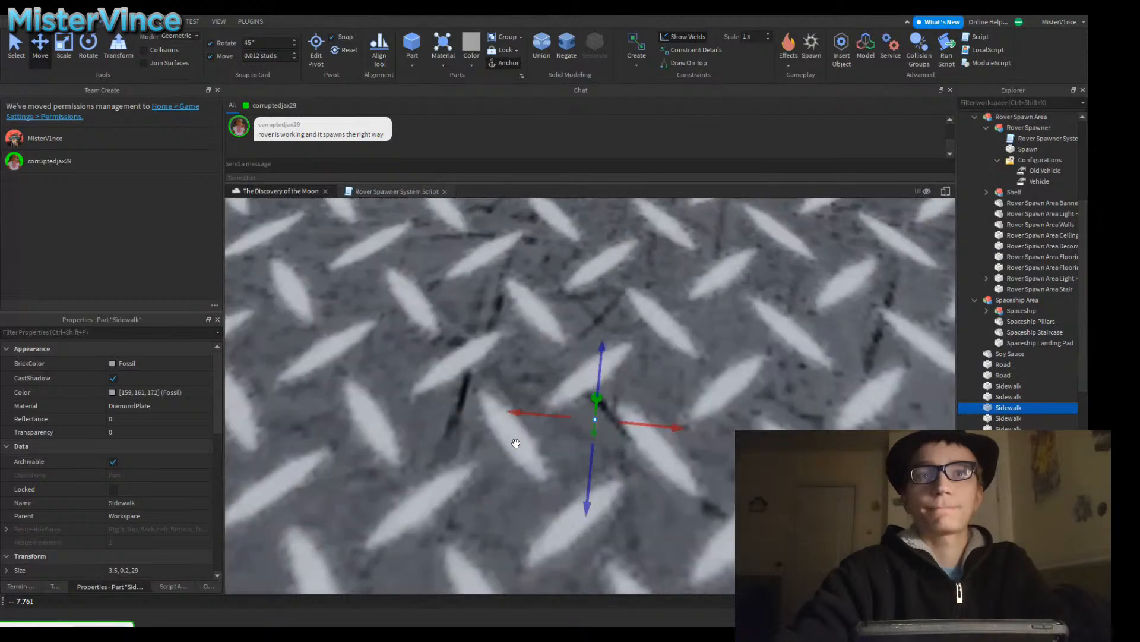
scroll(515, 443, up, 3)
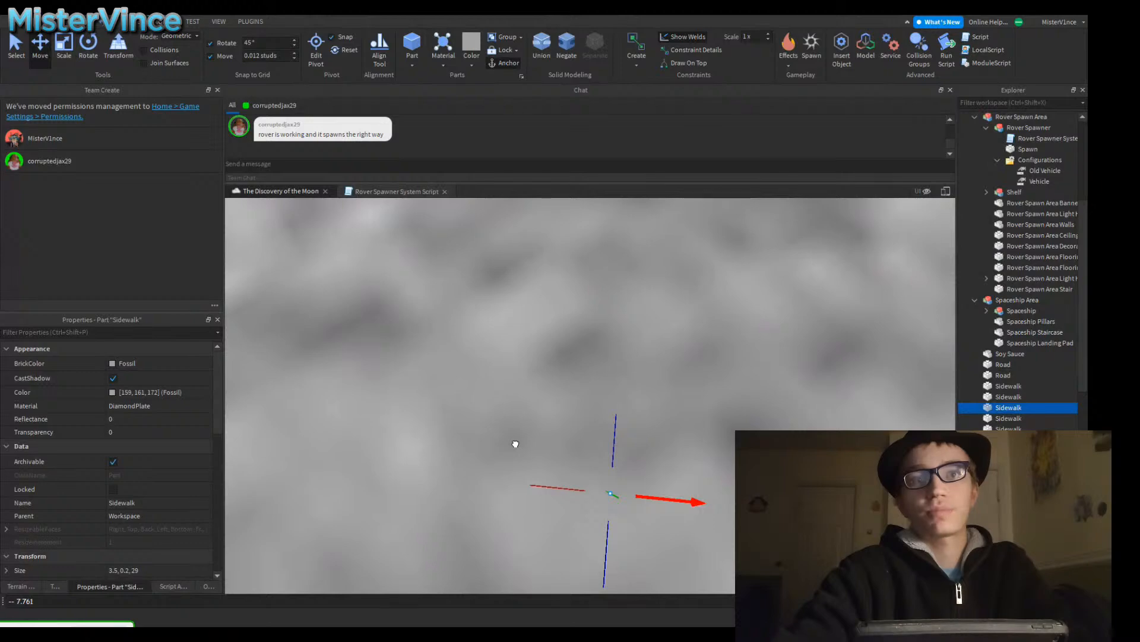
drag(515, 444, 516, 444)
Step: Nudge the selected sidewalk further sideways at 0.012 studs and check how its corner meets the adjoining sidewalk
scroll(515, 445, down, 5)
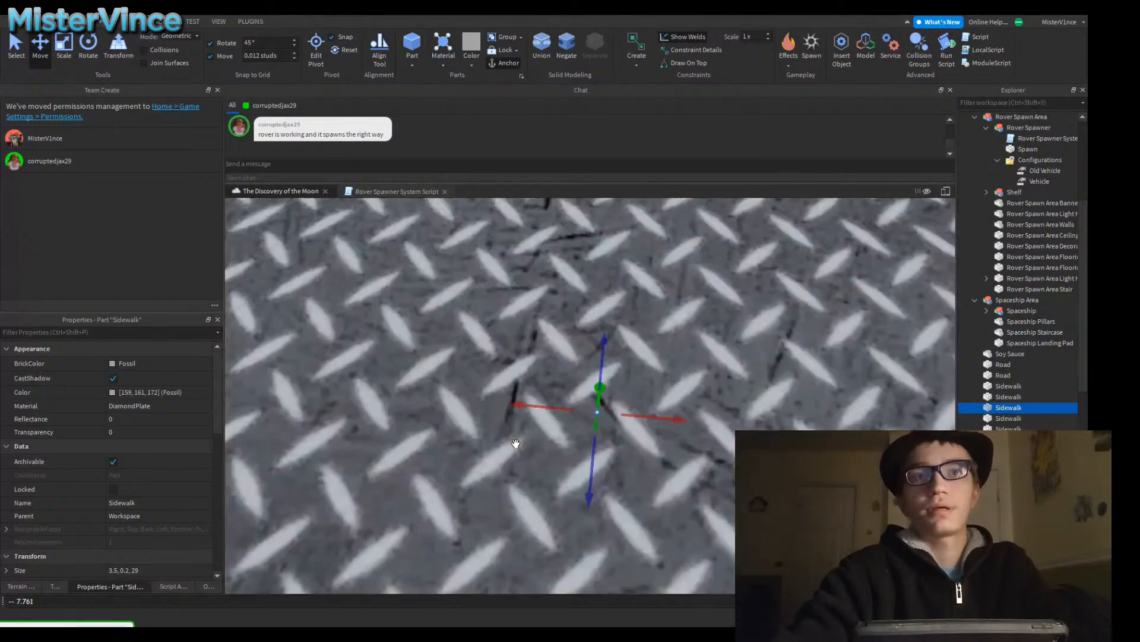
scroll(516, 444, up, 6)
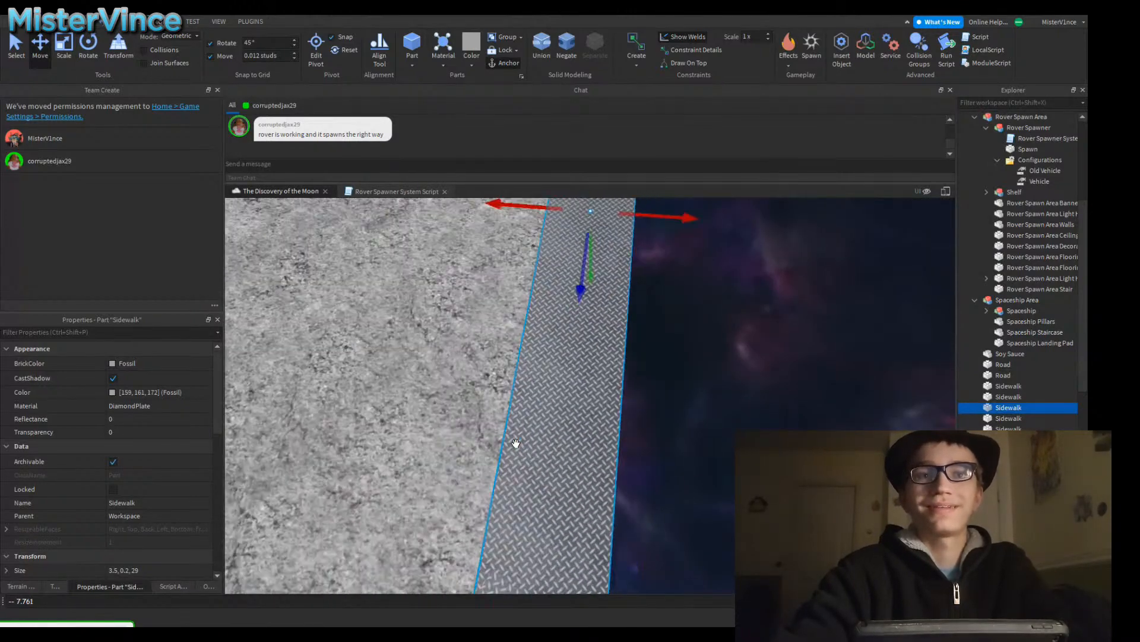
scroll(516, 446, down, 2)
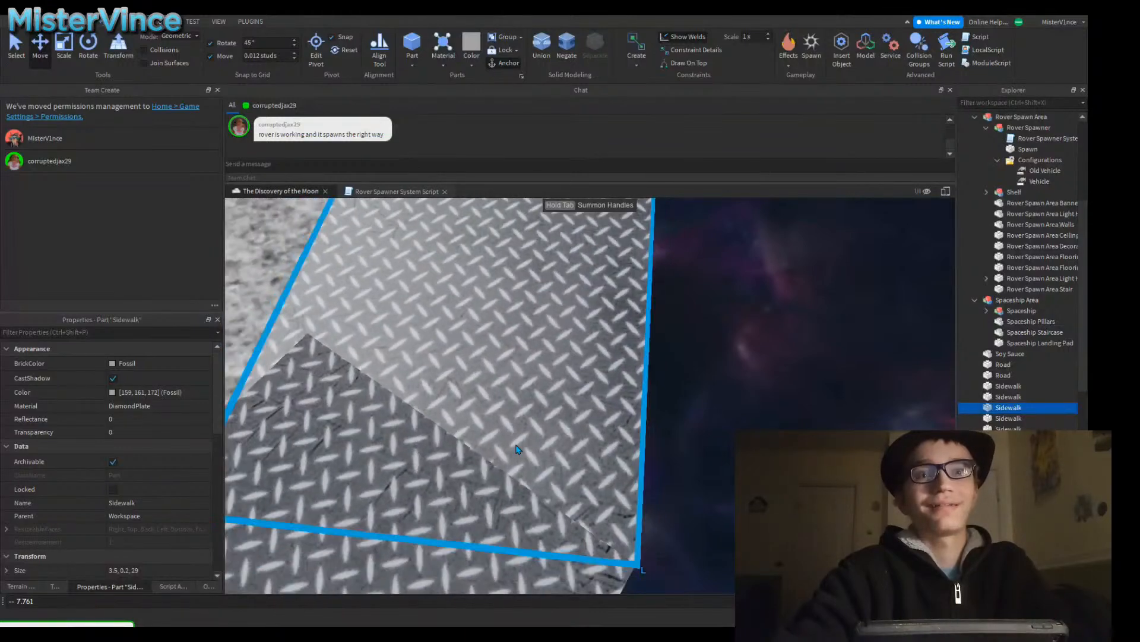
click(516, 449)
Step: Set the move snap to 0.011 studs, nudge the sidewalk sideways along its red axis and check the corner joint
right_drag(517, 450, 517, 445)
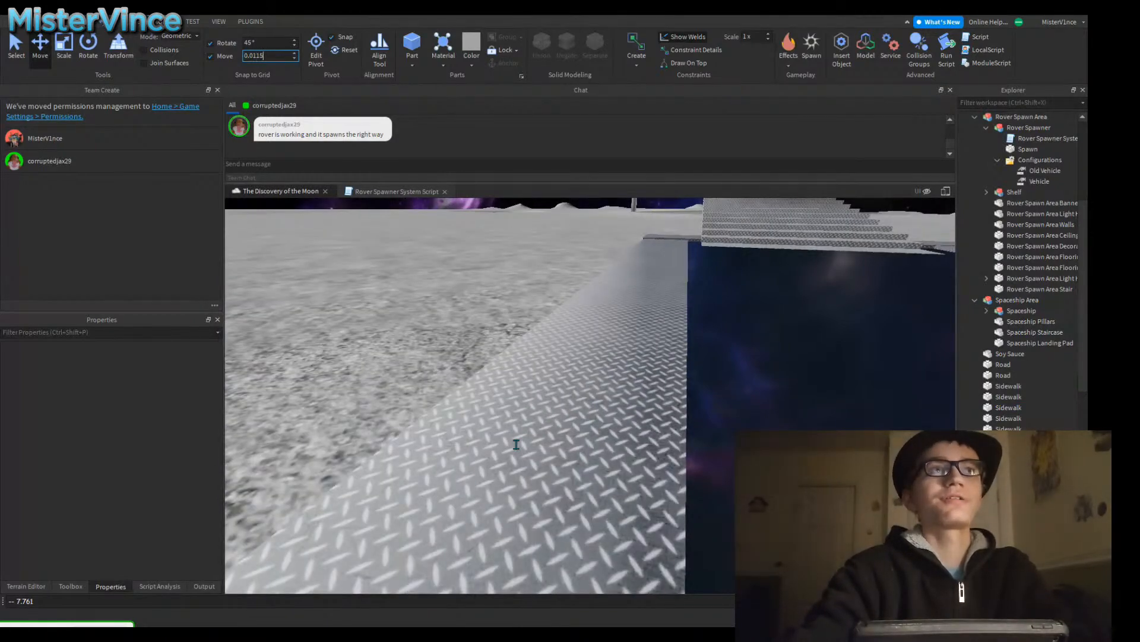
click(516, 450)
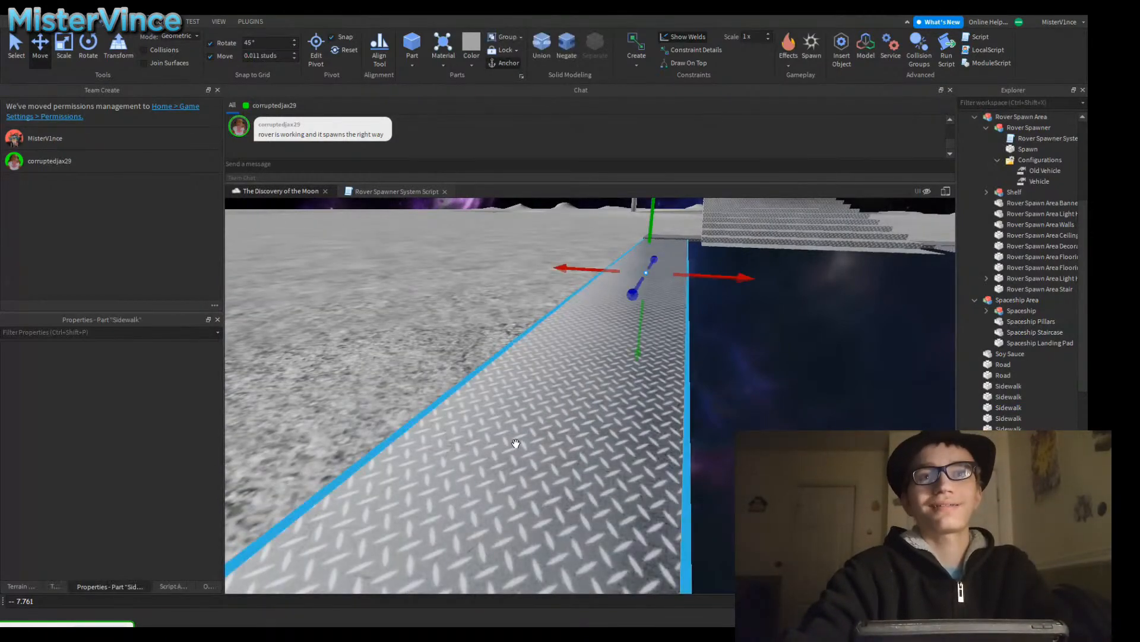
right_drag(516, 444, 516, 444)
scroll(516, 449, up, 6)
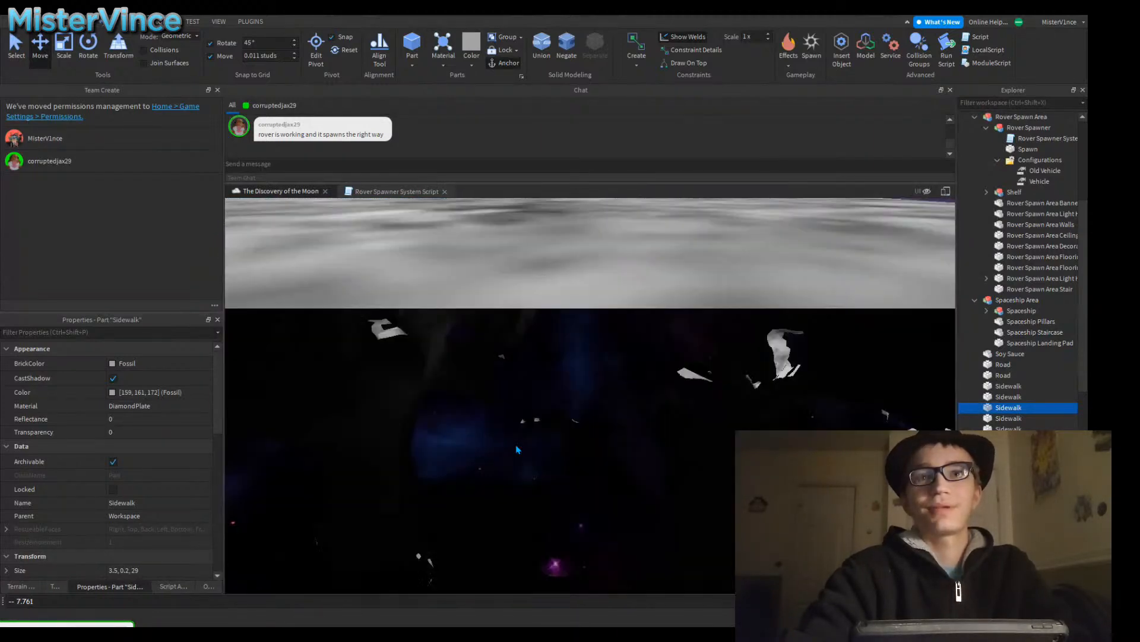
scroll(517, 450, down, 5)
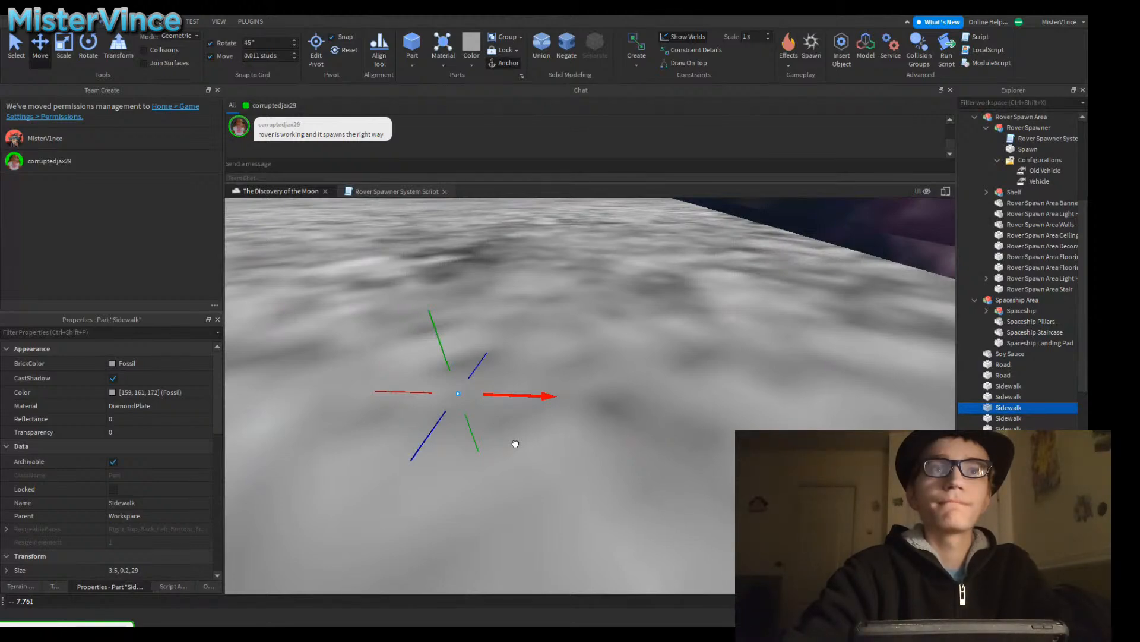
scroll(515, 444, up, 1)
scroll(516, 444, down, 5)
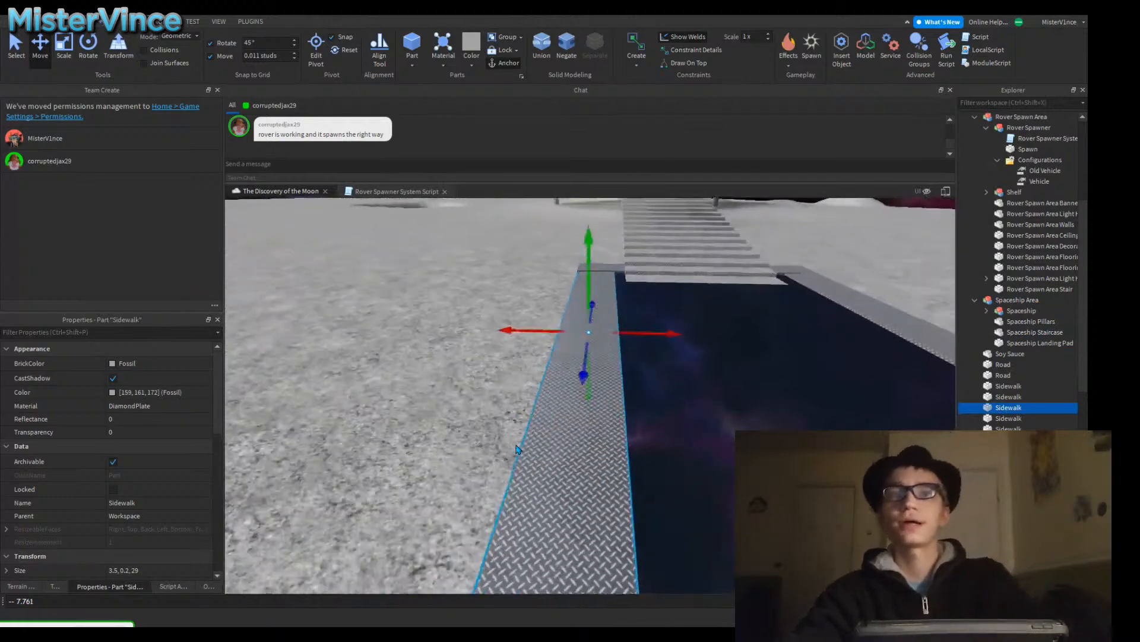
scroll(516, 444, up, 6)
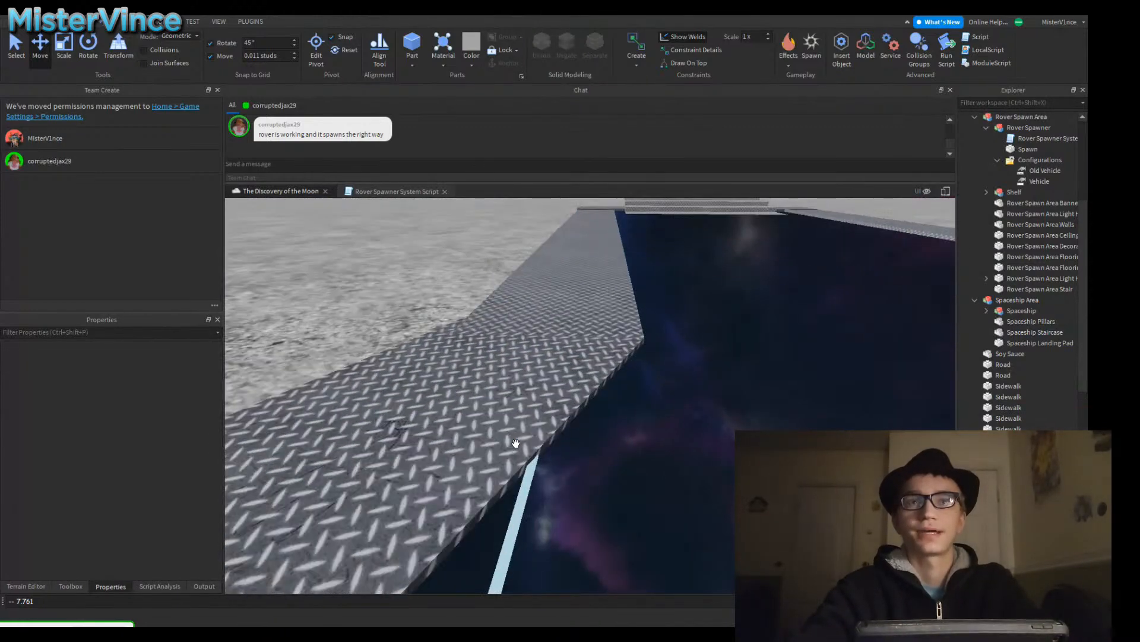
key(w)
right_drag(516, 444, 515, 444)
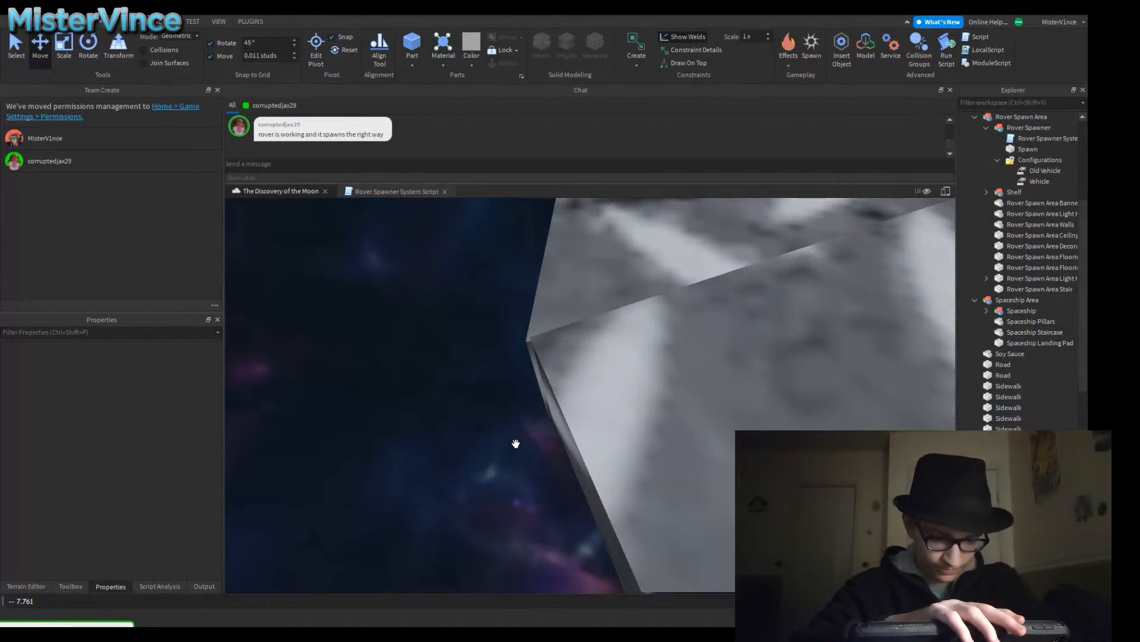
right_drag(515, 444, 515, 444)
Step: Set the move snap to 0.01 studs and nudge the same sidewalk sideways along its red axis
click(267, 55)
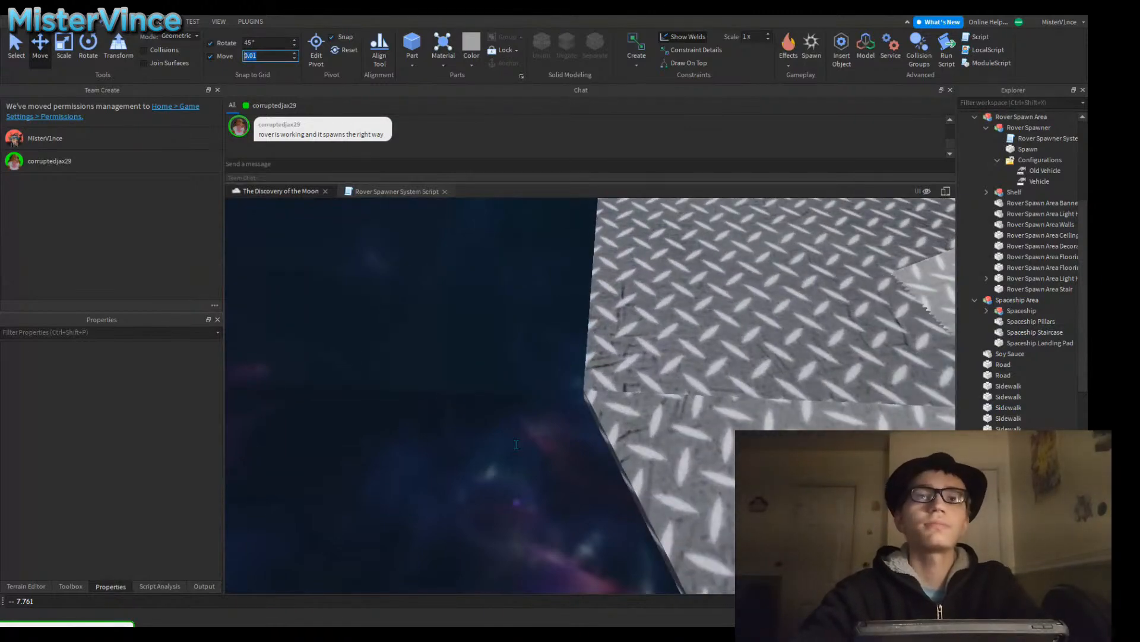
click(683, 409)
scroll(515, 444, down, 2)
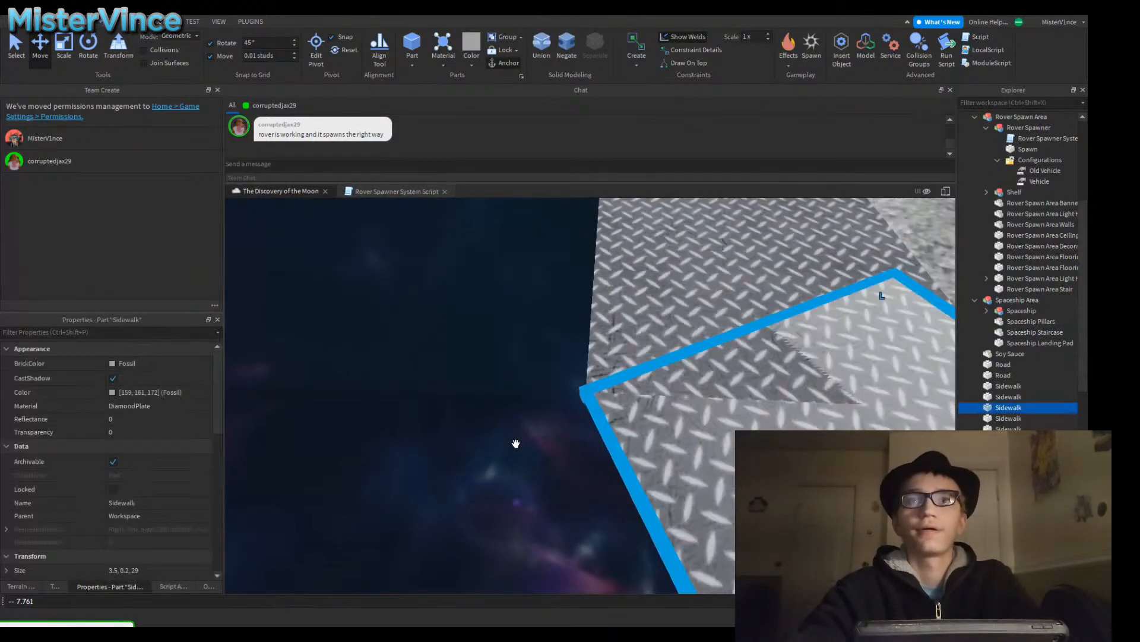
right_drag(516, 444, 516, 446)
key(s)
click(515, 444)
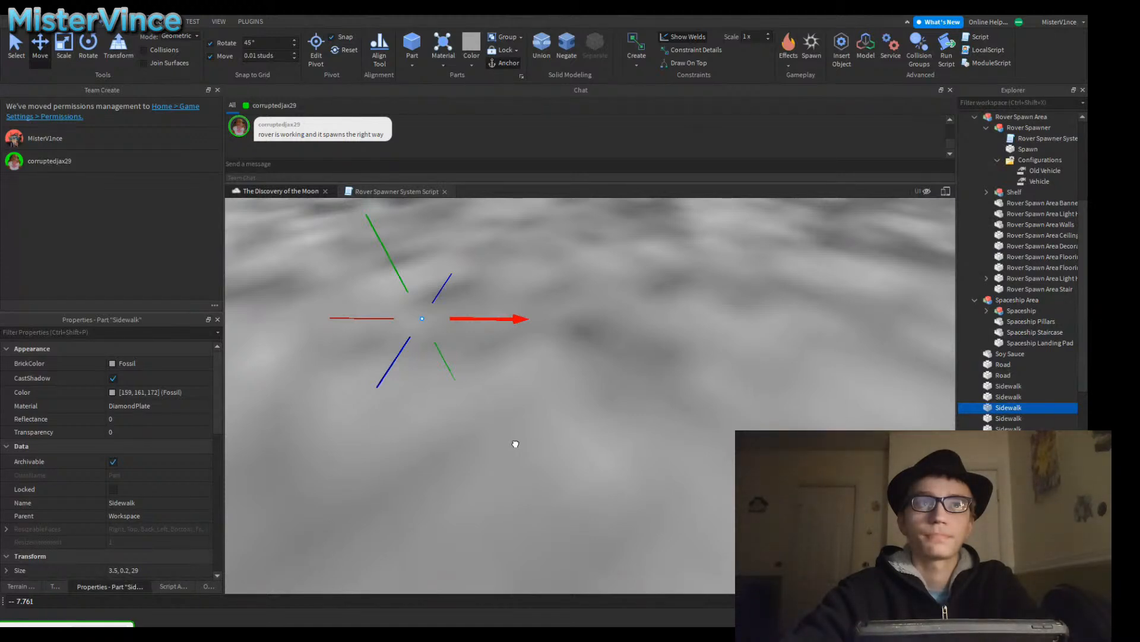
click(517, 448)
key(s)
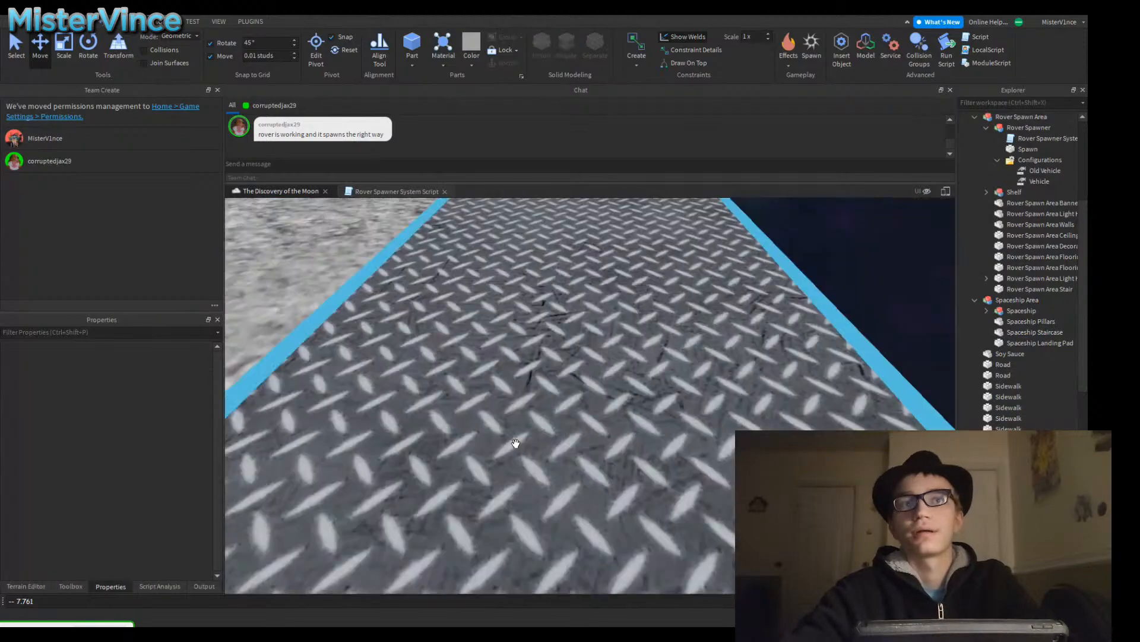
Step: Examine the sidewalk's corner joint and its edges along the stretch leading to the staircase
key(w)
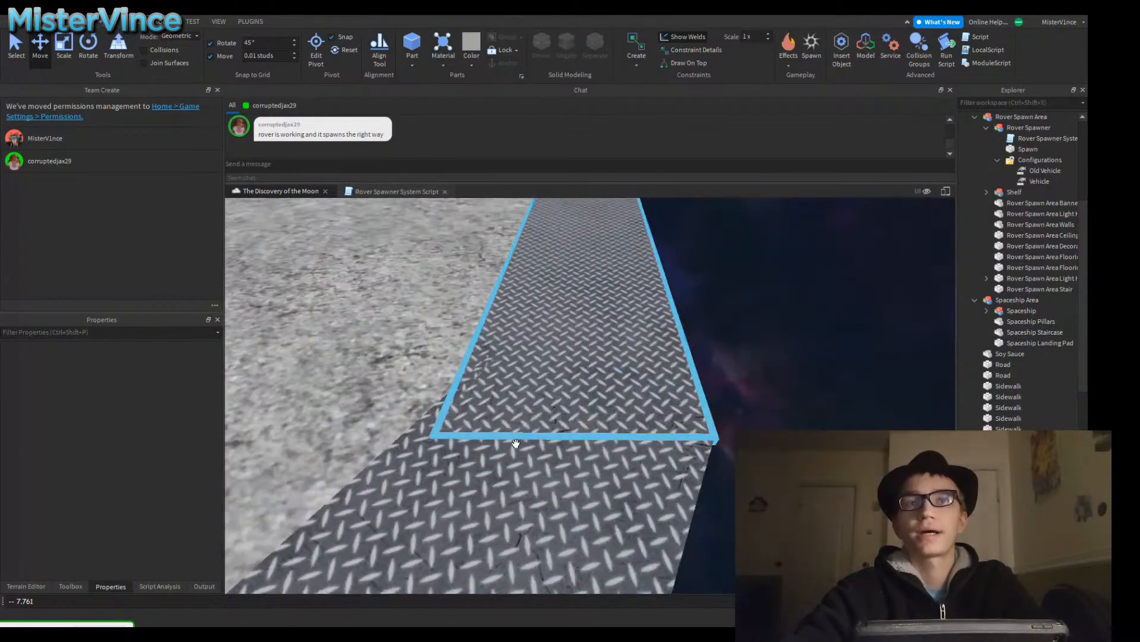
right_drag(515, 443, 516, 444)
key(w)
key(w)
key(e)
key(s)
key(q)
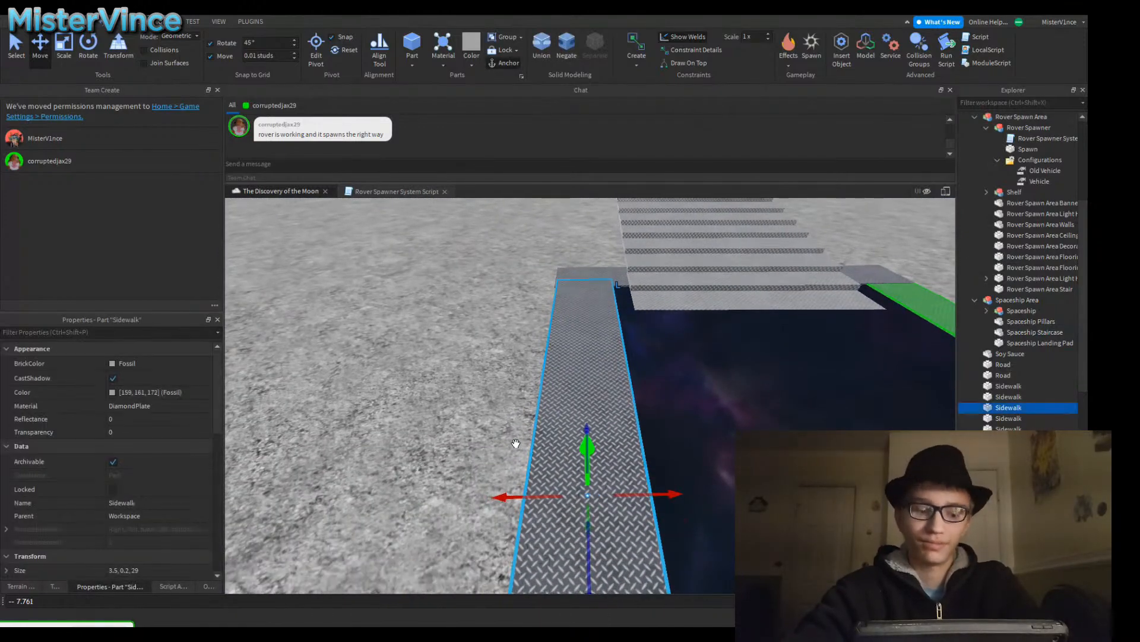
key(w)
key(q)
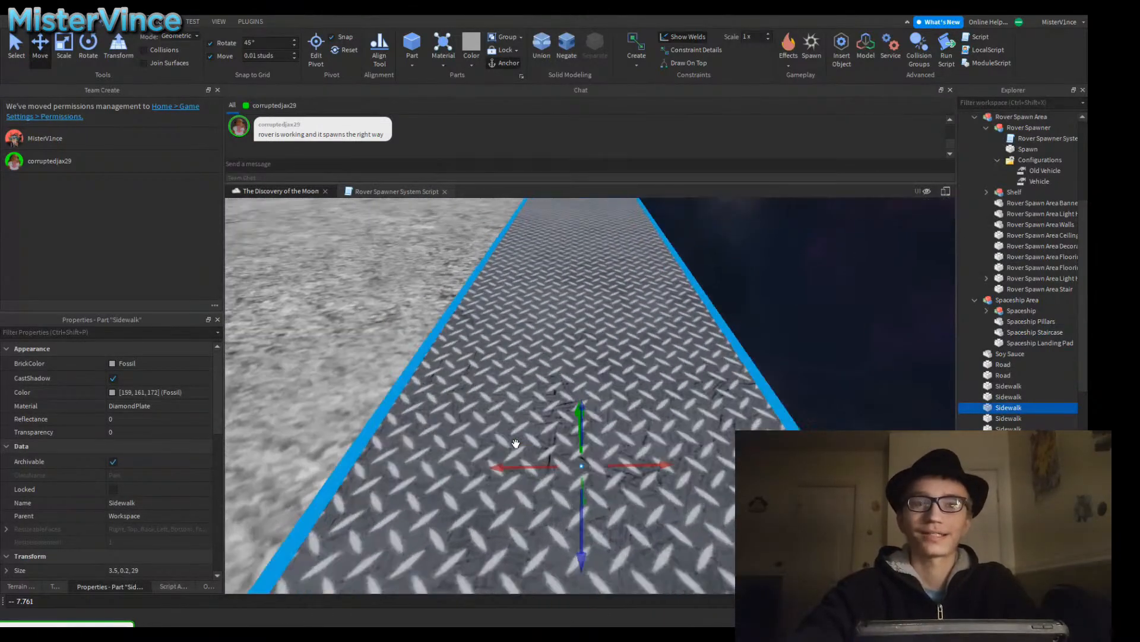
key(d)
key(e)
key(w)
key(a)
key(q)
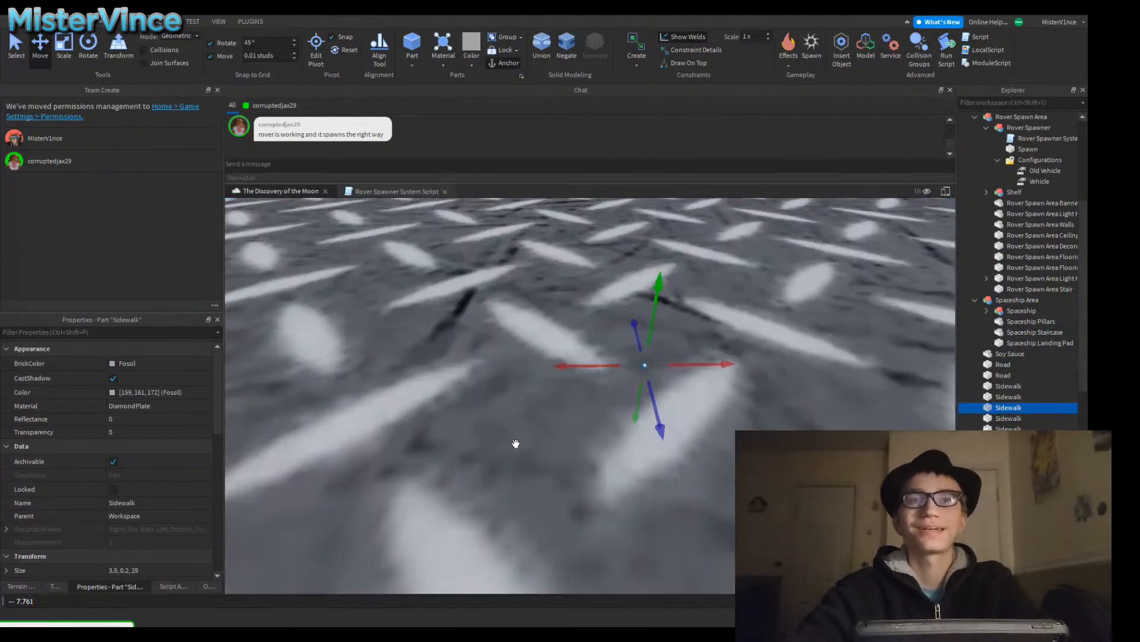
Step: Nudge the sidewalk sideways once more along its red axis at 0.01 studs
key(e)
key(d)
key(a)
key(d)
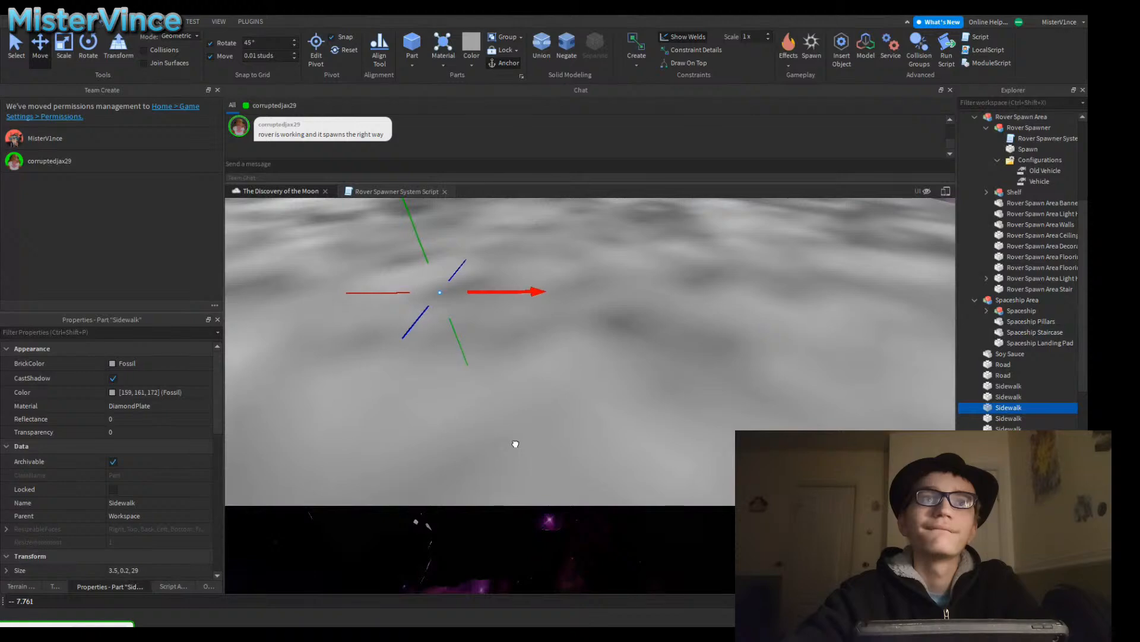
key(s)
key(q)
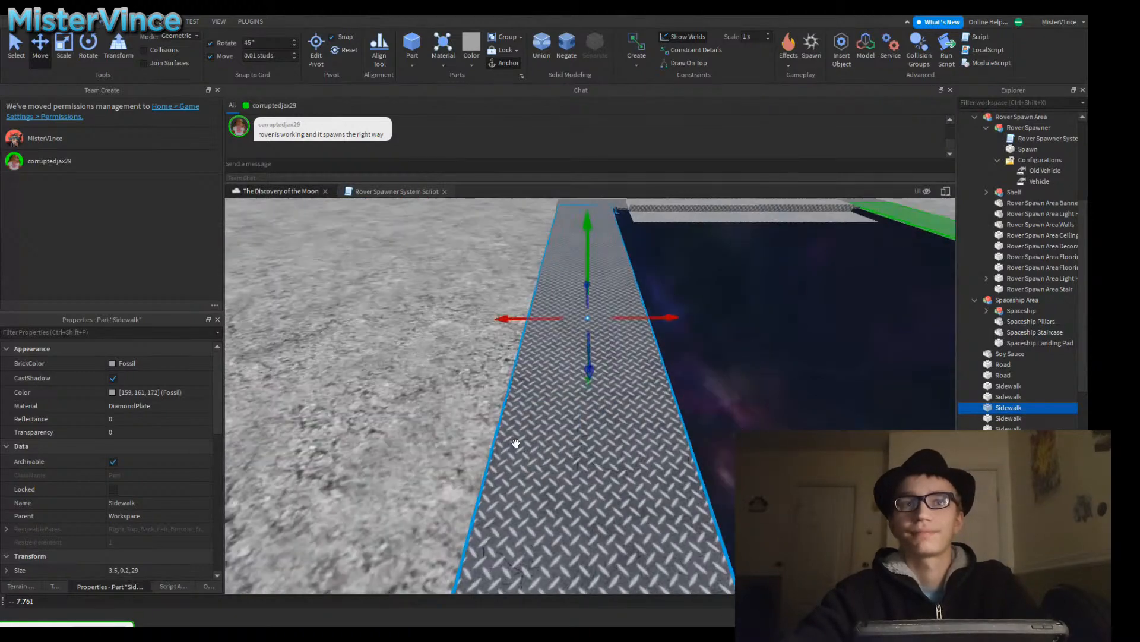
Step: Examine up close, from several angles, how the edges of the two adjoining sidewalks meet at the corner
right_drag(515, 444, 516, 443)
click(515, 443)
key(q)
key(e)
key(w)
key(w)
key(s)
key(w)
key(s)
key(d)
key(s)
key(w)
key(s)
key(a)
key(a)
key(d)
key(s)
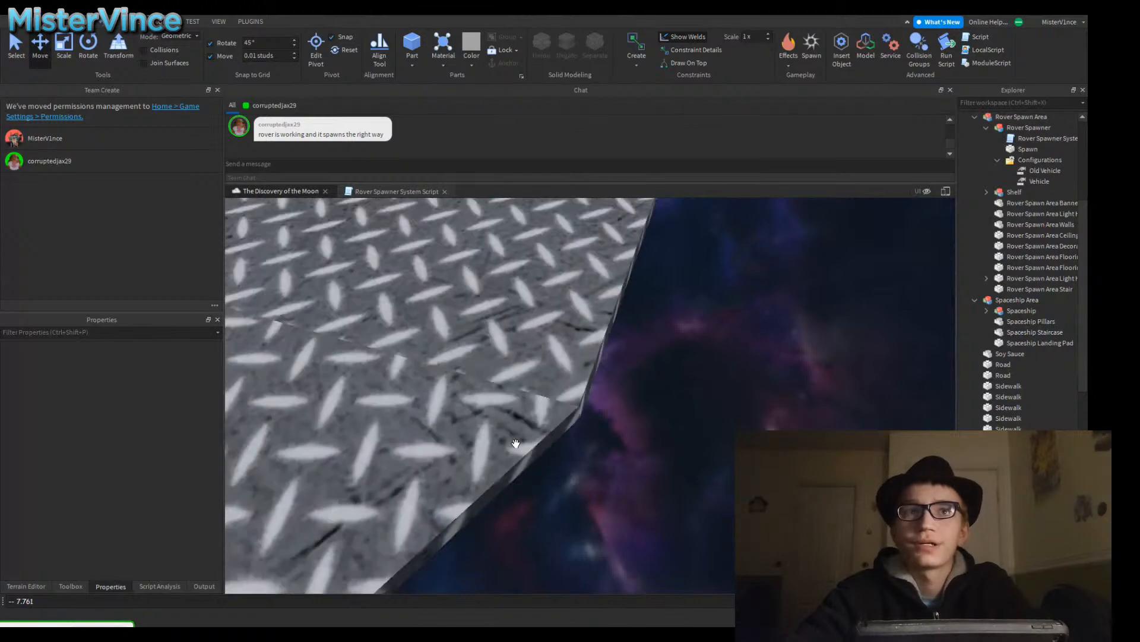
Step: Select the two adjoining sidewalks, merge them into one union and inspect the merged corner
right_drag(515, 443, 516, 443)
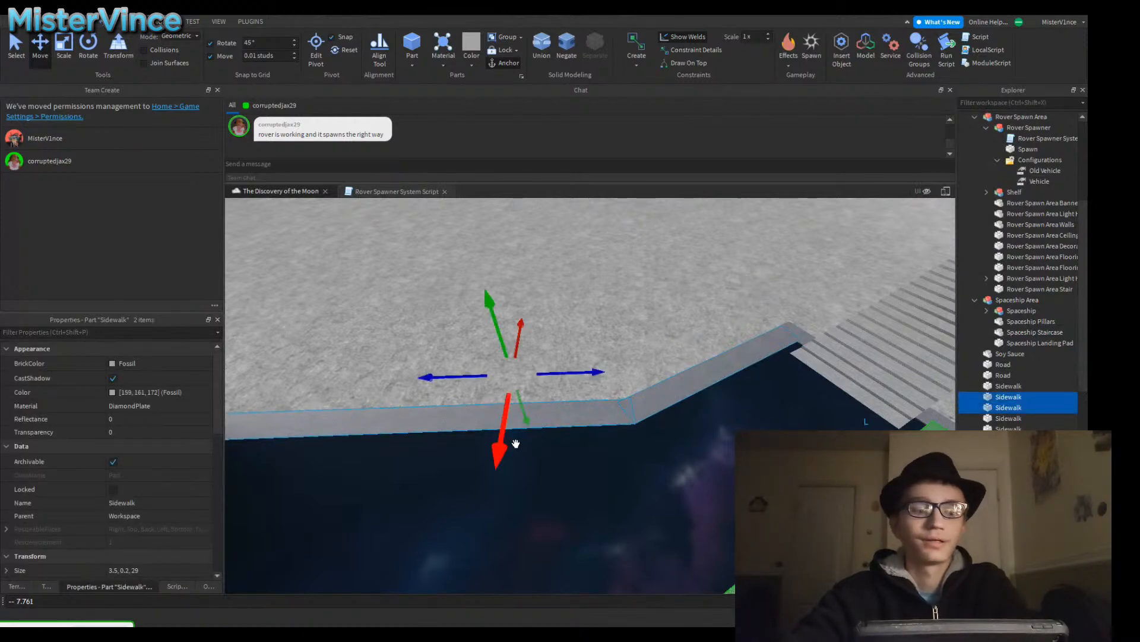
right_drag(515, 443, 516, 443)
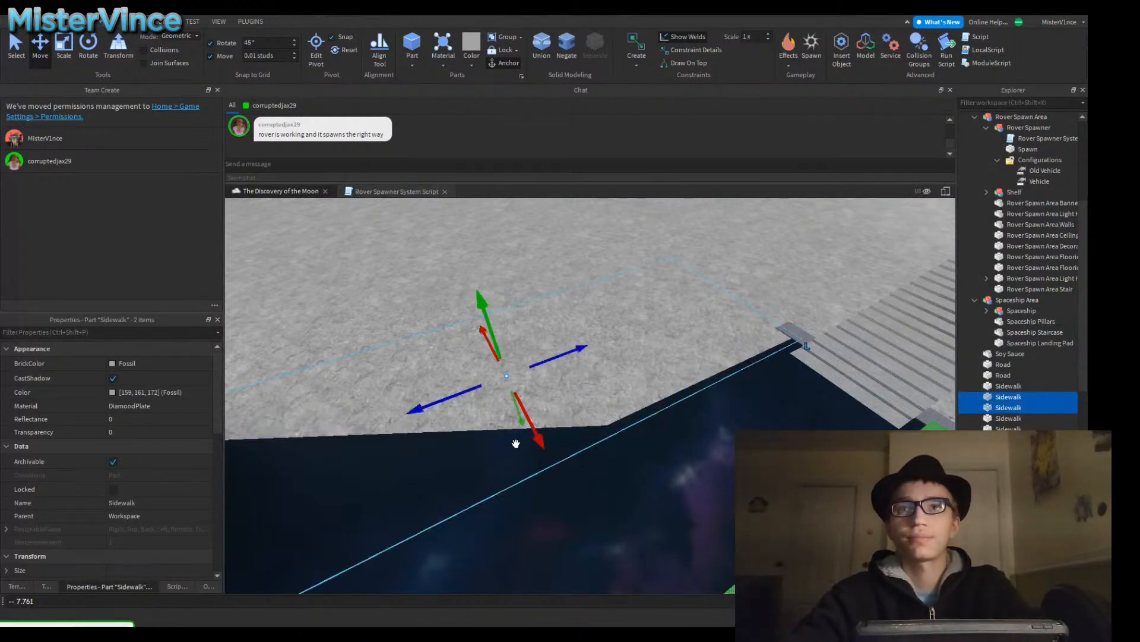
key(ctrl+shift+g)
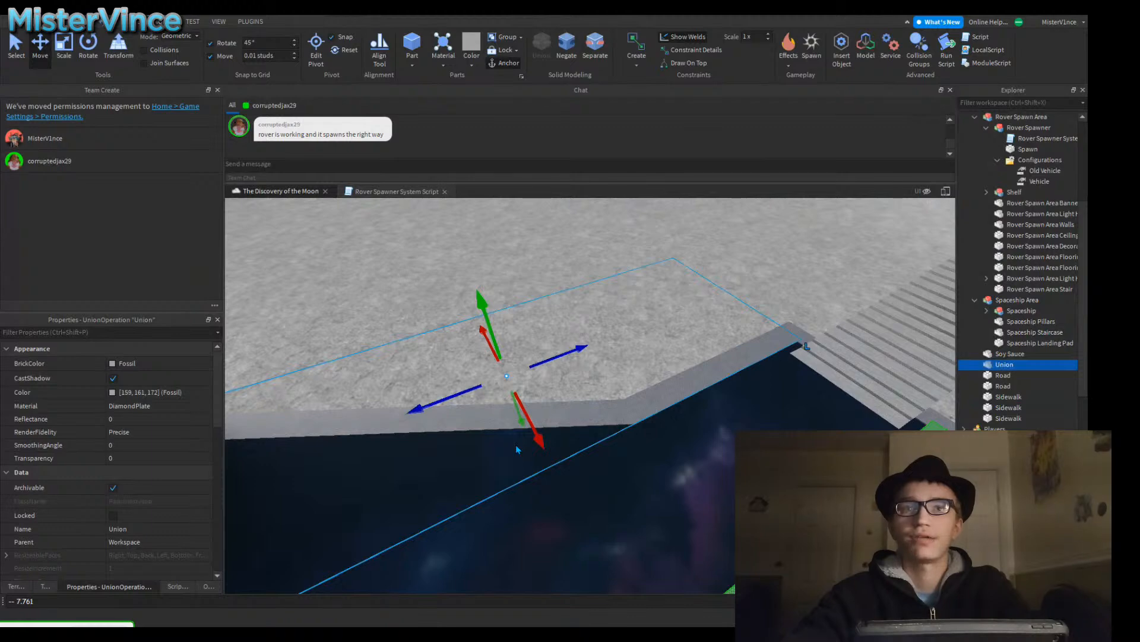
right_drag(517, 450, 517, 447)
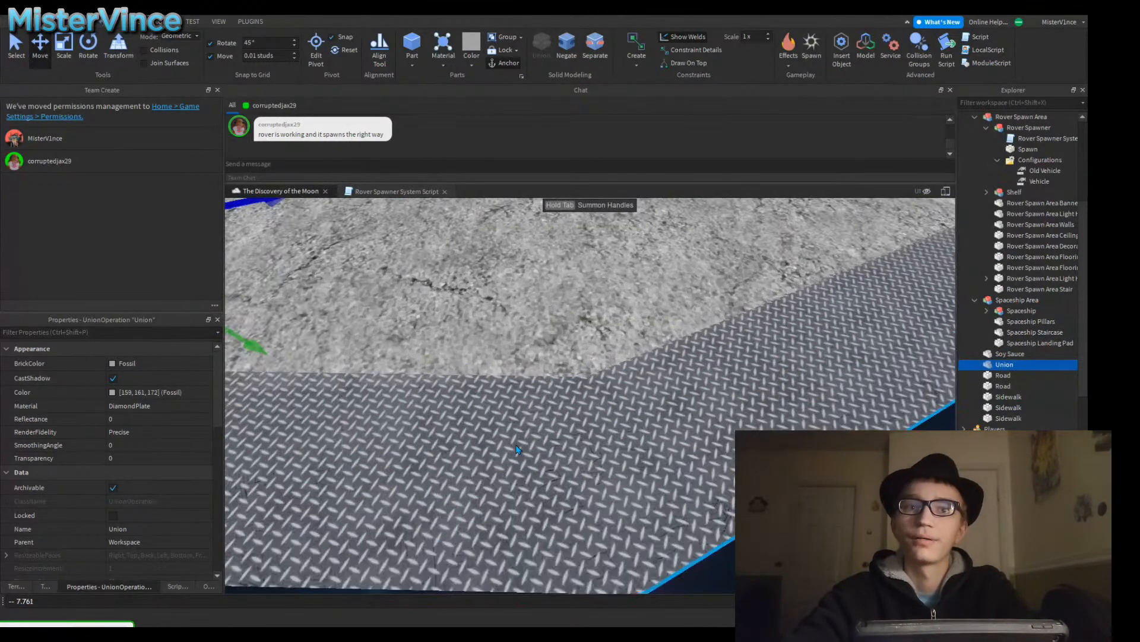
click(517, 448)
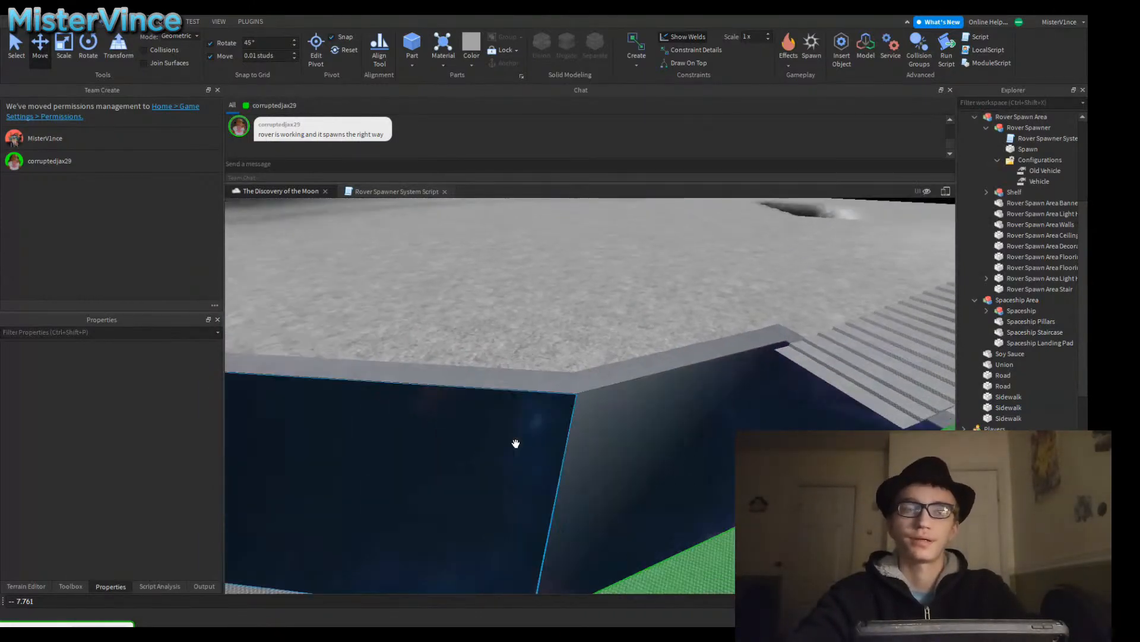
Step: Insert a wedge part on the open moon surface, deleting the sphere part inserted there first
middle_drag(516, 444, 518, 449)
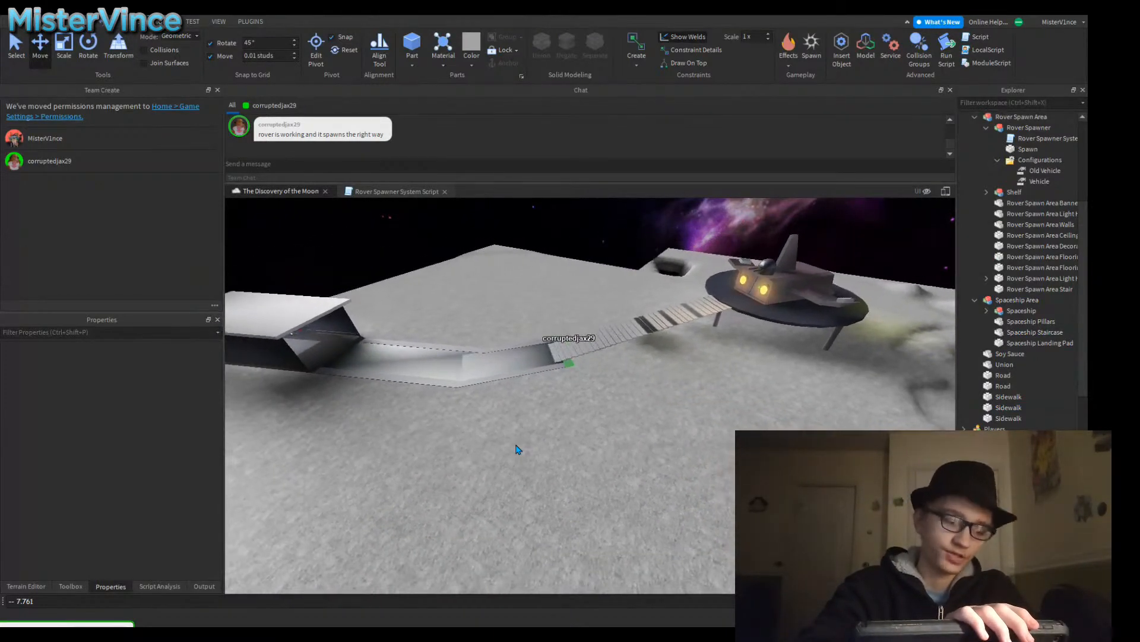
key(q)
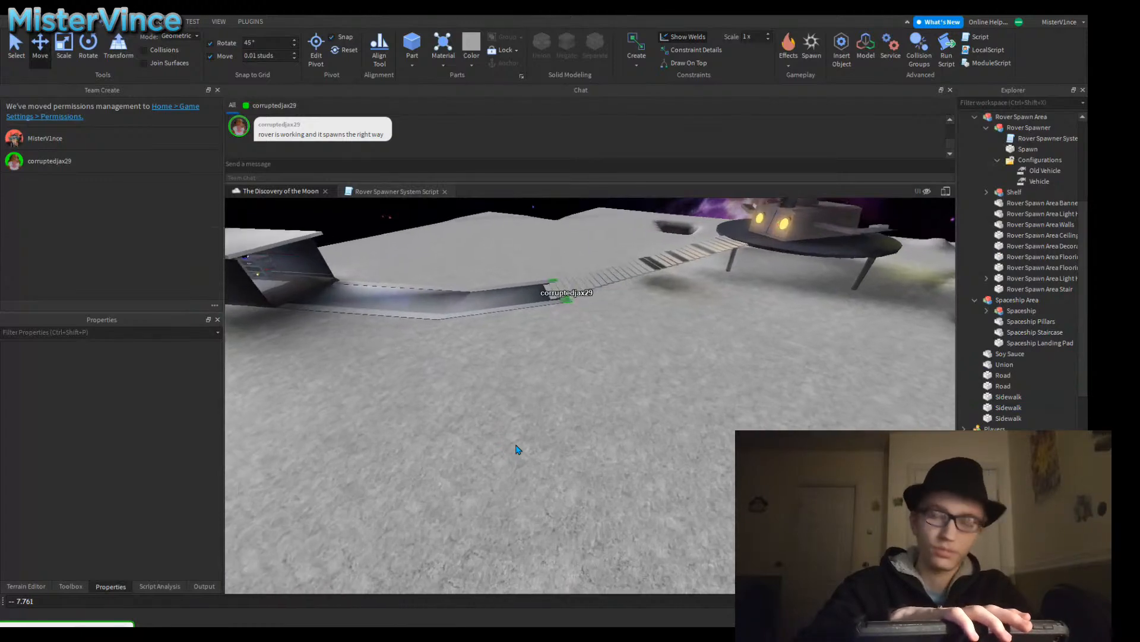
key(q)
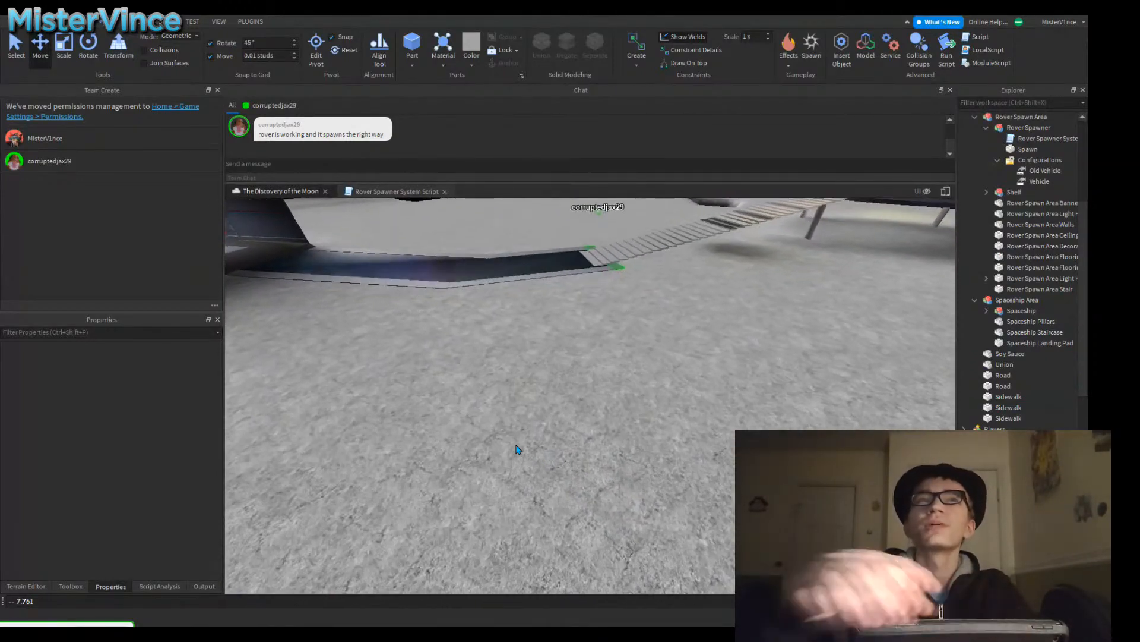
key(q)
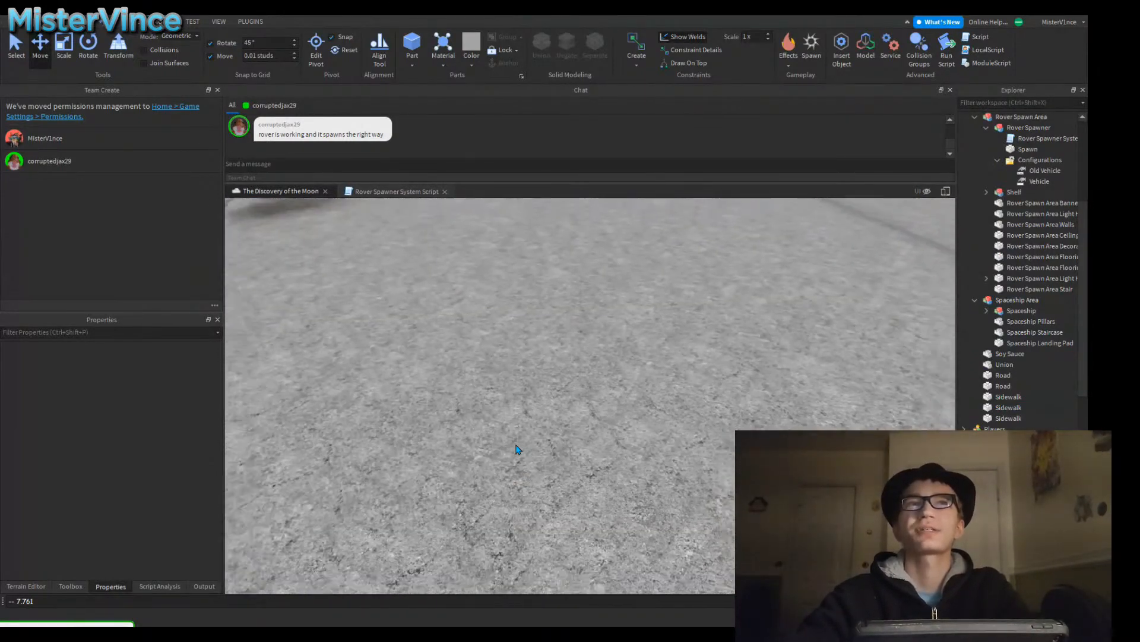
key(d)
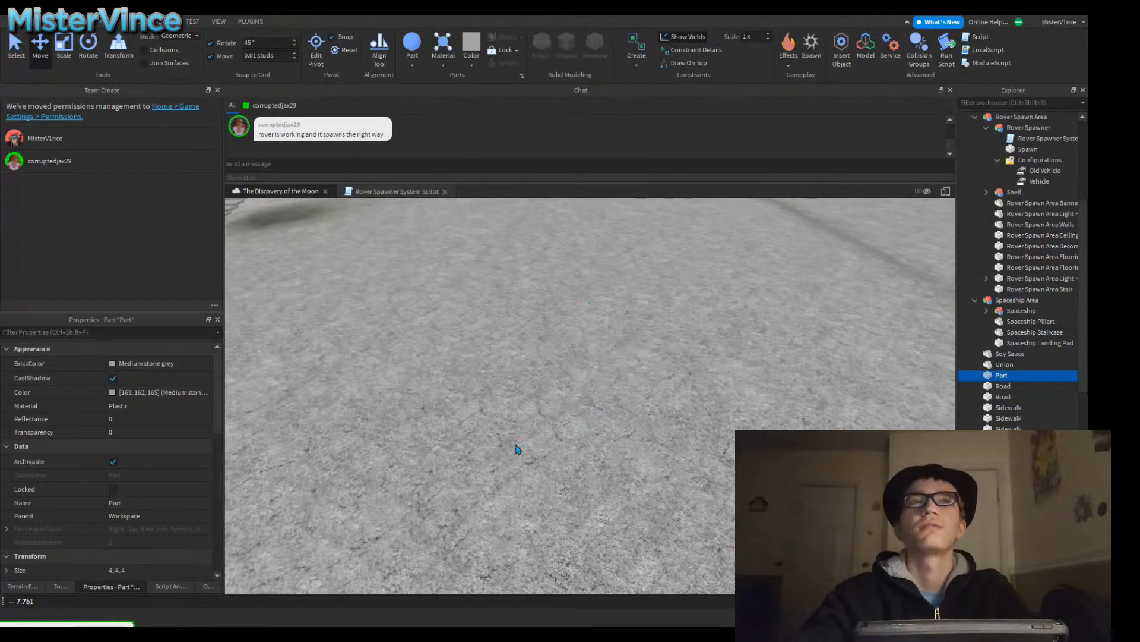
key(Delete)
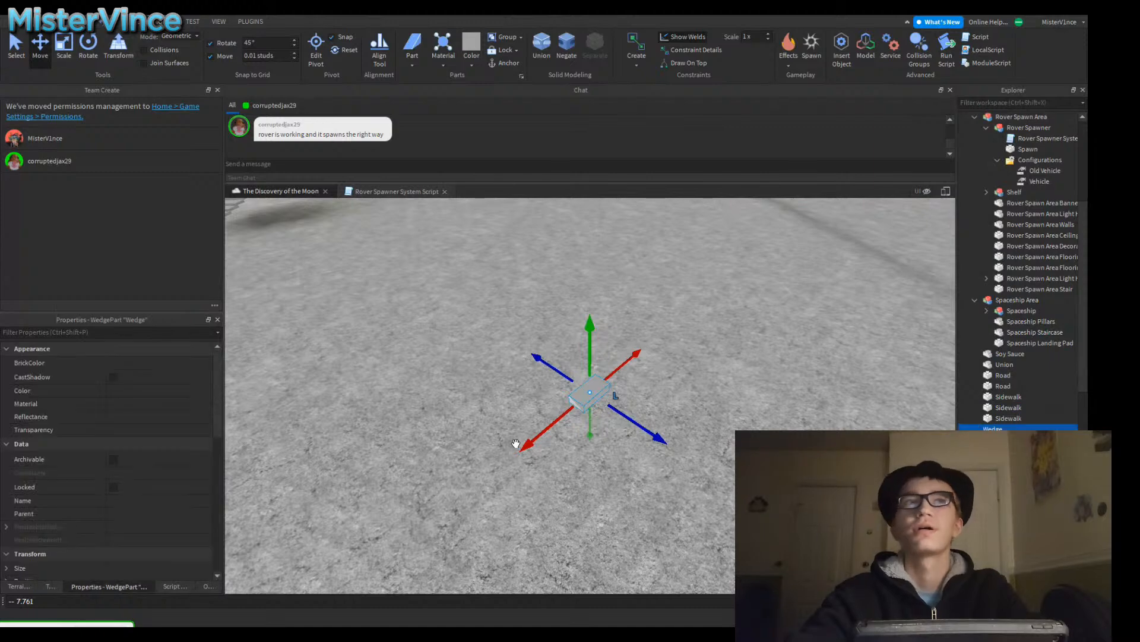
key(f)
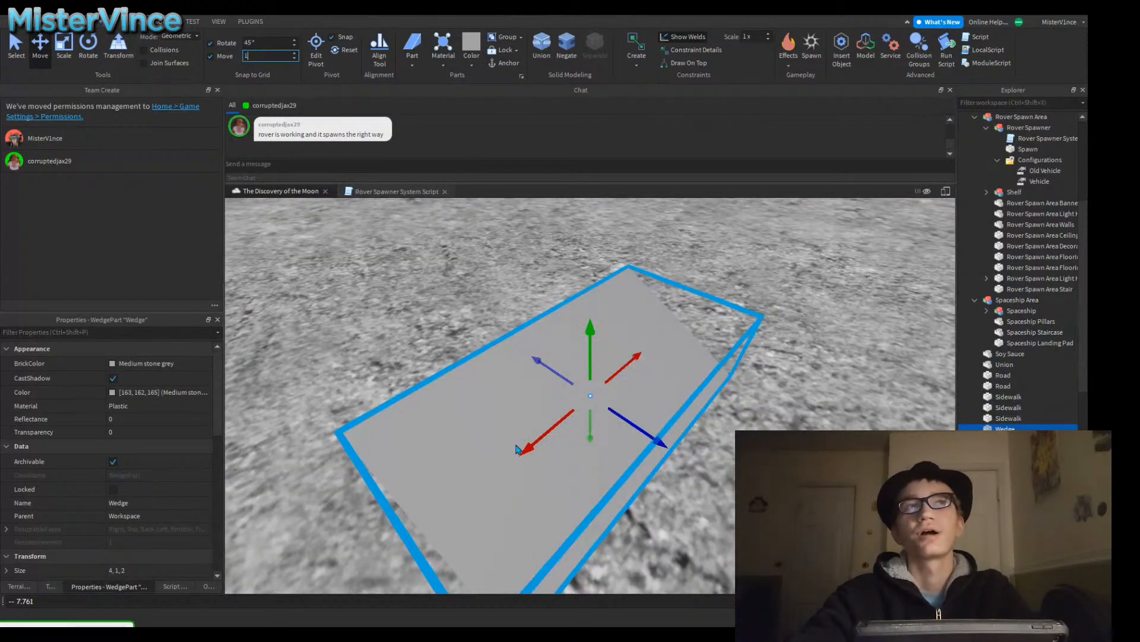
Step: Set the move snap increment to 1 stud and place a new block part beside the wedge
text(1)
scroll(516, 449, down, 3)
right_drag(516, 448, 516, 443)
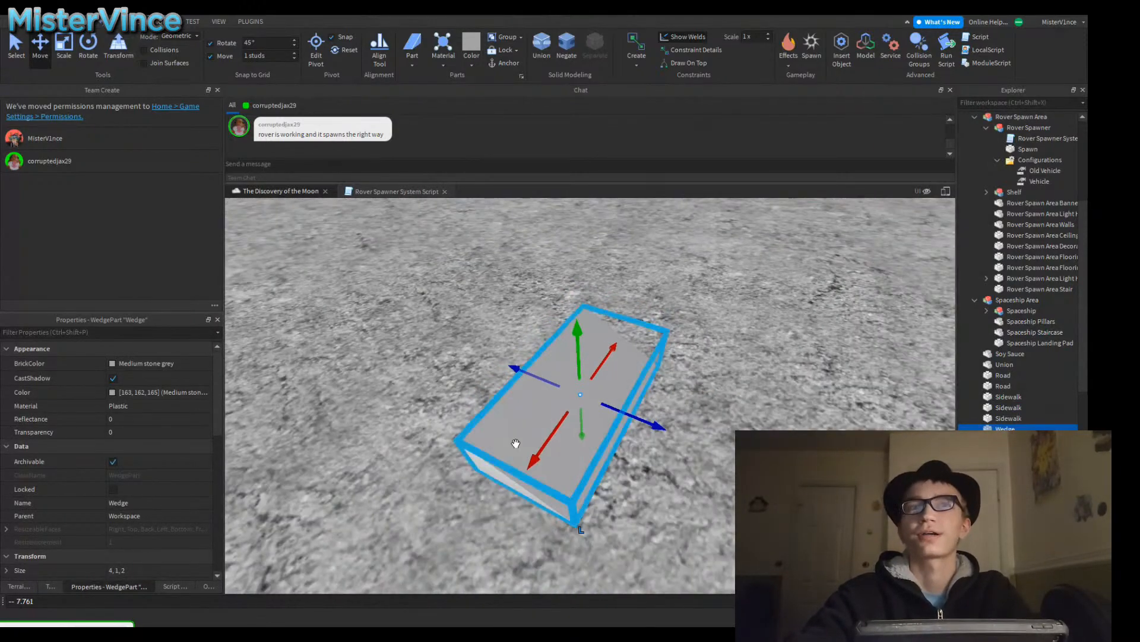
key(ctrl+4)
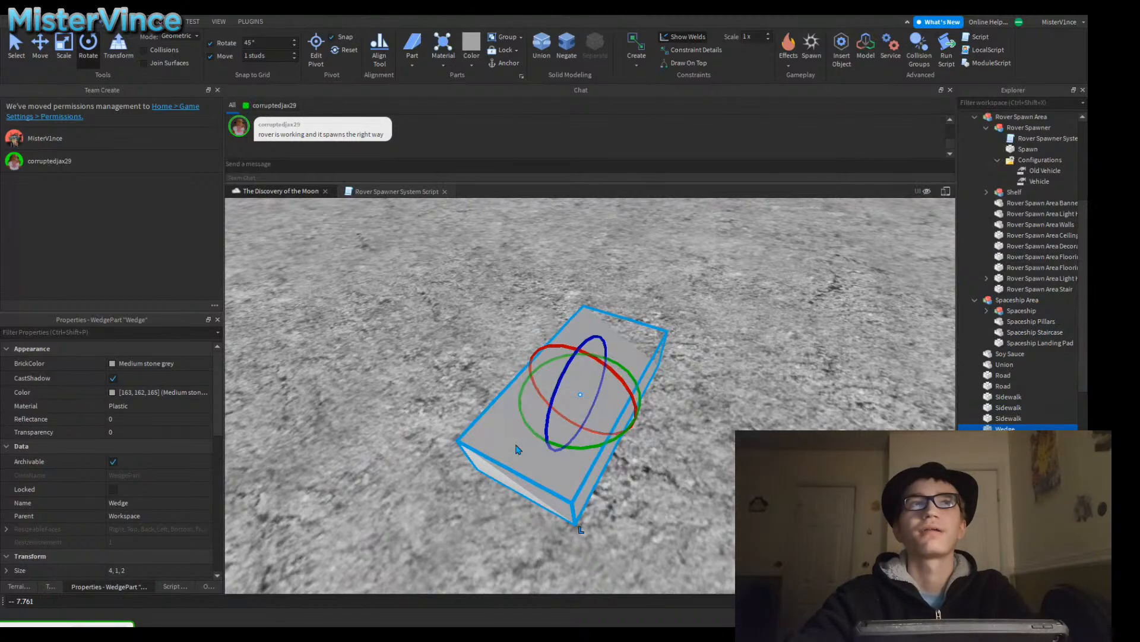
click(413, 77)
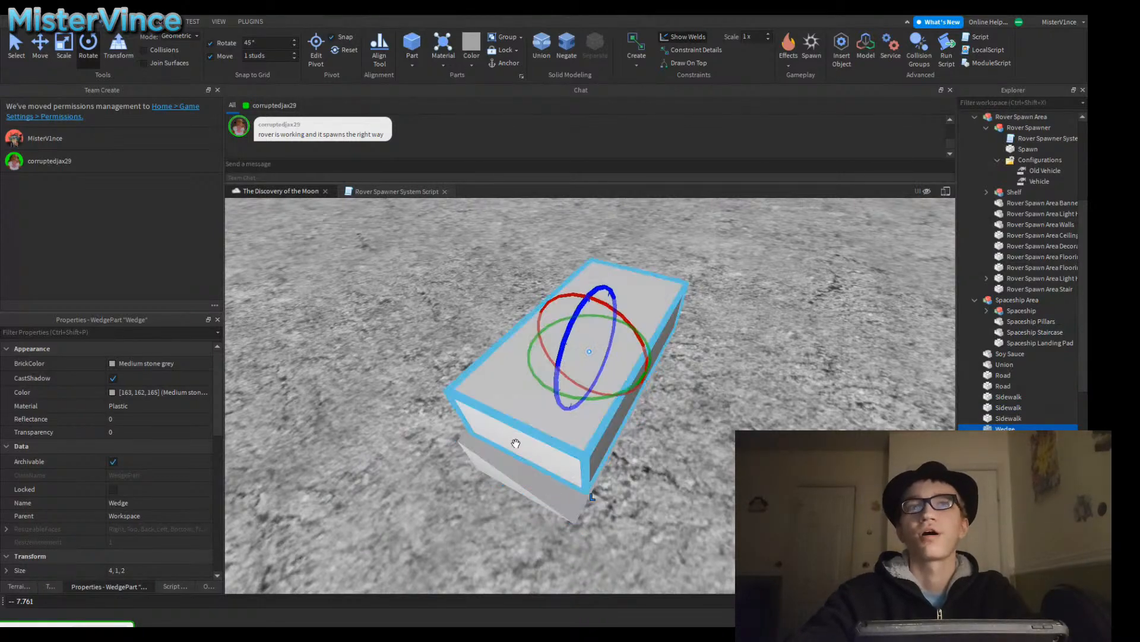
drag(515, 448, 654, 443)
key(d)
Step: Stretch the new block along its blue axis to a size of 4, 1, 11
key(ctrl+3)
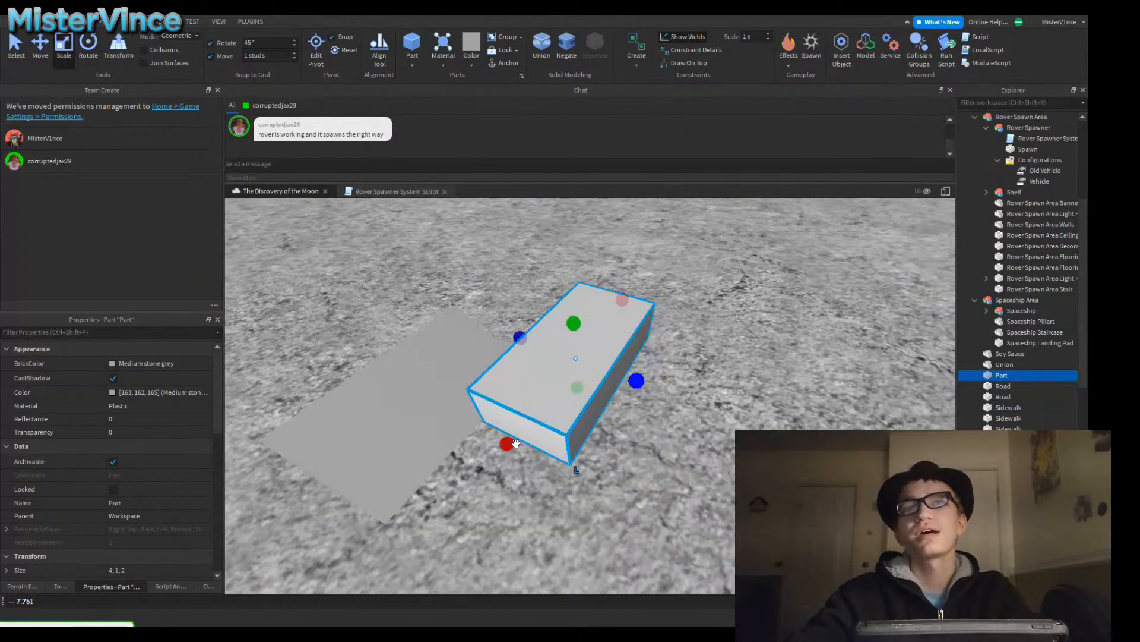
key(d)
key(s)
drag(636, 381, 793, 511)
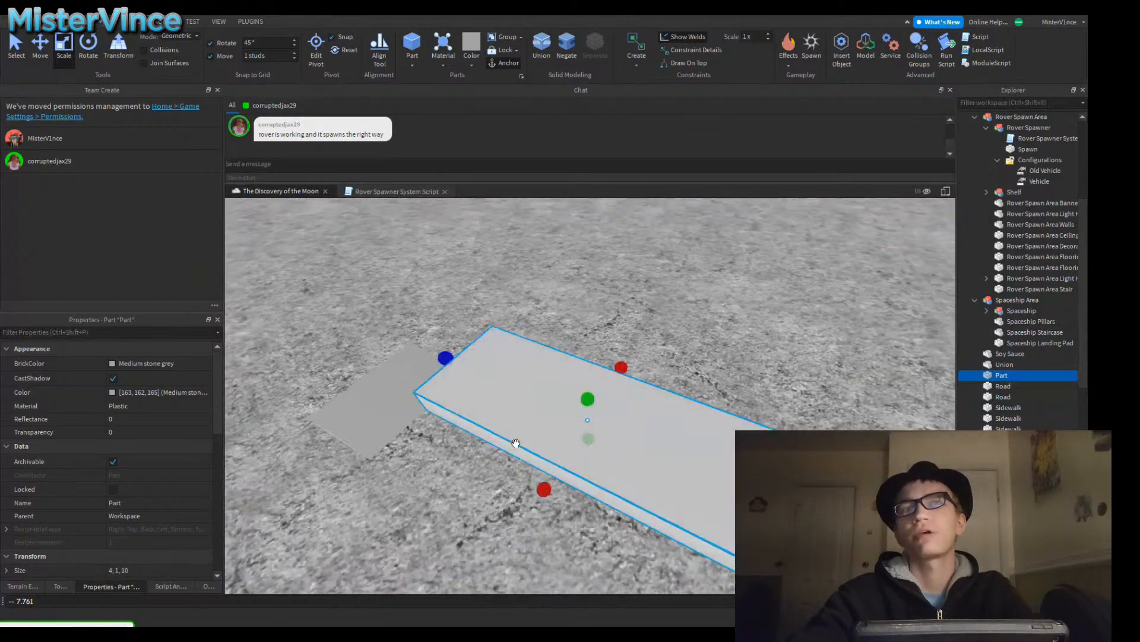
key(a)
key(a)
right_drag(515, 443, 516, 443)
Step: Select the wedge and rotate it about its green axis so its thick side faces the block
click(515, 443)
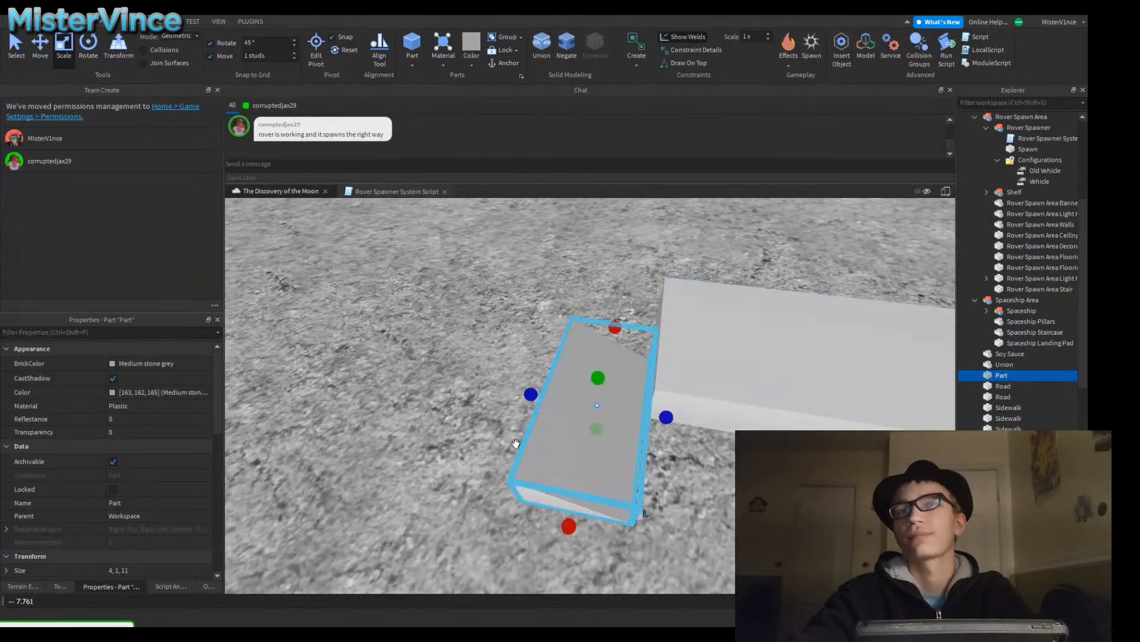
key(ctrl+2)
drag(515, 443, 515, 444)
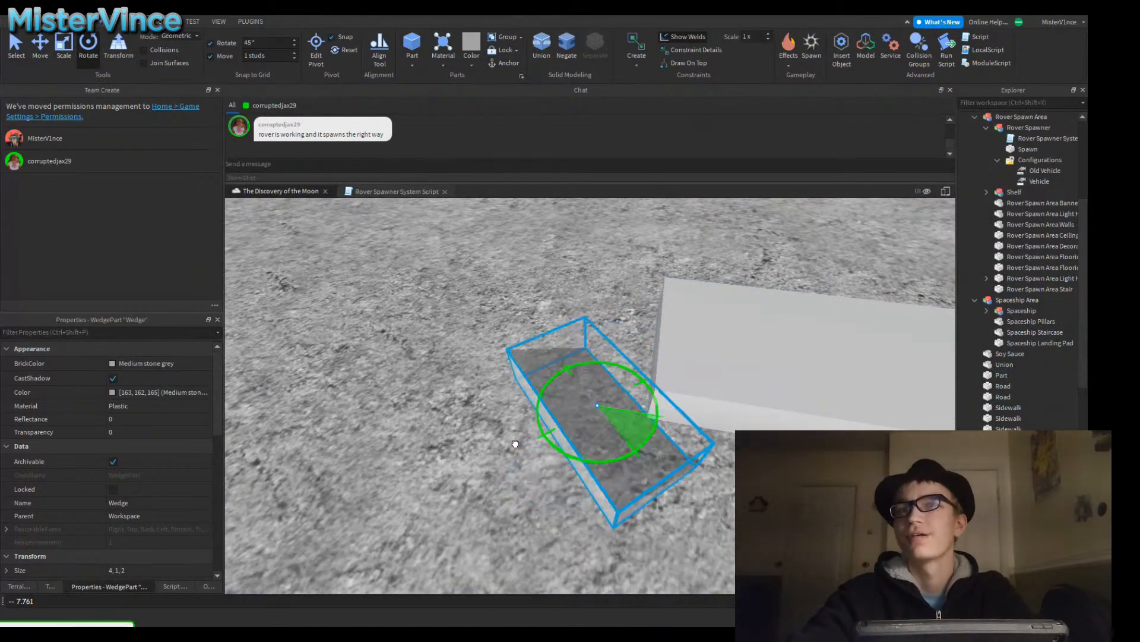
key(w)
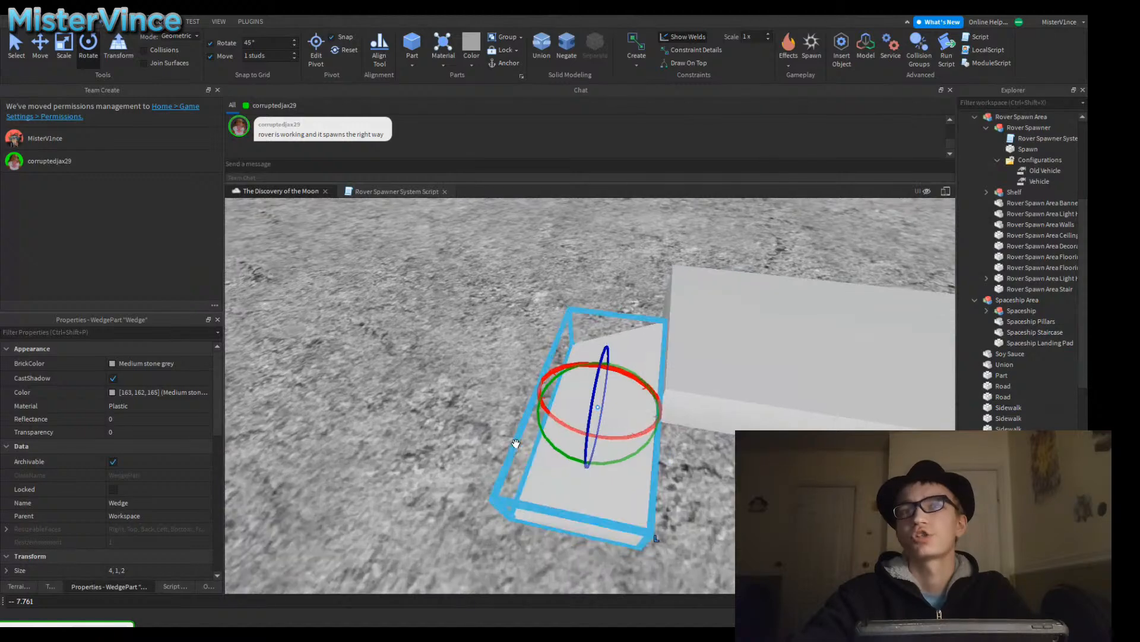
key(d)
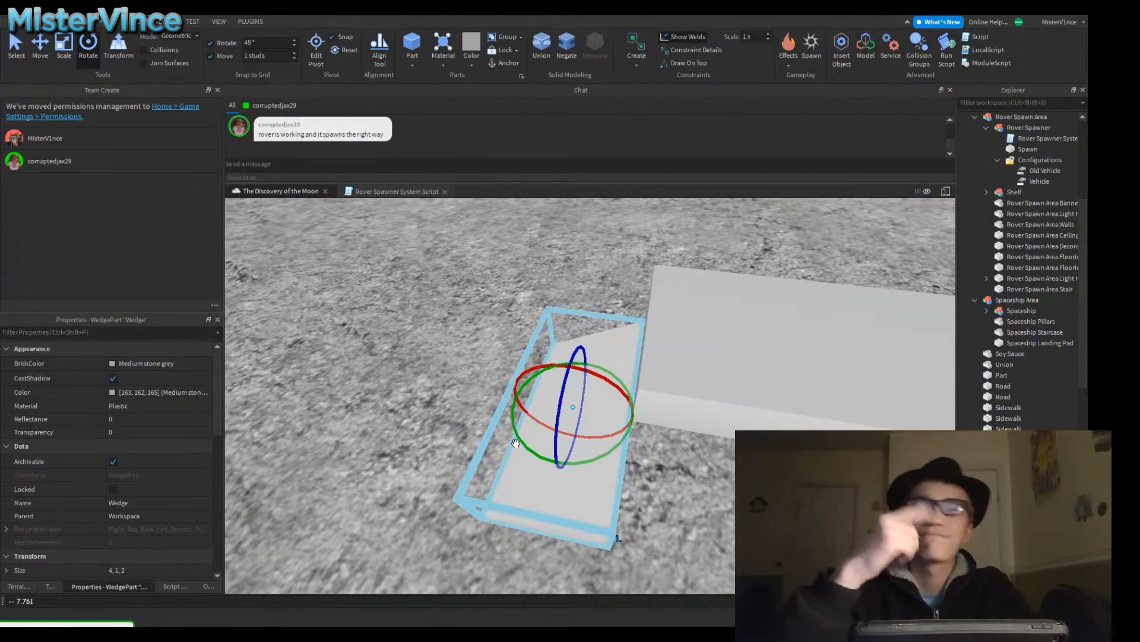
key(w)
key(w)
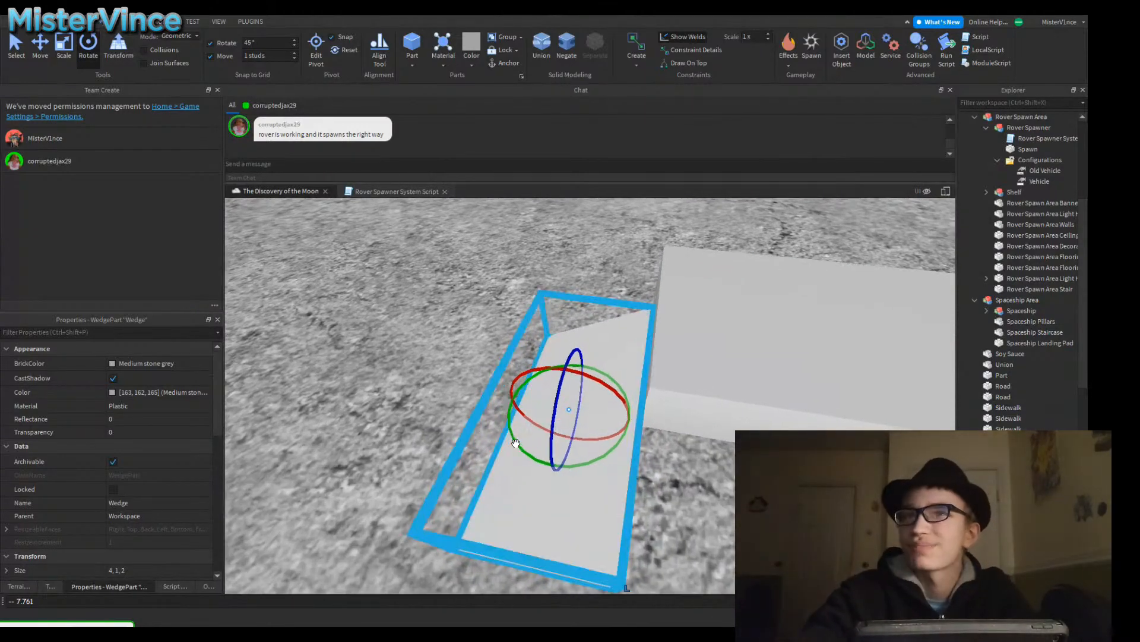
Step: Line up the block and the wedge so the wedge sits flush against the block's near end
key(ctrl+2)
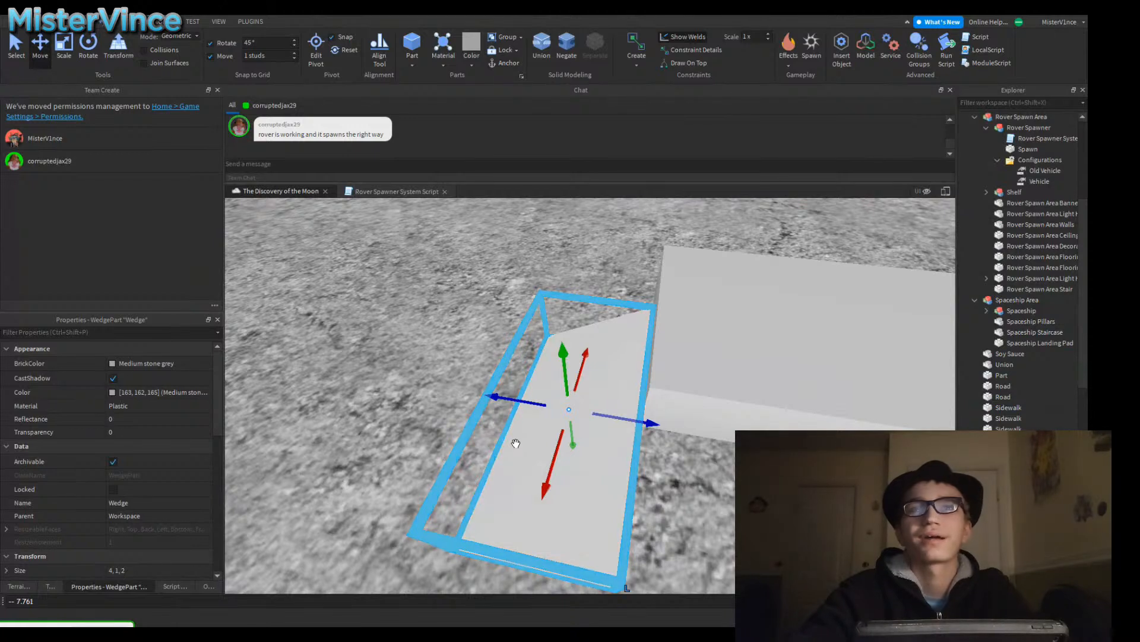
click(766, 335)
drag(767, 335, 823, 377)
key(ctrl+z)
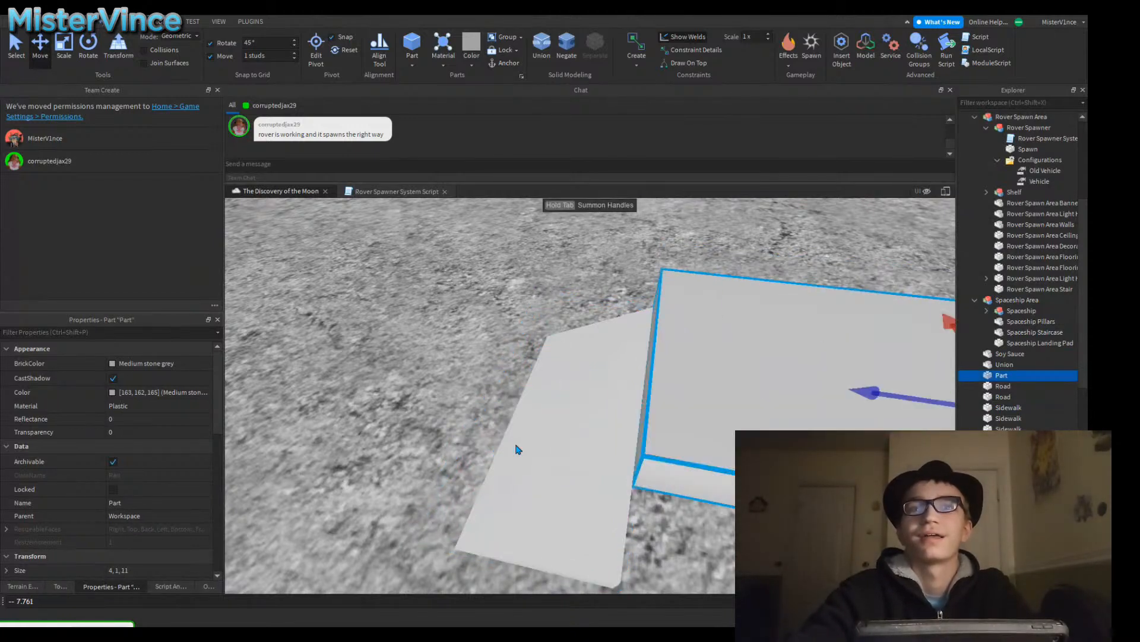
click(515, 443)
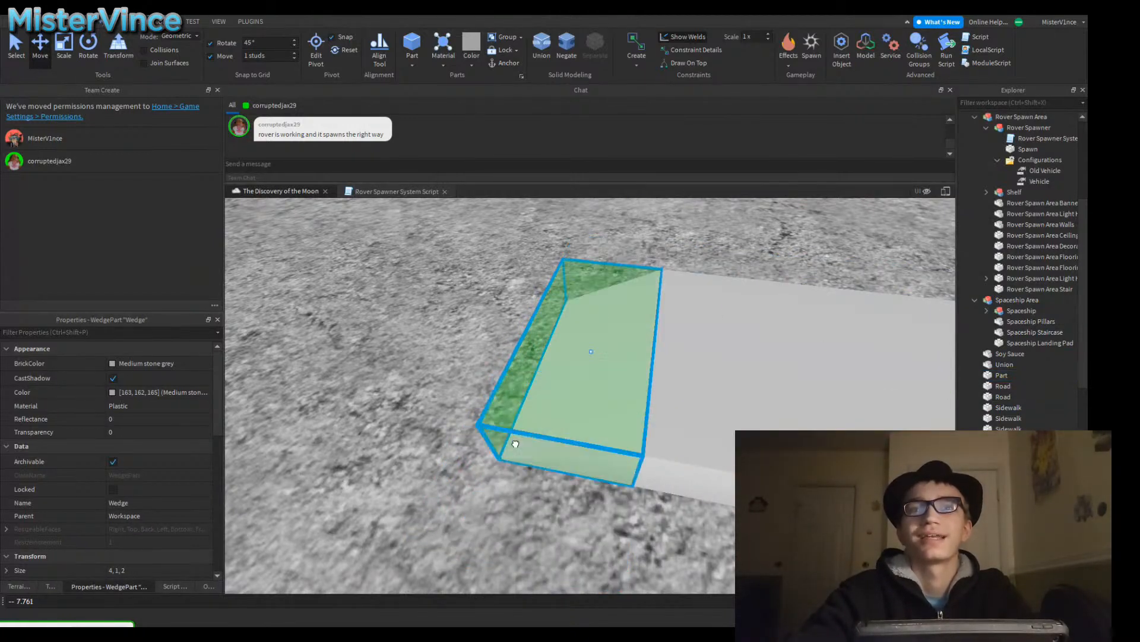
Step: Examine from several angles how the wedge sits against the end of the long block
right_drag(516, 444, 515, 442)
key(a)
key(d)
key(s)
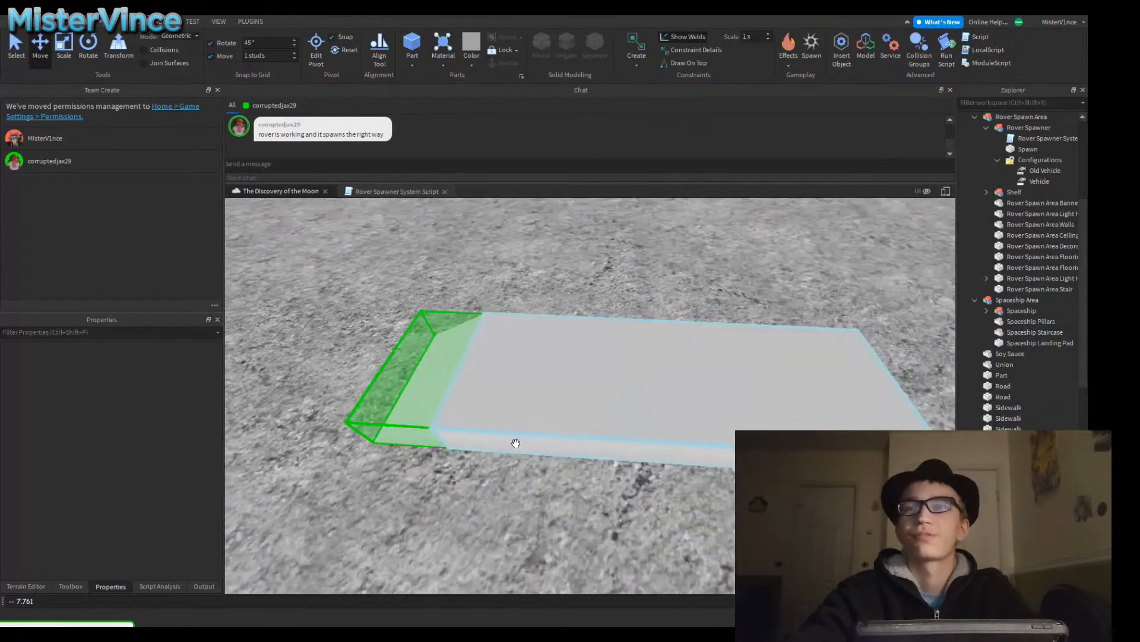
key(a)
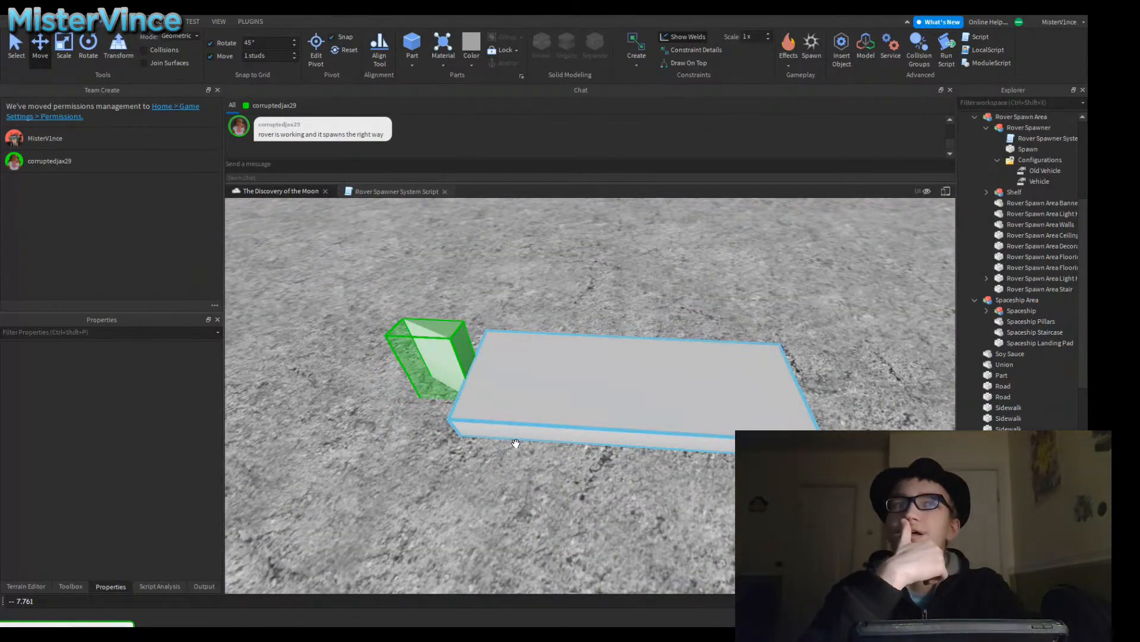
key(w)
key(w)
key(a)
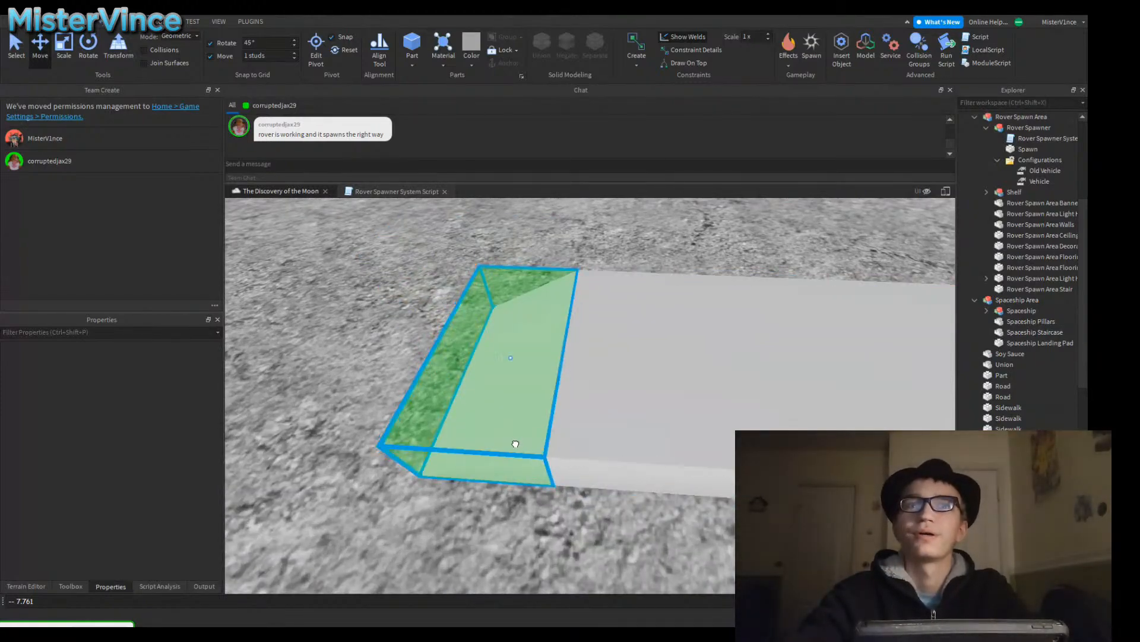
Step: Turn the wedge upright at the block's end and give it a size of 1, 4, 2 so it forms an angled corner
click(516, 444)
key(ctrl+4)
drag(485, 359, 493, 309)
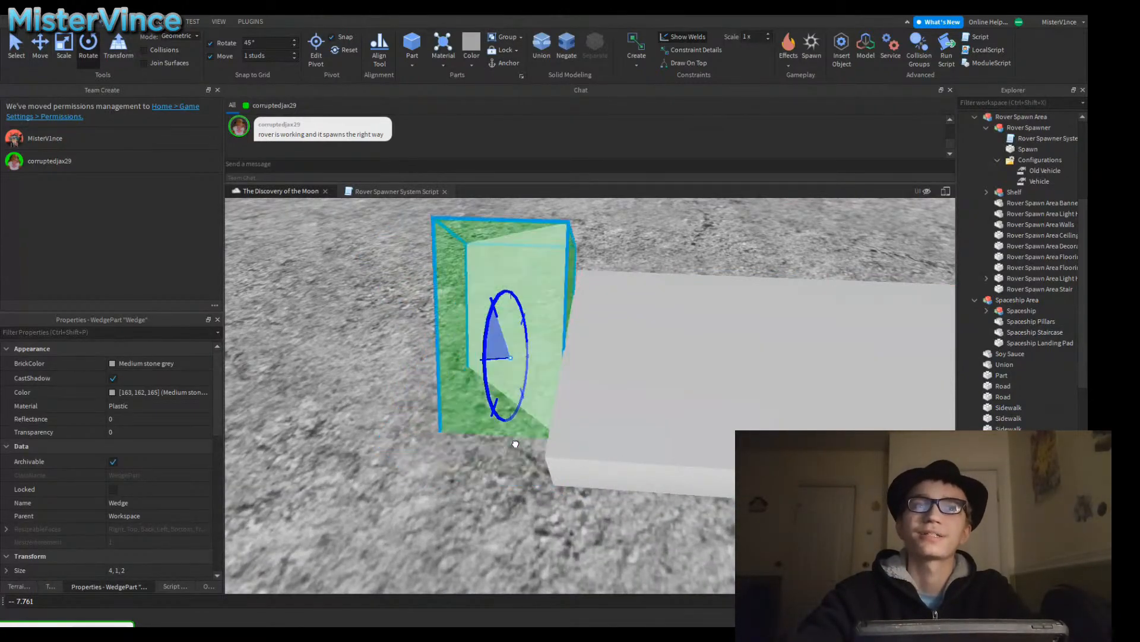
key(ctrl+3)
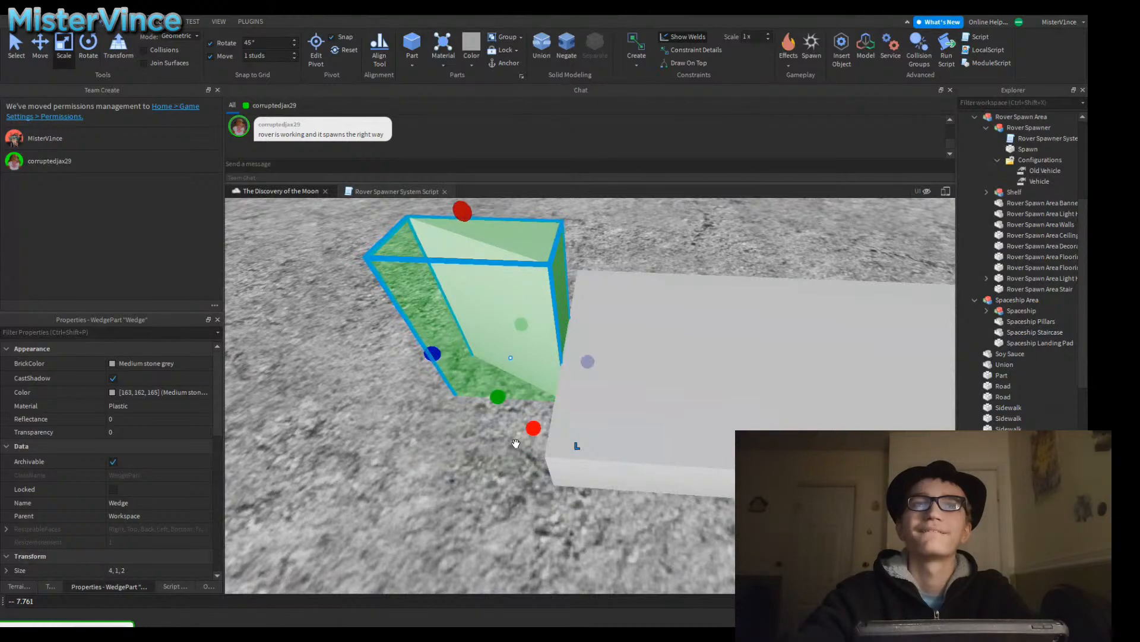
right_drag(516, 444, 516, 444)
drag(516, 444, 516, 444)
Step: Examine up close and from afar how the second slab meets the block along the wedge's angled edge
right_drag(516, 443, 516, 444)
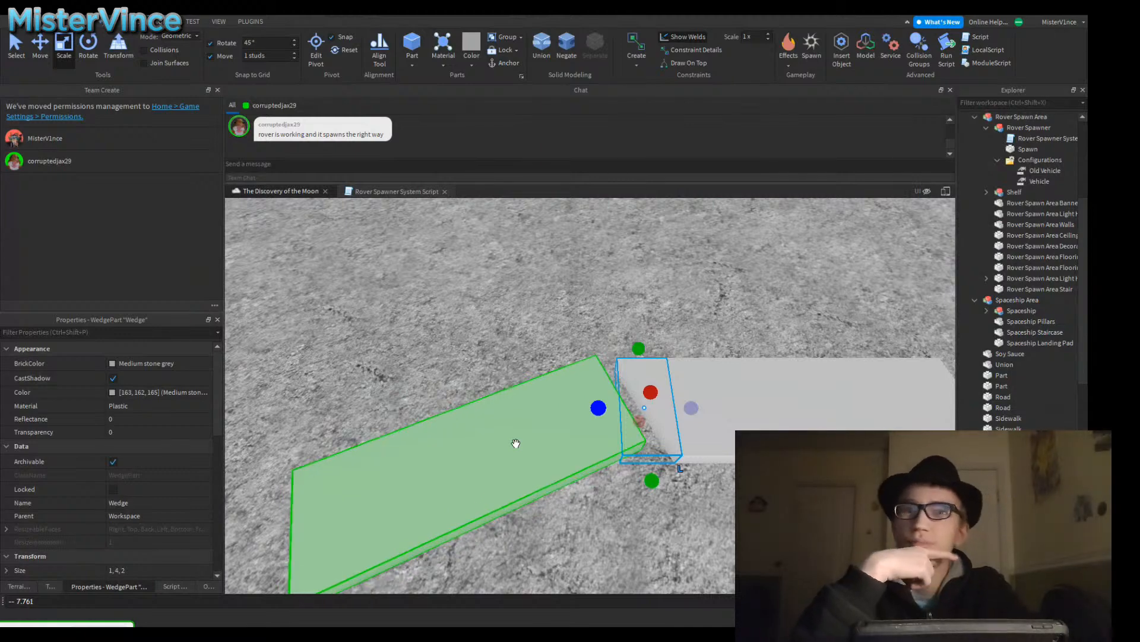
right_drag(515, 443, 516, 443)
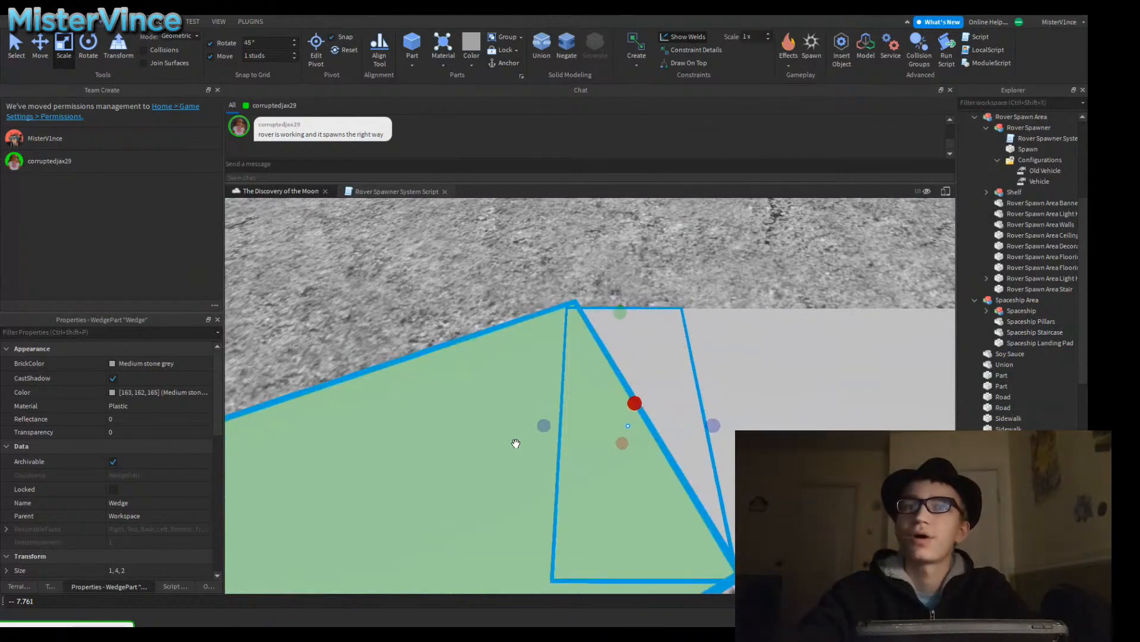
right_drag(516, 443, 516, 449)
click(517, 450)
scroll(516, 450, up, 3)
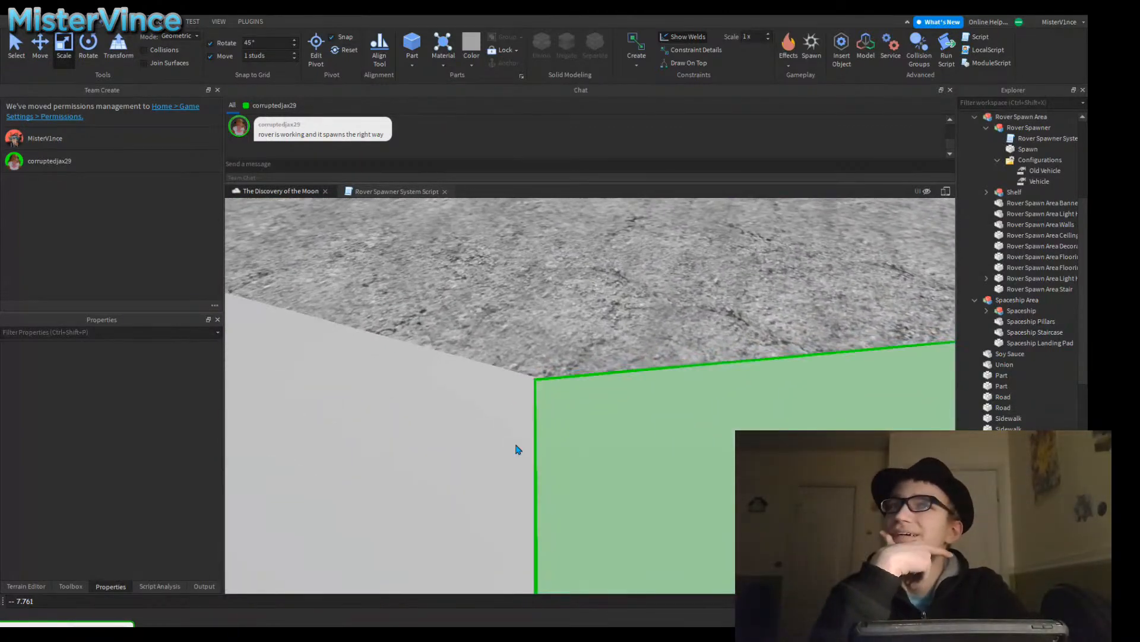
scroll(516, 443, down, 3)
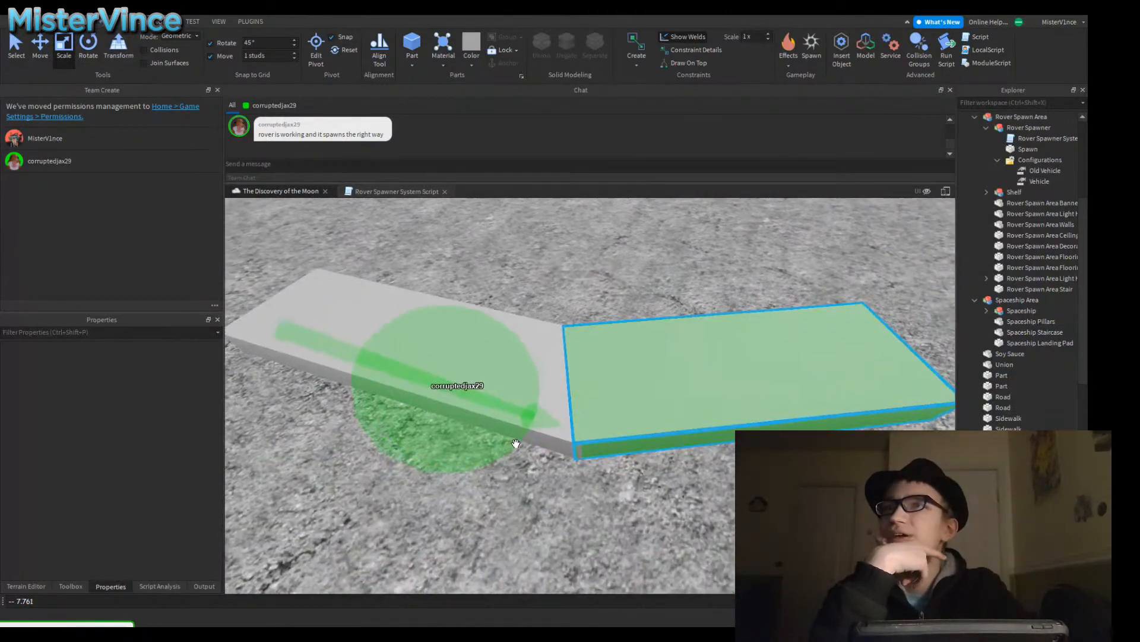
scroll(515, 443, up, 2)
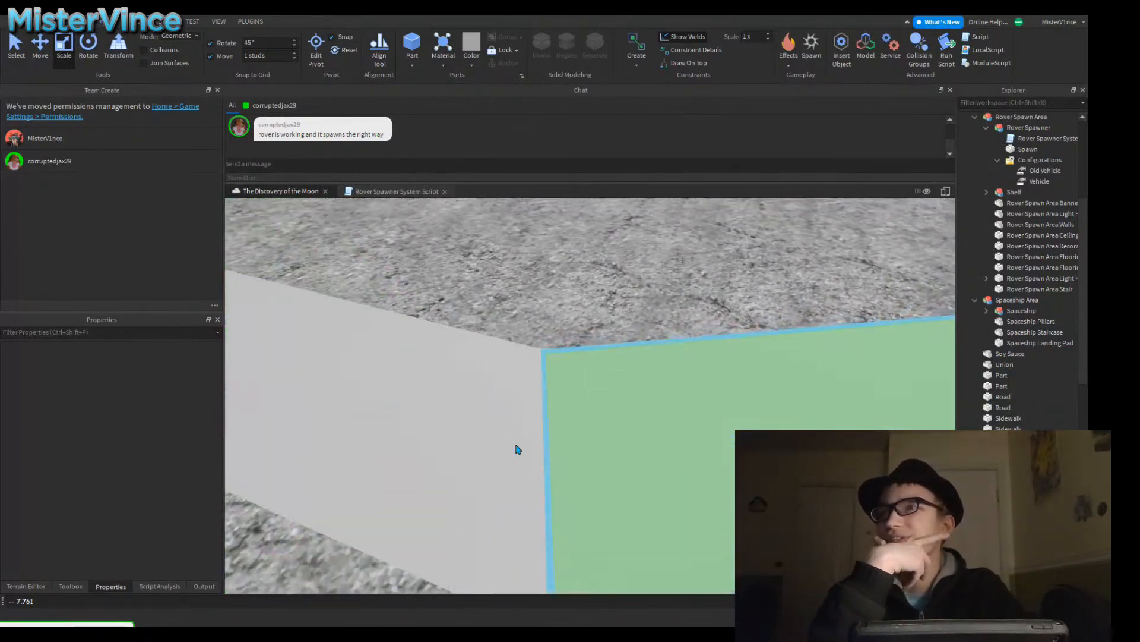
scroll(516, 450, down, 10)
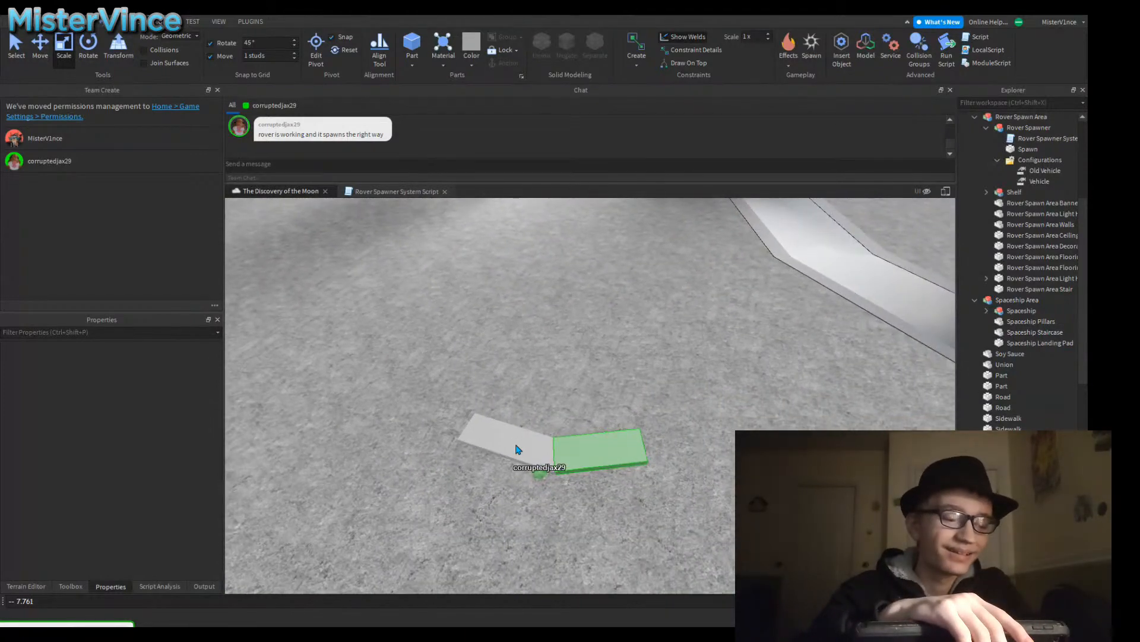
scroll(517, 449, up, 8)
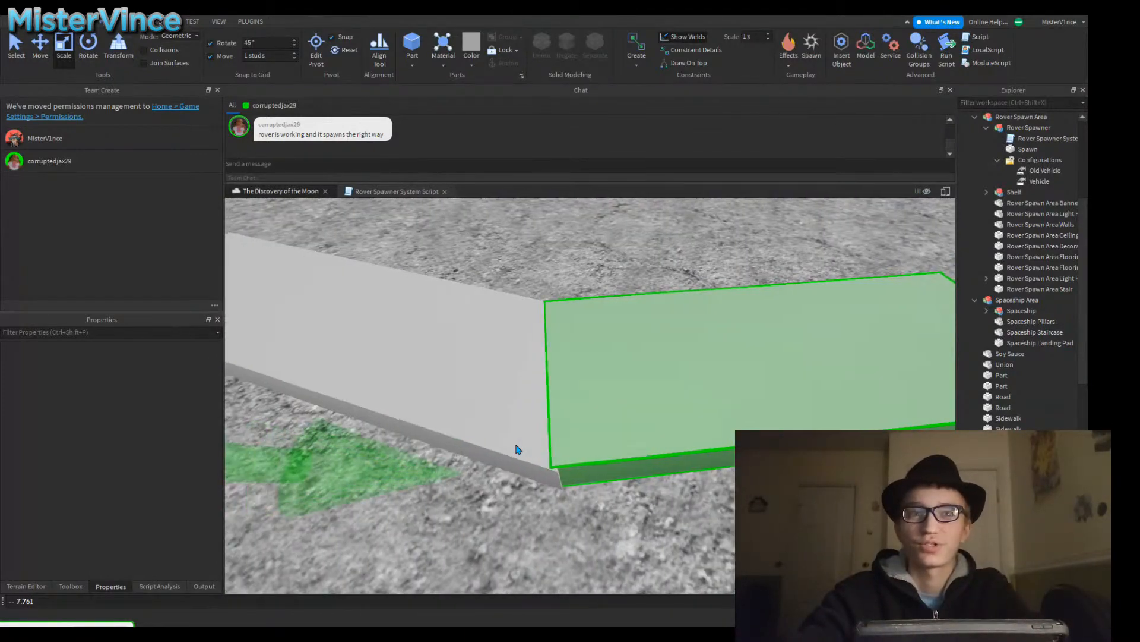
scroll(516, 446, up, 5)
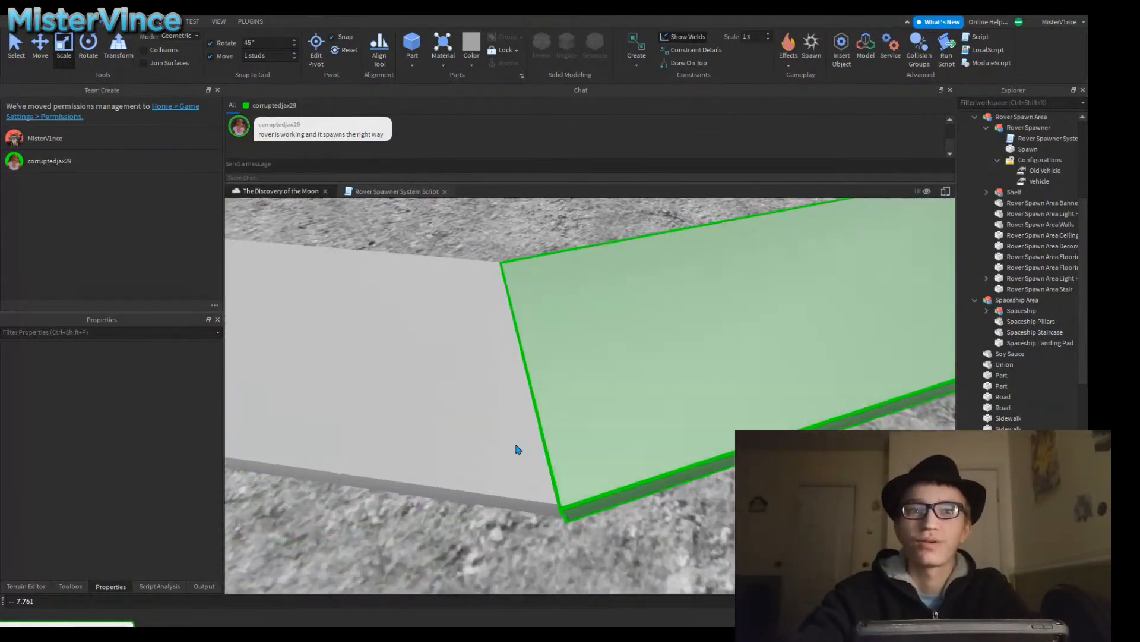
right_drag(517, 450, 516, 444)
Step: Rotate the corner wedge about its red axis and move it along the block to the opposite end
scroll(518, 450, down, 5)
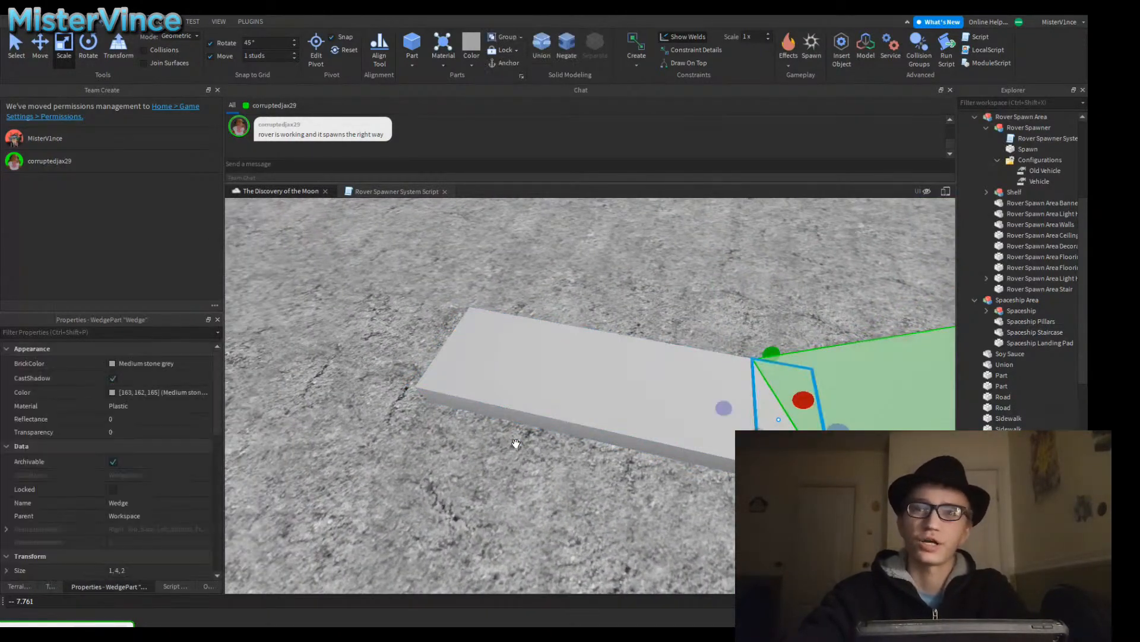
key(ctrl+4)
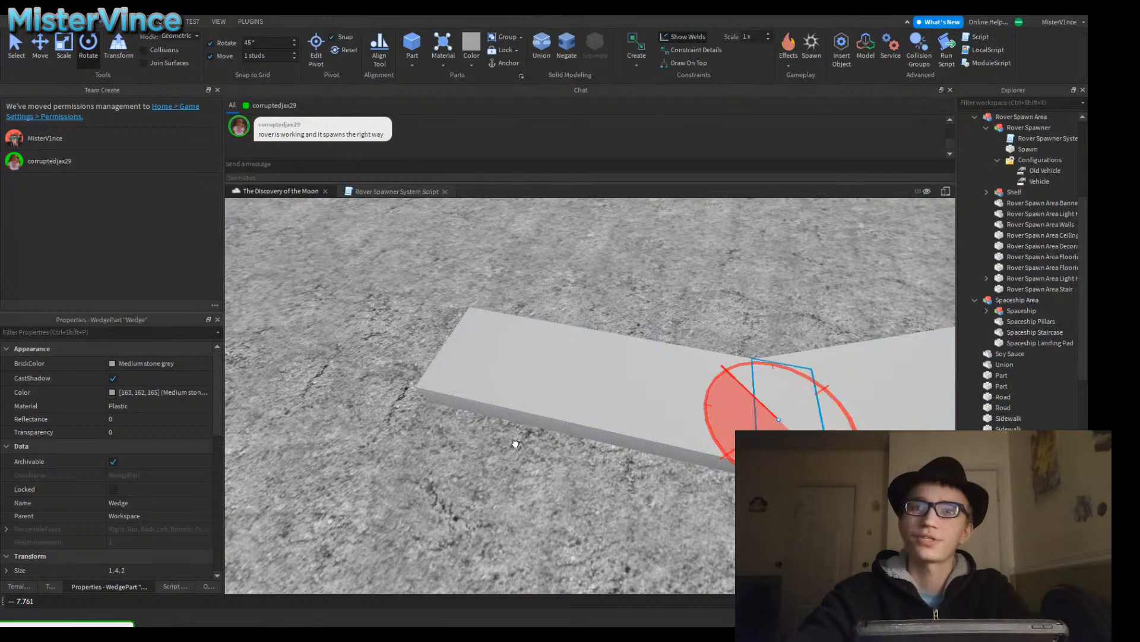
key(ctrl+2)
key(a)
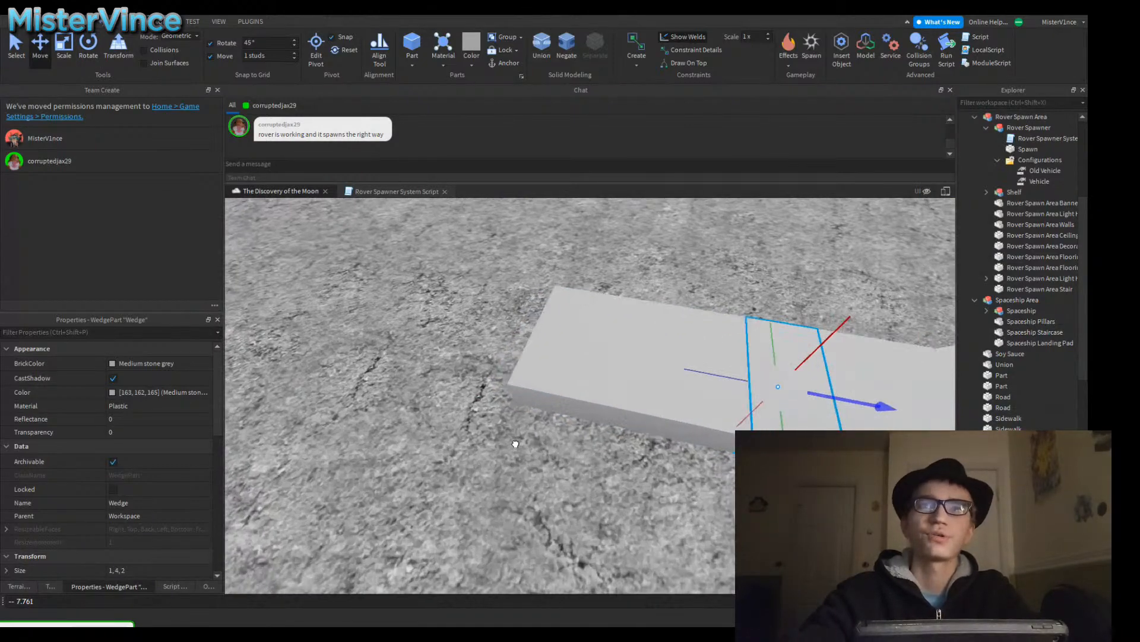
drag(868, 388, 671, 350)
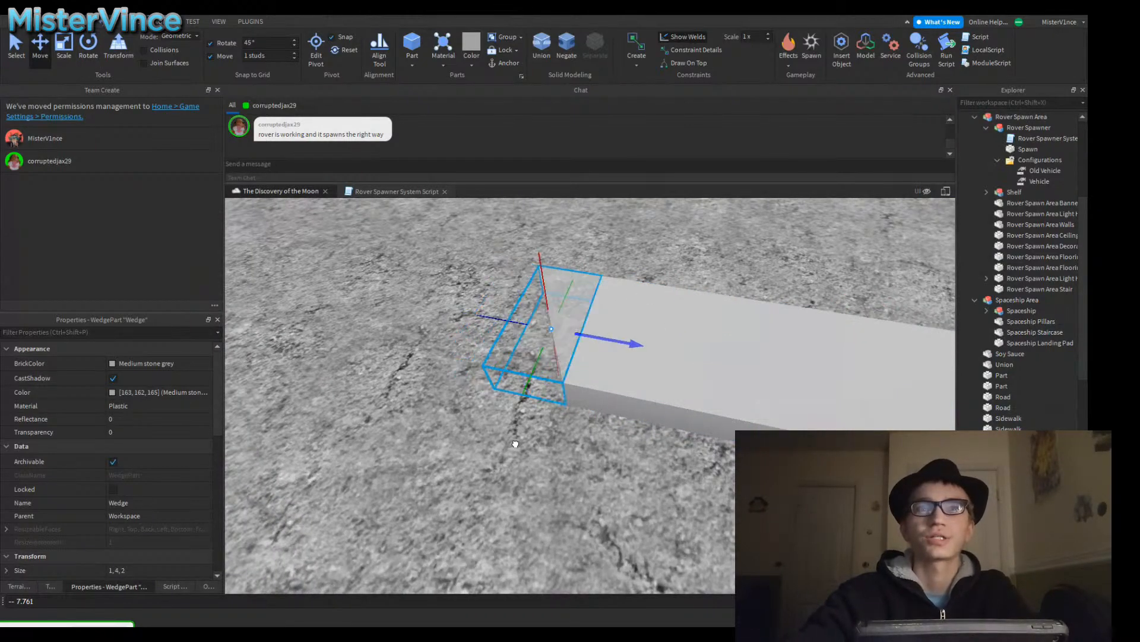
key(a)
Step: Examine from several angles and distances how the wedge fits against the block's opposite end
right_drag(516, 443, 516, 444)
key(s)
key(w)
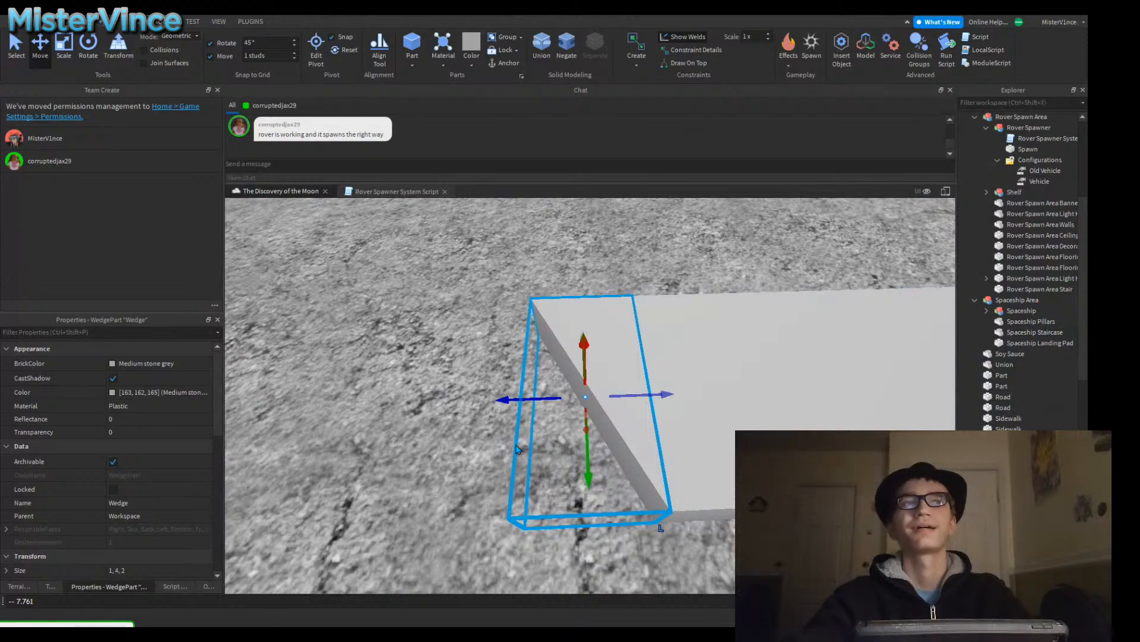
right_drag(516, 450, 516, 450)
key(s)
key(w)
key(s)
key(w)
key(w)
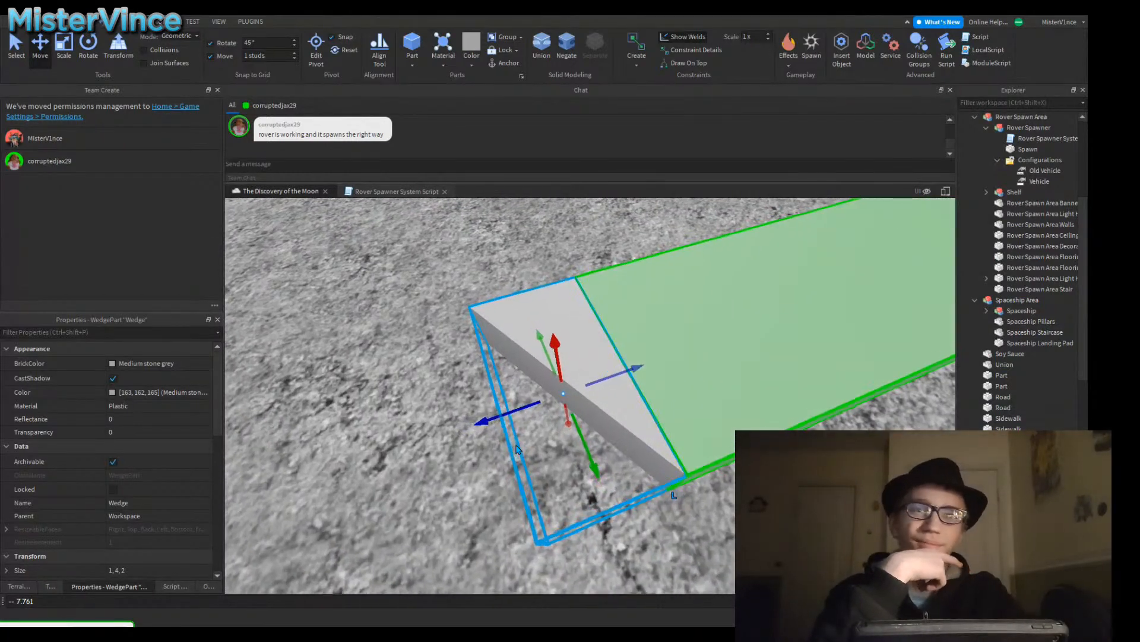
key(s)
key(d)
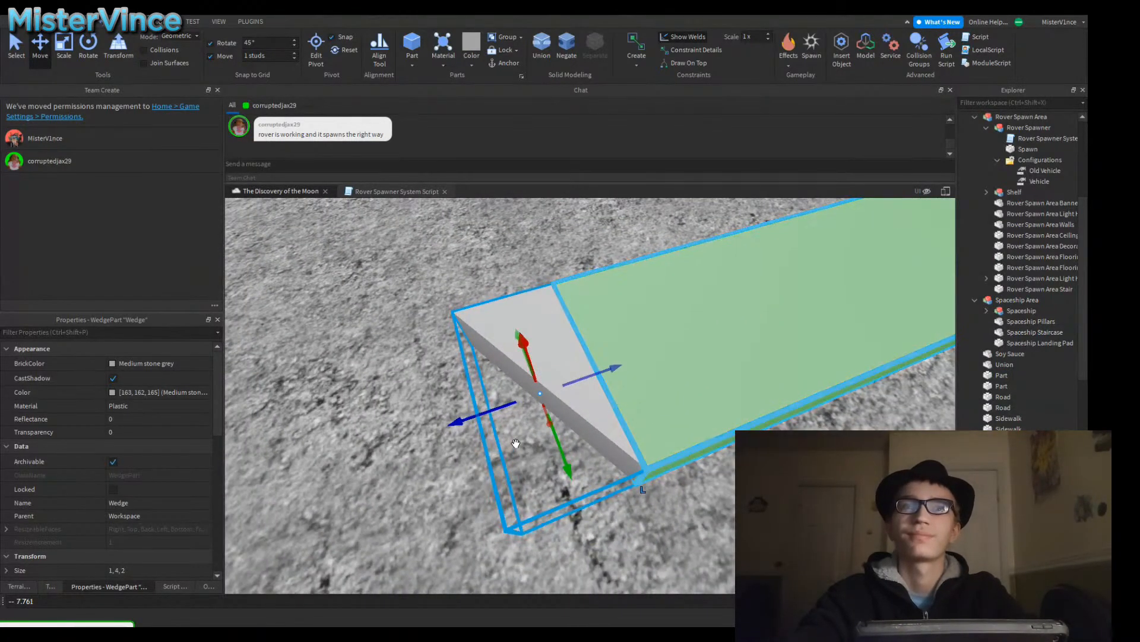
key(s)
key(s)
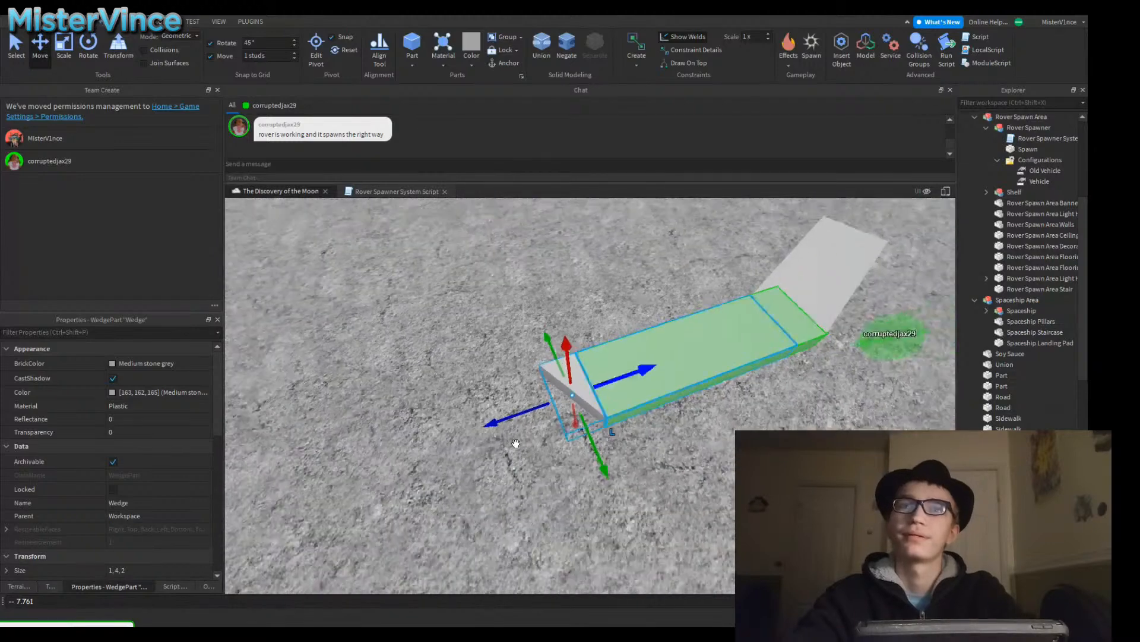
key(w)
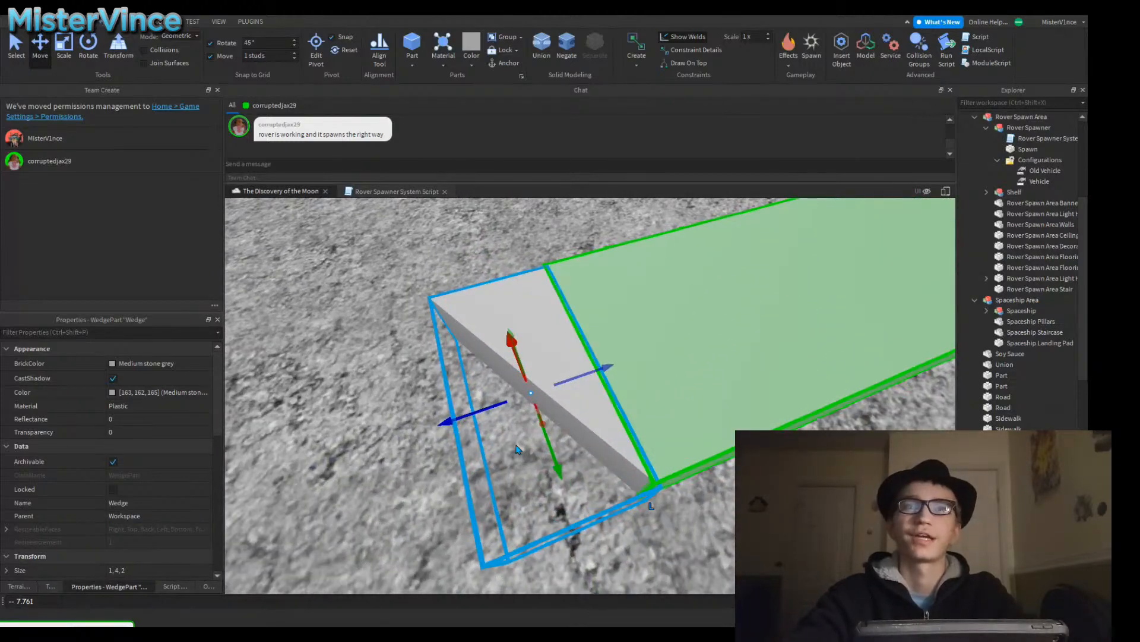
Step: Examine up close how the corner wedge lines up with the block's end on the moon surface
right_drag(516, 443, 517, 446)
key(w)
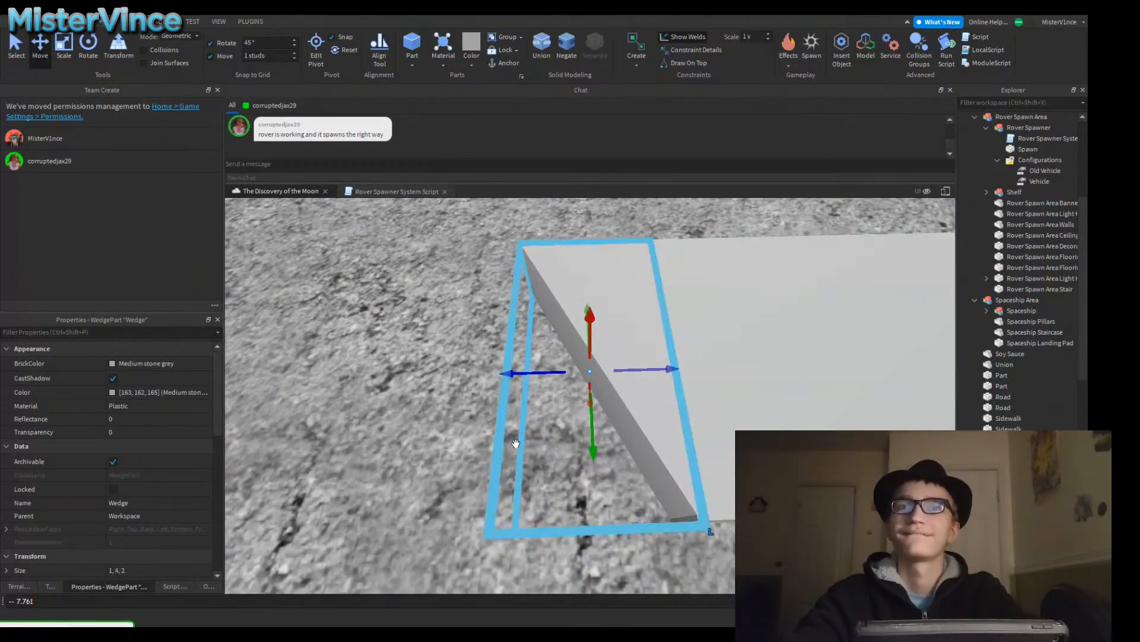
key(s)
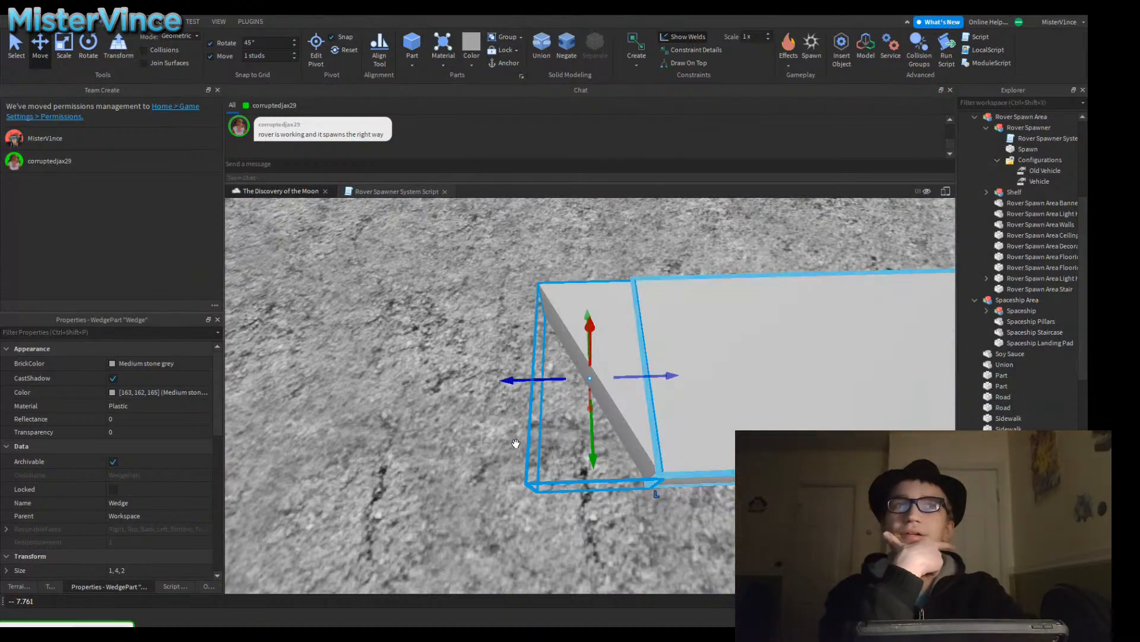
key(w)
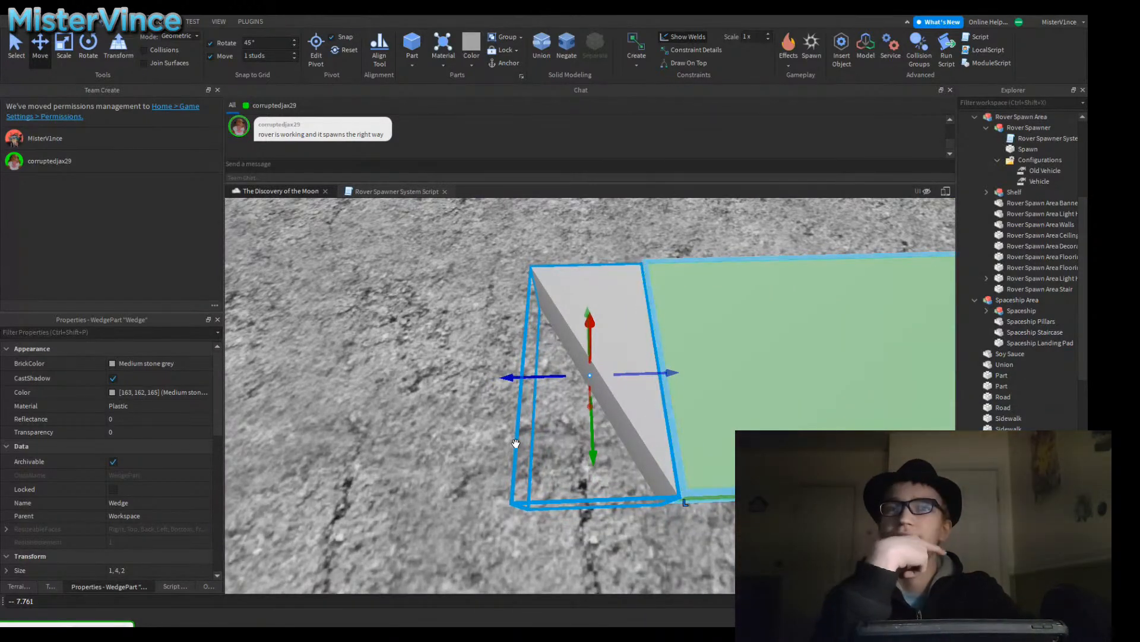
key(w)
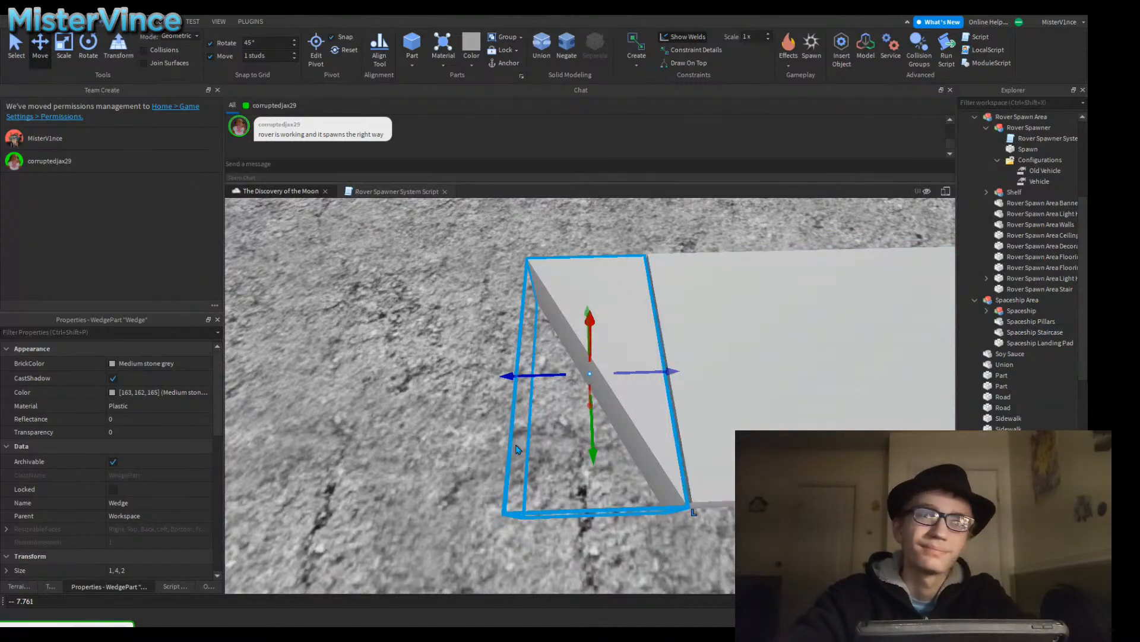
key(s)
key(s)
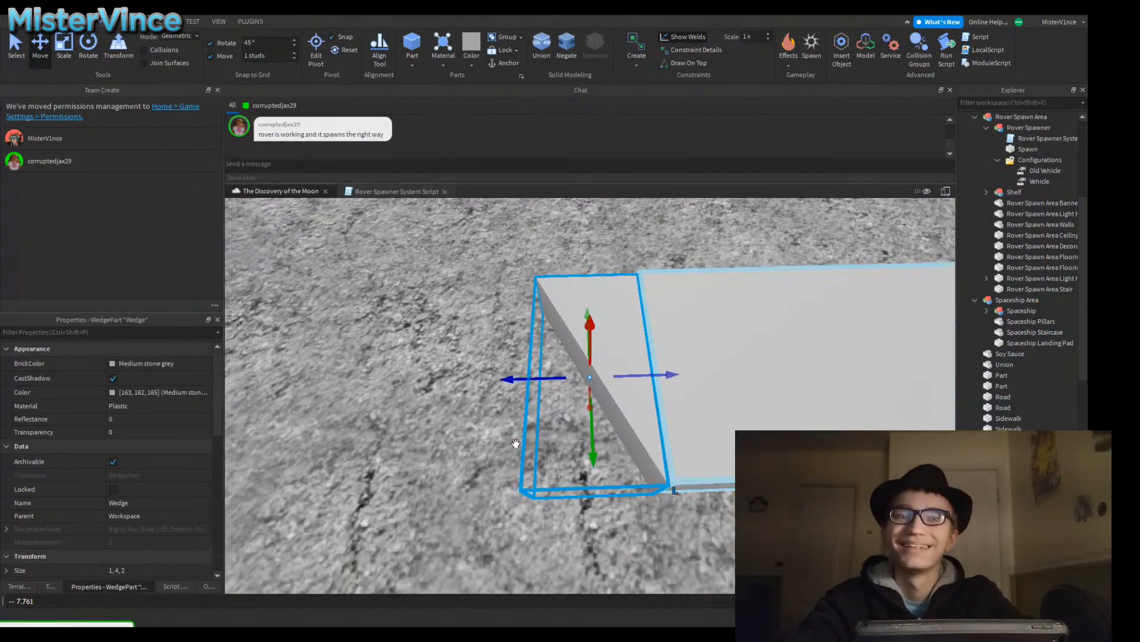
key(d)
key(w)
key(w)
key(s)
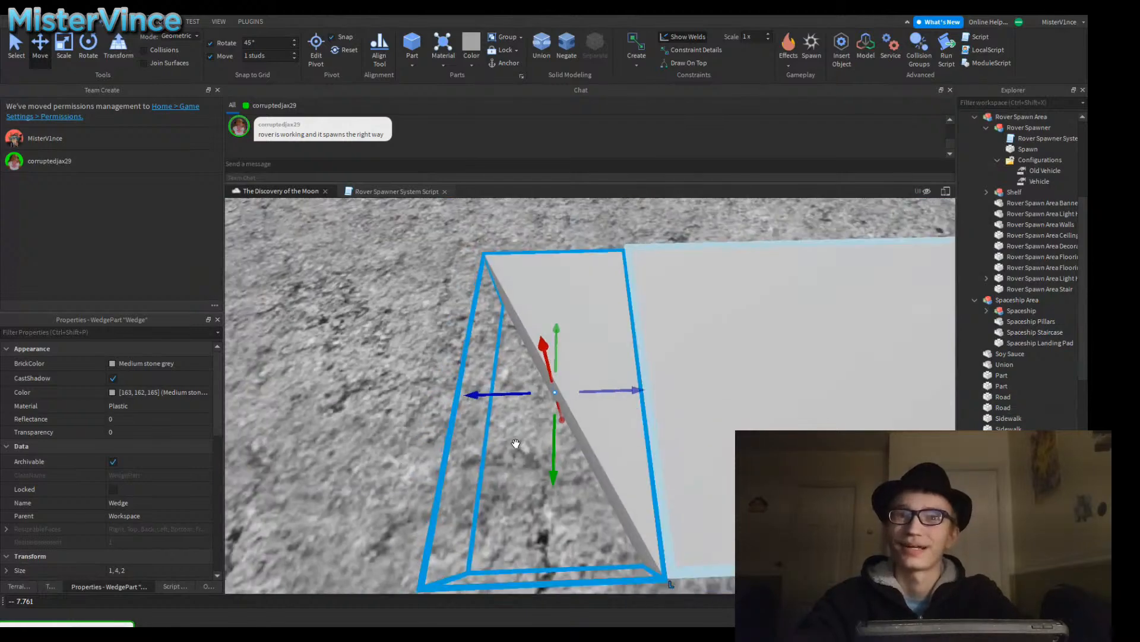
Step: Examine the joint between the block and the angled second slab at the opposite end
key(d)
key(w)
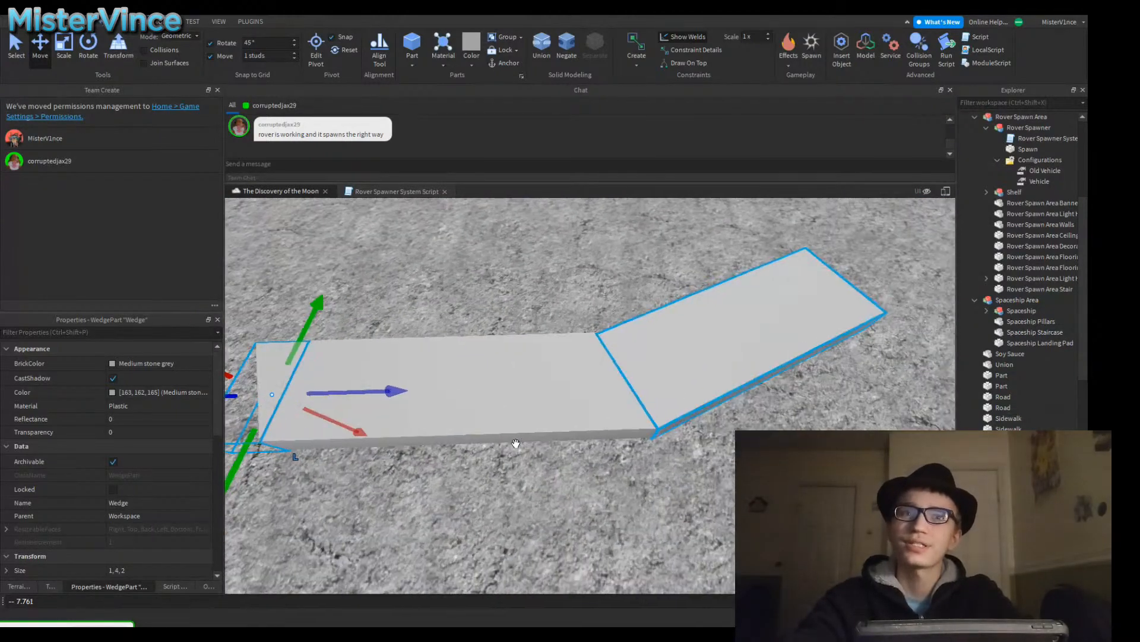
key(d)
key(w)
key(w)
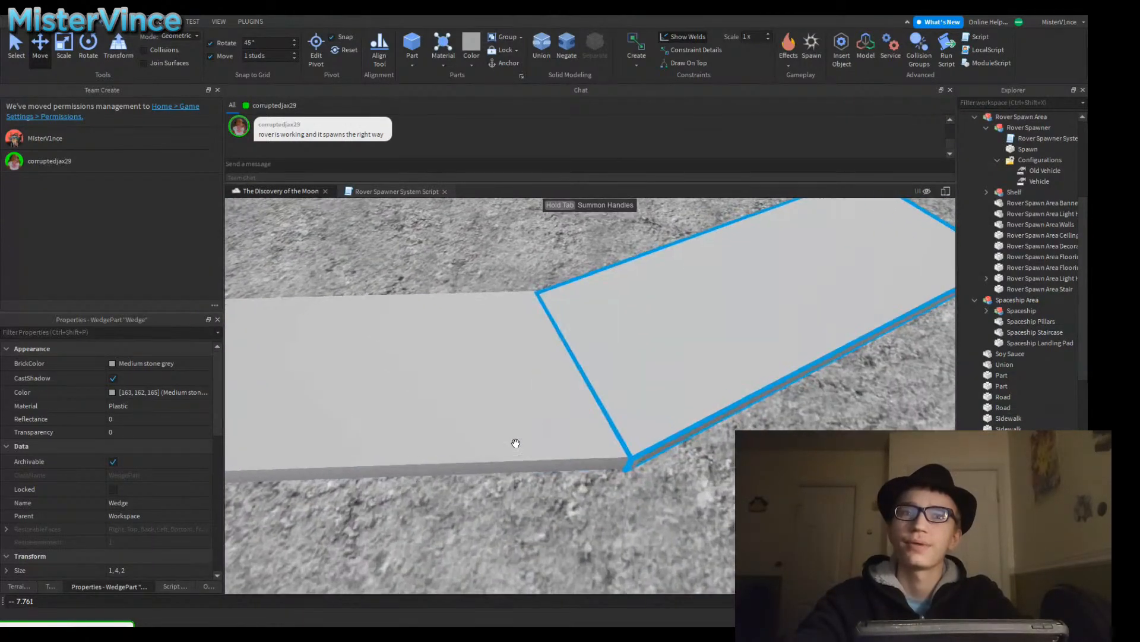
key(s)
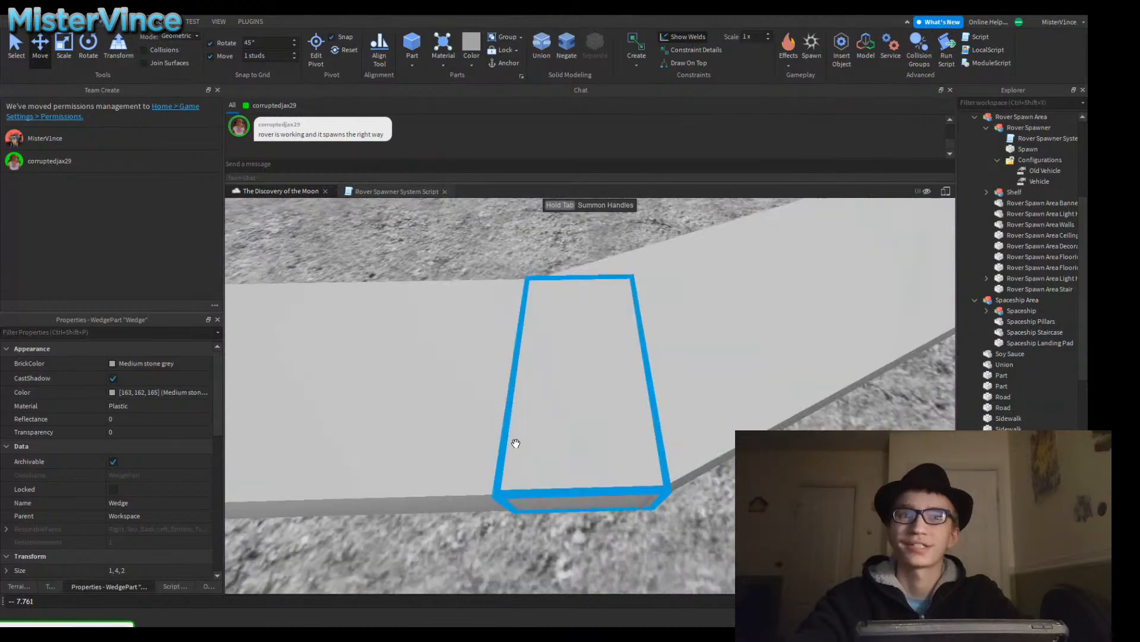
key(e)
key(w)
right_drag(516, 447, 516, 443)
key(s)
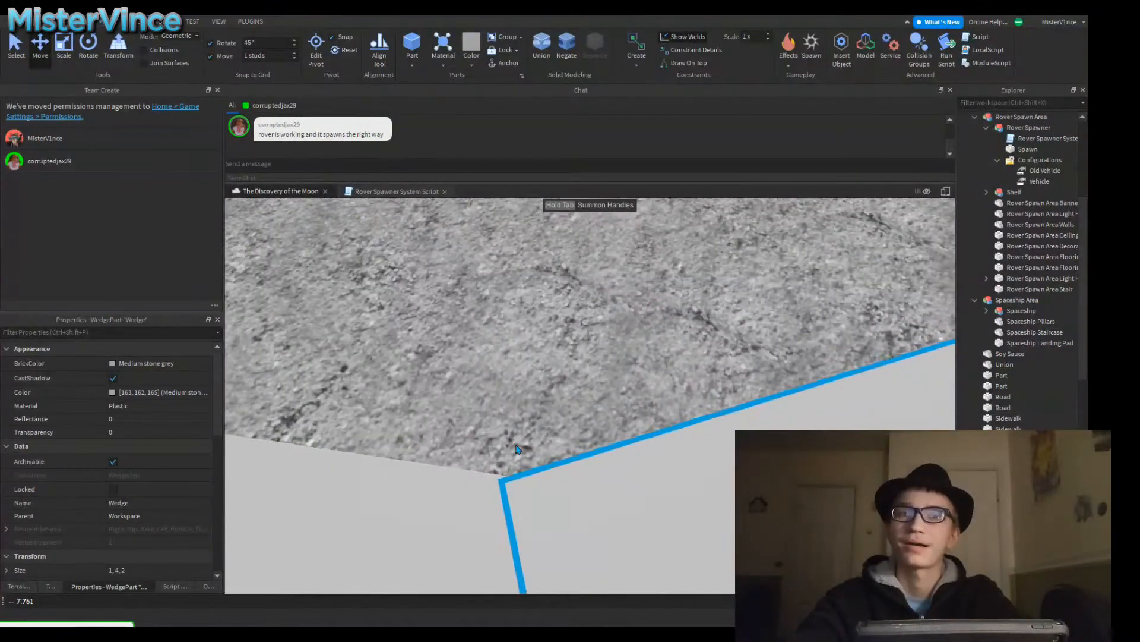
key(a)
key(a)
Step: Delete the corner wedge from the block's end and undo the deletion
key(w)
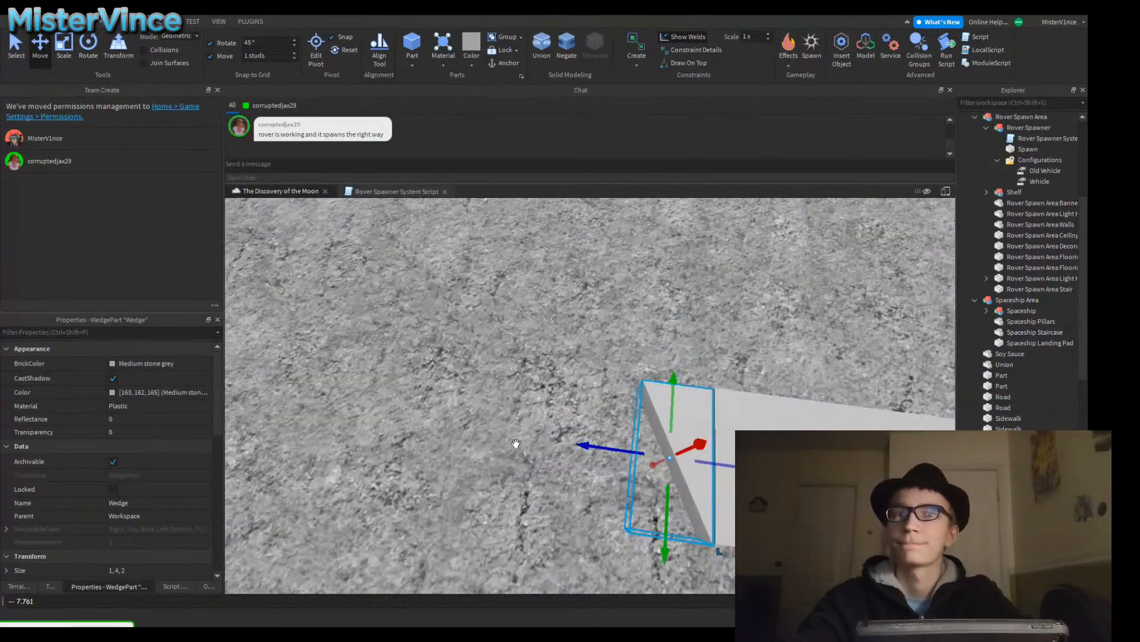
key(d)
key(q)
click(516, 444)
click(516, 443)
right_drag(515, 444, 516, 443)
click(516, 449)
click(516, 443)
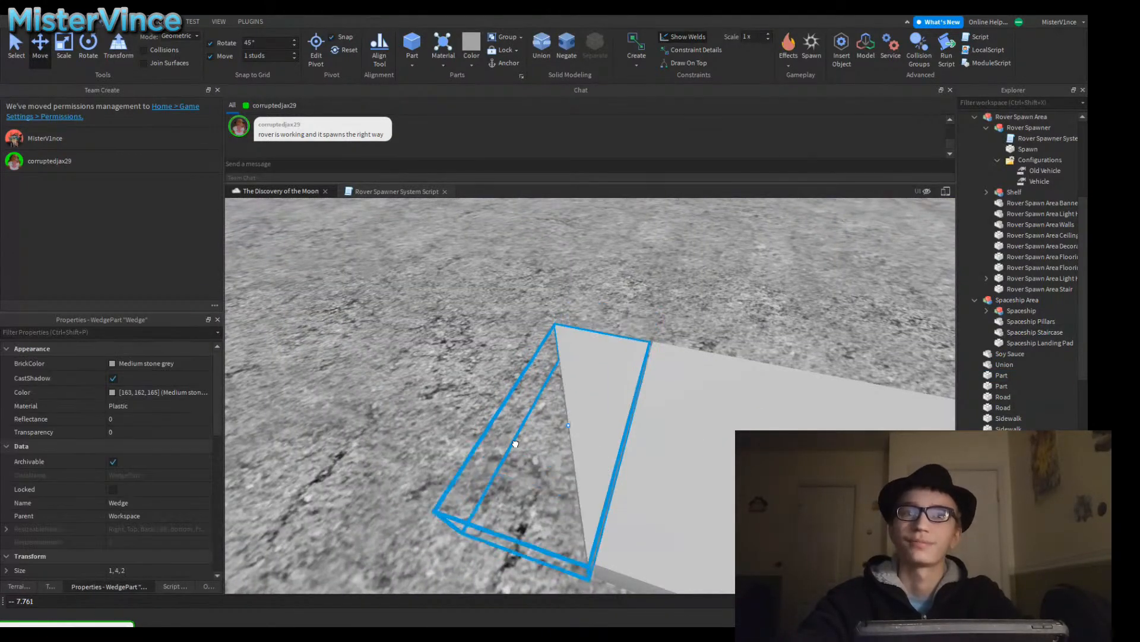
key(Delete)
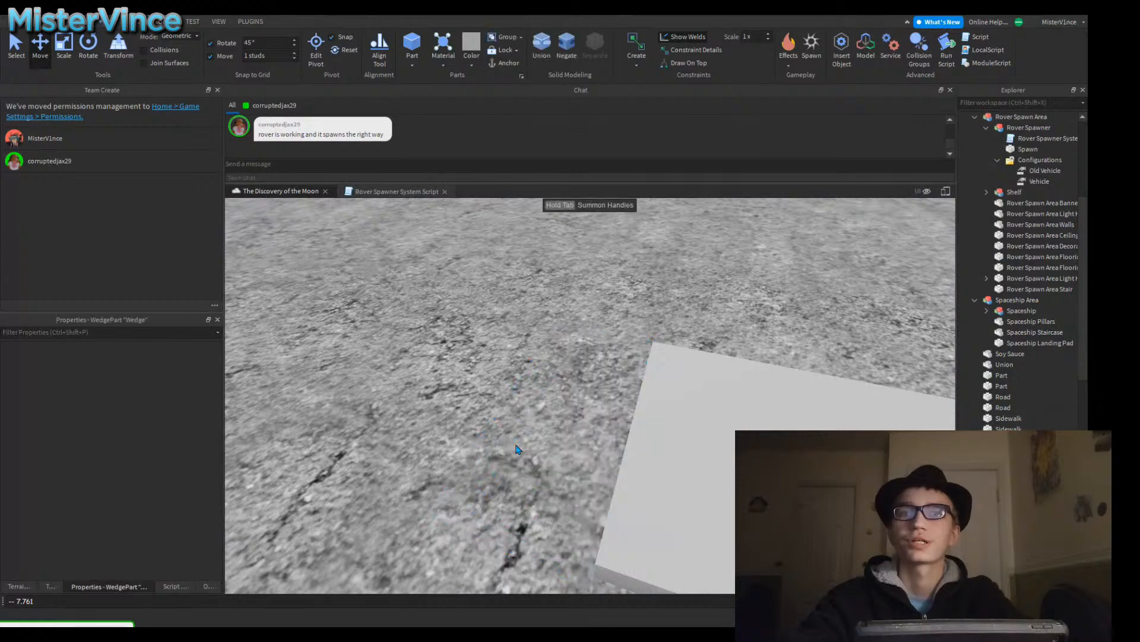
right_drag(516, 445, 515, 444)
key(s)
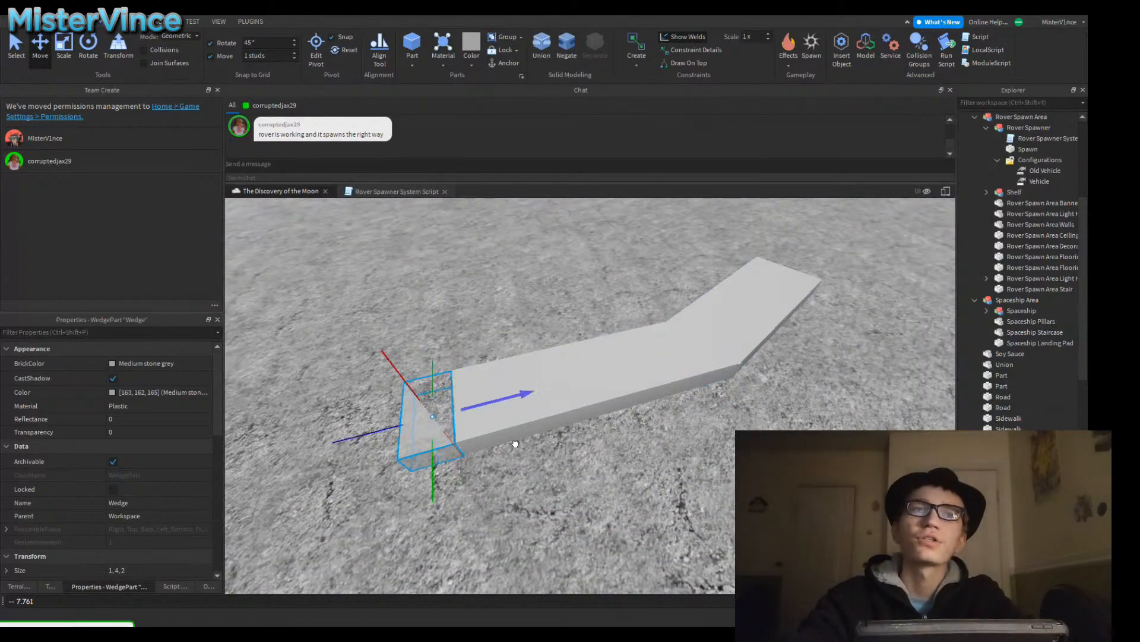
key(ctrl+4)
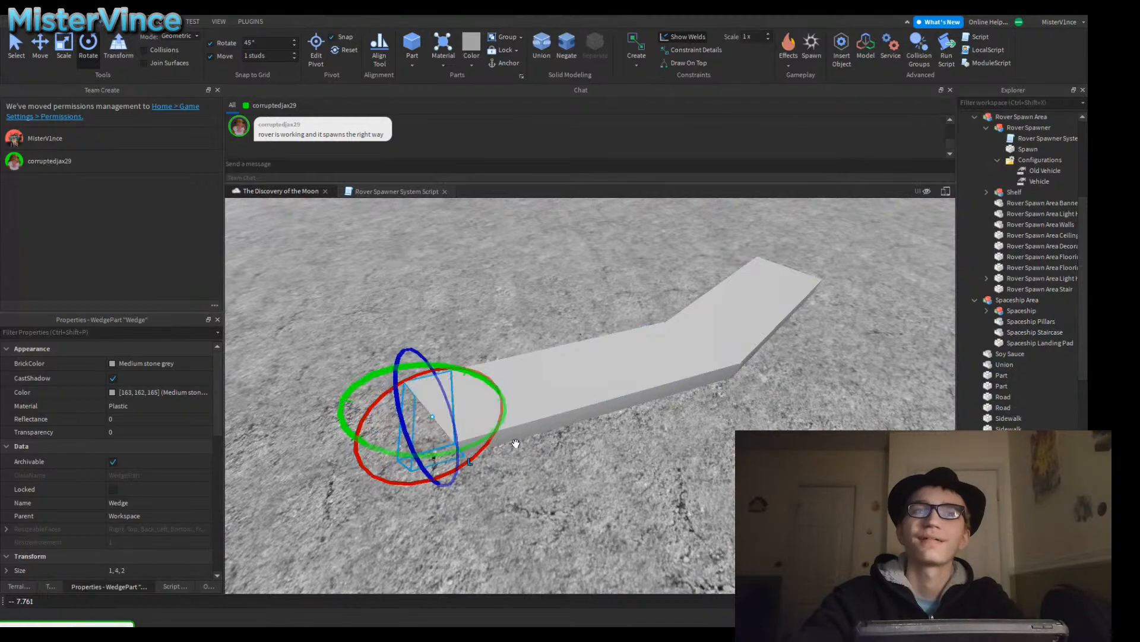
click(515, 444)
scroll(516, 444, up, 8)
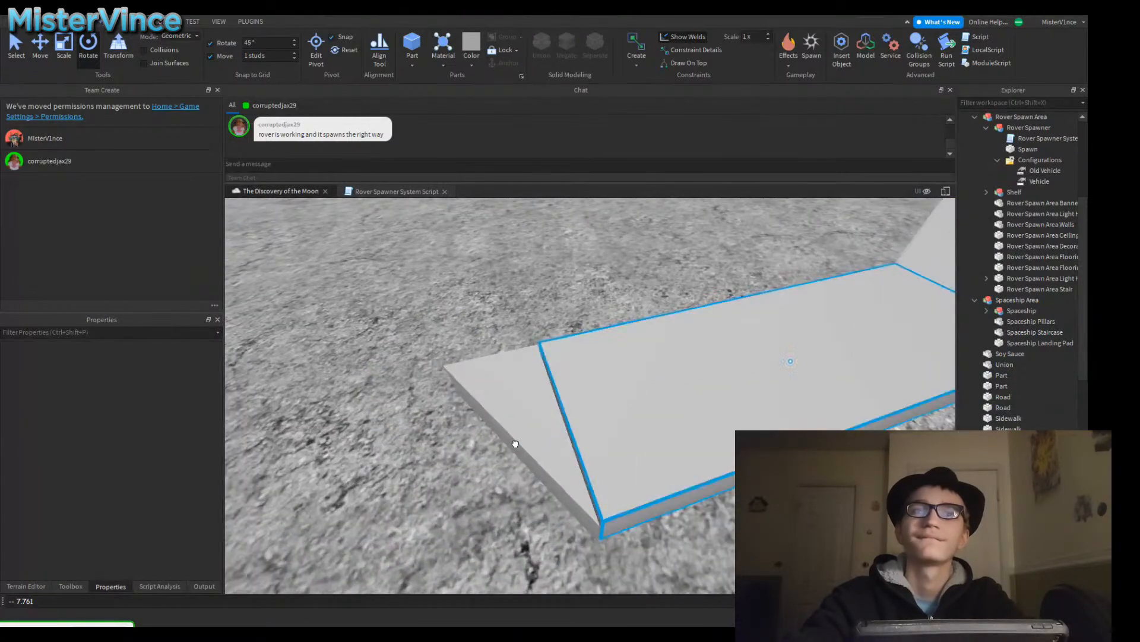
click(729, 380)
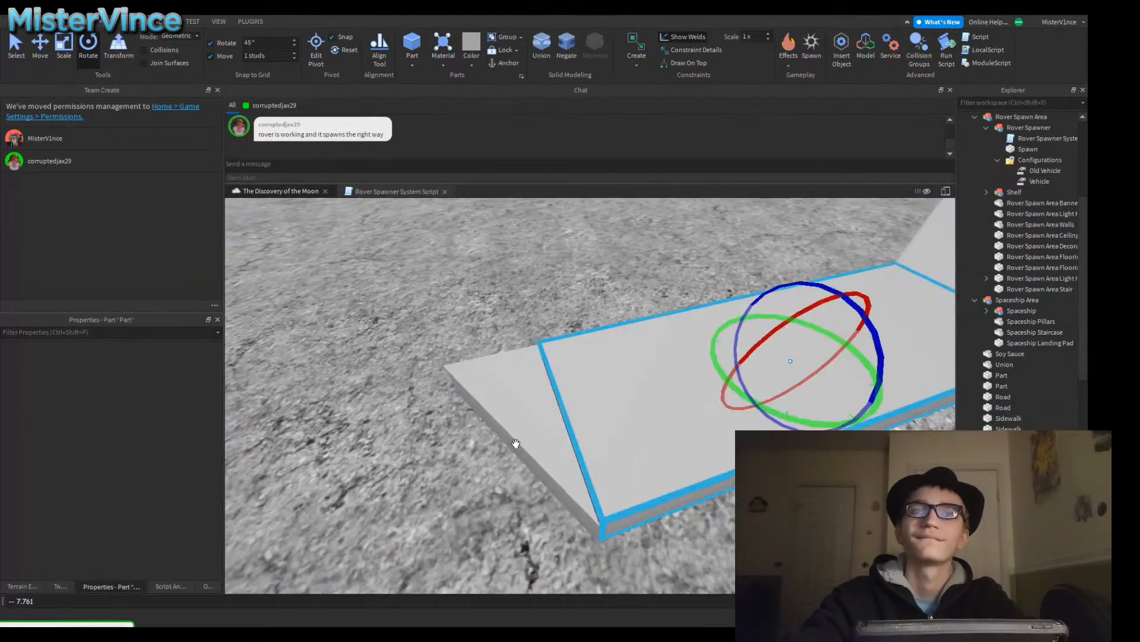
mouse_move(730, 379)
mouse_down()
mouse_move(787, 413)
mouse_move(730, 378)
mouse_up()
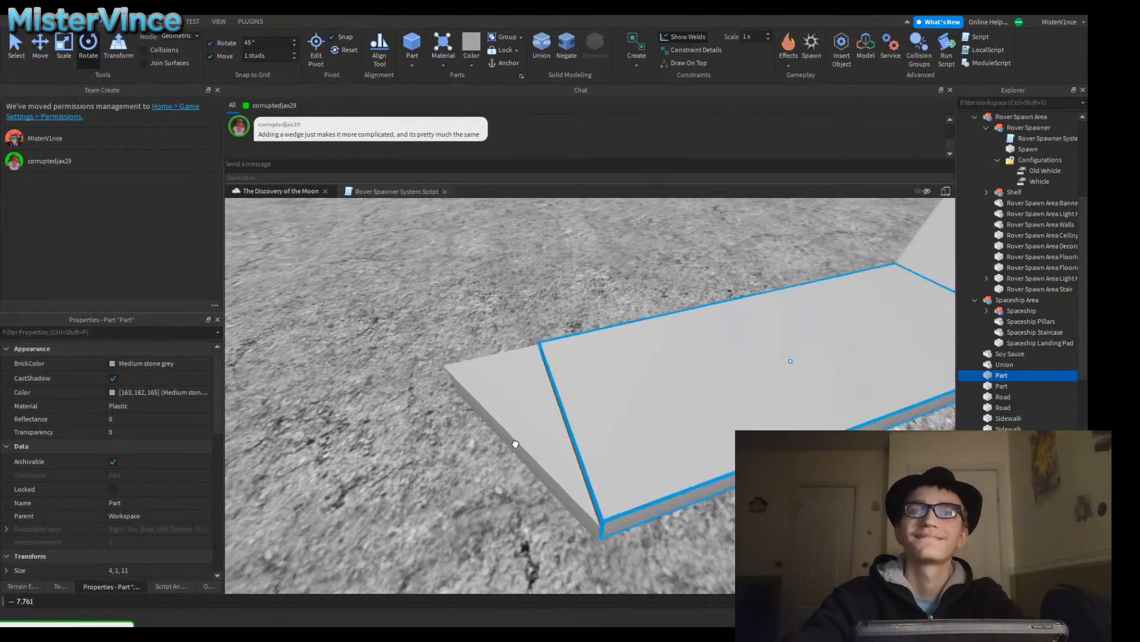
click(515, 445)
Step: Duplicate the long block in place and set the rotation snap to 5°
right_drag(516, 444, 517, 445)
key(s)
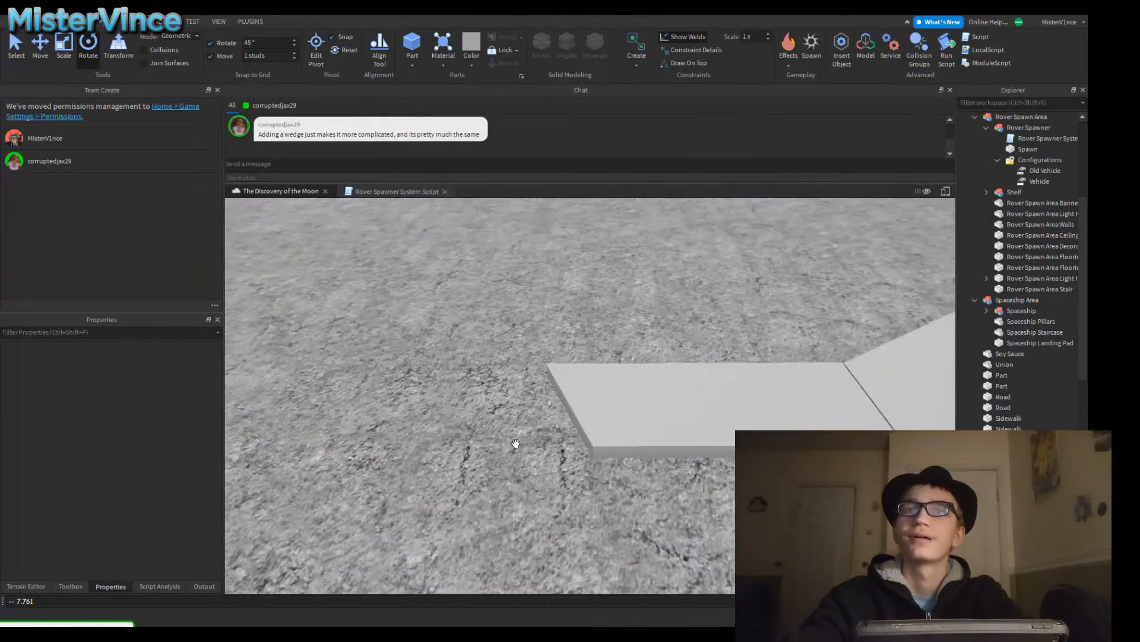
key(d)
key(a)
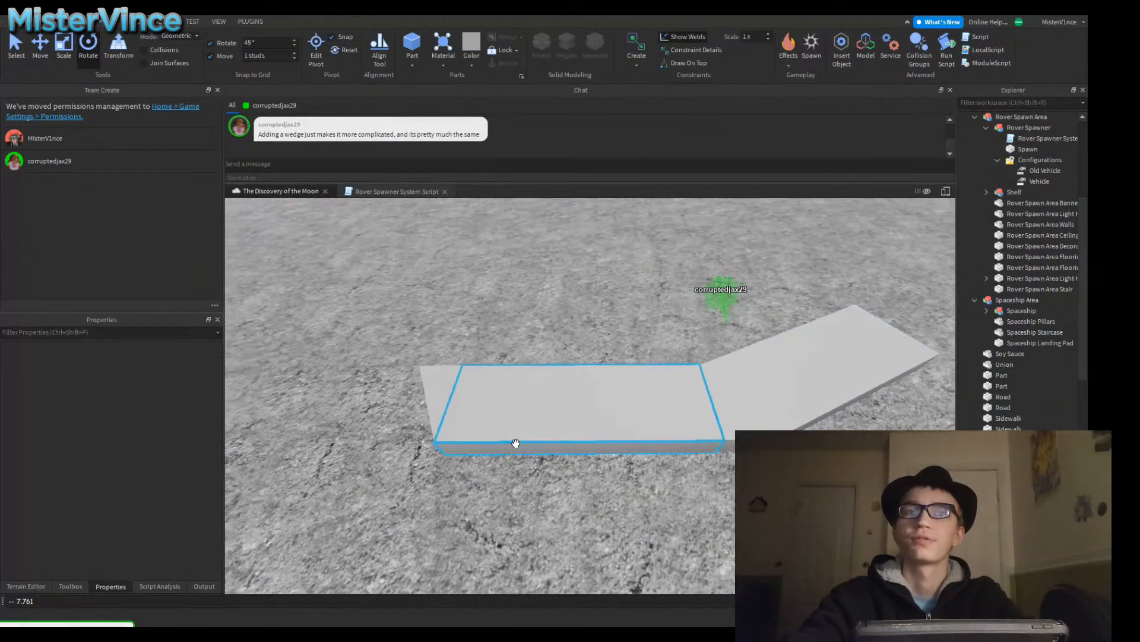
click(516, 443)
key(w)
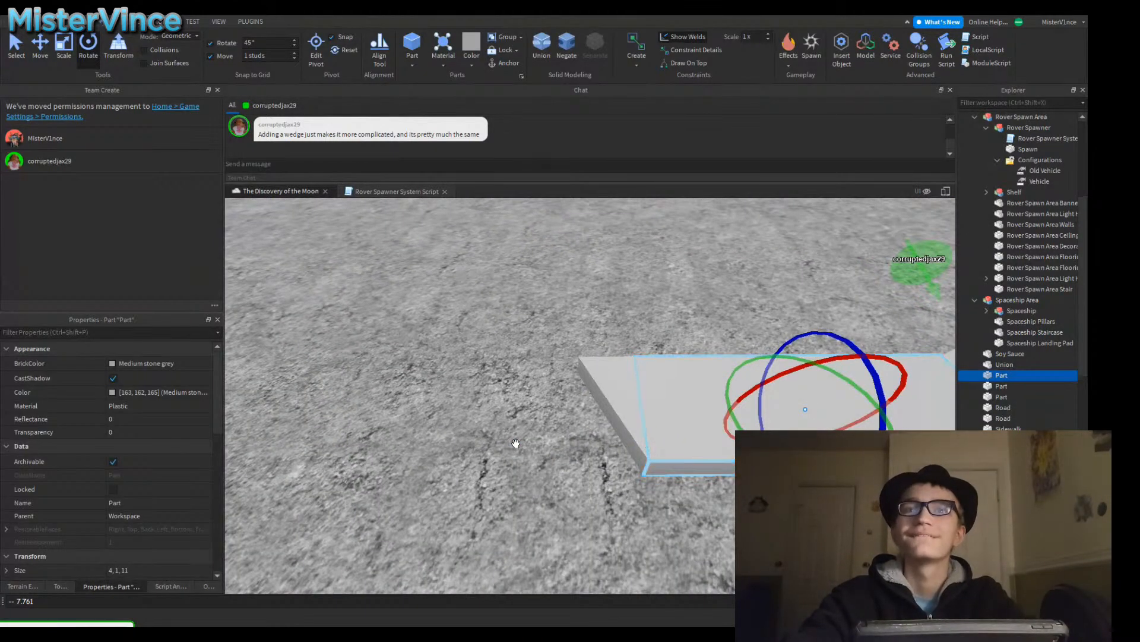
key(ctrl+2)
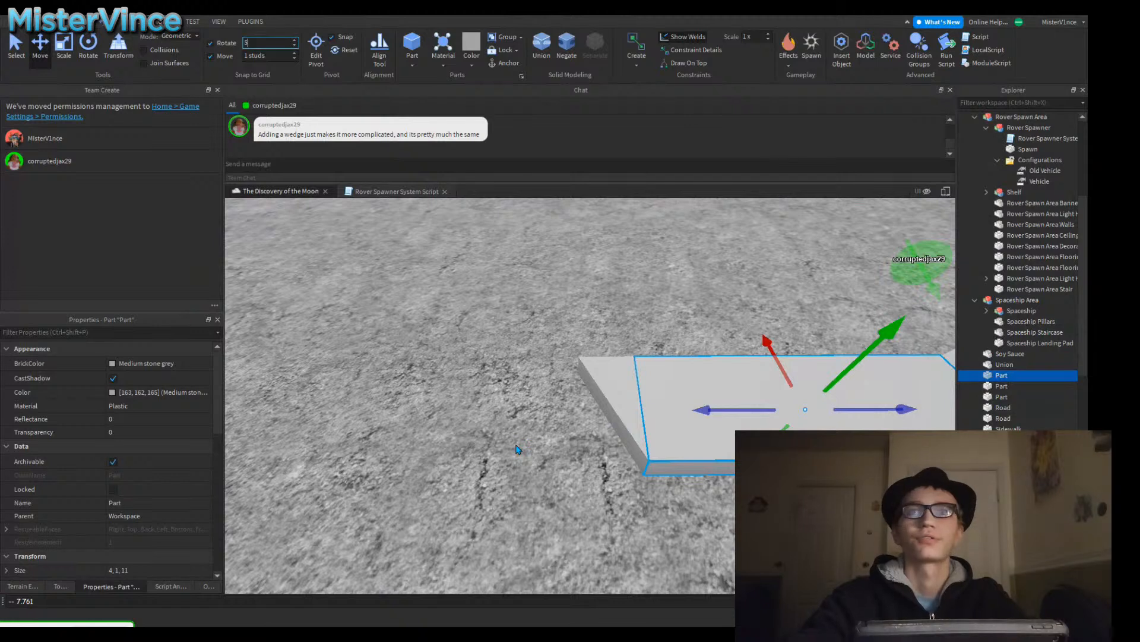
Step: Lengthen the corner wedge outward from the block's end to a size of 1, 4, 4
click(621, 398)
key(ctrl+3)
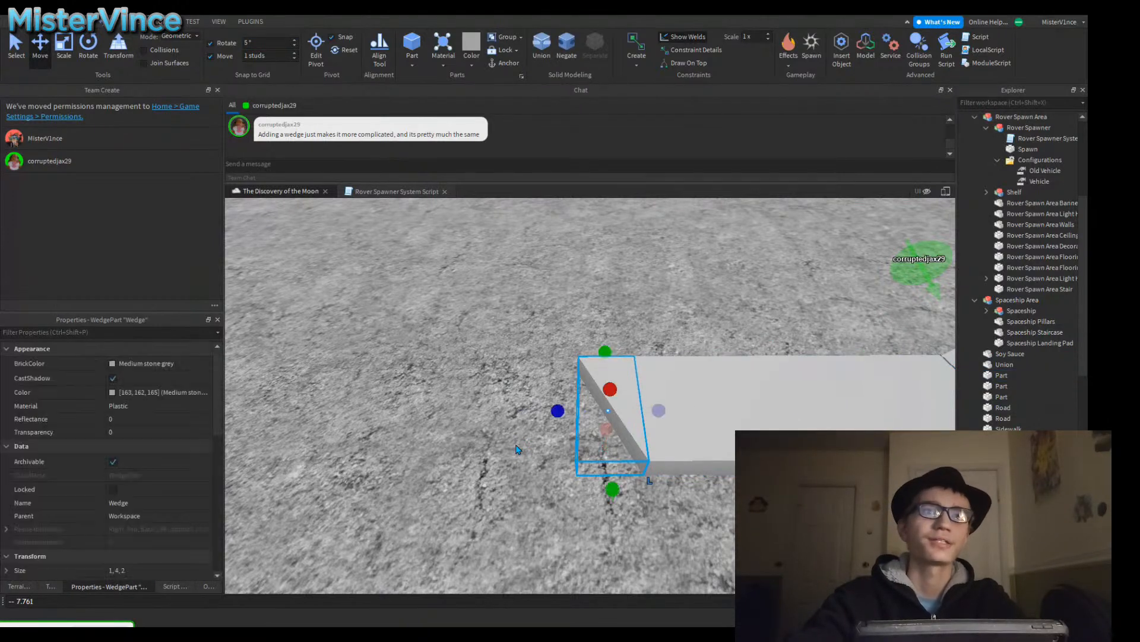
drag(558, 410, 496, 410)
scroll(113, 446, down, 3)
Step: Rotate the duplicated block 45° about the vertical axis and move it against the wedge at 138.464, 8.266, -60.107
click(689, 410)
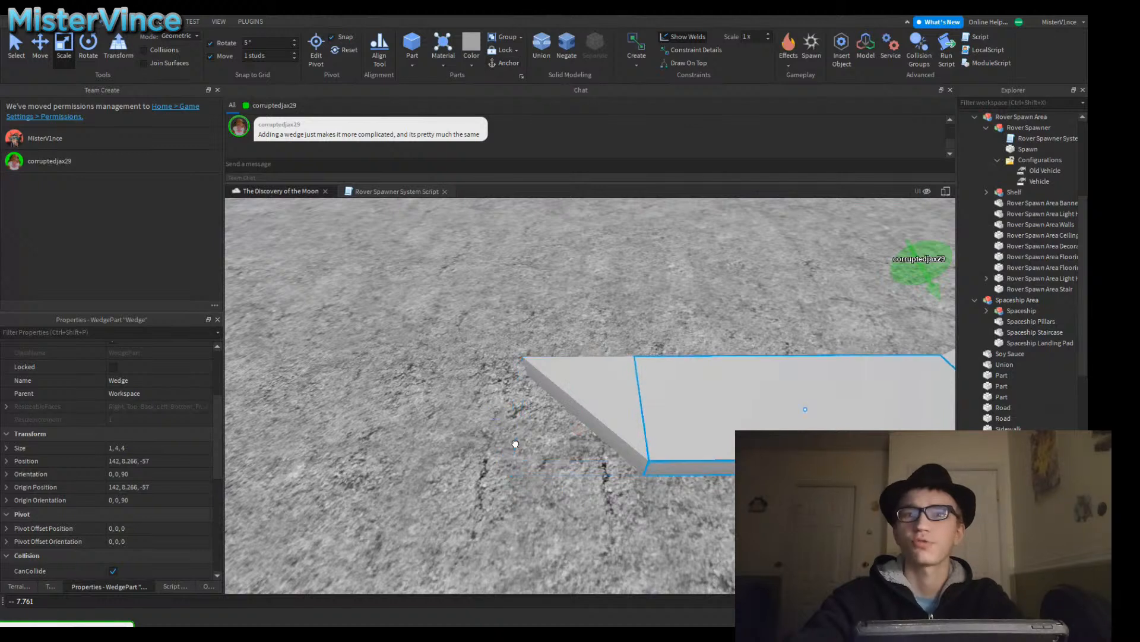
key(ctrl+4)
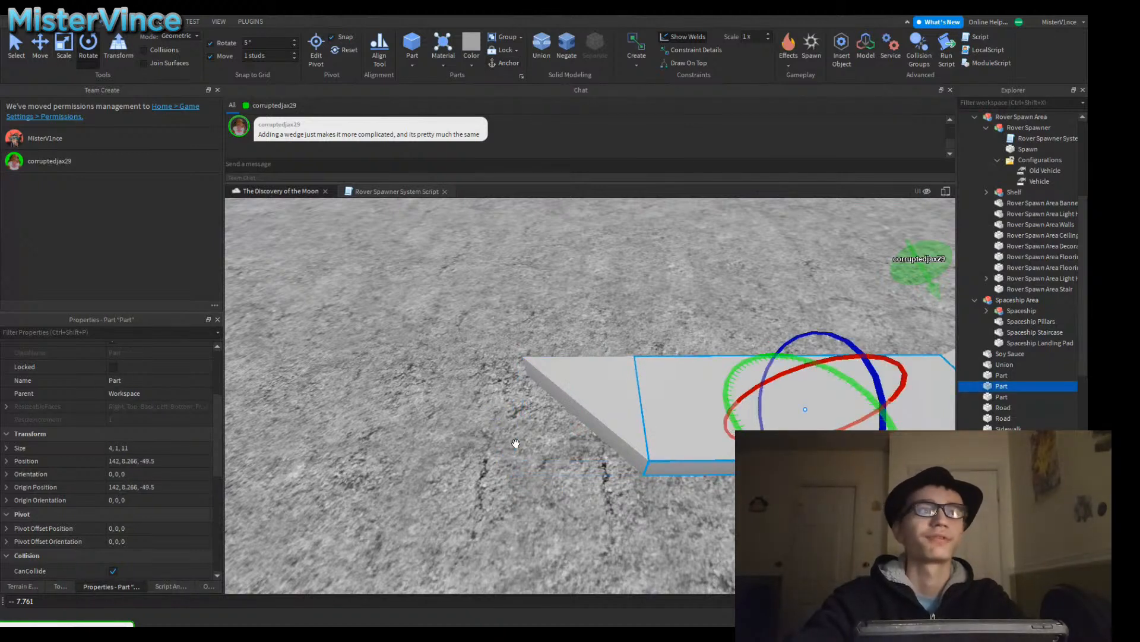
drag(515, 443, 516, 443)
key(ctrl+2)
key(w)
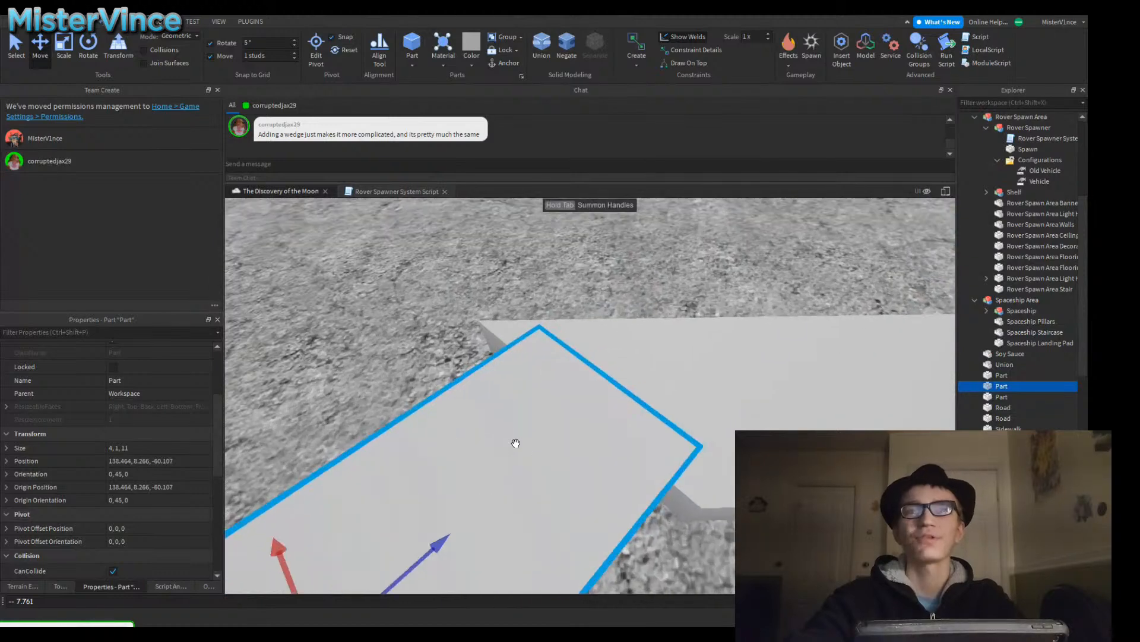
Step: Shorten the corner wedge between the two blocks to a size of 1, 4, 2
right_drag(516, 443, 517, 450)
key(s)
key(s)
key(s)
key(w)
key(w)
click(515, 443)
key(ctrl+3)
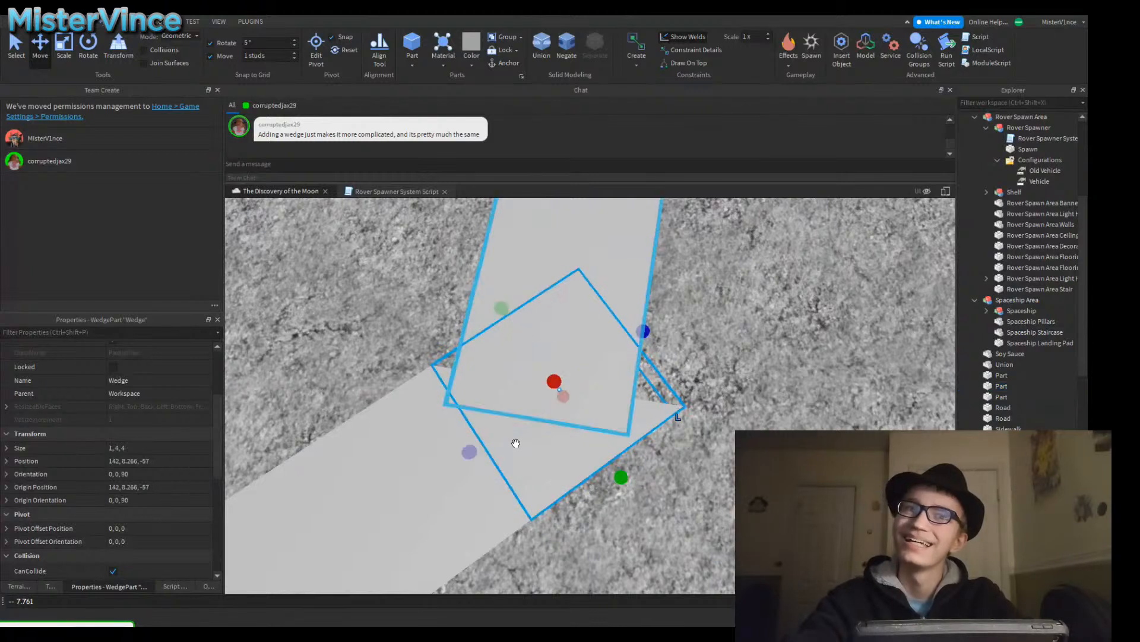
drag(516, 443, 516, 444)
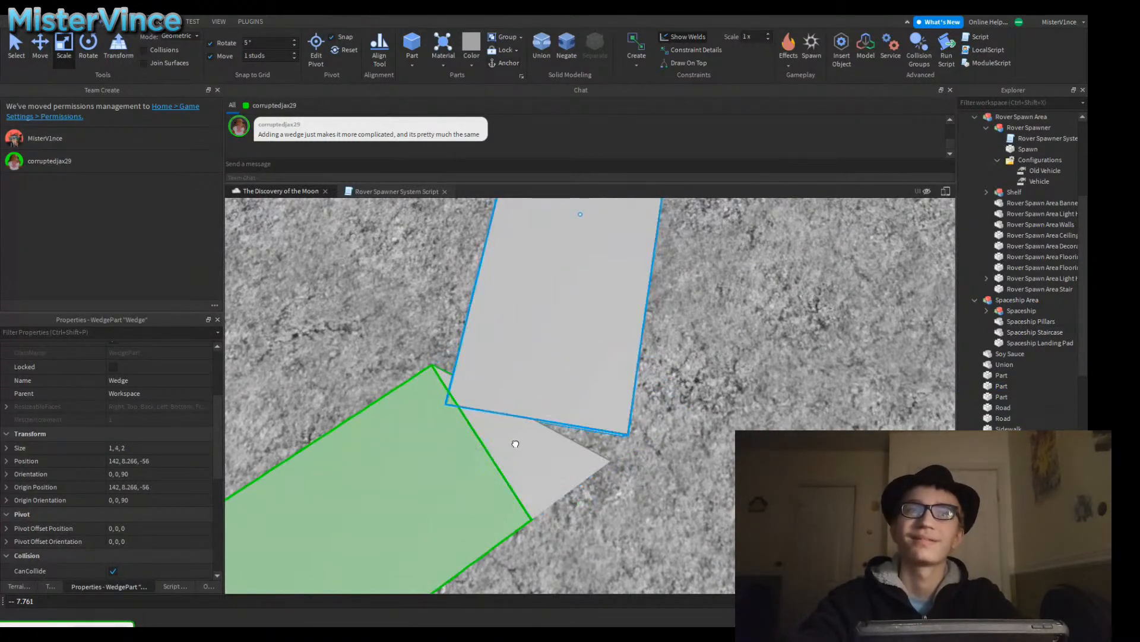
Step: Examine the rotated block's joint from above and compare it with the angled sidewalk corners along the road
right_drag(515, 443, 518, 450)
key(s)
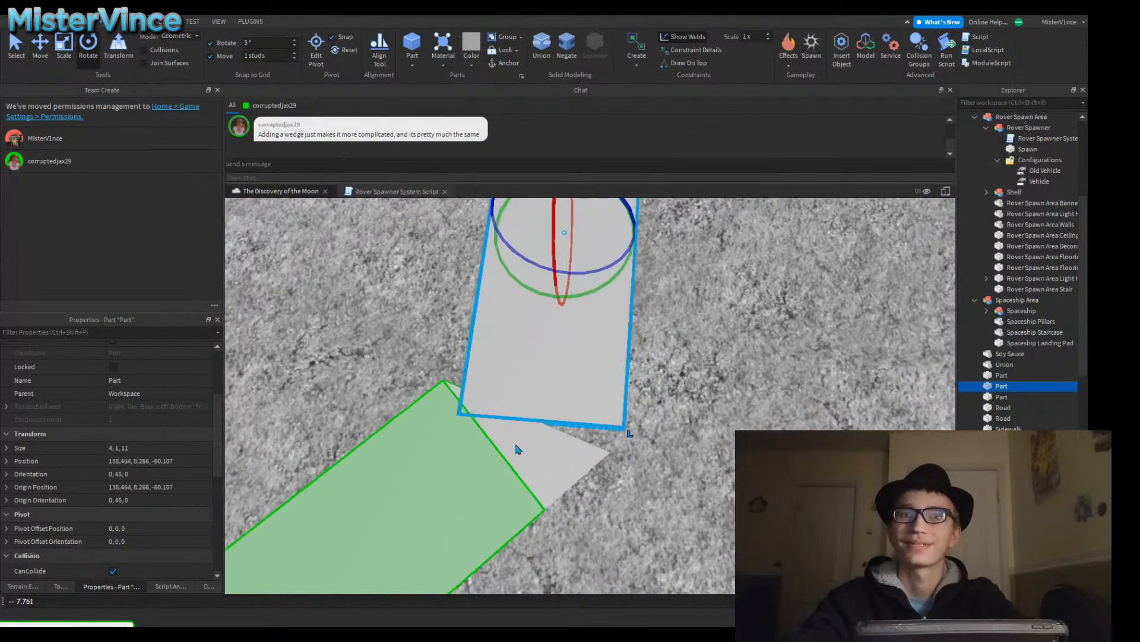
key(s)
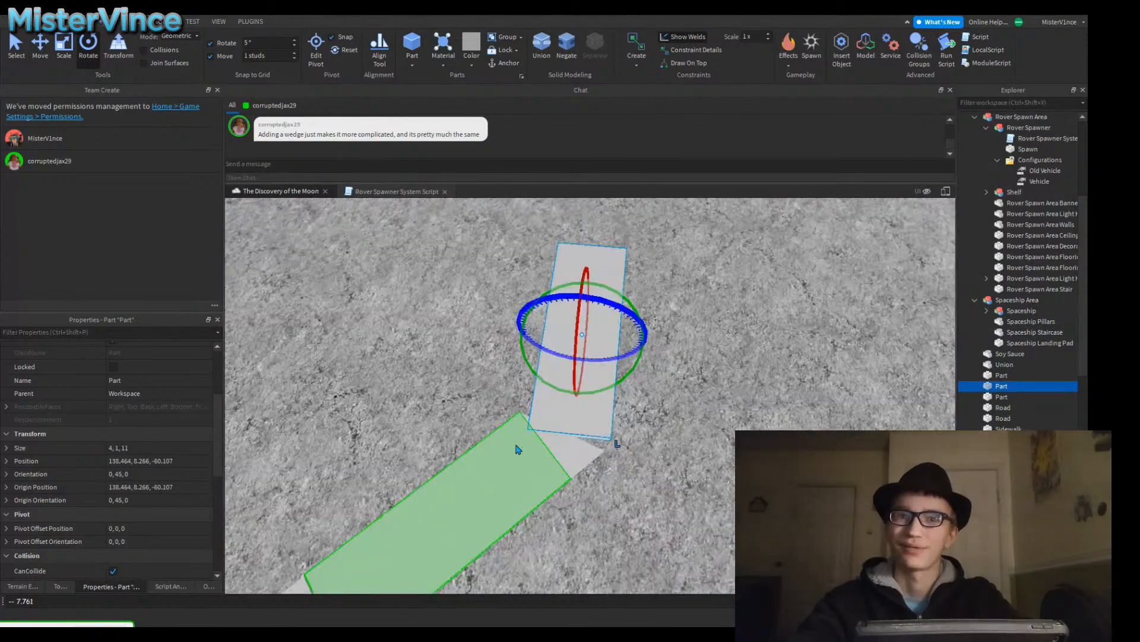
right_drag(518, 450, 518, 450)
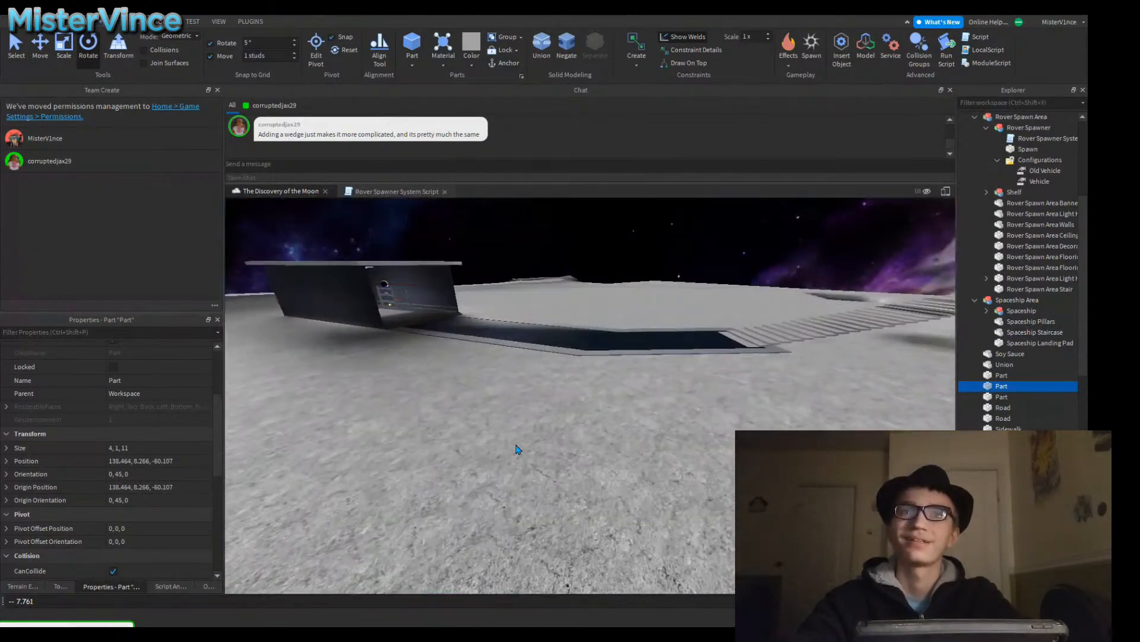
key(w)
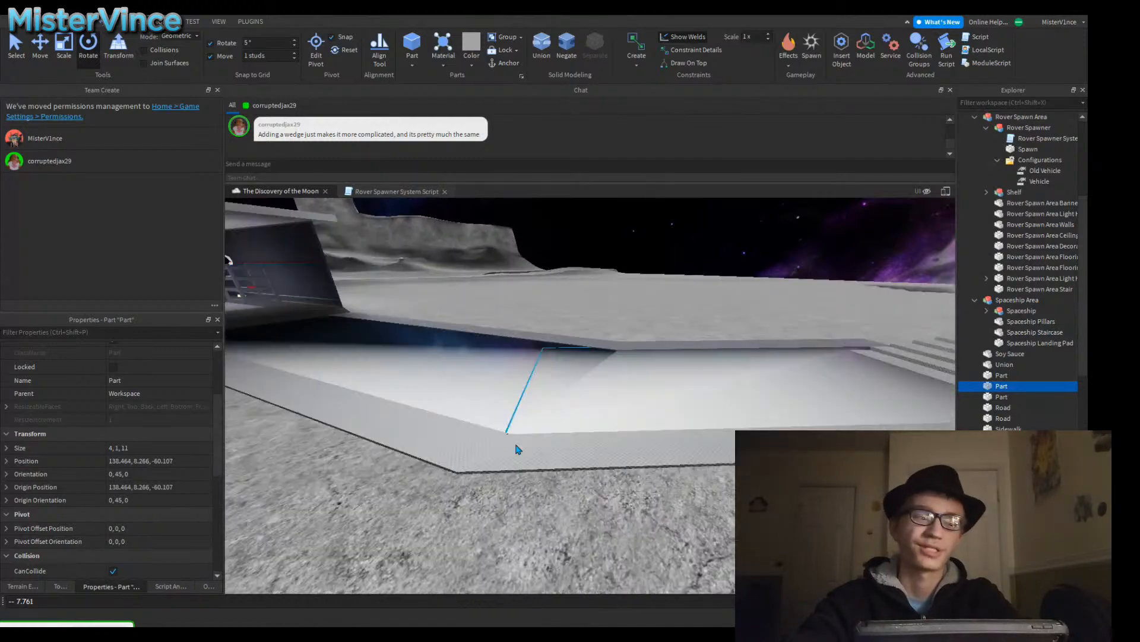
key(w)
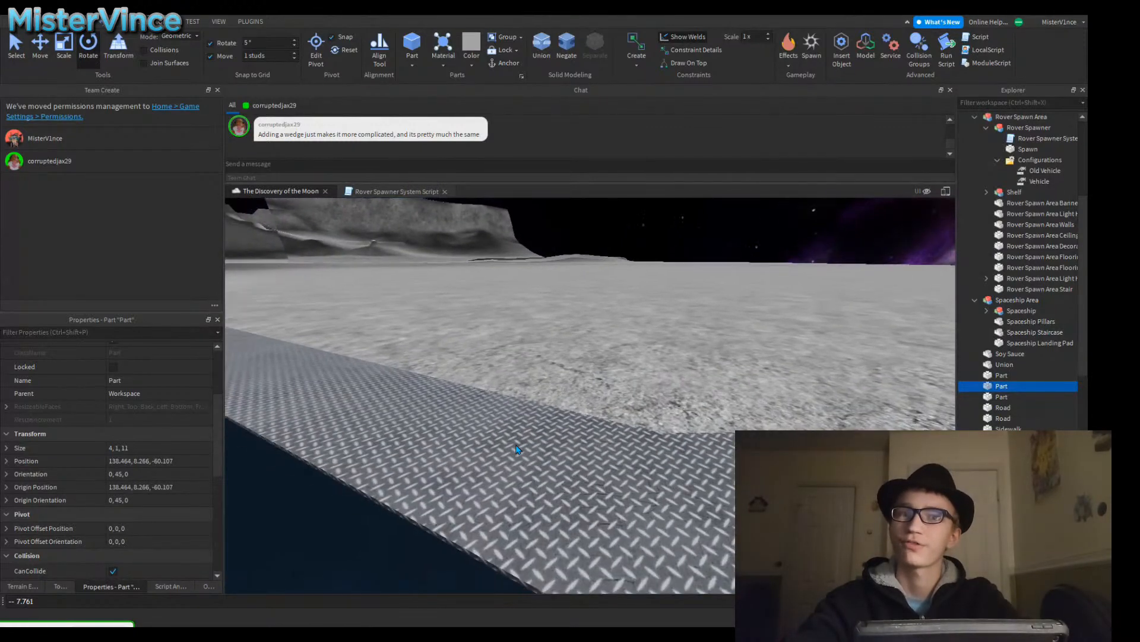
right_drag(518, 449, 518, 449)
key(s)
key(s)
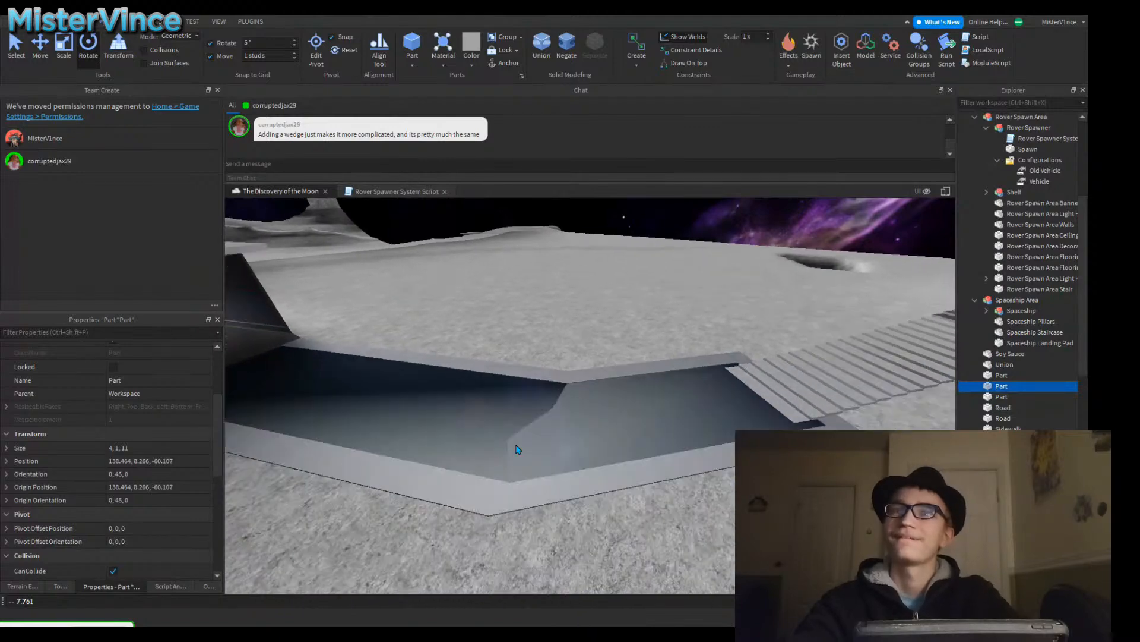
key(w)
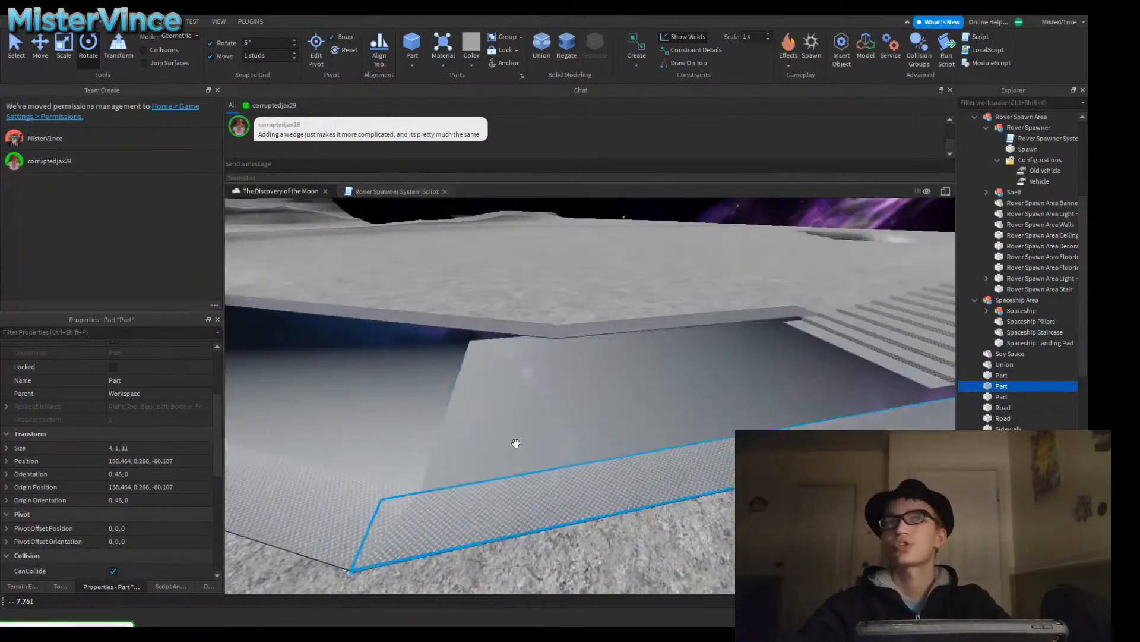
right_drag(515, 443, 515, 443)
key(a)
key(s)
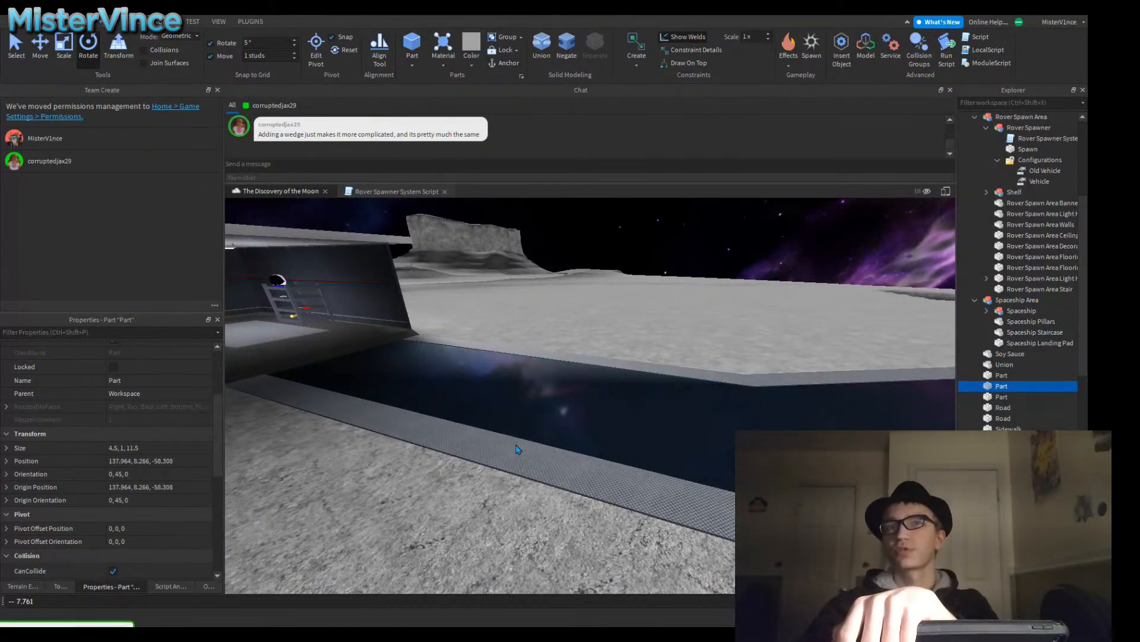
right_drag(517, 450, 517, 445)
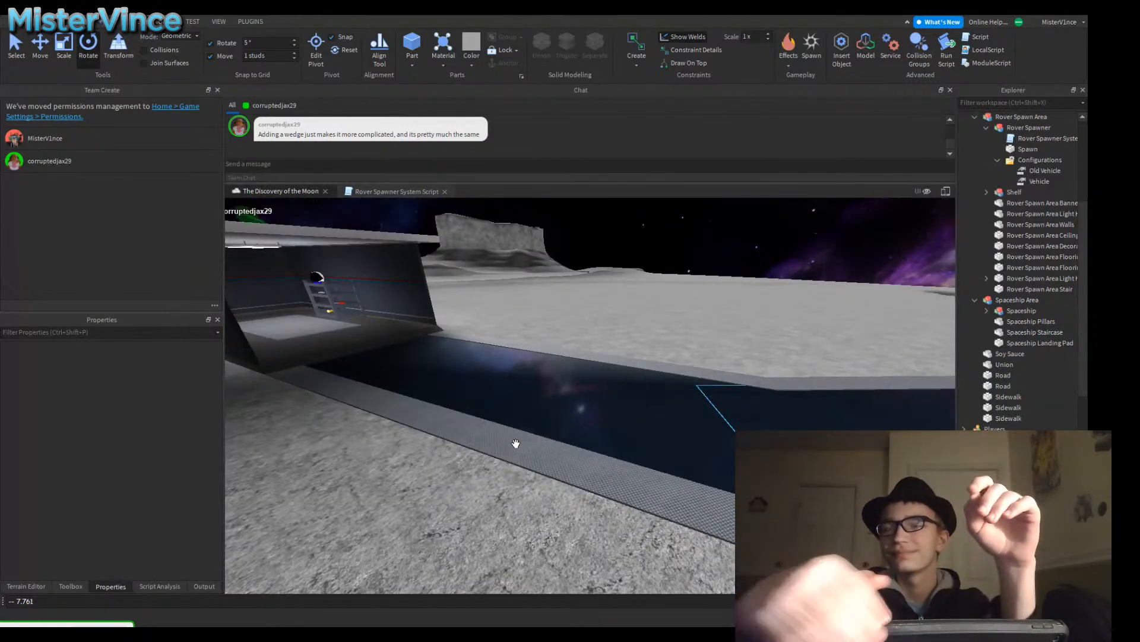